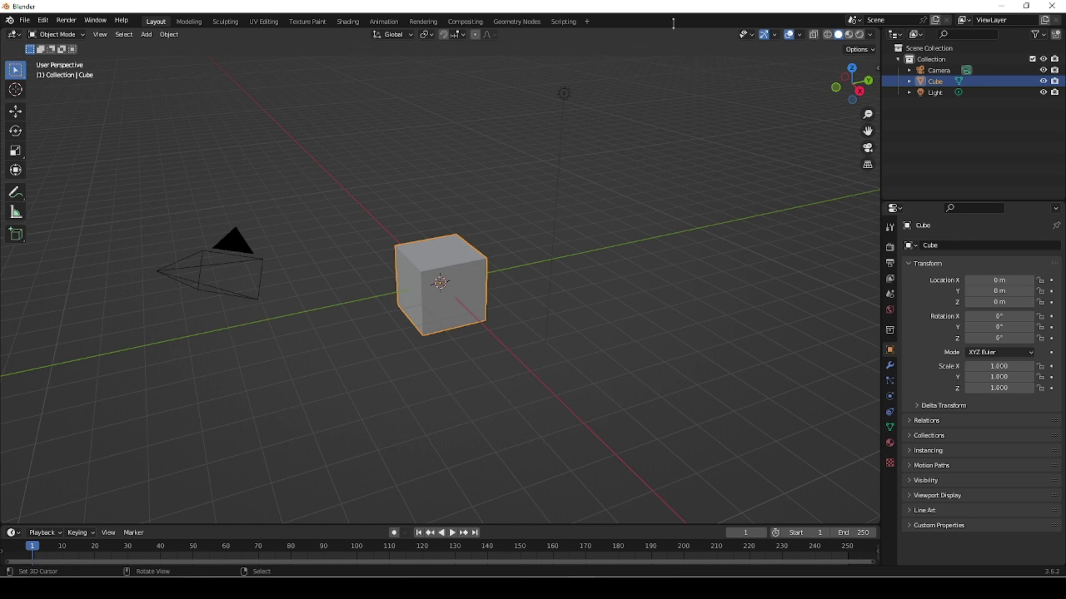
double_click(677, 8)
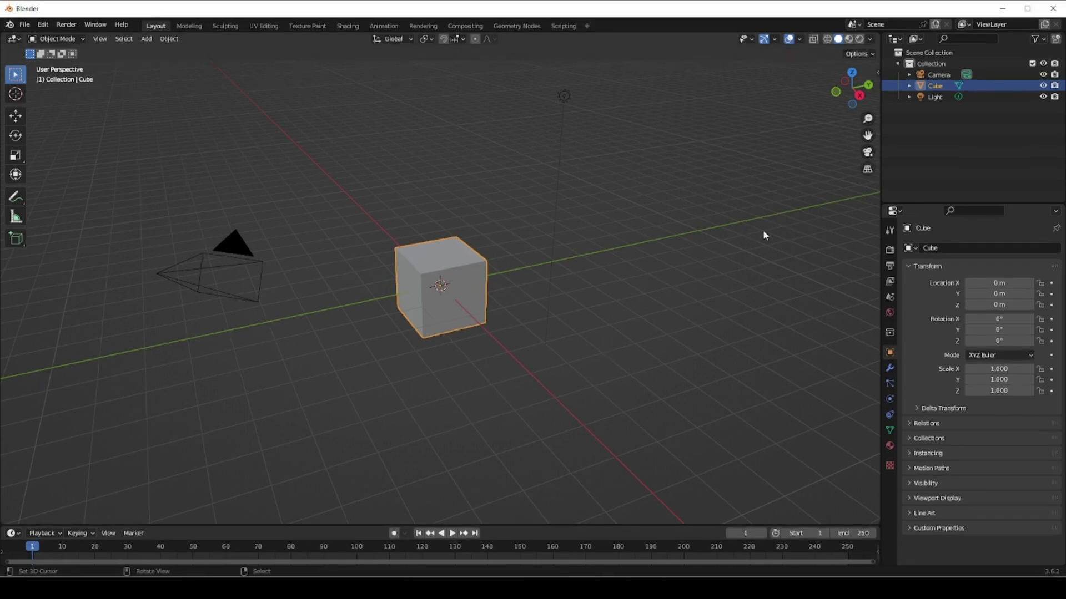
left_click(1027, 8)
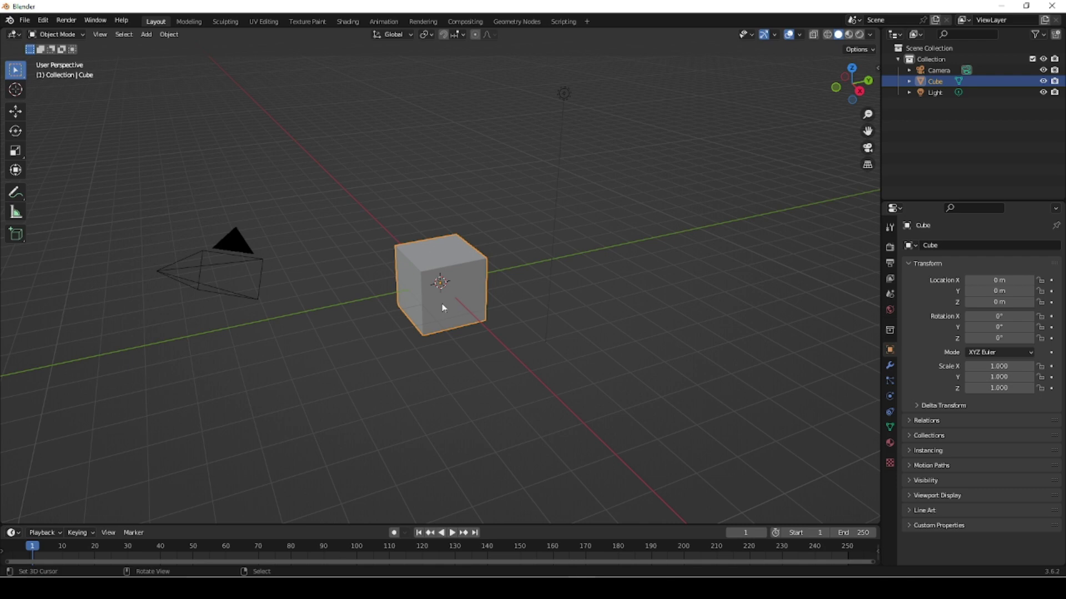
key("Tab")
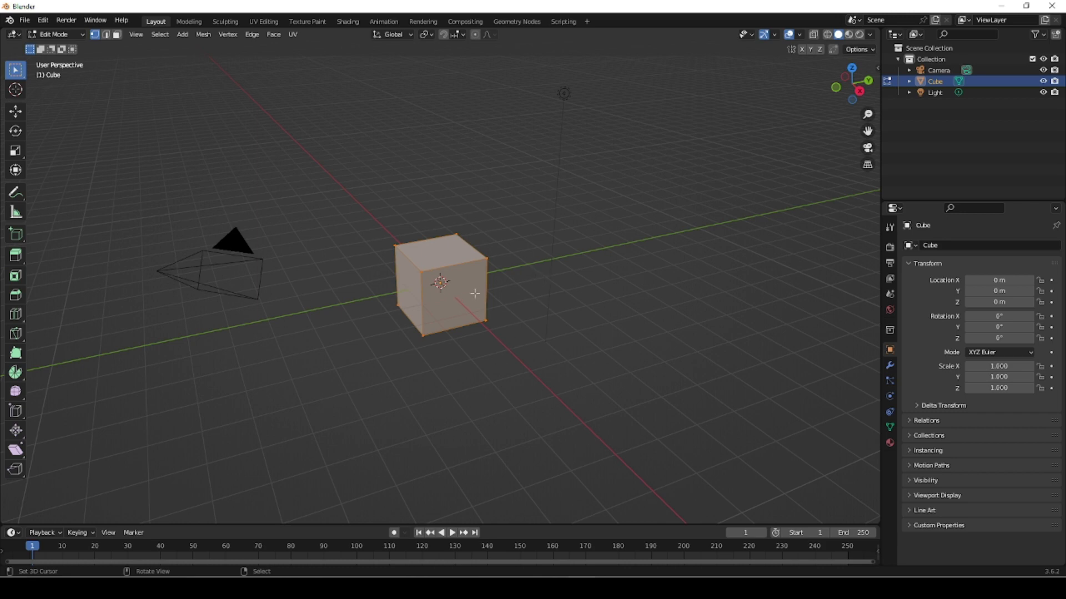
key("Tab")
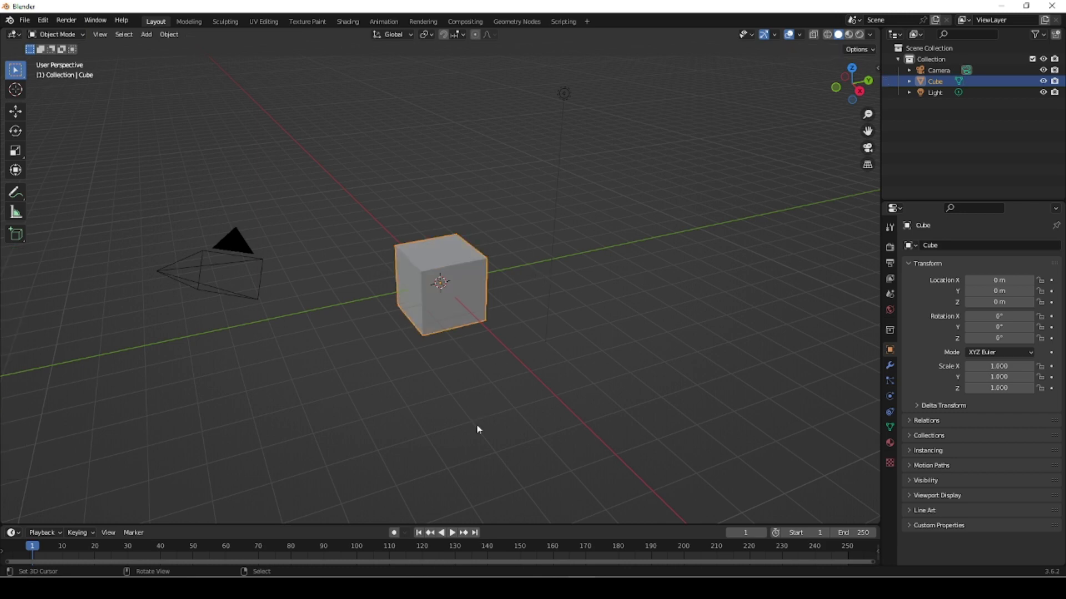
key("shift+a")
mouse_move(452, 350)
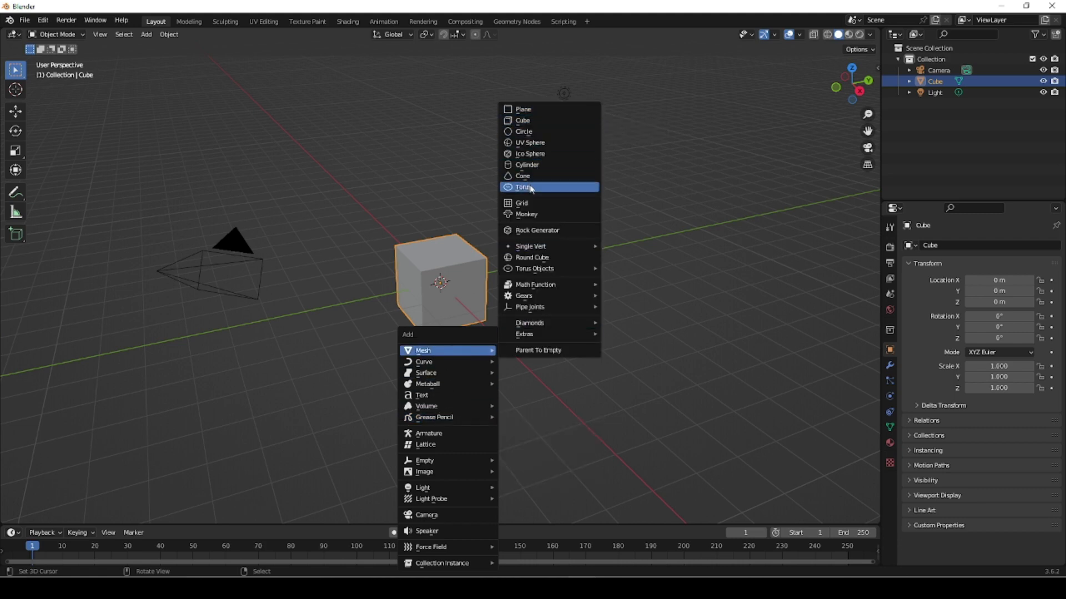
mouse_move(543, 253)
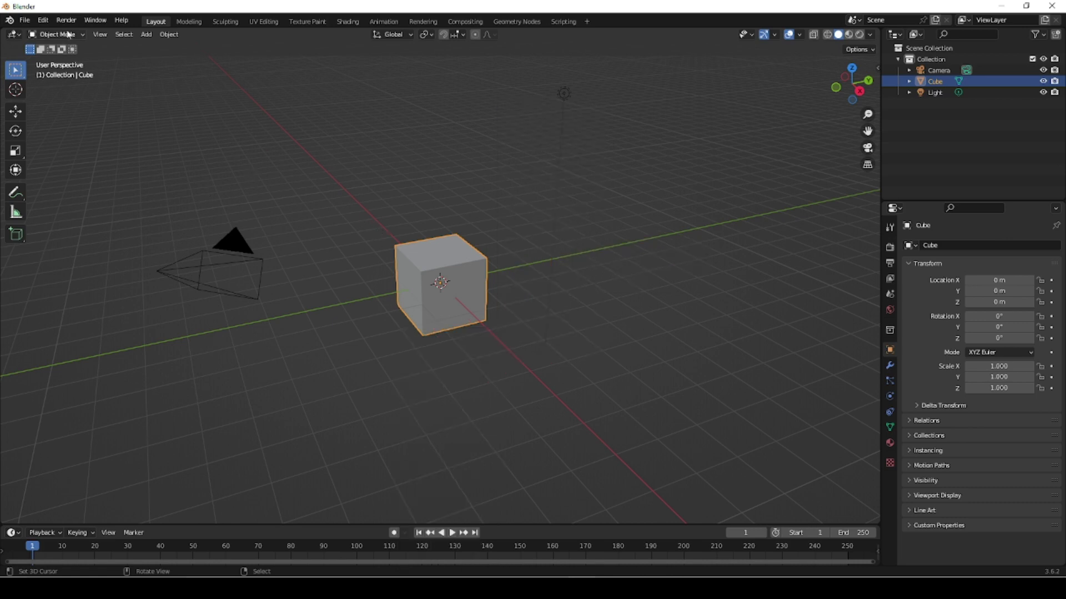
- Search the add-ons in the preferences for "extra" and close the preferences
left_click(43, 22)
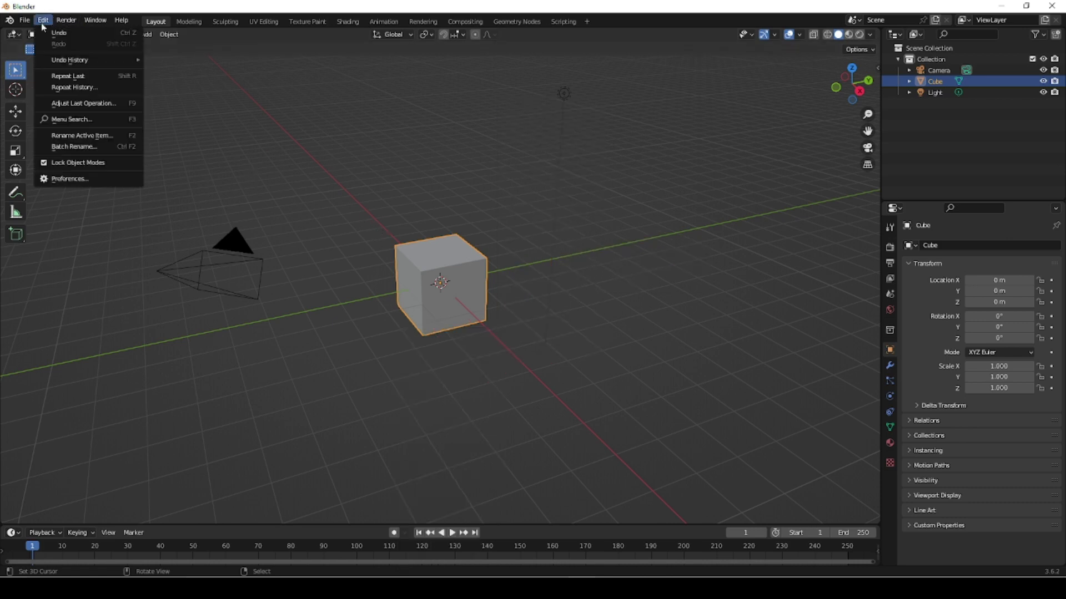
left_click(62, 179)
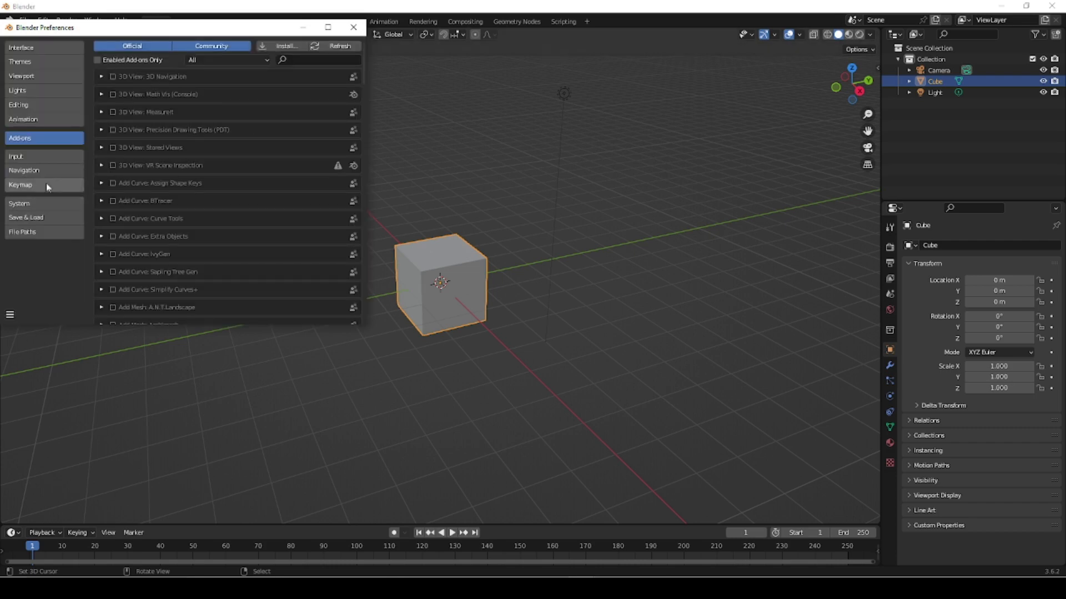
left_click(295, 60)
type("extra")
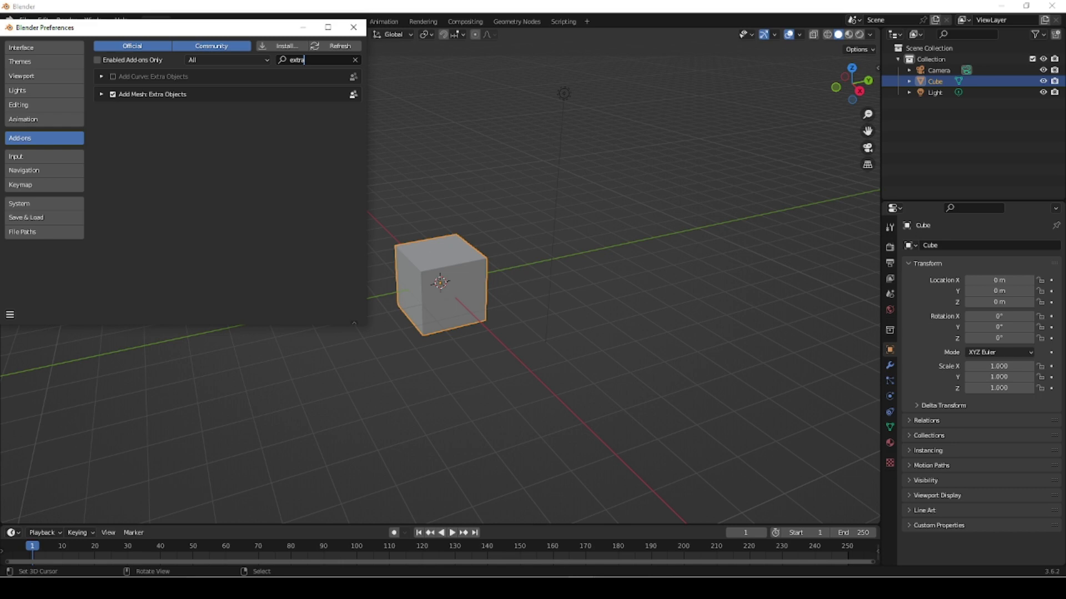
left_click(353, 27)
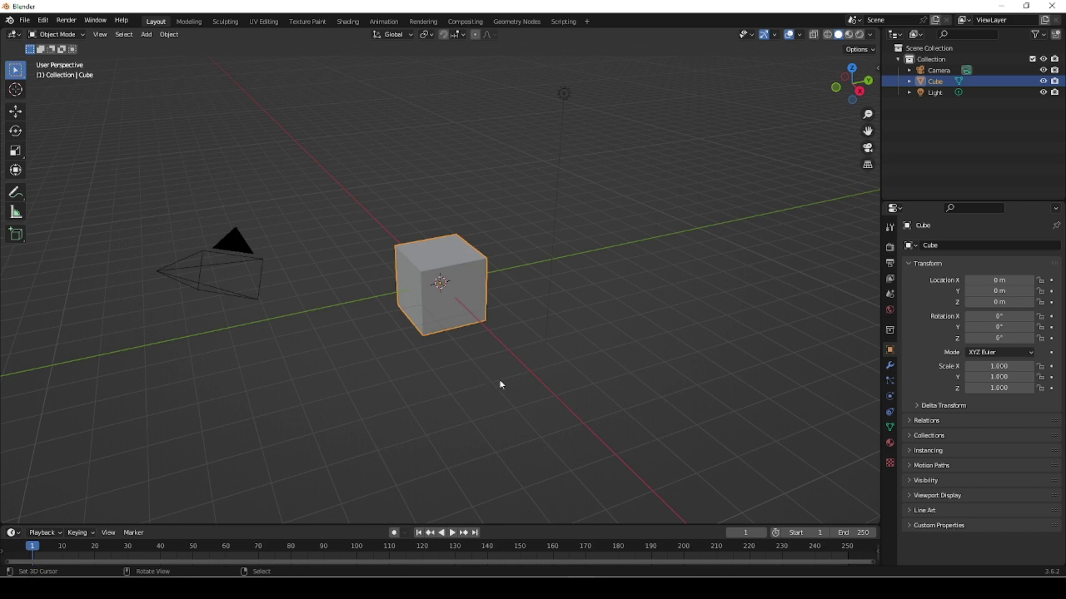
key("shift+a")
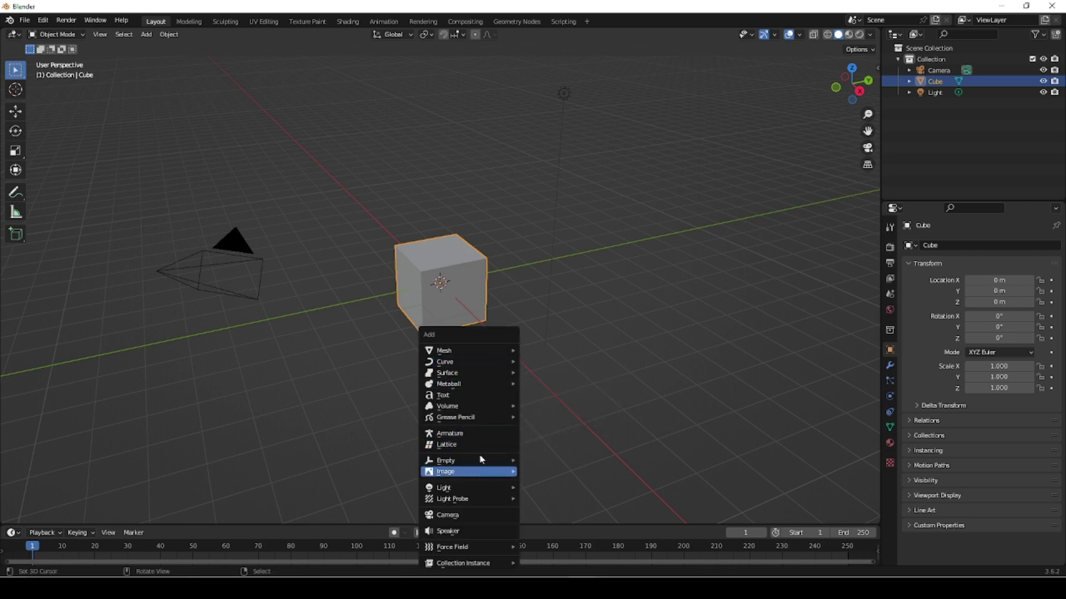
mouse_move(610, 248)
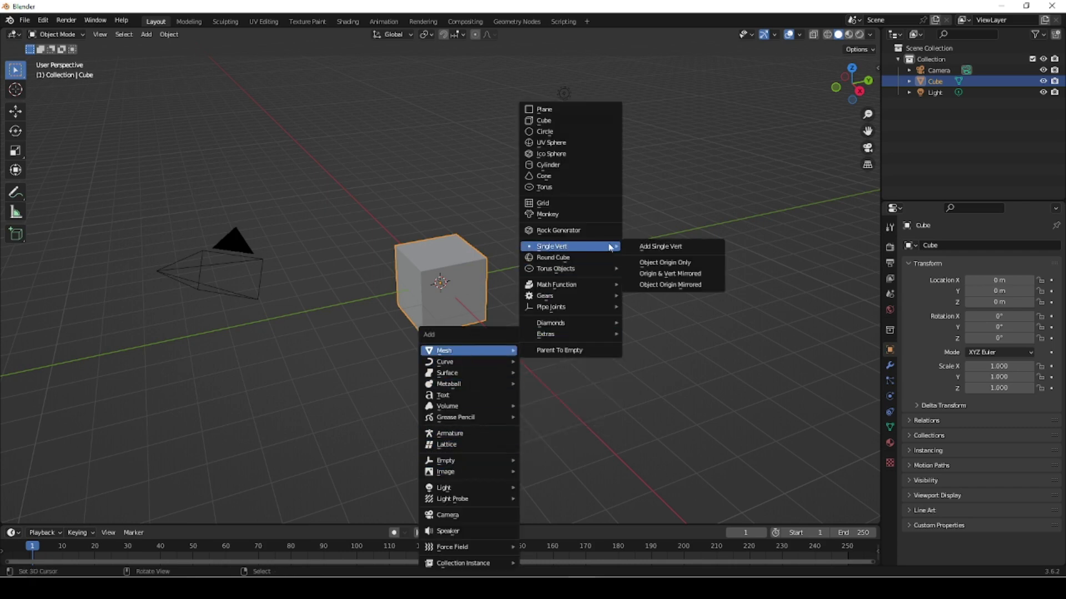
mouse_move(586, 270)
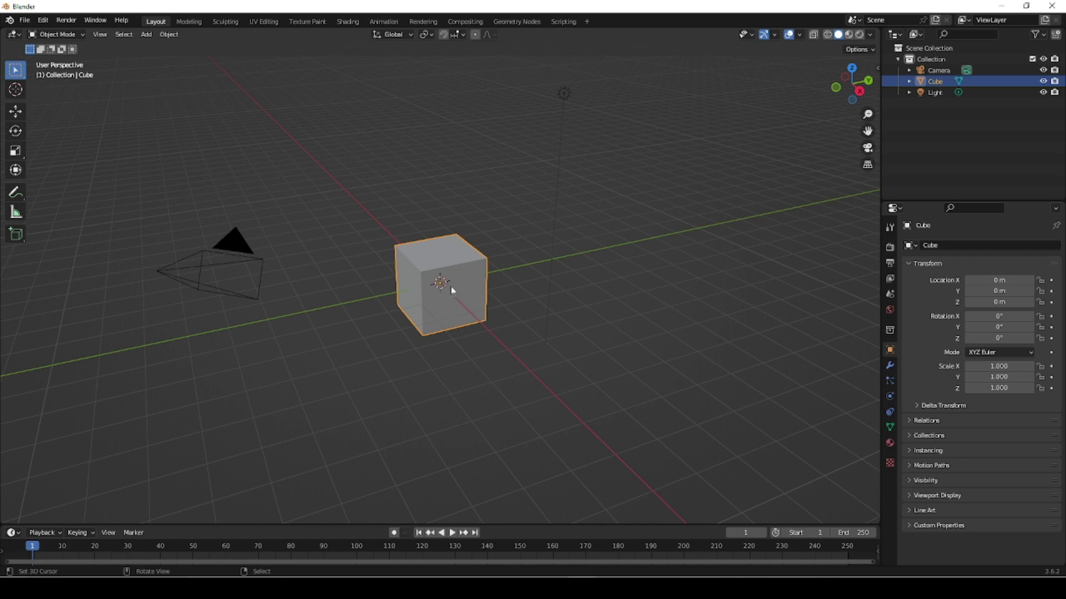
- Merge all the default cube's vertices at their center in Edit Mode
key("Tab")
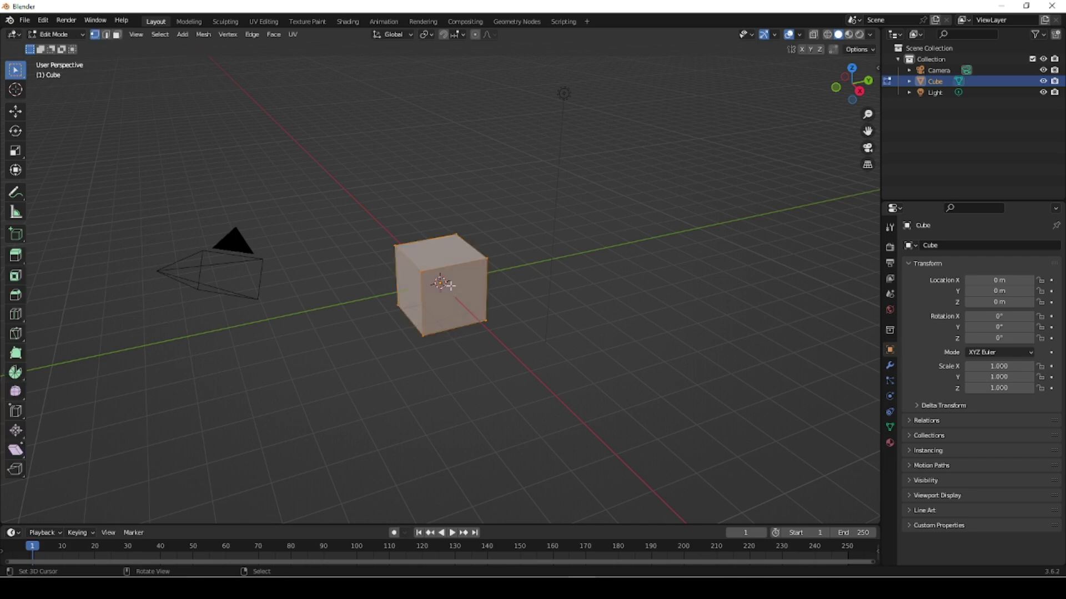
left_click(204, 35)
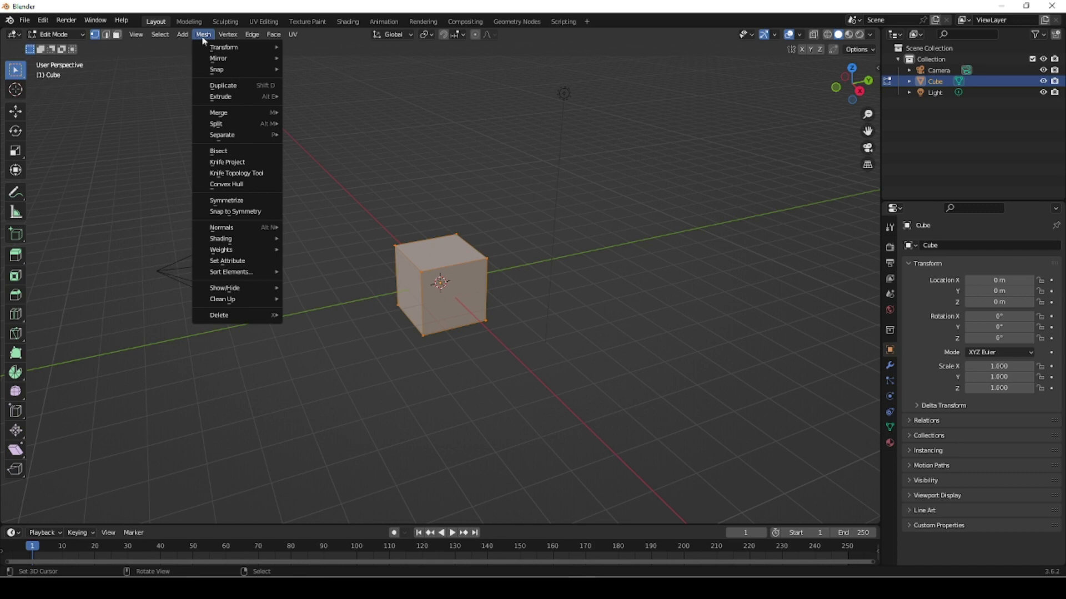
mouse_move(220, 114)
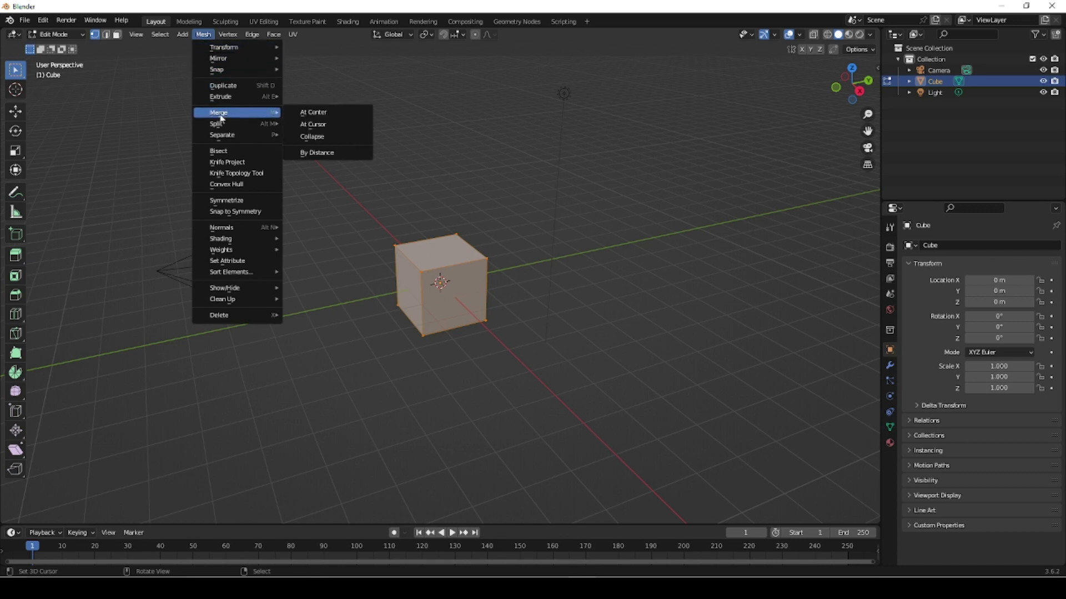
left_click(328, 114)
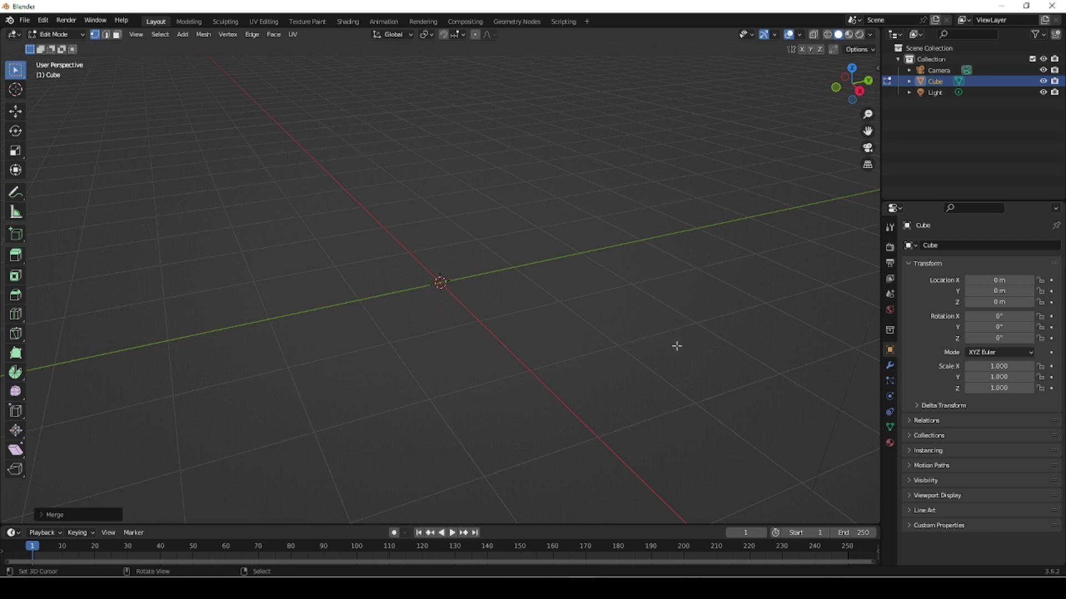
left_click(677, 345)
scroll(416, 343, "down", 4)
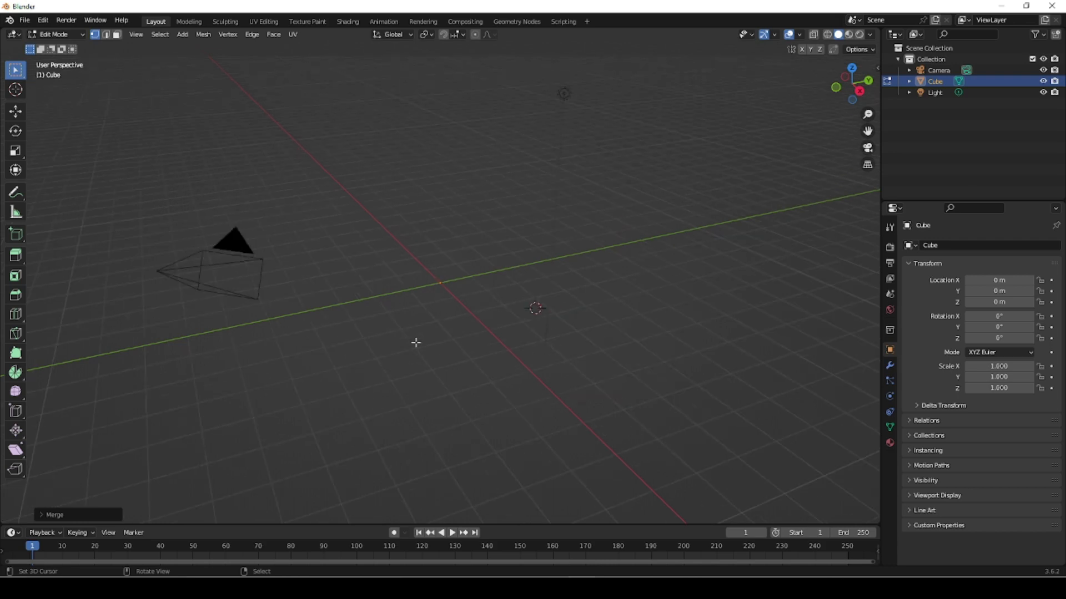
scroll(416, 343, "up", 3)
scroll(415, 342, "down", 2)
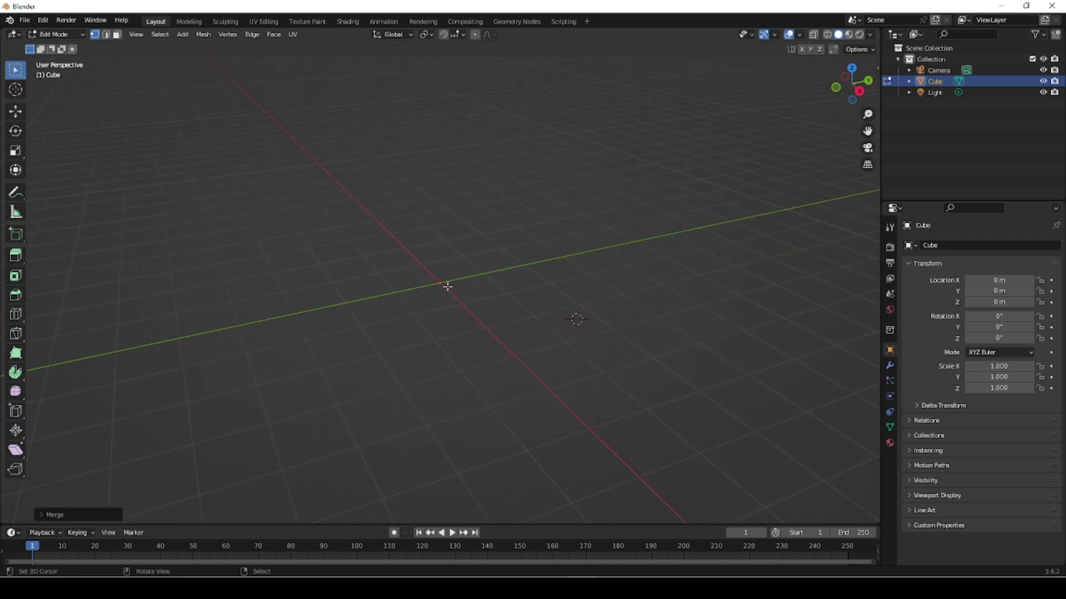
- Open the modifier properties, show the viewport's transform values and return the object to Object Mode
left_click(890, 365)
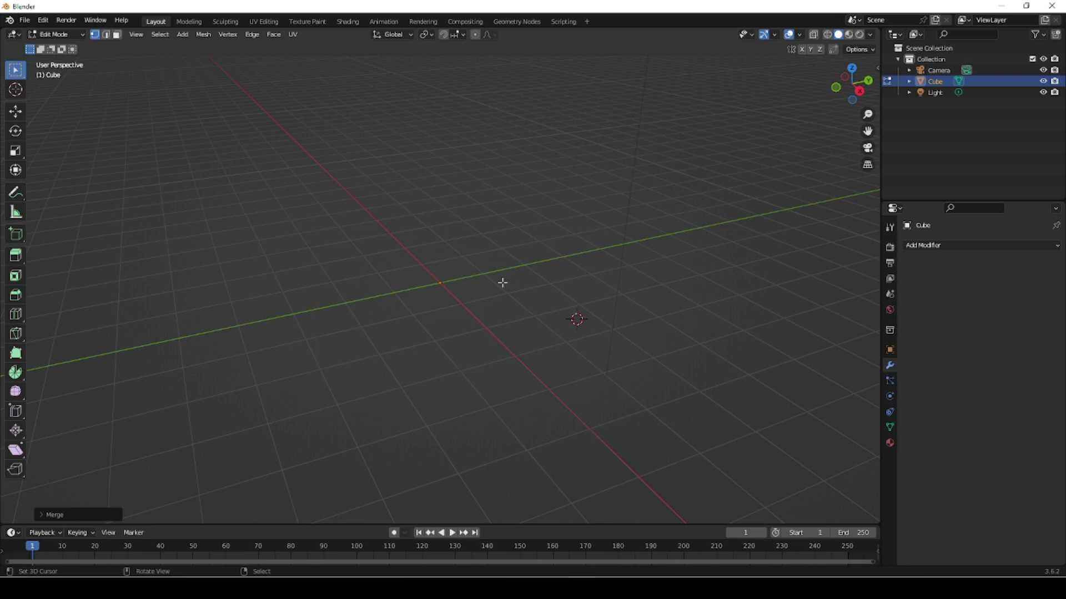
key("n")
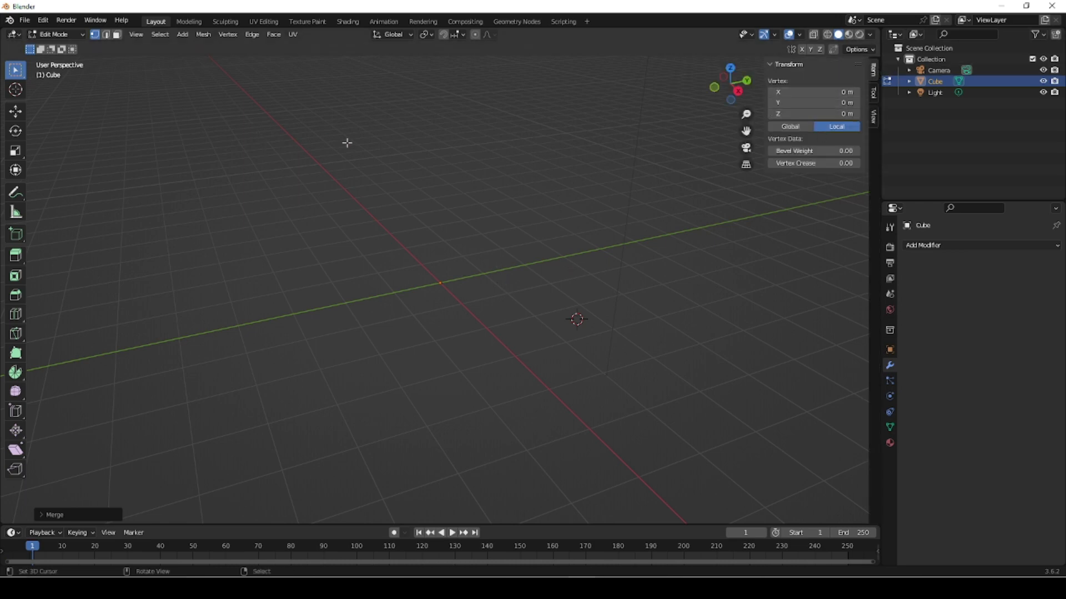
key("Tab")
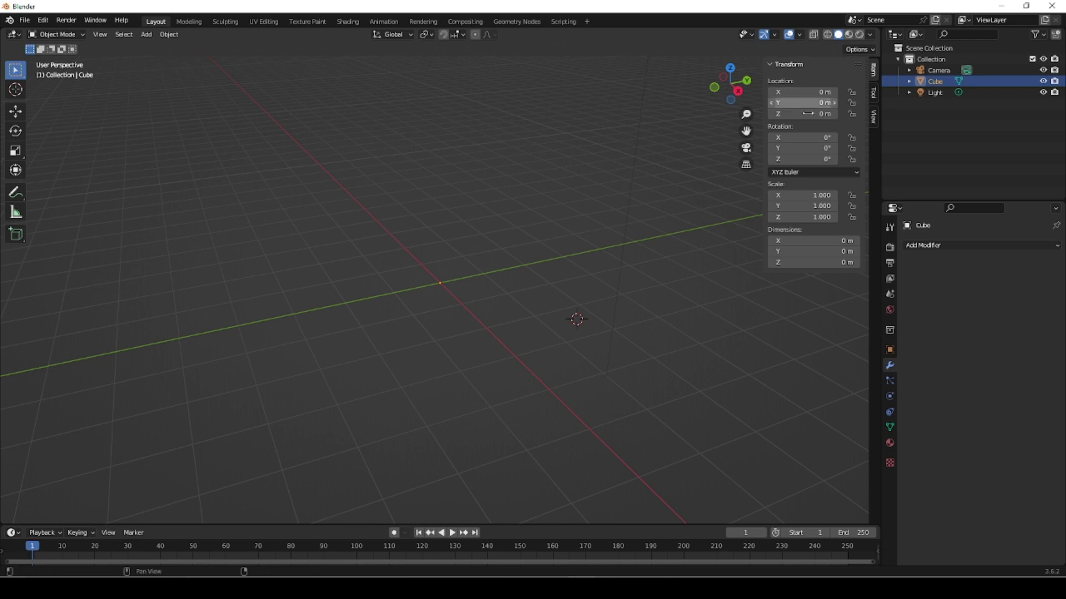
- Shift the single-vertex object to 0.66 m along X, and set its X location back to 0 m
left_click_drag(802, 97, 832, 93)
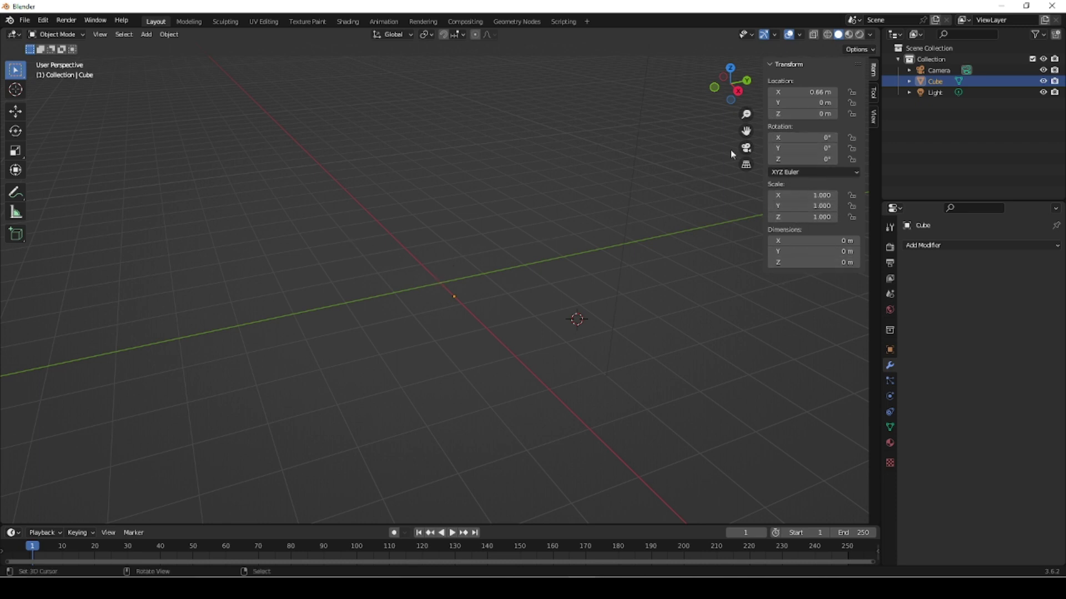
left_click(811, 92)
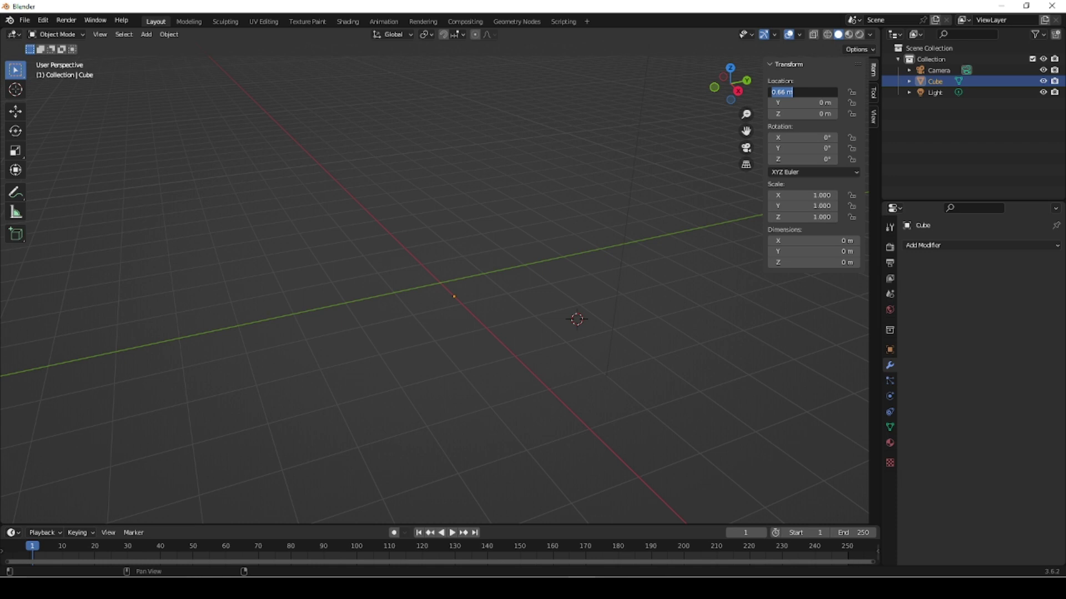
type("0")
key("Return")
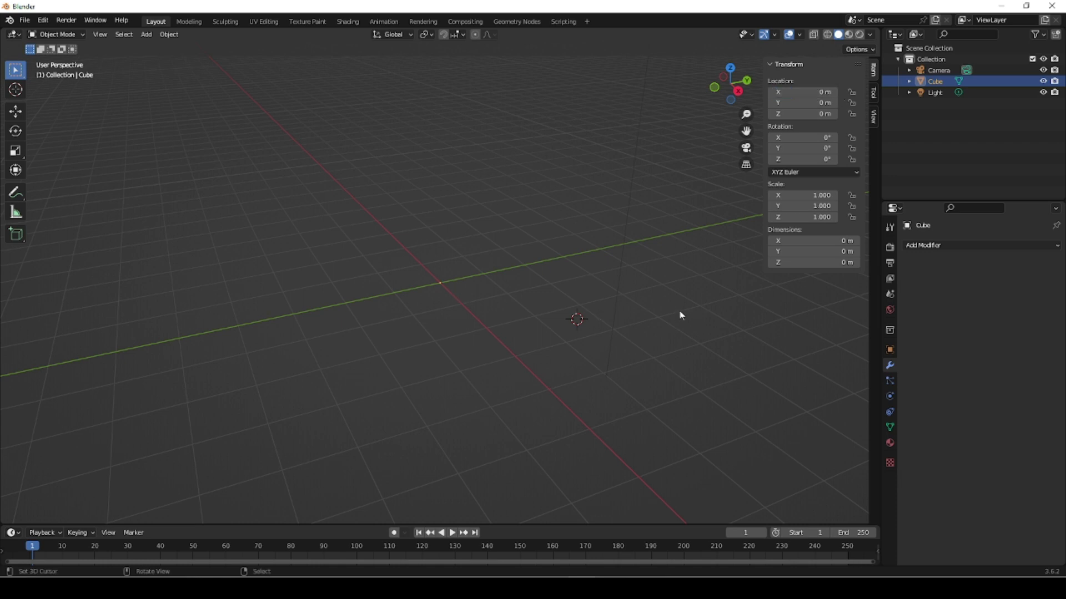
- Add a Skin modifier to the single-vertex object
left_click(947, 244)
left_click(833, 423)
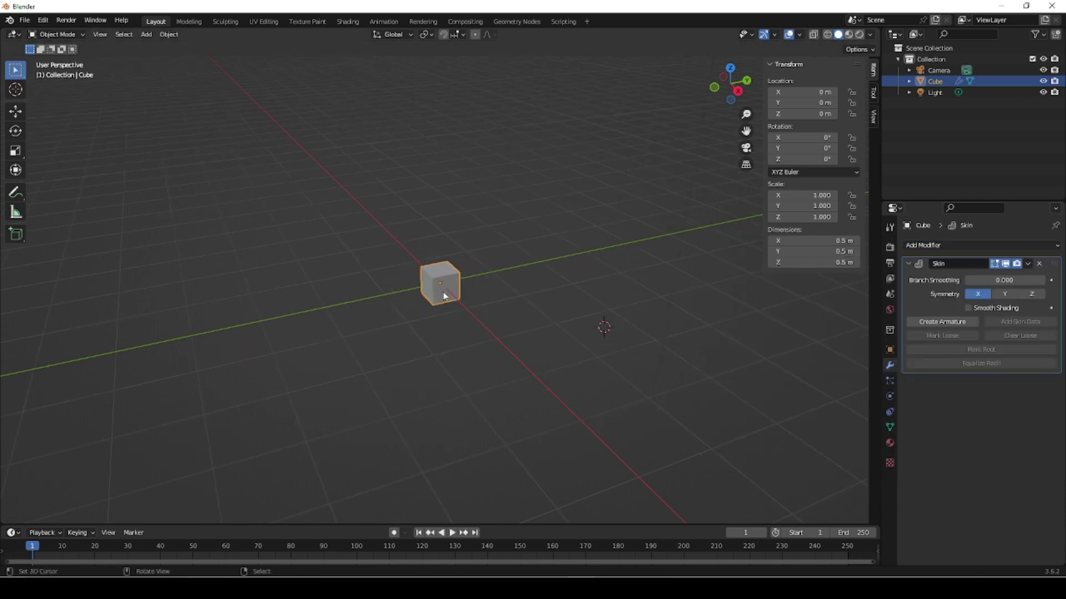
scroll(443, 292, "up", 8)
scroll(440, 345, "up", 2)
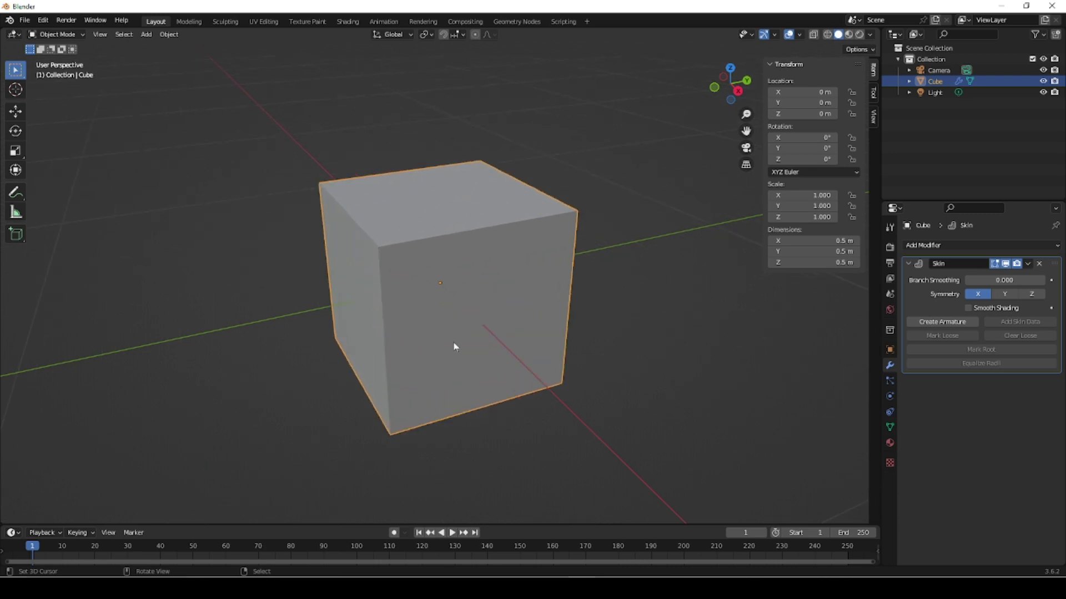
- Snap the 3D cursor back to the world origin
key("shift+s")
left_click(381, 394)
mouse_move(404, 390)
middle_mouse_down()
mouse_move(464, 373)
mouse_move(483, 348)
mouse_move(421, 326)
mouse_move(409, 386)
middle_mouse_up()
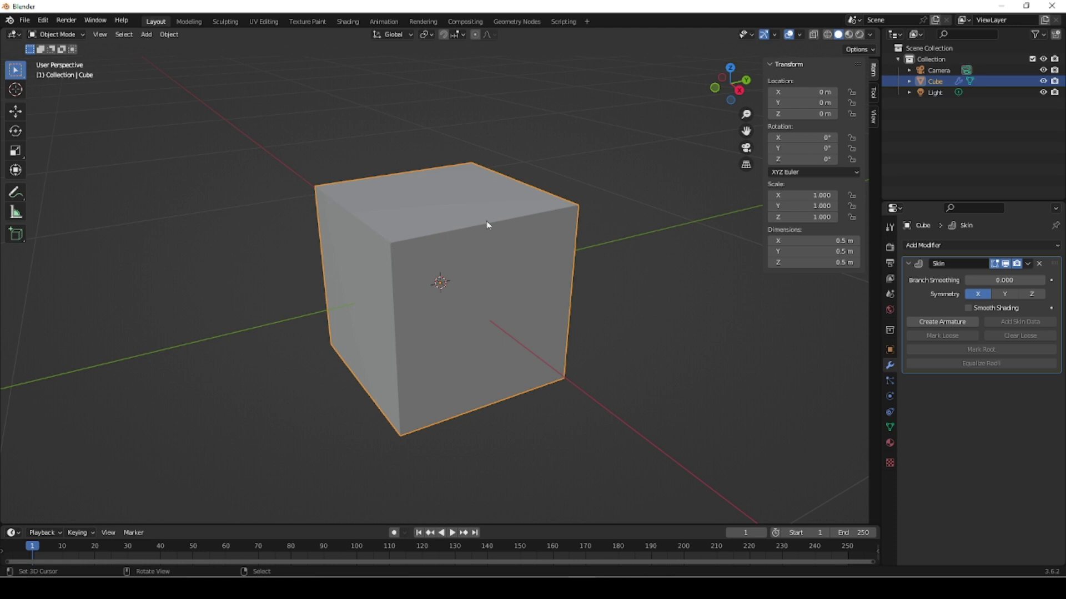
- Display the object in wireframe shading and enter Edit Mode
left_click(827, 36)
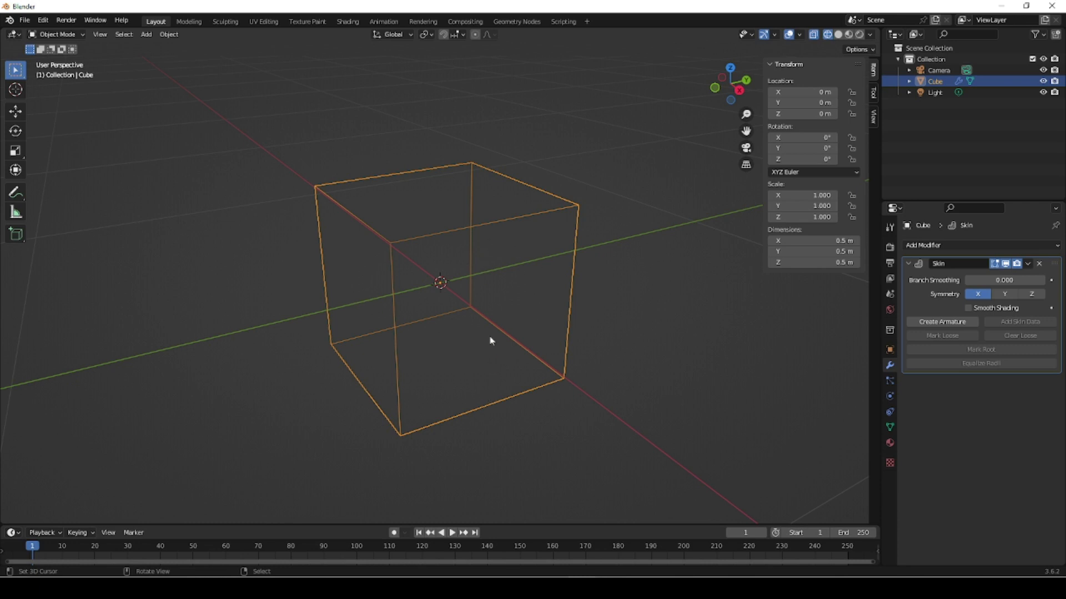
key("Tab")
mouse_move(488, 333)
middle_mouse_down()
mouse_move(444, 361)
mouse_move(495, 340)
mouse_move(480, 346)
mouse_move(488, 352)
middle_mouse_up()
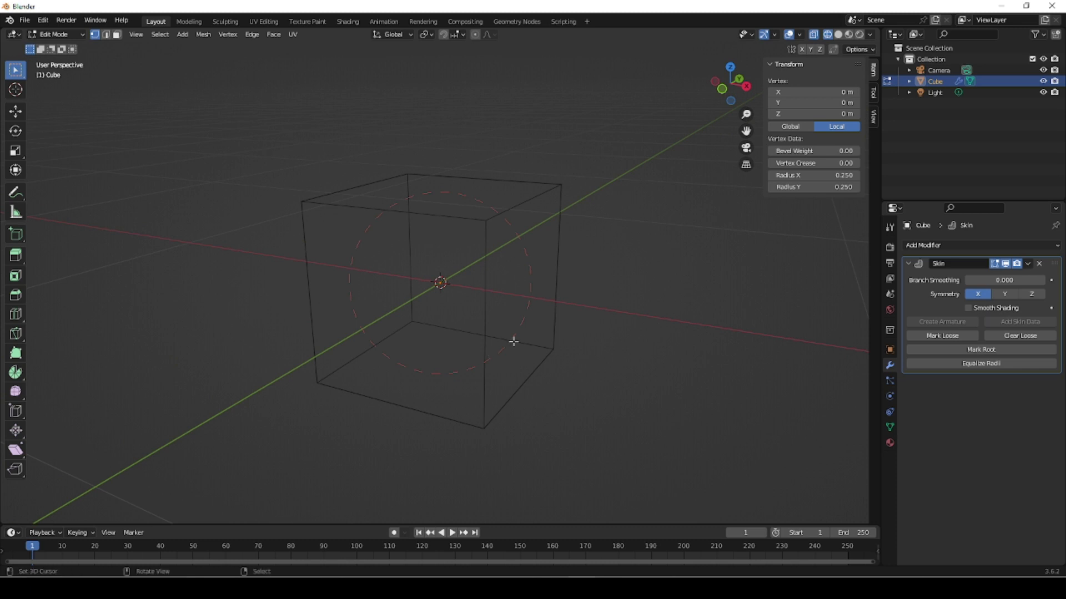
- Clear the selection, try the face and edge select modes, and reselect the central vertex in vertex select mode
key("alt+a")
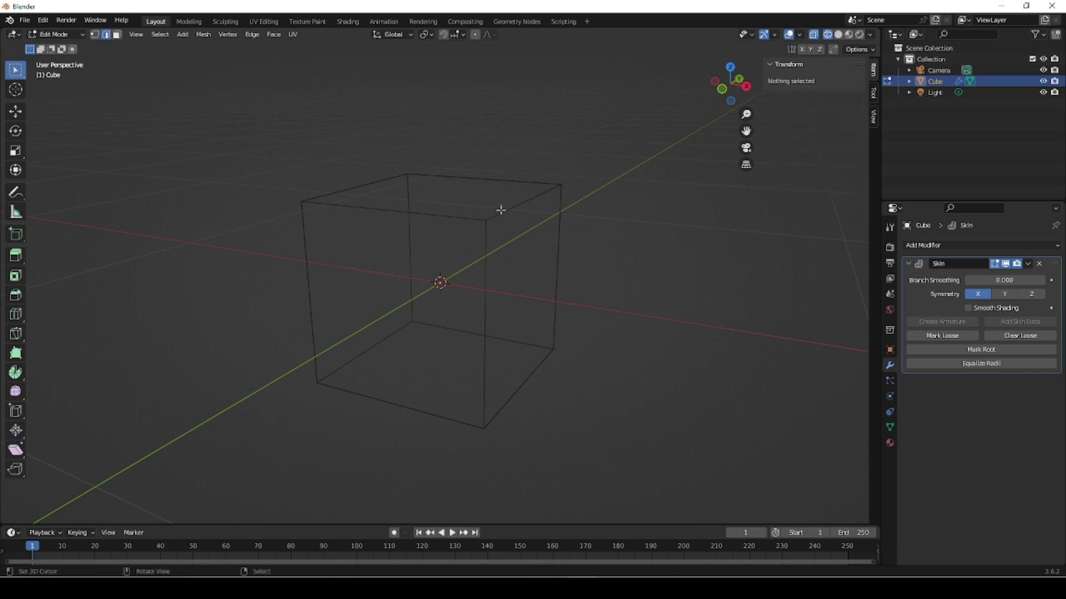
key("3")
key("2")
key("1")
left_click(440, 282)
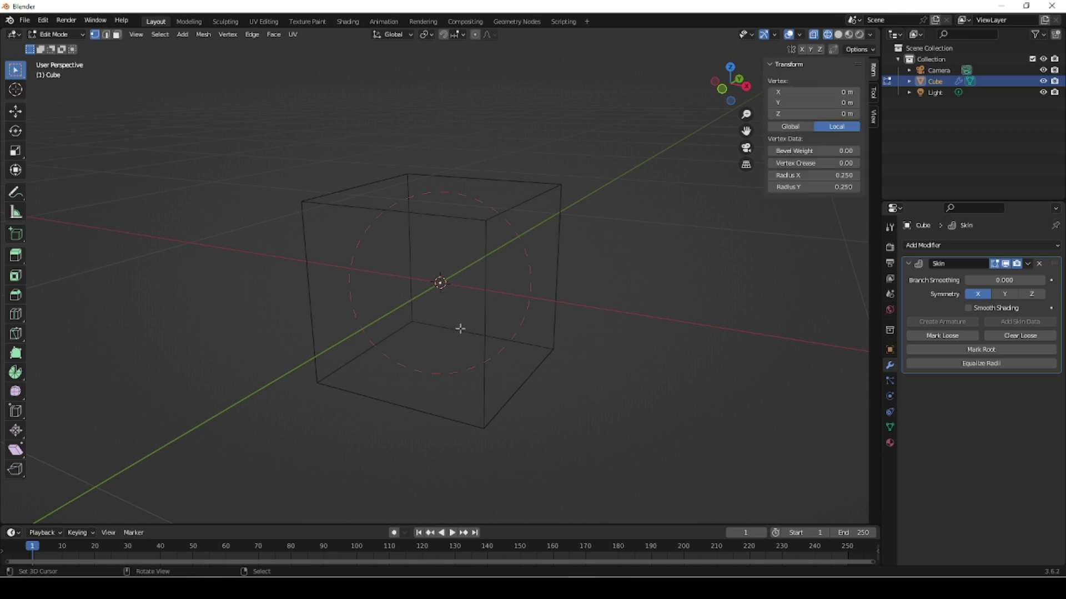
- Inspect the skinned vertex from several distances and switch to the front orthographic view
scroll(466, 354, "down", 6)
middle_click_drag(466, 355, 464, 331)
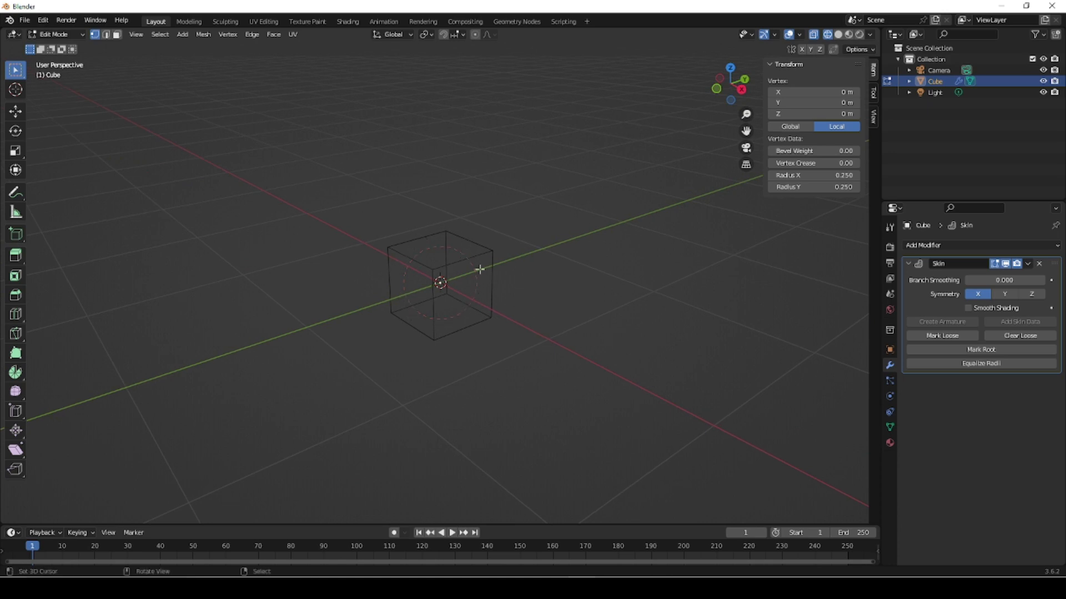
scroll(442, 246, "up", 6)
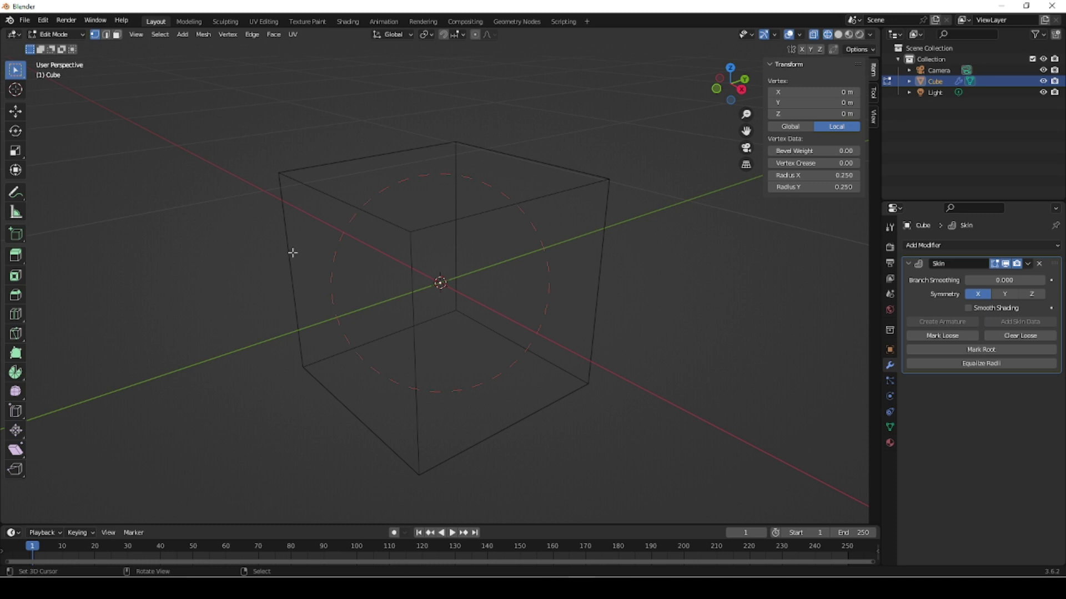
key("KP_1")
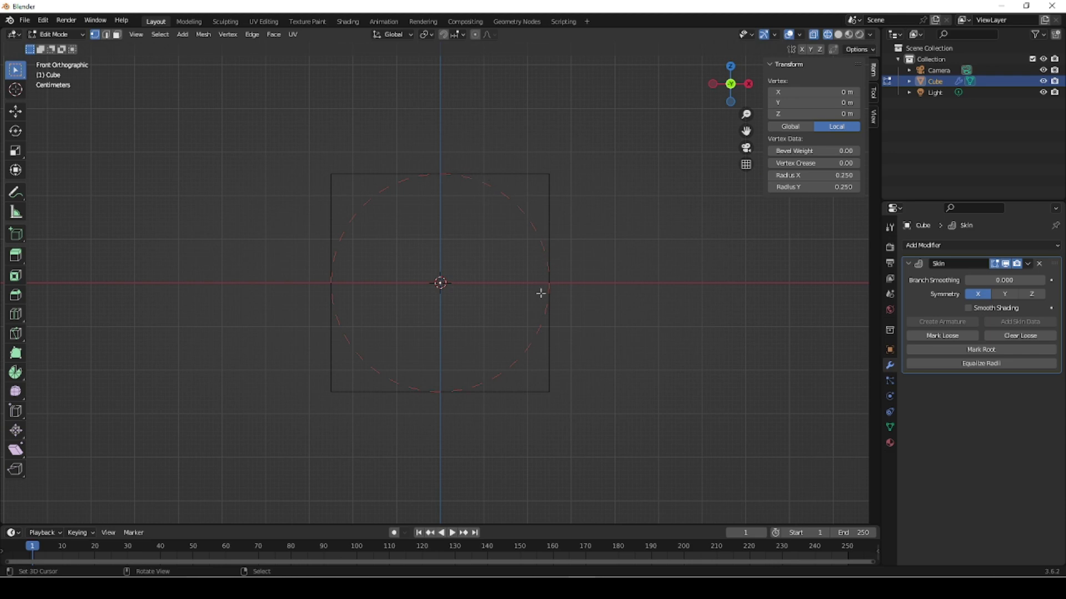
- Set the vertex's skin Radius X and Radius Y to 1, checking the skin from the right and in perspective
key("KP_3")
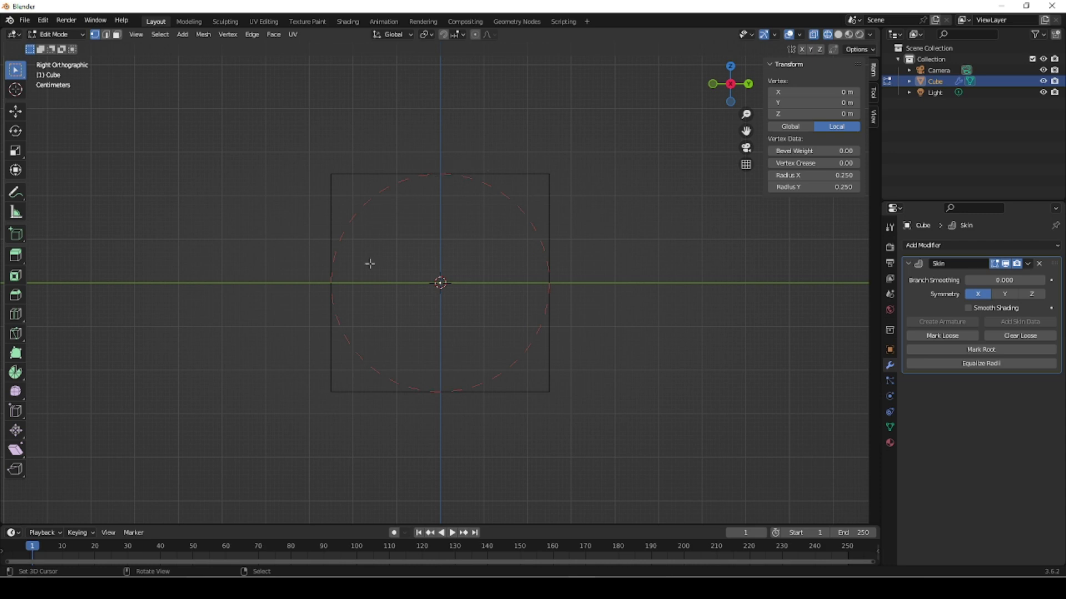
left_click_drag(823, 175, 853, 176)
left_click(817, 176)
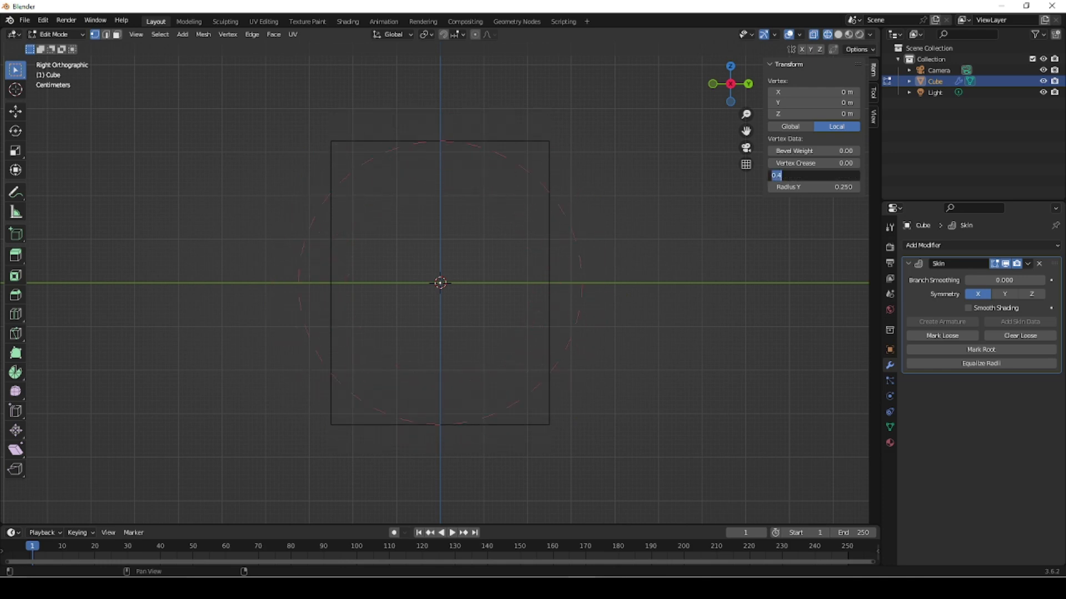
type("1")
key("Return")
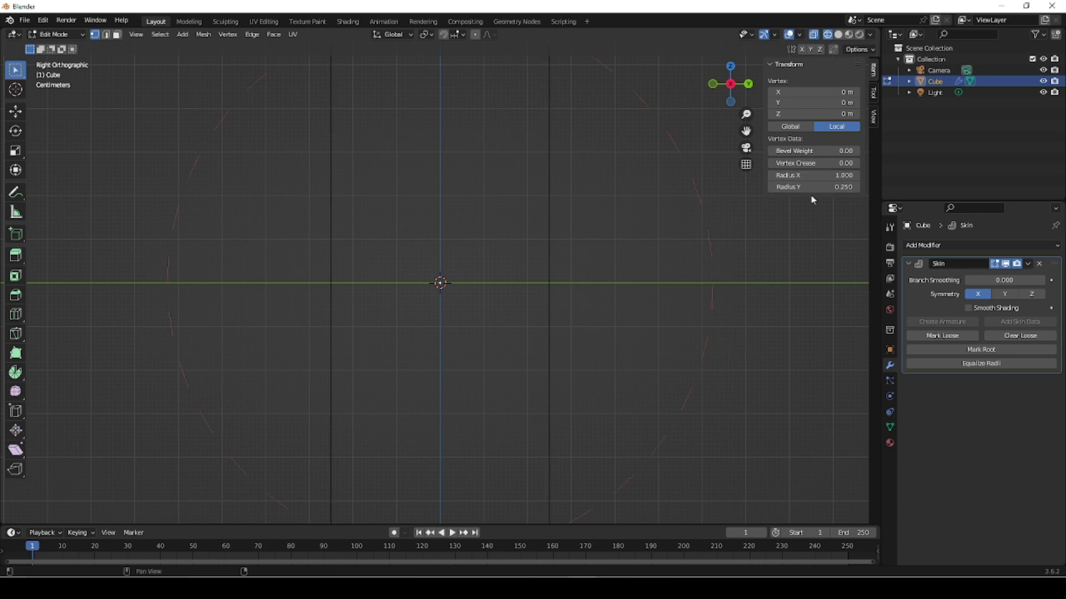
left_click(815, 187)
type("1")
key("Return")
scroll(464, 252, "down", 5)
middle_click_drag(543, 278, 491, 308)
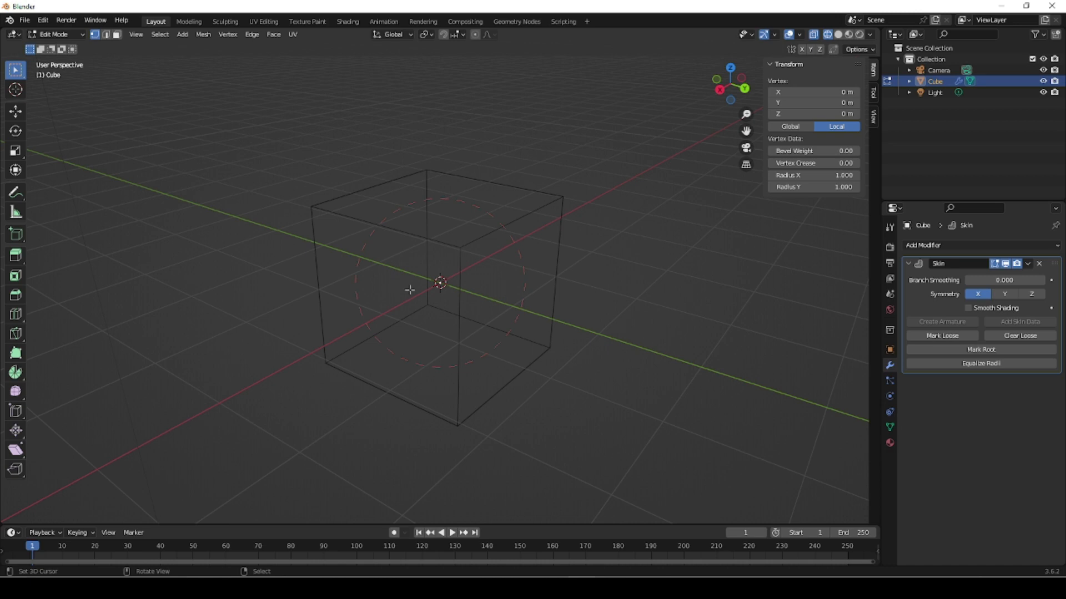
- Return to the front orthographic view and hide the viewport's grid overlay
key("KP_1")
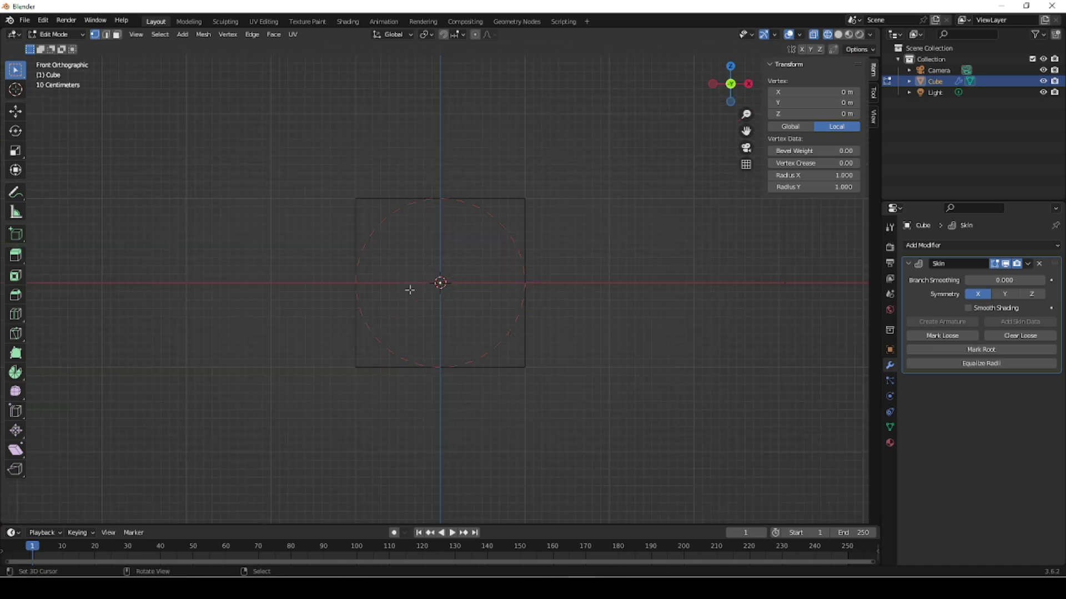
left_click(799, 35)
left_click(732, 88)
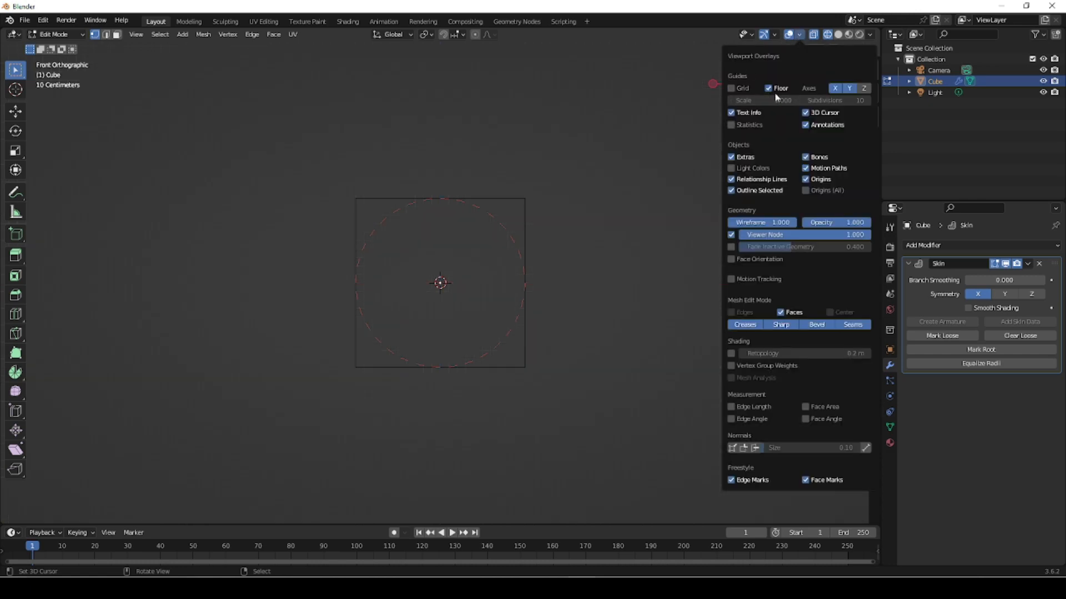
- Extrude the vertex four times in the front view into an arched chain ending at about X 20.2 m, Z 3.7 m
scroll(449, 370, "down", 5)
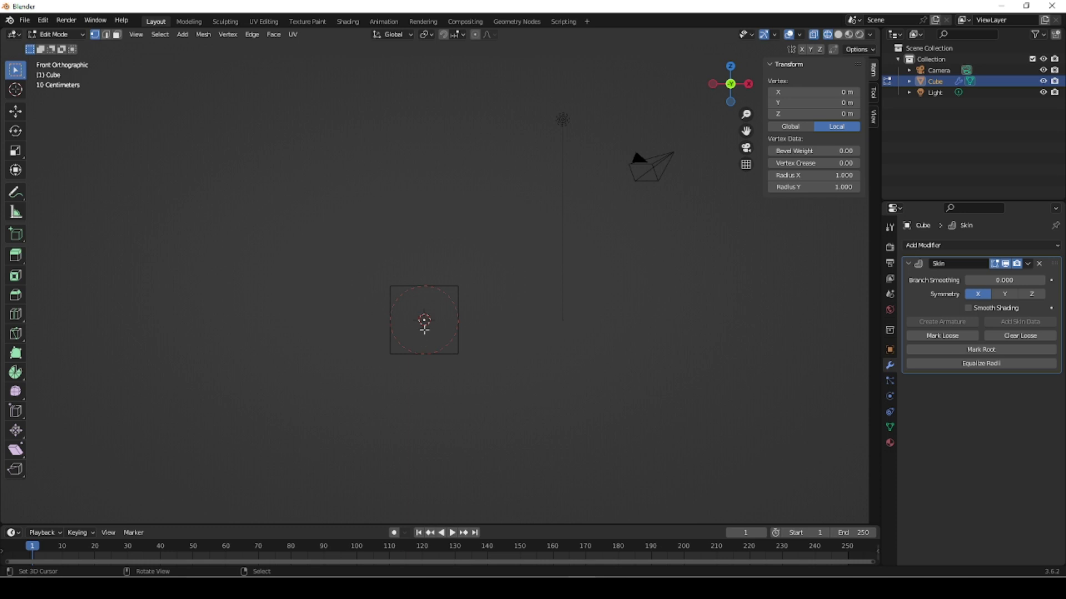
key("e")
left_click(486, 170)
key("e")
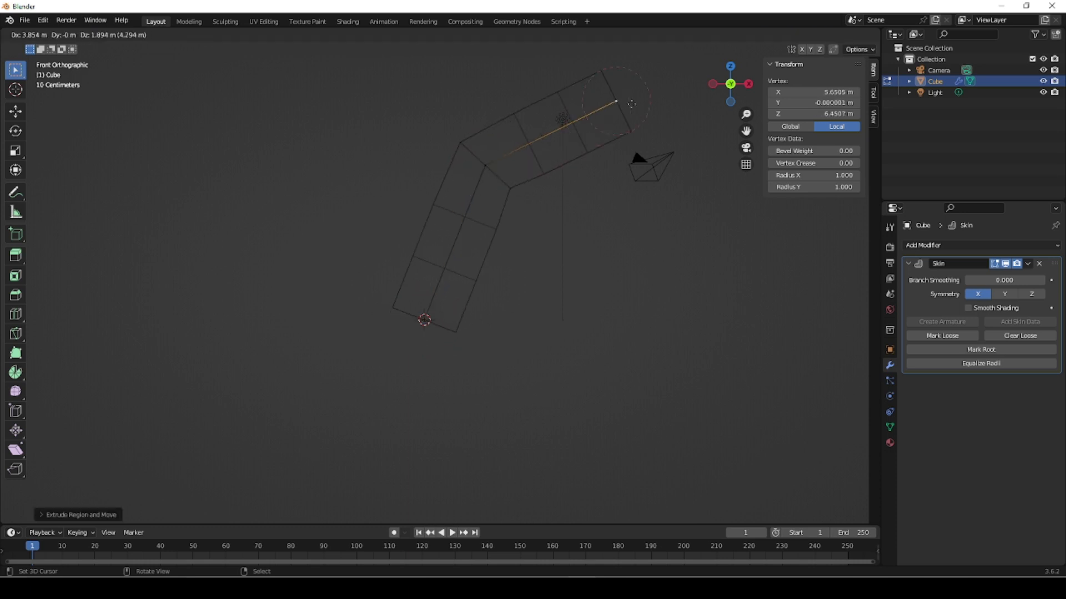
left_click(631, 104)
scroll(551, 305, "down", 4)
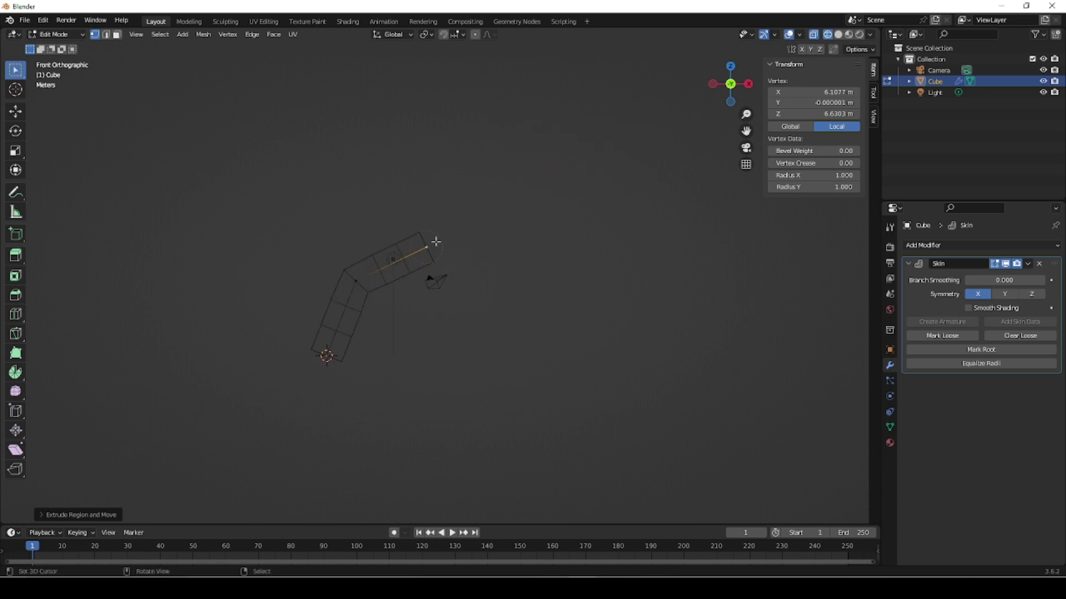
key("e")
left_click(597, 251)
key("e")
left_click(655, 298)
- Leave Edit Mode and add an X-axis Mirror modifier to the skinned chain, placed above the Skin modifier and collapsed
middle_click_drag(616, 377, 541, 383)
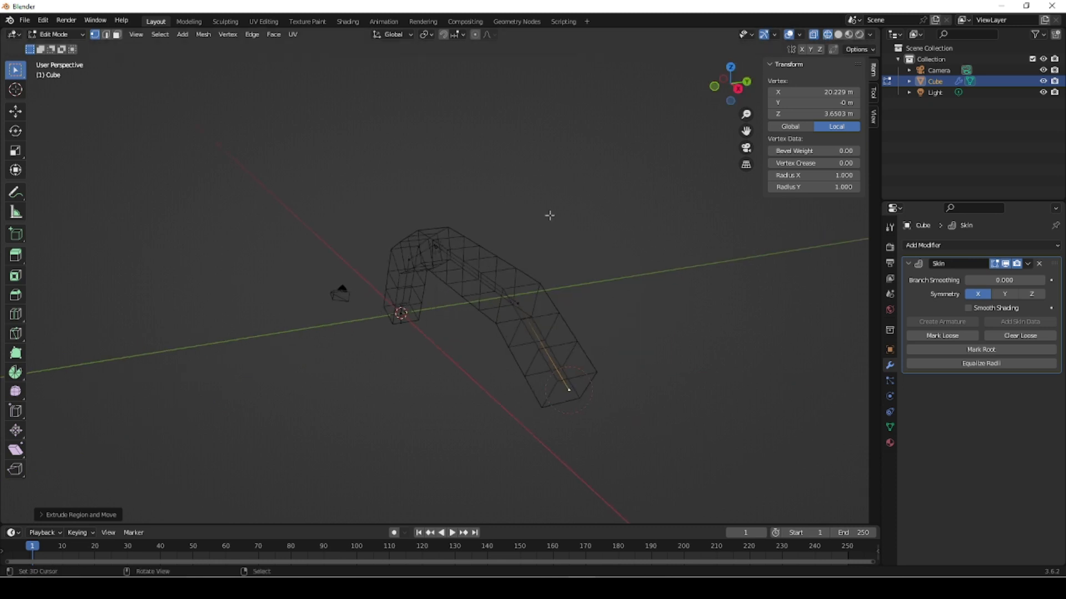
key("Tab")
middle_click_drag(450, 338, 343, 358)
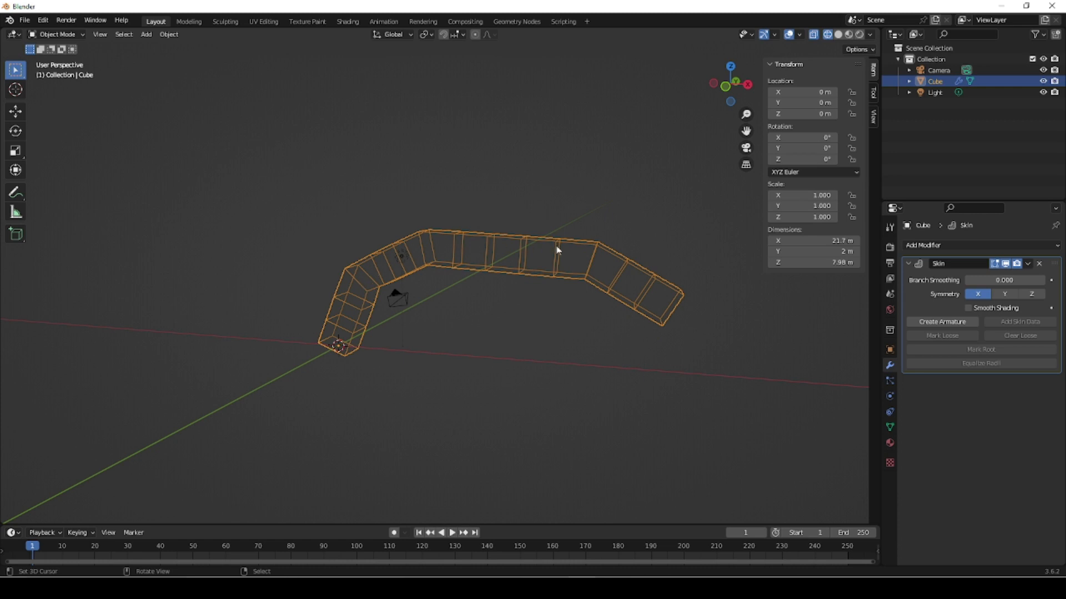
middle_click_drag(356, 360, 382, 341)
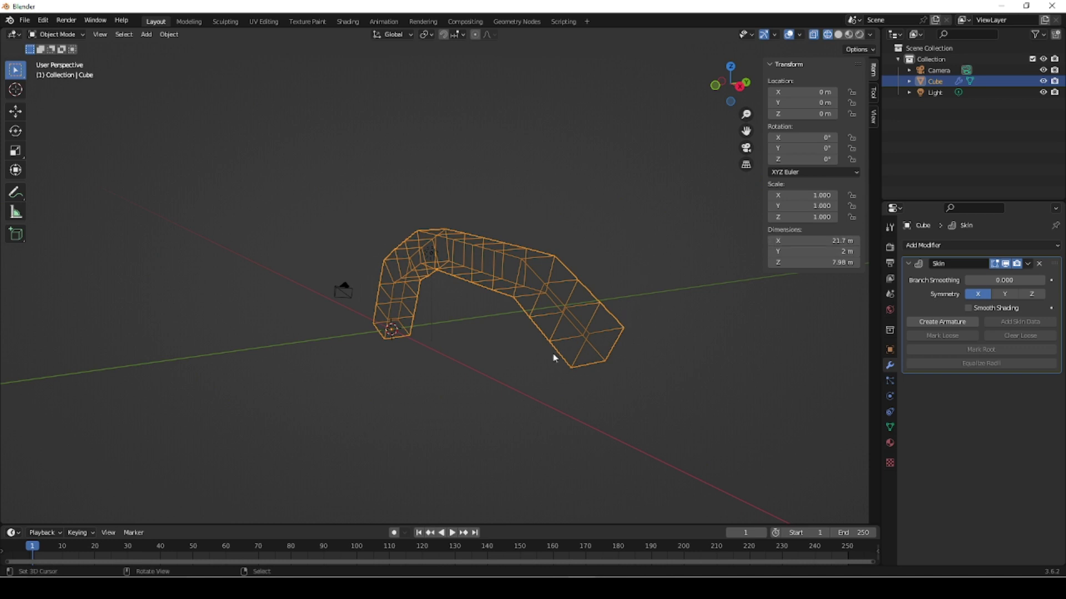
middle_click_drag(423, 268, 486, 350)
scroll(485, 351, "down", 3)
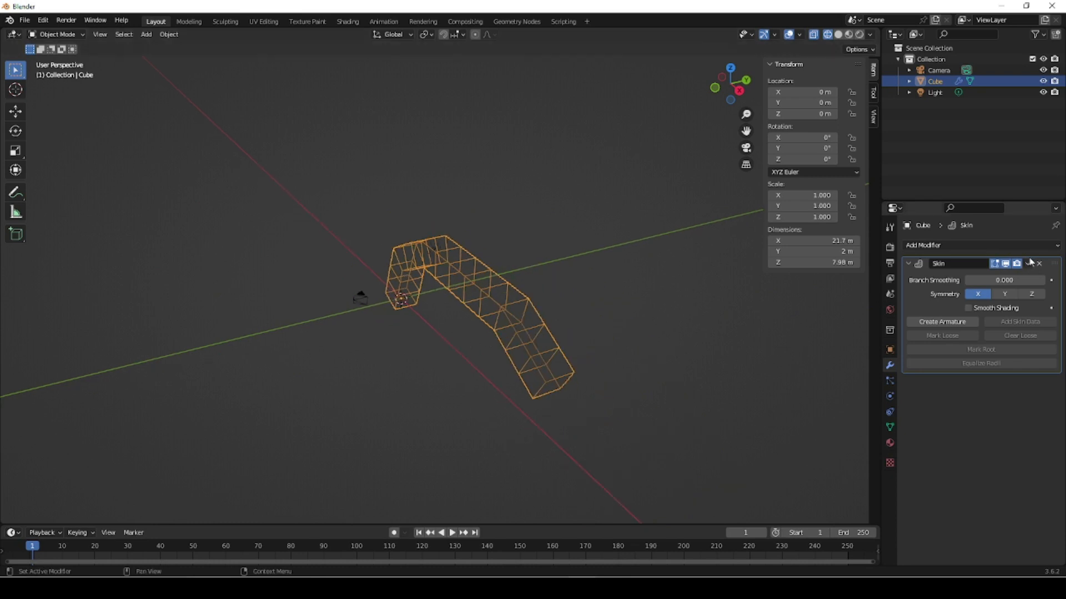
left_click(1057, 248)
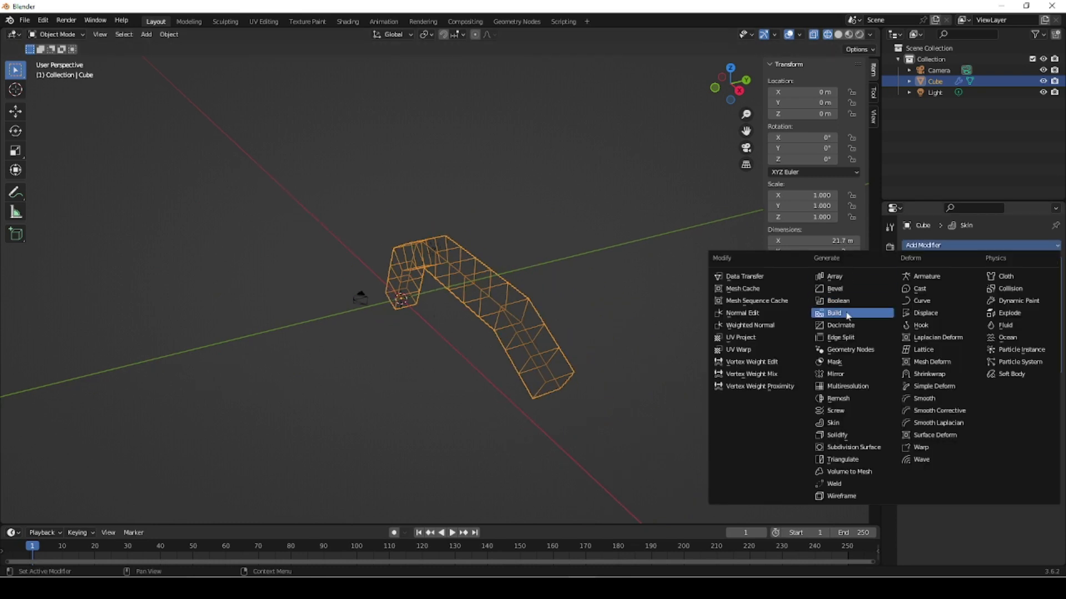
left_click(836, 375)
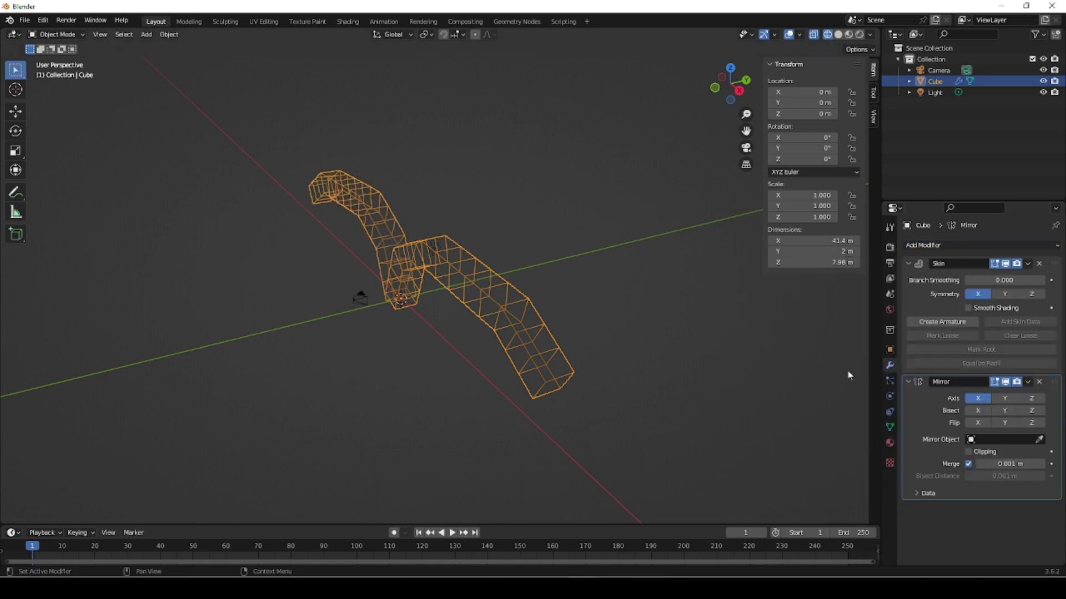
left_click_drag(1056, 382, 1054, 263)
left_click(908, 264)
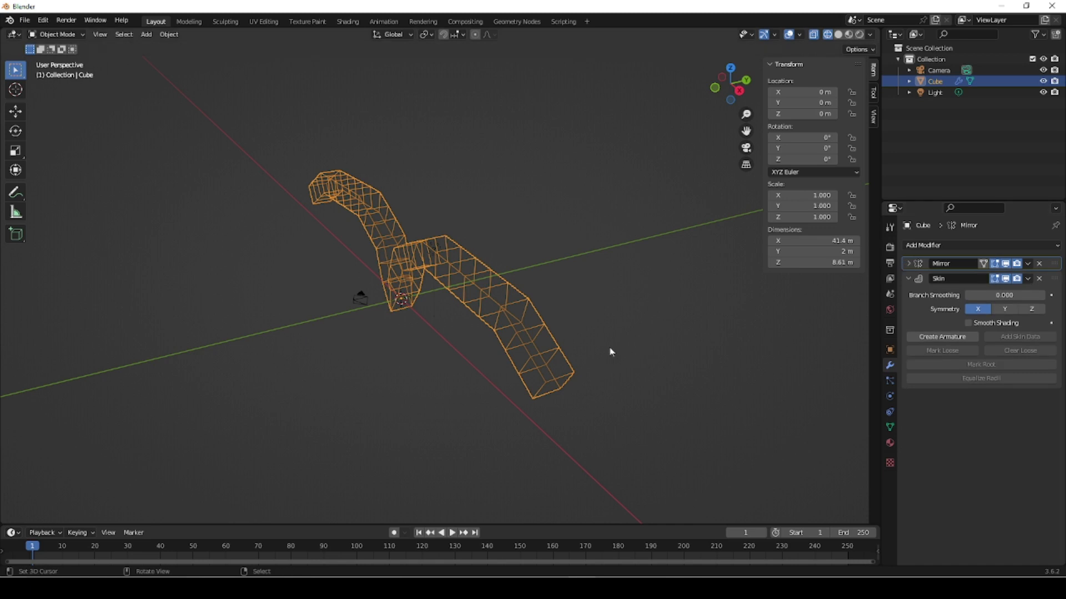
- Add a Subdivision Surface modifier below the Skin modifier with a viewport level of 2, and collapse its settings
middle_click_drag(507, 360, 540, 348)
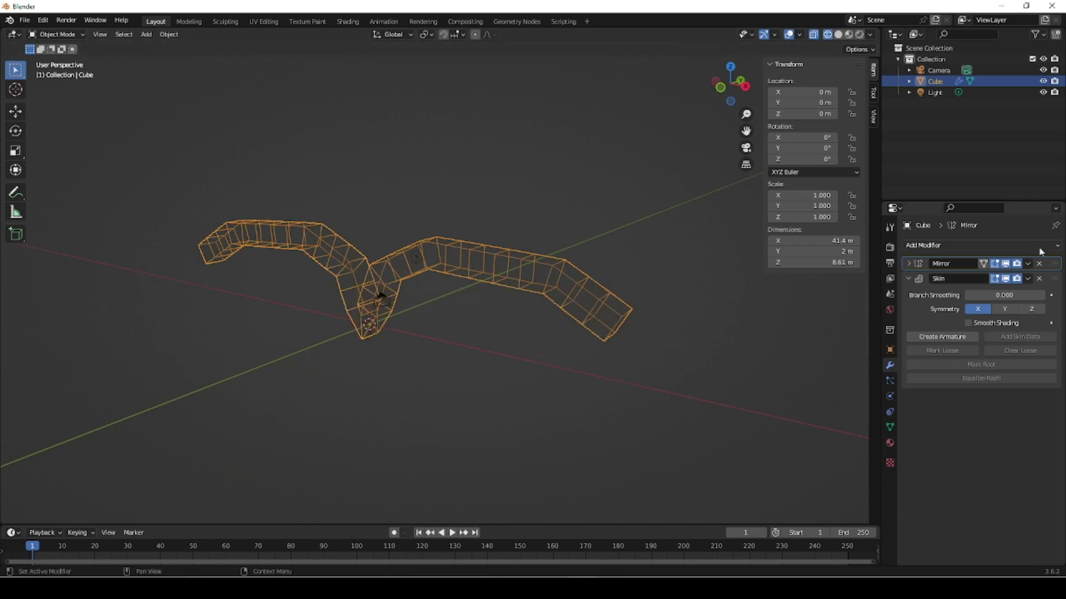
left_click(1049, 250)
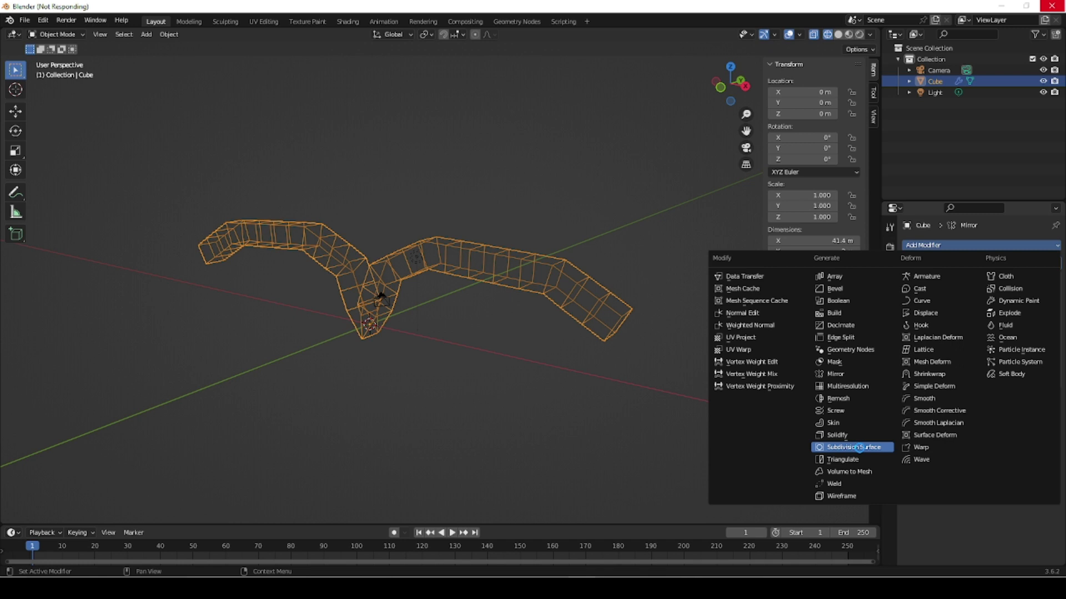
left_click(855, 448)
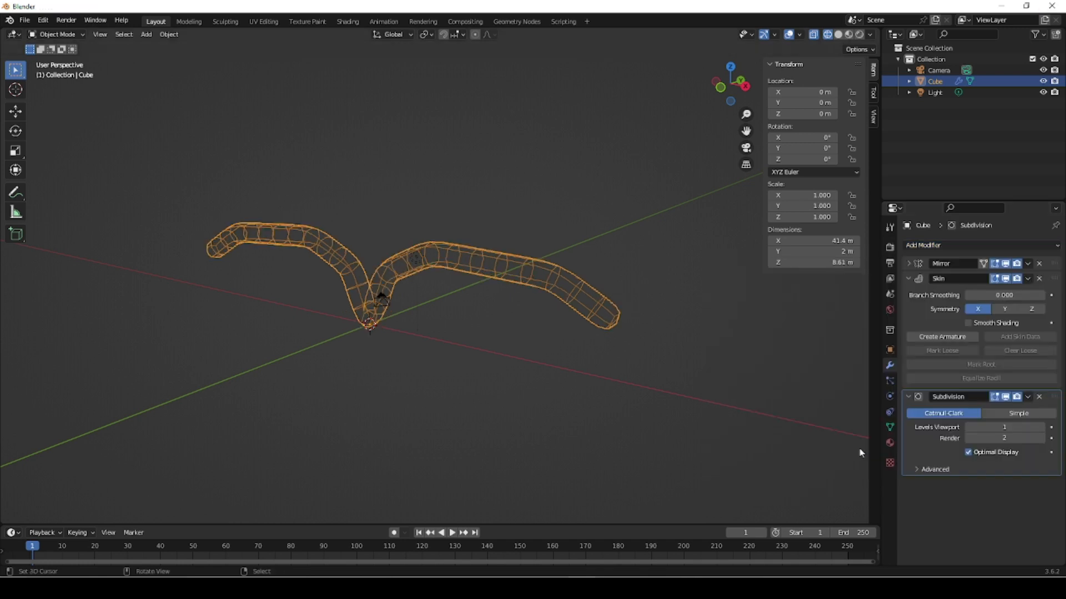
left_click(1042, 427)
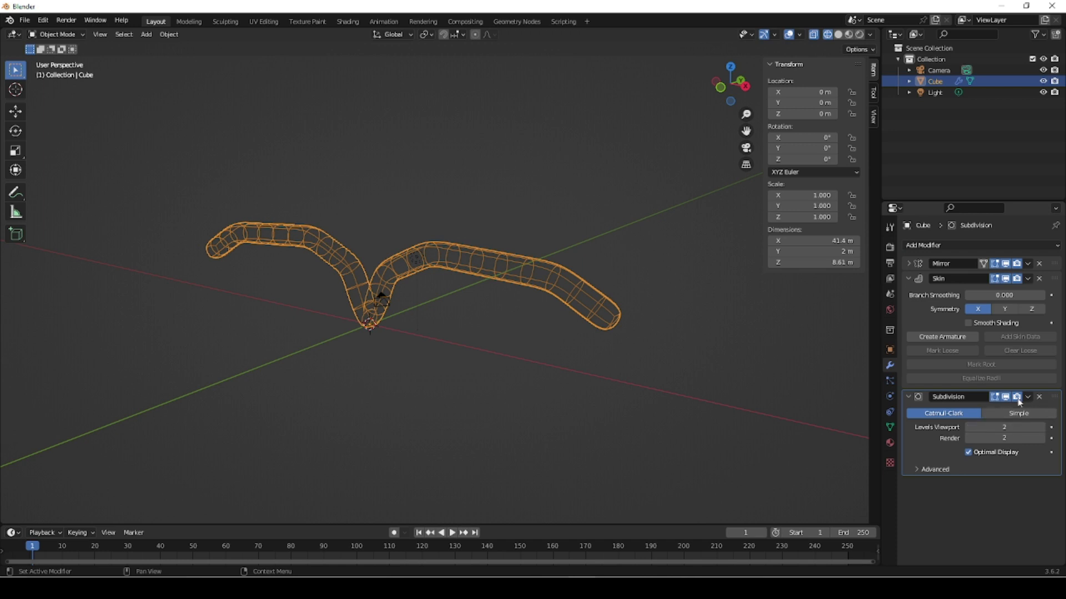
left_click(909, 397)
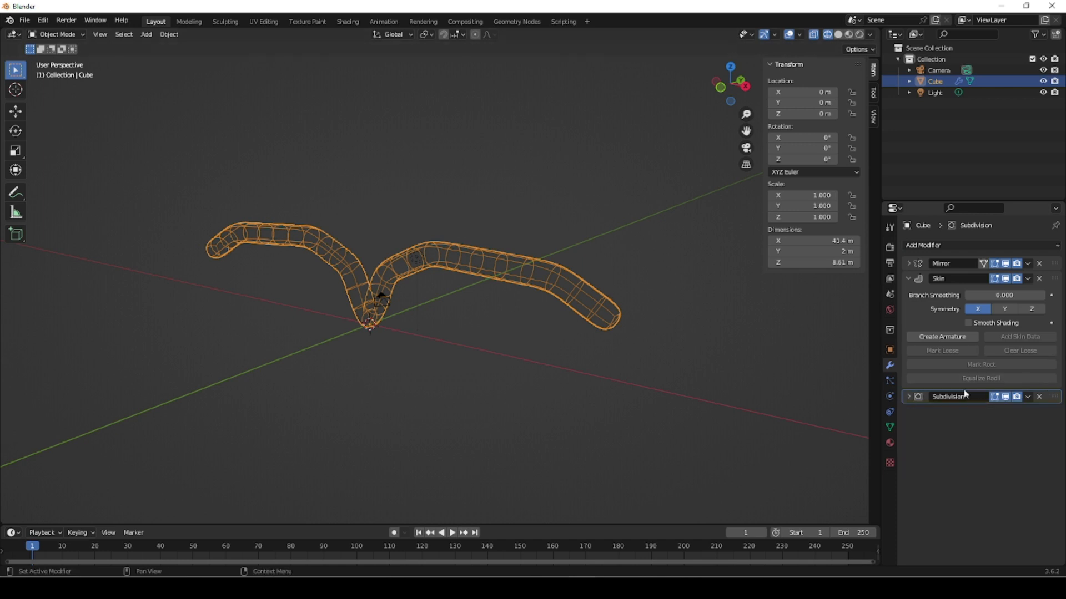
- Display the mirrored shape in solid shading and examine its smoothed surface from several angles
middle_click_drag(683, 359, 652, 378)
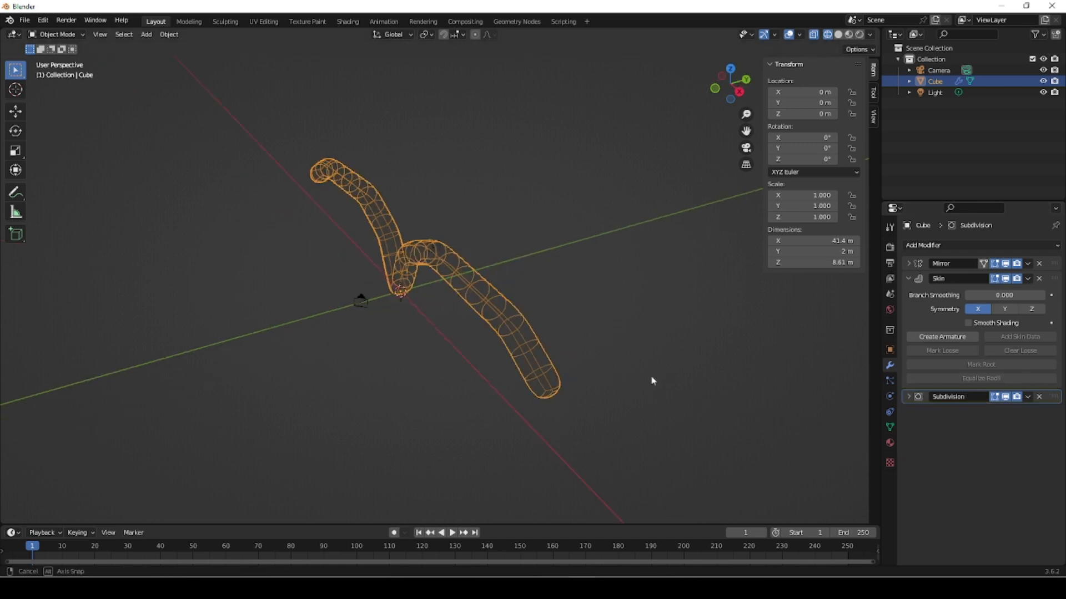
left_click(838, 34)
mouse_move(583, 216)
middle_mouse_down()
mouse_move(552, 305)
mouse_move(623, 276)
mouse_move(577, 305)
mouse_move(431, 315)
middle_mouse_up()
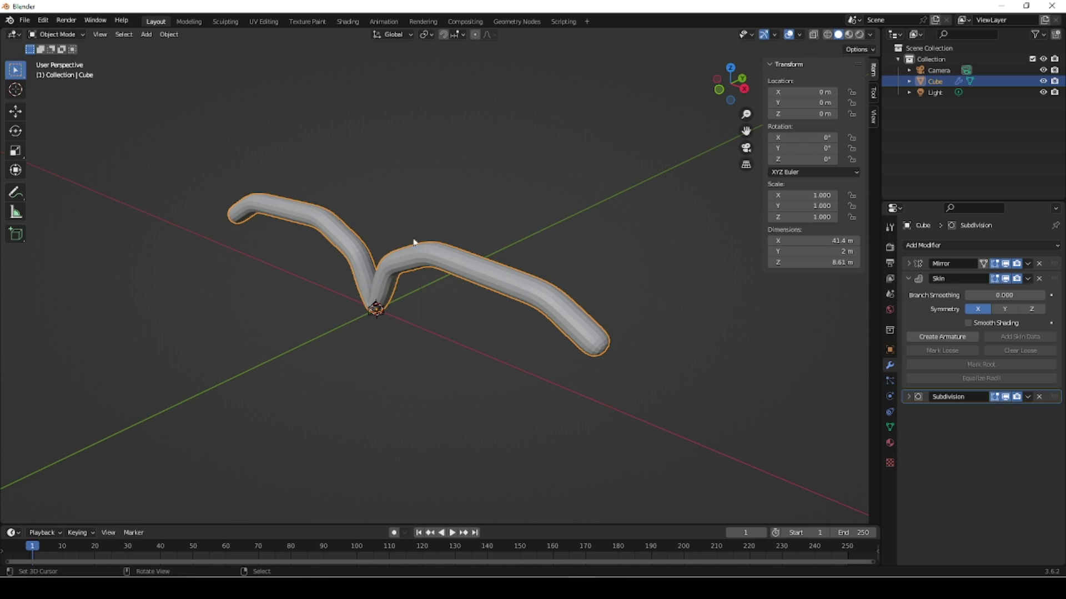
mouse_move(497, 334)
middle_mouse_down()
mouse_move(472, 349)
mouse_move(488, 349)
mouse_move(498, 332)
middle_mouse_up()
- Enter Edit Mode and show the object as a see-through wireframe again
key("Tab")
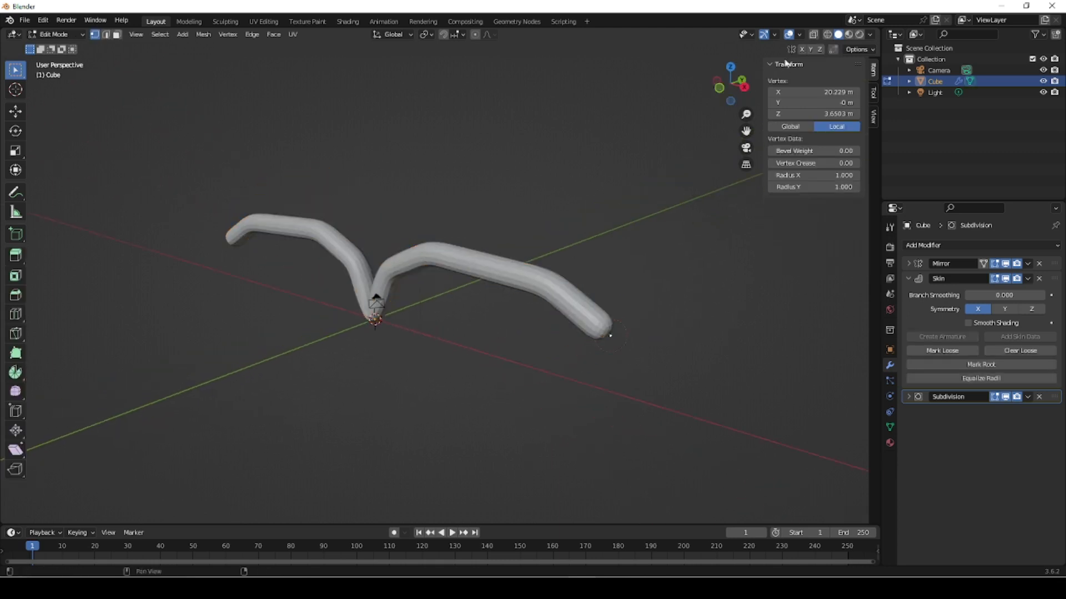
left_click(815, 34)
middle_click_drag(378, 353, 349, 341)
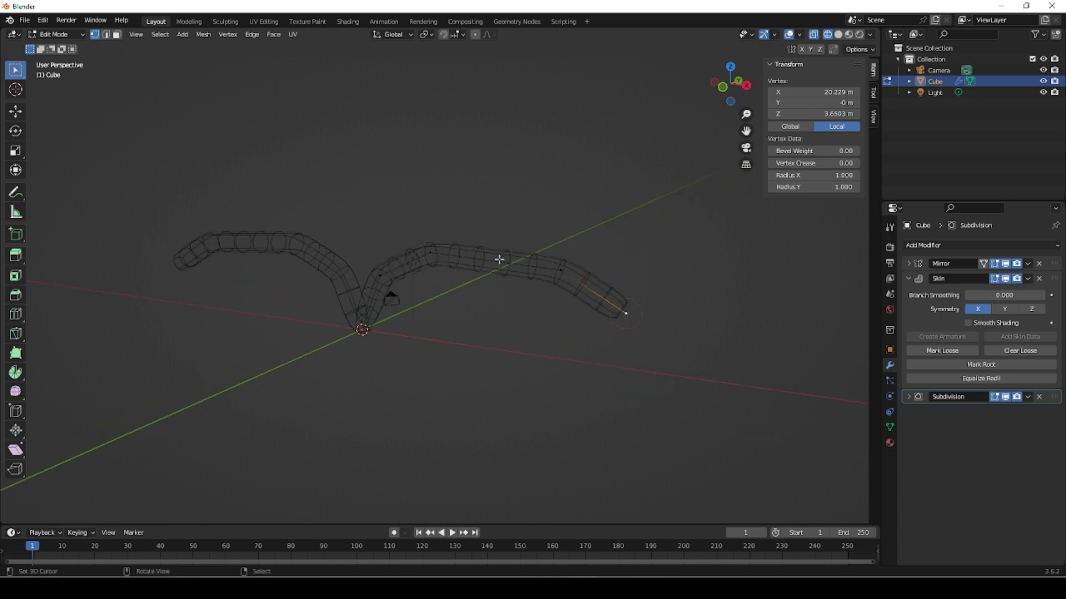
- Use edge select mode to pick the chain's four edges one by one from tip to base, and return to Object Mode
key("2")
left_click(581, 288)
left_click(506, 264)
left_click(404, 260)
left_click(370, 304)
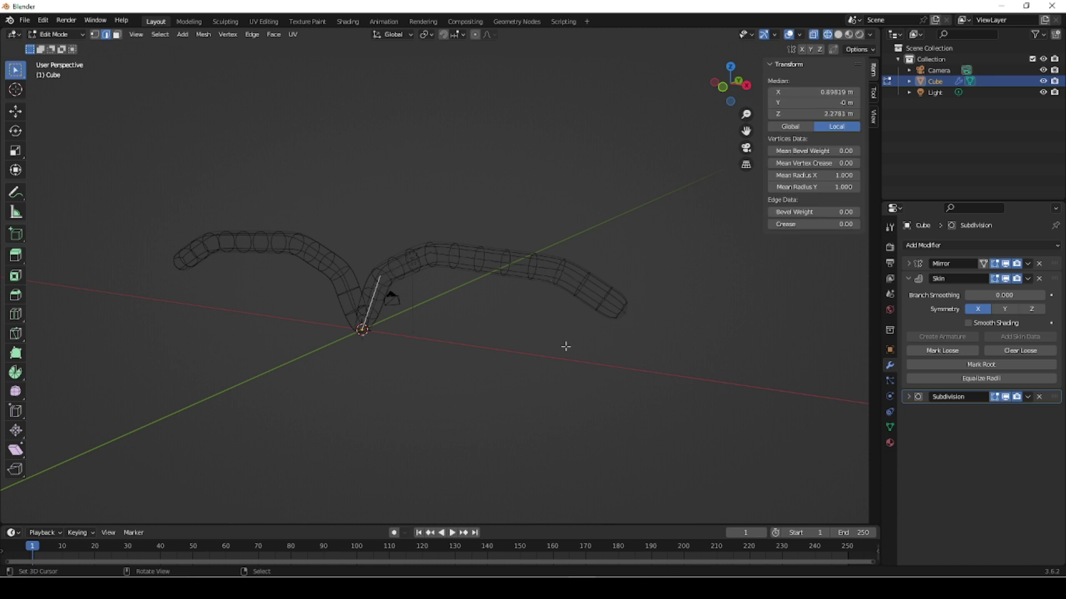
key("Tab")
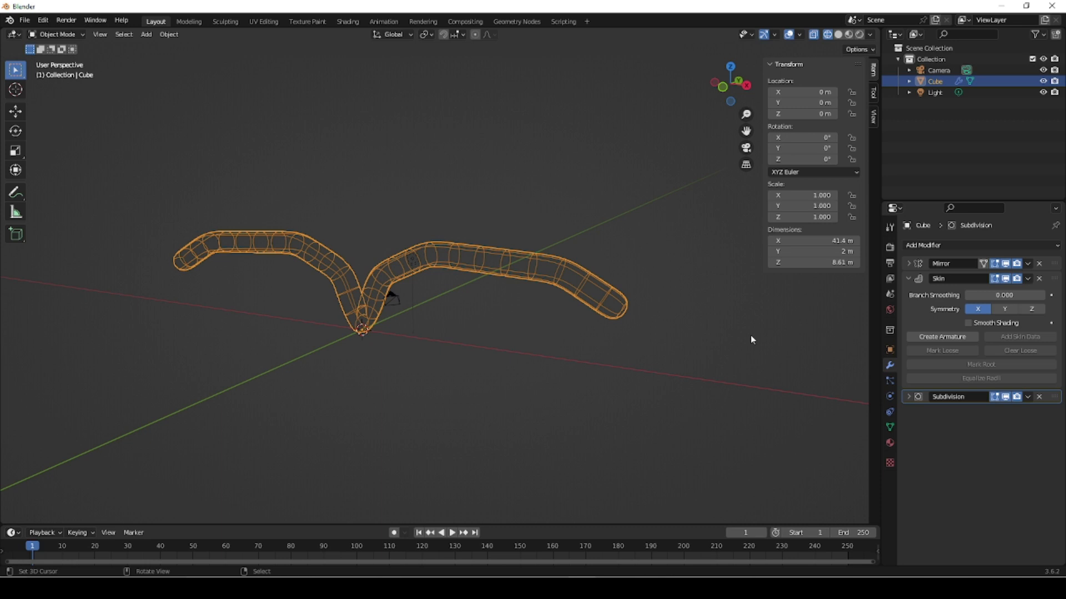
- Add a Decimate modifier below the Subdivision modifier and switch it to Planar mode
left_click(1043, 248)
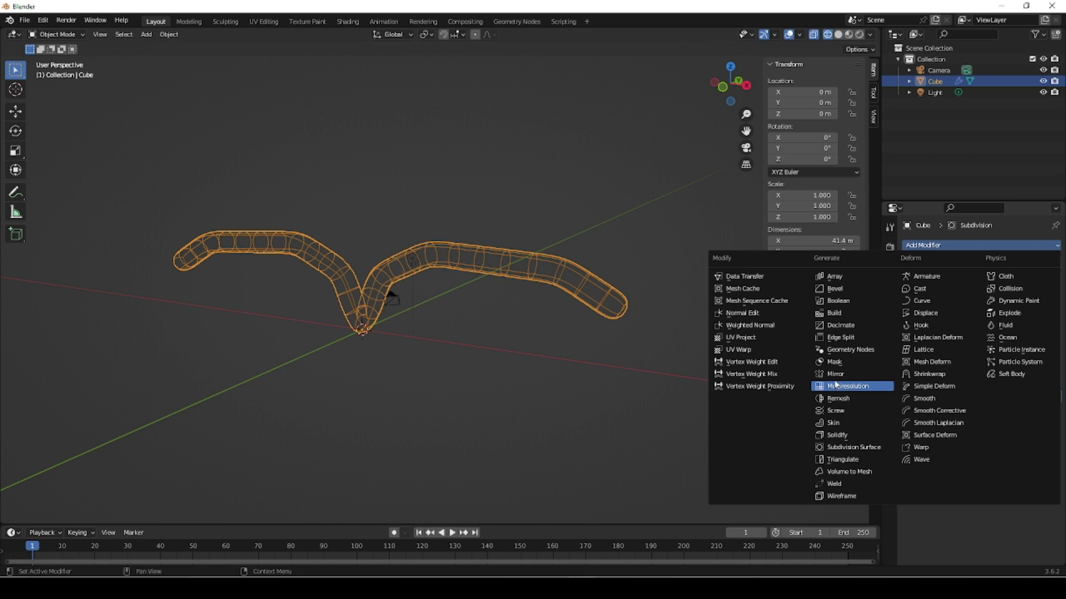
left_click(840, 327)
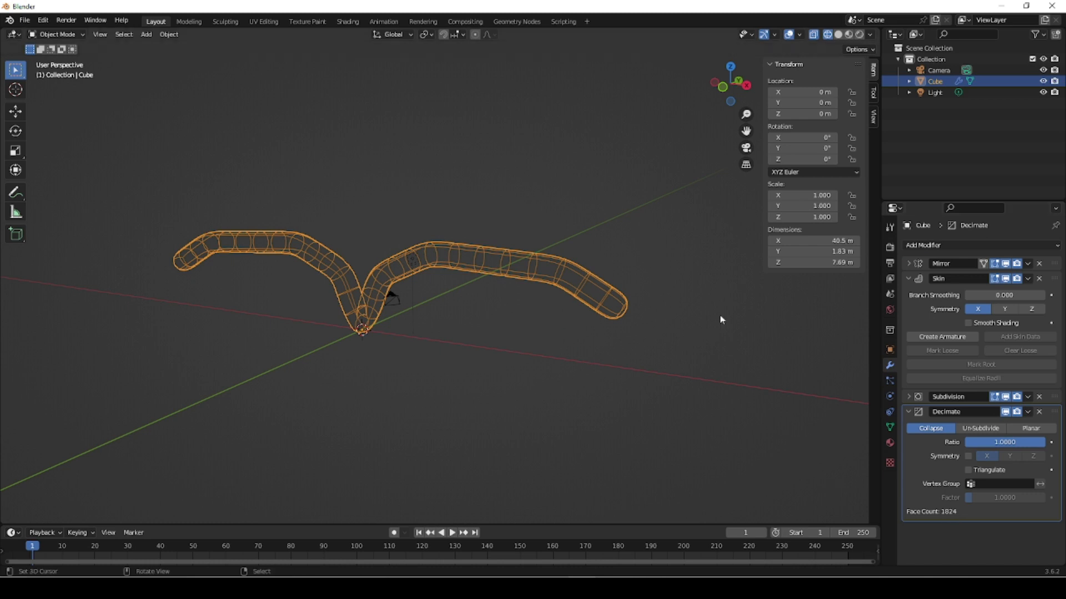
middle_click_drag(569, 356, 549, 374)
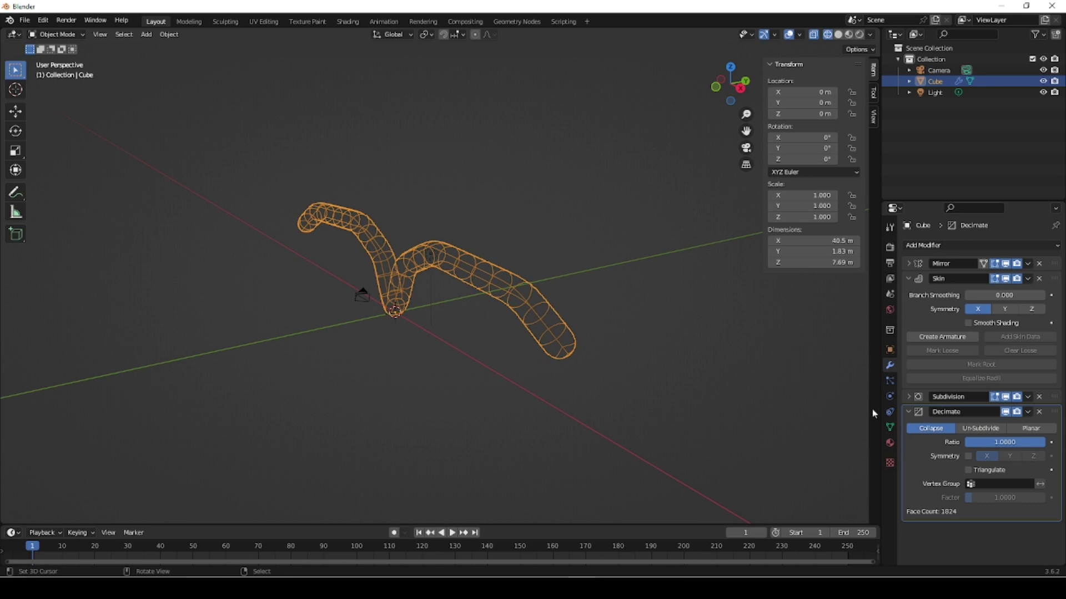
left_click(1031, 428)
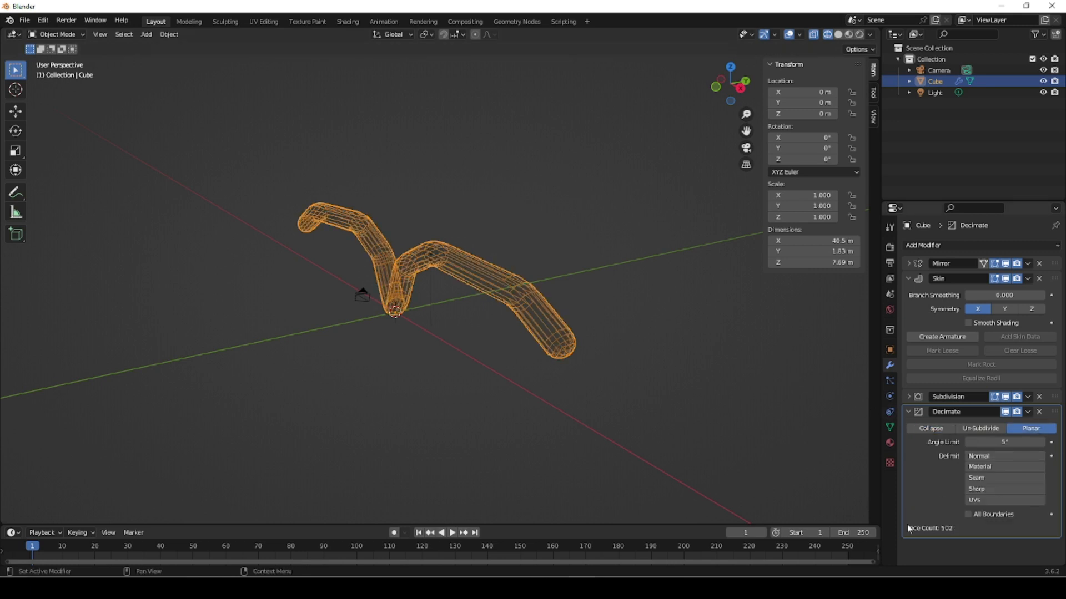
middle_click_drag(578, 391, 740, 468)
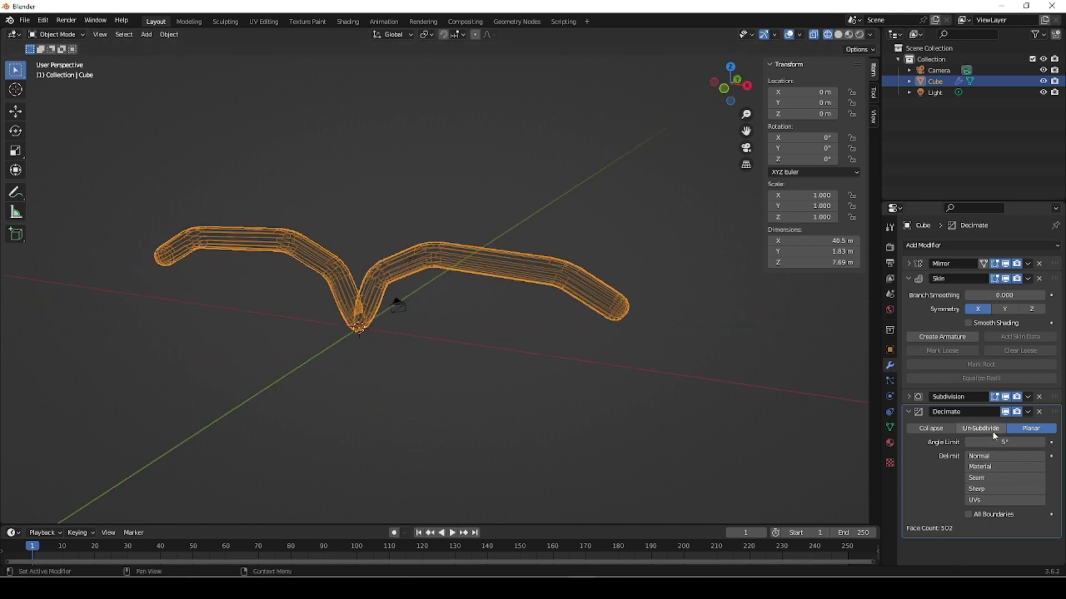
- Toggle the Decimate modifier's viewport display repeatedly to compare the mesh, and remove the modifier
left_click(1006, 413)
left_click(1006, 413)
left_click(1006, 414)
left_click(1006, 413)
left_click(1007, 414)
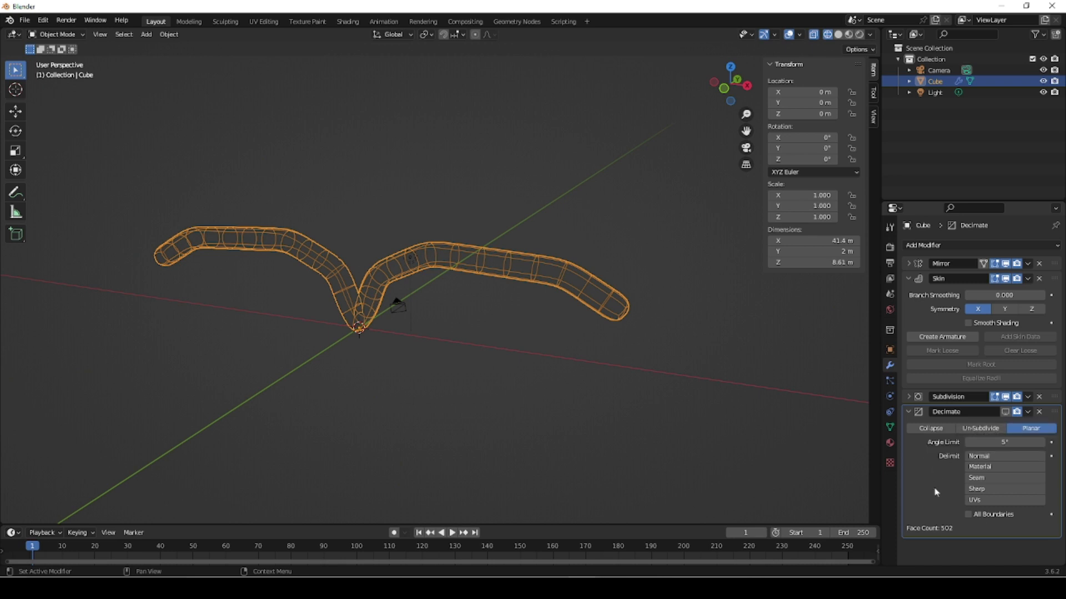
left_click(1040, 414)
- Enter Edit Mode in vertex select mode and remove the Mirror modifier from the object
middle_click_drag(685, 388, 640, 376)
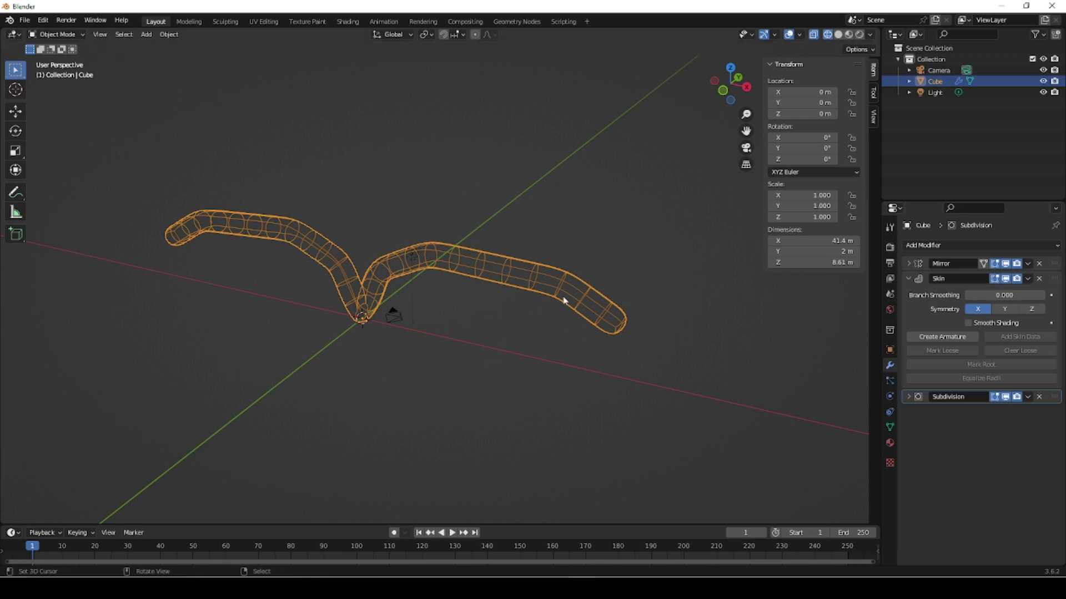
key("Tab")
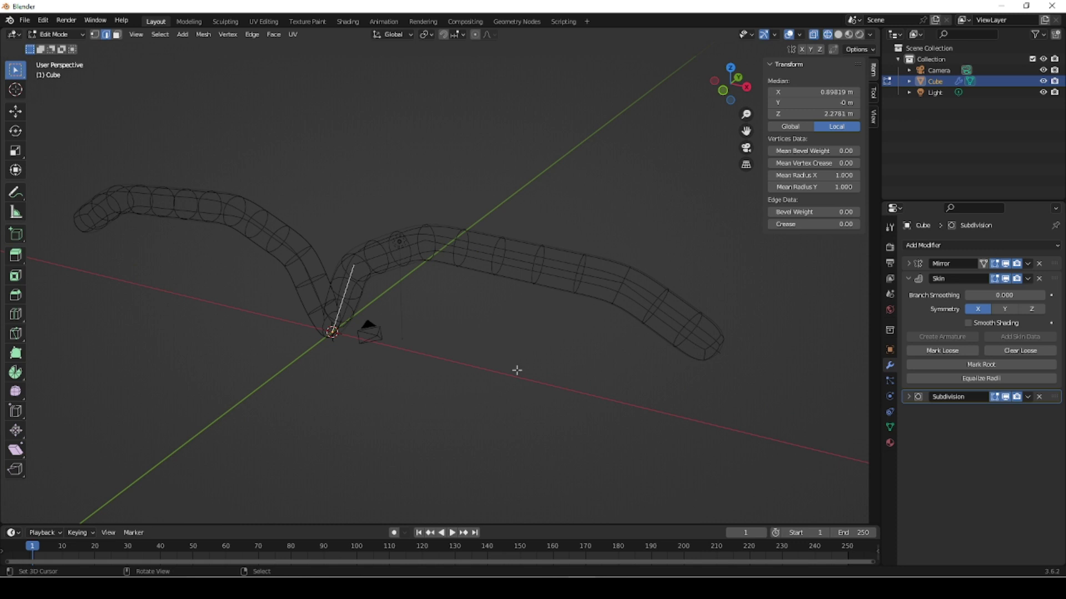
key("1")
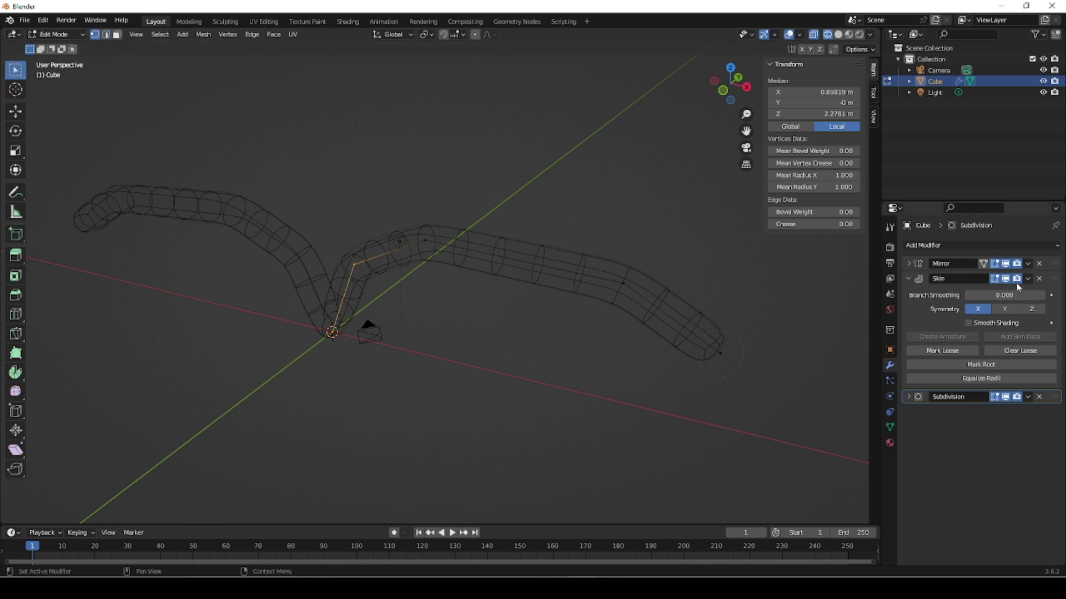
left_click(1040, 265)
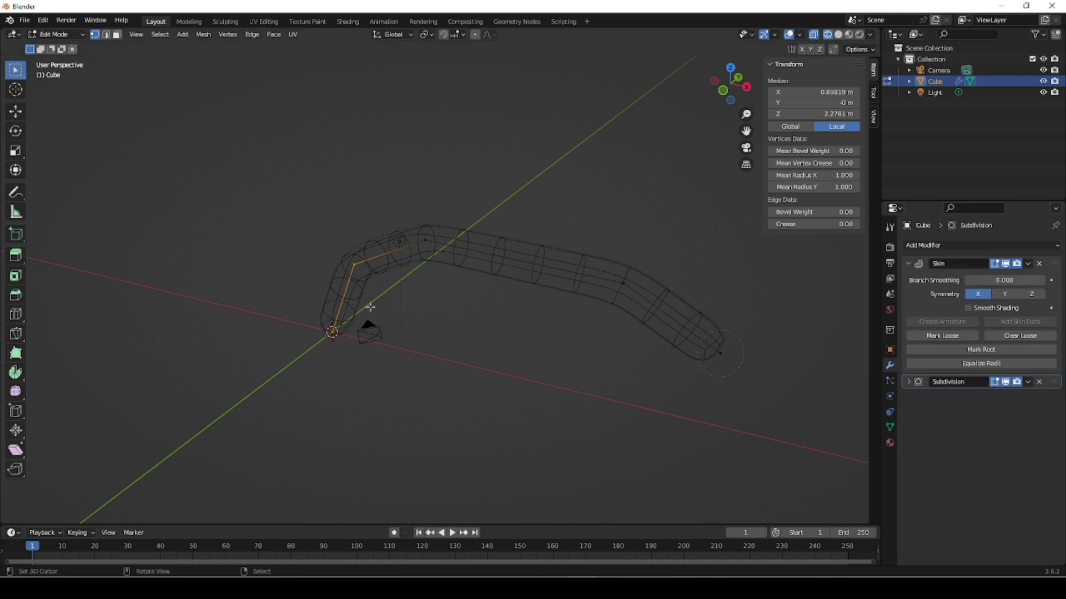
- Check the chain's vertices, select the base vertex at the origin, and mark it as the skin root
left_click(424, 239)
left_click(353, 264)
left_click(332, 332)
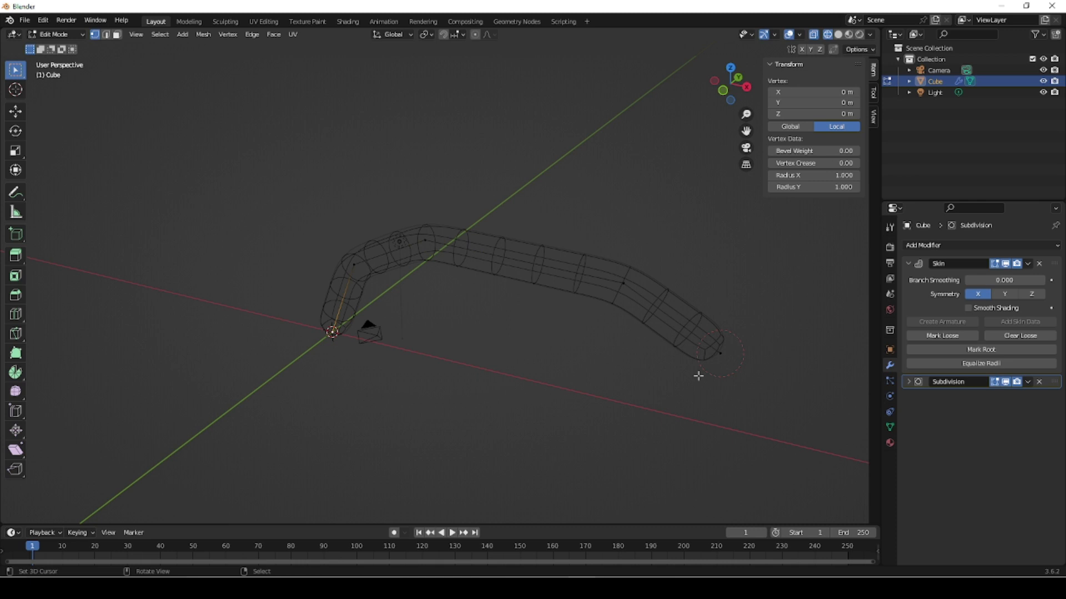
left_click(720, 353)
middle_click_drag(400, 401, 473, 377)
left_click(326, 391)
middle_click_drag(571, 417, 435, 433)
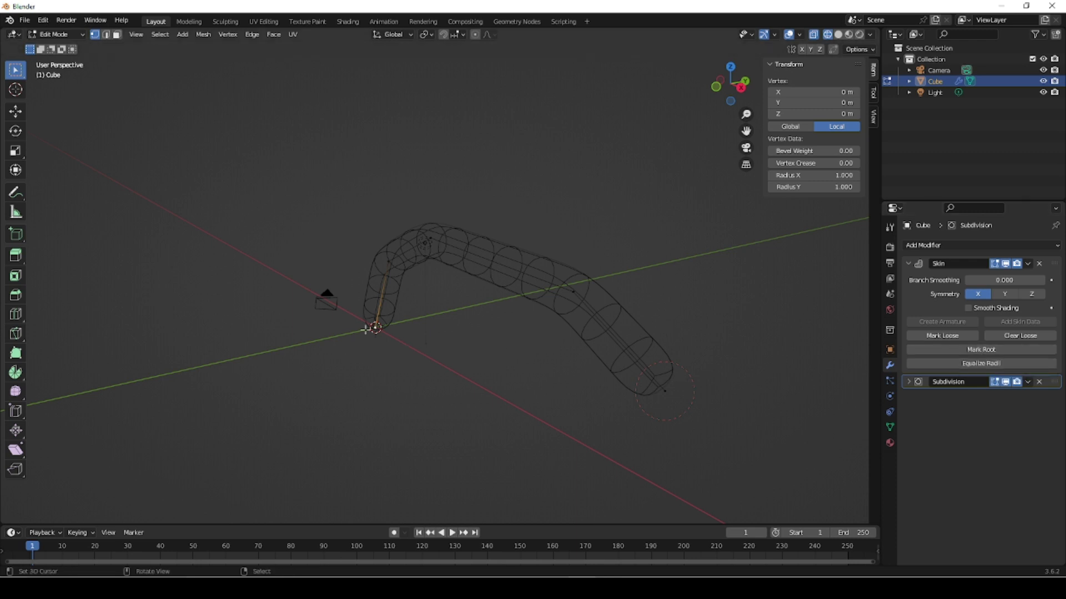
left_click(981, 350)
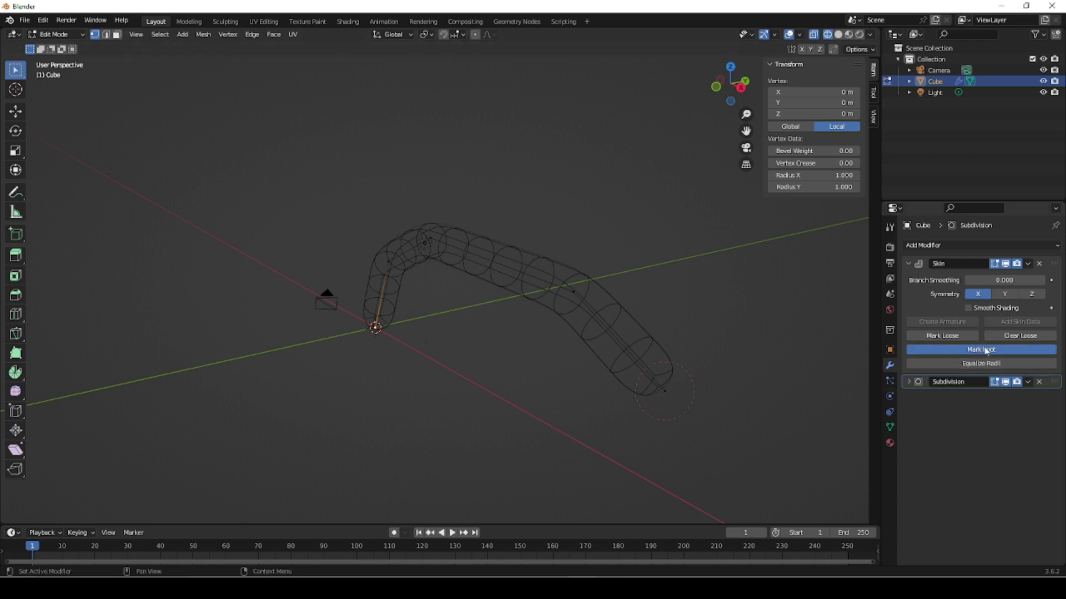
mouse_move(525, 357)
middle_mouse_down()
mouse_move(647, 336)
mouse_move(497, 350)
mouse_move(516, 352)
middle_mouse_up()
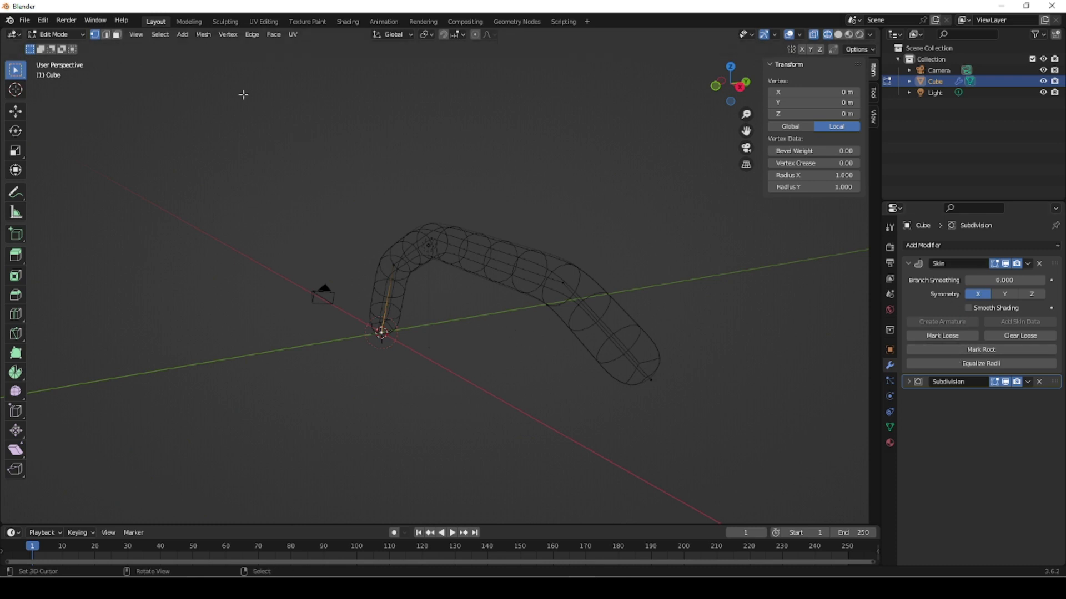
left_click(201, 35)
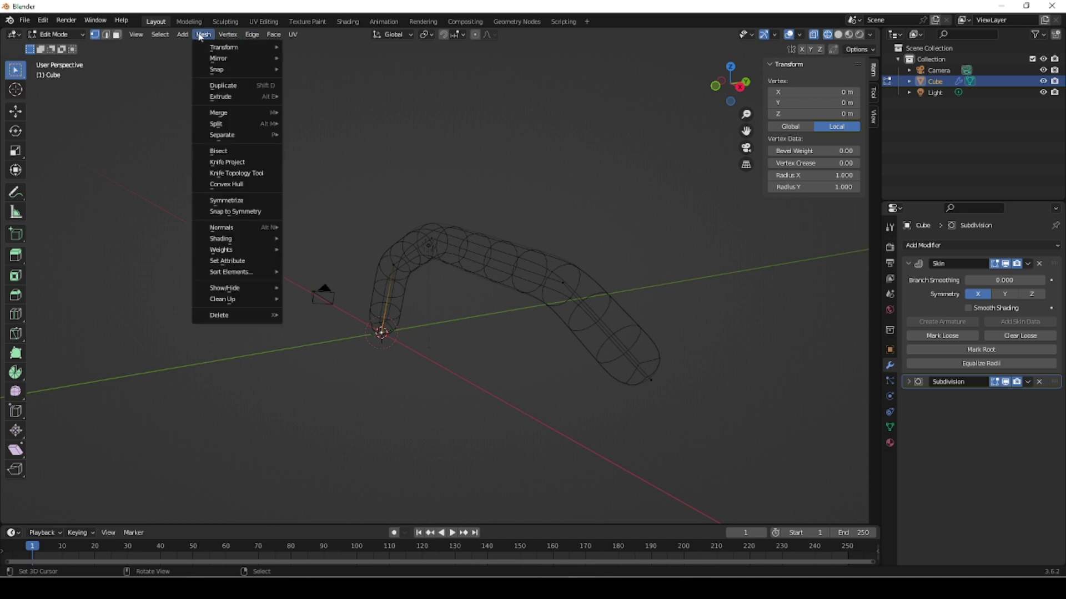
mouse_move(234, 51)
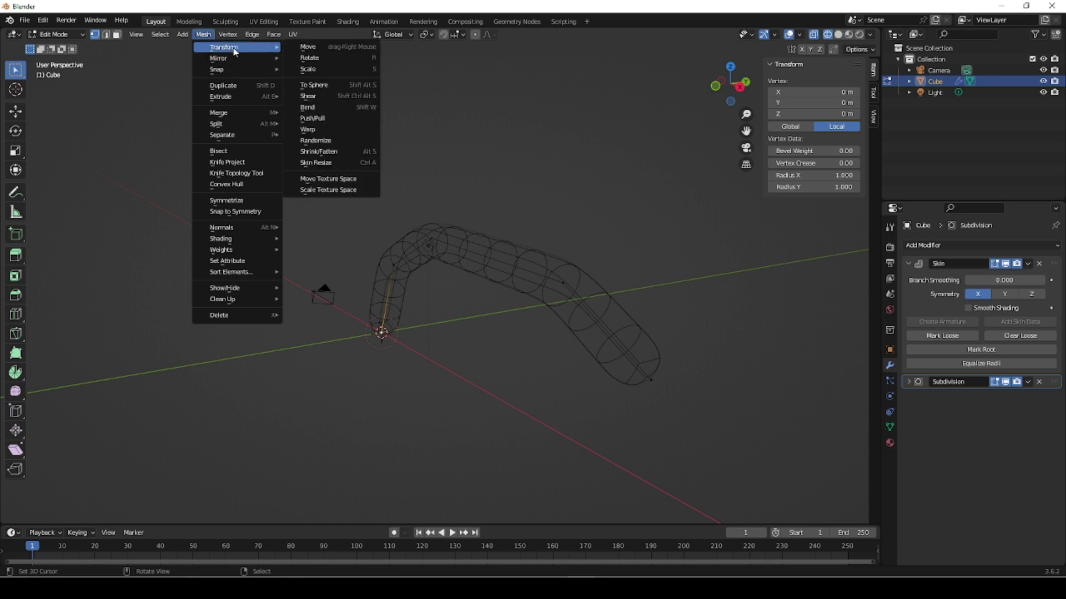
left_click(351, 164)
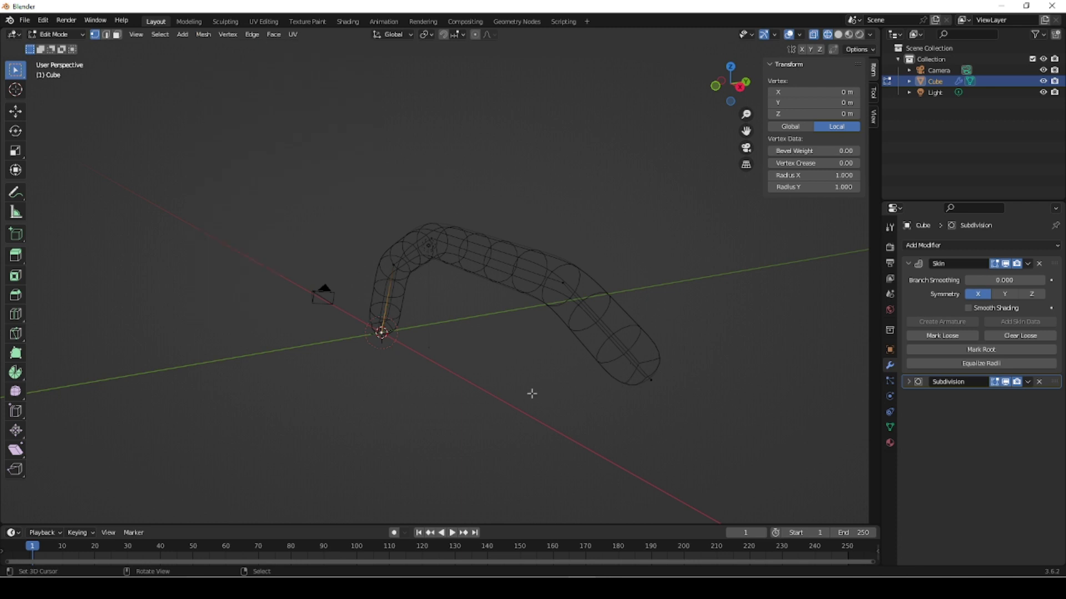
left_click(533, 380)
- Turn off the Subdivision modifier's viewport display so only the unsmoothed skin cage is shown
middle_click_drag(531, 380, 569, 367)
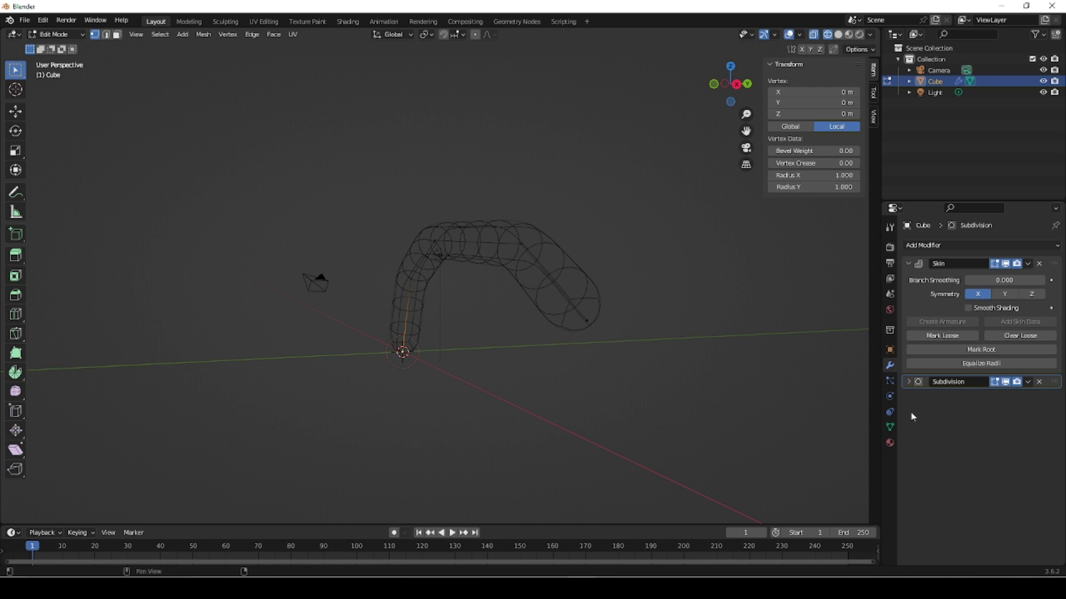
left_click(1005, 382)
key("ctrl+a")
middle_click_drag(741, 405, 504, 348)
middle_click_drag(545, 382, 668, 353)
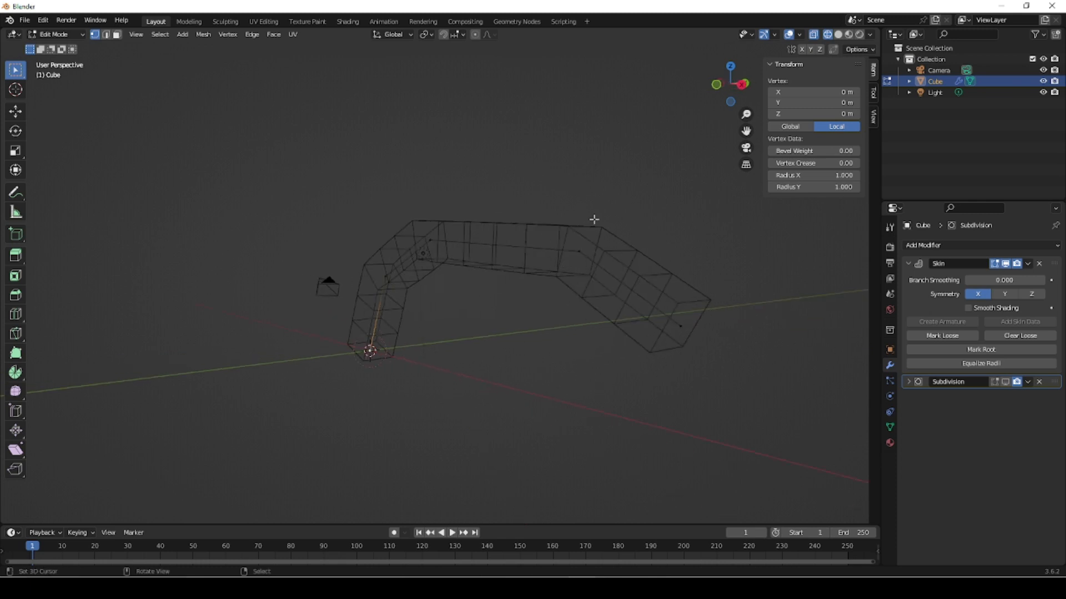
scroll(697, 330, "up", 2)
middle_click_drag(727, 368, 379, 183)
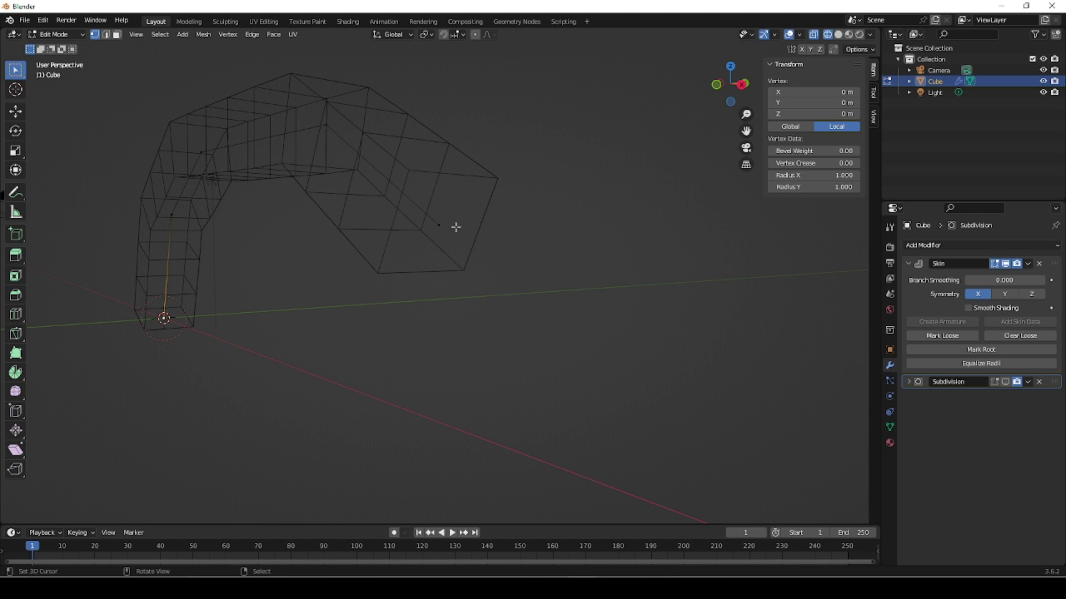
- Select the chain's tip vertex and shrink its skin uniformly to a radius of about 0.08 with Skin Resize
left_click(438, 228)
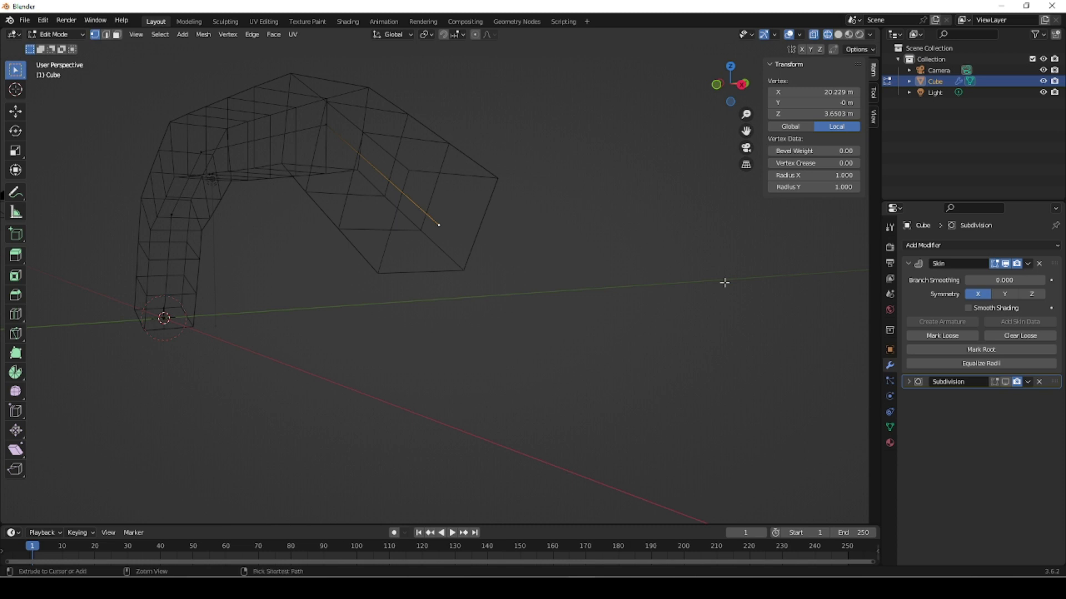
key("ctrl+a")
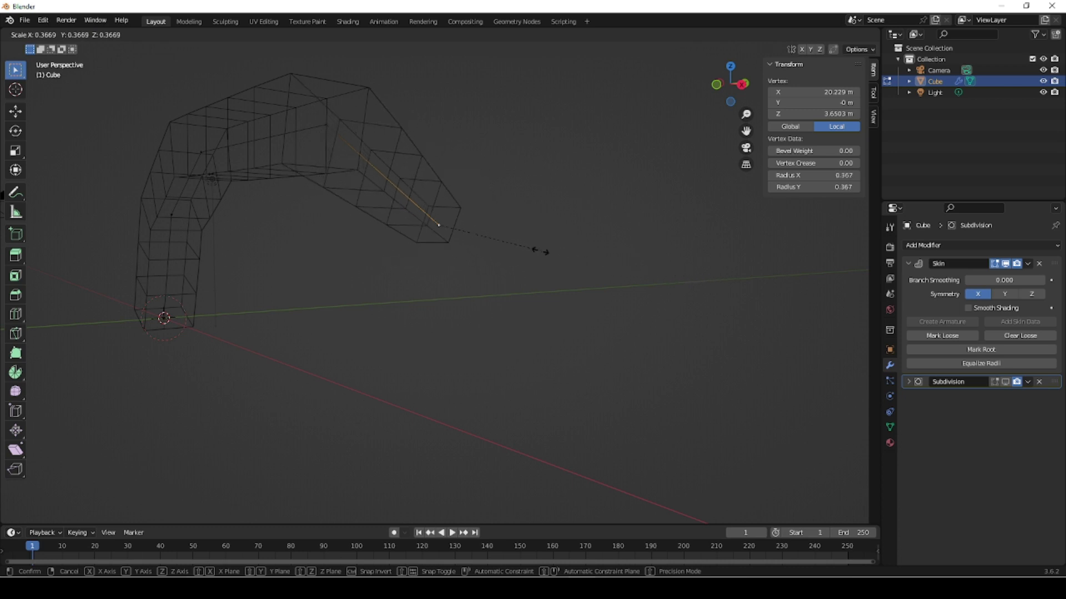
left_click(461, 234)
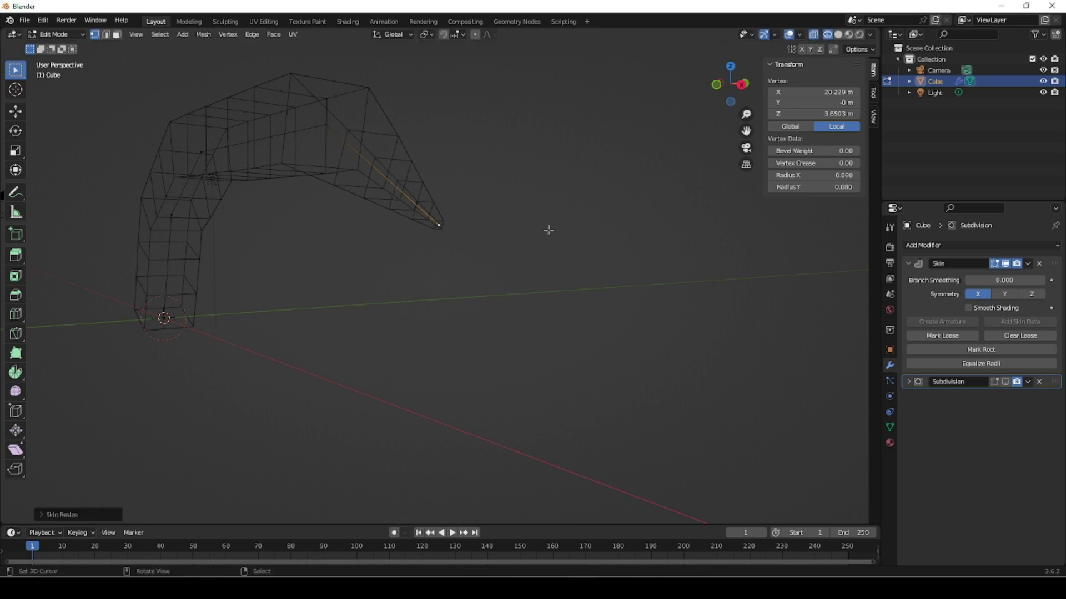
- Inspect the tapered form in solid shading with and without the Subdivision modifier, and return to the unsmoothed see-through wireframe
middle_click_drag(502, 188, 602, 247)
mouse_move(690, 311)
middle_mouse_down()
mouse_move(727, 350)
mouse_move(687, 321)
mouse_move(694, 328)
middle_mouse_up()
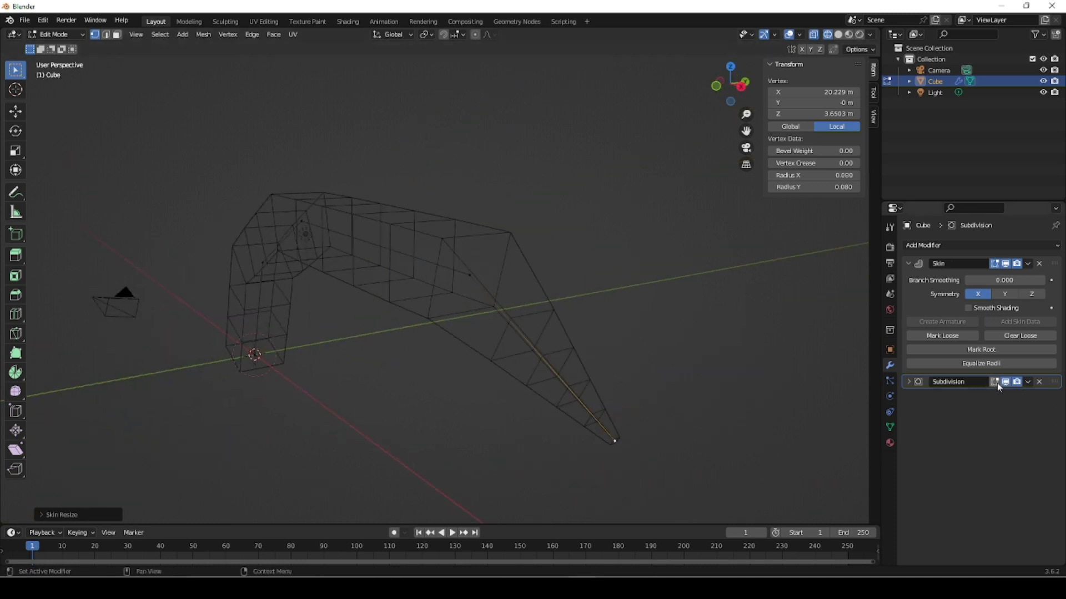
left_click(838, 34)
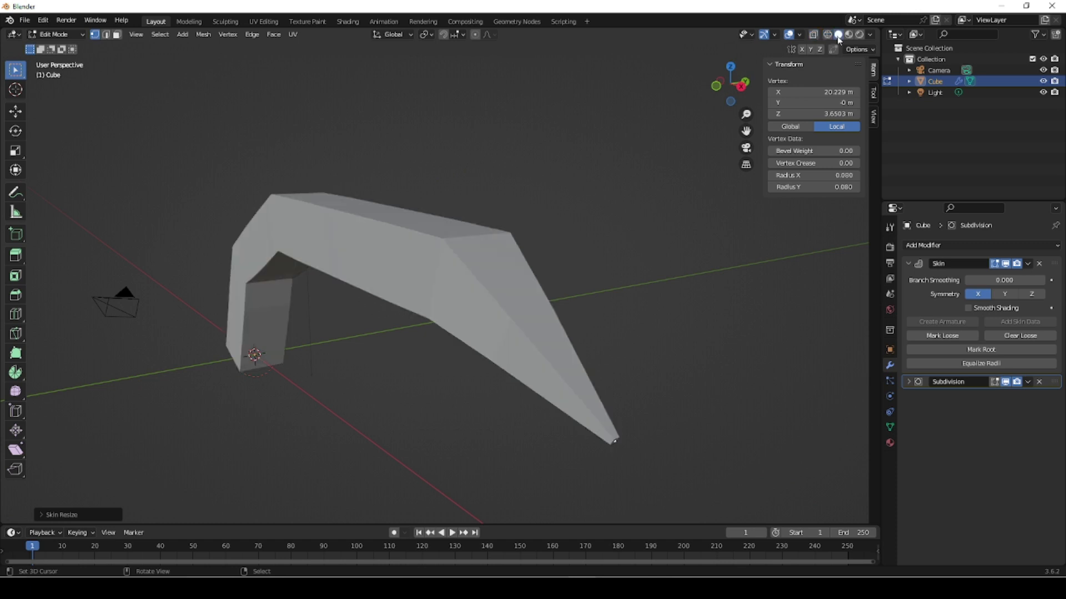
left_click(994, 382)
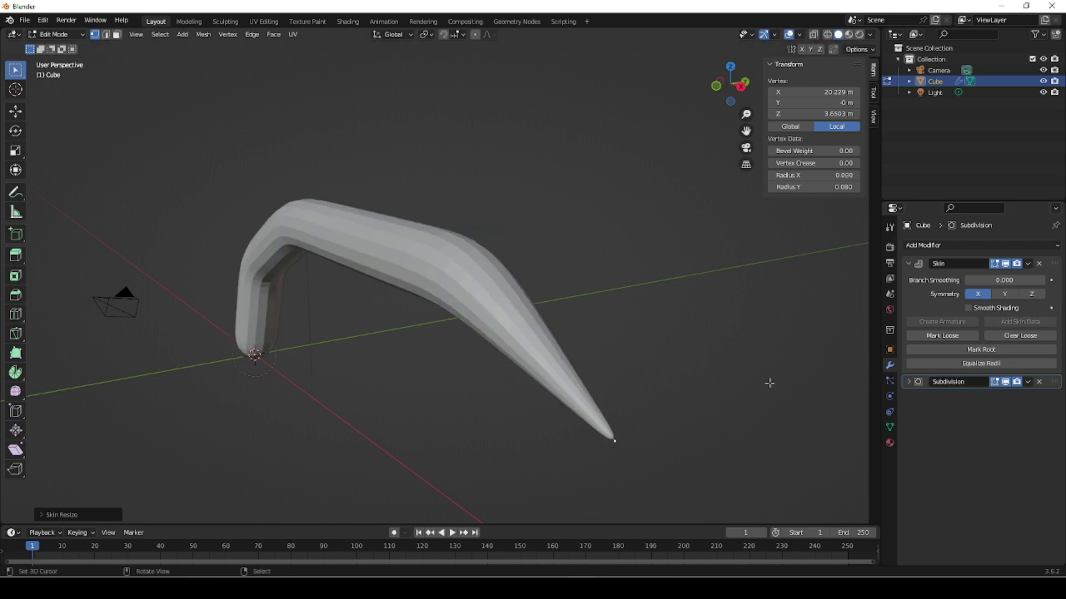
middle_click_drag(673, 368, 699, 375)
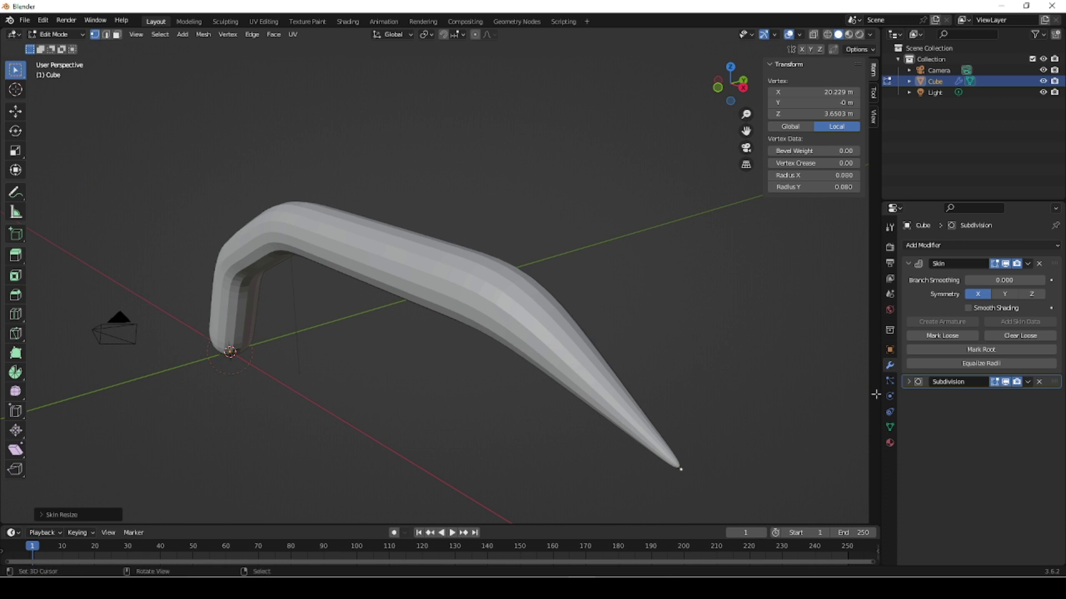
left_click(994, 382)
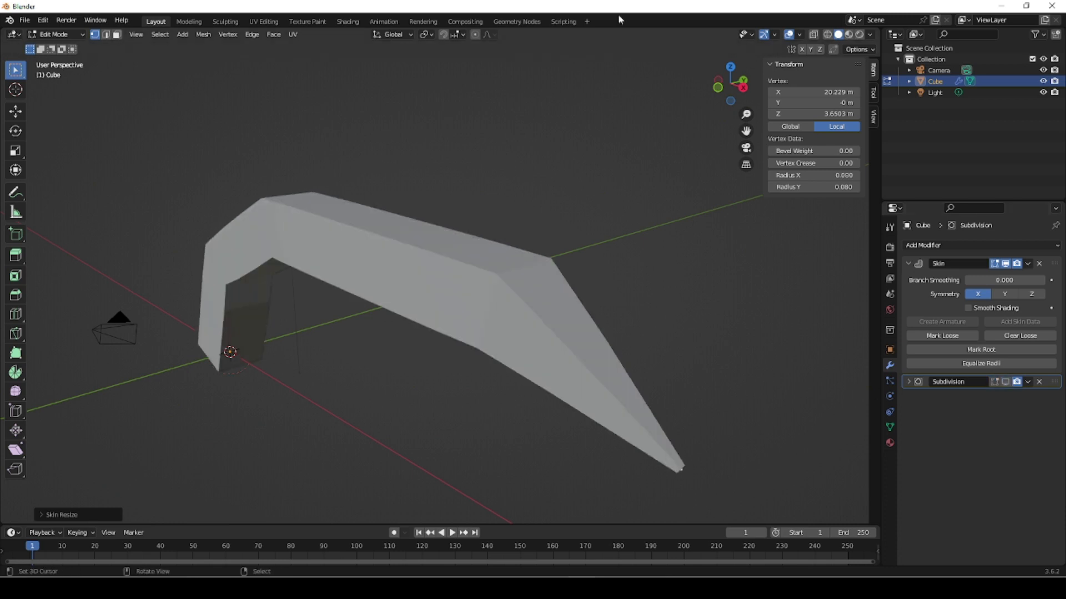
left_click(812, 35)
middle_click_drag(664, 311, 664, 313)
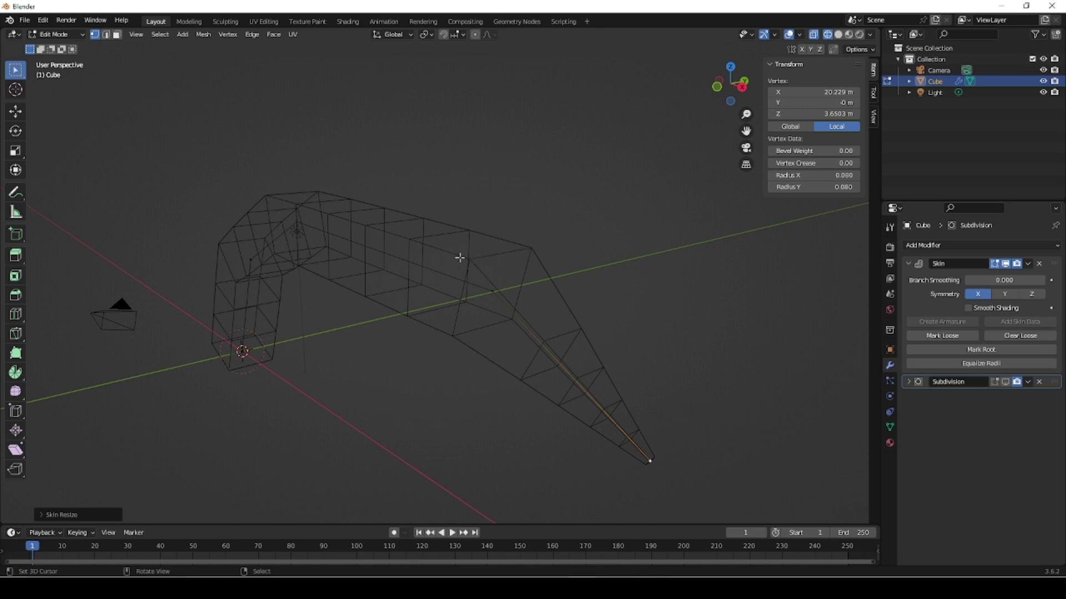
- Try resizing the skin of the vertex before the tip along X only to about 0.31, and undo it
left_click(492, 291)
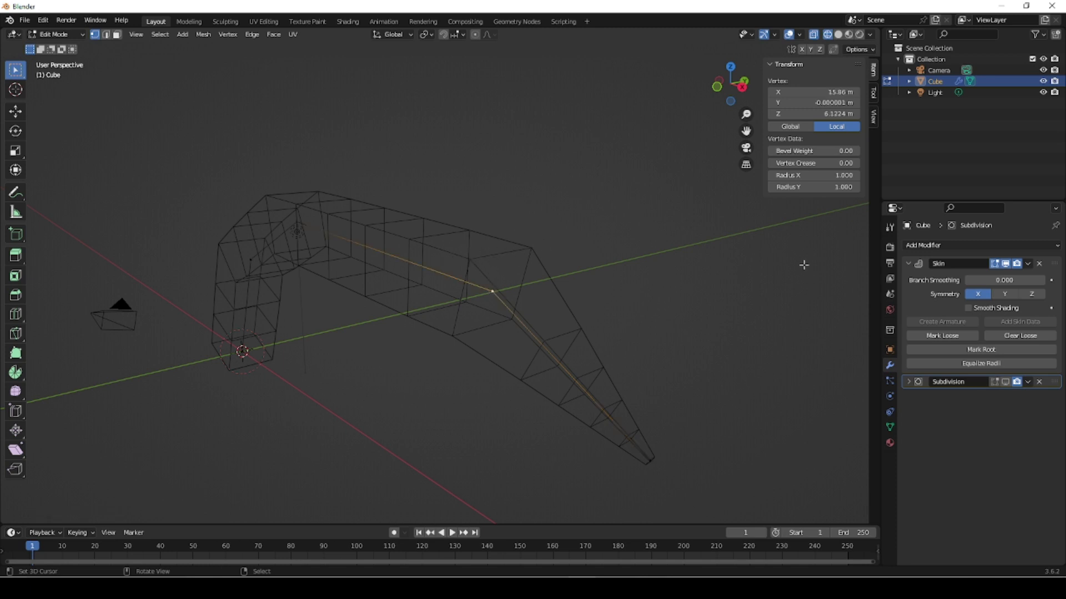
key("ctrl+a")
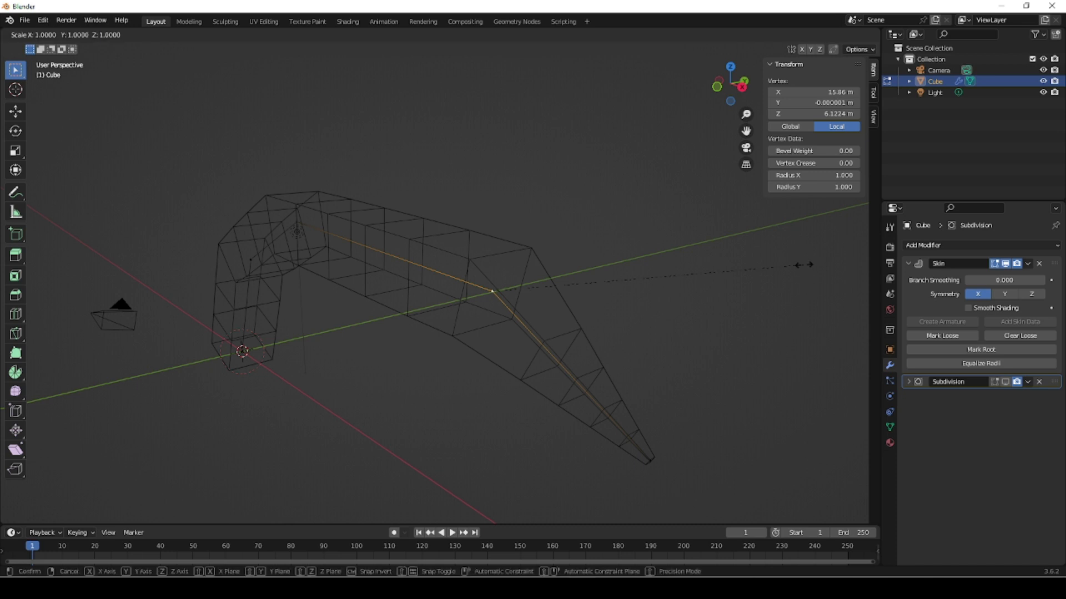
key("x")
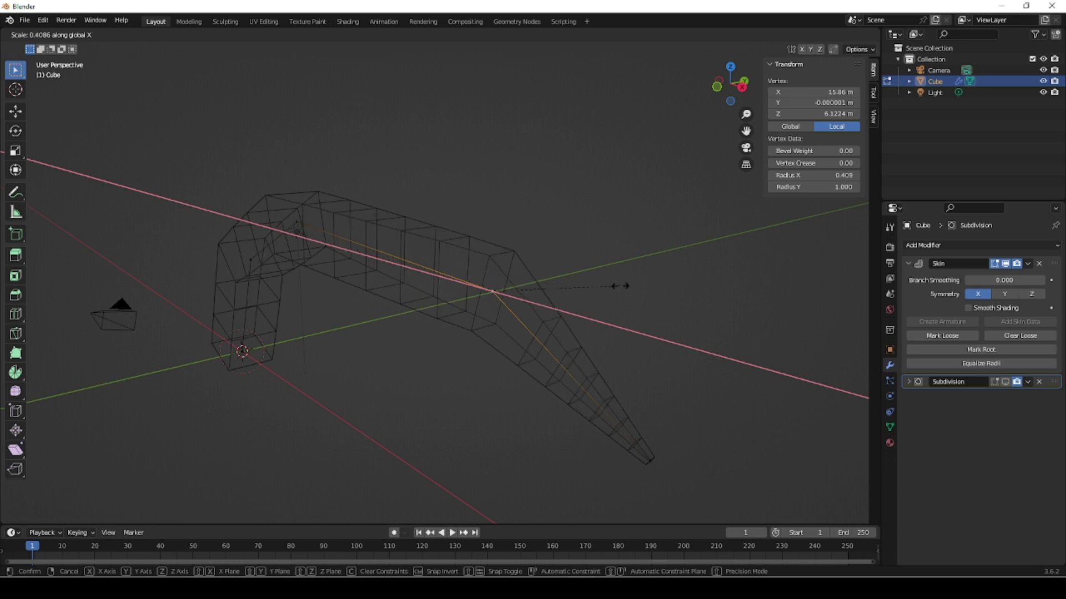
left_click(591, 287)
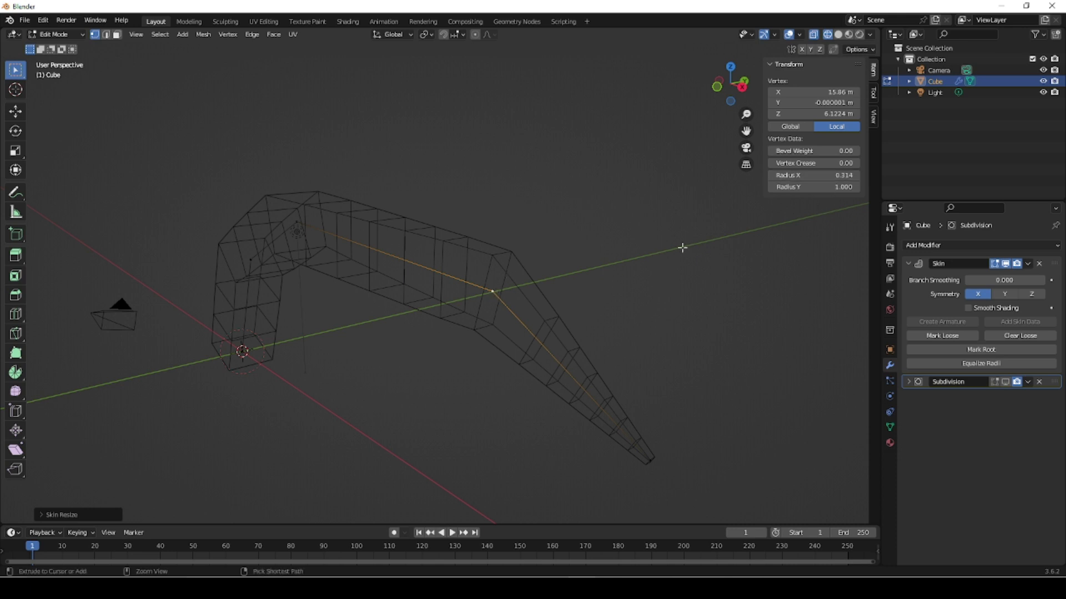
key("ctrl+z")
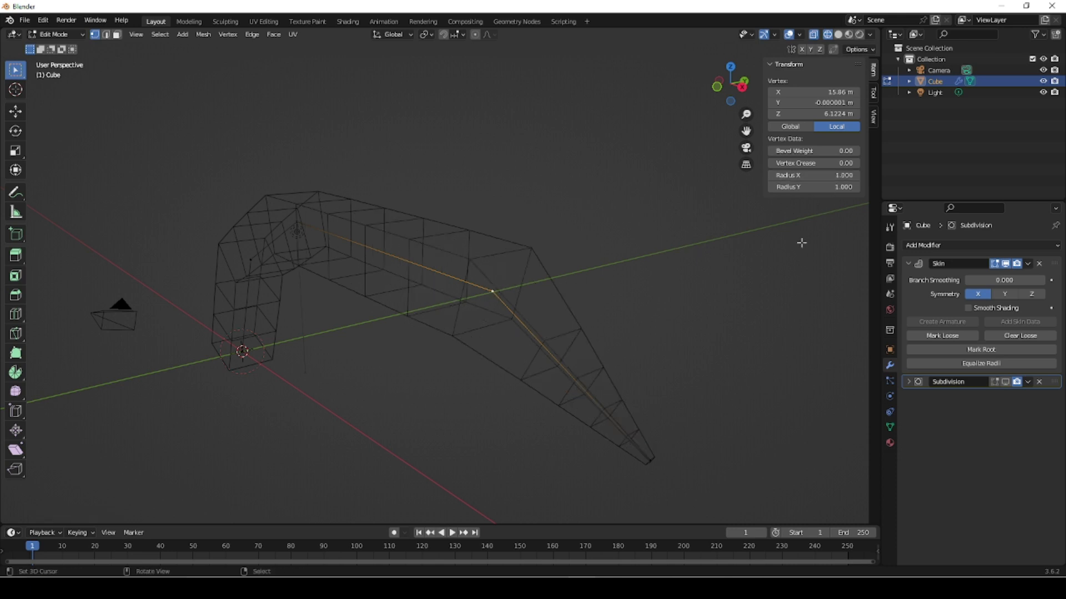
- Try resizing the skin of the vertex before the tip uniformly to a radius of about 0.73, and undo it
key("ctrl+a")
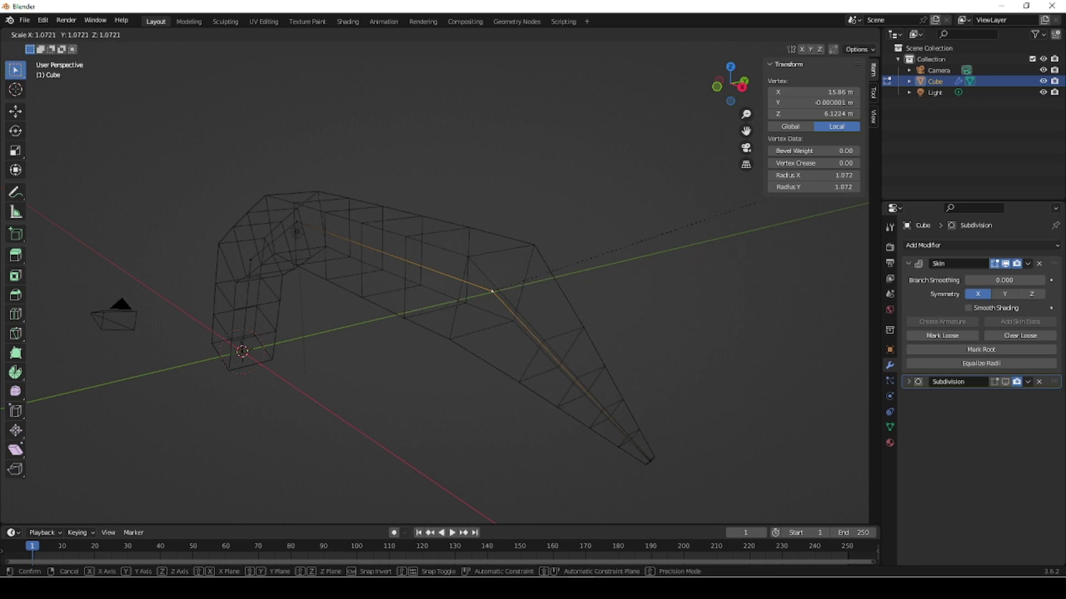
left_click(757, 236)
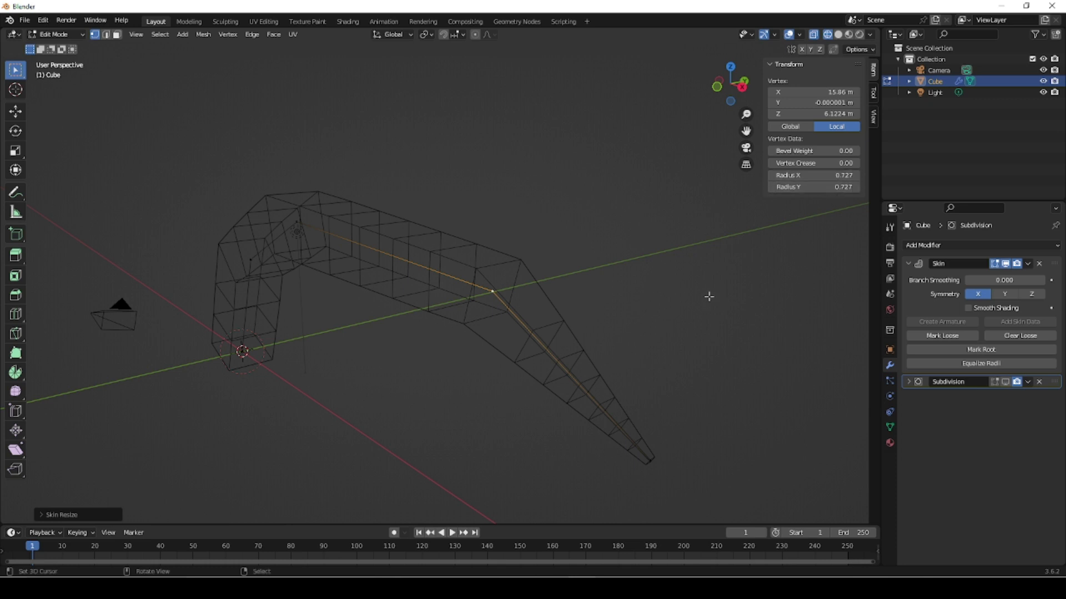
key("ctrl+z")
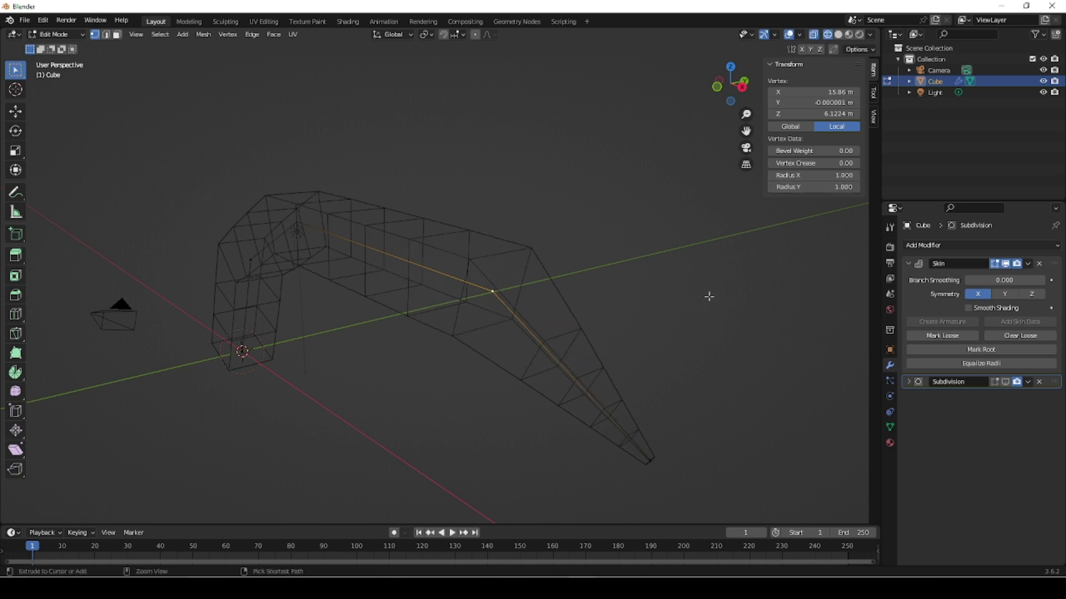
- Narrow the skin of the vertex before the tip along X and set its Radius X to 0.2
key("ctrl+a")
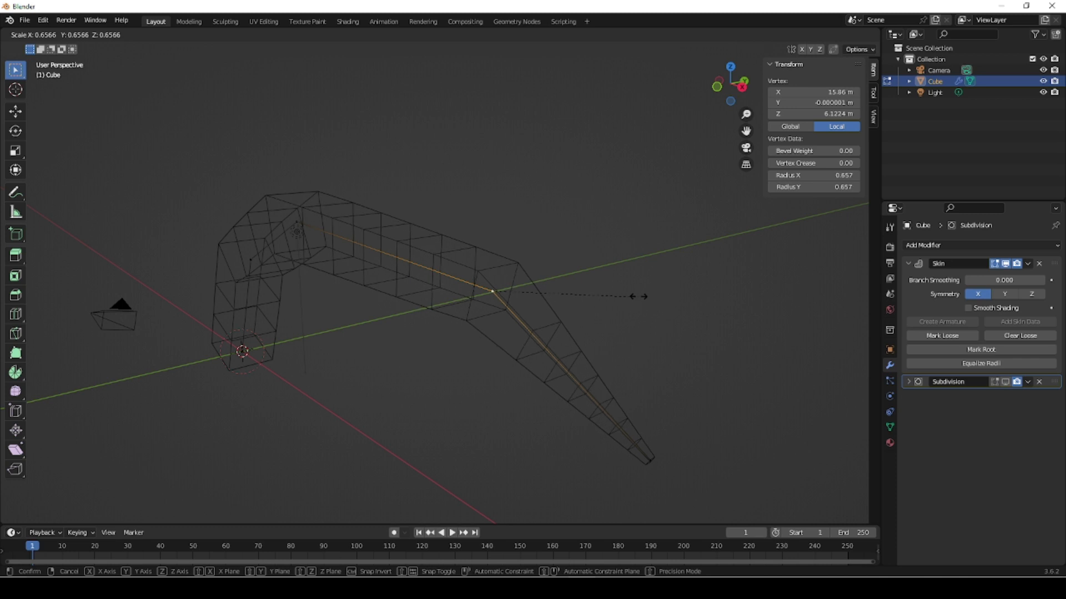
key("x")
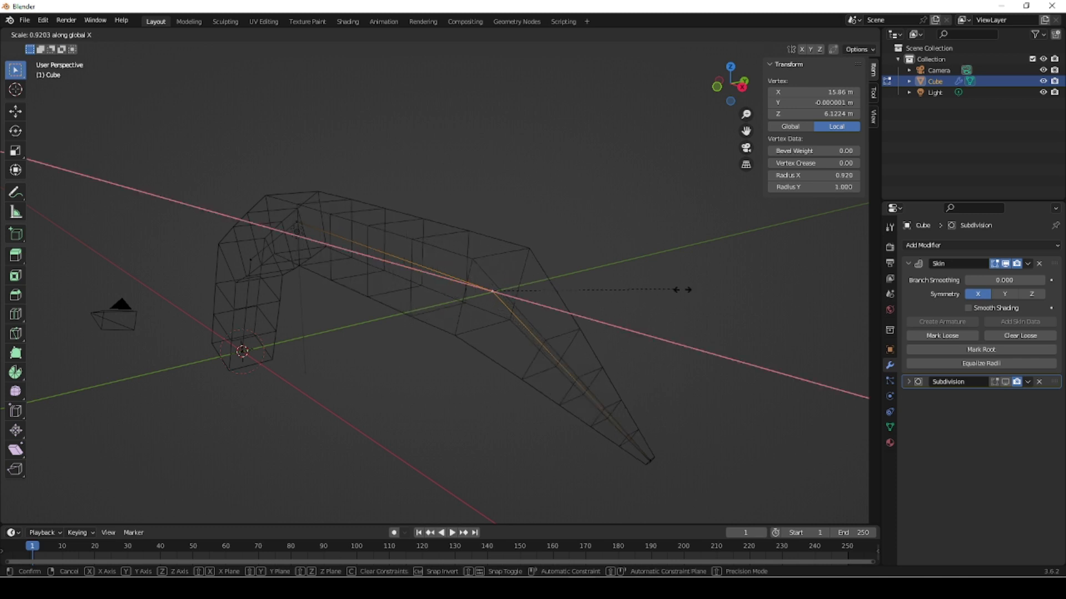
left_click(539, 296)
left_click(813, 175)
type("0.2")
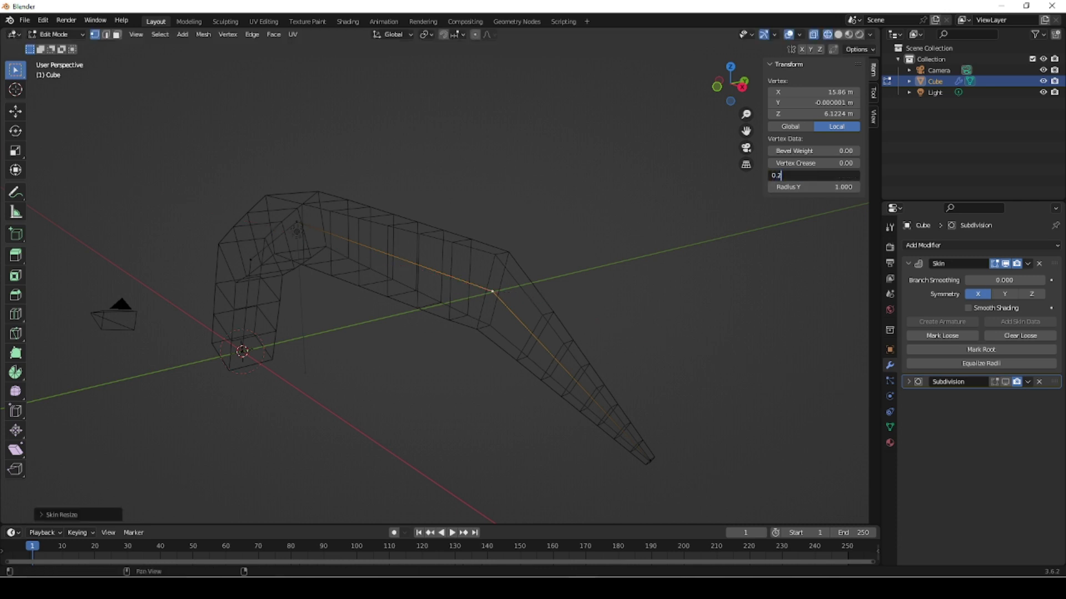
key("Return")
- Set the Radius X of the topmost vertex and of the vertex above the base to 0.2
left_click(296, 223)
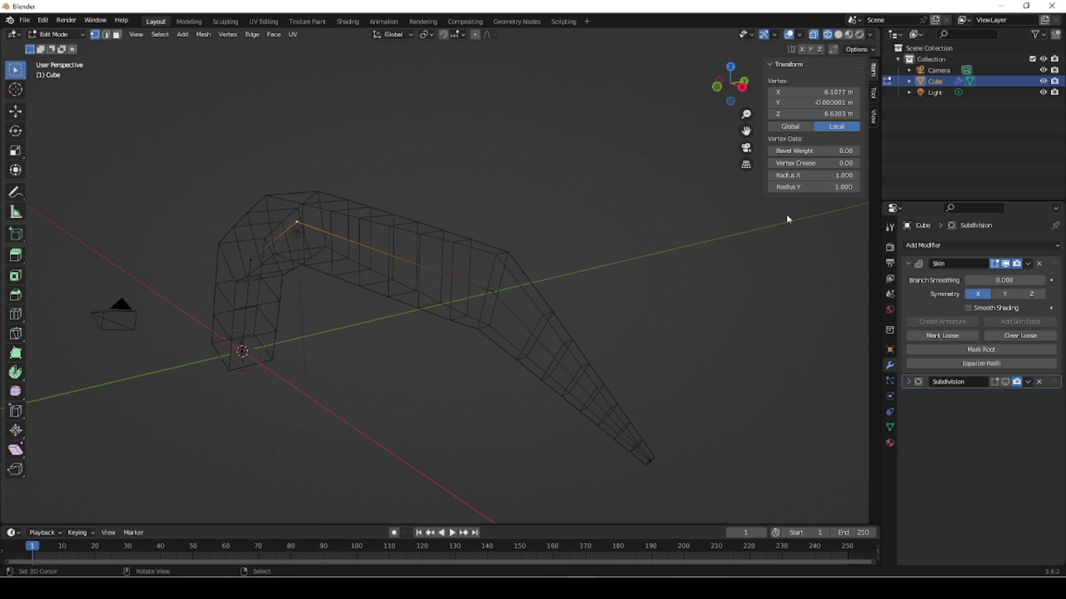
left_click(813, 175)
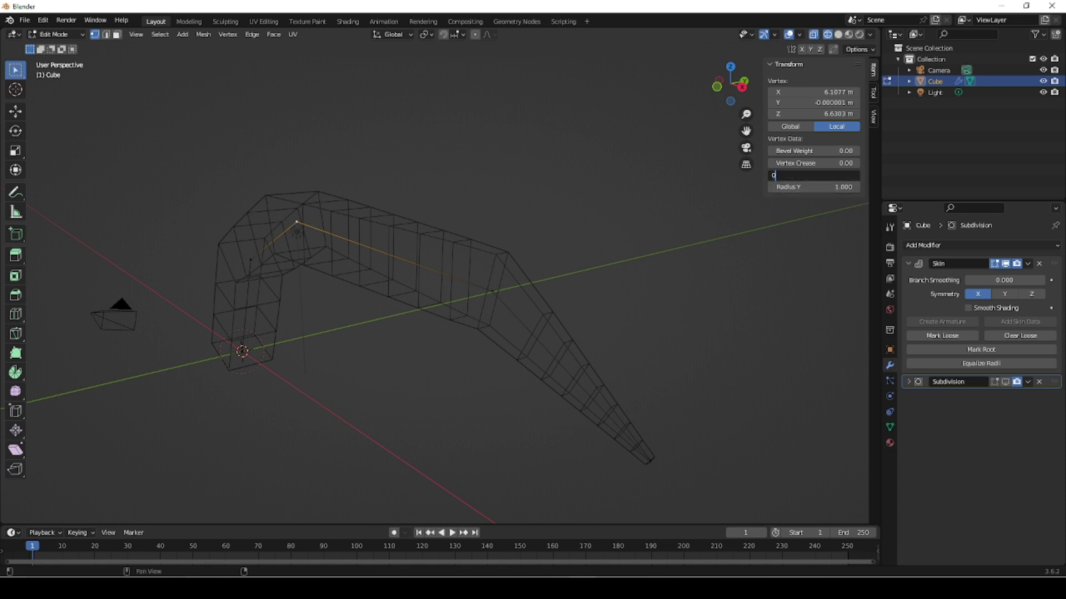
key("Return")
left_click(250, 259)
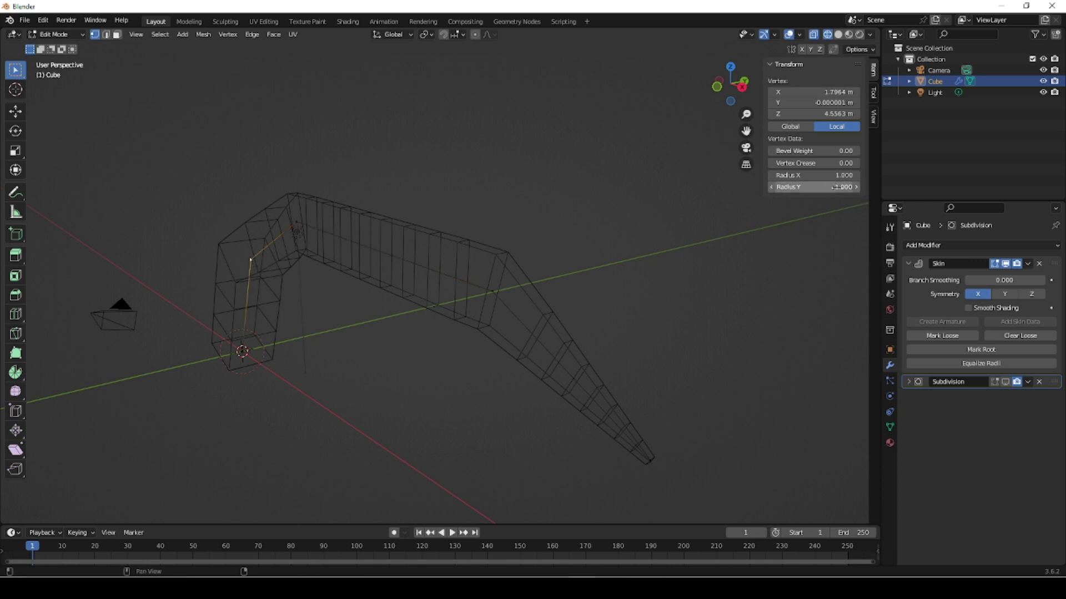
left_click(813, 175)
type("0.2")
key("Return")
middle_click_drag(328, 311, 430, 319)
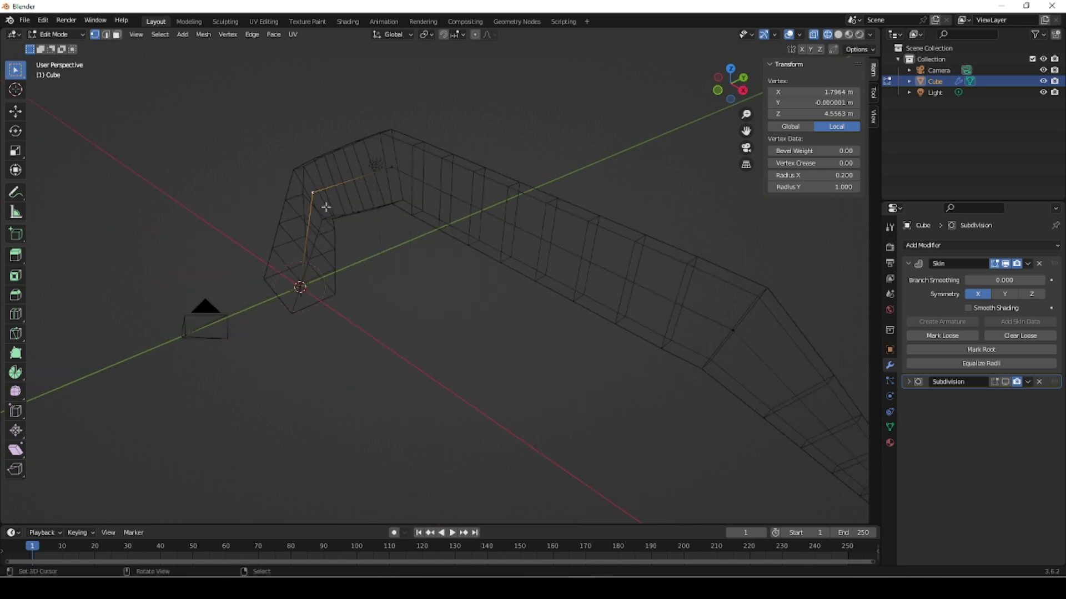
key("ctrl+a")
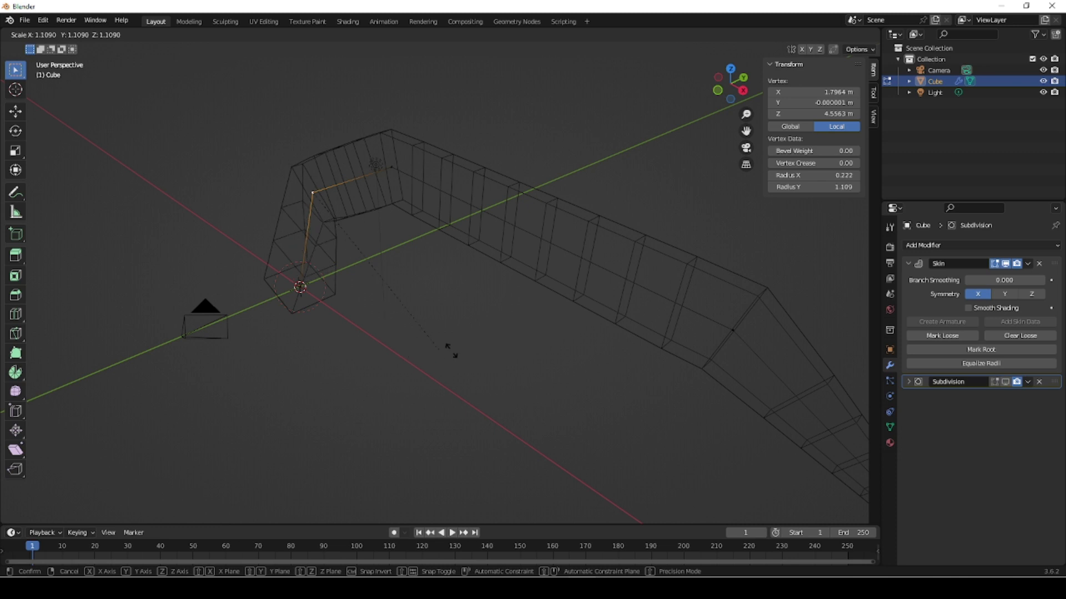
key("x")
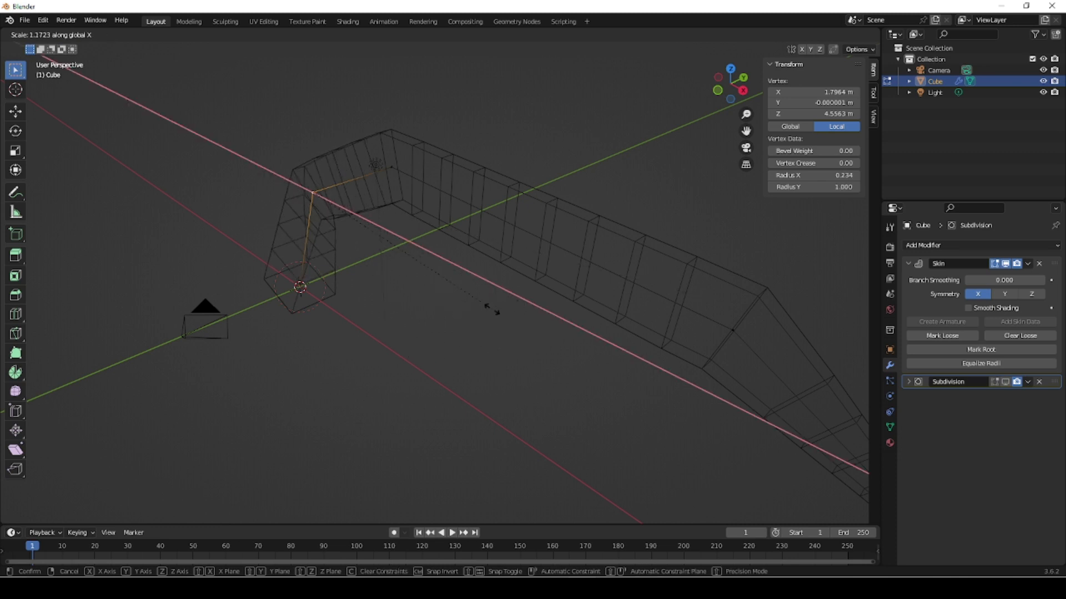
key("Escape")
scroll(573, 309, "down", 4)
scroll(608, 302, "up", 2)
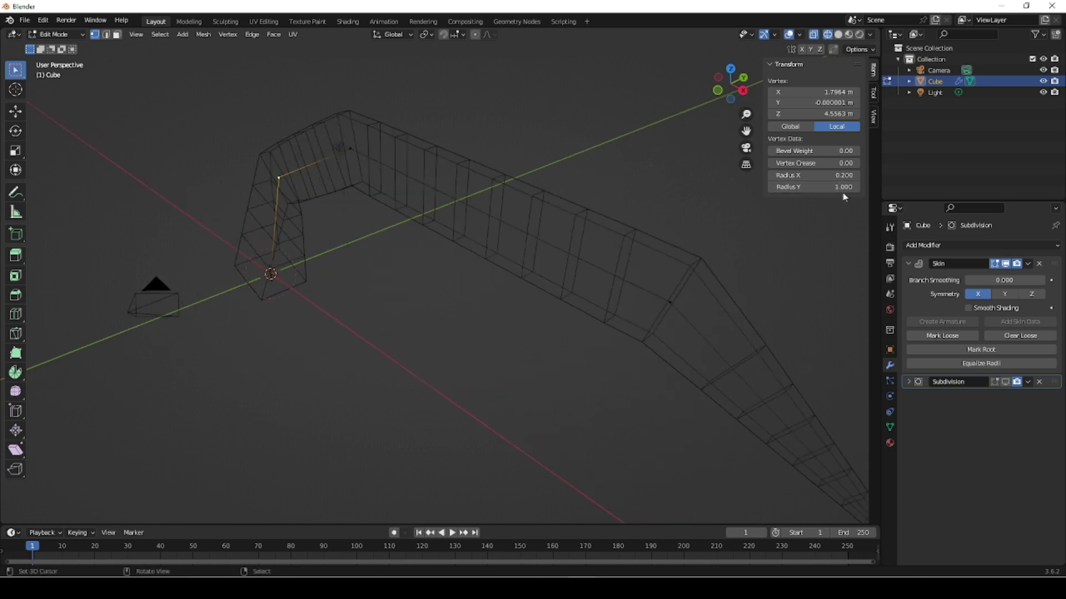
- Try enlarging the skin of the vertex before the tip uniformly to about 0.52 in Radius X and 2.61 in Radius Y
left_click(669, 301)
middle_click_drag(619, 385, 606, 376)
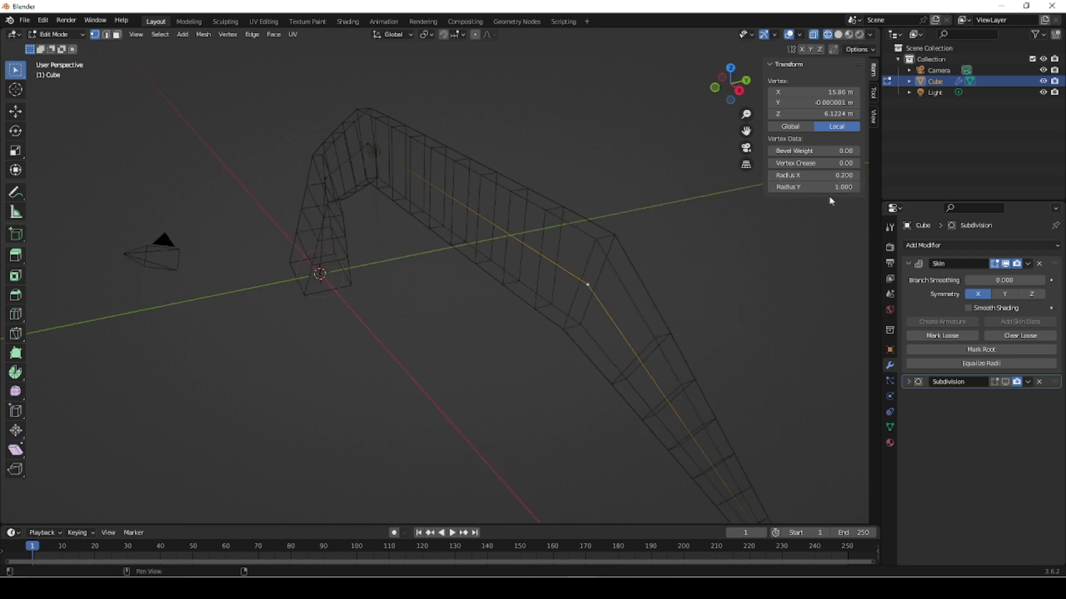
key("ctrl+a")
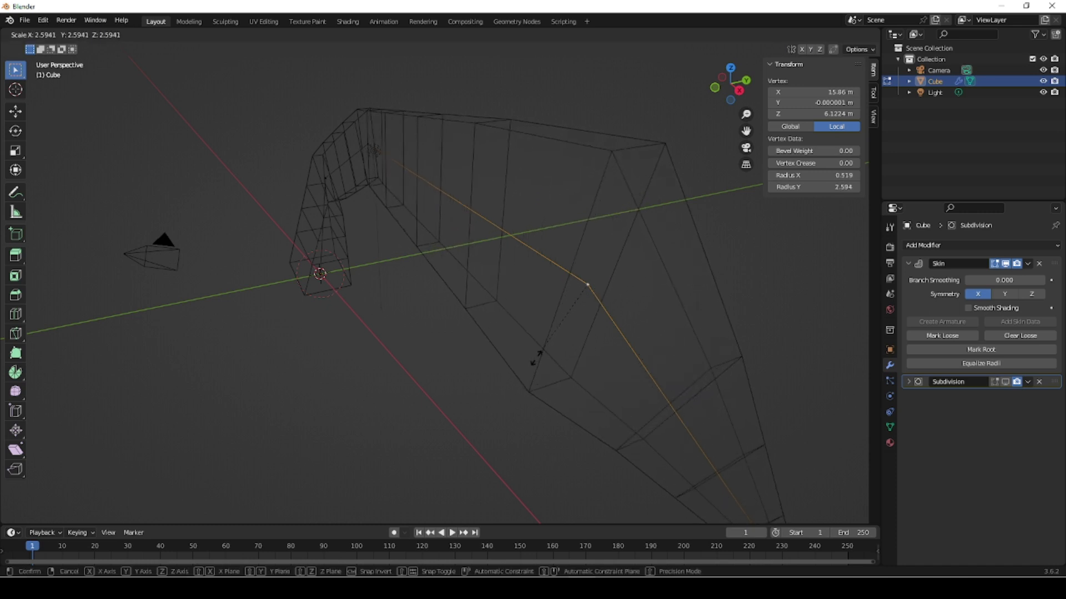
left_click(536, 358)
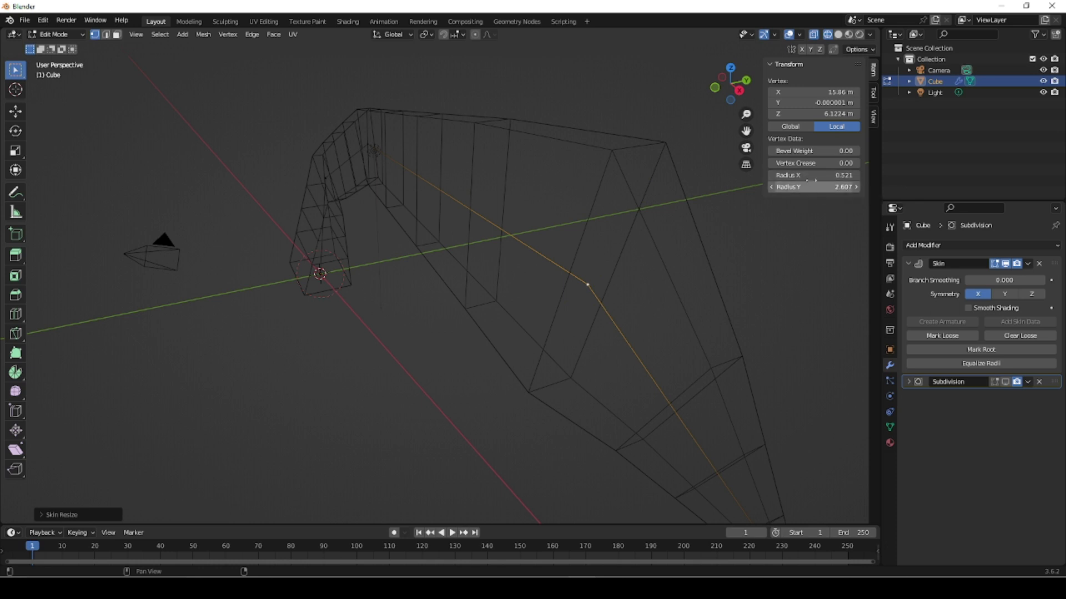
scroll(573, 288, "down", 4)
middle_click_drag(573, 289, 558, 313)
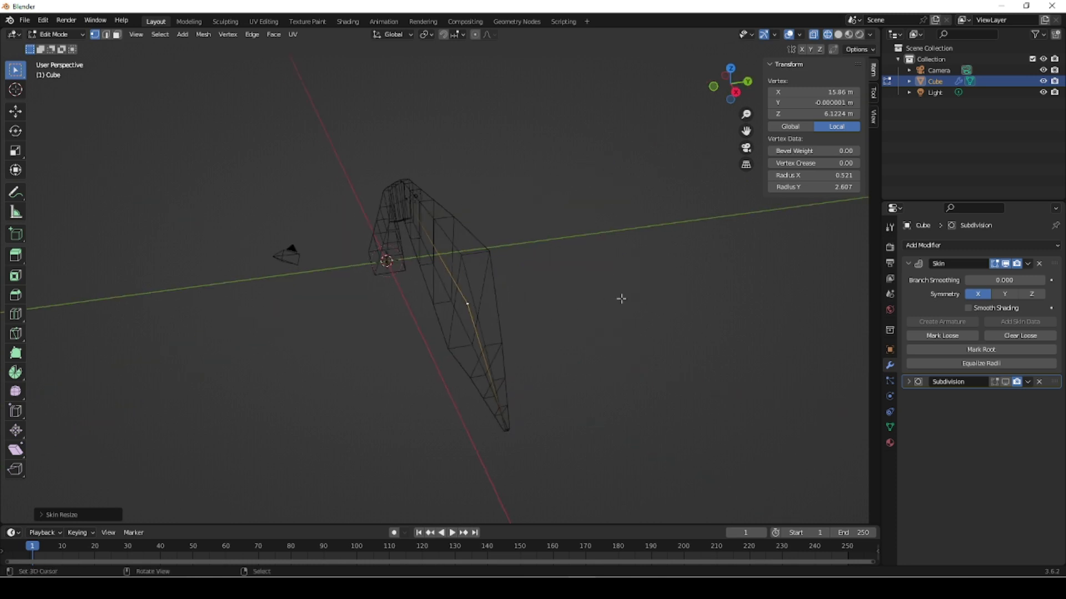
- Undo the recent skin changes back to before the Radius X of the vertex before the tip was narrowed
key("ctrl+z")
key("ctrl+z")
key("ctrl+z")
key("ctrl+z")
key("ctrl+z")
key("ctrl+z")
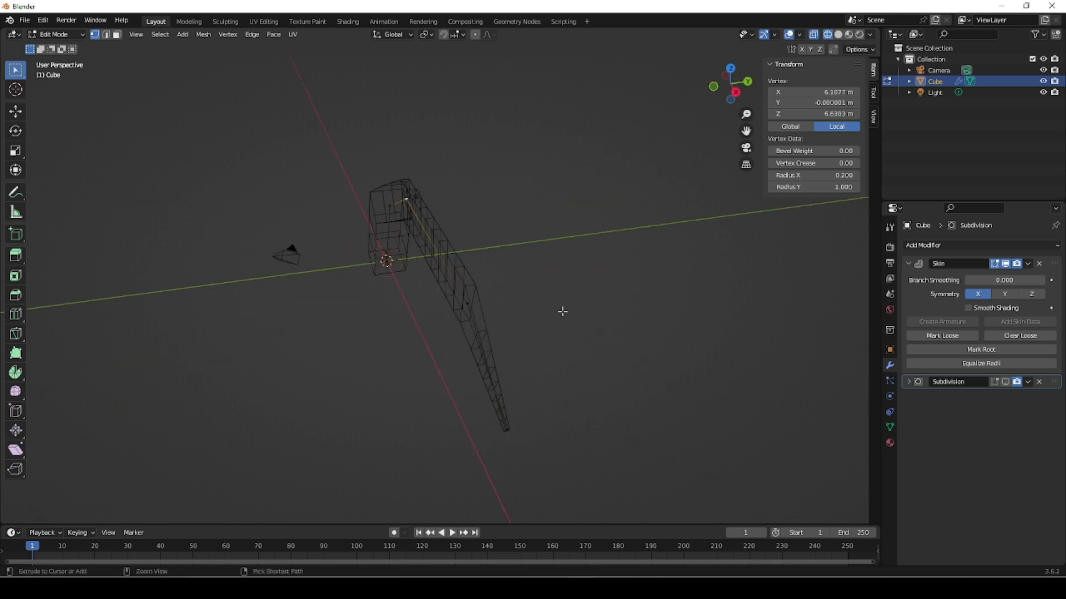
key("ctrl+z")
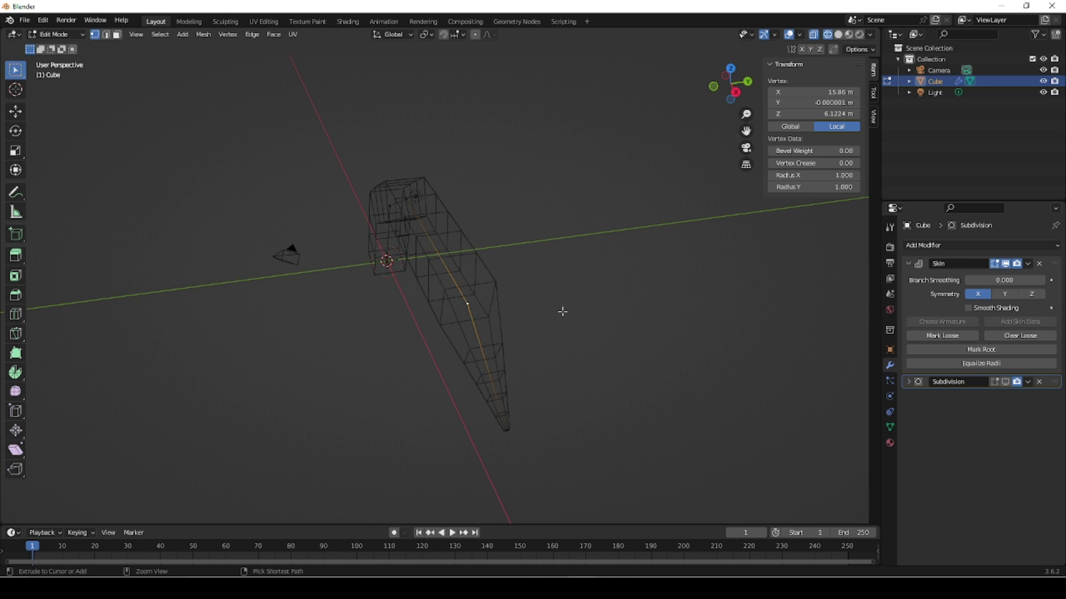
- Set the Radius Y of the vertex before the tip to 0.2
middle_click_drag(542, 321, 558, 317)
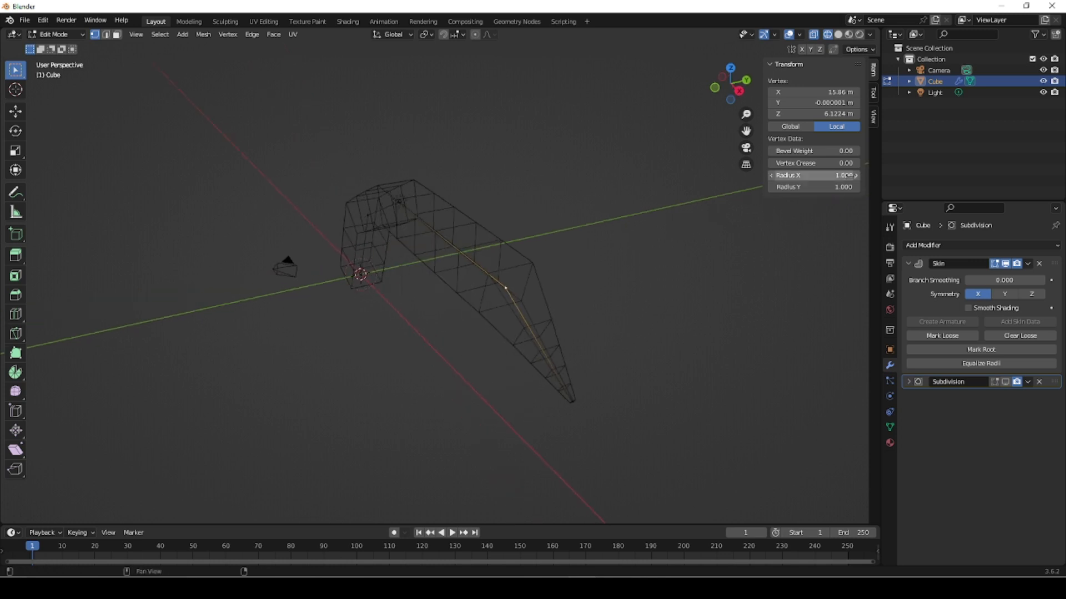
left_click(814, 187)
type("0.2")
key("Return")
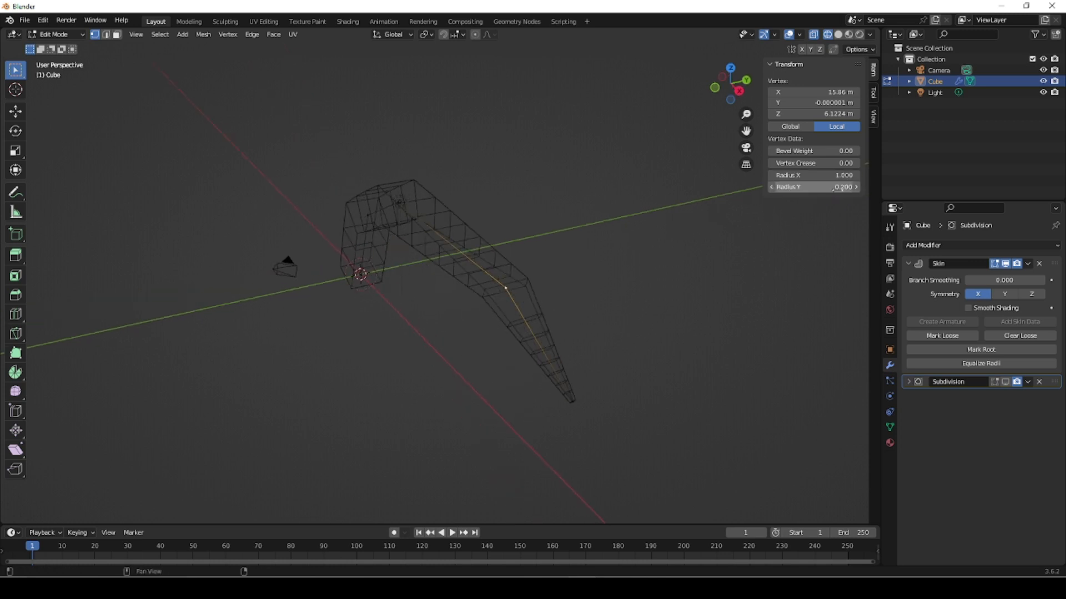
- Set the Radius Y of the topmost vertex and of the vertex above the base to 0.2
left_click(398, 204)
left_click(814, 187)
key("Return")
left_click_drag(366, 214, 368, 216)
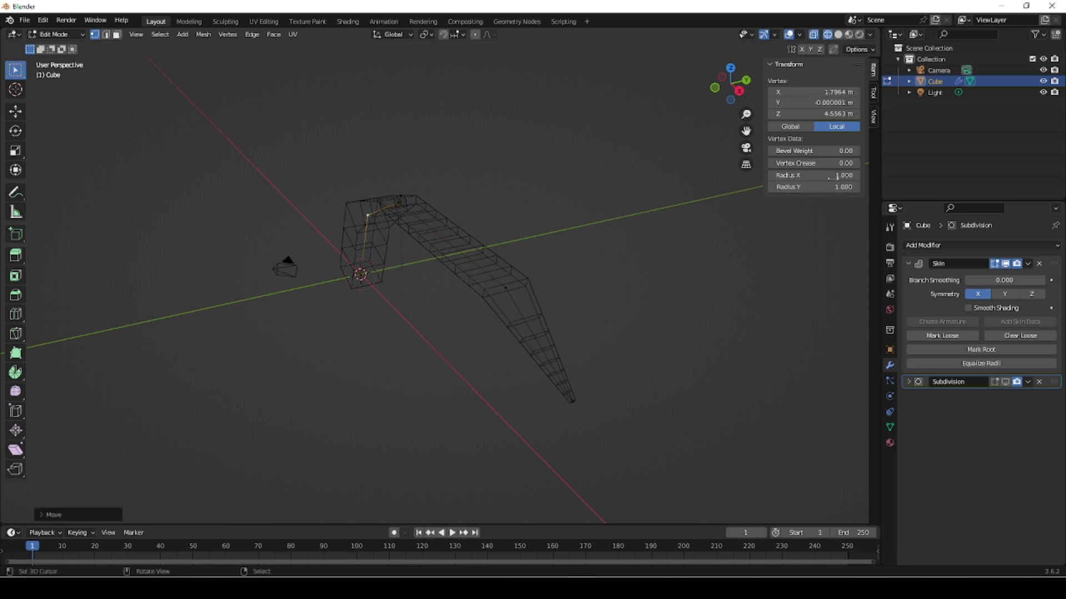
left_click(827, 187)
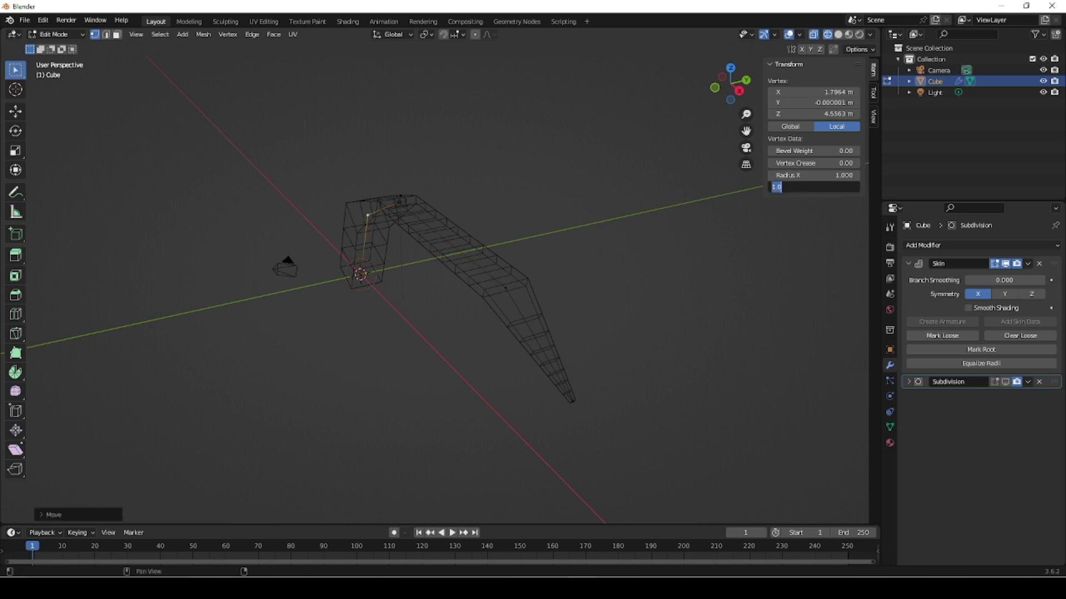
type("0.2")
key("Return")
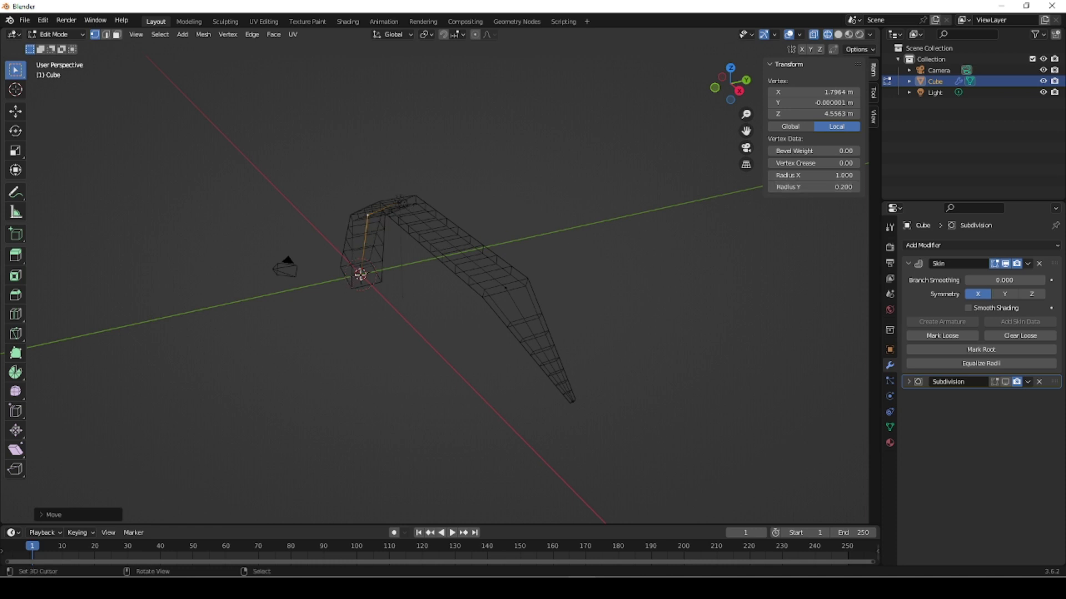
- Shrink the skin of the base vertex uniformly to a radius of about 0.47
left_click(361, 274)
key("ctrl+a")
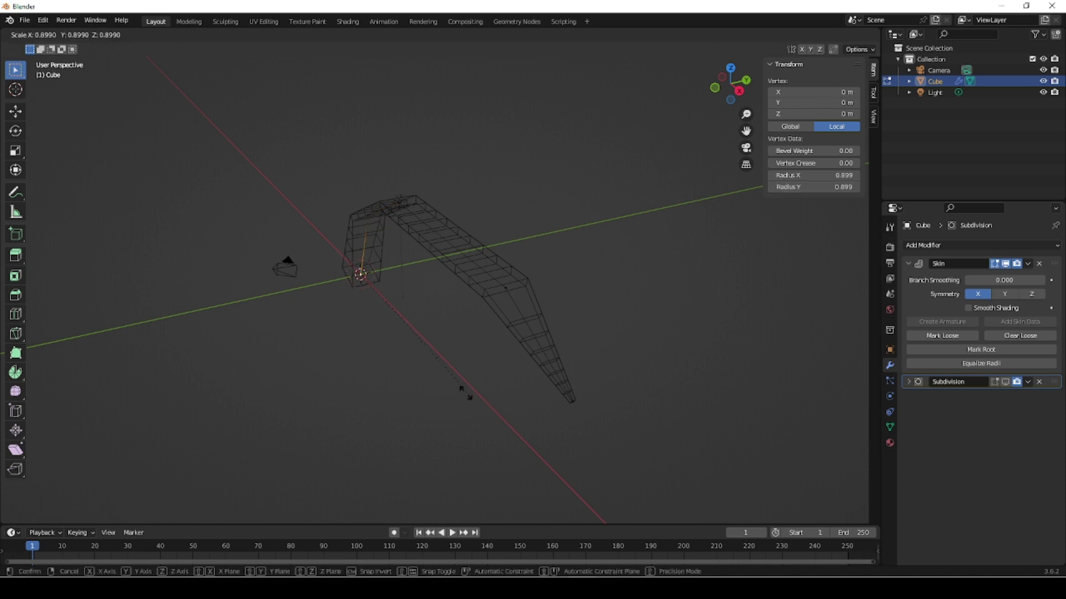
left_click(401, 342)
- Widen the skin of the vertex above the base along X only, to a Radius X of about 1.86
middle_click_drag(397, 328, 569, 327)
left_click(383, 317)
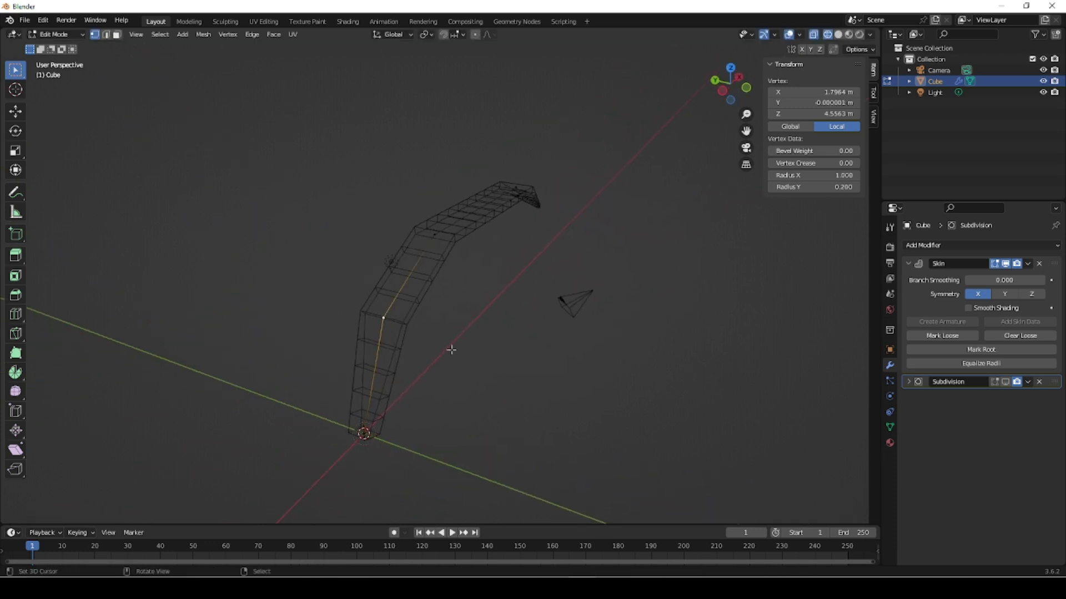
key("ctrl+a")
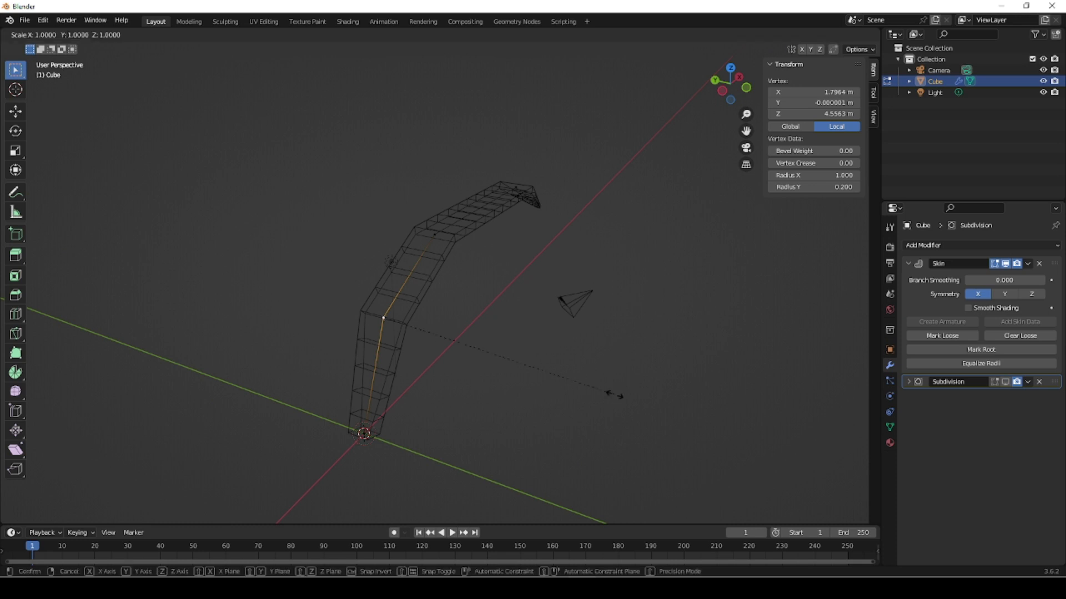
key("x")
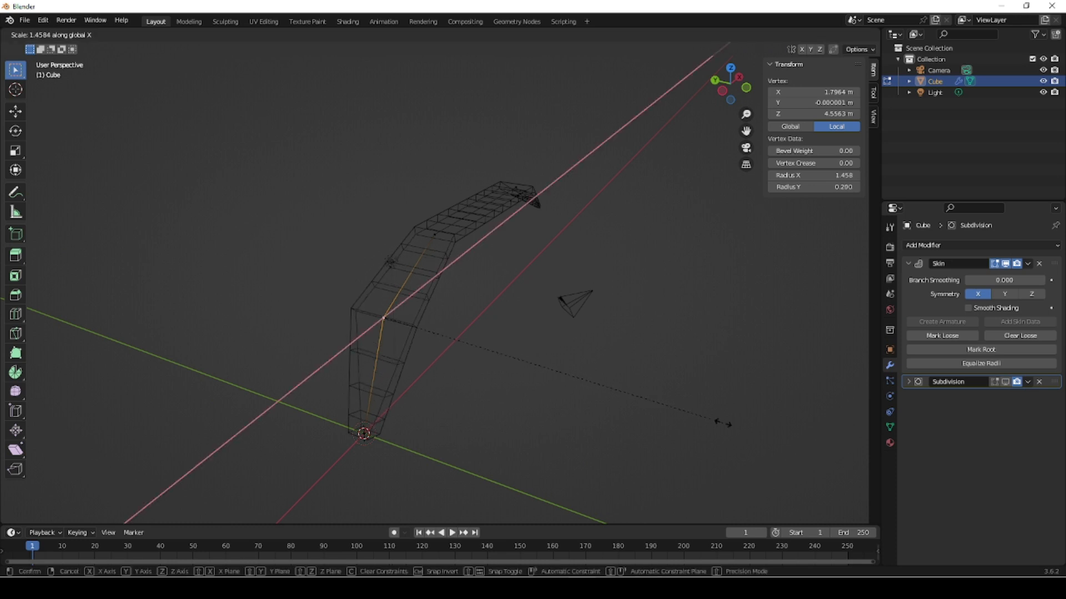
key("y")
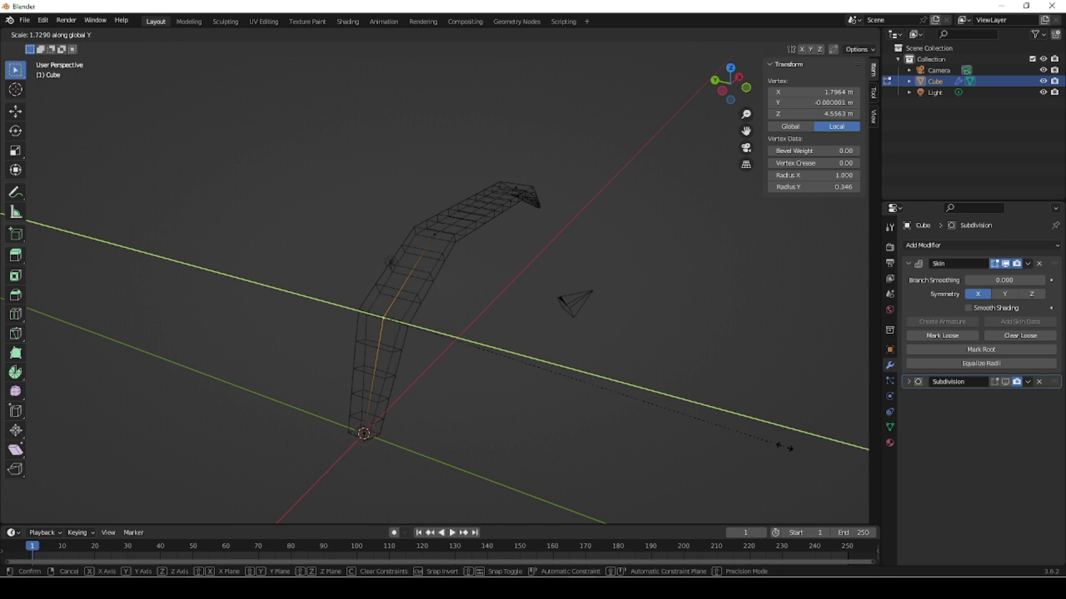
key("x")
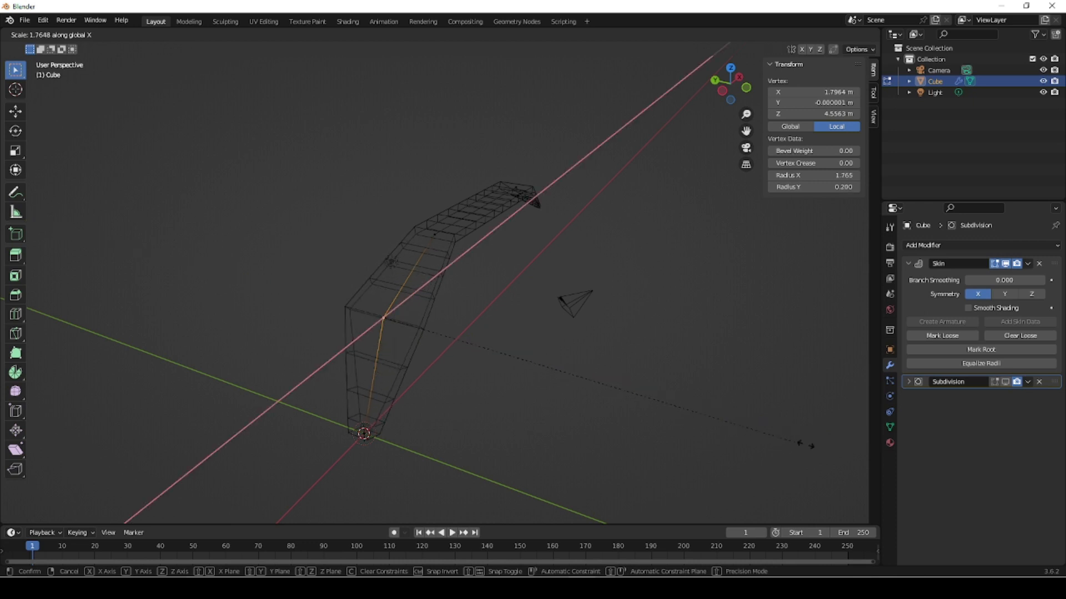
left_click(817, 446)
- Enlarge the skin of the topmost vertex uniformly
left_click(430, 233)
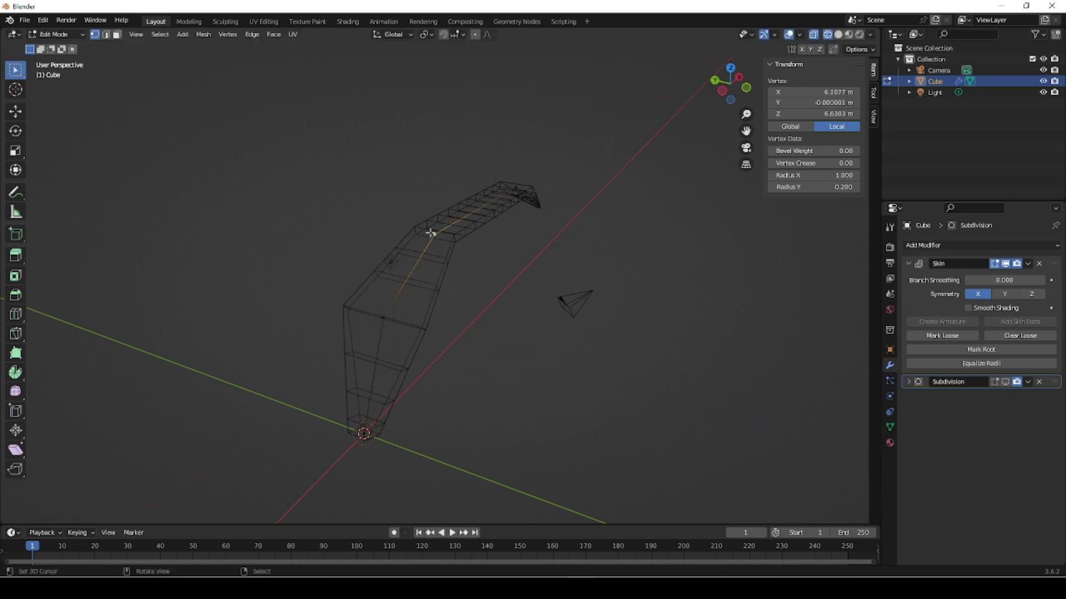
key("ctrl+a")
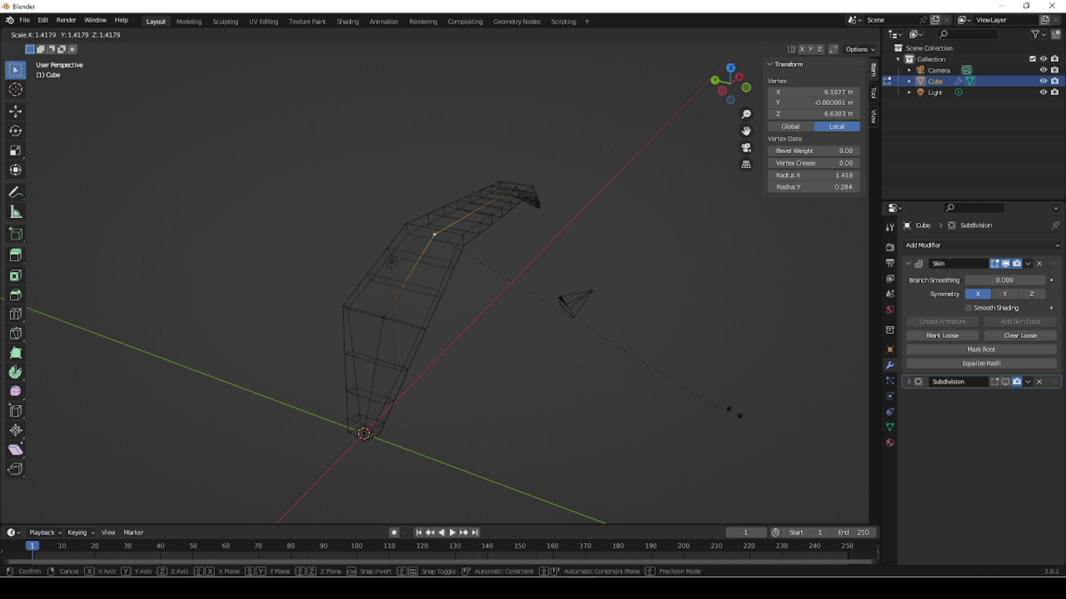
left_click(128, 481)
- Enlarge the skin of the vertex before the tip uniformly to about 2.15 in Radius X and 0.43 in Radius Y
middle_click_drag(428, 454, 434, 366)
left_click(498, 315)
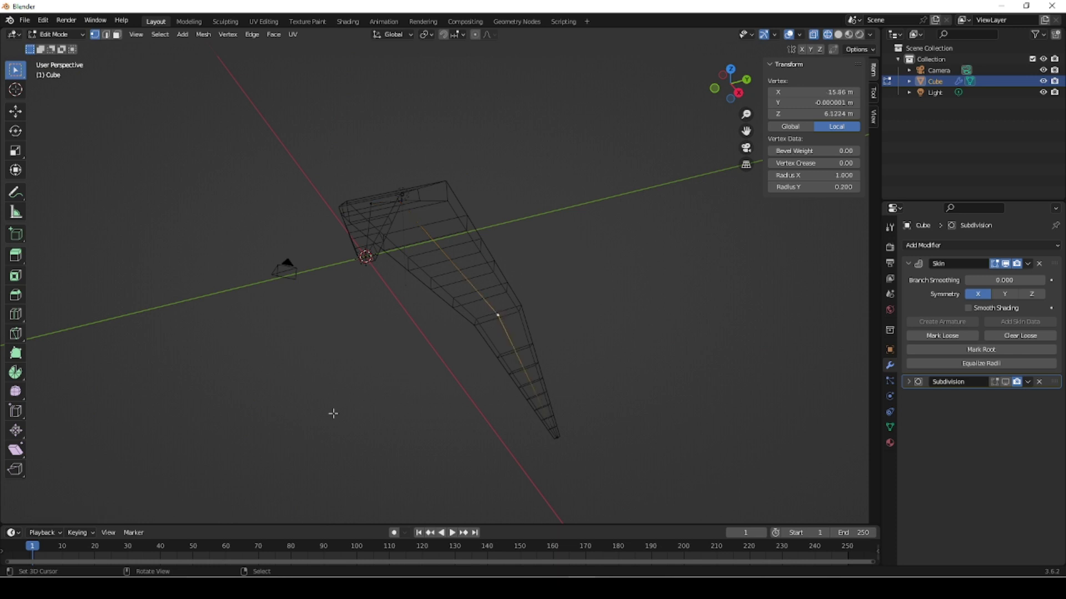
key("ctrl+a")
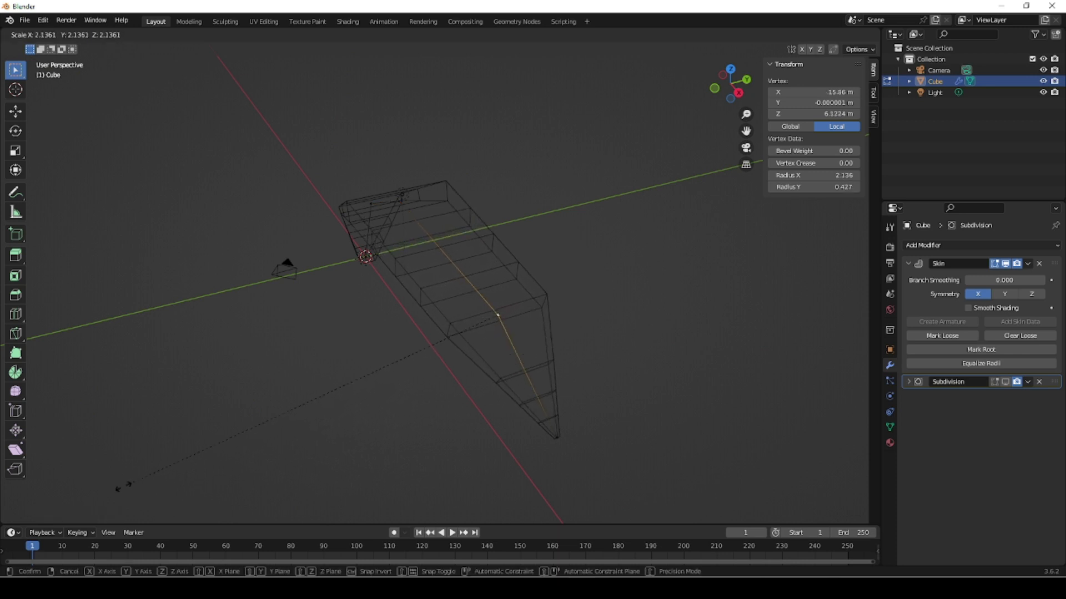
left_click(120, 486)
- Turn the Subdivision modifier's display back on and inspect the smoothed form in solid shading before returning to wireframe
middle_click_drag(331, 464, 908, 423)
left_click(994, 381)
middle_click_drag(602, 397, 702, 383)
left_click(838, 34)
mouse_move(518, 311)
middle_mouse_down()
mouse_move(533, 371)
mouse_move(737, 305)
mouse_move(761, 264)
mouse_move(708, 321)
mouse_move(507, 321)
mouse_move(431, 294)
mouse_move(405, 309)
mouse_move(424, 313)
middle_mouse_up()
key("shift+z")
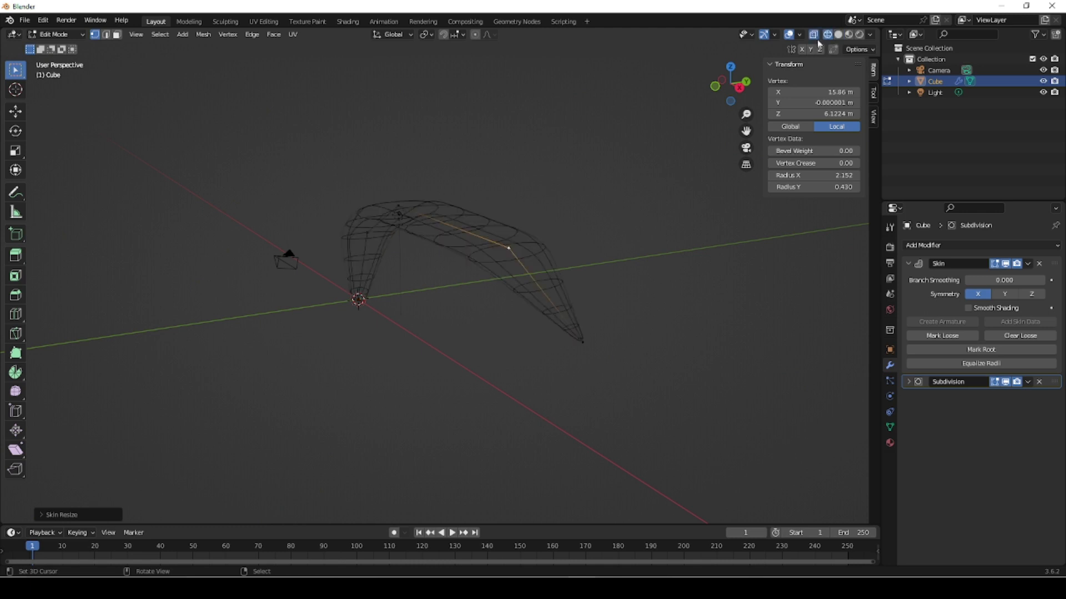
- Flatten the outer part by setting Radius Y to 0.1 on the vertex before the tip and 0.2 on the topmost vertex
left_click(510, 246)
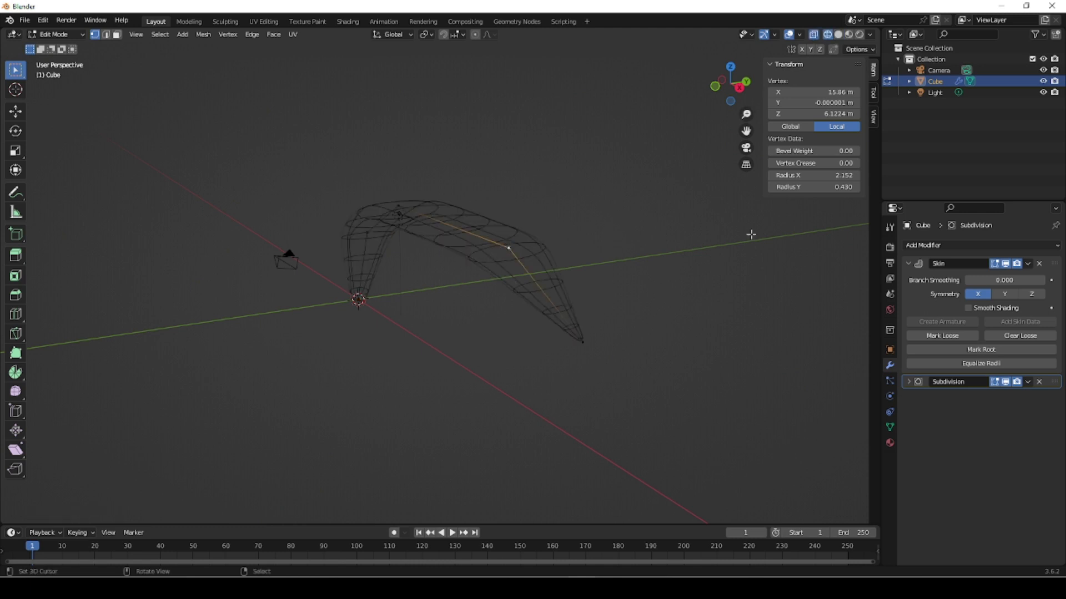
left_click(813, 187)
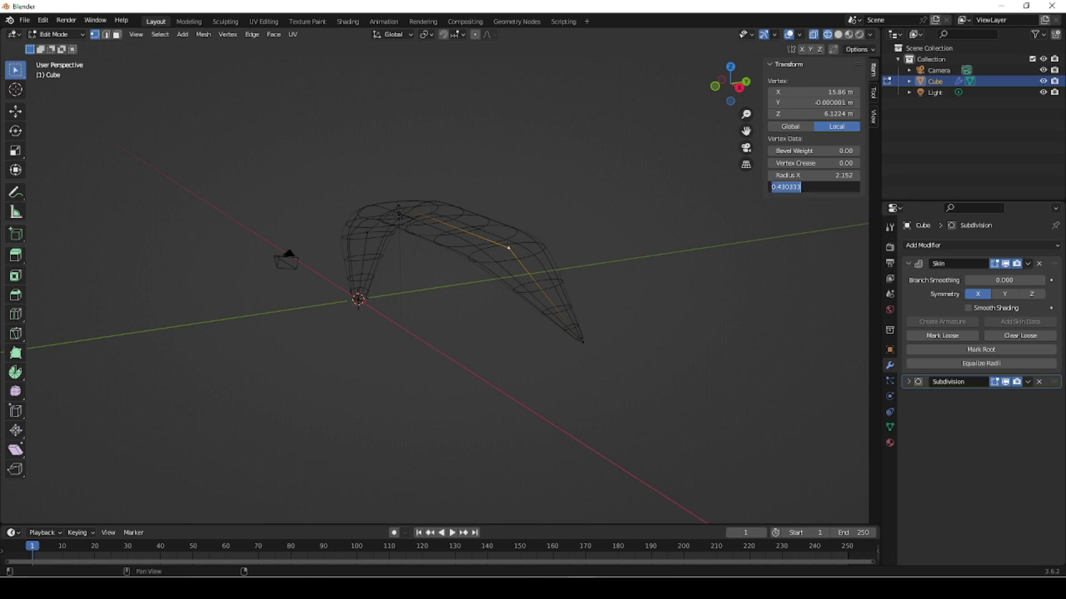
type("0.1")
key("Return")
mouse_move(463, 289)
middle_mouse_down()
mouse_move(485, 289)
mouse_move(461, 283)
middle_mouse_up()
left_click(390, 208)
left_click(814, 187)
type(".2")
key("Return")
- Set the Radius Y of the vertex above the base and of the base vertex to 0.1
left_click(323, 230)
left_click(813, 187)
type("00")
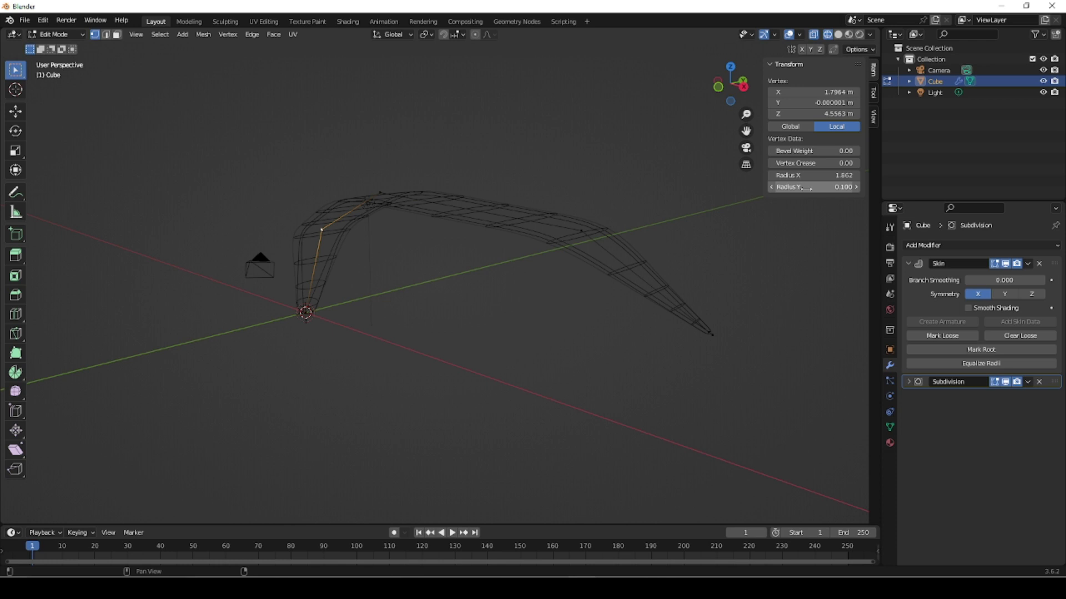
key("Return")
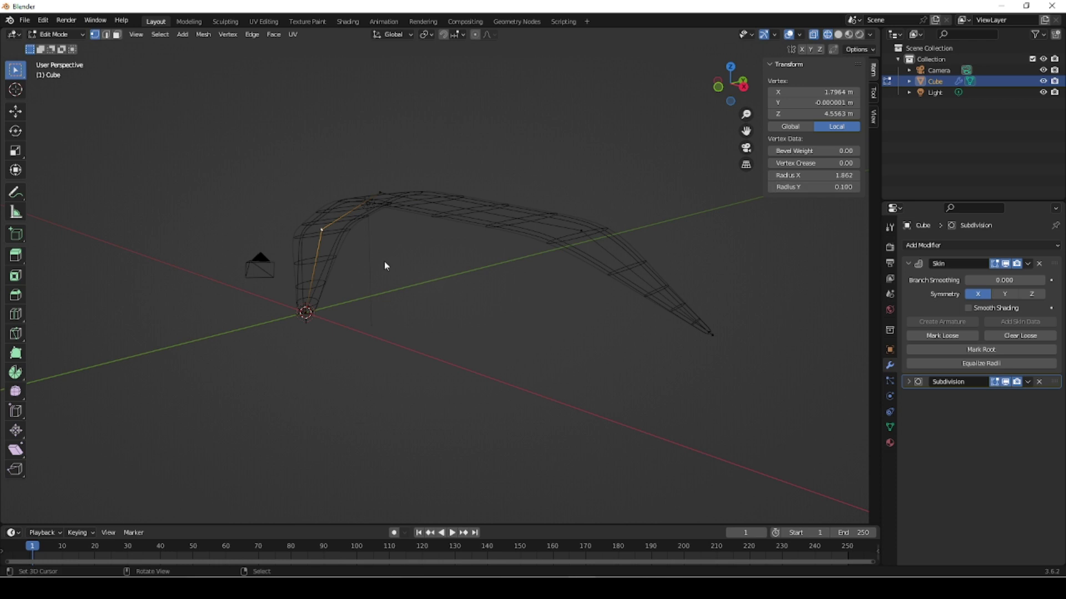
left_click(307, 314)
left_click(835, 187)
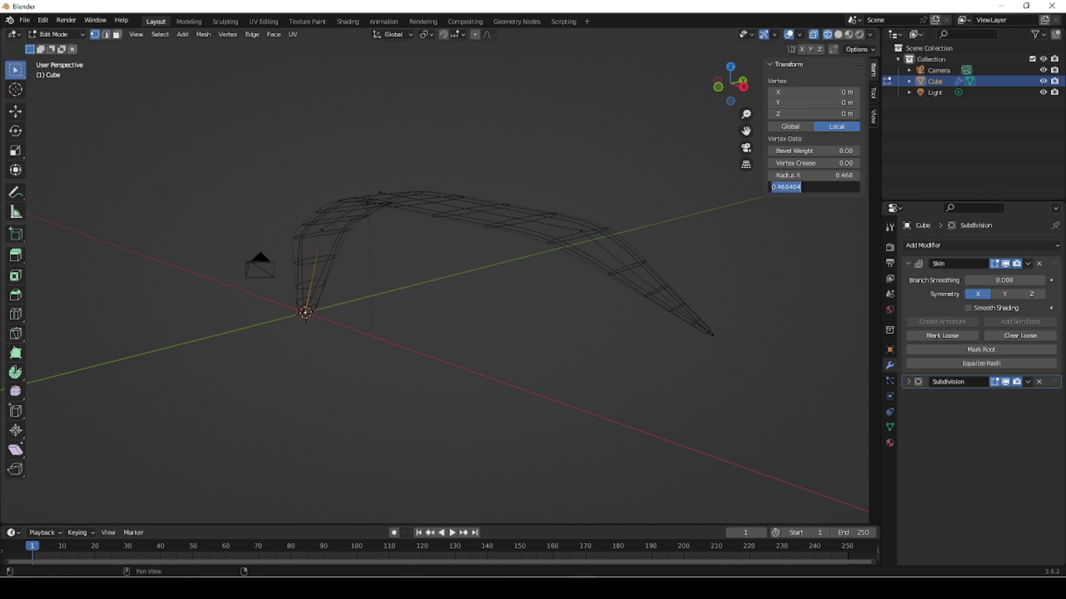
type("0.1")
key("Return")
mouse_move(516, 303)
middle_mouse_down()
mouse_move(568, 328)
mouse_move(690, 281)
mouse_move(587, 298)
mouse_move(538, 278)
mouse_move(542, 292)
mouse_move(609, 271)
mouse_move(509, 300)
middle_mouse_up()
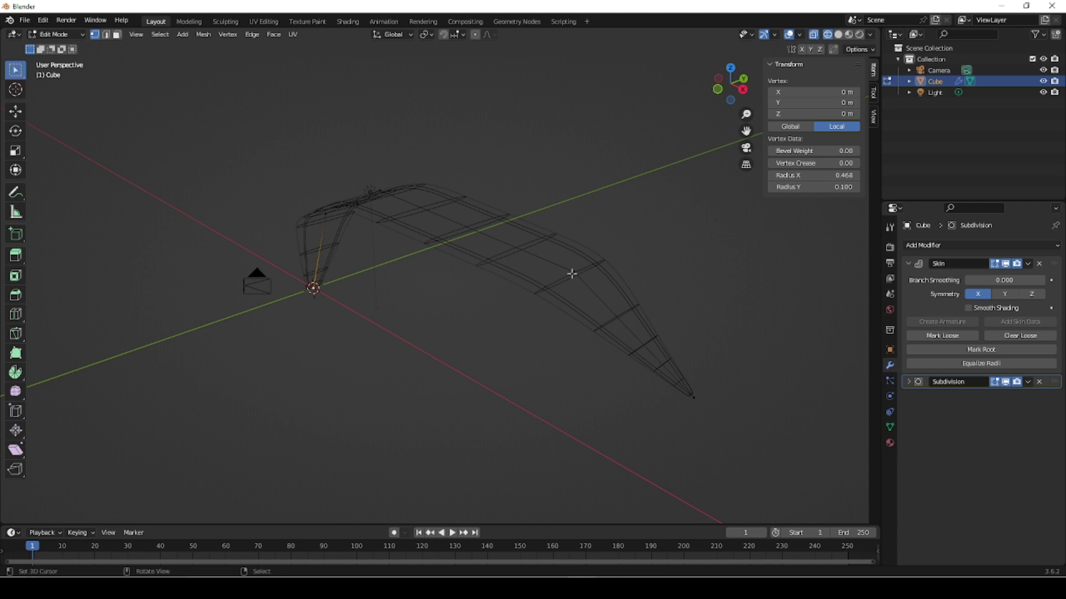
- In front view, move the vertex before the tip inward and slightly up, and pull the tip vertex inward and slightly down
key("KP_1")
left_click(609, 206)
key("g")
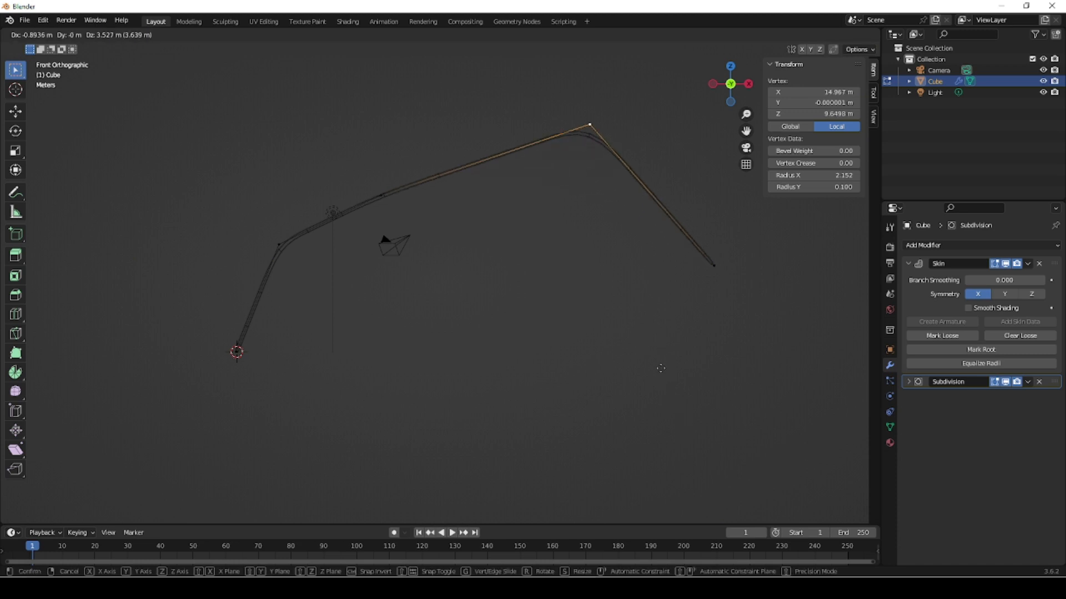
left_click(615, 406)
left_click(714, 264)
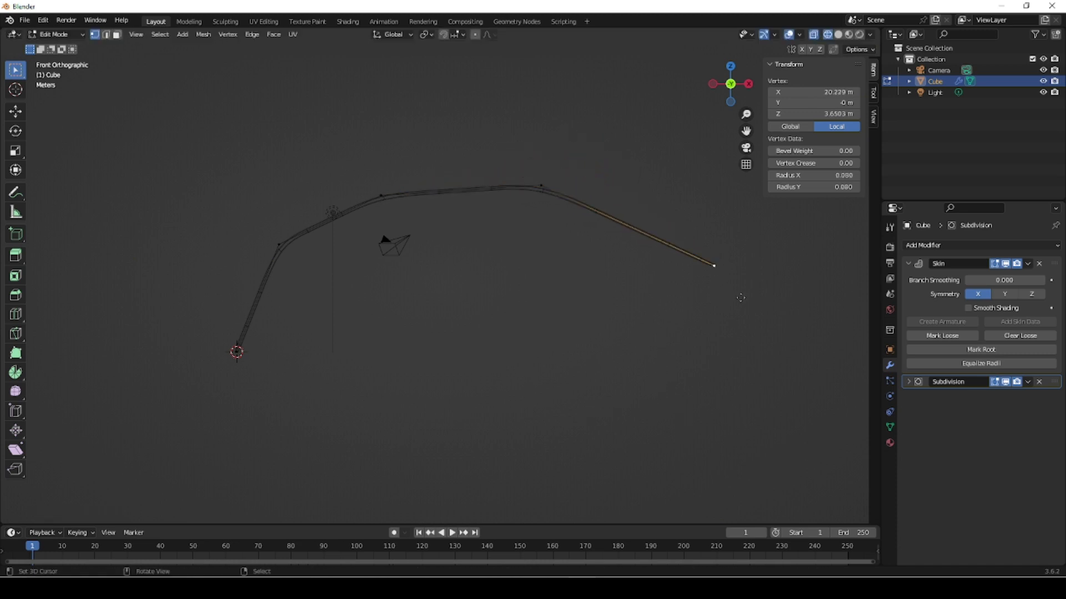
key("g")
left_click(651, 309)
- Shift the middle vertex and the vertex above the base up and toward the base side, checking the arch in solid shading
left_click(381, 194)
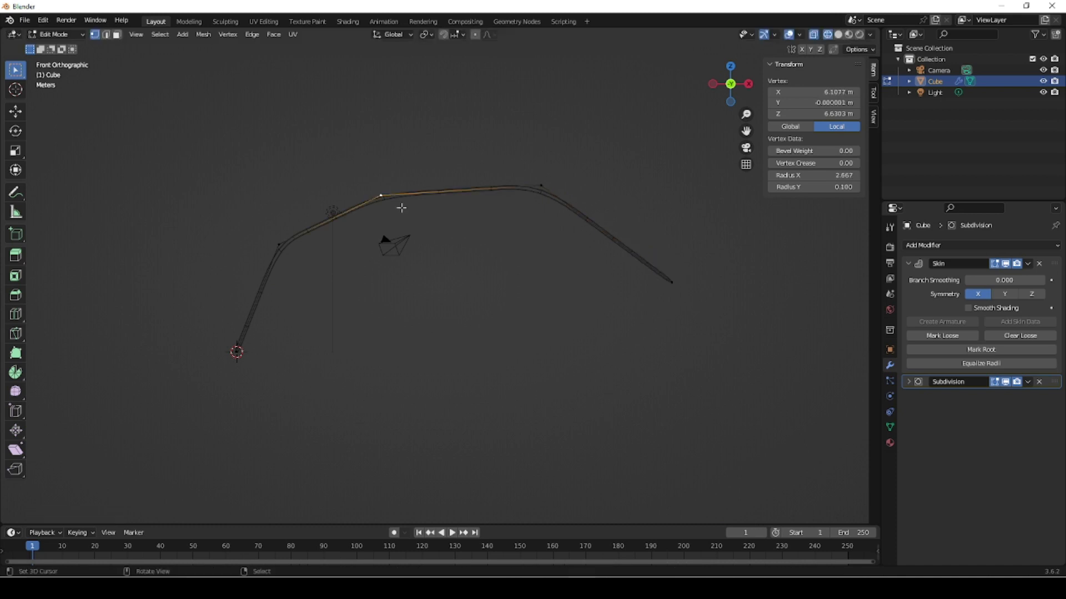
key("g")
left_click(353, 180)
left_click(275, 244)
key("g")
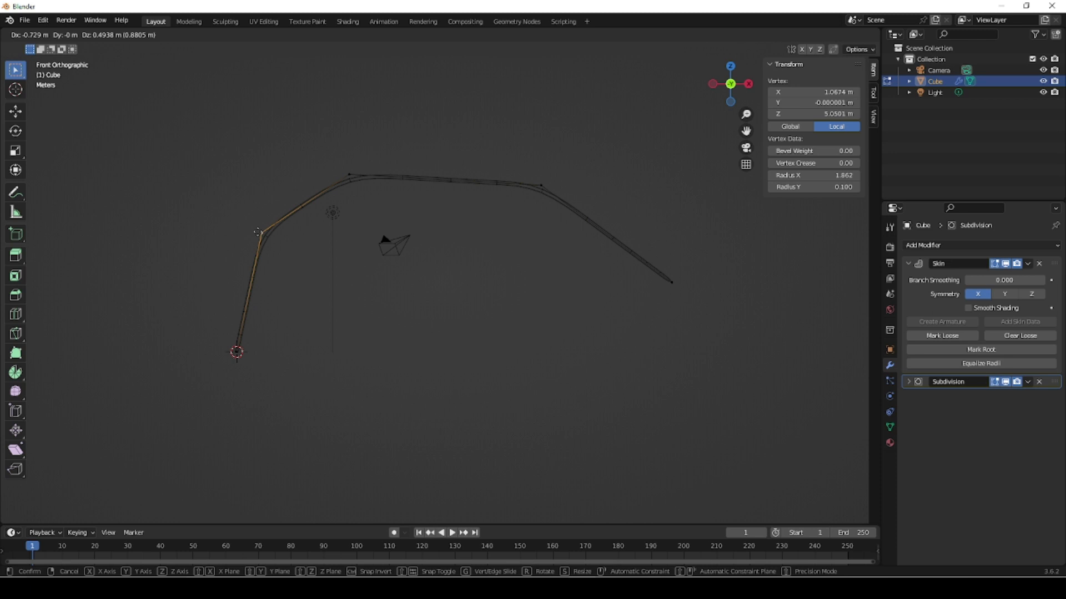
left_click(256, 229)
mouse_move(552, 309)
middle_mouse_down()
mouse_move(506, 341)
mouse_move(483, 333)
mouse_move(566, 364)
mouse_move(676, 340)
mouse_move(714, 313)
mouse_move(577, 350)
mouse_move(414, 362)
mouse_move(452, 328)
mouse_move(452, 311)
mouse_move(452, 328)
mouse_move(571, 375)
mouse_move(569, 397)
middle_mouse_up()
left_click(838, 34)
middle_click_drag(632, 386, 504, 391)
key("KP_1")
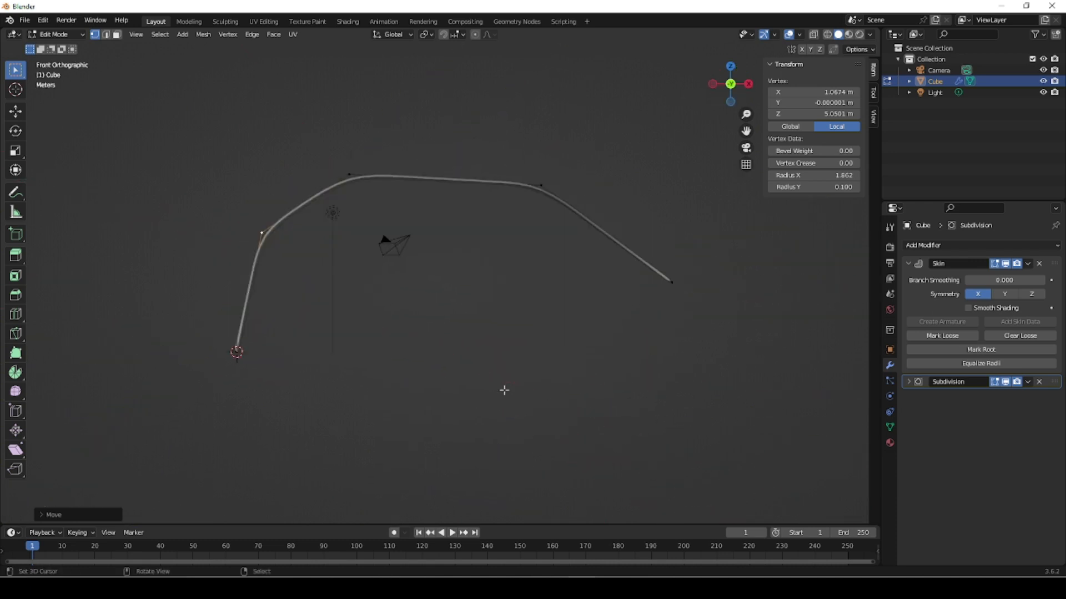
left_click(827, 35)
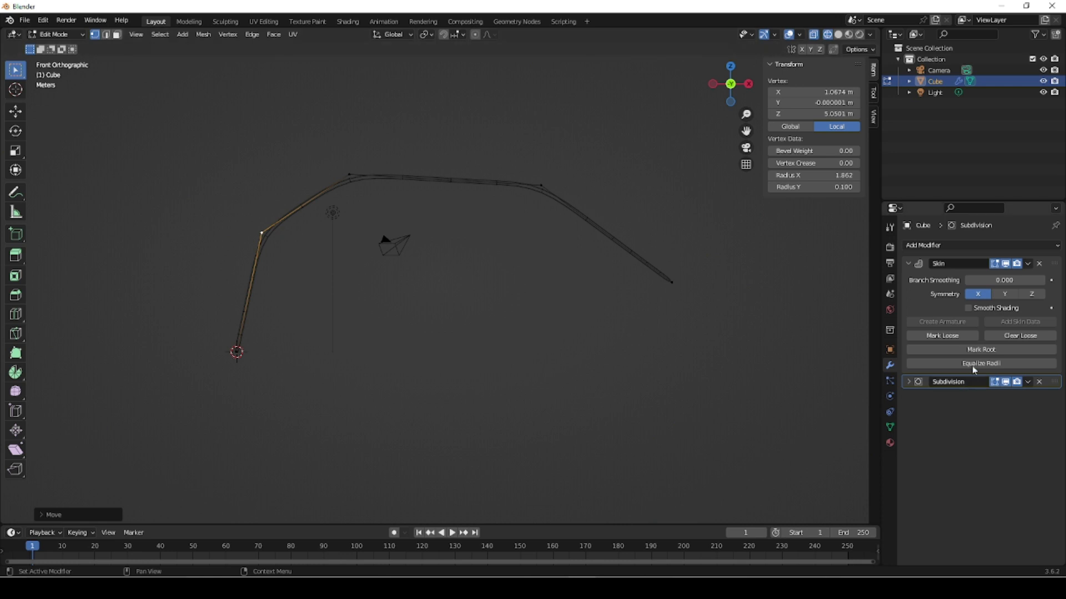
- Insert several evenly spaced vertices with Loop Cut on the nearly level edge at the top of the arch, without sliding them
key("2")
left_click(419, 177)
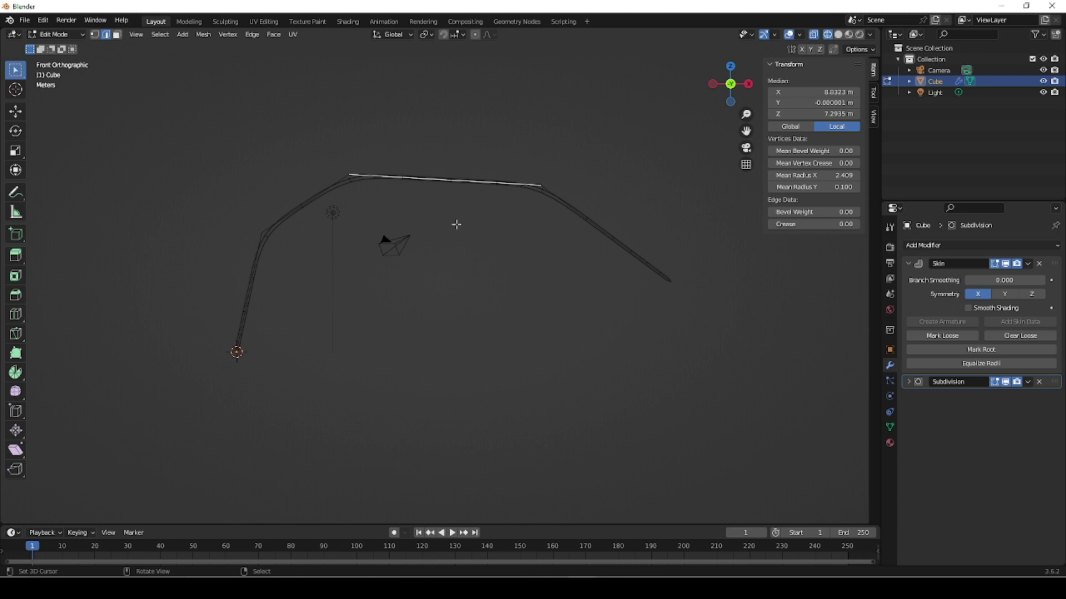
key("ctrl+r")
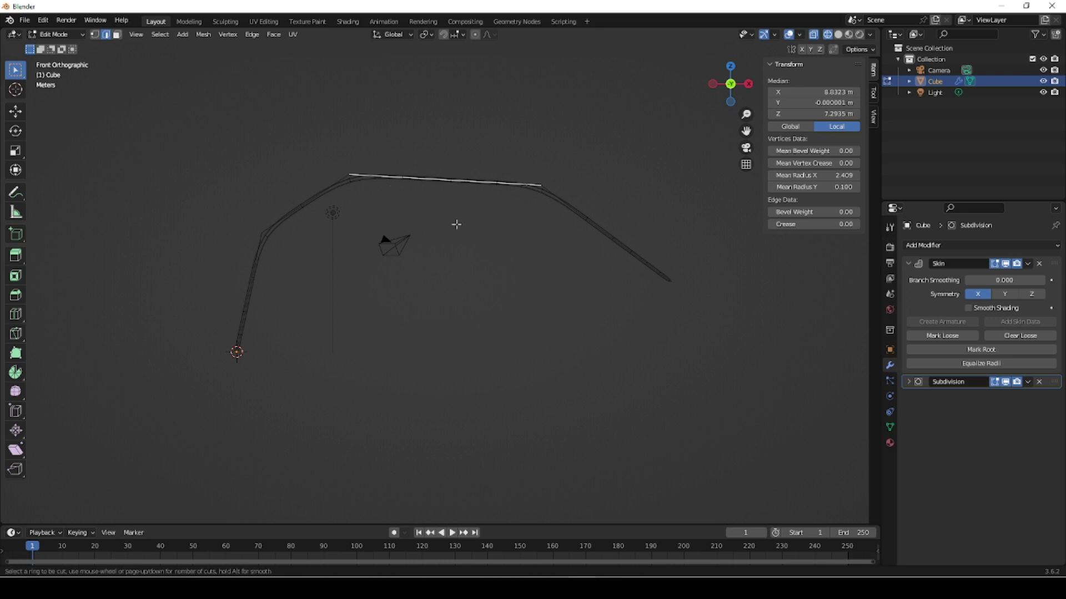
left_click(469, 179)
right_click(468, 179)
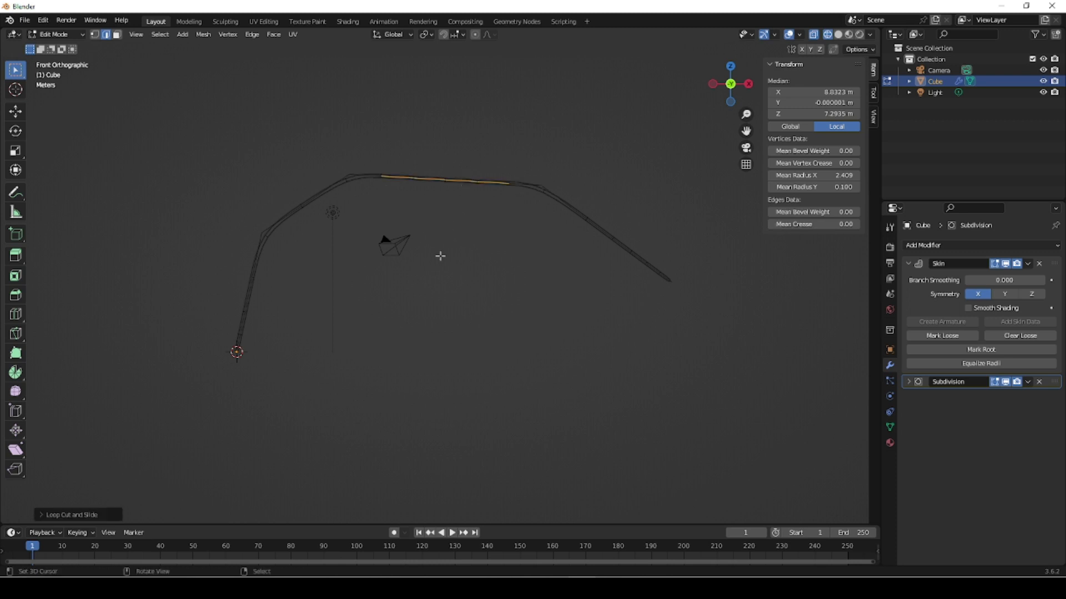
key("1")
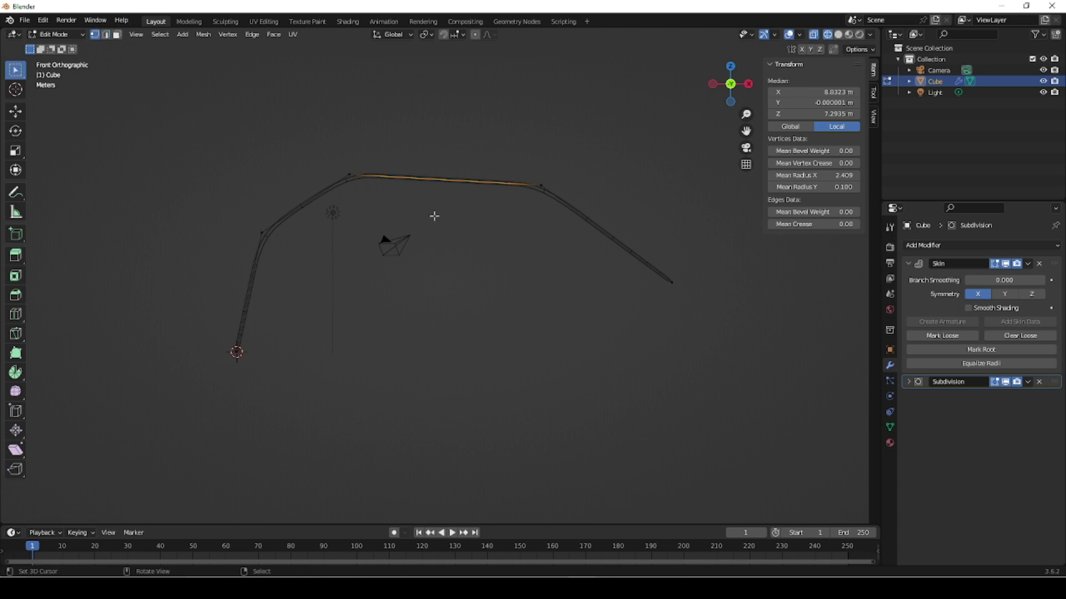
left_click(445, 179)
left_click(408, 179)
mouse_move(456, 238)
middle_mouse_down()
mouse_move(452, 280)
mouse_move(465, 246)
middle_mouse_up()
key("KP_1")
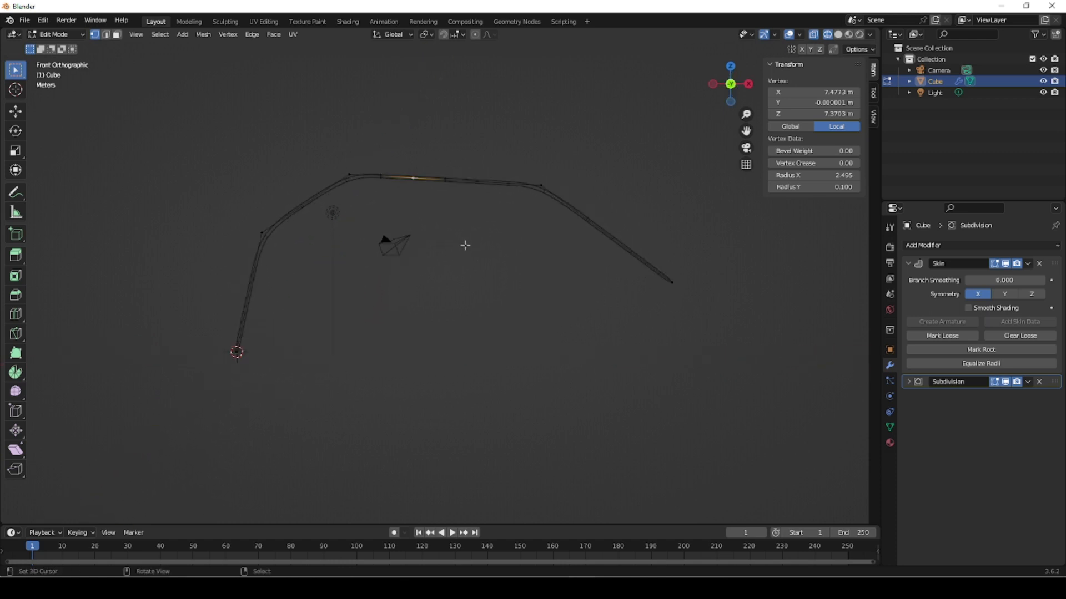
- Raise the middle vertex of the cut top edge about 0.6 m using proportional editing with smooth falloff and a size of about 4.18 m
left_click(445, 179)
left_click(475, 34)
key("g")
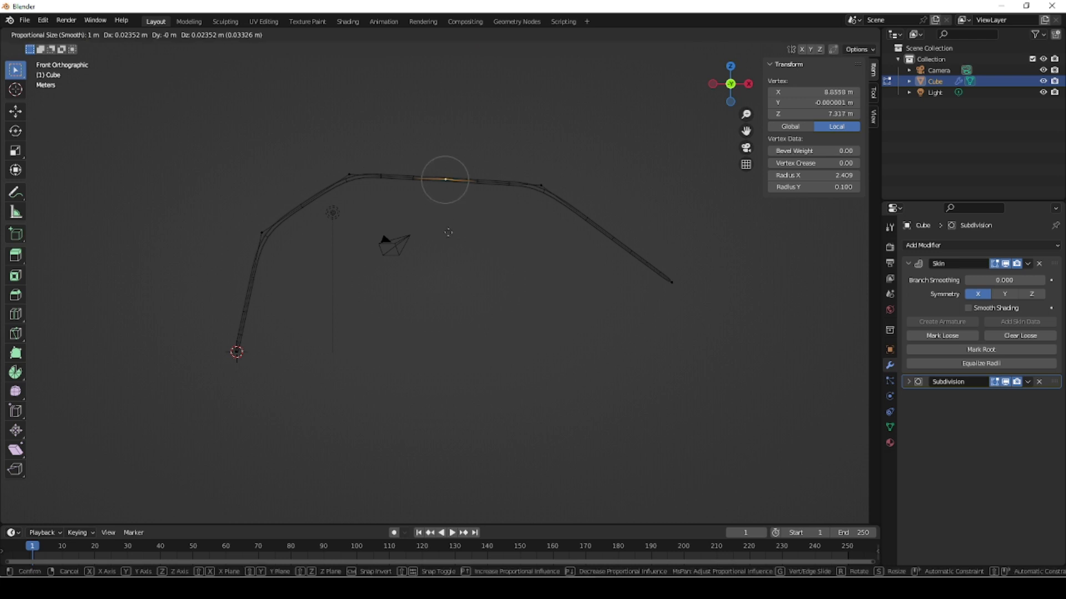
scroll(449, 224, "up", 4)
scroll(448, 223, "down", 10)
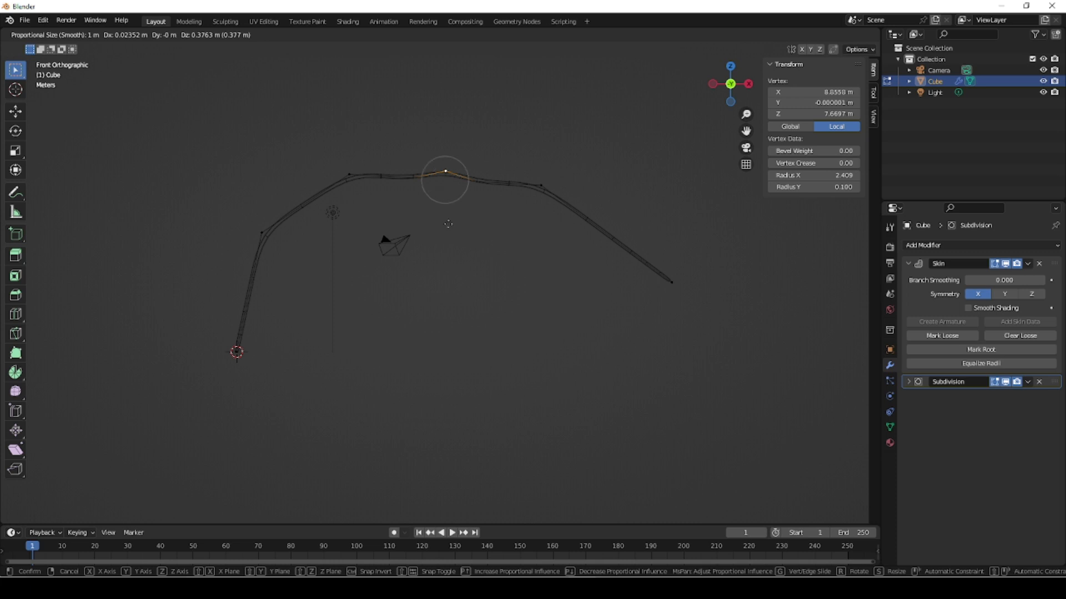
right_click(448, 224)
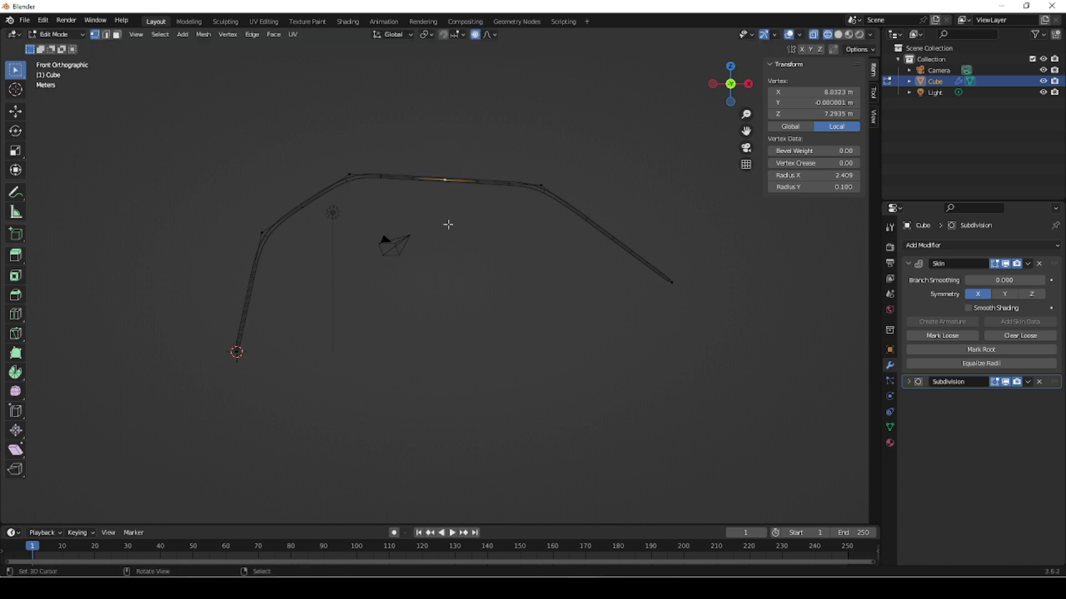
left_click(492, 35)
key("g")
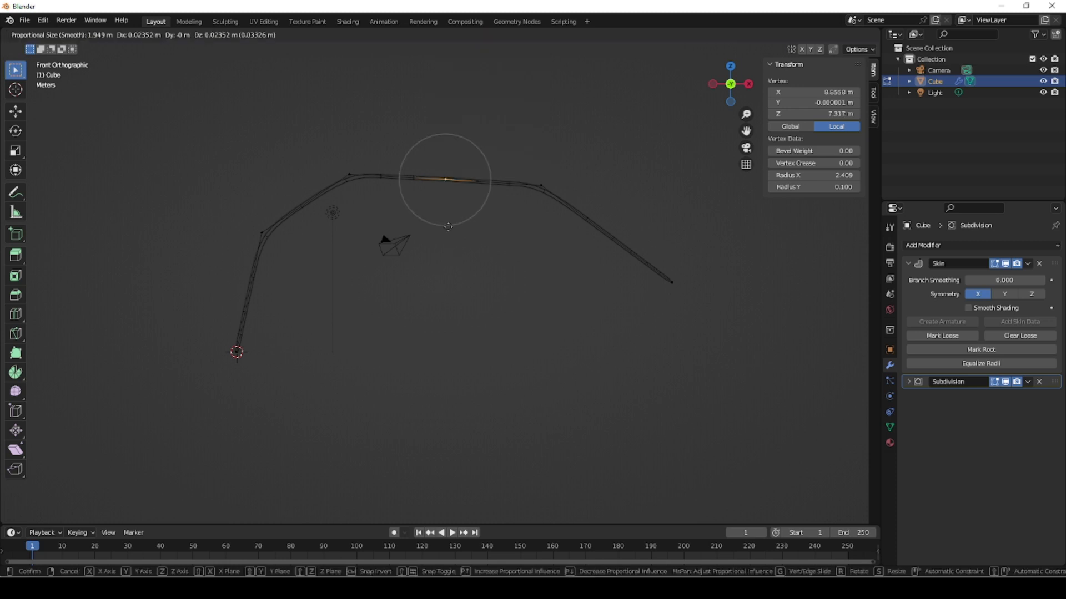
scroll(448, 227, "down", 8)
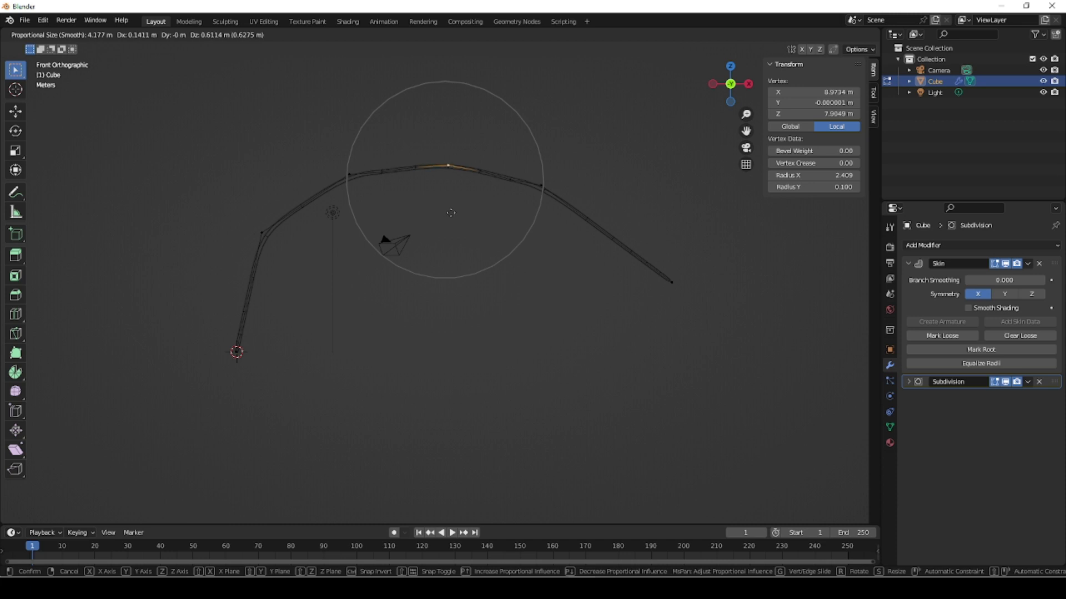
left_click(466, 214)
- Insert several evenly spaced vertices with Loop Cut on the edge leading to the tip, without sliding them
key("2")
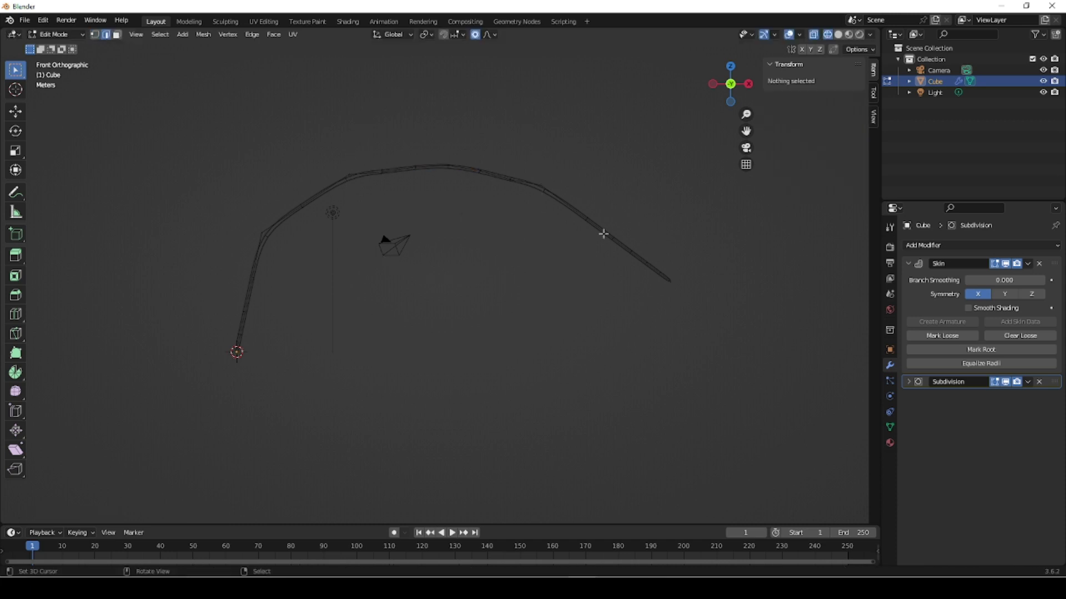
left_click(604, 234)
key("ctrl+r")
scroll(612, 237, "up", 2)
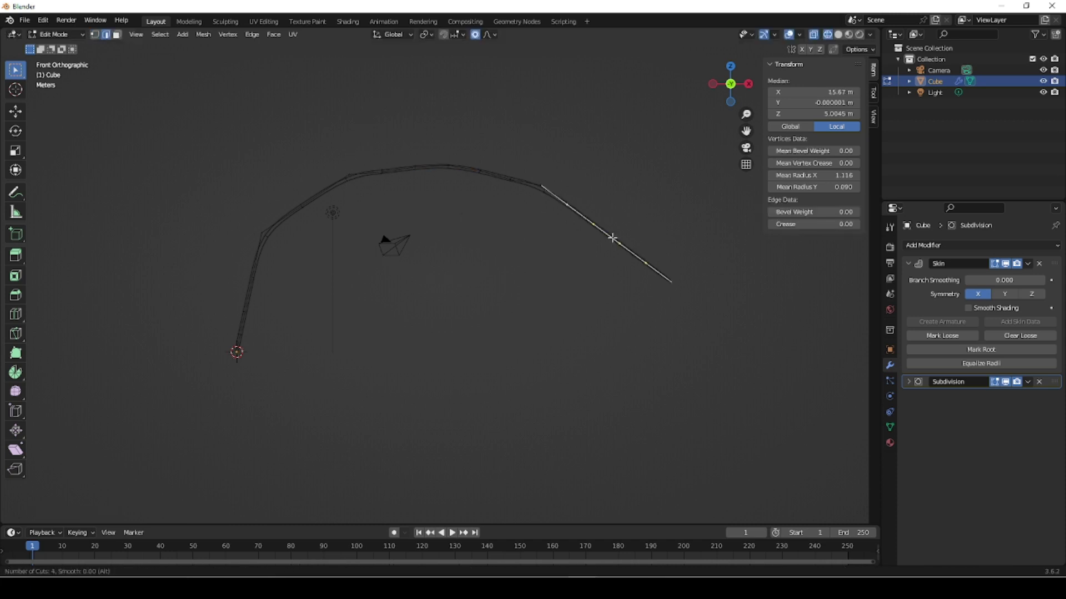
left_click(612, 237)
right_click(611, 238)
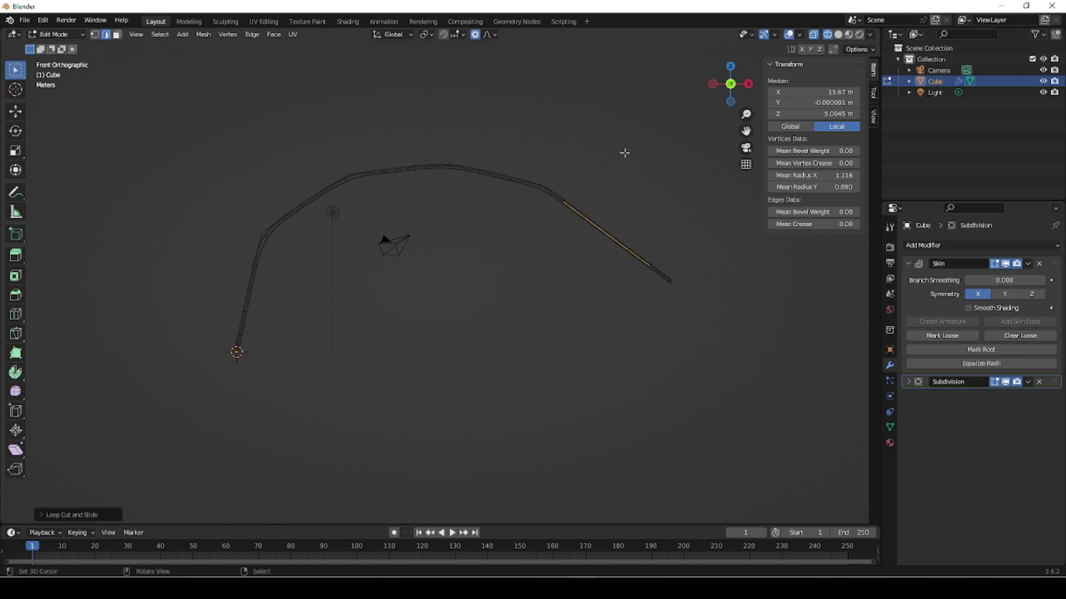
- Move the middle vertex of the tip edge proportionally outward and up to about X 15.9 m, Z 5.31 m
key("1")
left_click(606, 233)
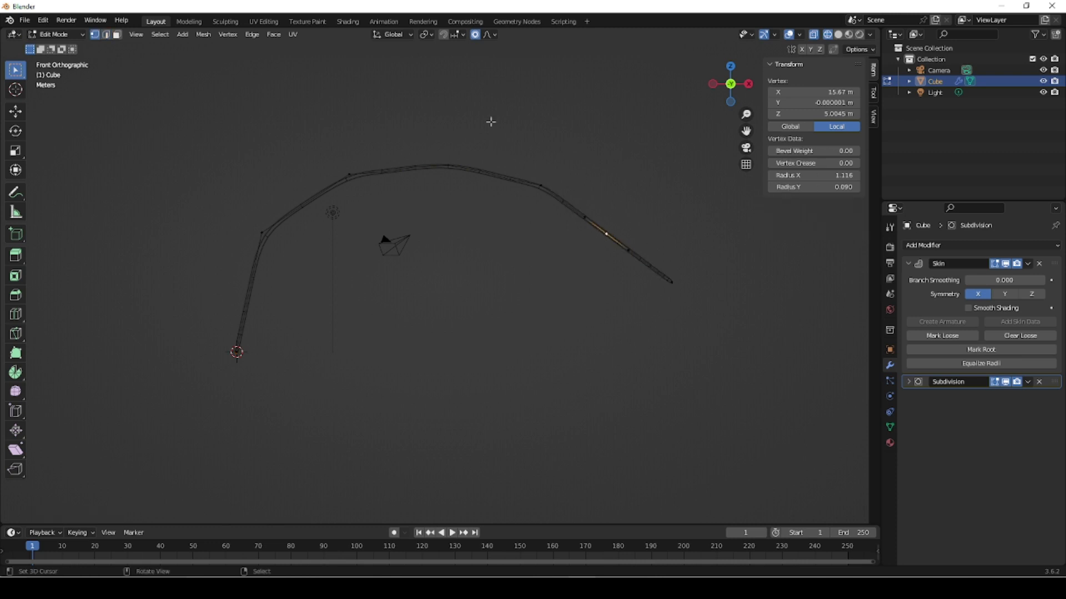
key("g")
left_click(613, 249)
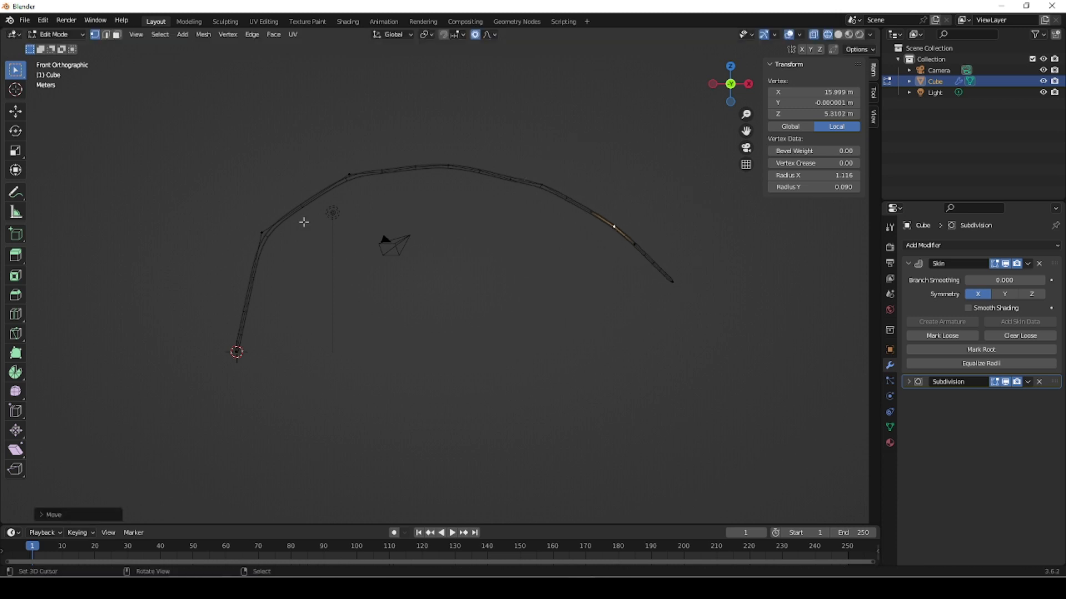
- Insert several evenly spaced vertices with Loop Cut on the sloping edge that starts at the vertex above the base
right_click(304, 202)
key("2")
left_click(303, 202)
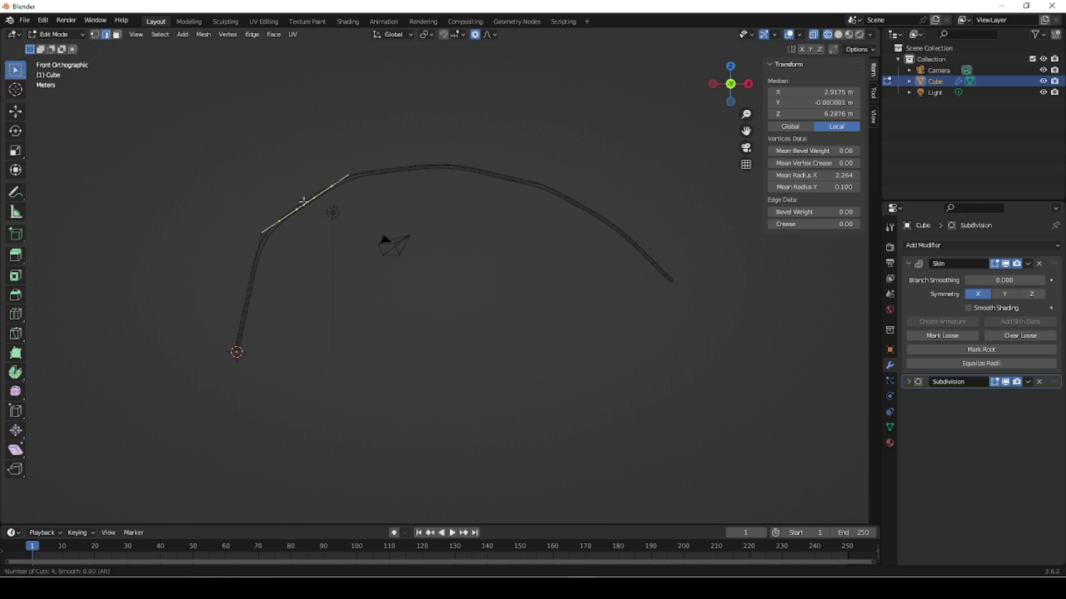
left_click(304, 202)
right_click(303, 202)
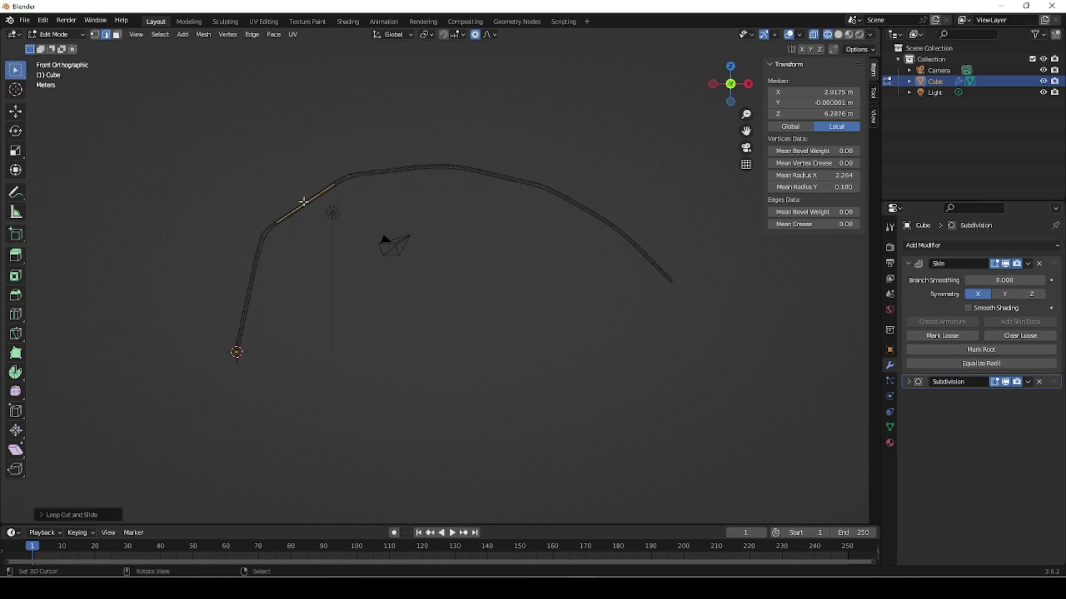
- Move the sloping edge's middle vertex to about X 2.8 m, Z 6.22 m, using a proportional size of 5.56 m
left_click(303, 202)
key("1")
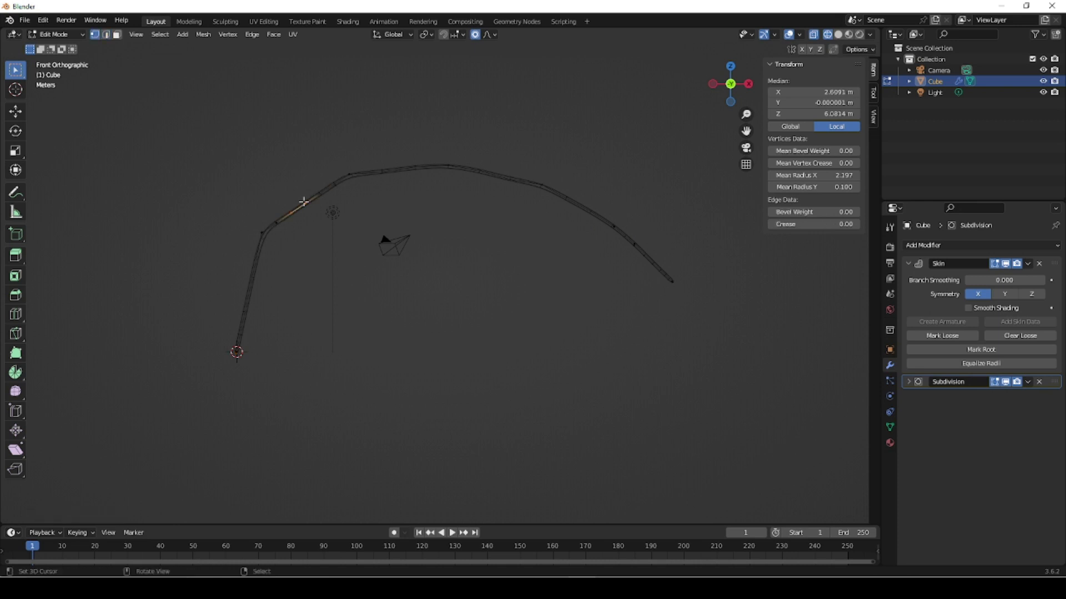
left_click(303, 202)
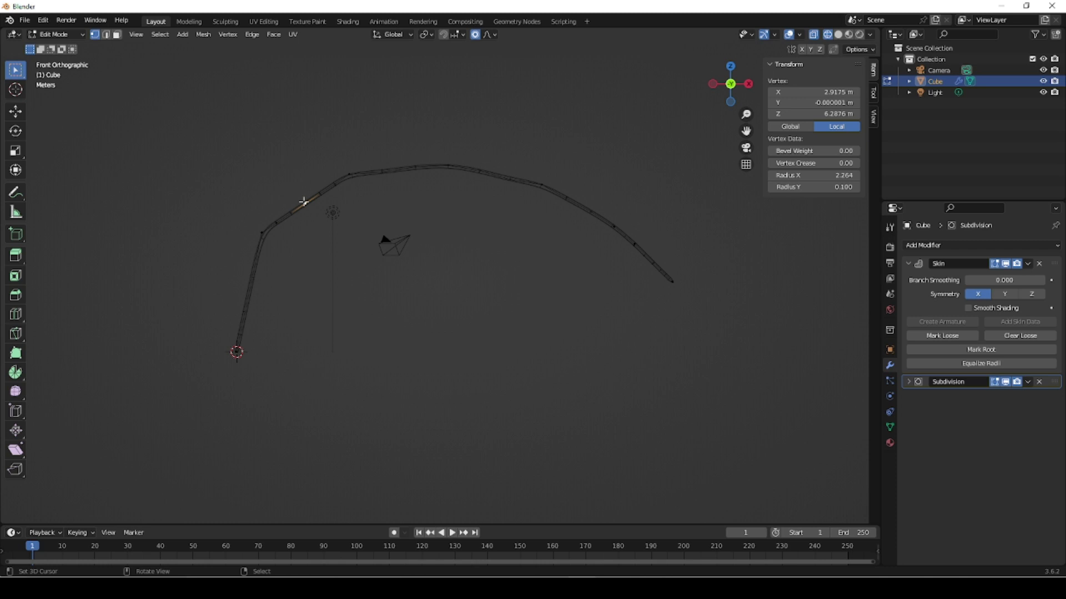
key("g")
scroll(303, 202, "down", 3)
scroll(303, 202, "up", 3)
scroll(303, 202, "up", 4)
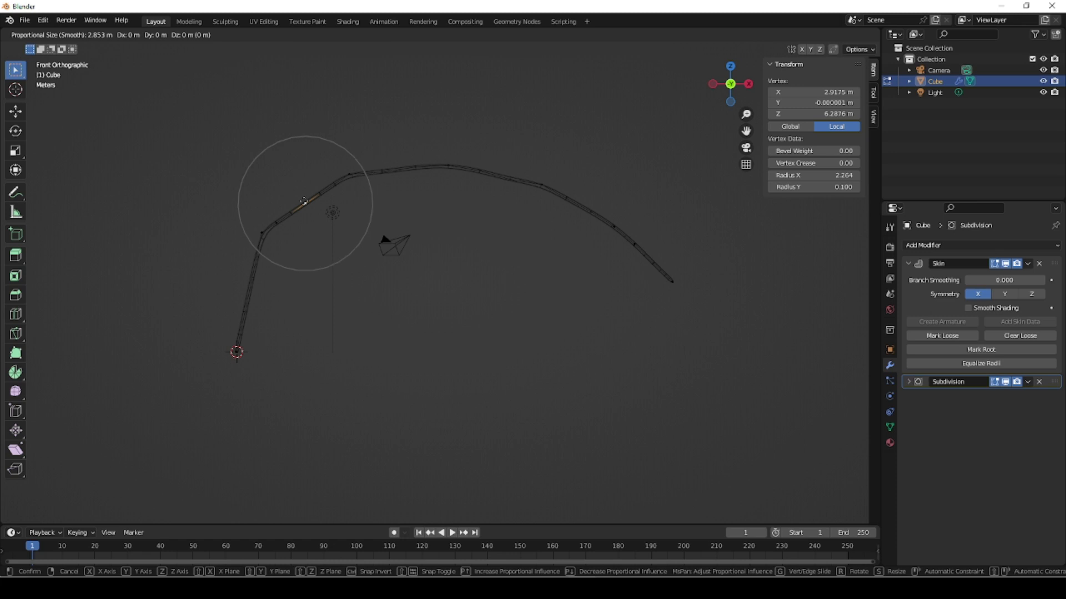
scroll(296, 196, "down", 1)
scroll(296, 196, "up", 4)
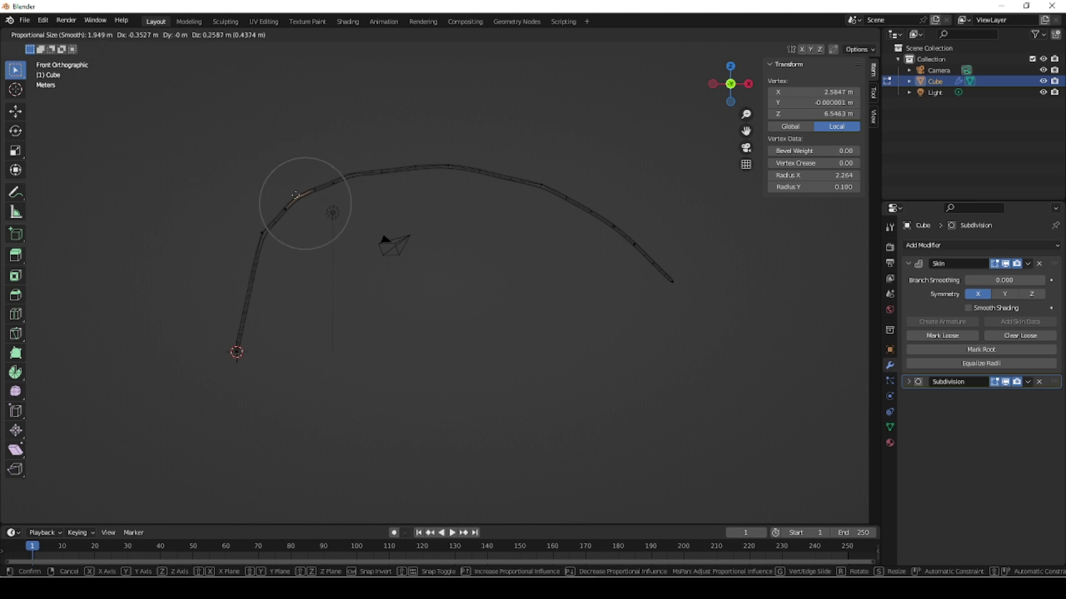
scroll(294, 187, "down", 2)
scroll(294, 188, "down", 6)
scroll(294, 188, "up", 1)
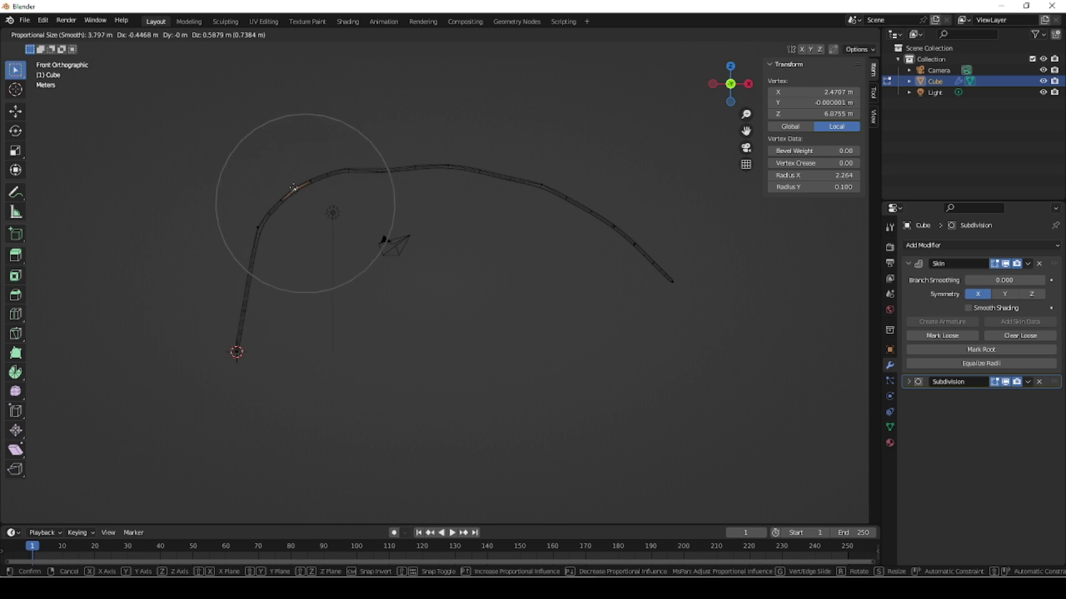
scroll(300, 203, "down", 2)
scroll(300, 202, "down", 2)
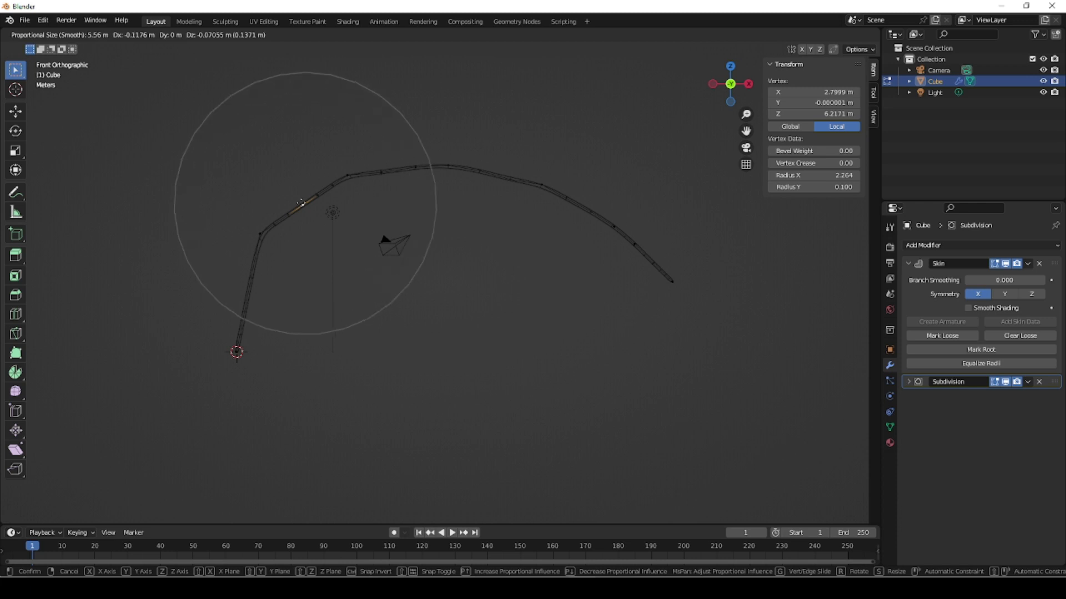
left_click(300, 203)
- Switch to solid shading, inspect the curved form from several angles and return to Object Mode
mouse_move(374, 309)
middle_mouse_down()
mouse_move(469, 331)
mouse_move(436, 359)
mouse_move(516, 366)
mouse_move(444, 309)
mouse_move(350, 330)
mouse_move(402, 302)
mouse_move(461, 291)
mouse_move(554, 368)
mouse_move(632, 328)
mouse_move(493, 348)
mouse_move(437, 340)
mouse_move(505, 318)
mouse_move(500, 334)
middle_mouse_up()
key("shift+z")
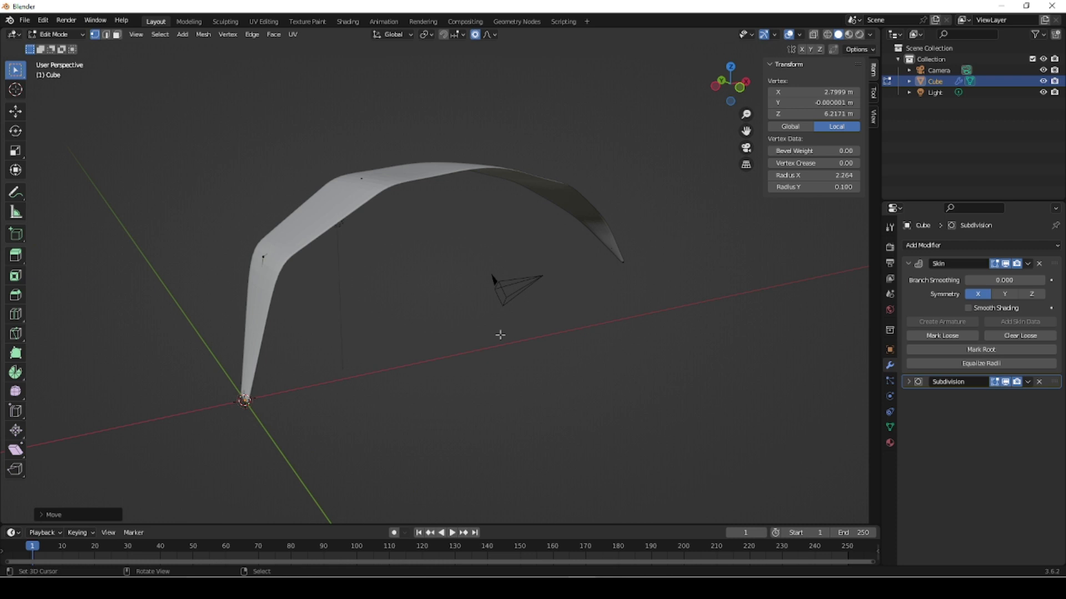
middle_click_drag(482, 292, 418, 312)
key("Tab")
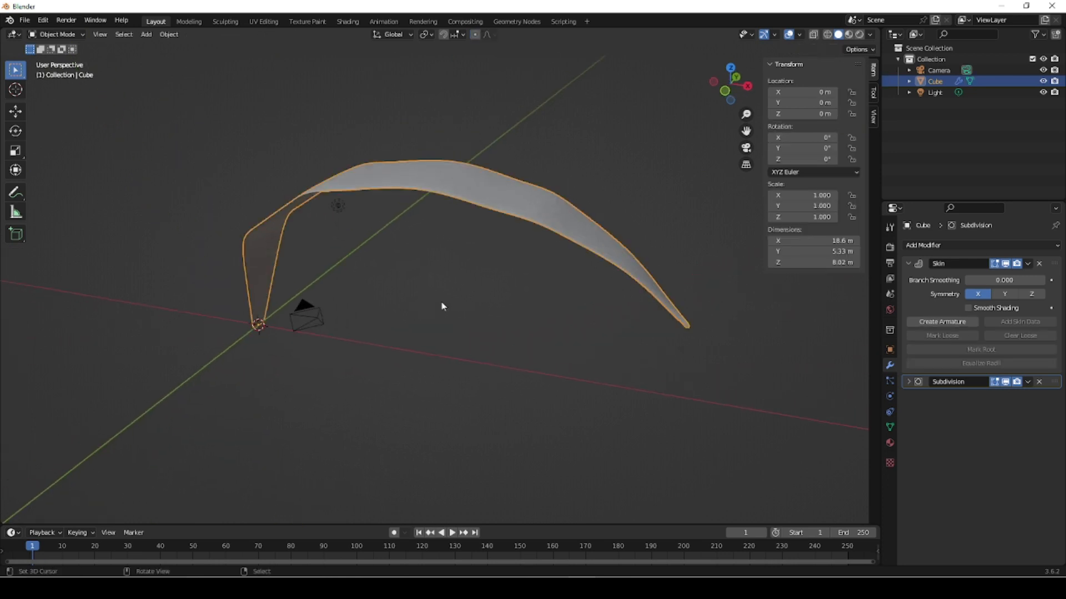
scroll(507, 309, "down", 4)
middle_click_drag(507, 309, 459, 347)
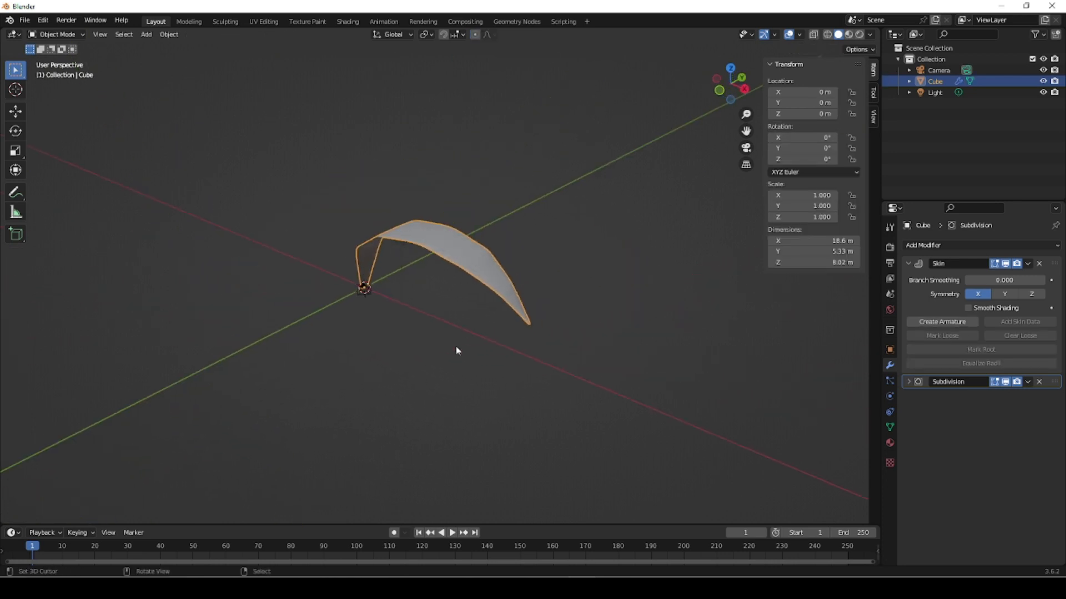
- Reselect the curved leaf shape and add a Mirror modifier to it across the X axis
left_click(405, 322)
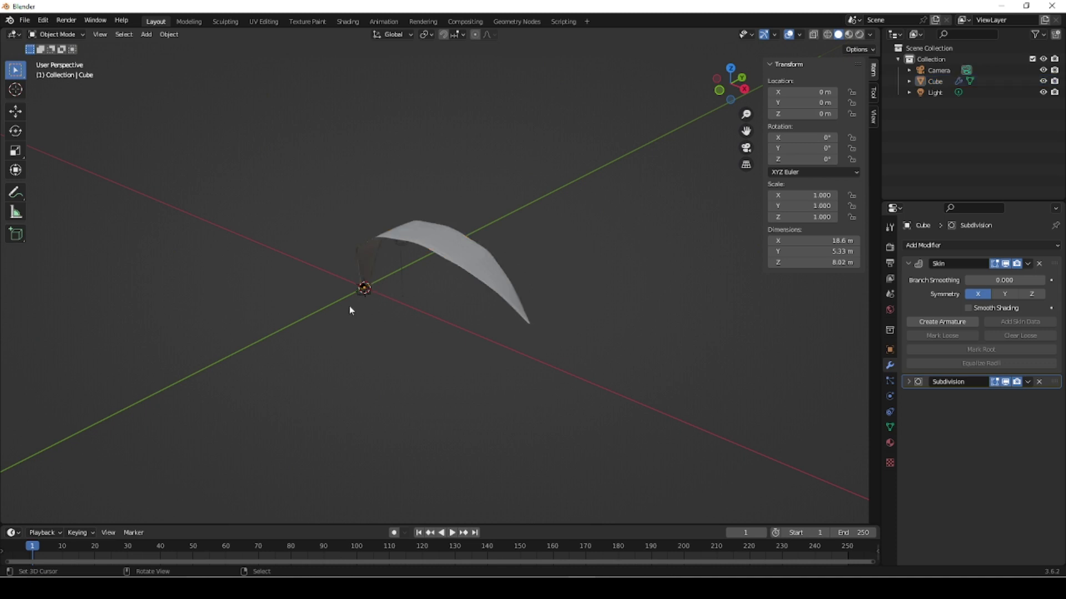
left_click(365, 268)
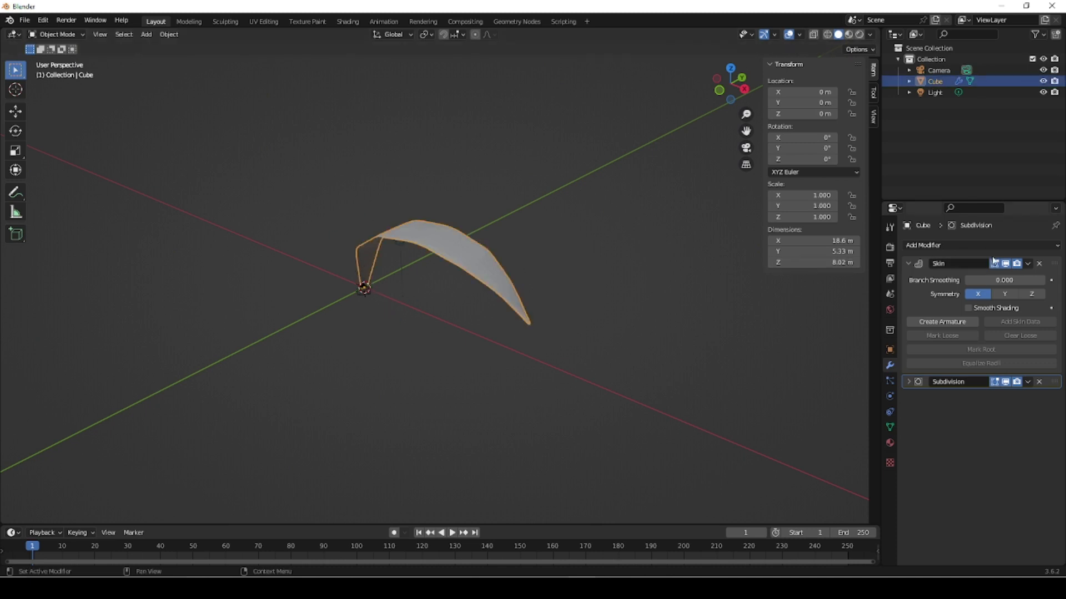
left_click(1033, 245)
left_click(836, 374)
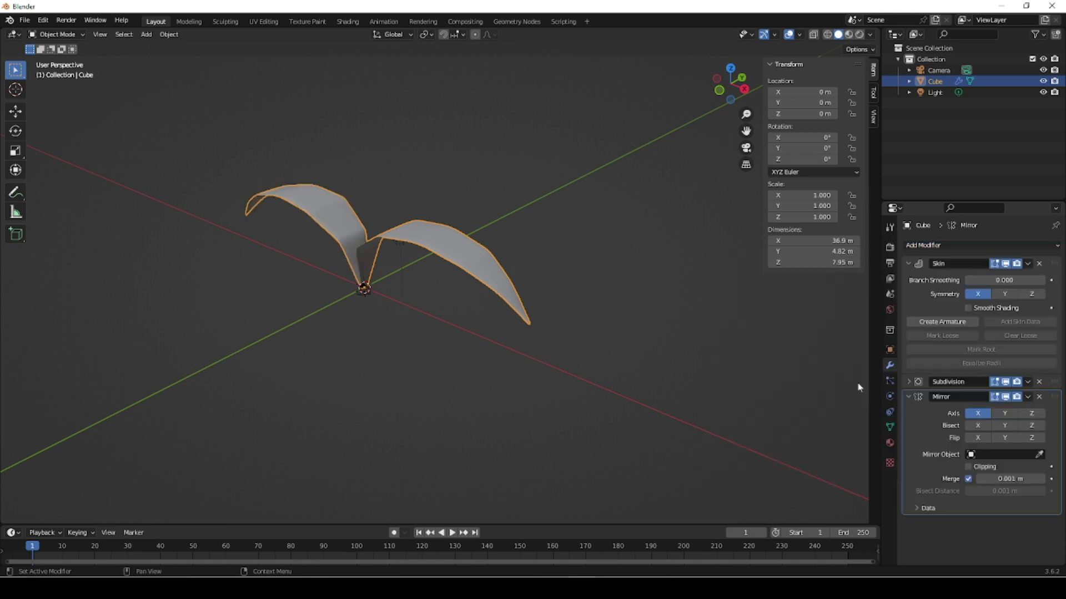
- Move the Mirror modifier to the top of the stack, above Skin and Subdivision
left_click_drag(1055, 400, 1034, 262)
middle_click_drag(444, 359, 261, 301)
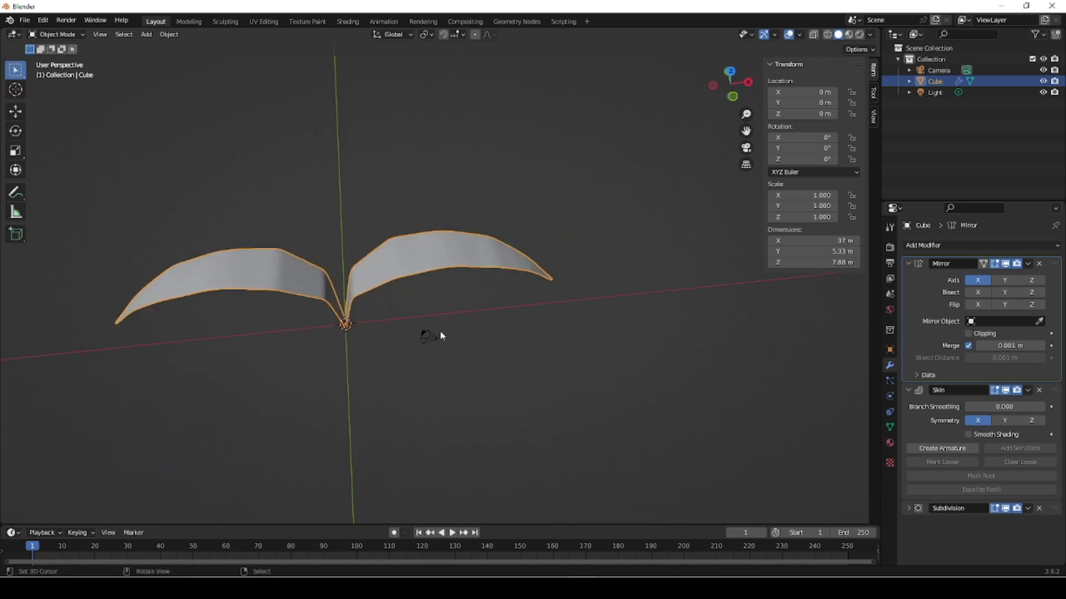
- Duplicate the mirrored leaf pair in place and rotate the copy about 34° around Z in top view
key("KP_1")
key("KP_7")
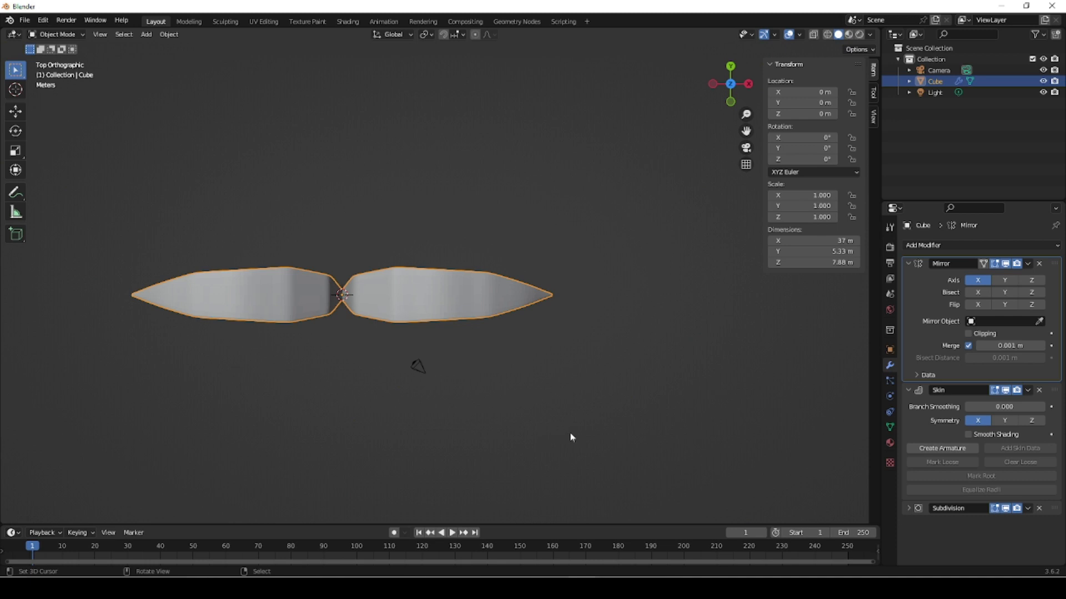
key("shift+d")
key("Escape")
key("r")
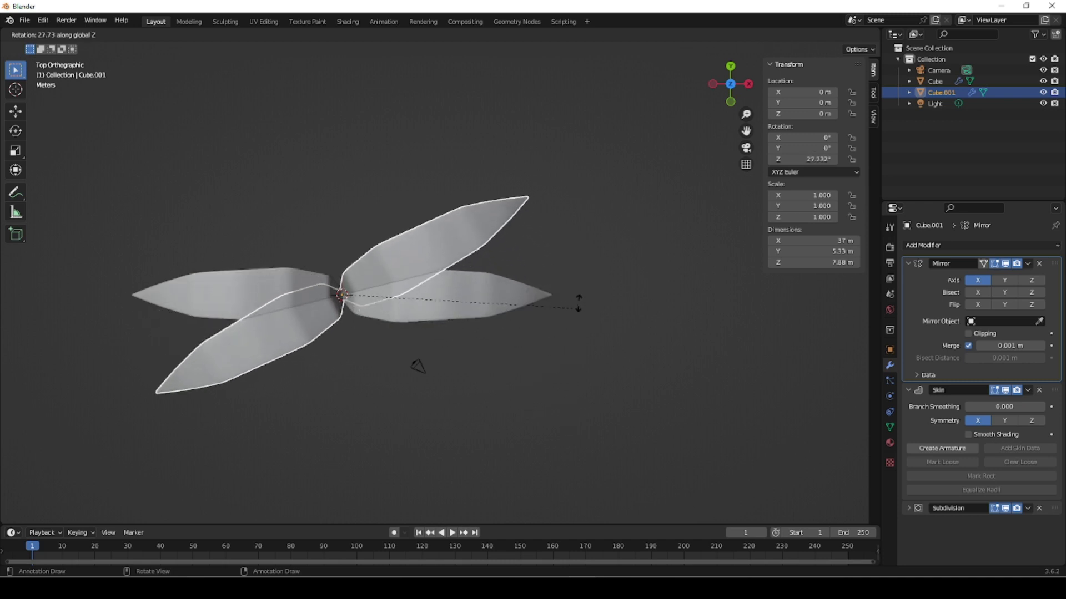
left_click(571, 280)
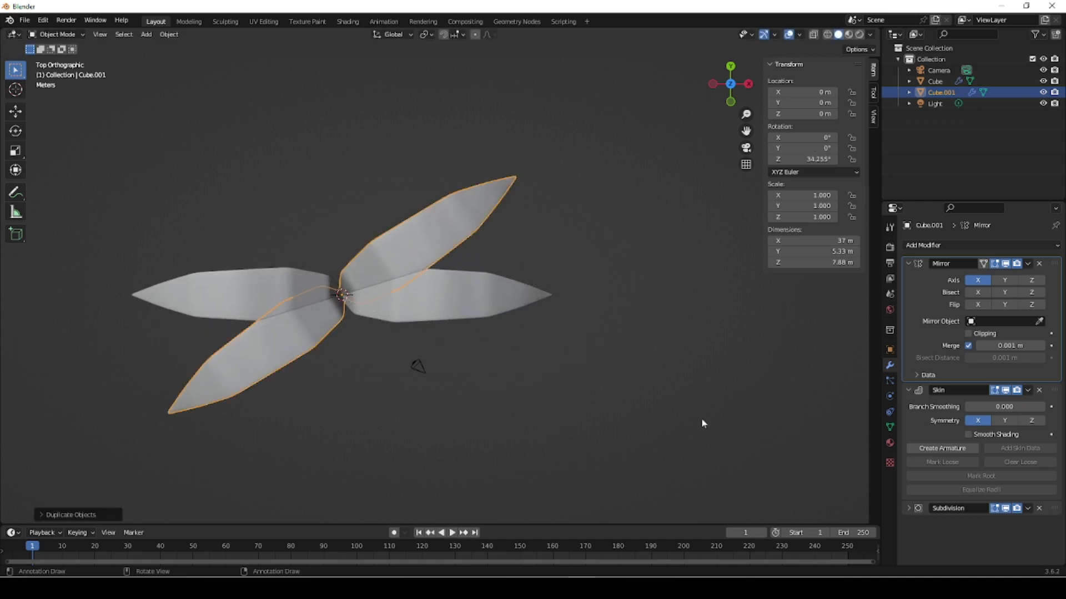
- Set the transform pivot to 3D Cursor and scale the duplicated leaf pair to about 0.755
left_click(428, 34)
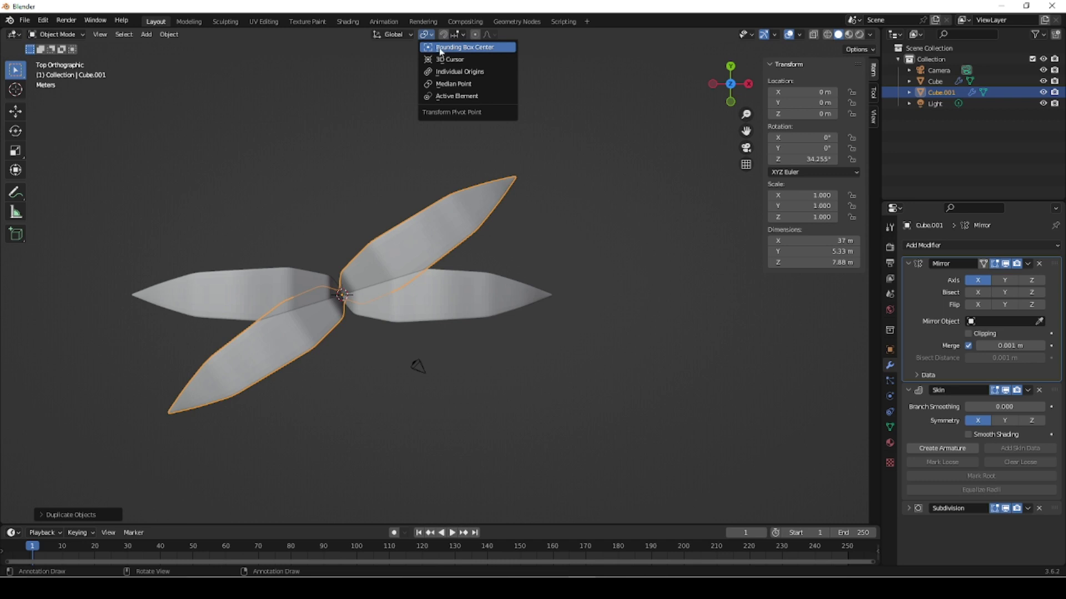
left_click(442, 59)
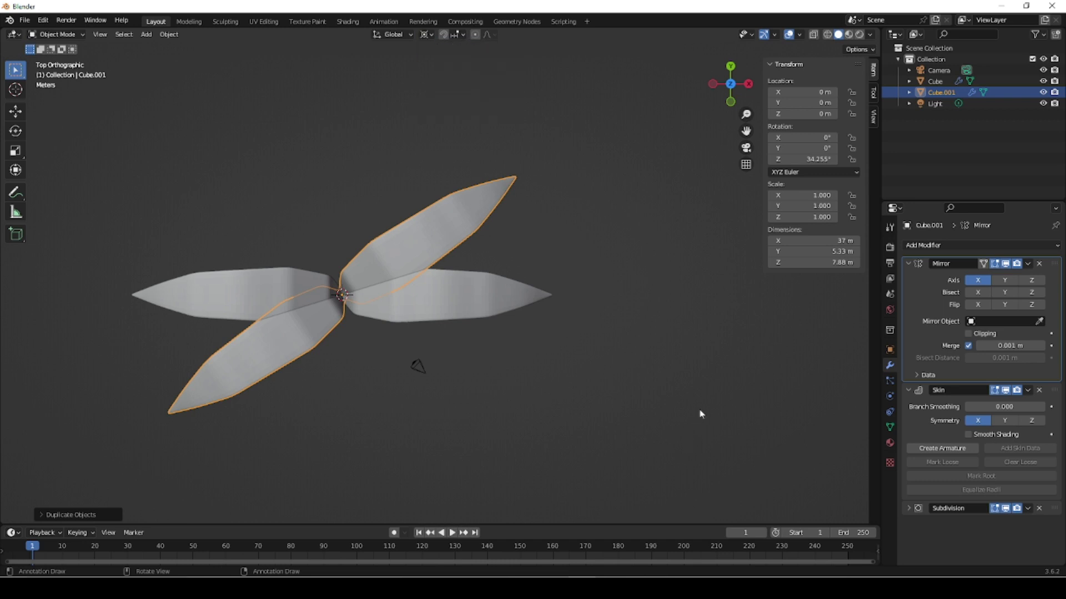
key("s")
left_click(540, 428)
middle_click_drag(542, 428, 444, 349)
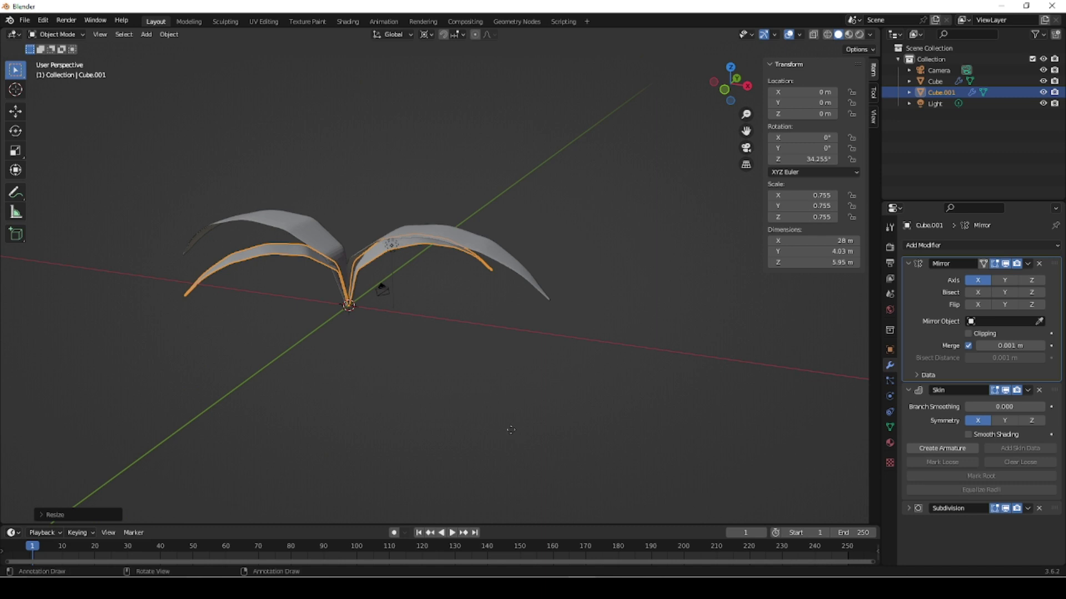
- Raise the duplicated leaf pair about 1.92 m along Z and deselect it
key("g")
key("z")
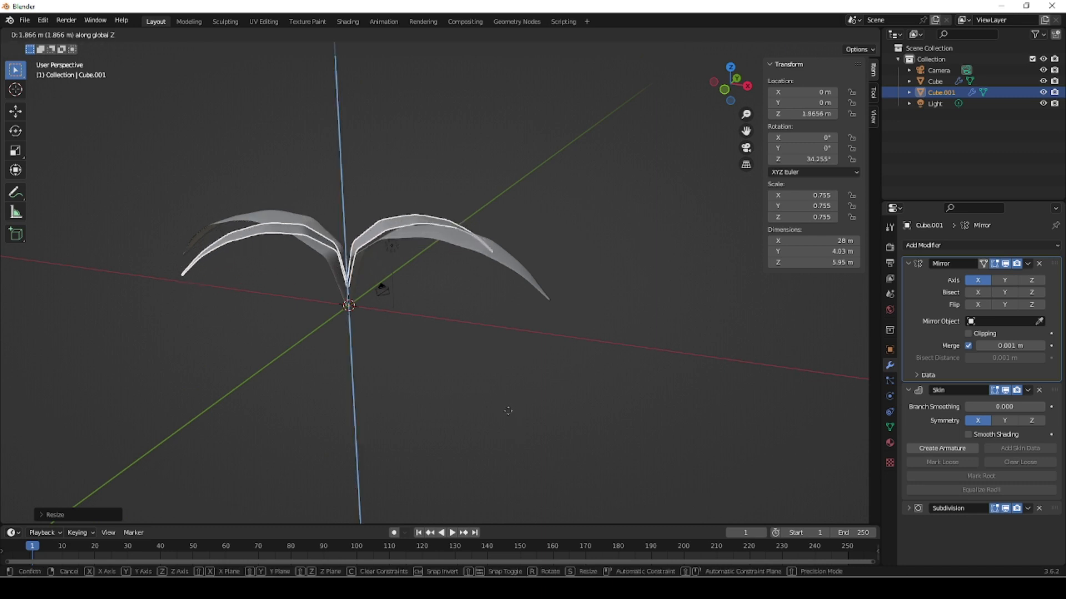
left_click(475, 434)
mouse_move(473, 435)
middle_mouse_down()
mouse_move(592, 456)
mouse_move(656, 449)
mouse_move(713, 424)
mouse_move(581, 445)
mouse_move(466, 442)
middle_mouse_up()
left_click(377, 390)
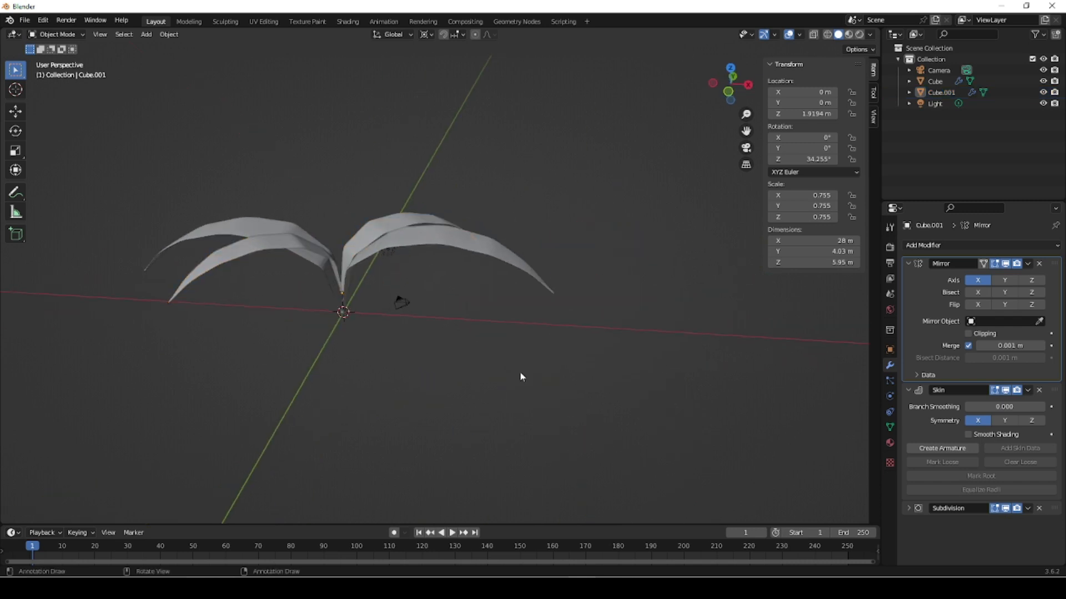
- Remove the Mirror modifier from the duplicated leaf pair and delete the remaining duplicate leaf
left_click(372, 228)
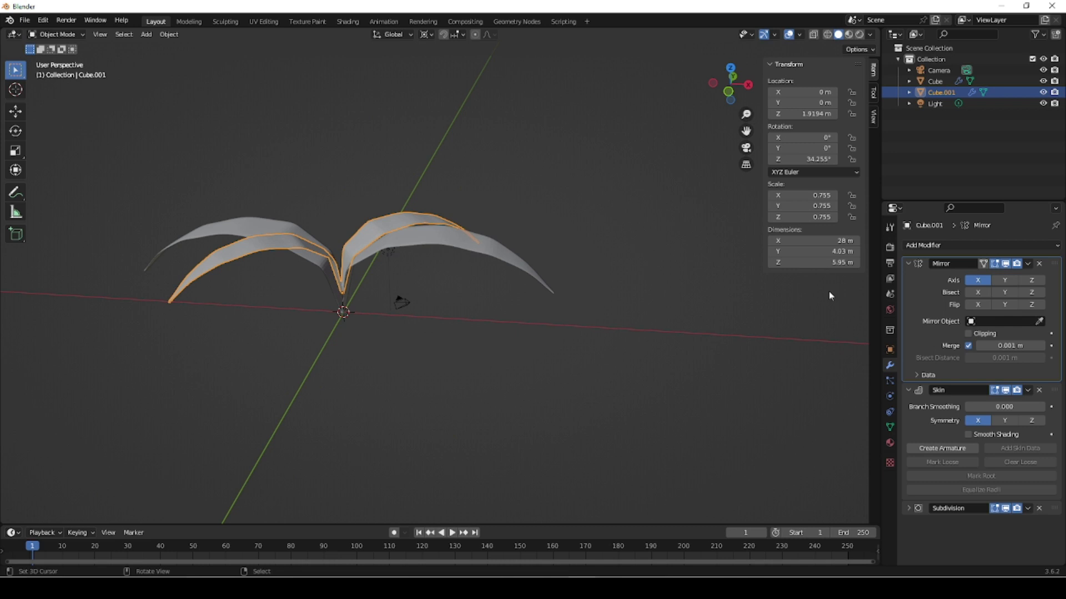
left_click(1039, 264)
middle_click_drag(447, 405, 453, 358)
left_click(482, 392)
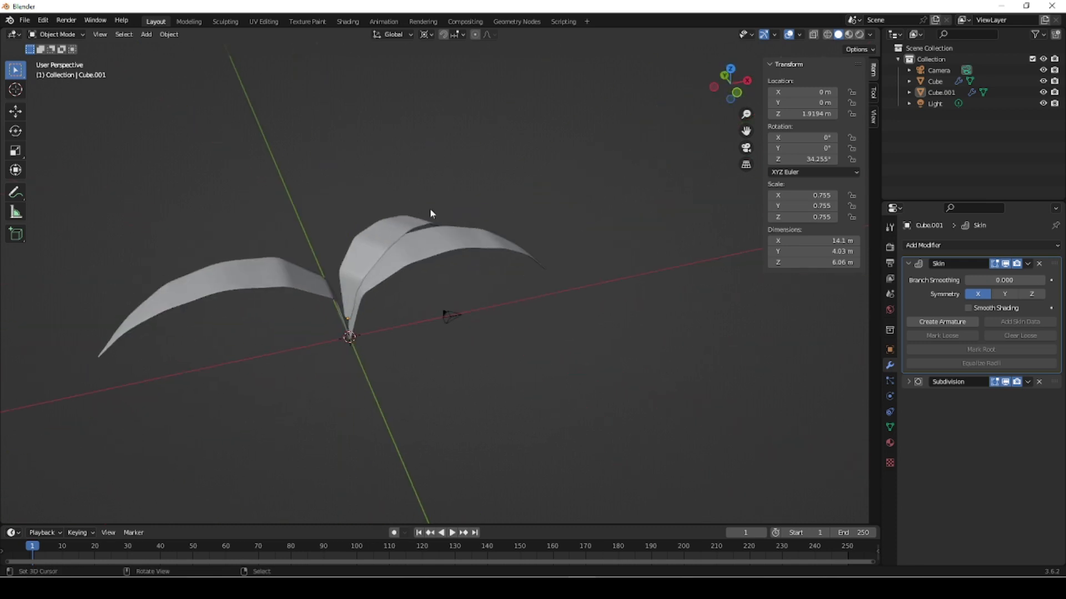
left_click(454, 214)
key("x")
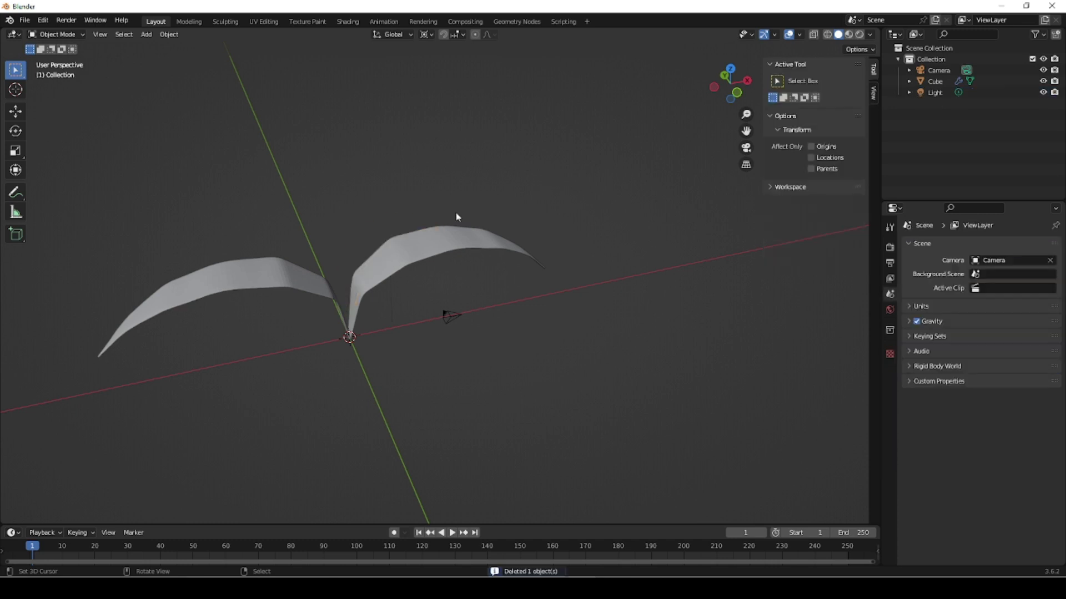
- Open the original leaf in Edit Mode with wireframe shading and turn off the Mirror modifier's Edit Mode and viewport display
left_click(403, 274)
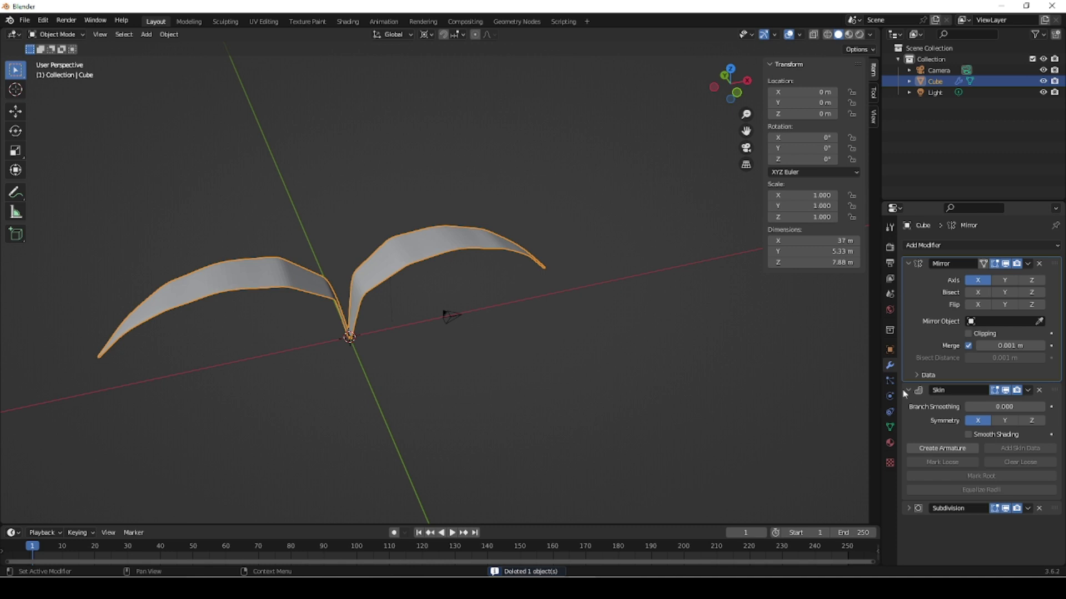
left_click(908, 264)
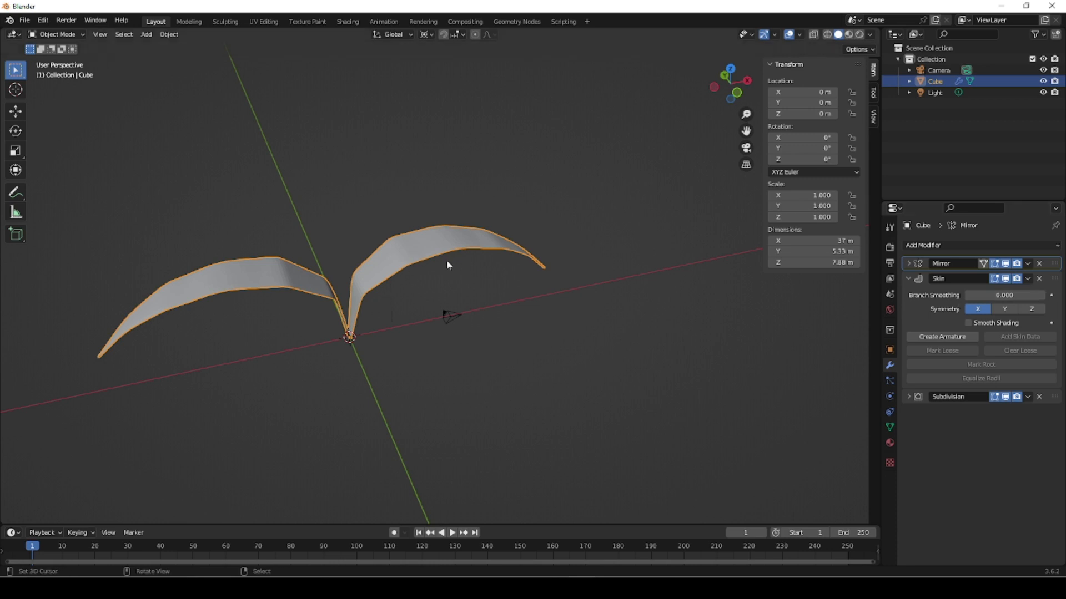
key("Tab")
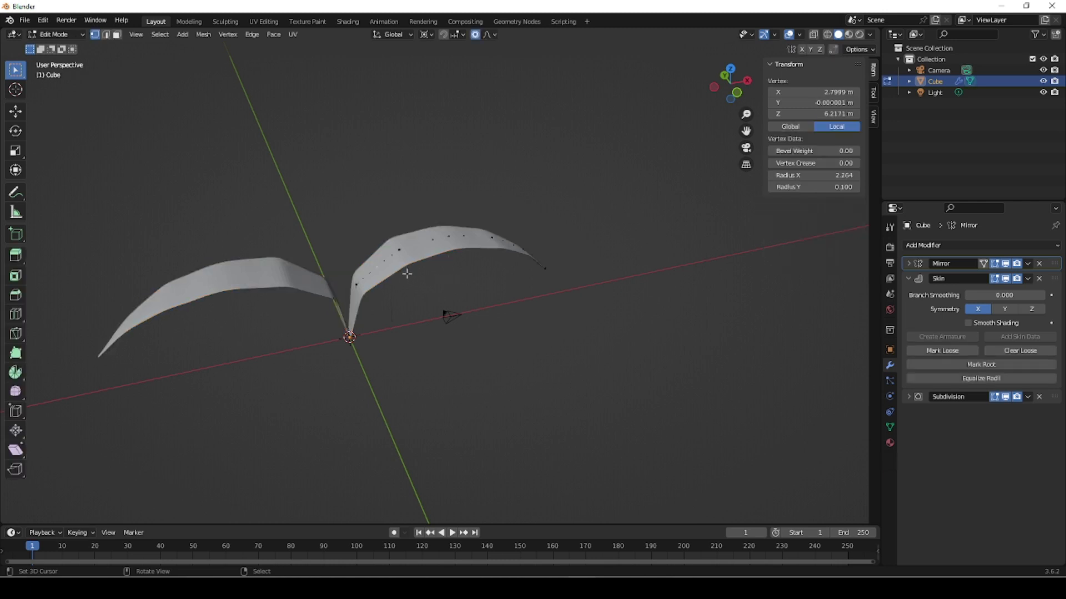
left_click(1005, 264)
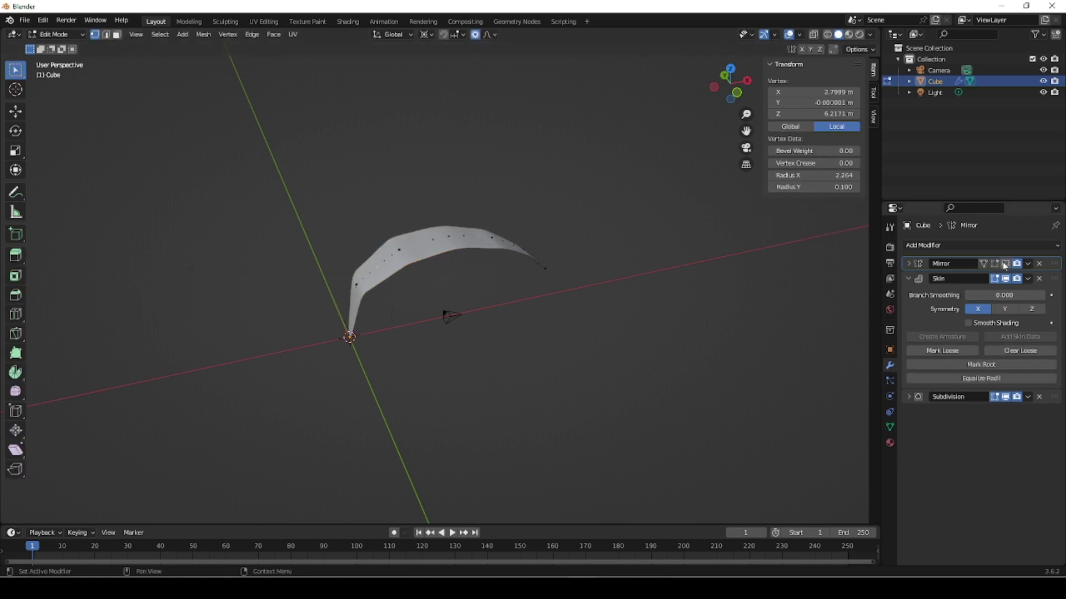
key("KP_1")
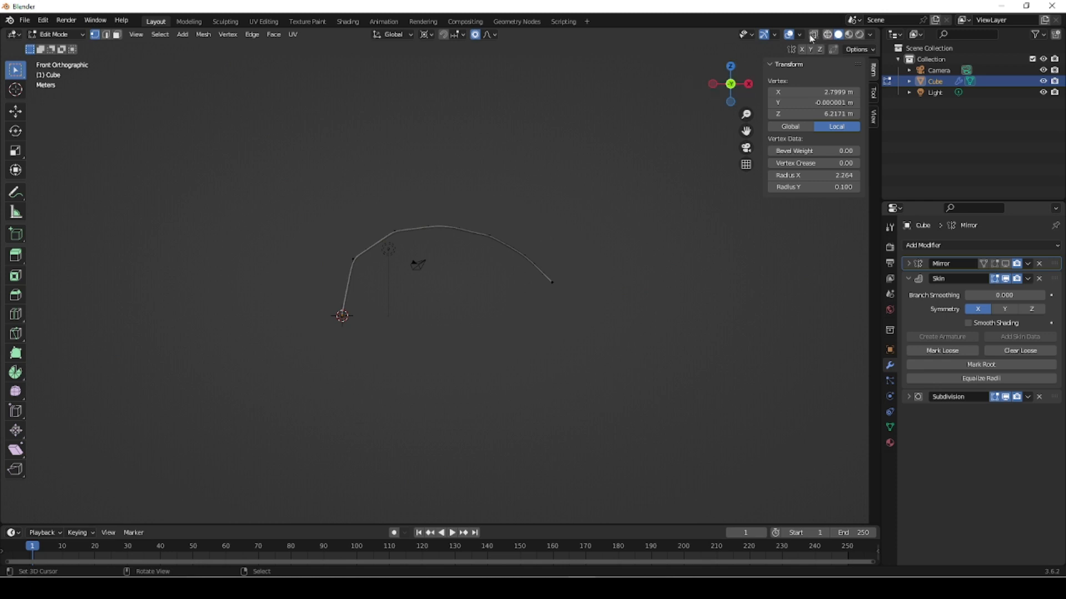
scroll(463, 242, "up", 1)
left_click(827, 35)
scroll(419, 259, "up", 1)
mouse_move(414, 300)
middle_mouse_down()
mouse_move(433, 316)
mouse_move(499, 334)
middle_mouse_up()
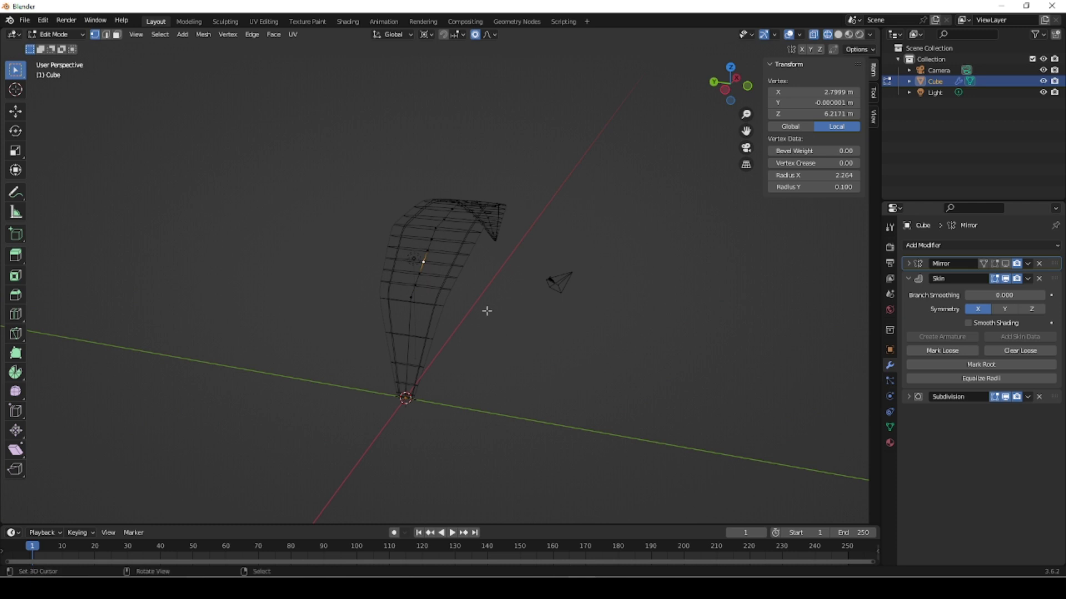
- Rotate the leaf's spine vertex at about X 4.69 m, Z 7.48 m, using Individual Origins as pivot and a proportional size of 5.56 m
left_click(435, 228)
key("r")
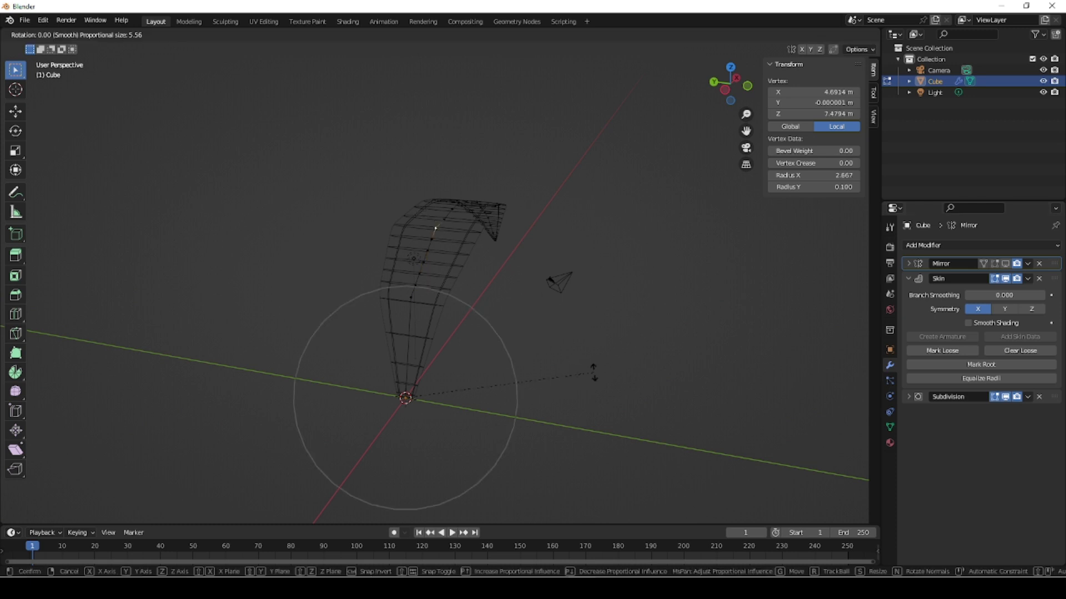
key("Escape")
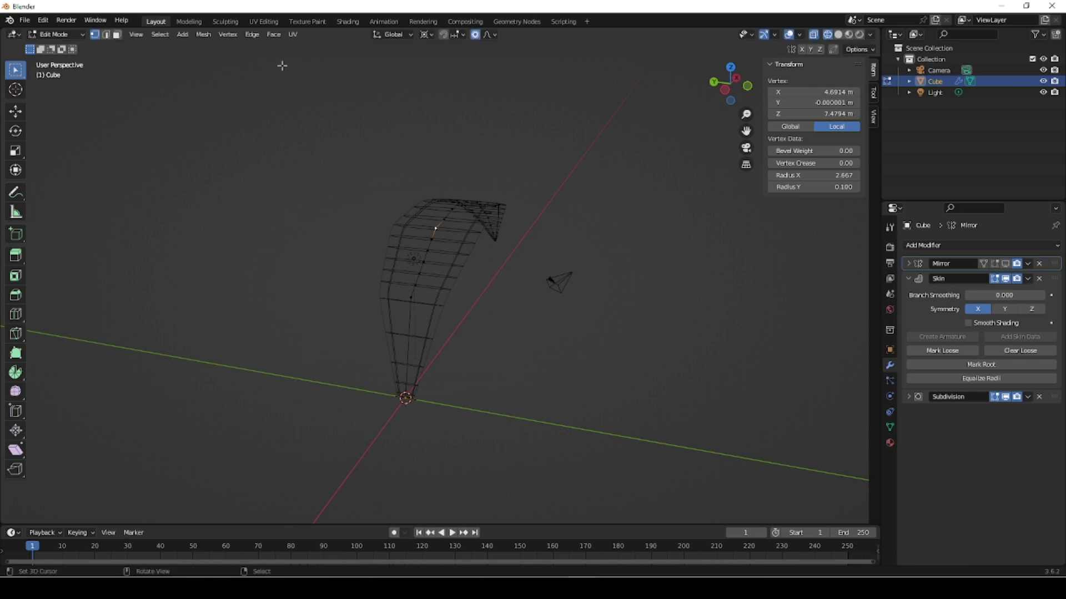
left_click(428, 35)
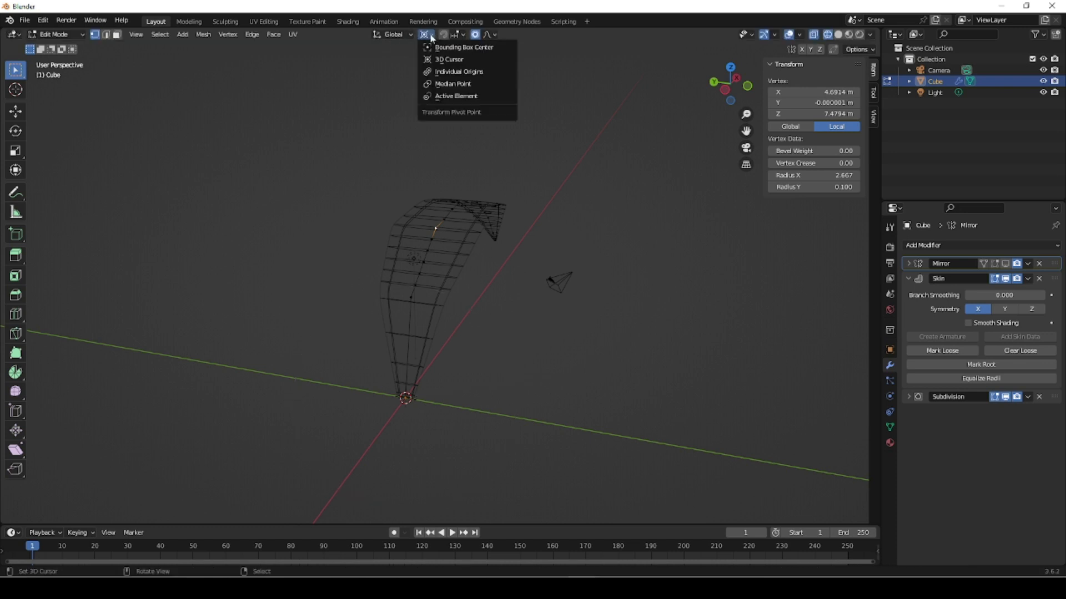
left_click(458, 71)
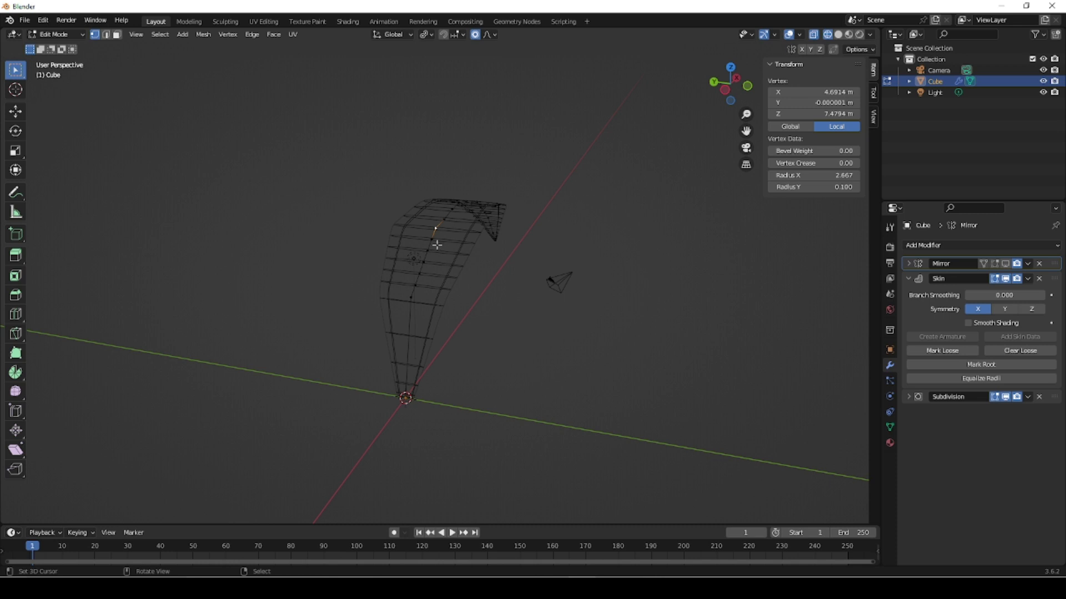
key("r")
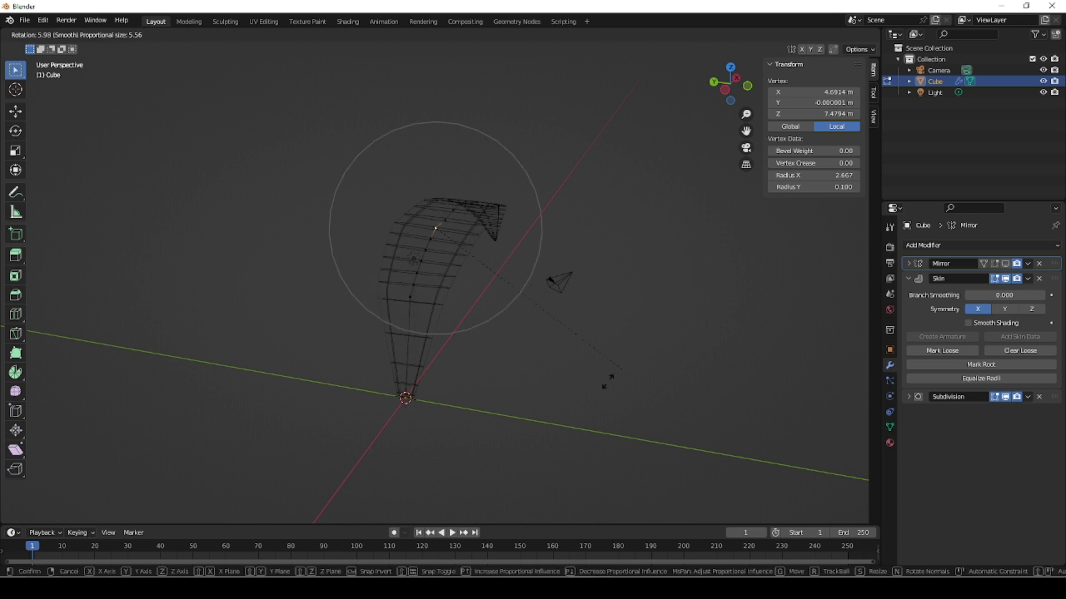
left_click(584, 389)
- Rotate the spine vertices at about X 12.92 m and X 8.96 m with proportional editing to make the leaf wavy
middle_click_drag(583, 314, 497, 270)
left_click(503, 259)
key("r")
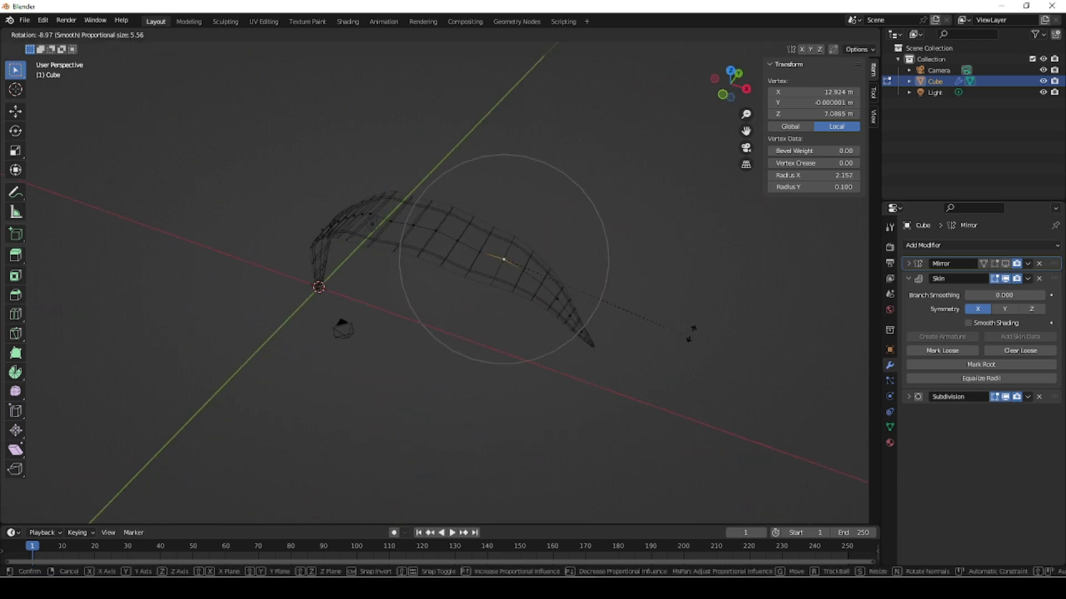
left_click(635, 372)
middle_click_drag(635, 372, 637, 357)
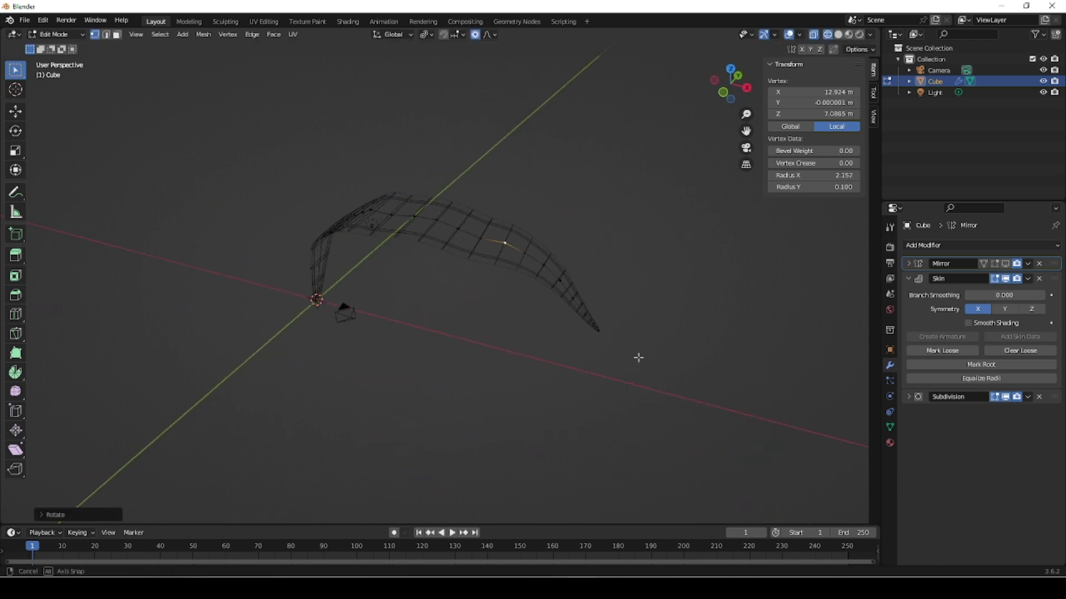
left_click(443, 223)
key("r")
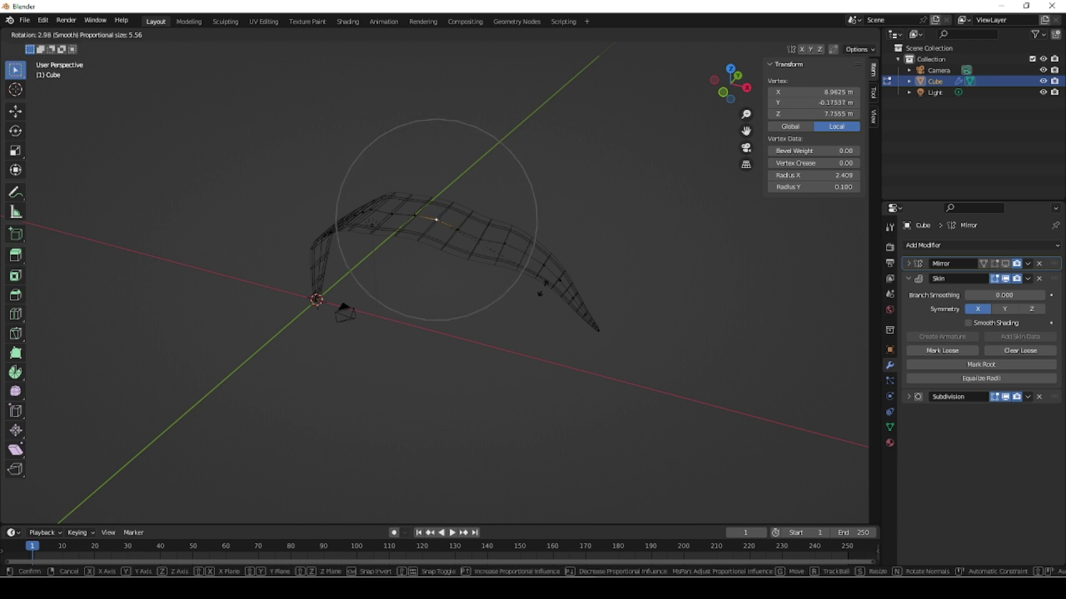
left_click(555, 300)
- Rotate the spine vertex near the tip at about X 16.88 m to bend the leaf's end outward, and try rotating the tip vertex
left_click(570, 297)
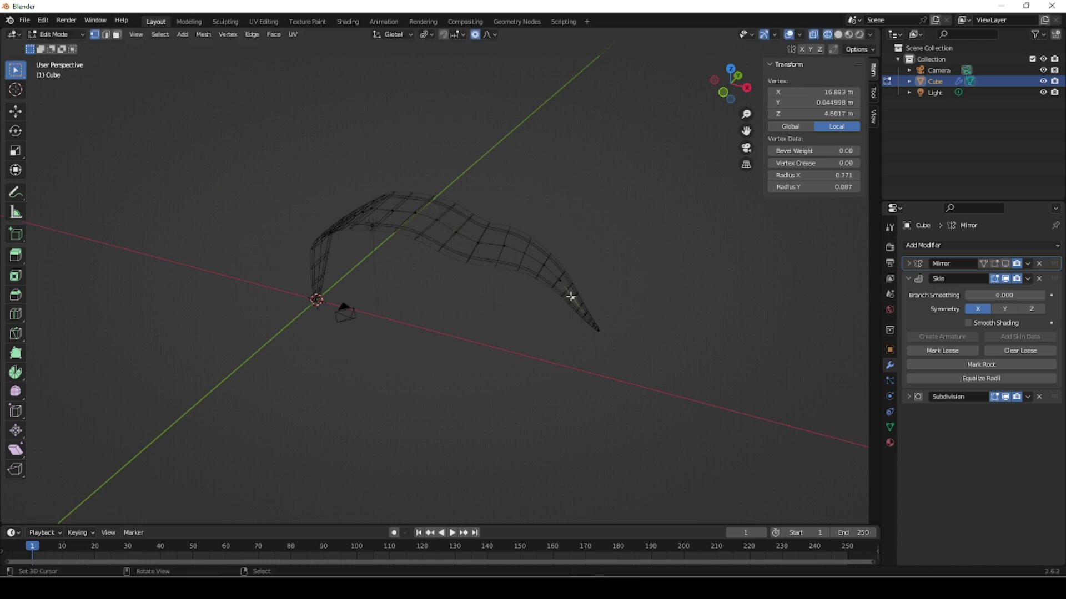
key("r")
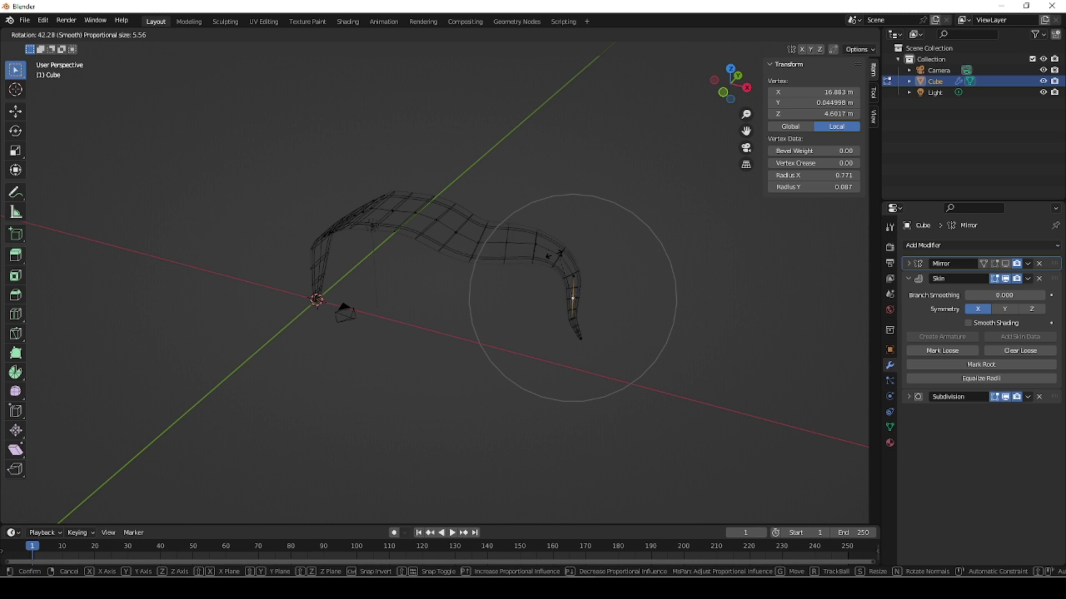
left_click(500, 302)
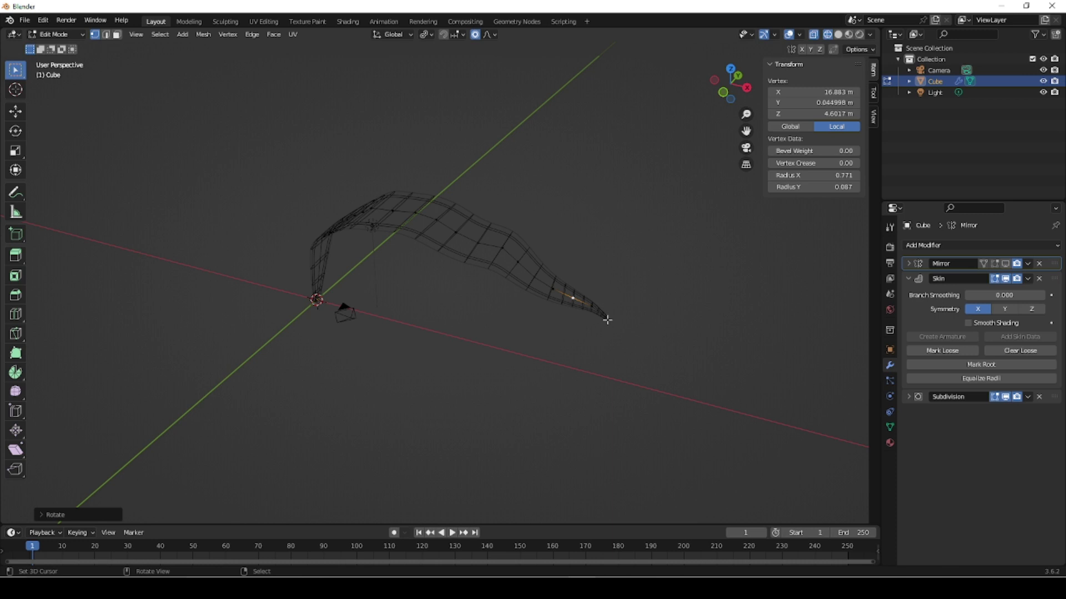
left_click(607, 321)
key("r")
key("Escape")
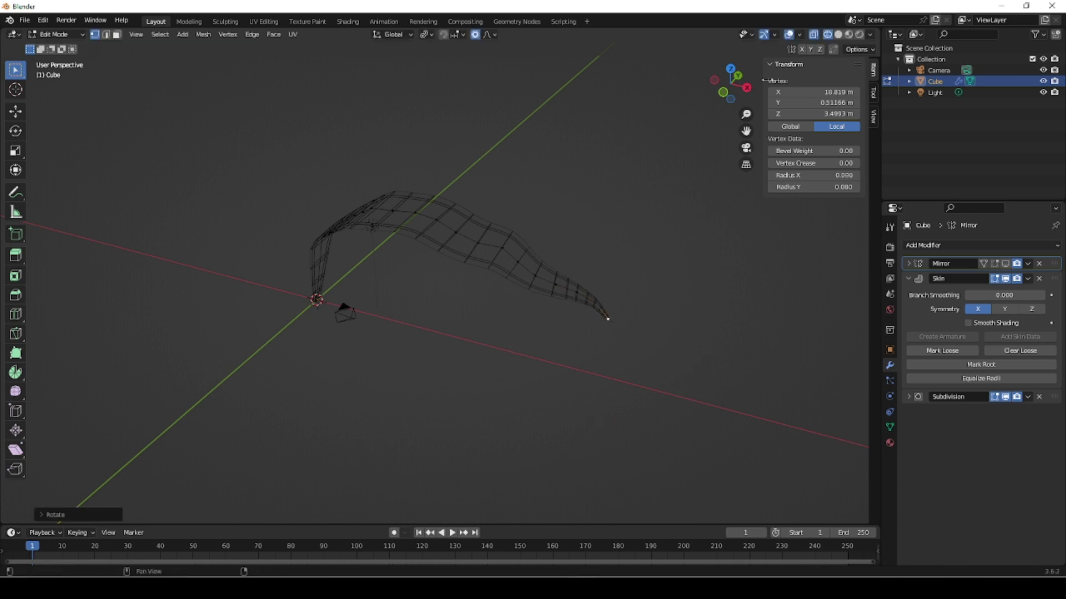
- Switch to solid shading, return to Object Mode and inspect the wavy leaf
left_click(838, 35)
mouse_move(449, 314)
middle_mouse_down()
mouse_move(576, 284)
mouse_move(654, 281)
mouse_move(685, 231)
mouse_move(649, 264)
mouse_move(500, 298)
mouse_move(352, 295)
mouse_move(332, 308)
mouse_move(316, 258)
mouse_move(483, 278)
mouse_move(558, 255)
mouse_move(553, 289)
mouse_move(361, 301)
mouse_move(440, 245)
mouse_move(481, 287)
mouse_move(423, 303)
middle_mouse_up()
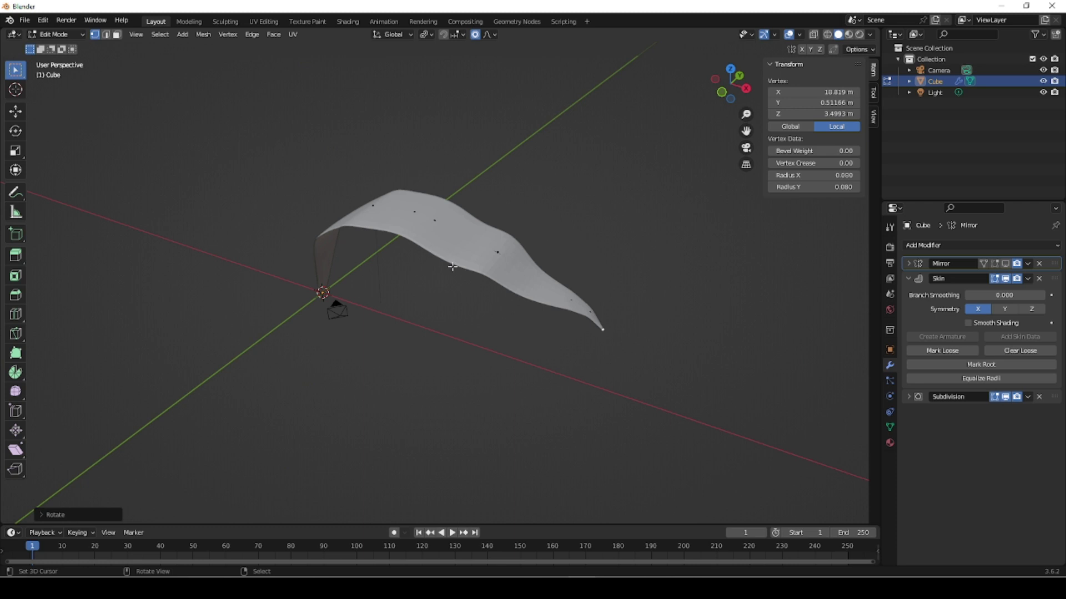
key("Tab")
middle_click_drag(395, 344, 422, 338)
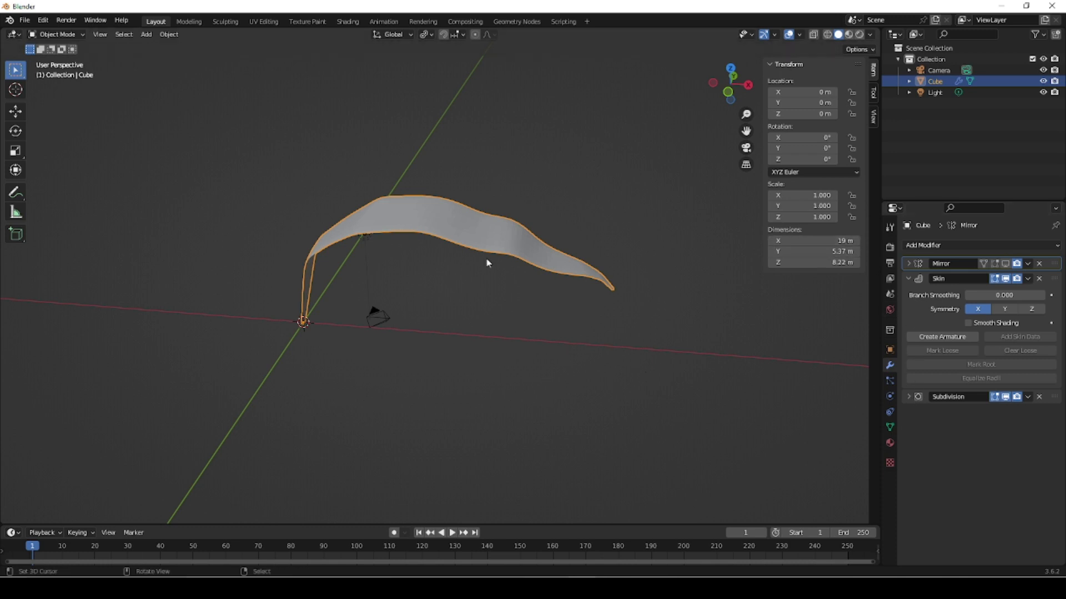
- Delete the leaf and add a new single-vertex mesh at the world origin
key("Delete")
middle_click_drag(616, 333, 513, 332)
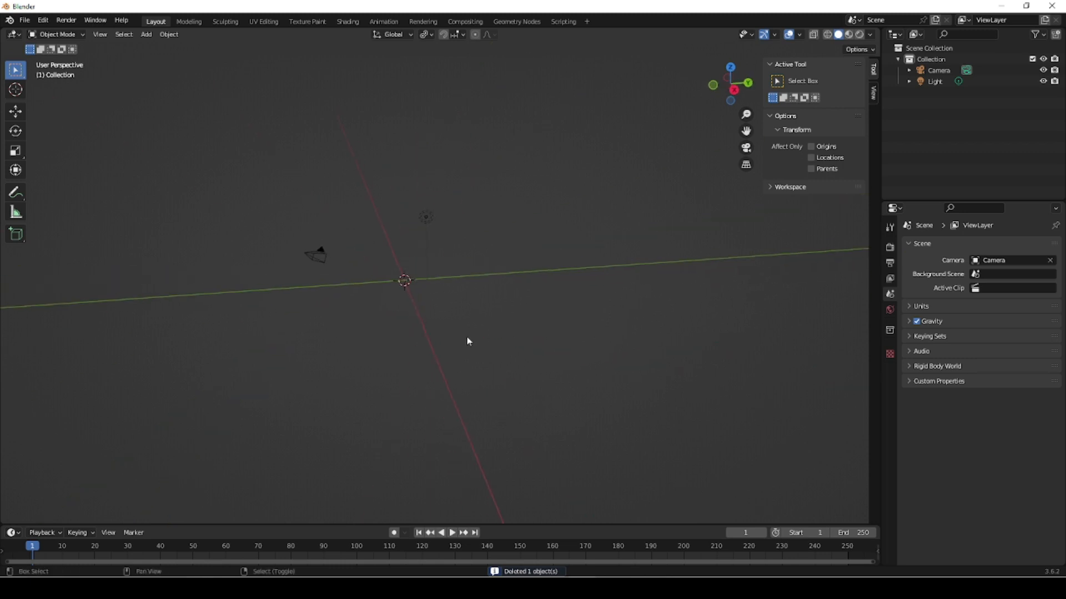
key("shift+a")
mouse_move(442, 339)
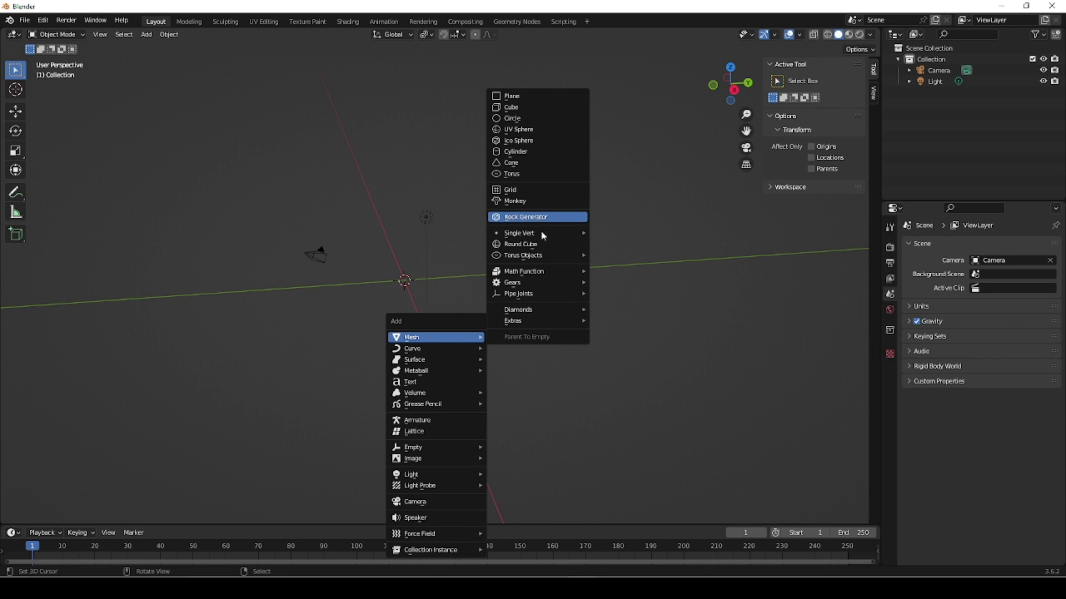
mouse_move(541, 233)
left_click(617, 236)
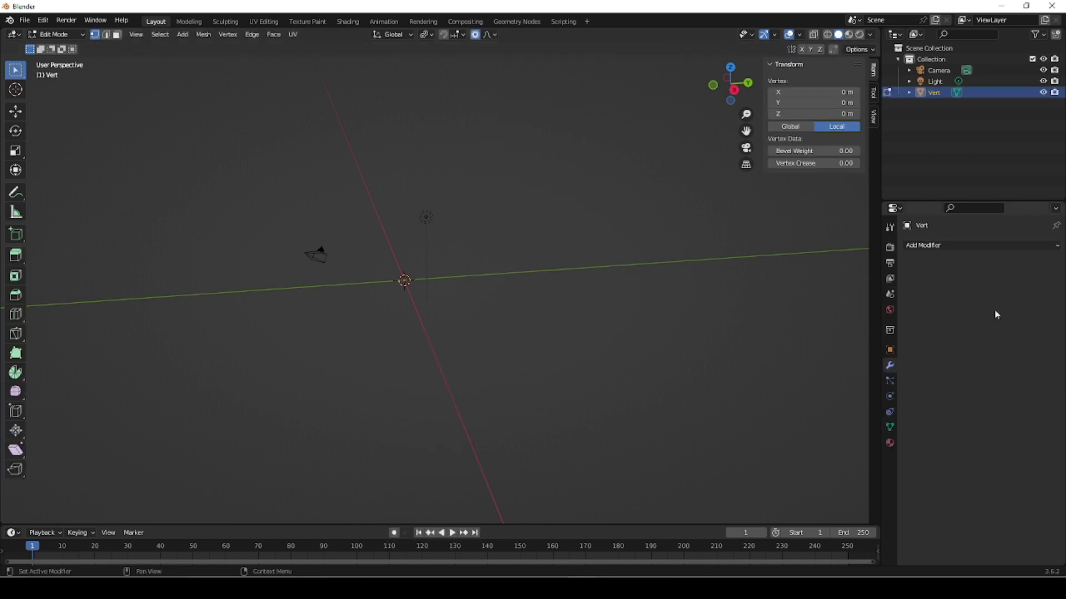
- Add a Skin modifier to the single-vertex mesh
left_click(996, 246)
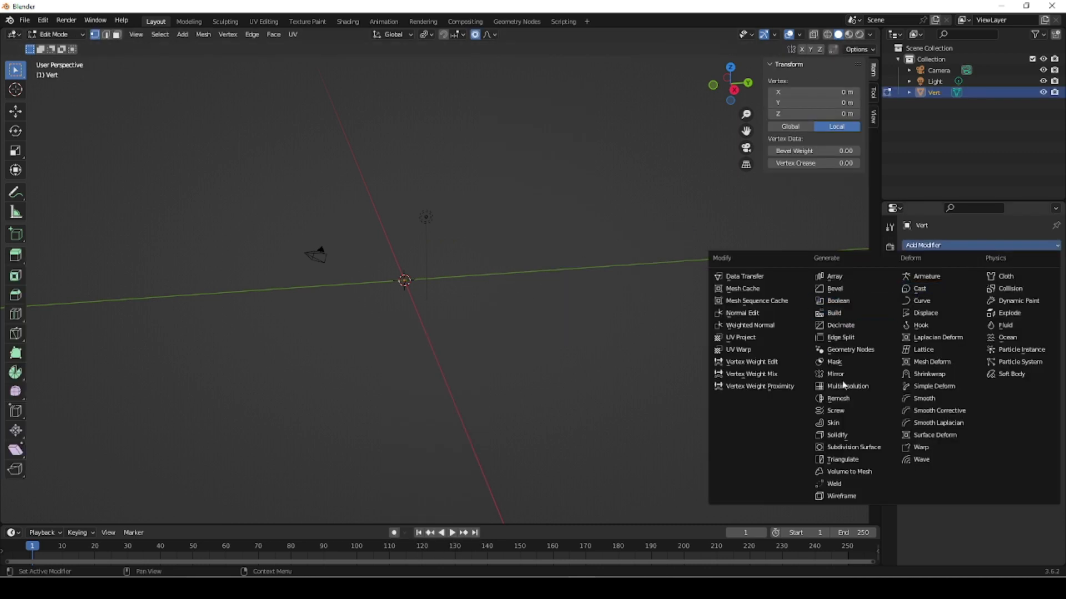
left_click(833, 423)
scroll(408, 280, "up", 3)
middle_click_drag(409, 281, 402, 335)
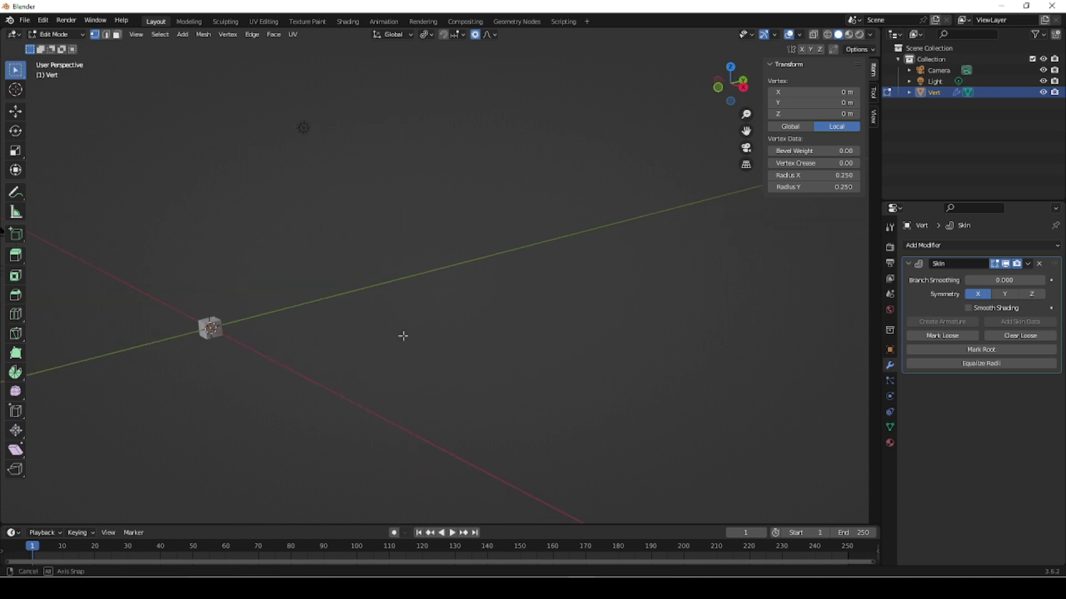
middle_click_drag(266, 361, 421, 349)
scroll(383, 340, "up", 2)
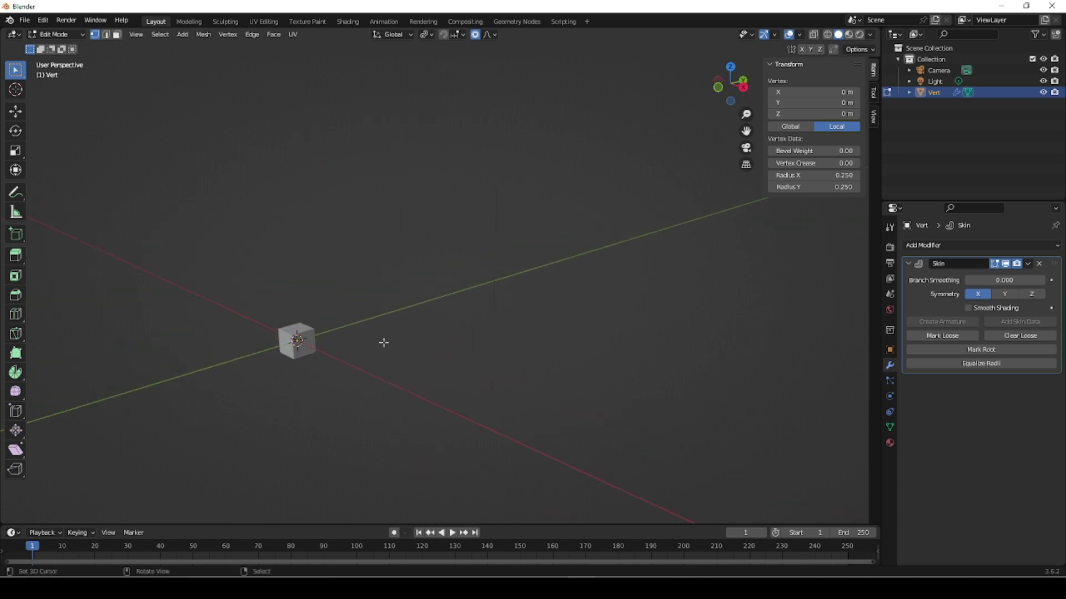
- Set the vertex's skin Radius X and Radius Y to 0.5
left_click(832, 175)
type("0.5")
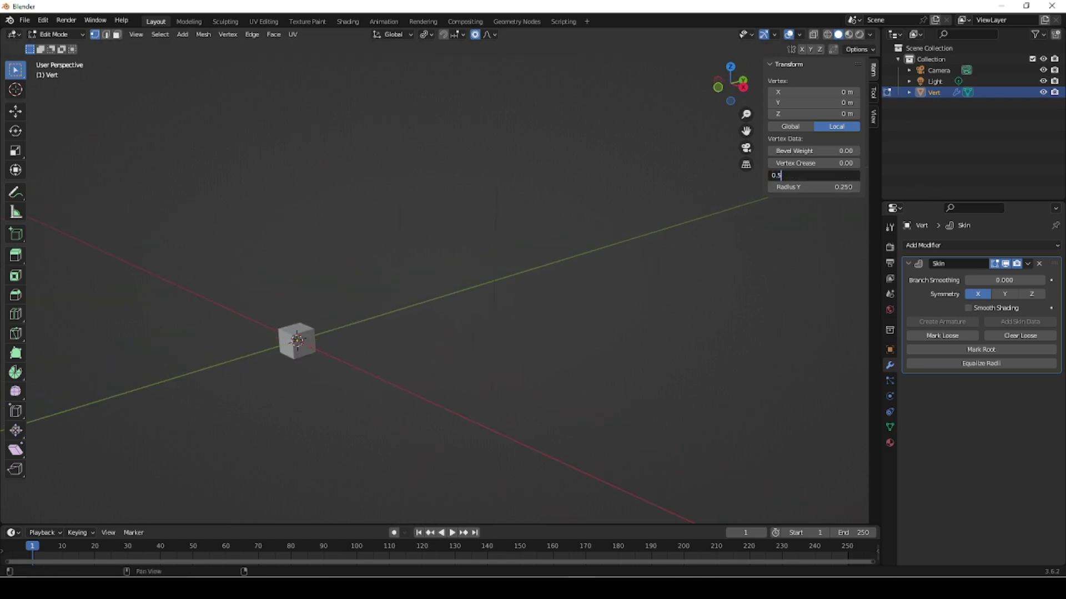
key("Return")
left_click(833, 187)
type("0.5")
key("Return")
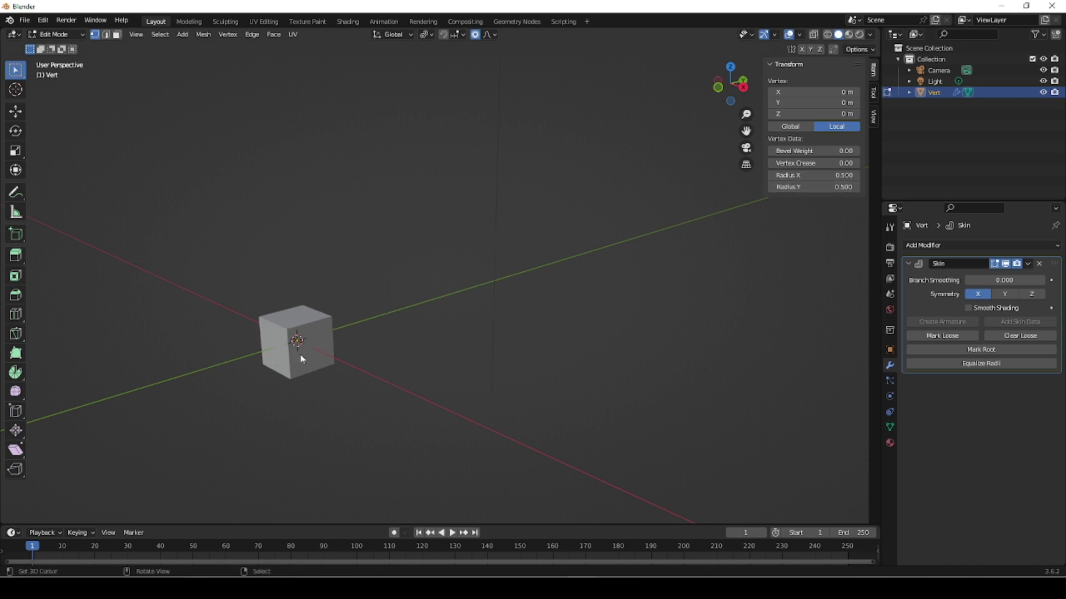
- Add a Subdivision Surface modifier with viewport level 2 and switch the viewport to wireframe shading
left_click(943, 245)
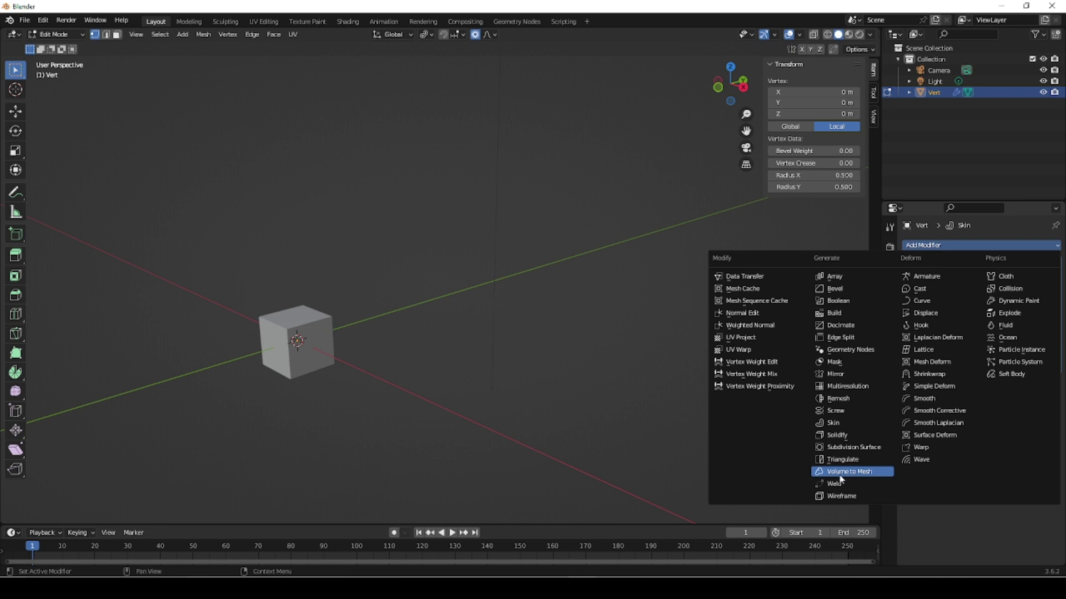
left_click(850, 448)
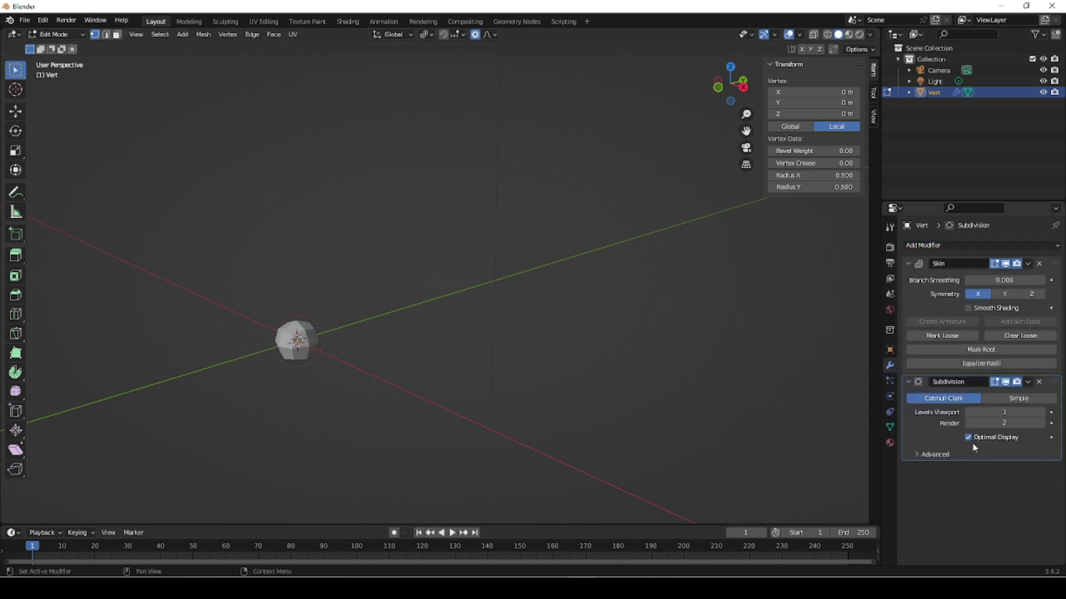
left_click(1042, 412)
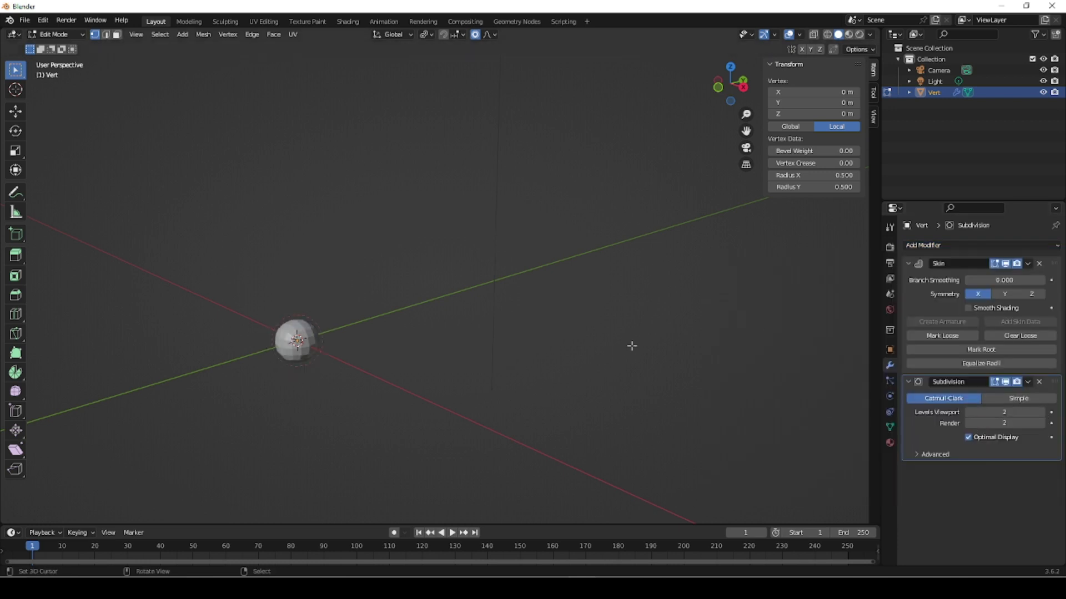
left_click(826, 35)
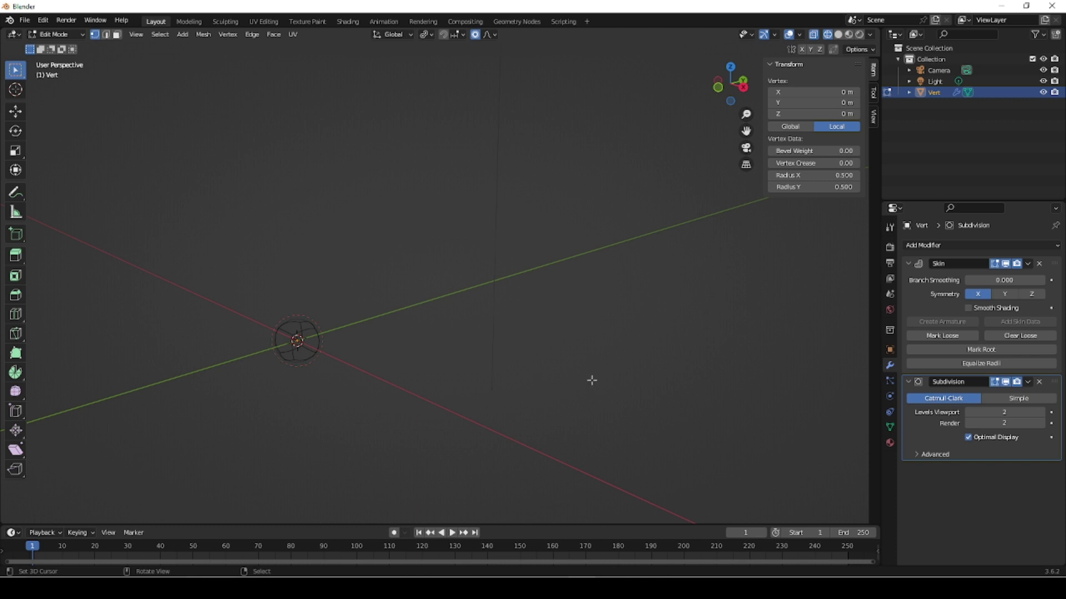
- Extrude the vertex upward along Z by about 4 m to form the torso
key("Tab")
key("Tab")
key("e")
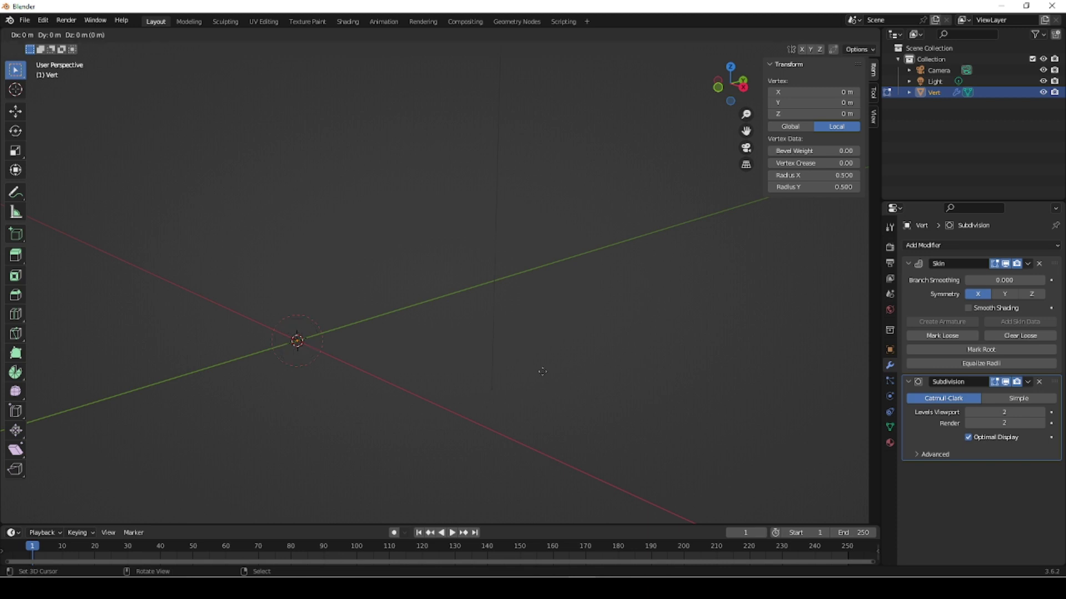
key("z")
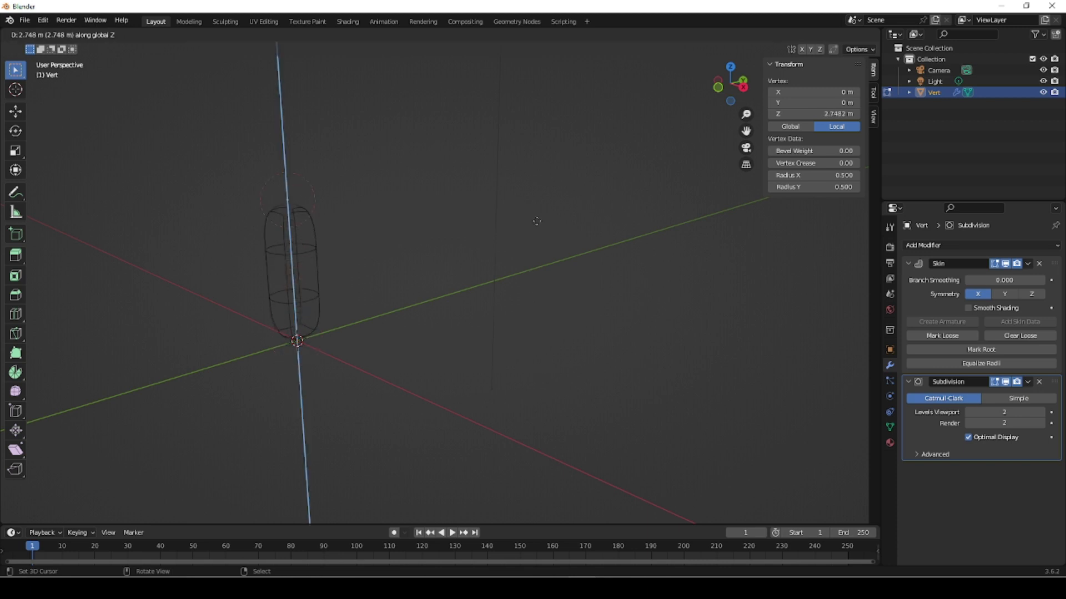
left_click(545, 162)
- Delete the light and the camera from the scene in Object Mode
key("KP_1")
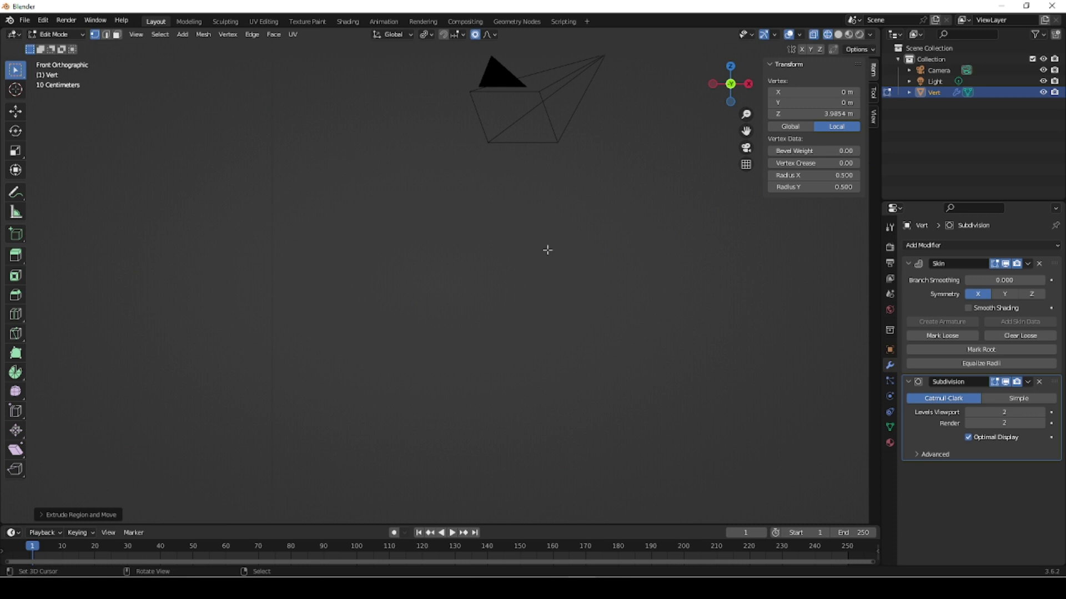
scroll(381, 360, "down", 6)
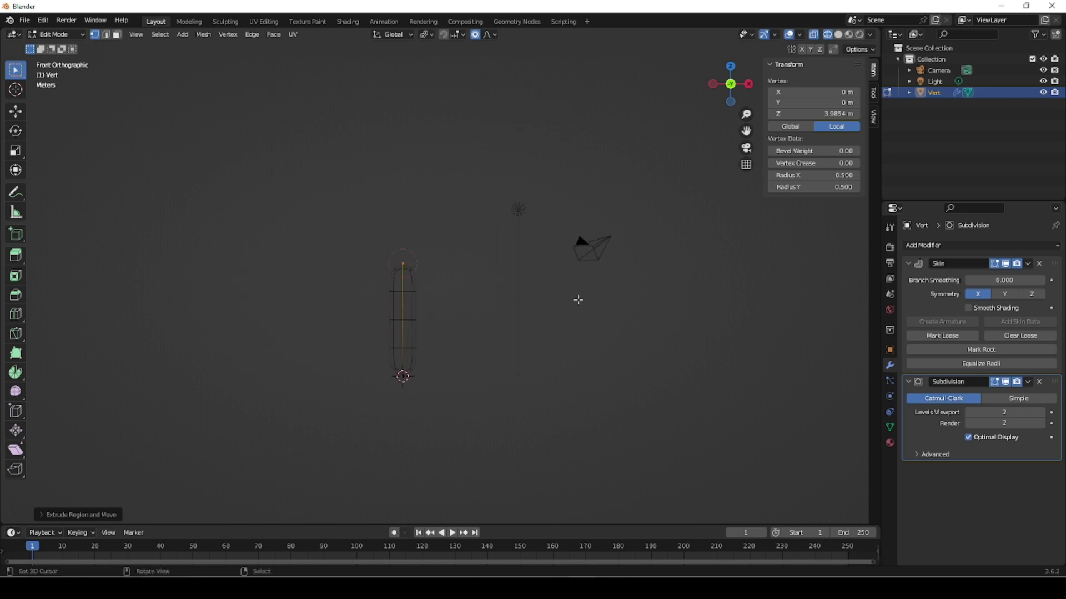
key("Tab")
left_click(599, 242)
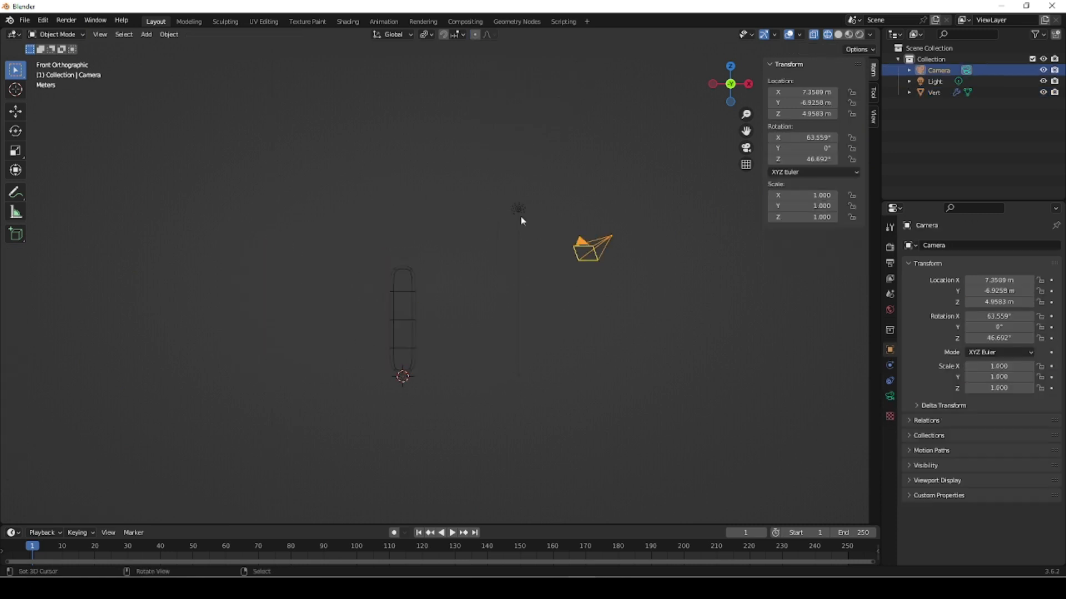
left_click(518, 212)
key("Delete")
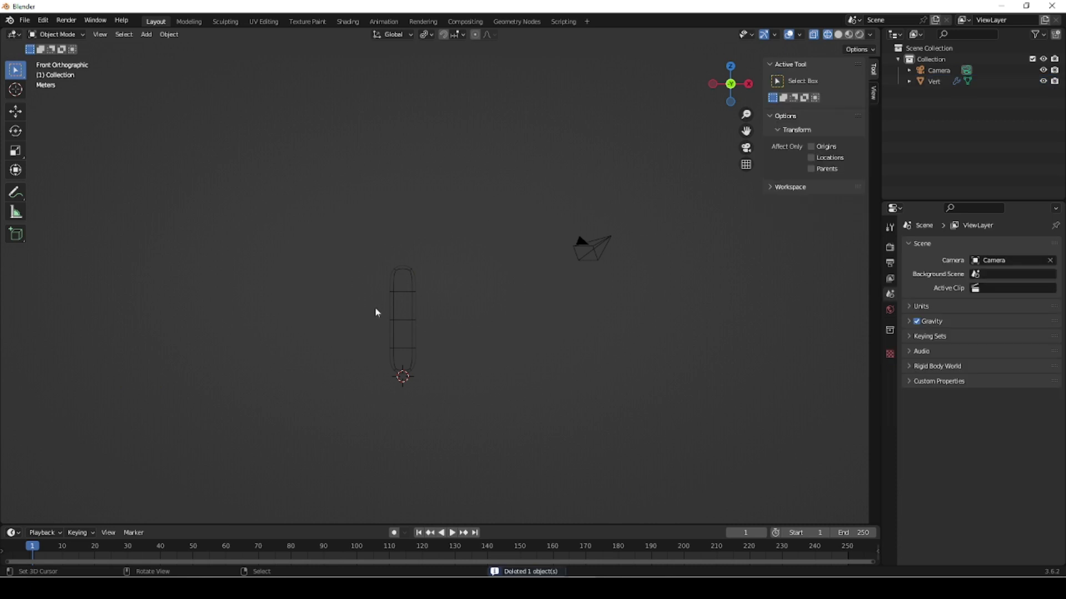
left_click(597, 247)
key("Delete")
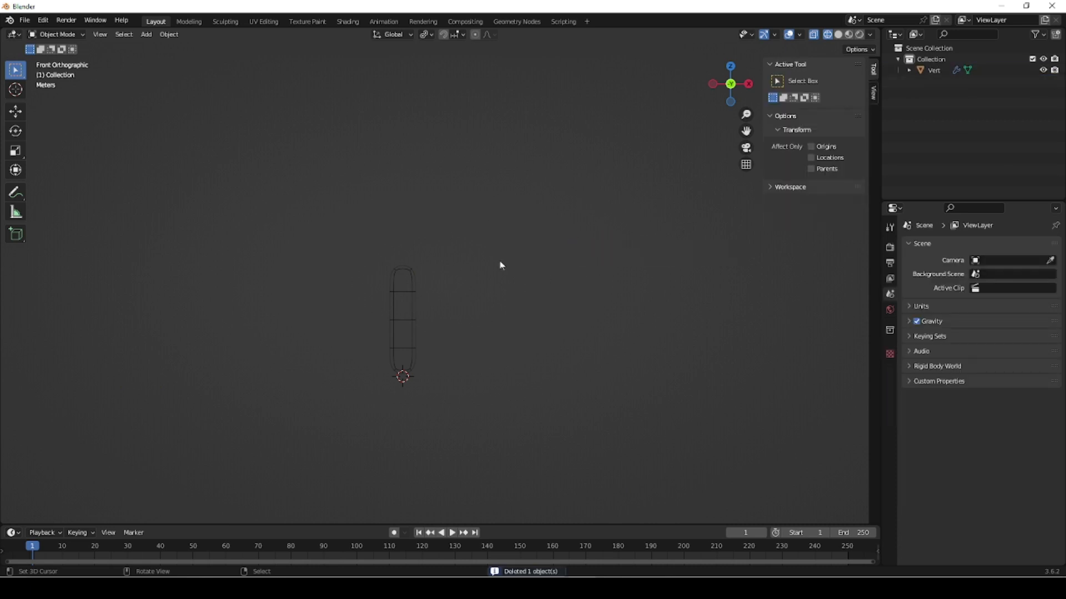
- Extrude the torso's top vertex sideways to about X 1.29 m, and again down to about X 1.98 m, Z 2.43 m
left_click(405, 319)
key("Tab")
scroll(405, 271, "up", 4)
middle_click_drag(438, 318, 532, 337, "shift")
scroll(515, 316, "up", 3)
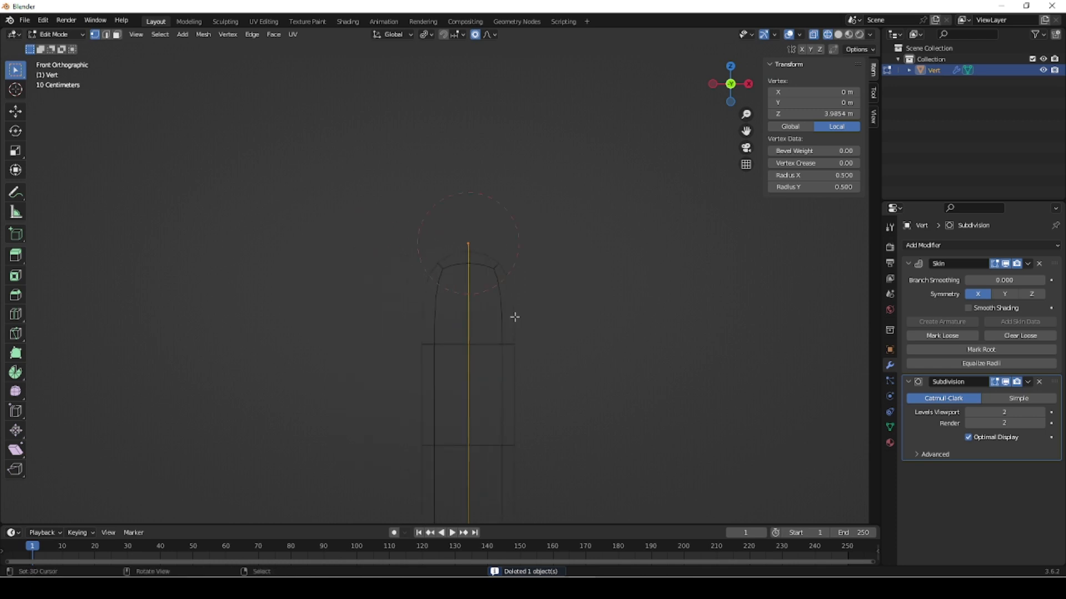
scroll(510, 316, "down", 3)
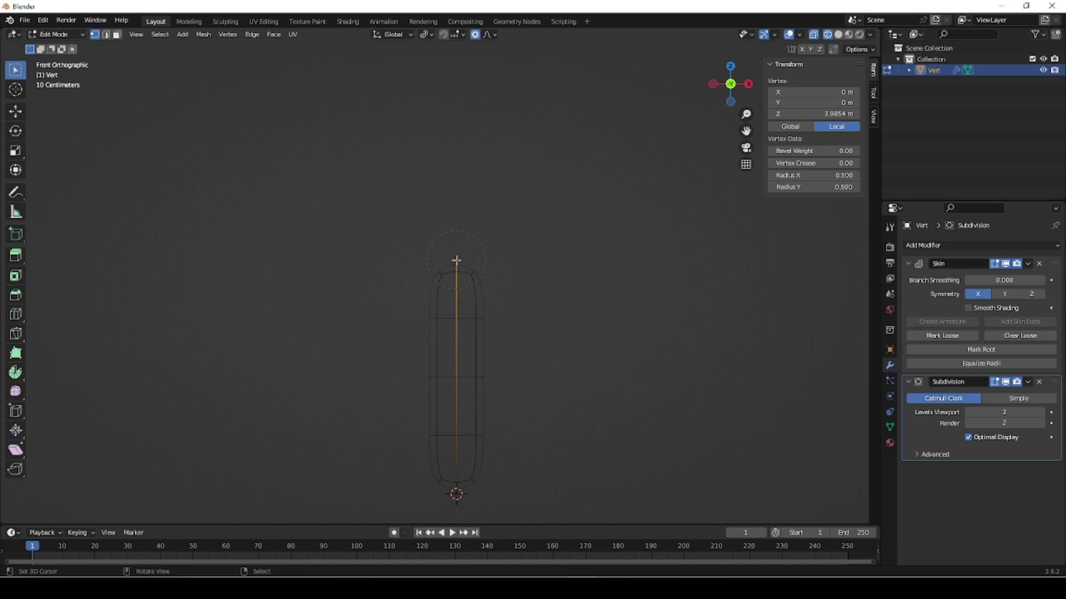
key("e")
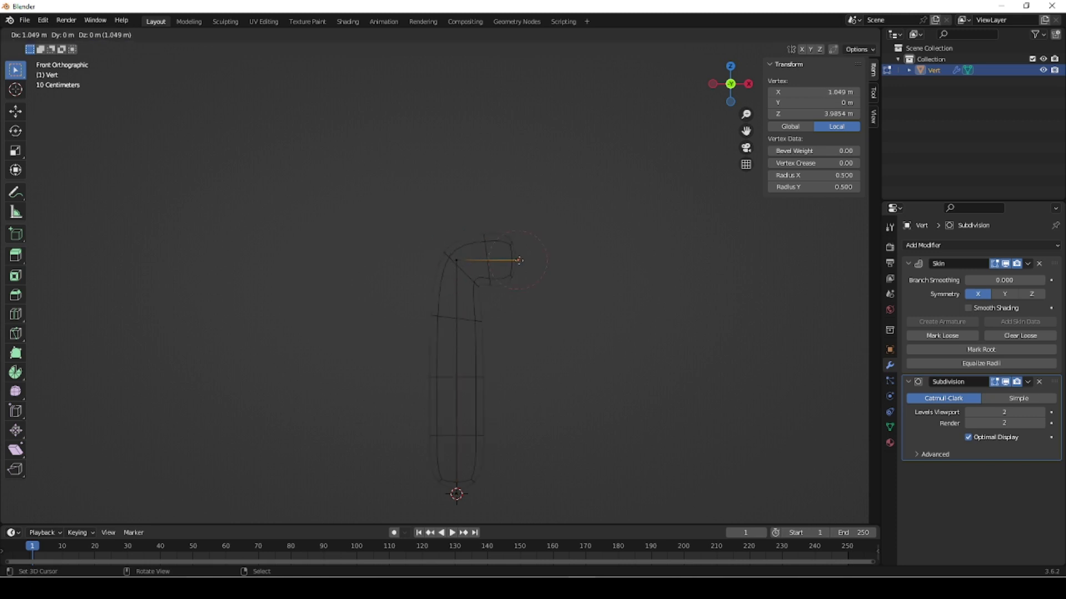
left_click(532, 262)
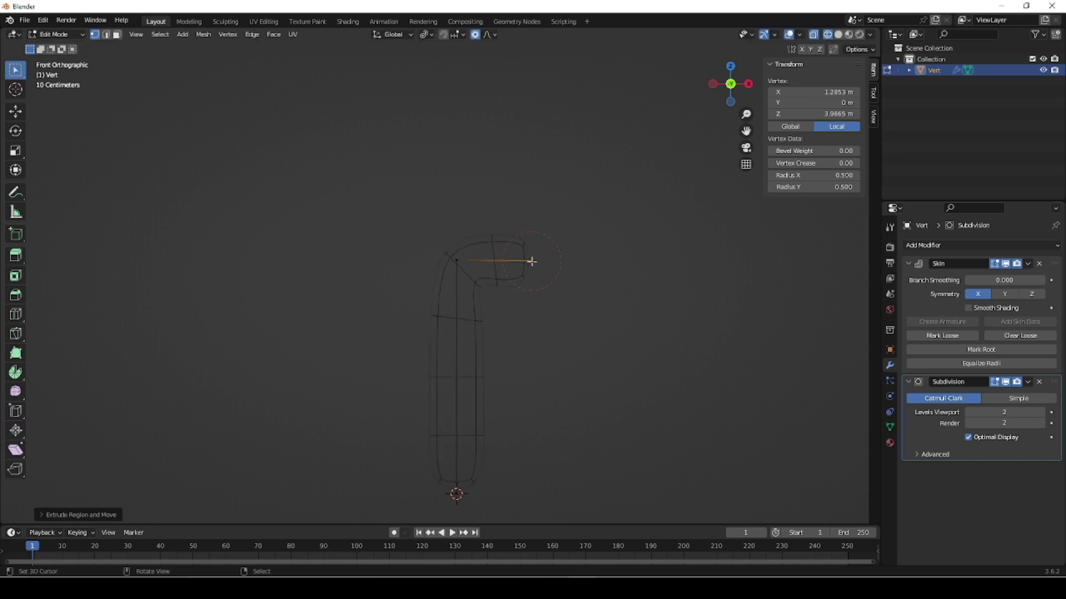
key("e")
left_click(572, 352)
scroll(571, 377, "down", 3)
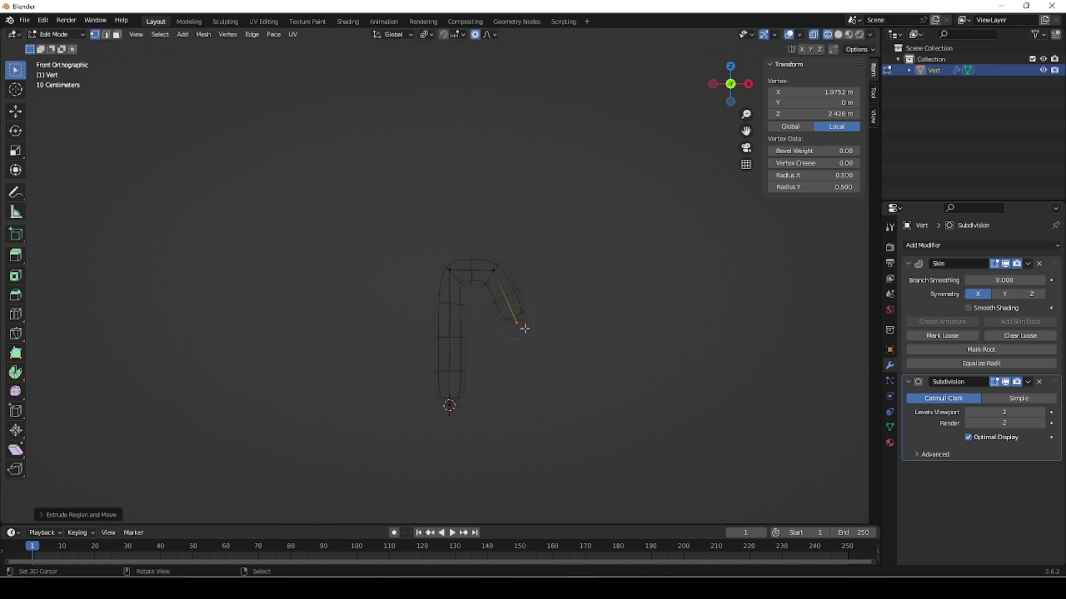
- With proportional editing off, move the arm's end vertex to about X 2.19 m, Z 0.78 m and extrude a forearm to about Z -2.59 m
key("g")
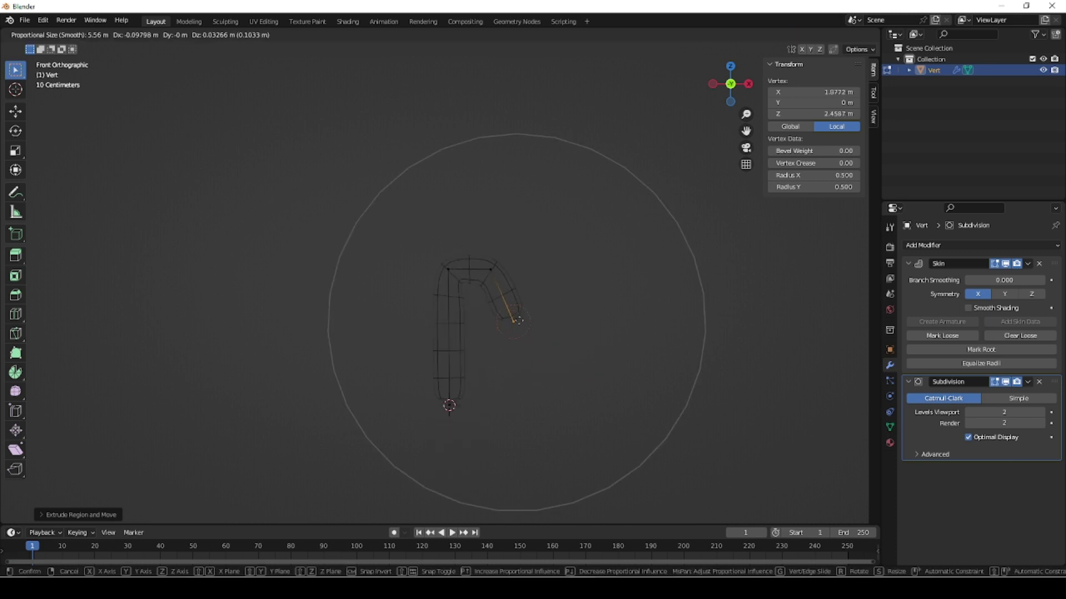
left_click(524, 326)
left_click(475, 35)
key("g")
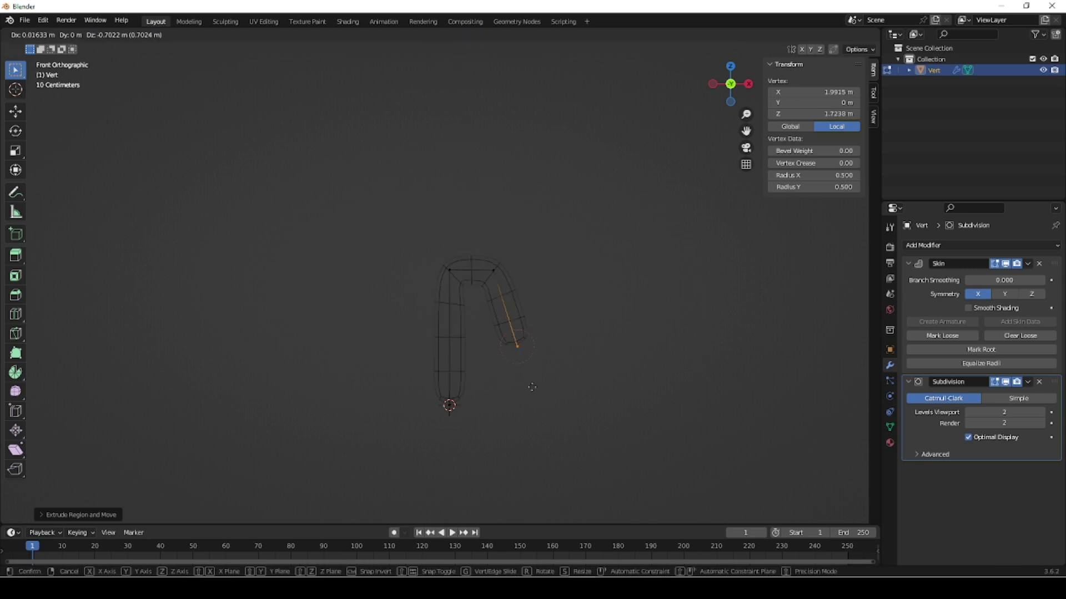
left_click(536, 403)
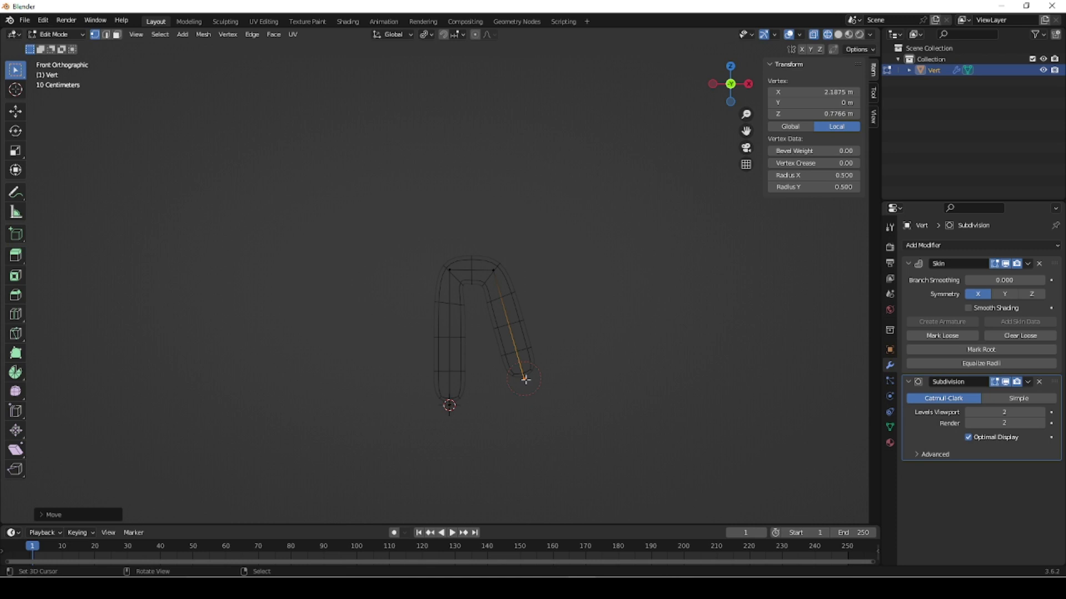
key("e")
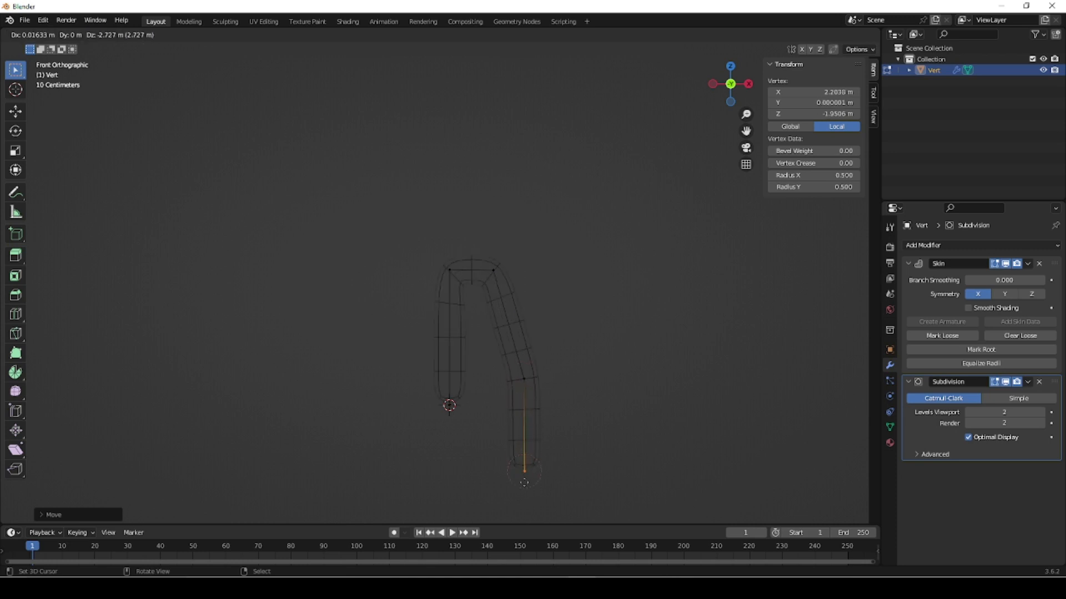
left_click(524, 492)
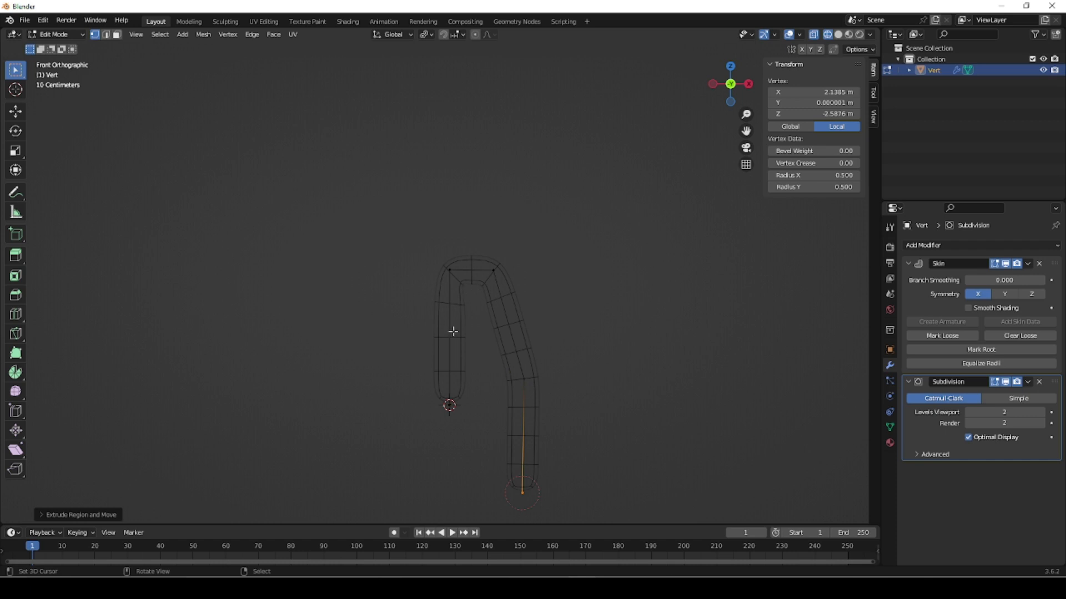
- Add a Mirror modifier on the X axis and place it first in the stack, above Skin
left_click(1008, 246)
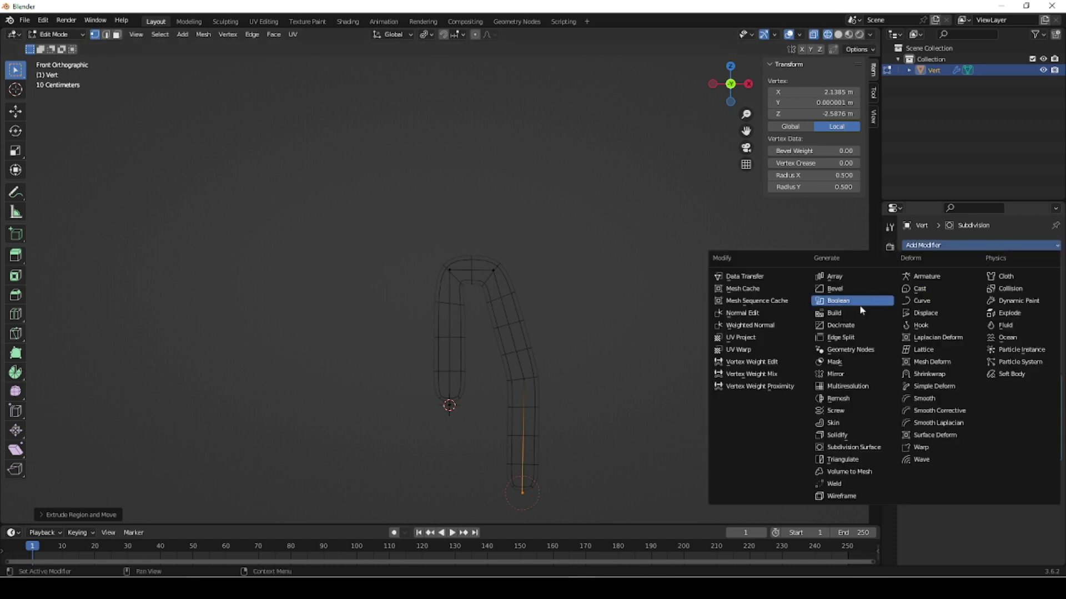
left_click(851, 374)
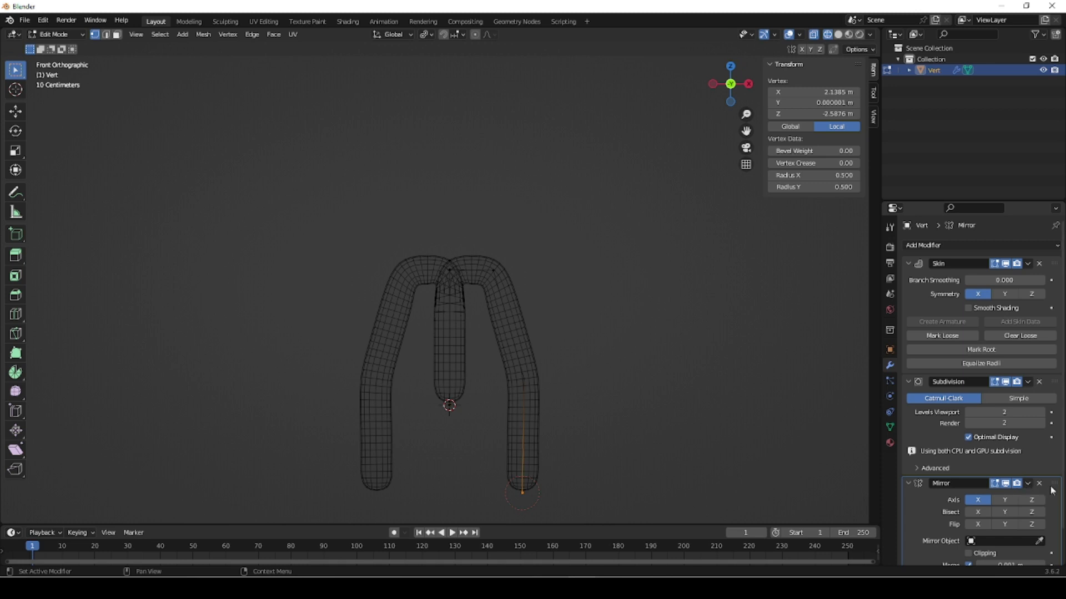
left_click_drag(1052, 490, 1038, 264)
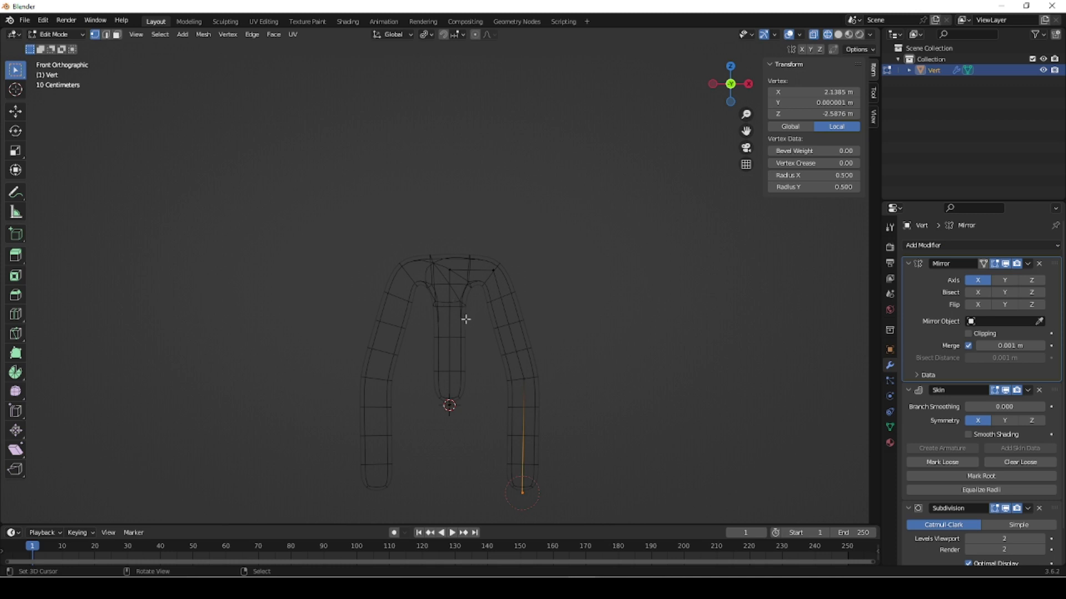
- Extrude the torso's top centre vertex straight up along Z to form the neck and head
middle_click_drag(602, 405, 562, 397)
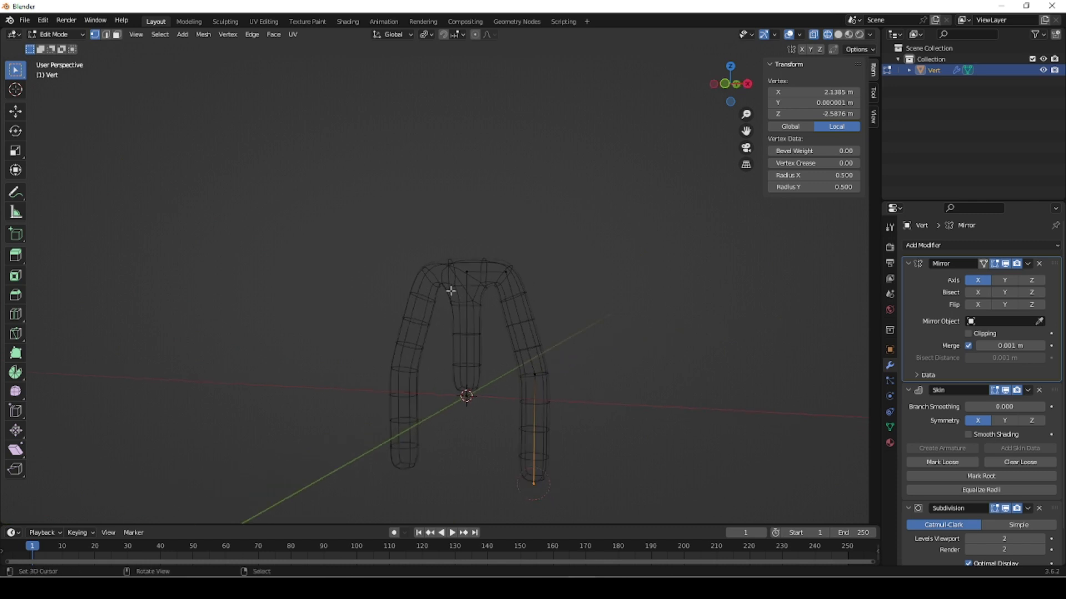
left_click(467, 271)
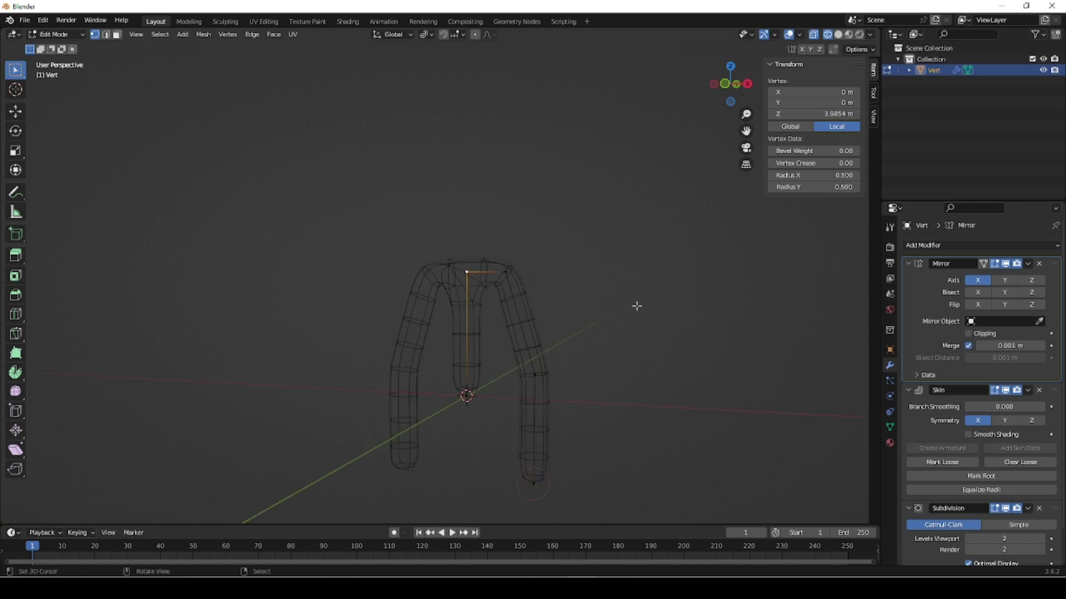
key("e")
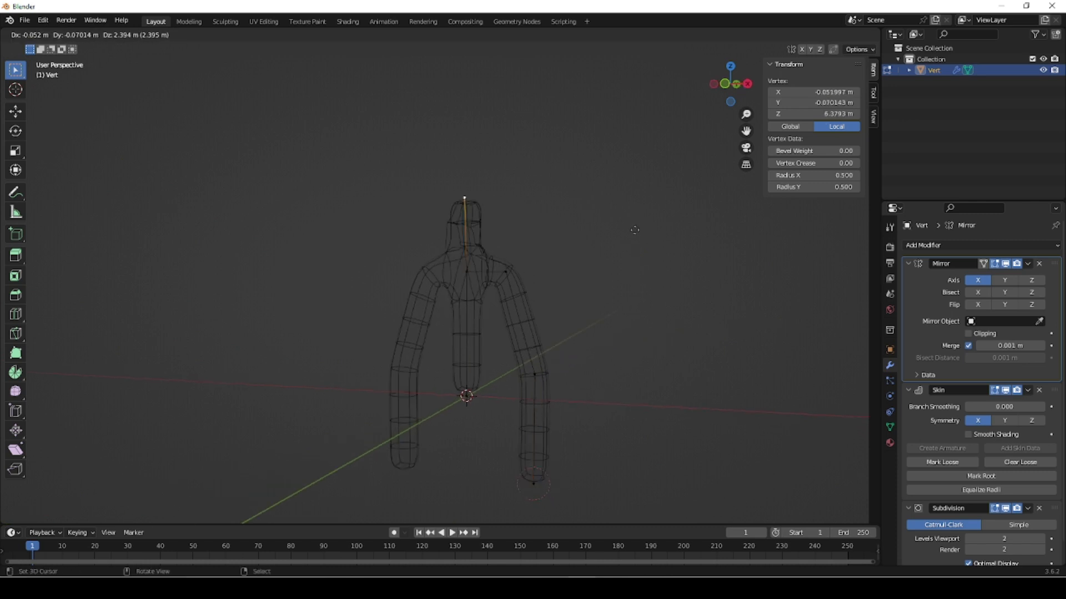
key("z")
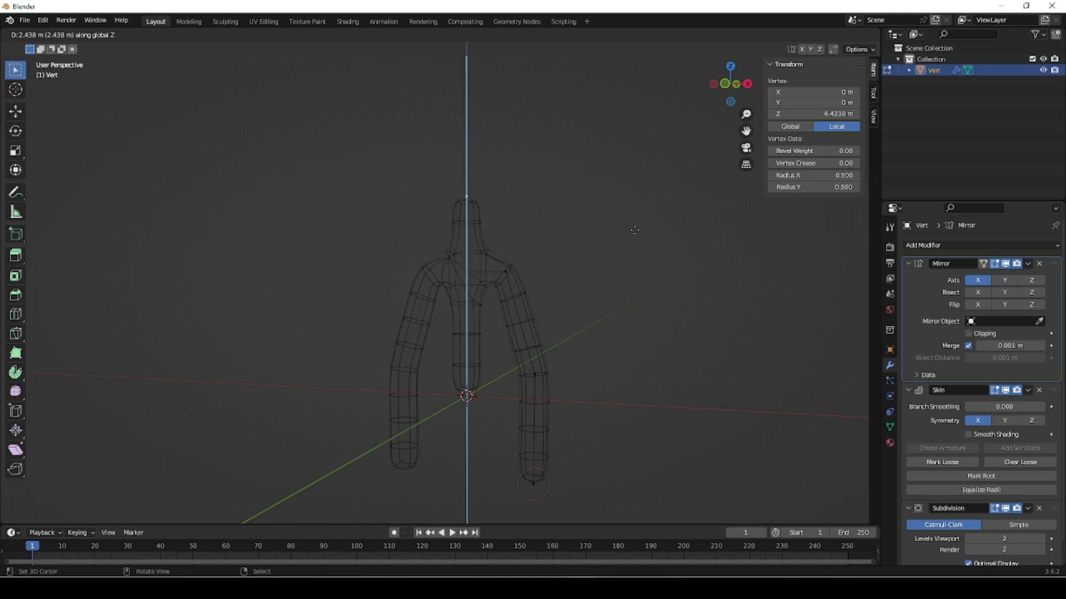
left_click(633, 241)
- In front view, extrude the torso's bottom vertex outward and down to about X 0.93 m, Z -1.17 m for the hip
middle_click_drag(526, 290, 516, 340)
left_click(451, 364)
scroll(466, 383, "down", 3)
key("KP_1")
scroll(451, 343, "up", 3)
middle_click_drag(483, 408, 429, 276, "shift")
key("e")
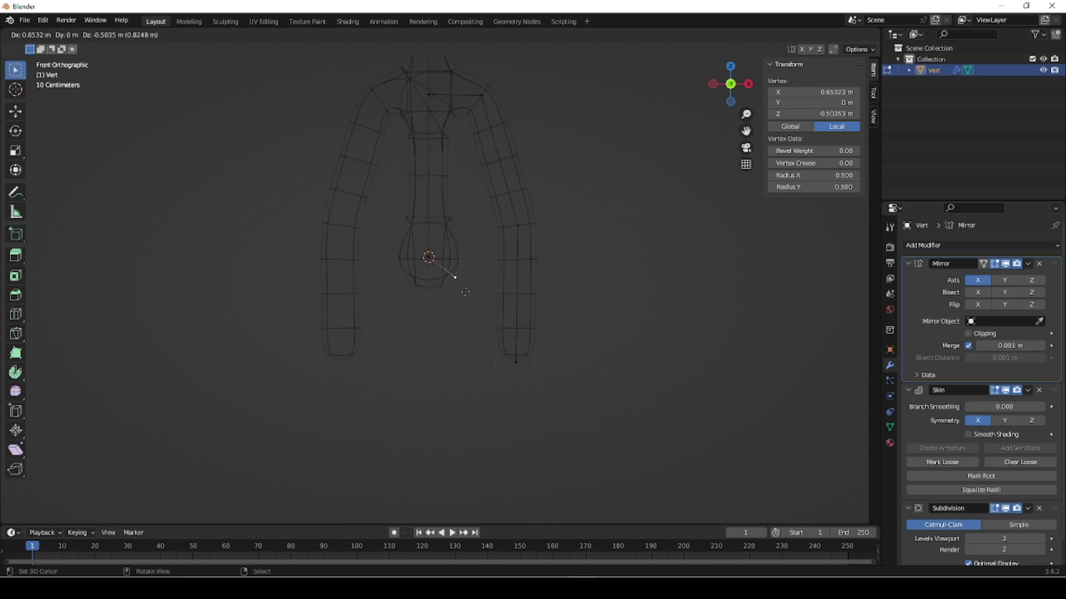
left_click(469, 304)
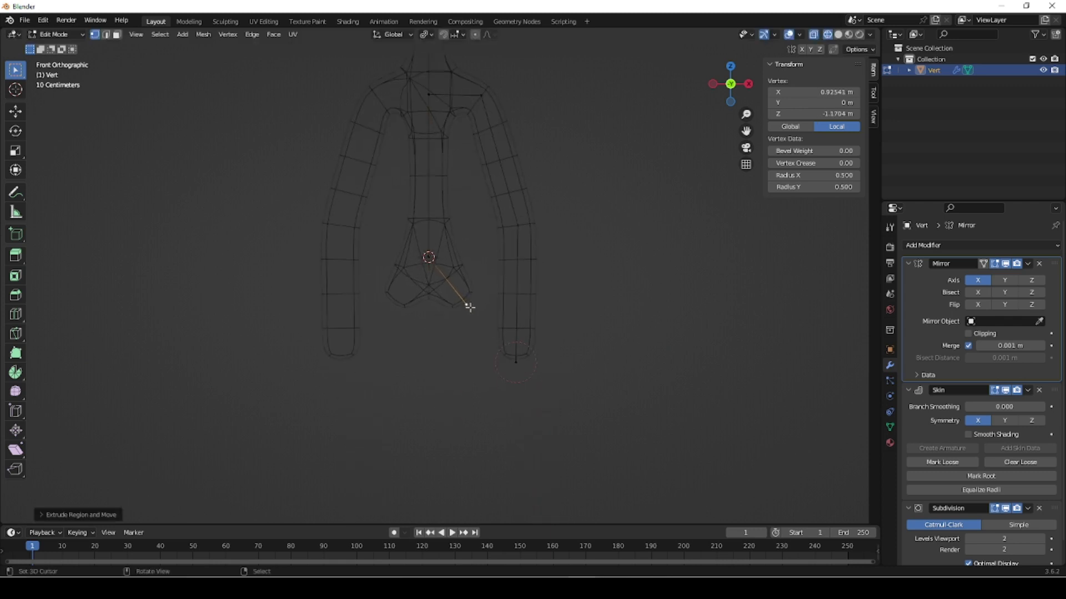
- Extrude the leg down from the hip, with a knee at about X 1.05 m, Z -4.95 m and its end at about X 1.02 m, Z -10.66 m
key("e")
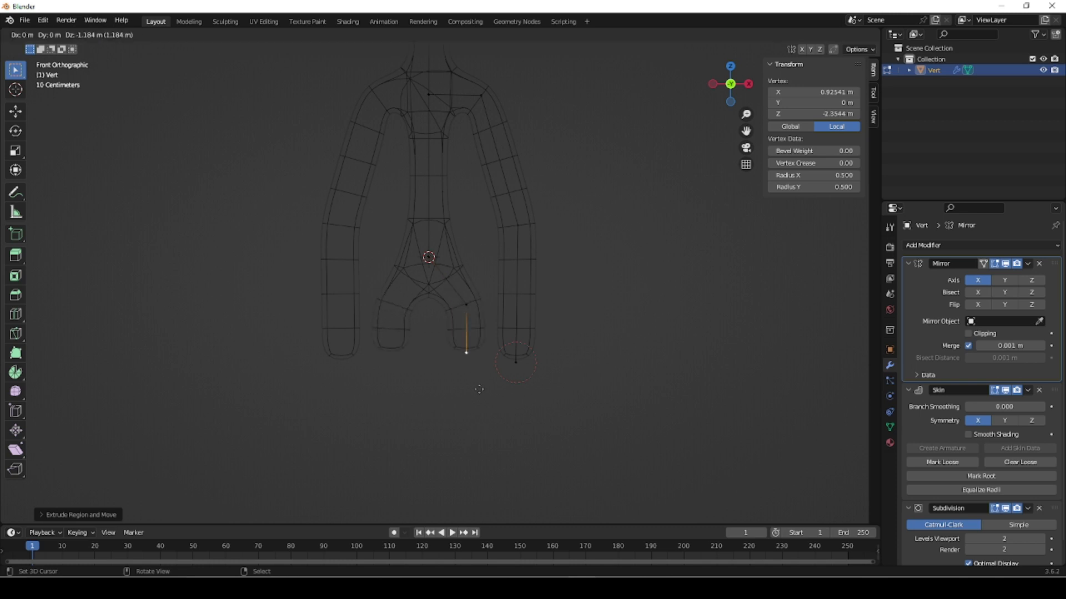
left_click(480, 458)
scroll(522, 441, "down", 4)
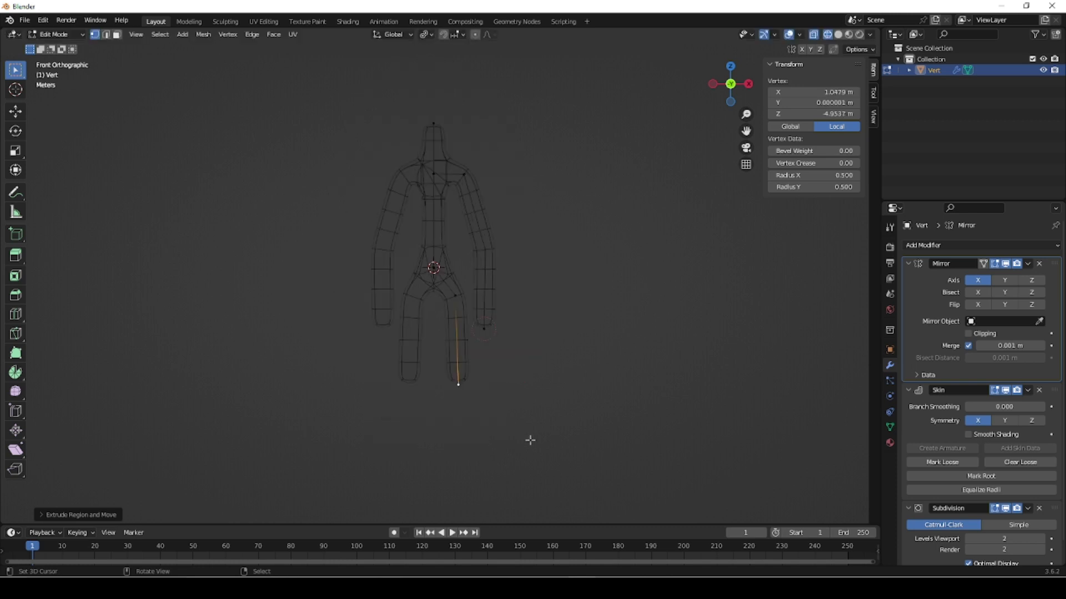
key("e")
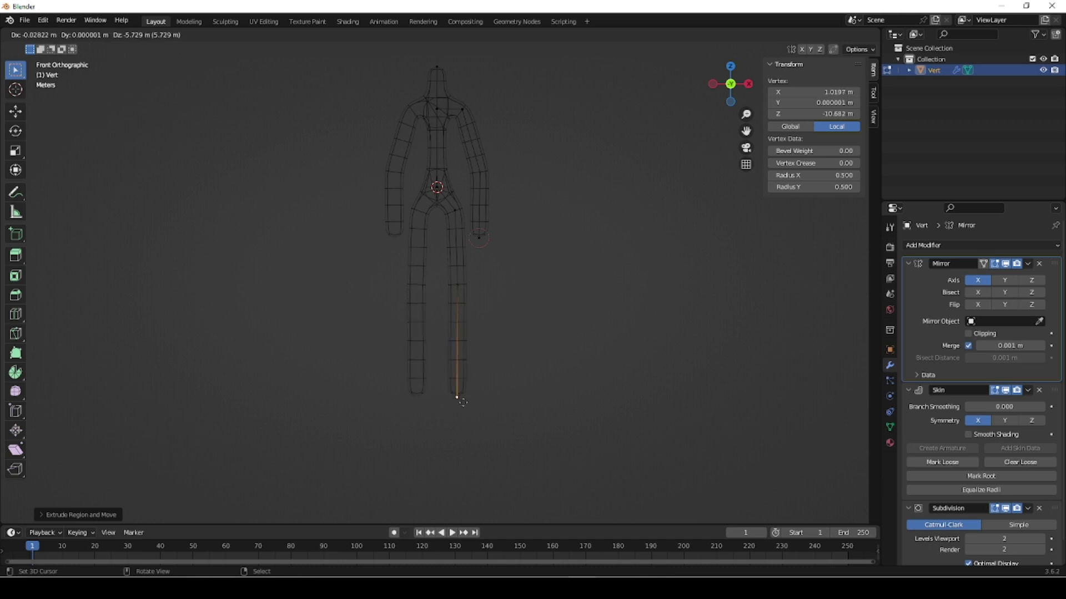
left_click(462, 402)
middle_click_drag(462, 400, 527, 366)
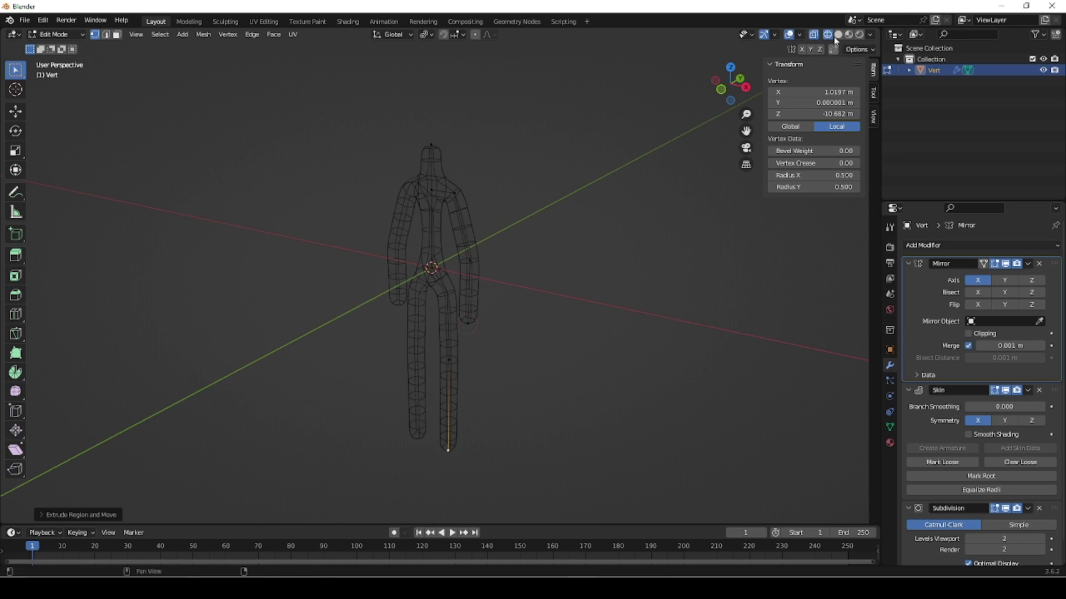
- Check the complete figure in solid shading, then return to wireframe
left_click(838, 34)
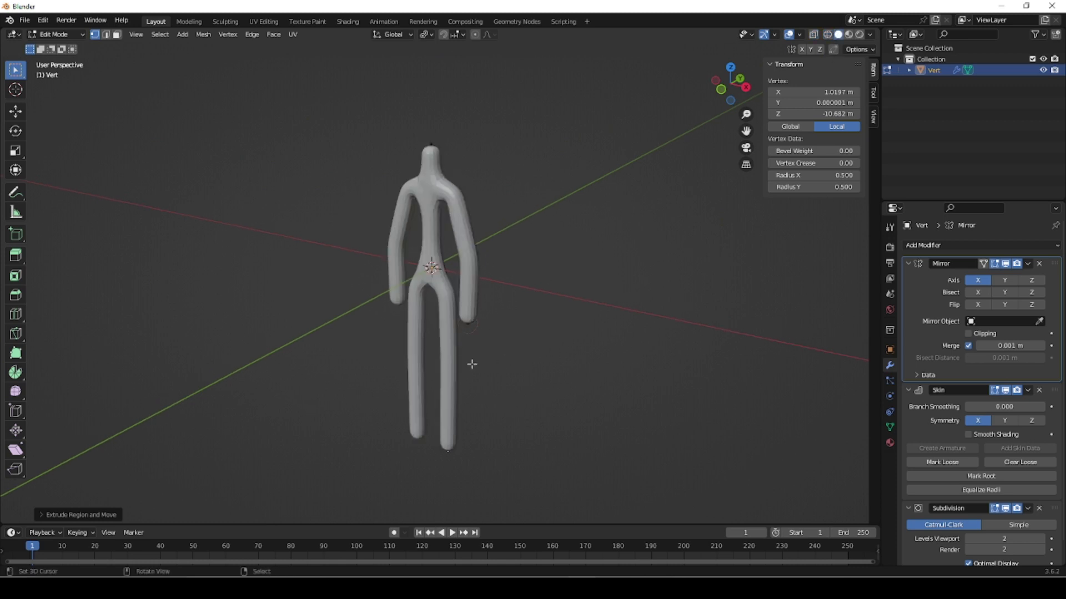
key("a")
key("ctrl+z")
left_click(827, 34)
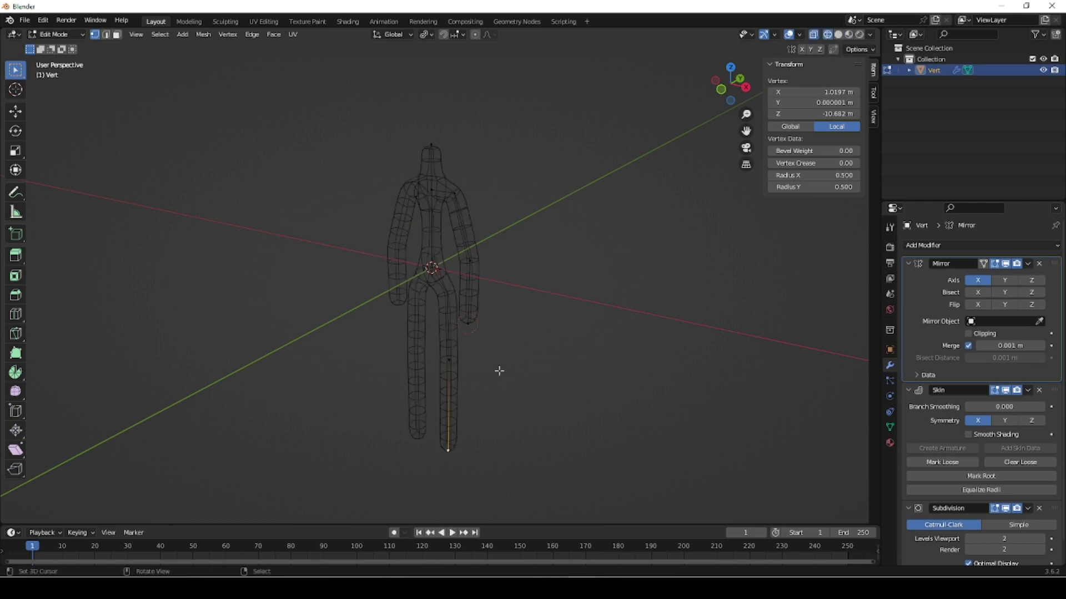
- Mark the pelvis vertex at the origin as the Skin root, with the Mirror and Subdivision modifier settings collapsed
left_click(431, 268)
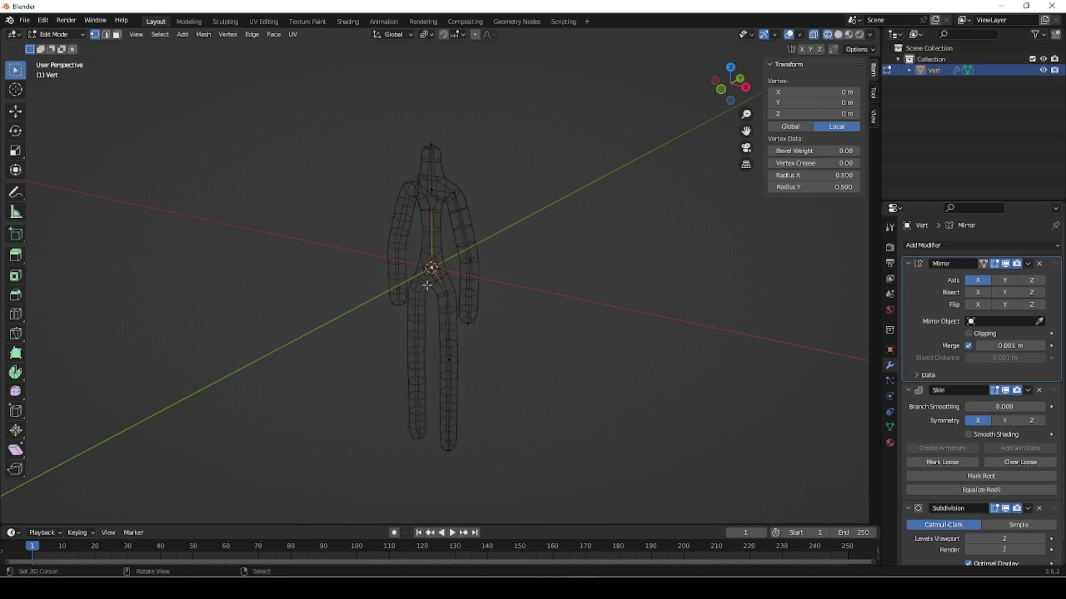
left_click(908, 263)
left_click(909, 397)
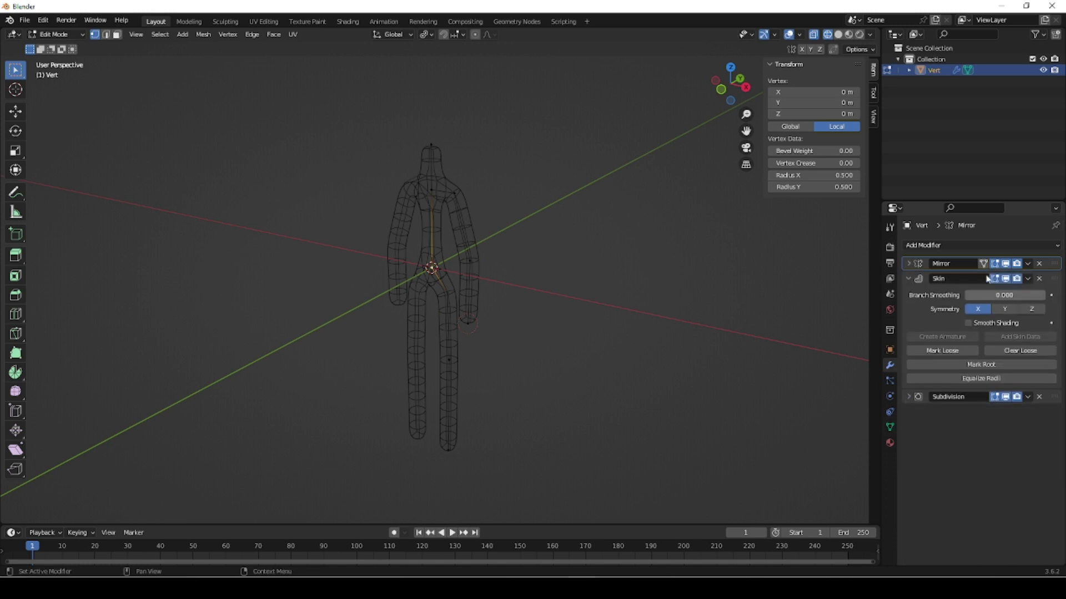
left_click(977, 365)
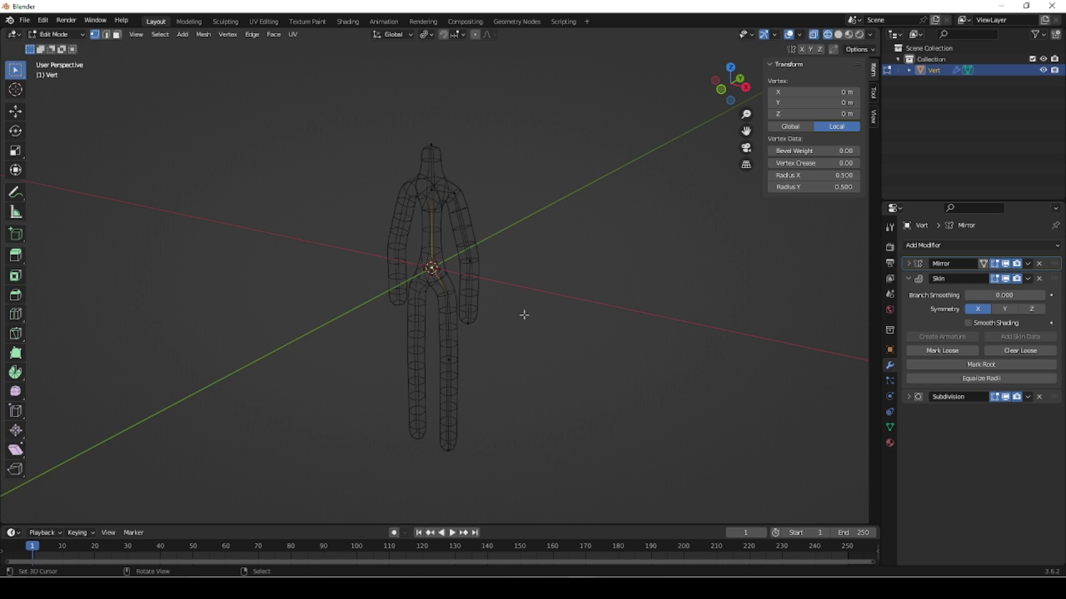
- Examine the joined shoulder area closely in solid shading and switch back to wireframe
scroll(443, 176, "up", 3)
middle_click_drag(453, 203, 486, 305, "shift")
middle_click_drag(497, 300, 533, 295)
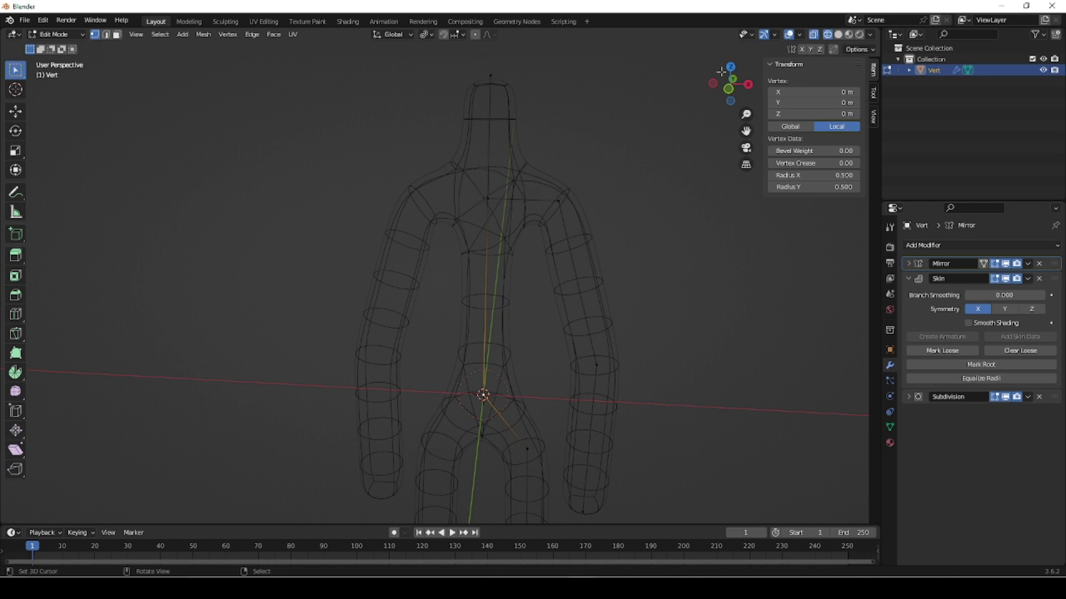
left_click(838, 34)
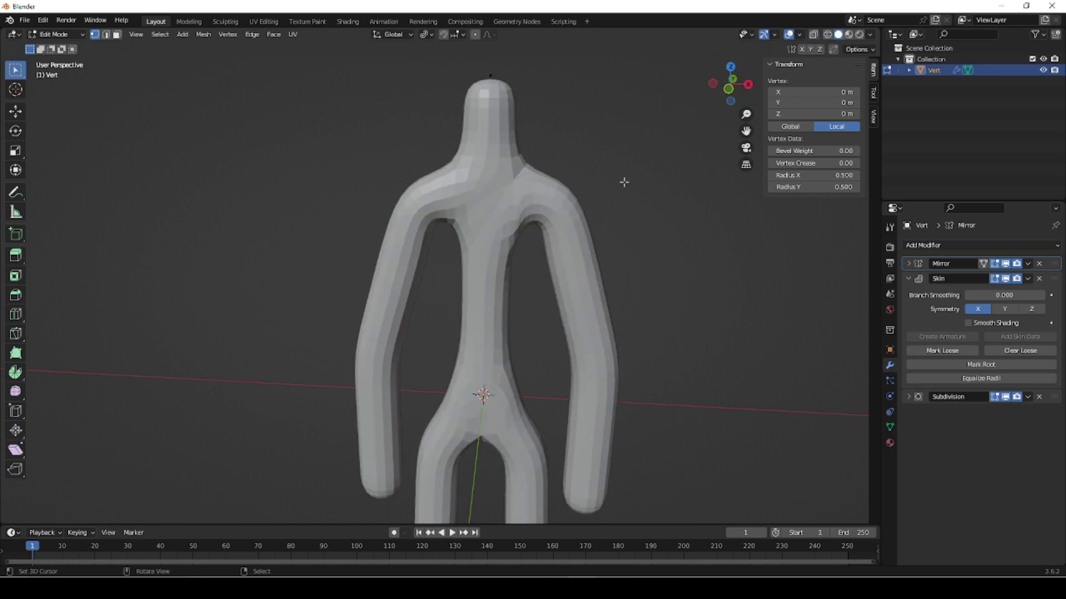
left_click(828, 35)
- Examine the chest and shoulder topology in Object Mode with X-ray off and on, then return to Edit Mode with X-ray on
key("Tab")
middle_click_drag(572, 226, 517, 268)
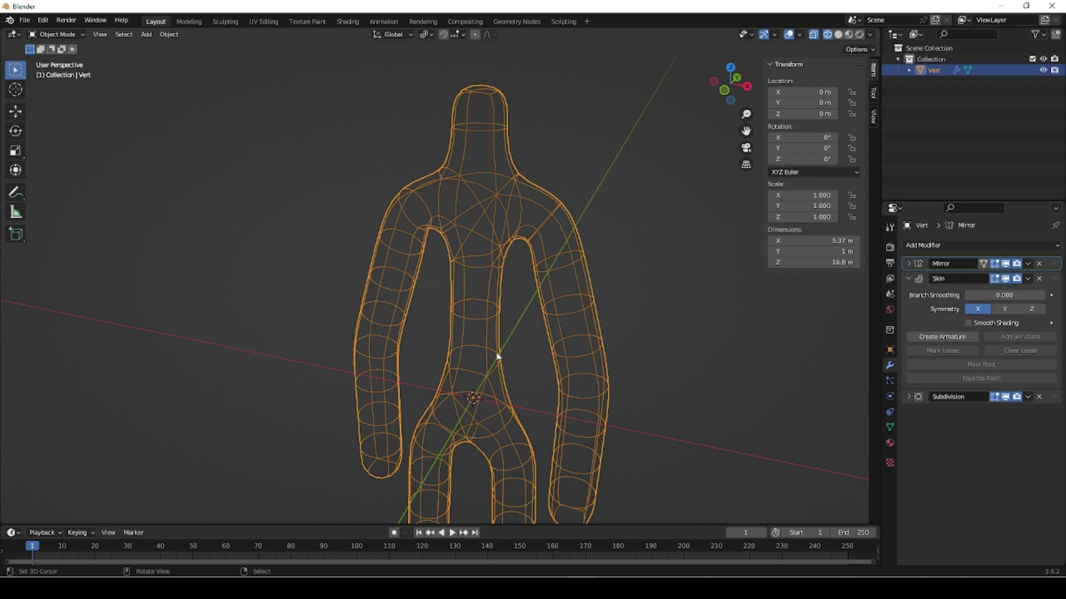
middle_click_drag(486, 236, 542, 289)
middle_click_drag(498, 239, 666, 239)
left_click(814, 34)
middle_click_drag(544, 237, 485, 220)
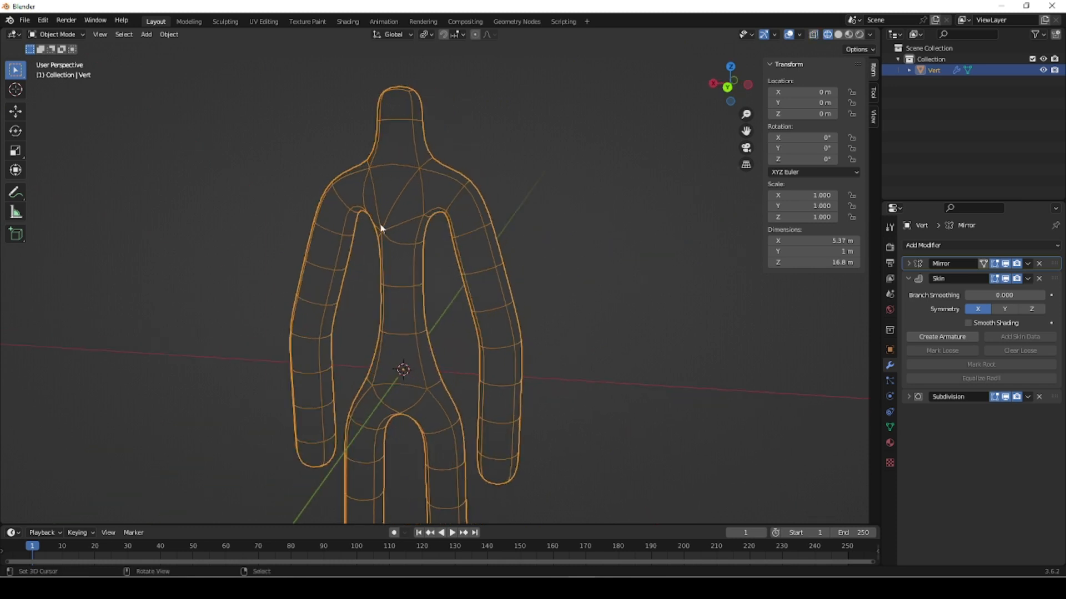
middle_click_drag(459, 245, 511, 228)
middle_click_drag(524, 174, 526, 235)
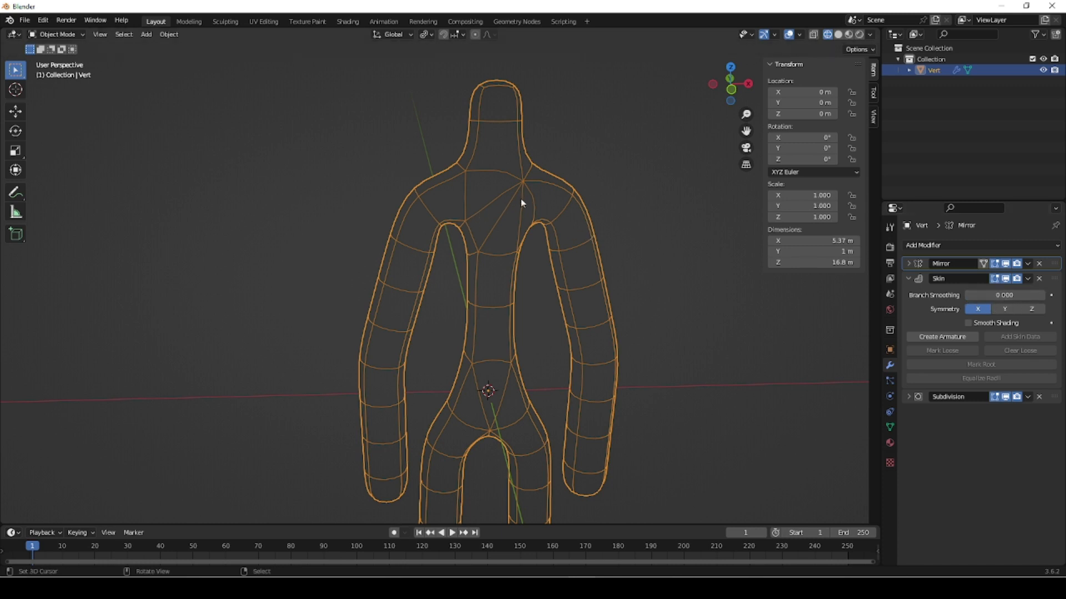
left_click(813, 34)
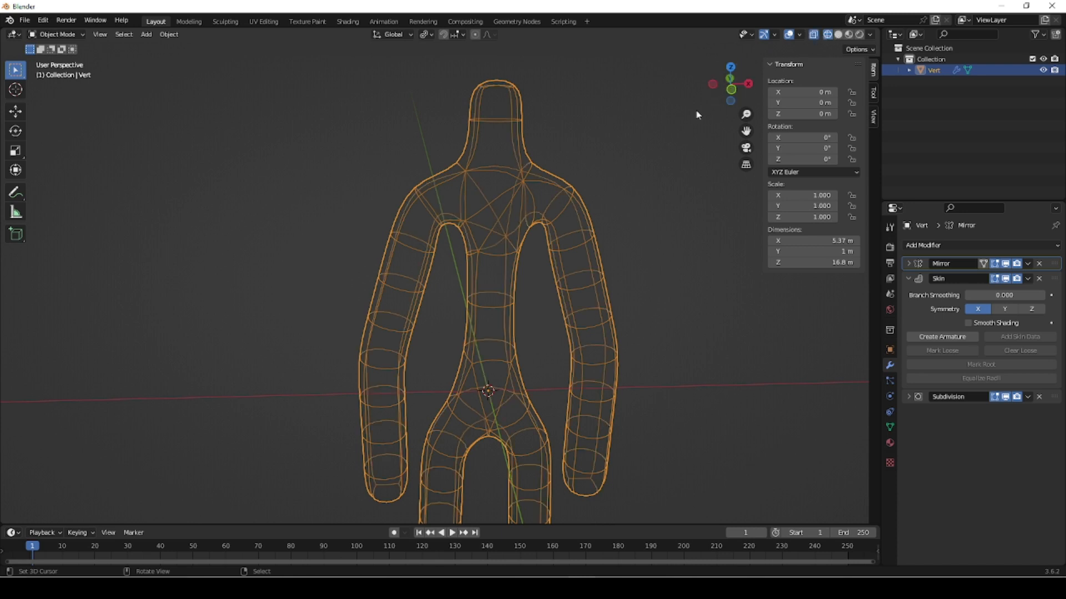
key("Tab")
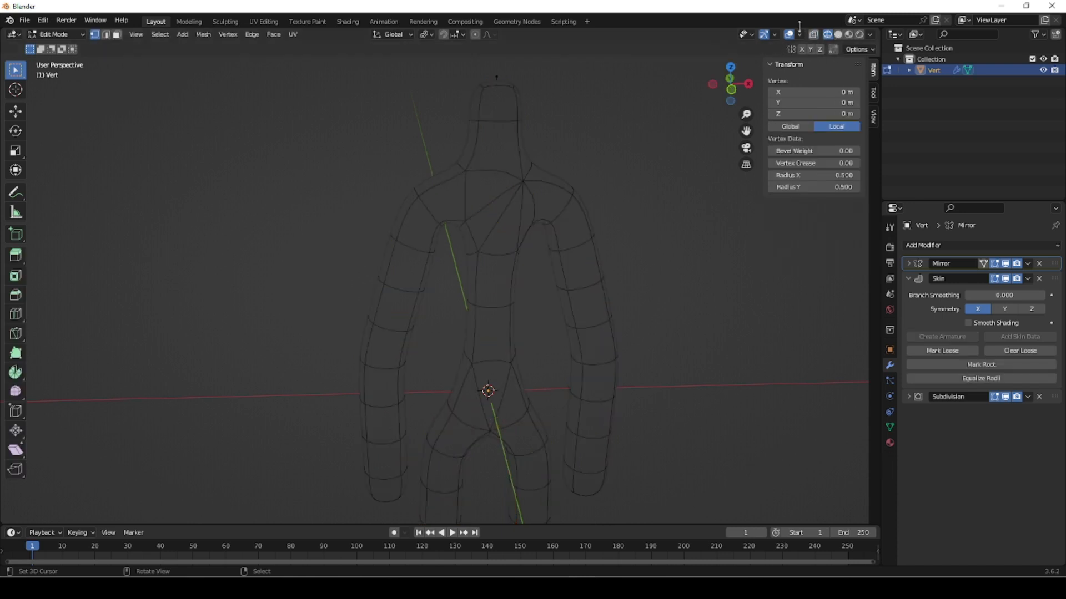
left_click(812, 35)
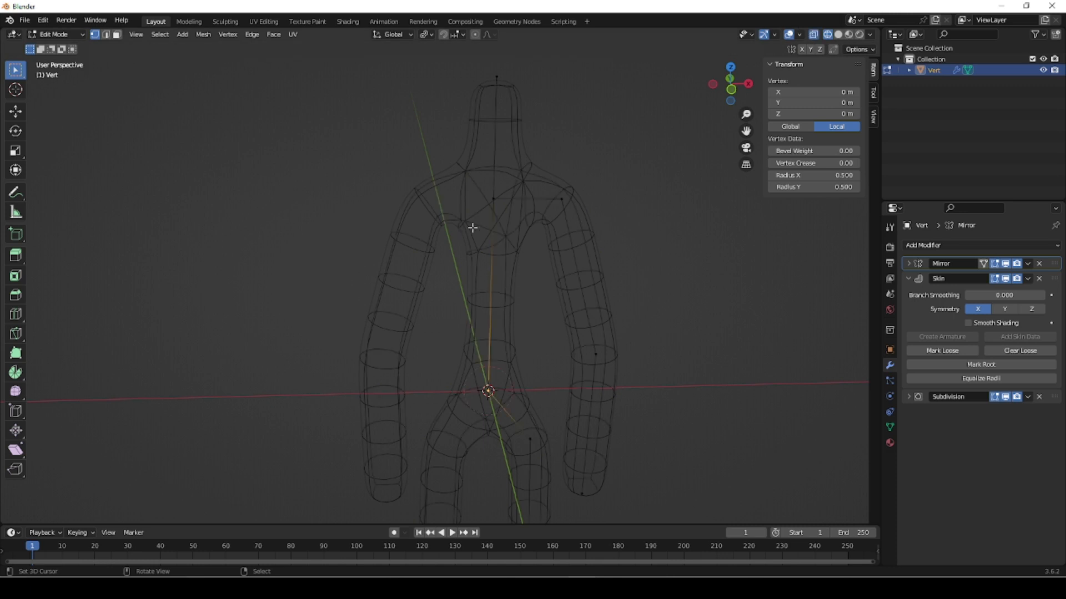
- In edge selection mode, select the shoulder, neck and torso edges that meet at the chest
key("2")
left_click(515, 198)
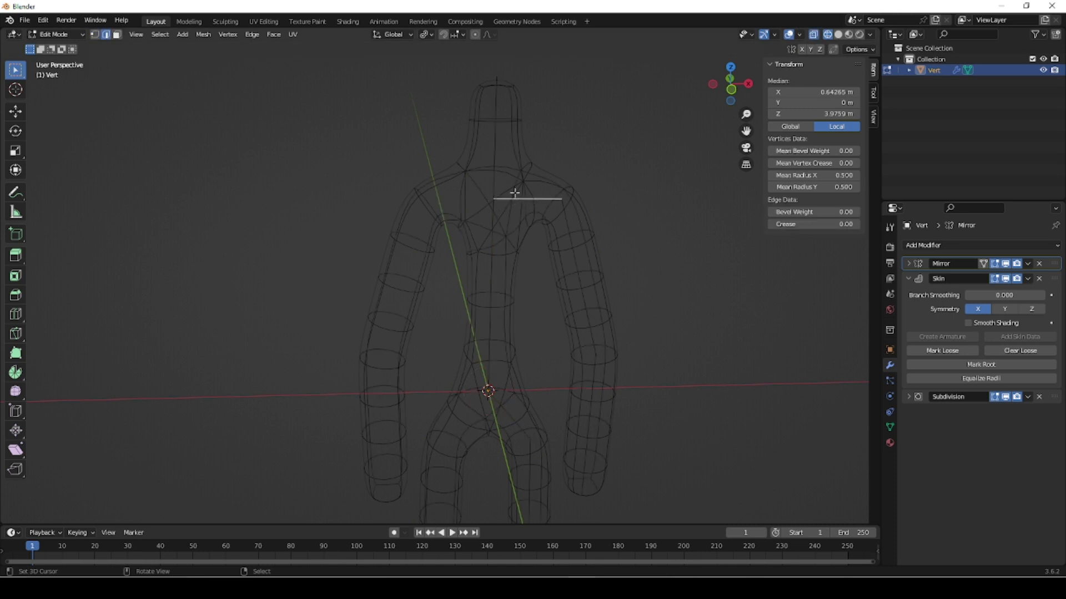
left_click(496, 191, "shift")
left_click(491, 233, "shift")
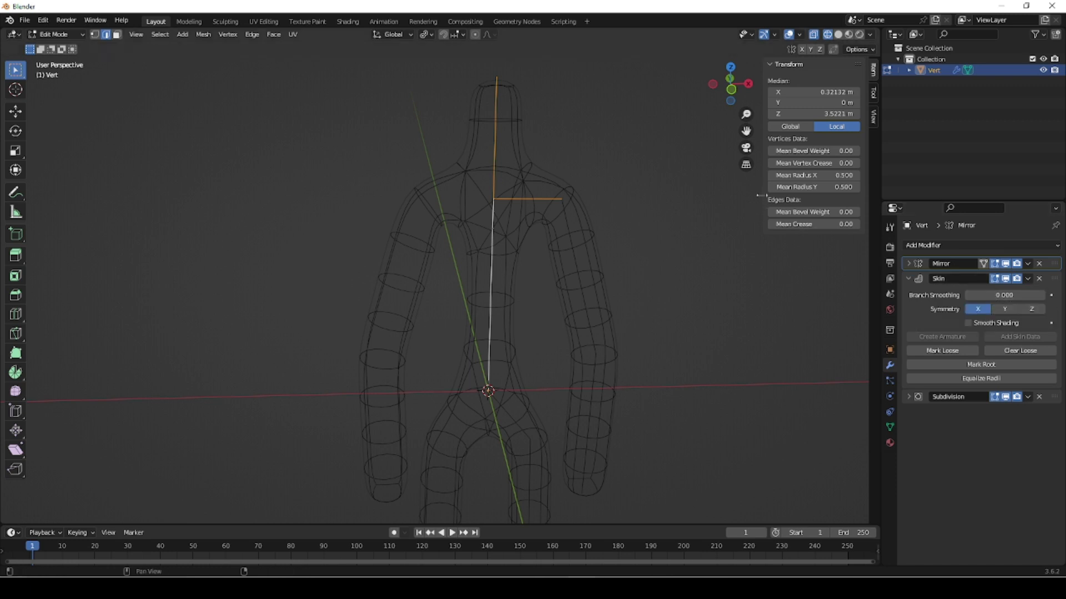
- Set the Skin modifier's Branch Smoothing to 1.000 and inspect the chest branch with X-ray off and on
left_click(814, 35)
left_click_drag(968, 300, 1046, 300)
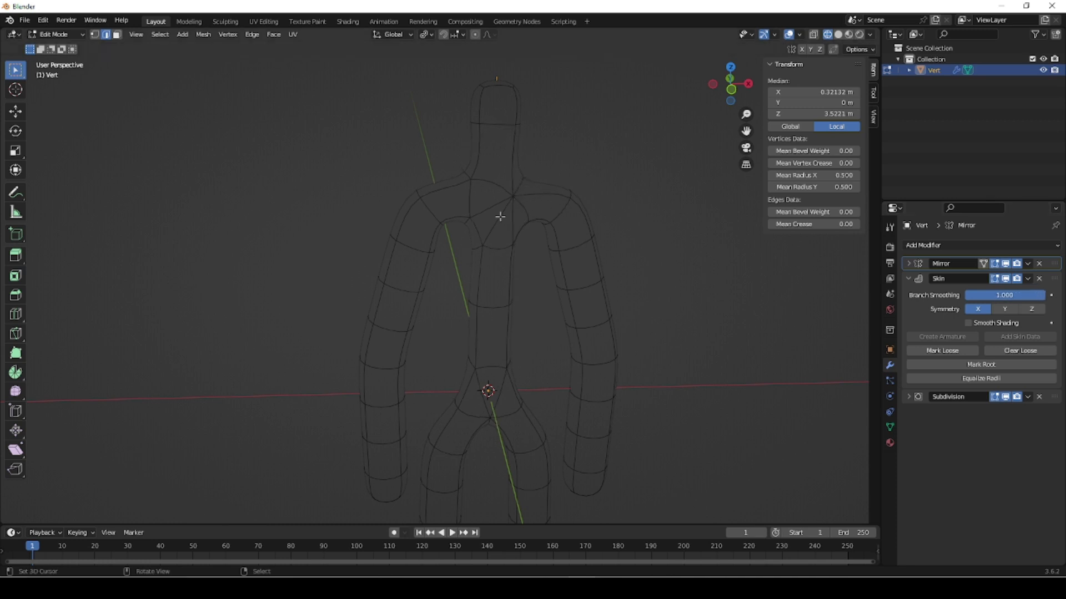
middle_click_drag(523, 228, 547, 238)
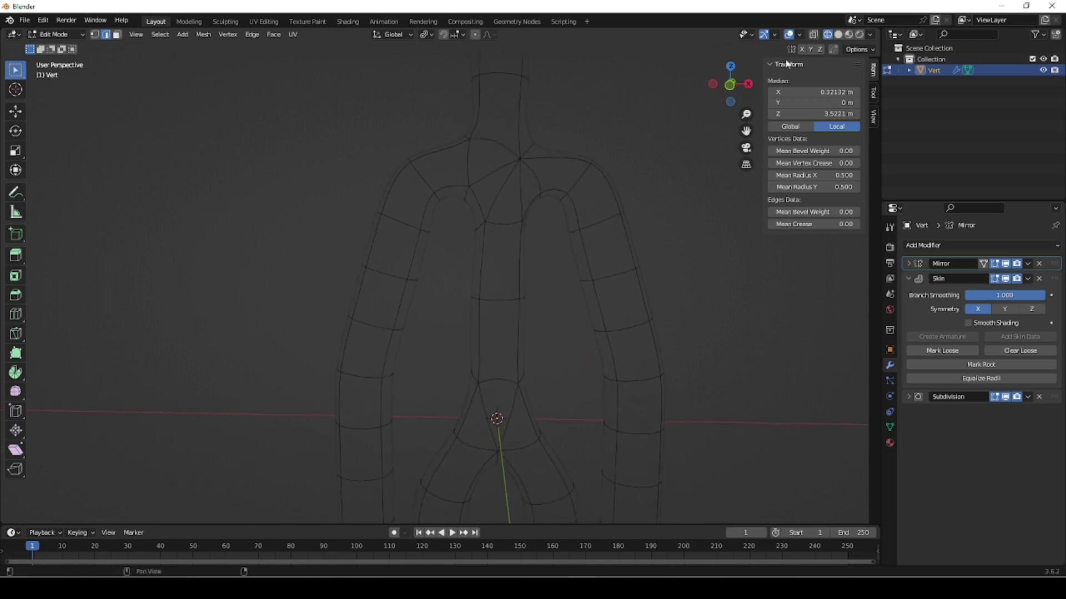
left_click(813, 34)
middle_click_drag(541, 247, 536, 278)
- In vertex mode, move the shoulder vertex outward and back in to about X 0.92 m, Y -0.12 m, Z 3.80 m
left_click(587, 191)
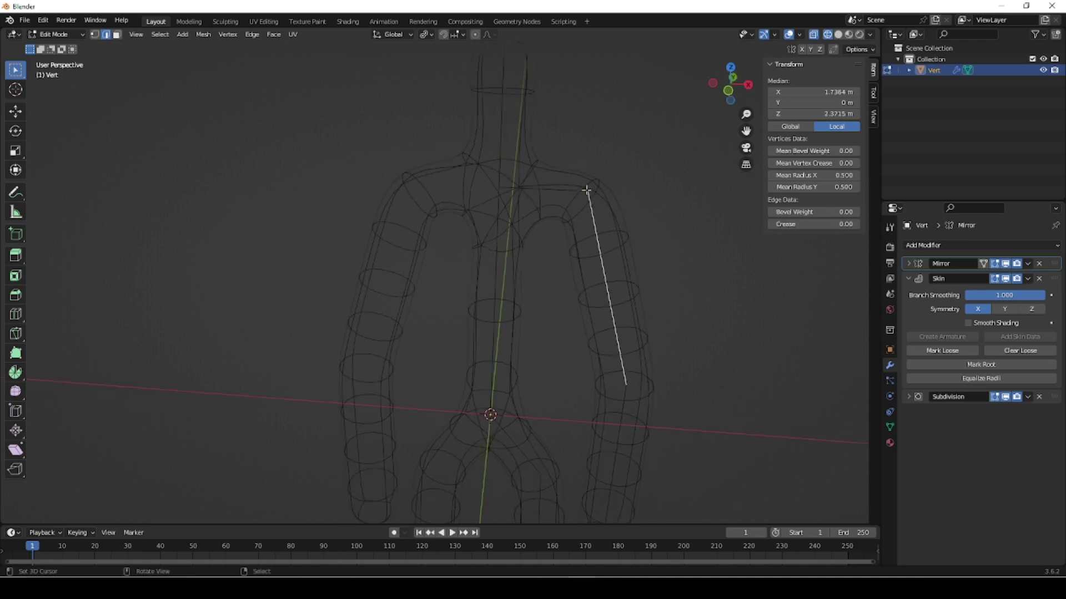
key("1")
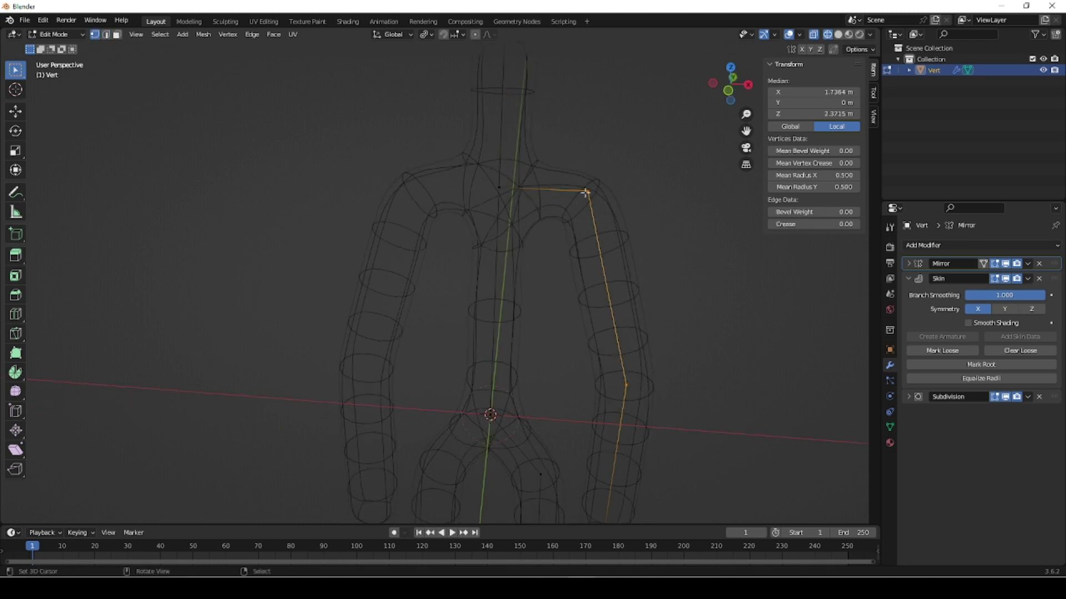
left_click(587, 192)
key("g")
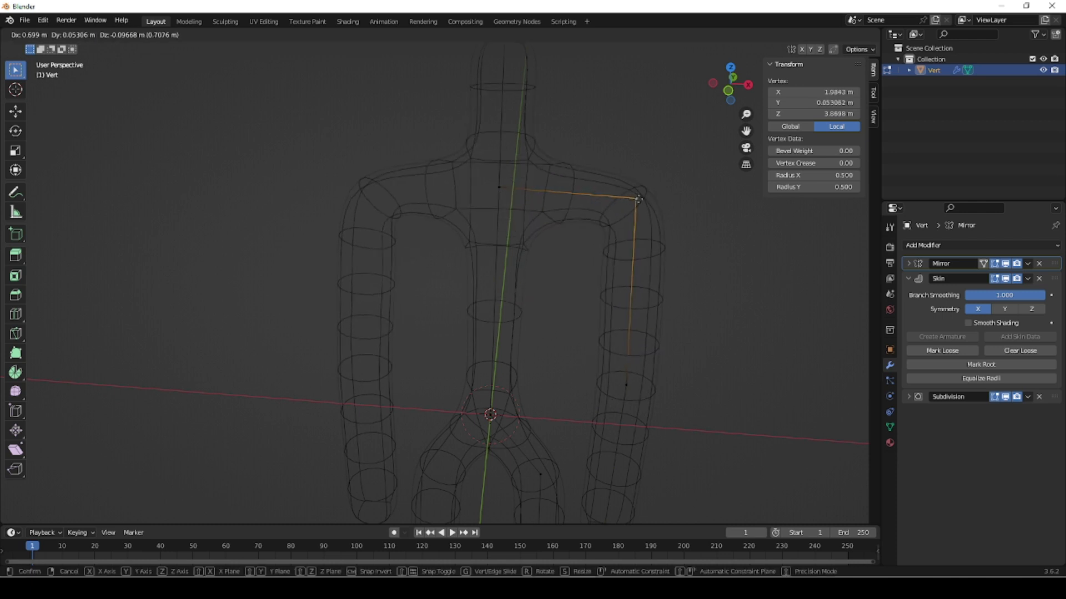
left_click(646, 198)
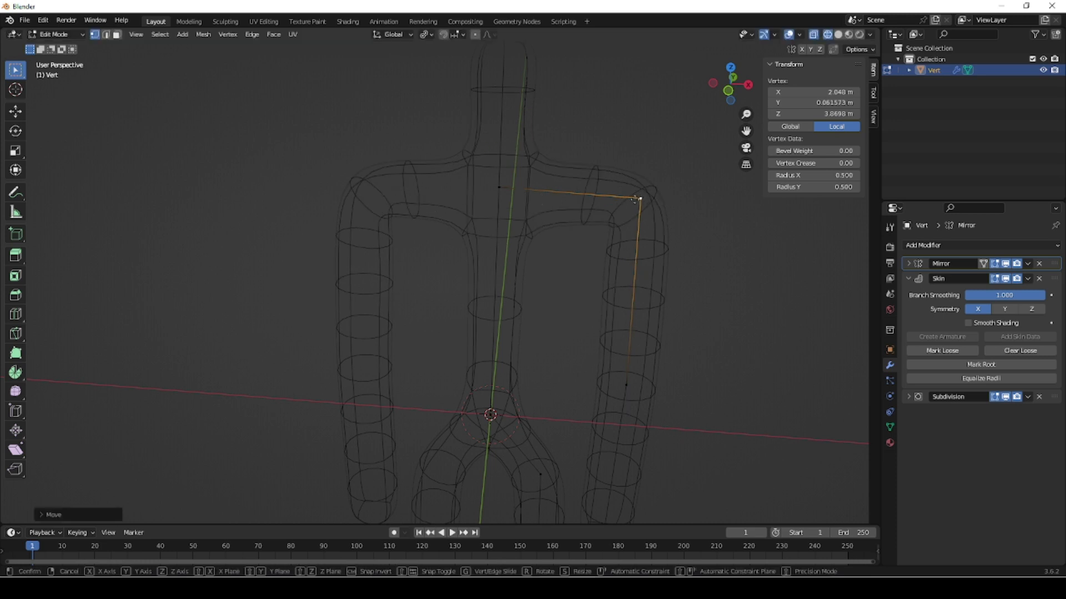
key("g")
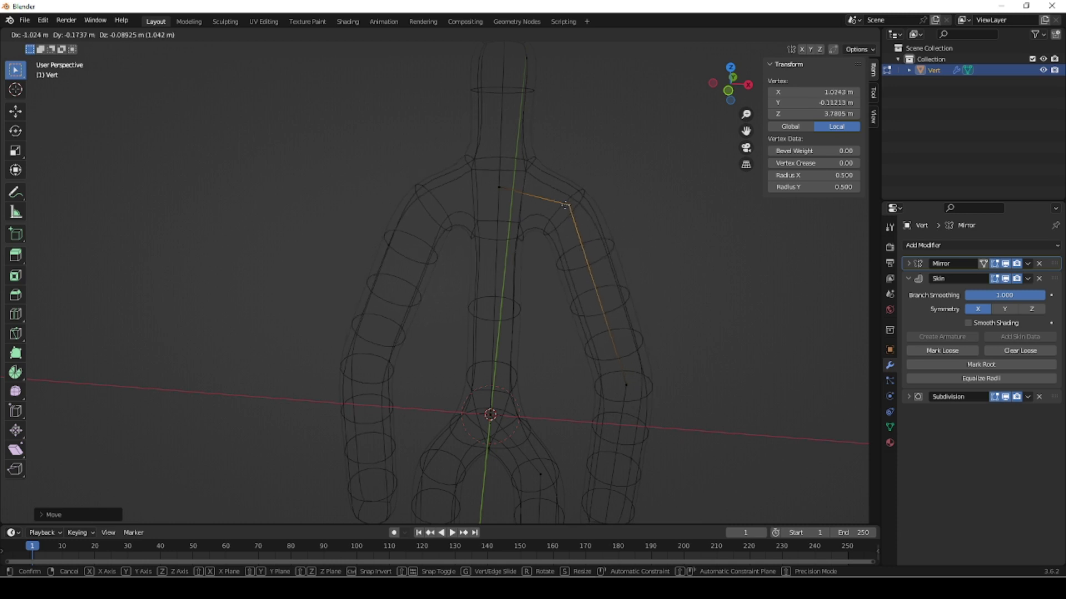
left_click(562, 204)
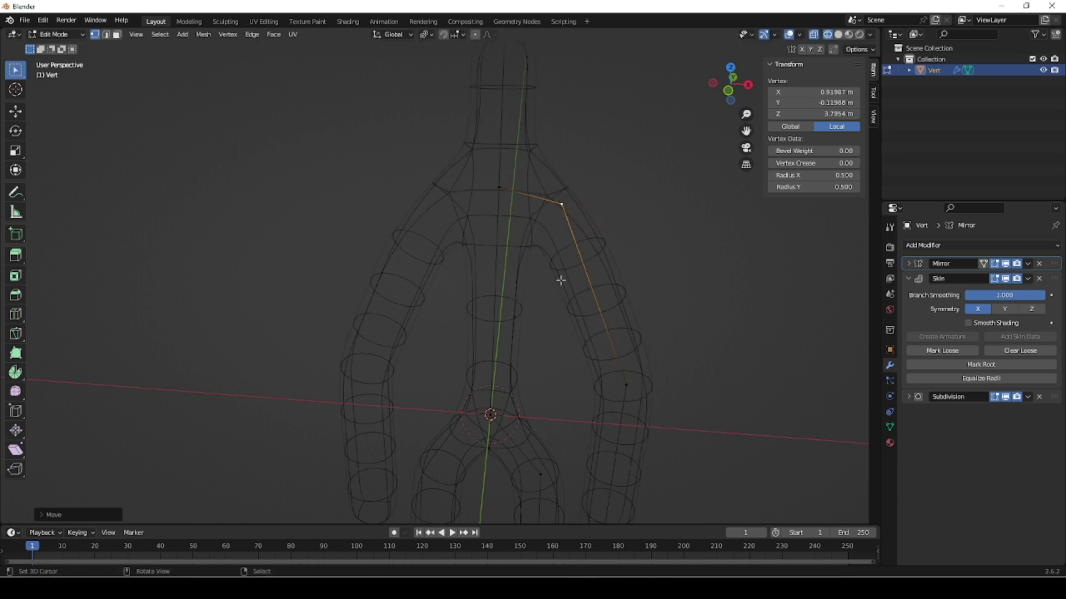
- Inspect the repositioned shoulders and the whole figure's edge flow with X-ray off
middle_click_drag(587, 297, 721, 137)
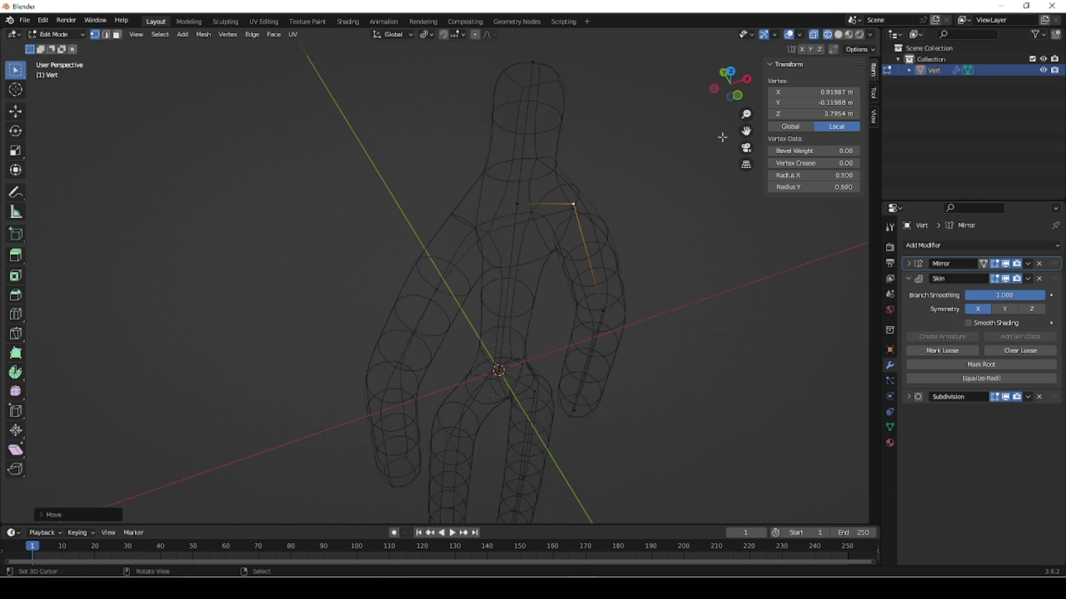
left_click(813, 35)
scroll(575, 297, "up", 4)
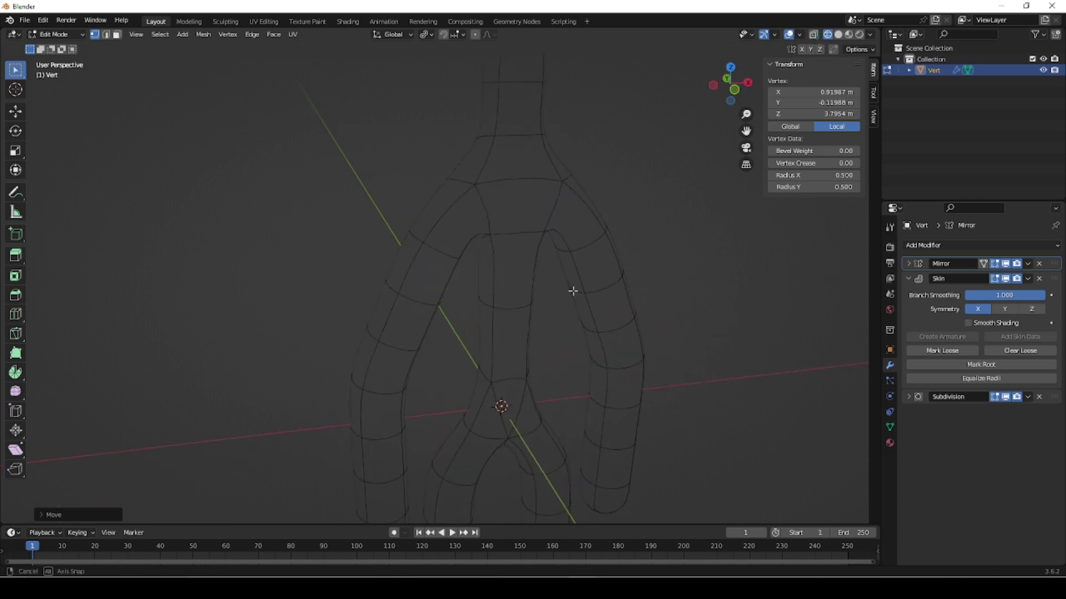
mouse_move(580, 291)
middle_mouse_down()
mouse_move(785, 295)
mouse_move(559, 297)
mouse_move(569, 272)
mouse_move(580, 302)
mouse_move(578, 284)
middle_mouse_up()
scroll(576, 288, "down", 4)
middle_click_drag(584, 391, 600, 305, "shift")
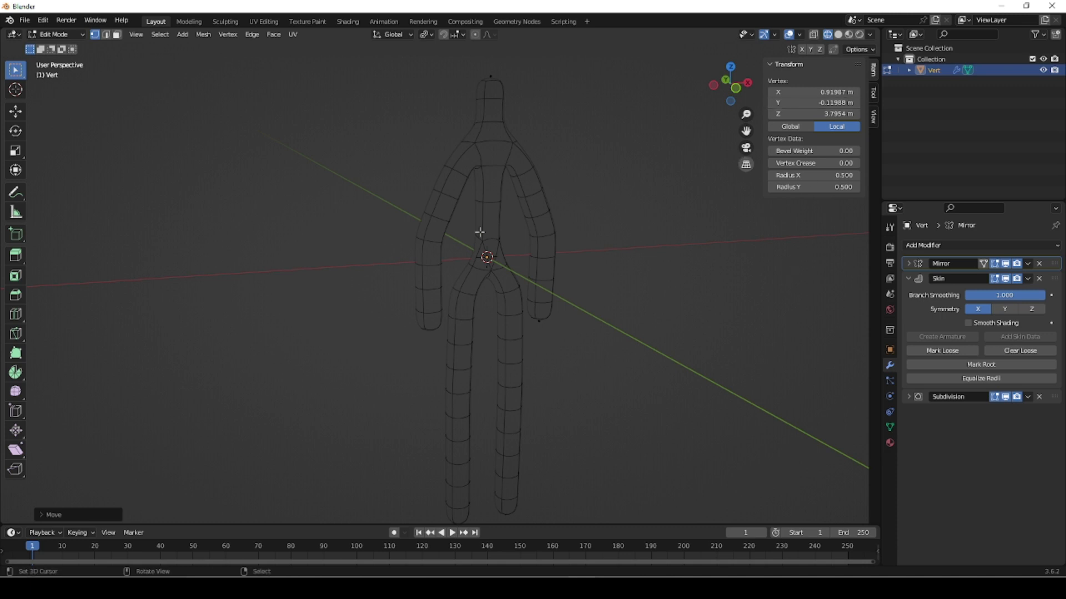
- Turn X-ray on and set the Skin modifier's Branch Smoothing to 0.000
left_click(813, 34)
left_click(530, 206)
middle_click_drag(551, 196, 552, 309, "shift")
scroll(551, 309, "up", 2)
left_click_drag(1045, 300, 824, 302)
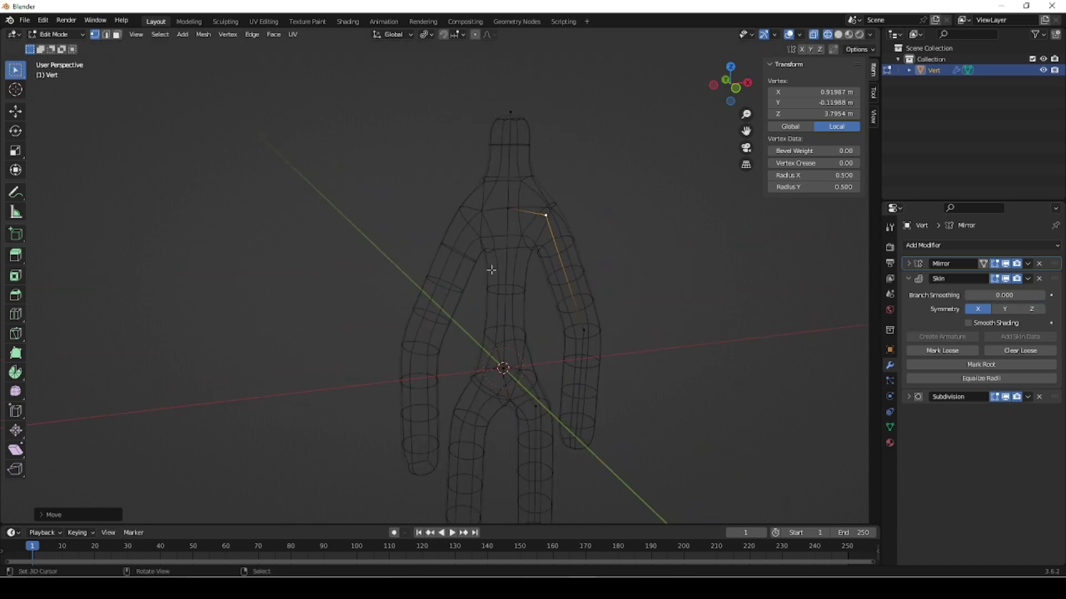
- In front view, move the shoulder vertex inward and back out to about X 1.15 m, Y -0.12 m, Z 3.77 m
left_click(546, 219)
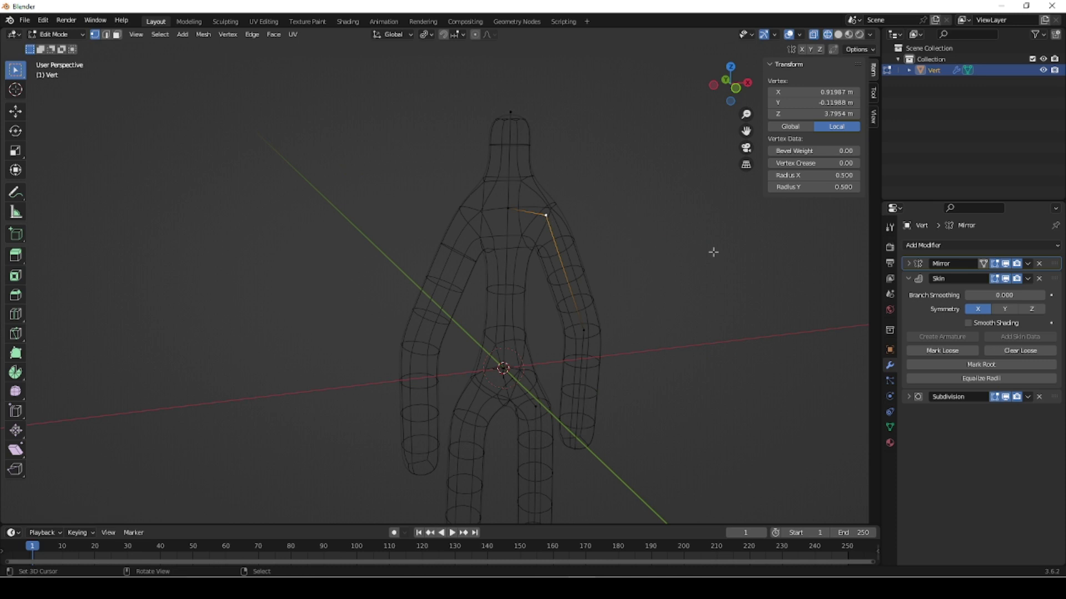
key("KP_1")
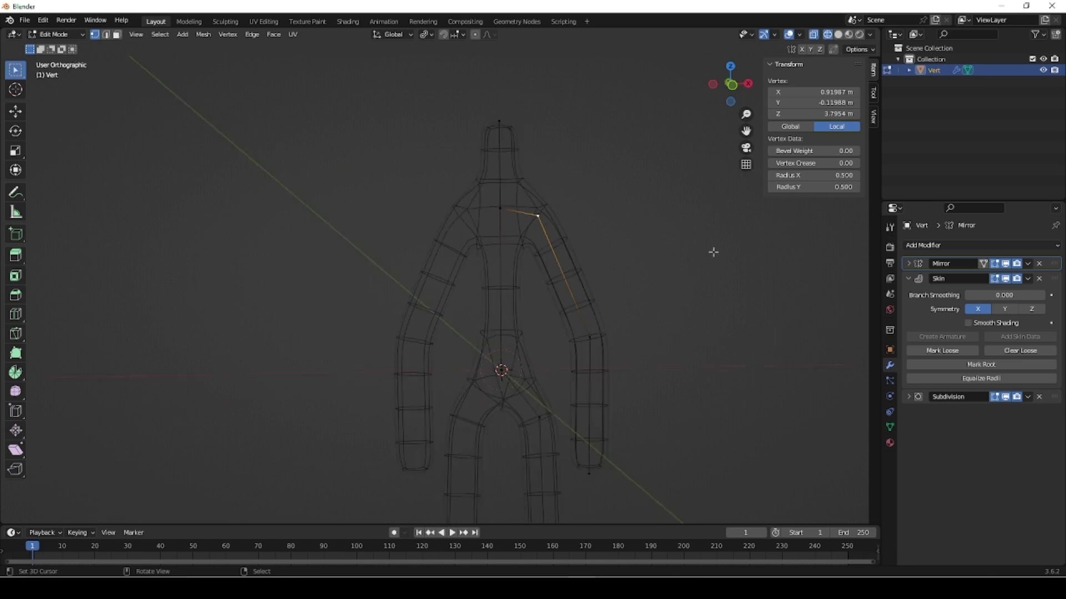
scroll(528, 228, "up", 5)
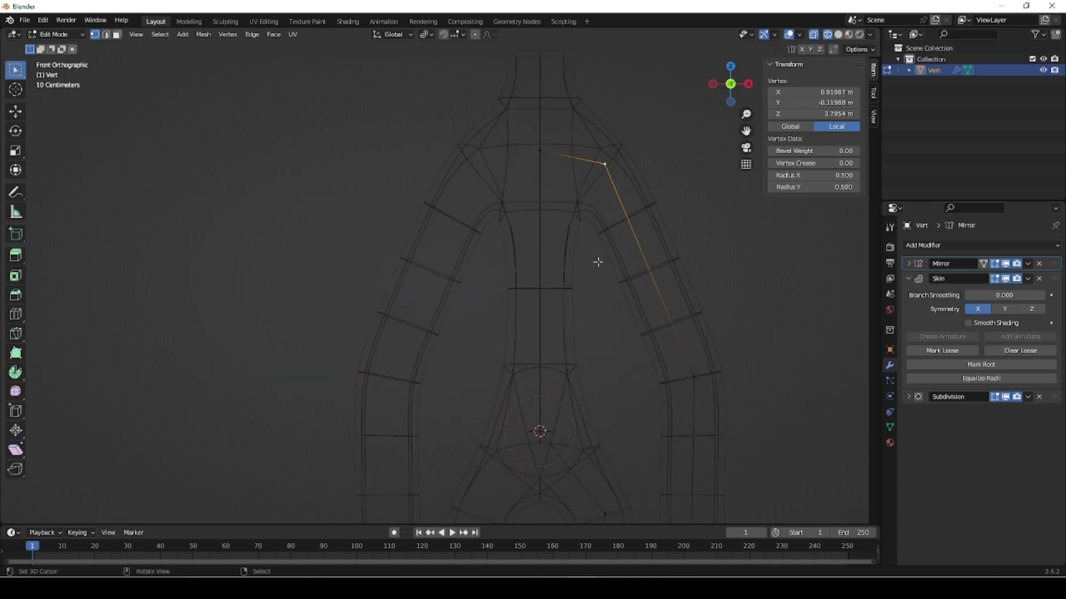
middle_click_drag(598, 262, 549, 352, "shift")
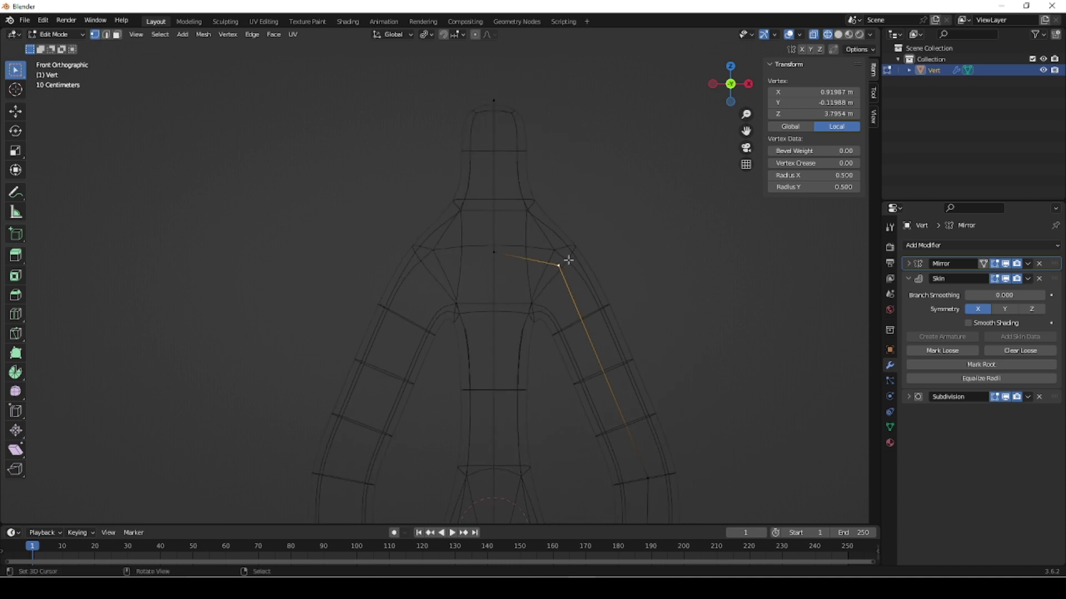
key("g")
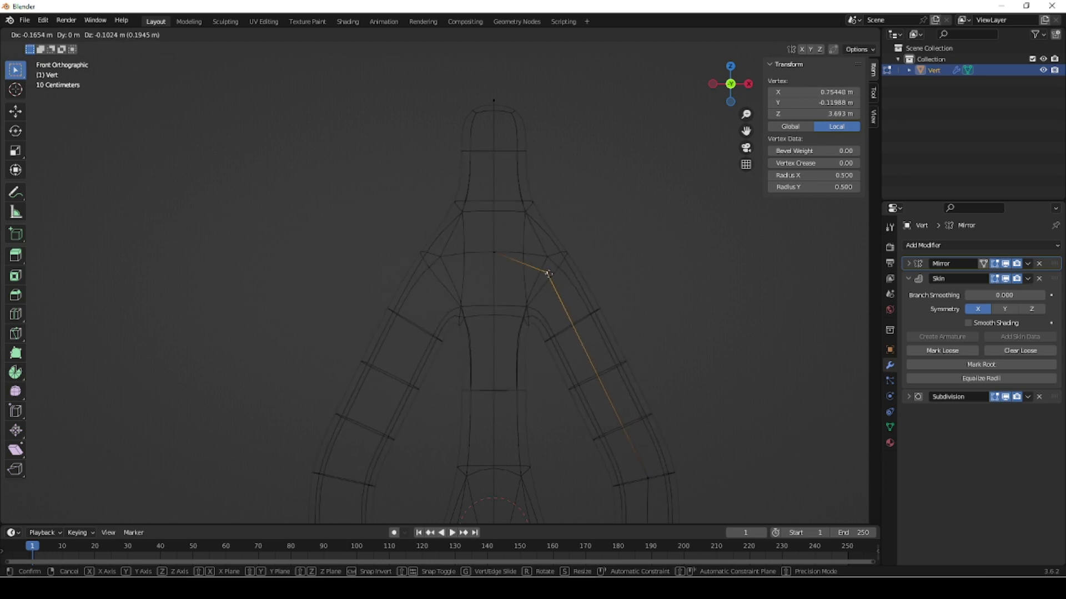
left_click(547, 272)
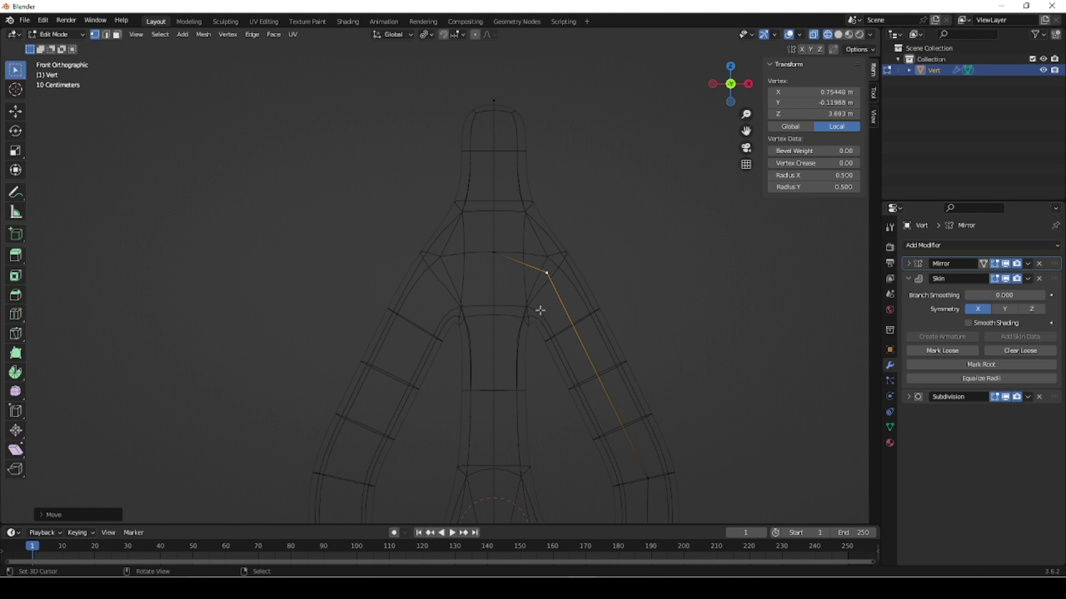
left_click_drag(546, 275, 571, 271)
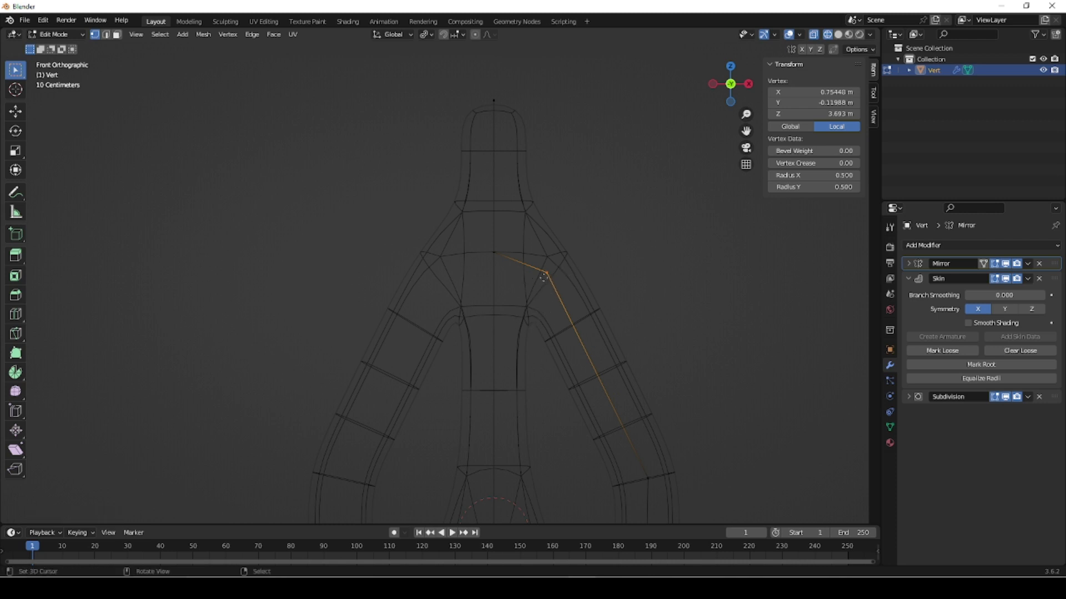
key("g")
left_click(572, 272)
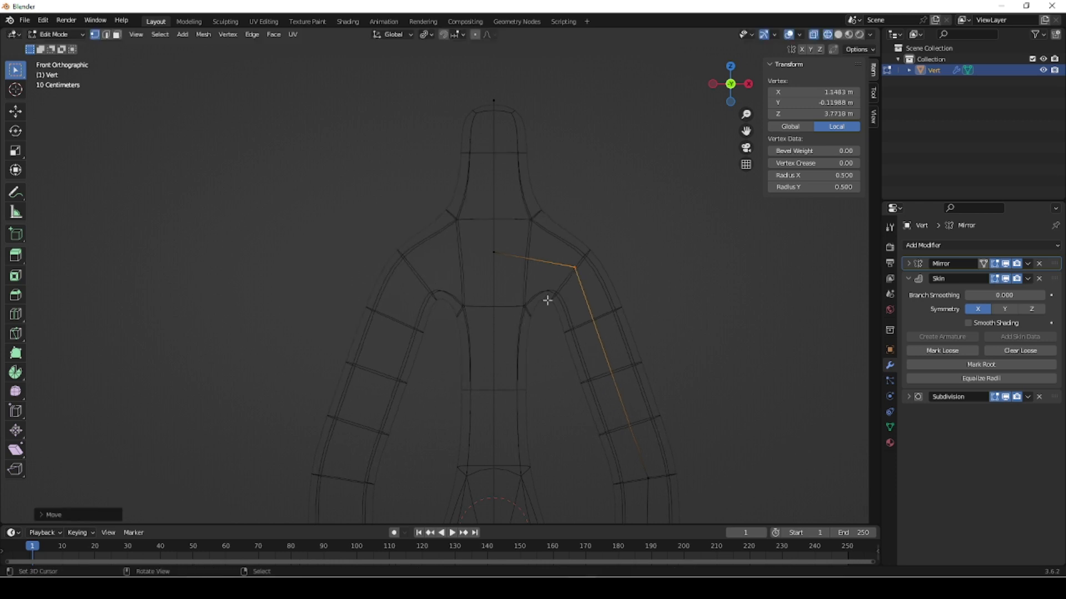
middle_click_drag(526, 359, 550, 378)
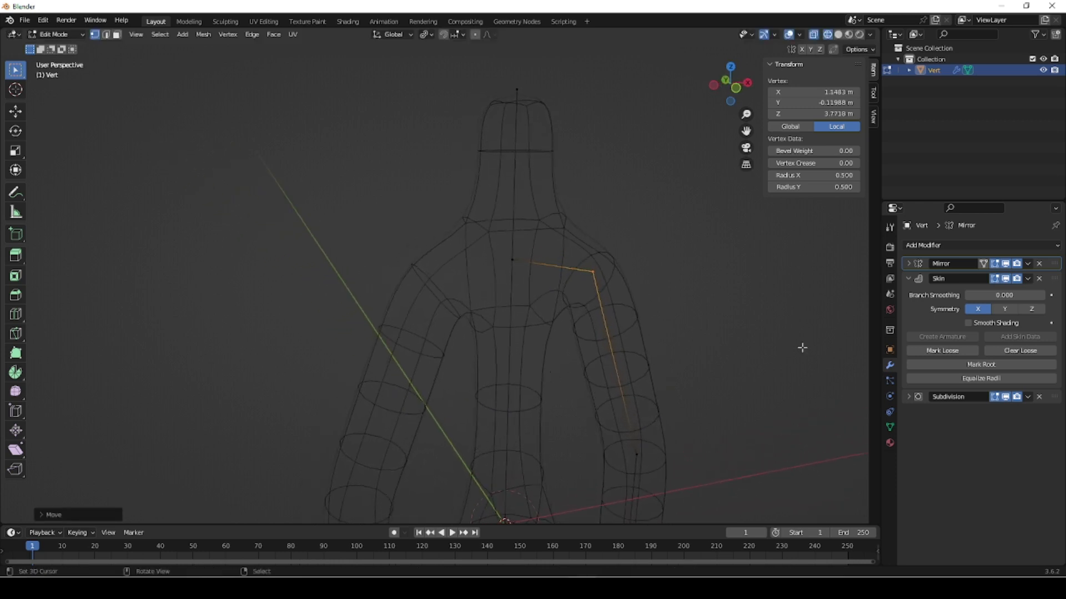
- Try the Skin modifier's Symmetry axes Y and Z, and return to X only
left_click(1005, 309)
left_click(981, 313)
left_click(1033, 310)
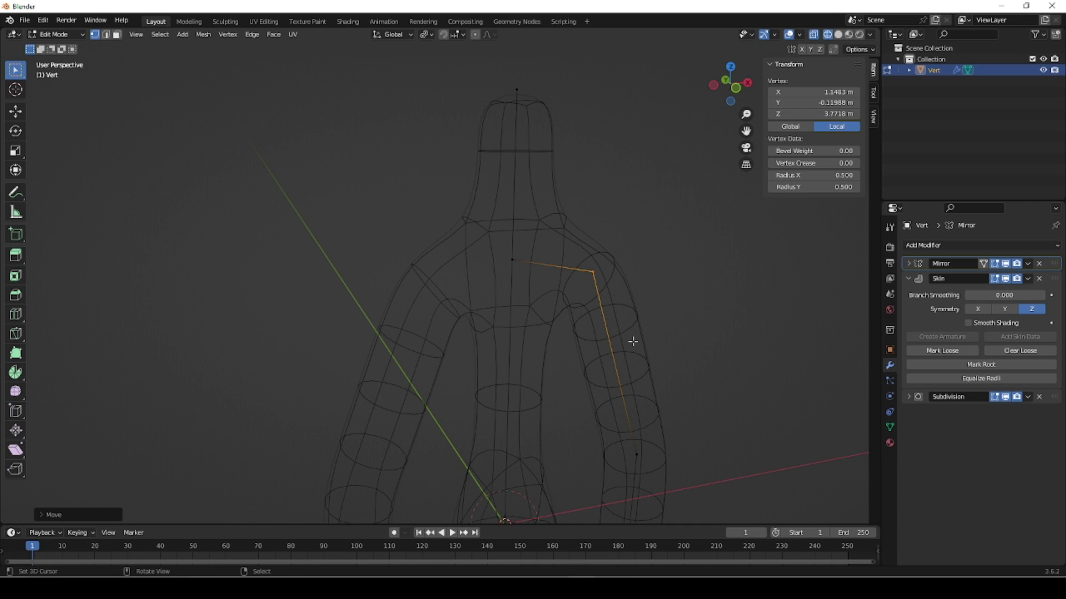
left_click(978, 311)
left_click(1031, 310)
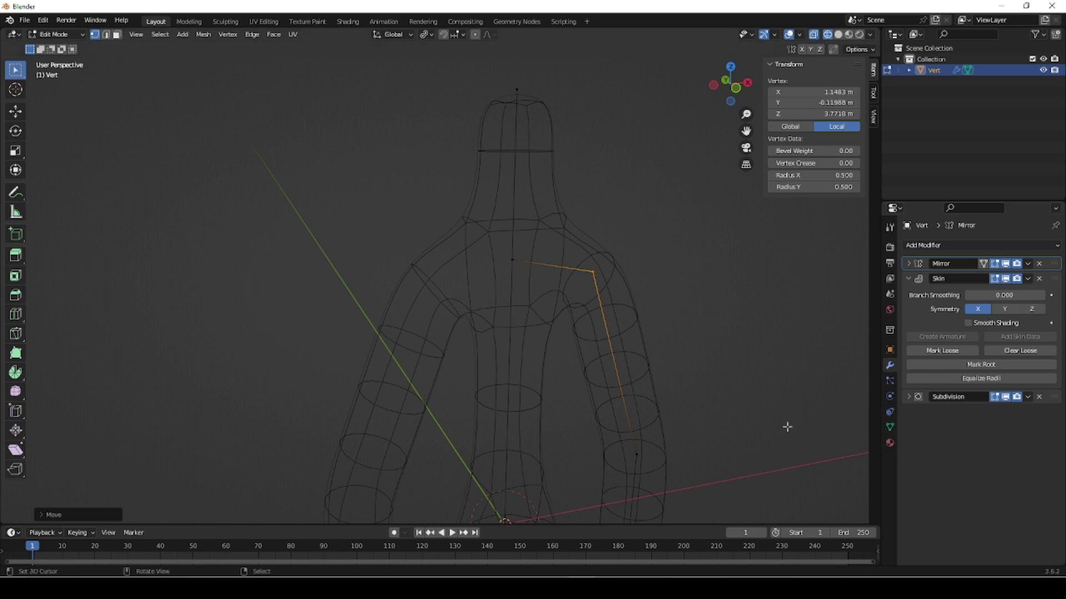
- Place the 3D cursor in the empty space beside the figure's shoulder
right_click(326, 280, "shift")
- Add a single vertex at the 3D cursor within the figure's mesh and extrude it upward to about X -2.02 m, Y 1.79 m, Z 4.62 m
key("shift+a")
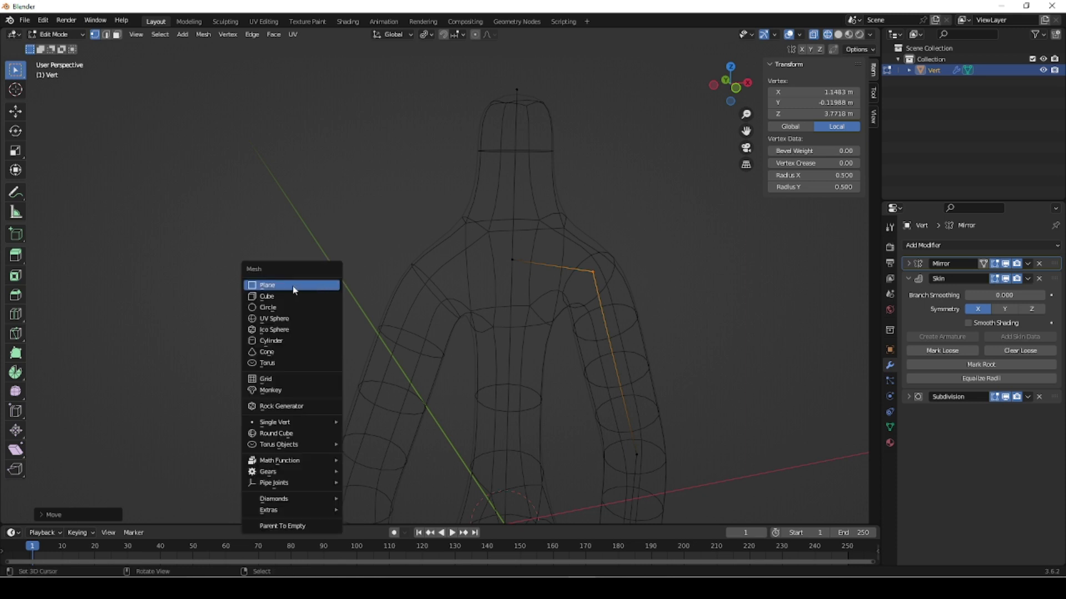
mouse_move(292, 424)
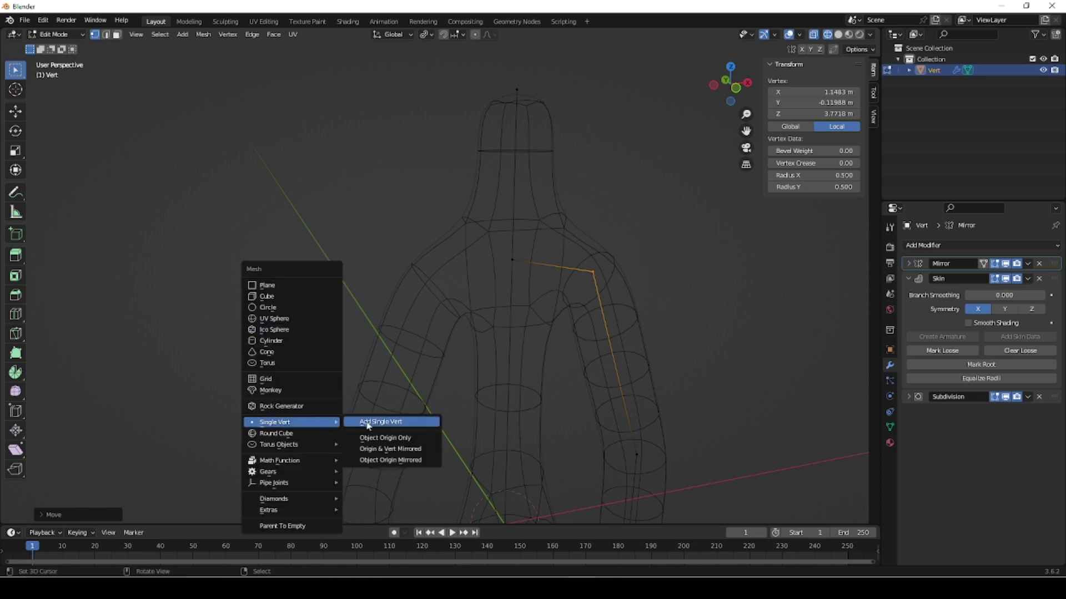
left_click(369, 424)
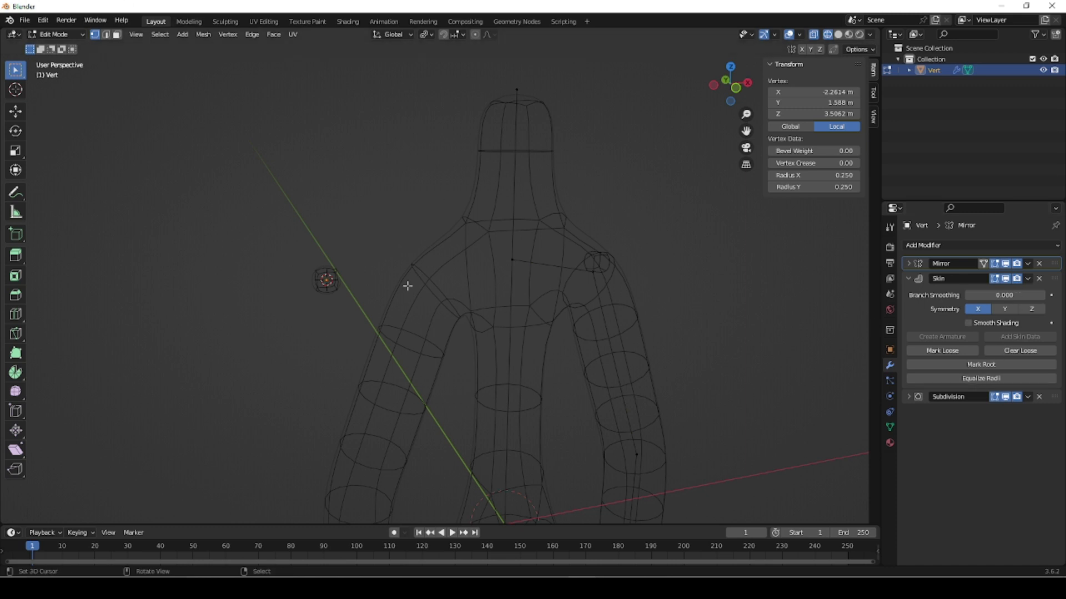
scroll(325, 289, "up", 1)
scroll(325, 294, "up", 1)
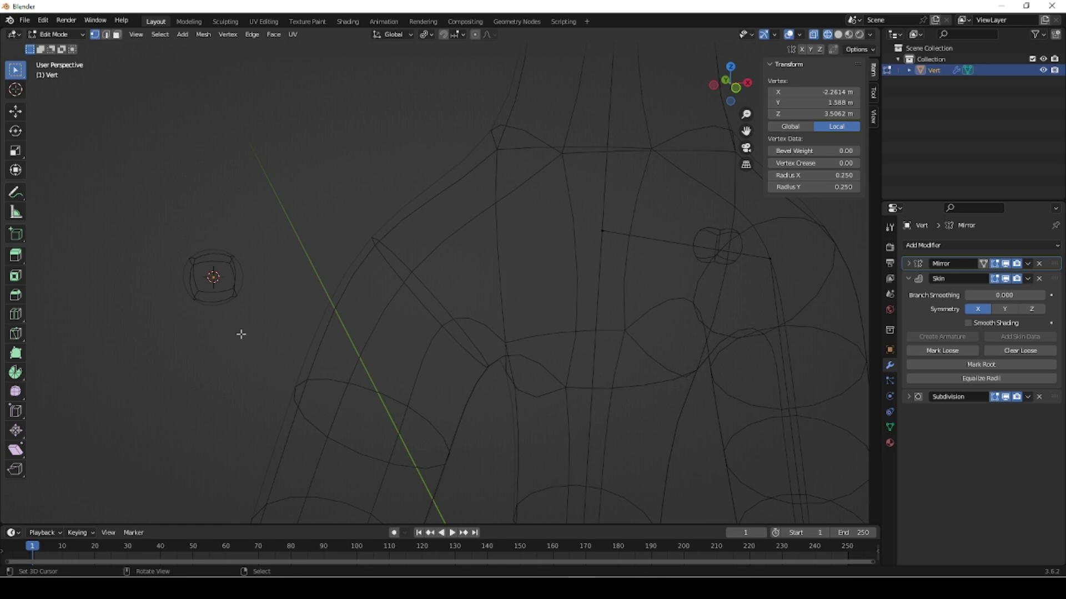
key("e")
left_click(264, 180)
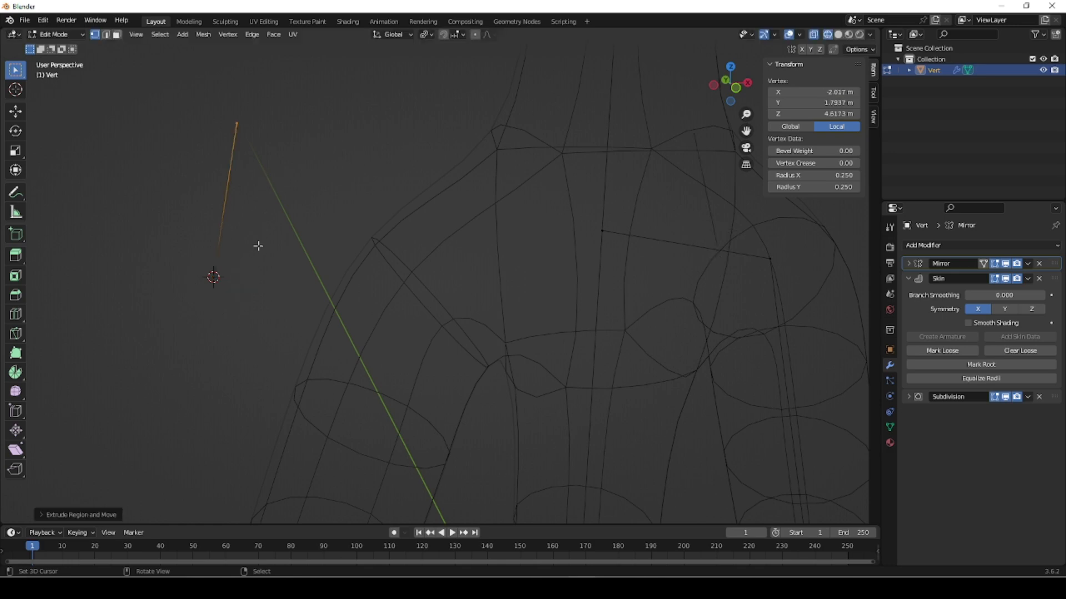
- Inspect the extruded edge from the side, and undo the extrusion and the added vertex
scroll(260, 250, "down", 3)
middle_click_drag(285, 266, 349, 264)
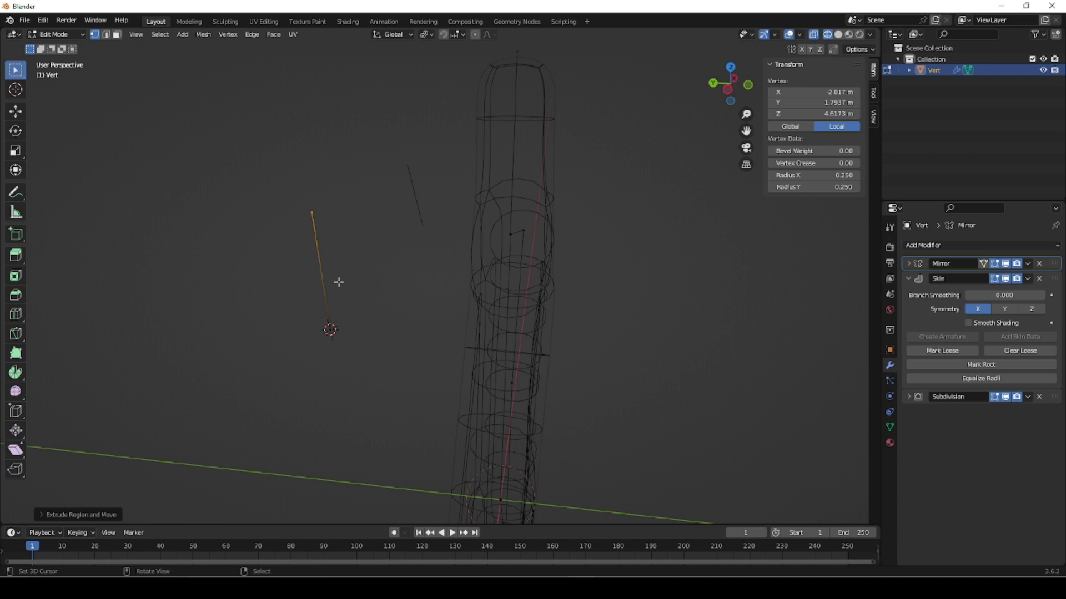
key("Tab")
key("Tab")
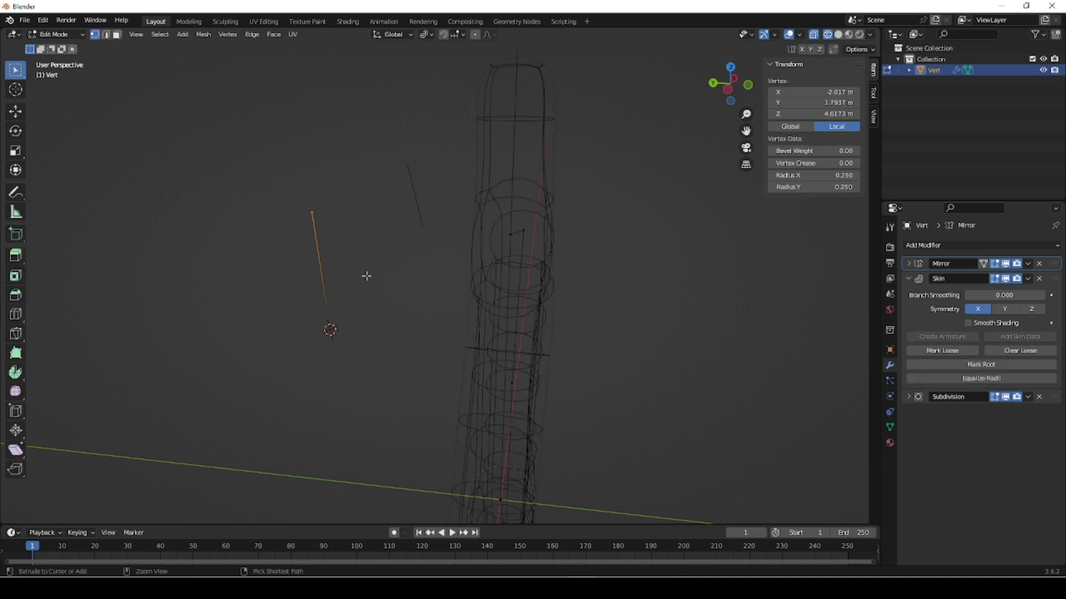
key("ctrl+z")
key("ctrl+z")
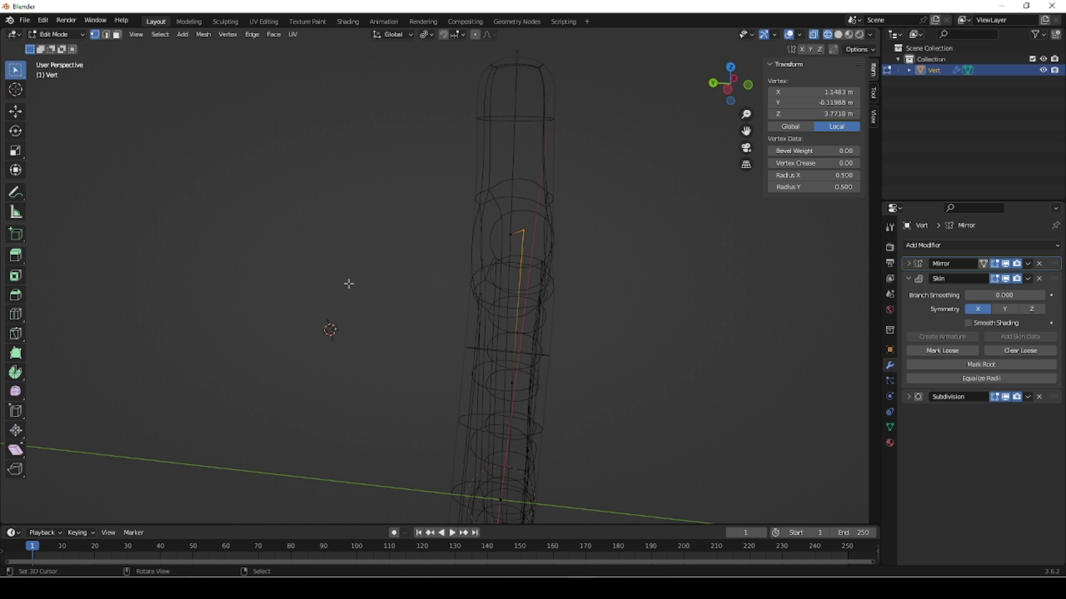
- Leave the figure's mesh editing and add a single vertex at the 3D cursor as a separate object
key("Tab")
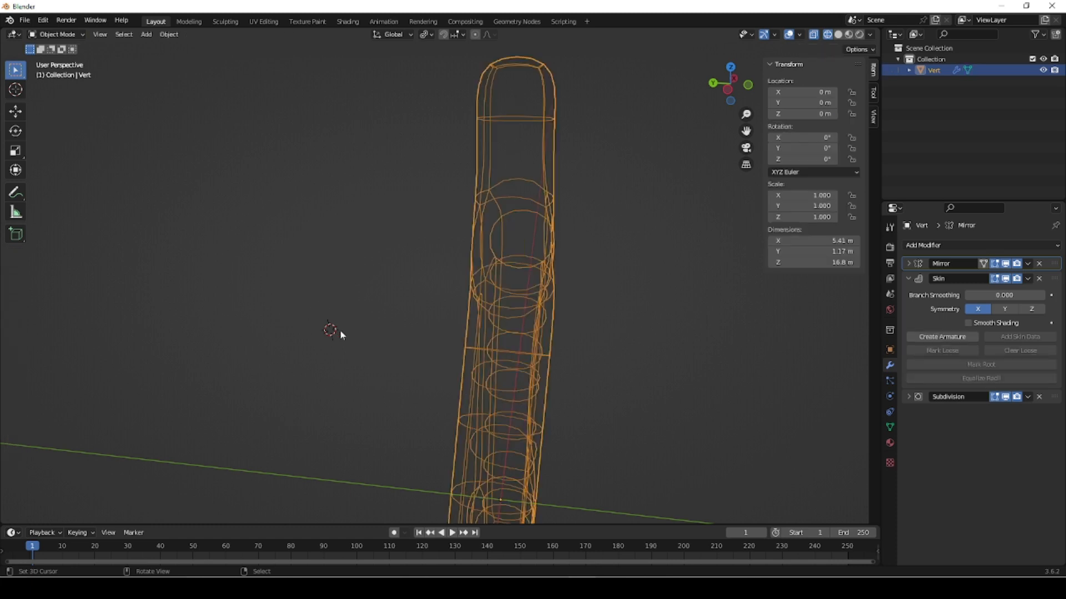
key("shift+a")
mouse_move(334, 330)
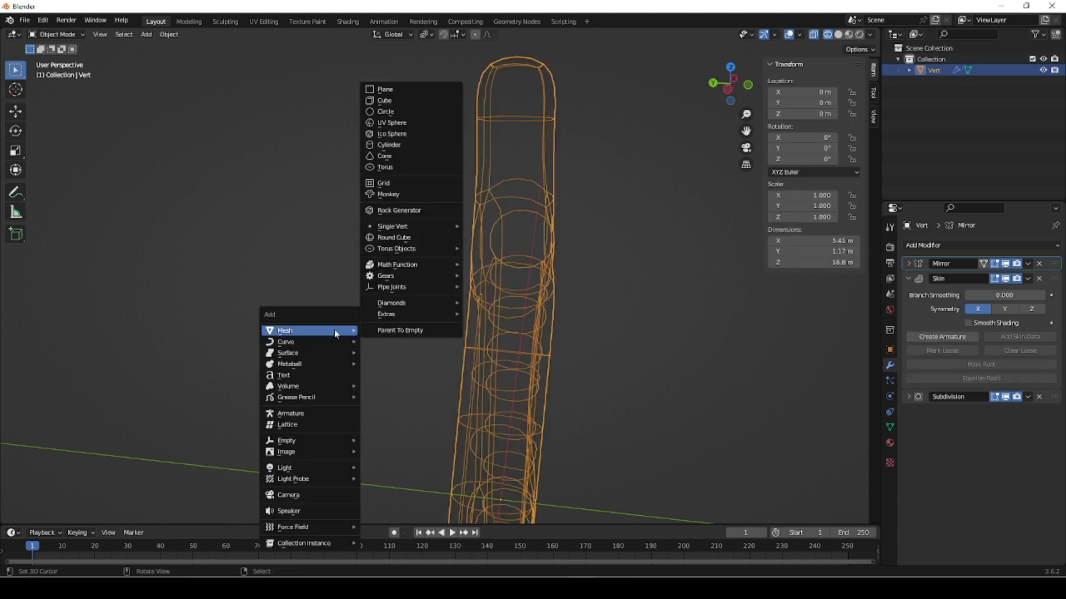
mouse_move(399, 226)
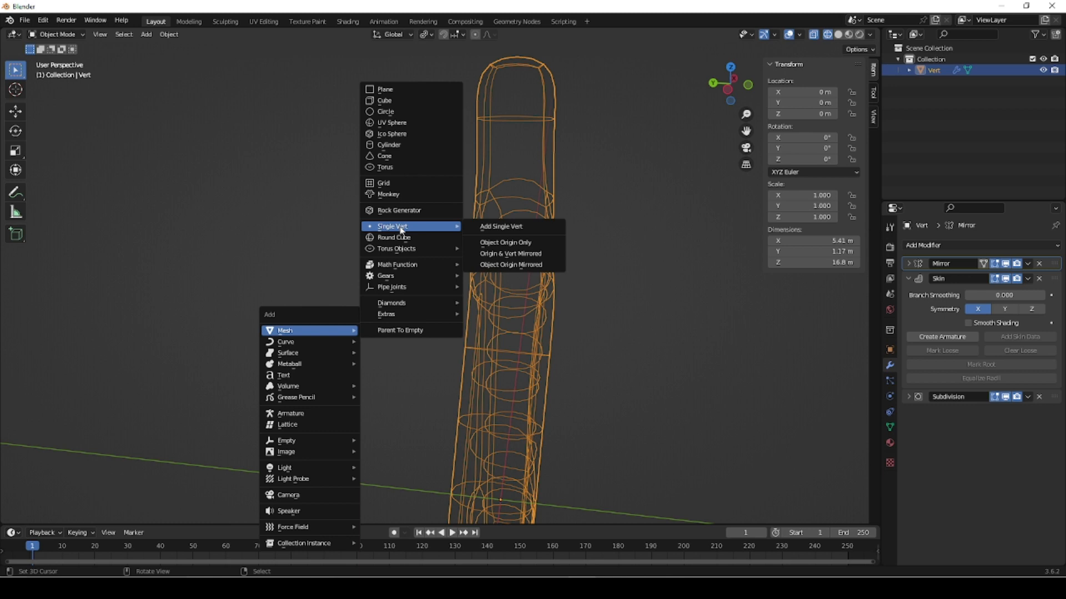
left_click(501, 227)
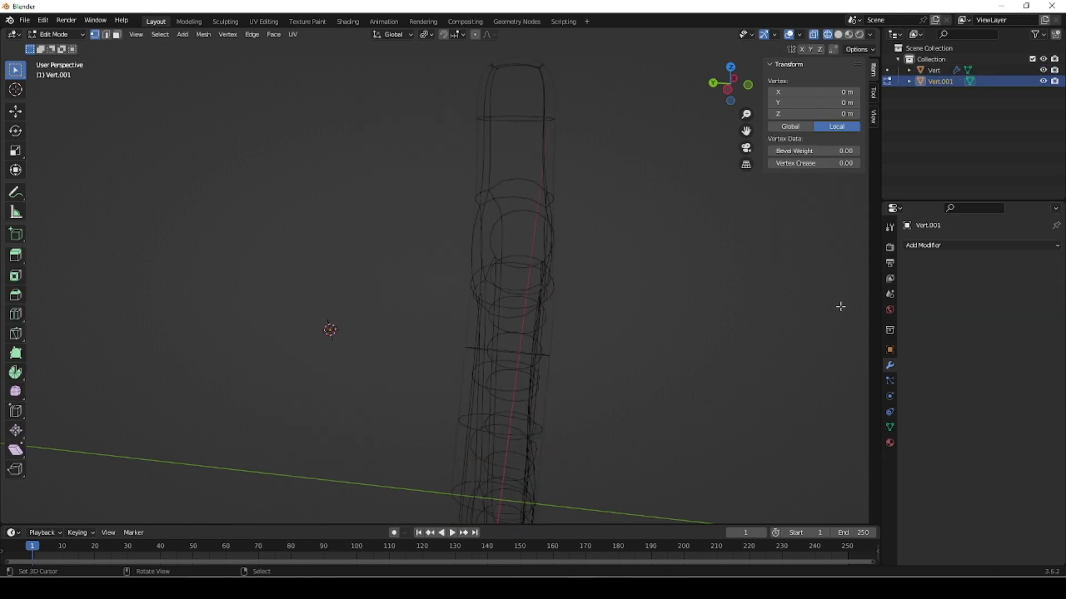
- Add a Skin modifier to the single-vertex object Vert.001 and stay in Edit Mode with its vertex selected
left_click(979, 246)
left_click(844, 425)
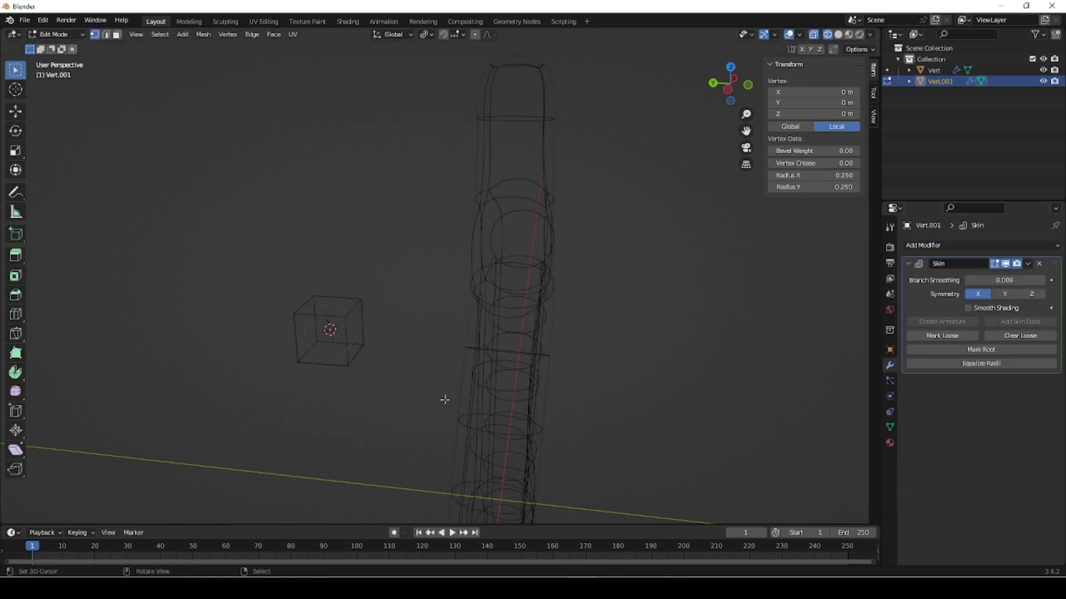
key("Tab")
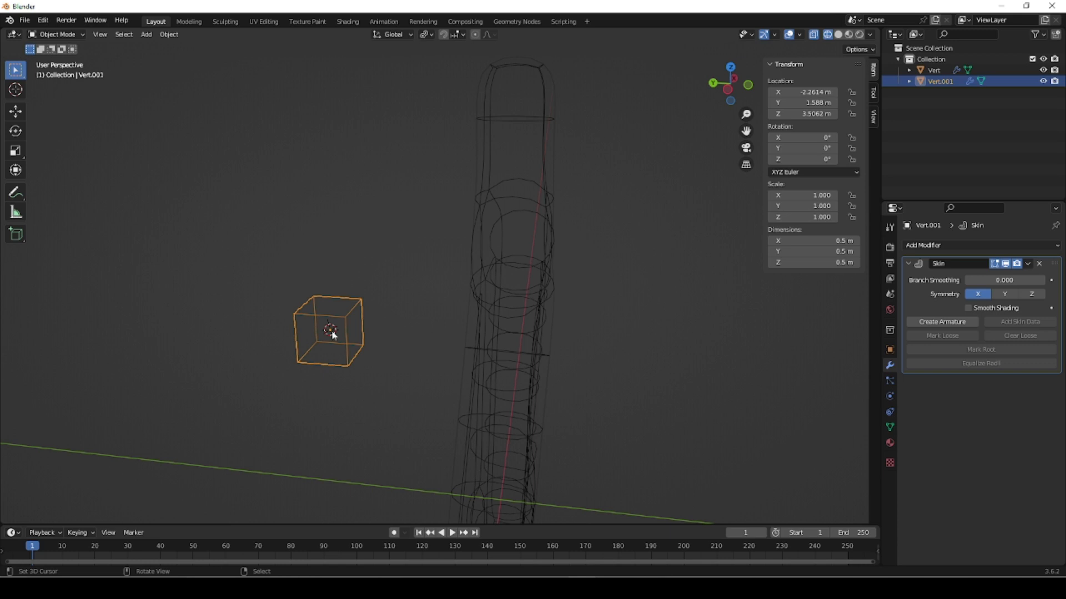
key("Tab")
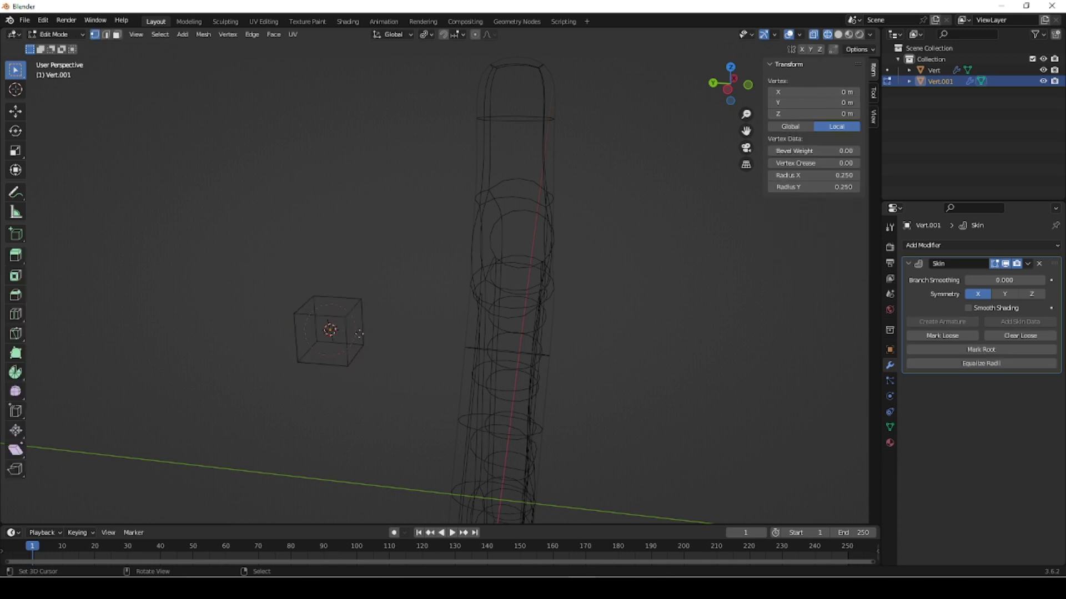
- Extrude the vertex upward, extend it with one angled segment, and branch a second one off the middle vertex to form a Y
key("e")
left_click(410, 295)
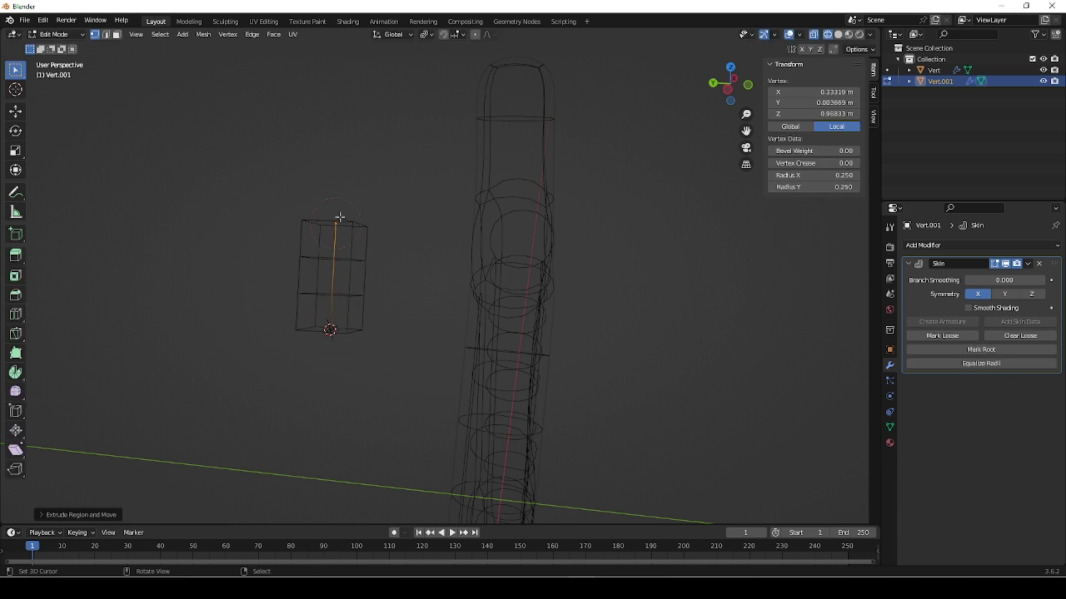
key("e")
left_click(394, 105)
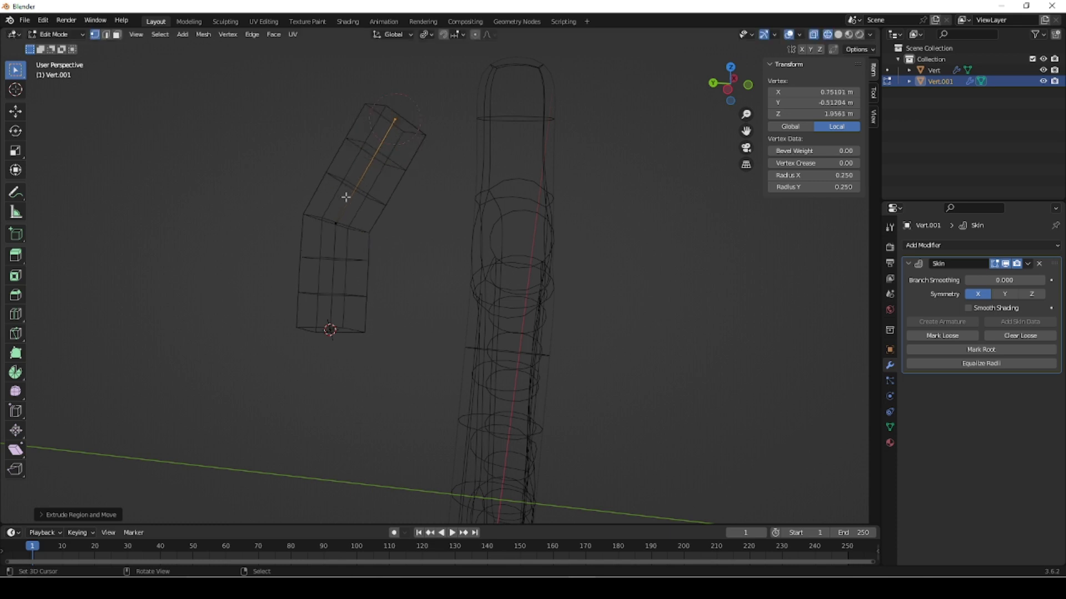
left_click(335, 224)
key("e")
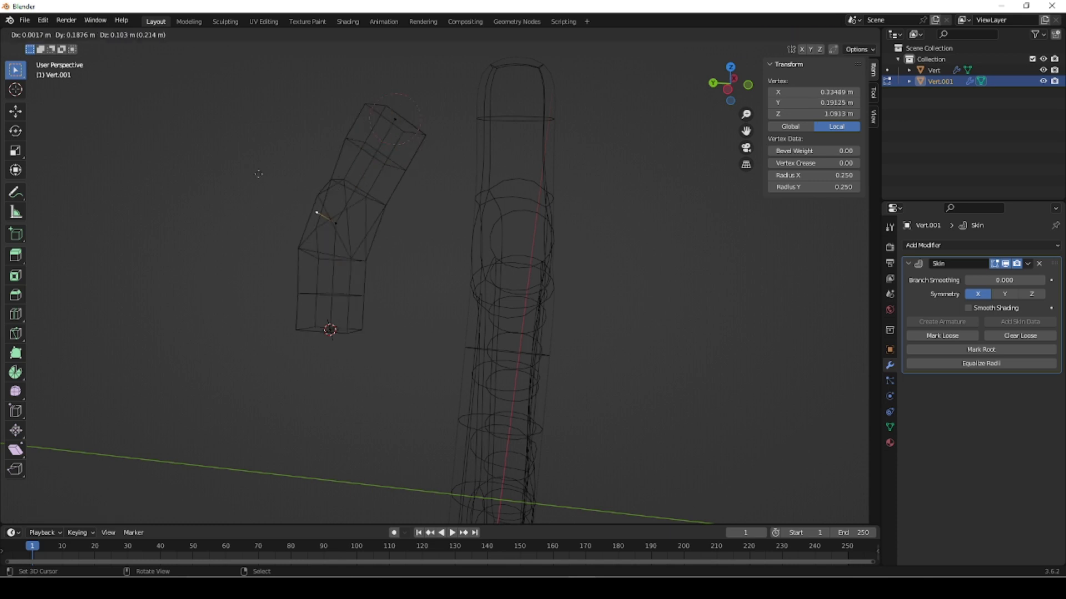
left_click(230, 158)
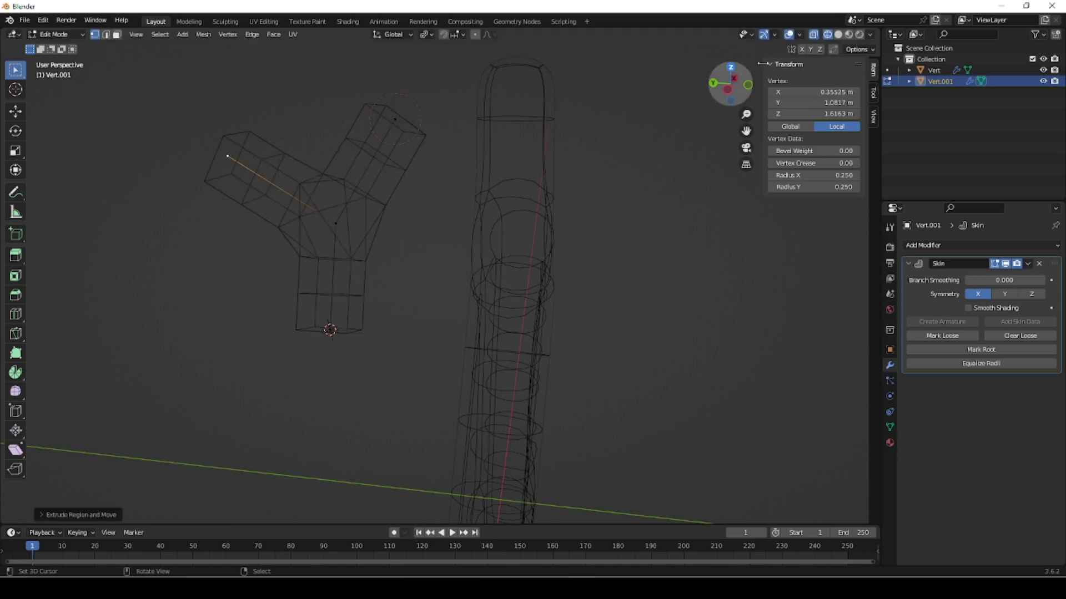
- Mark the Y shape's base vertex as the skin root and hide the Vert body object
left_click(331, 330)
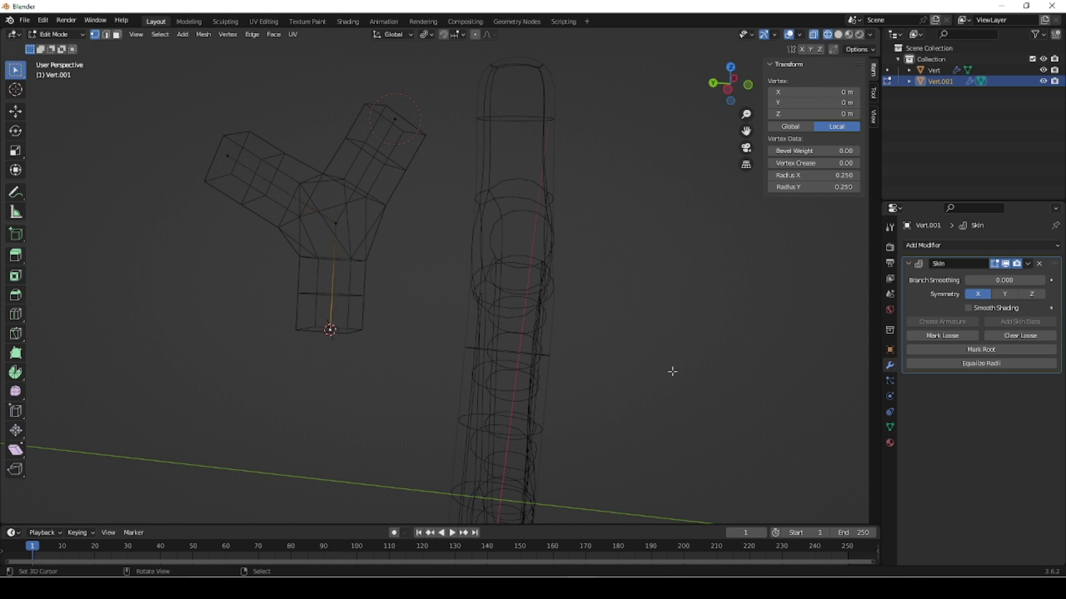
left_click(968, 350)
scroll(349, 301, "up", 3)
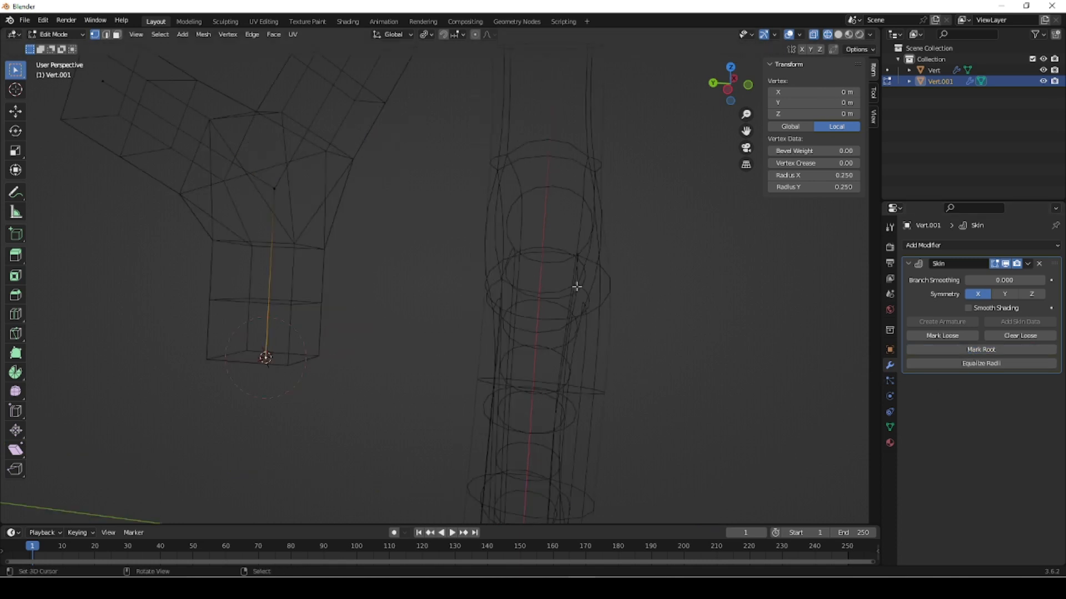
left_click(1043, 70)
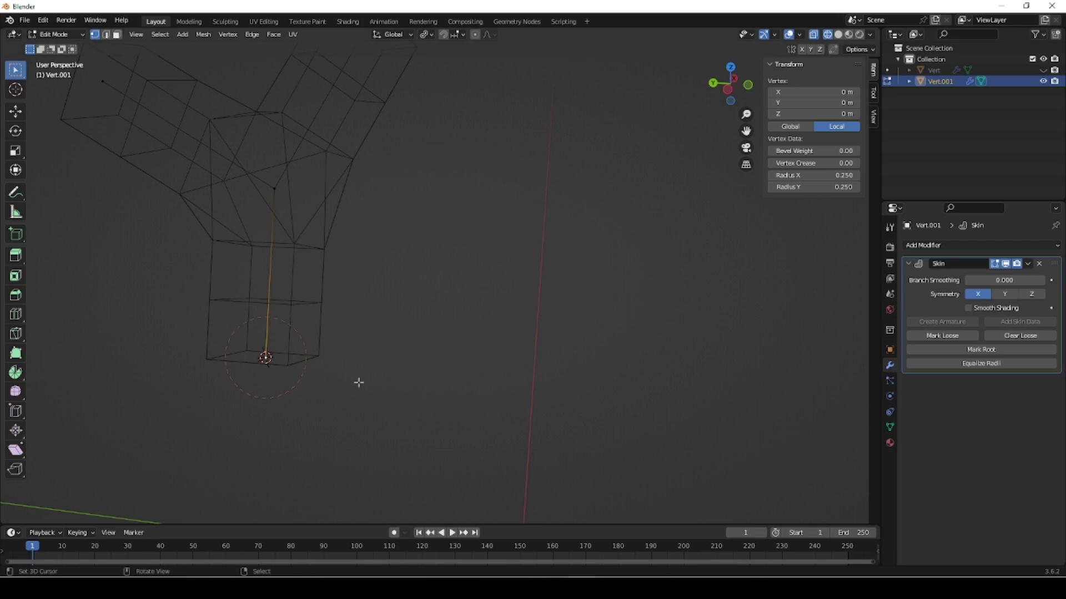
middle_click_drag(357, 367, 507, 416)
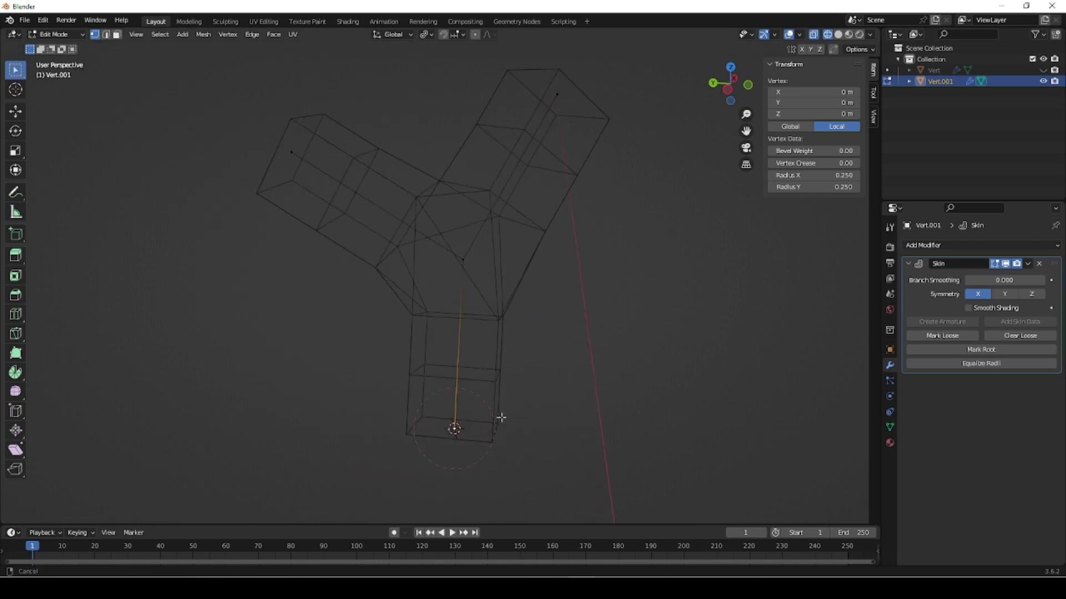
- Examine the Y shape's branching junction in solid shading from several sides, in both Object and Edit Mode
key("Tab")
mouse_move(609, 350)
middle_mouse_down()
mouse_move(605, 304)
mouse_move(542, 294)
mouse_move(498, 318)
middle_mouse_up()
key("shift+z")
middle_click_drag(322, 313, 344, 299)
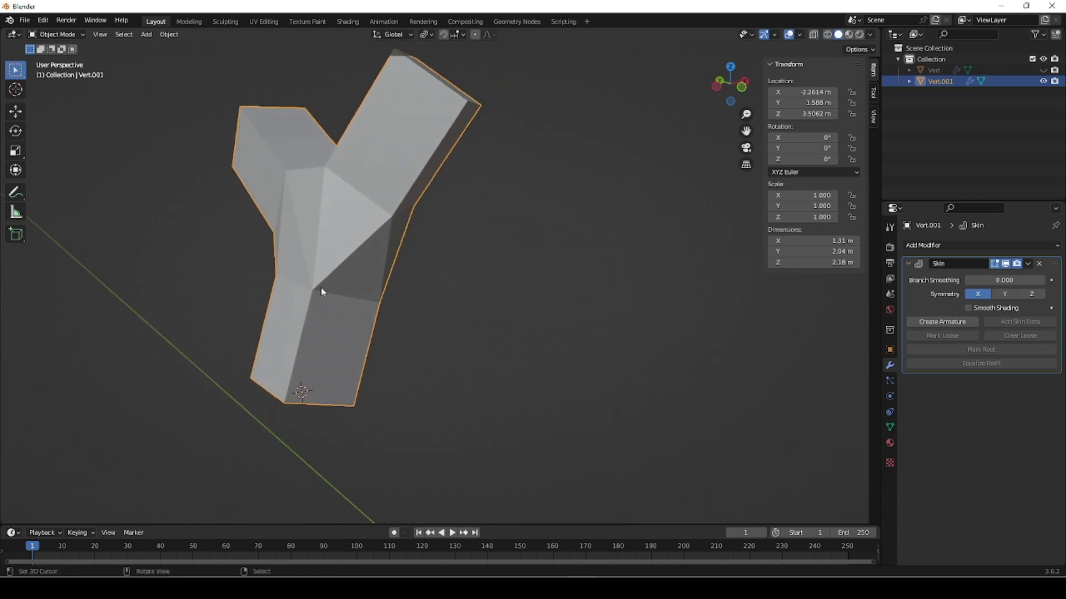
middle_click_drag(451, 299, 509, 307)
key("Tab")
key("Tab")
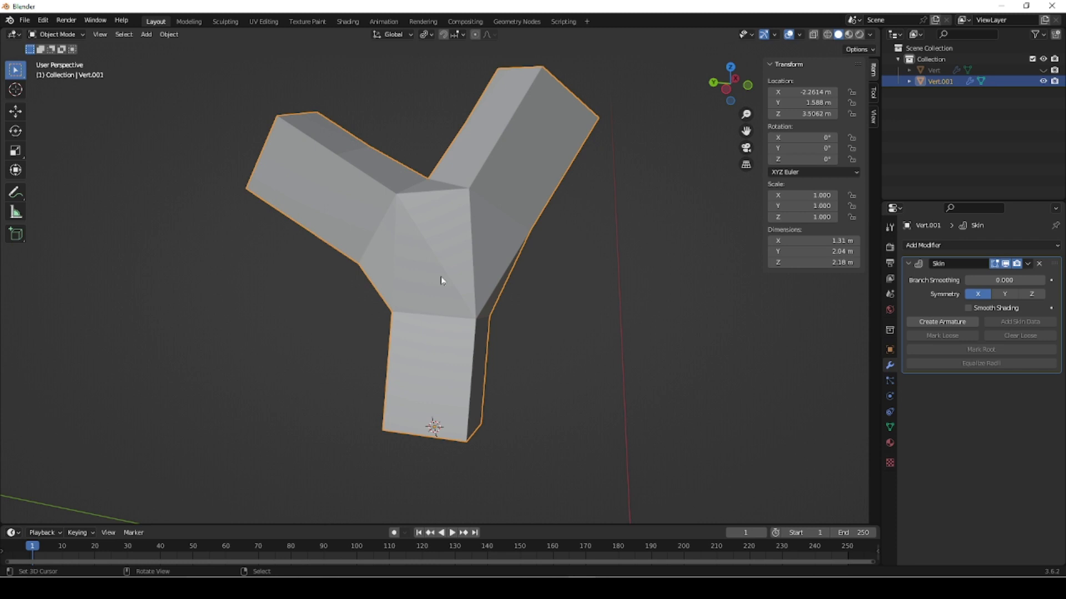
- Turn off the Skin modifier's X symmetry in Edit Mode and display the Y shape in wireframe with X-ray off
key("Tab")
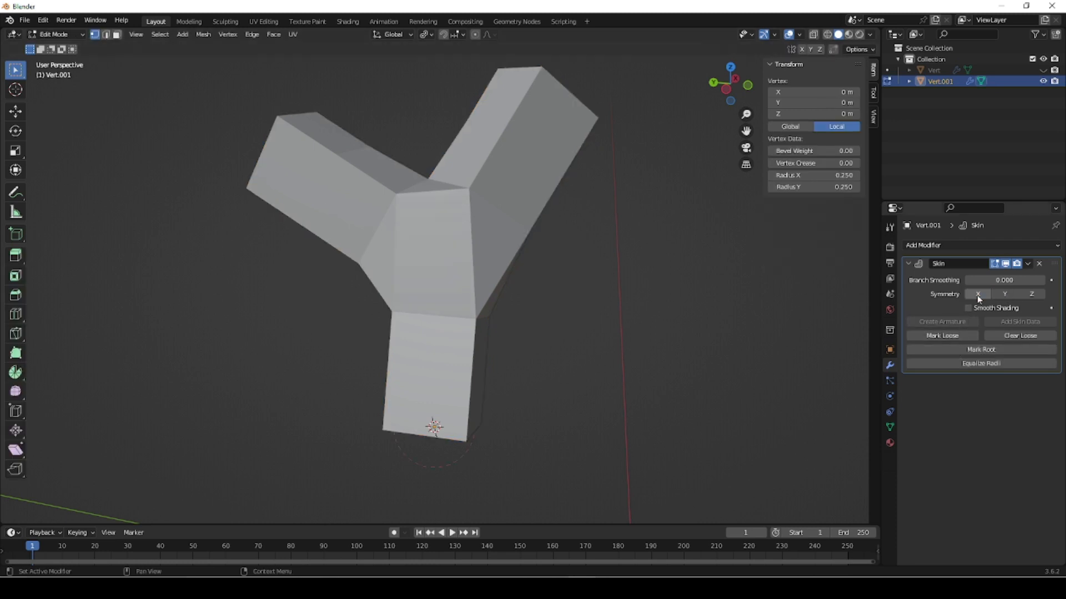
left_click(978, 295)
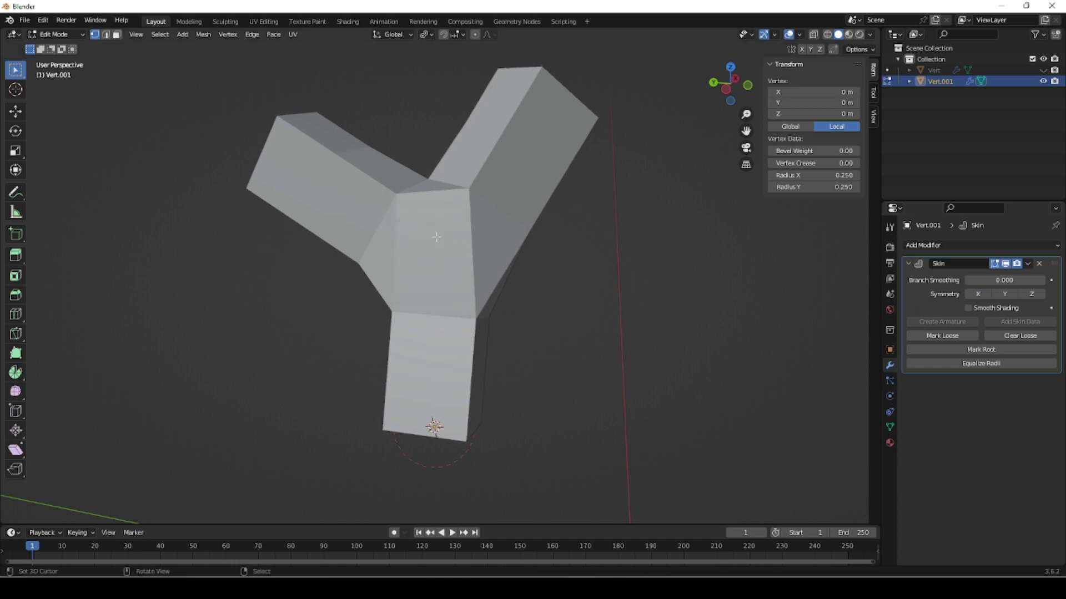
left_click(827, 34)
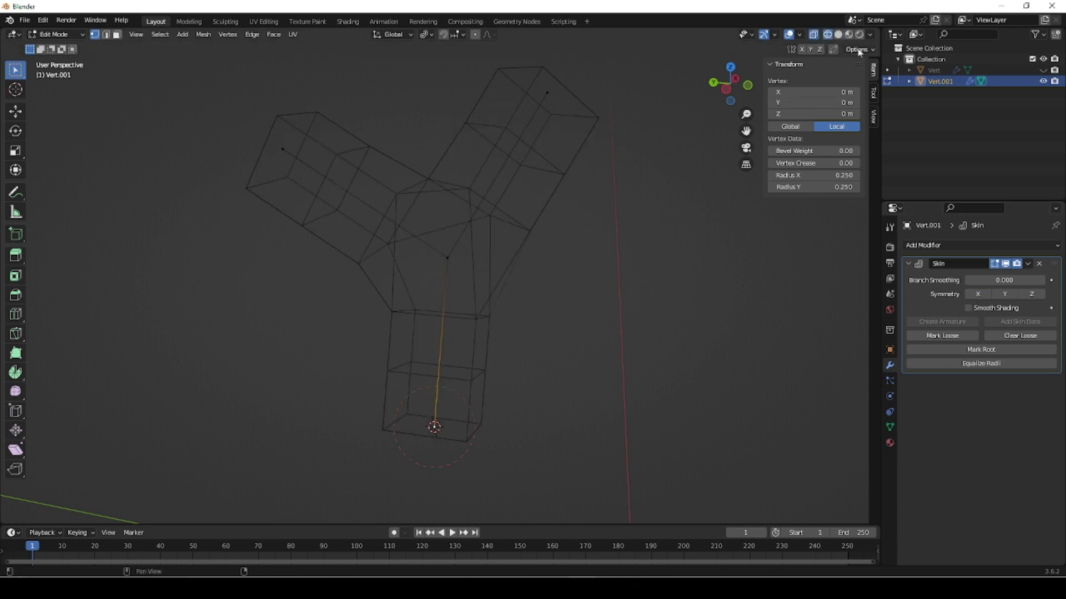
left_click(812, 35)
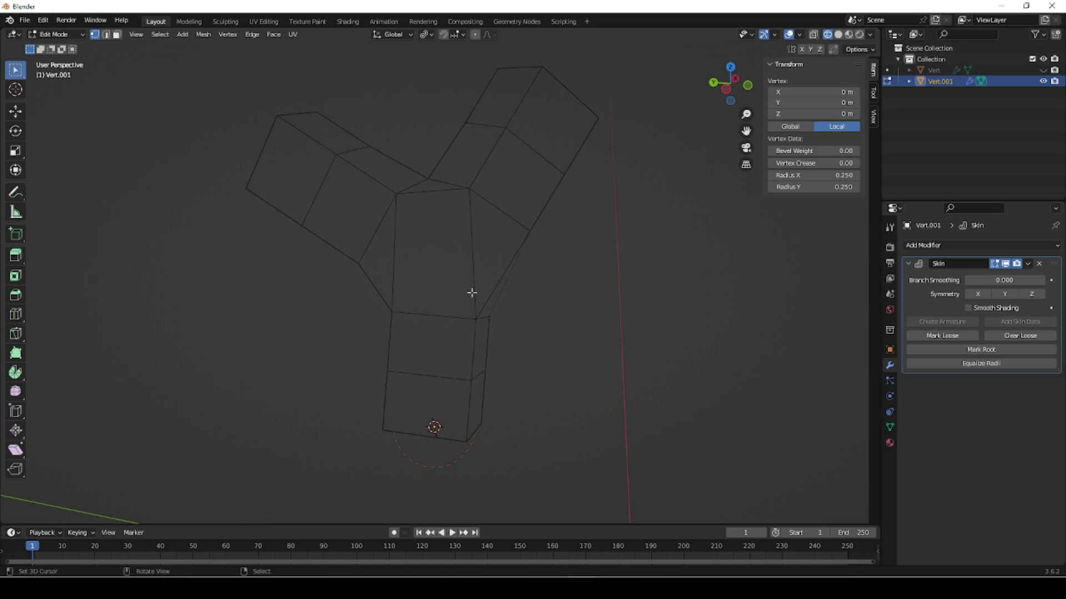
- Toggle the Skin modifier's X symmetry on and off to compare the junction's edges from different sides
left_click(978, 294)
middle_click_drag(616, 358, 624, 355)
left_click(978, 294)
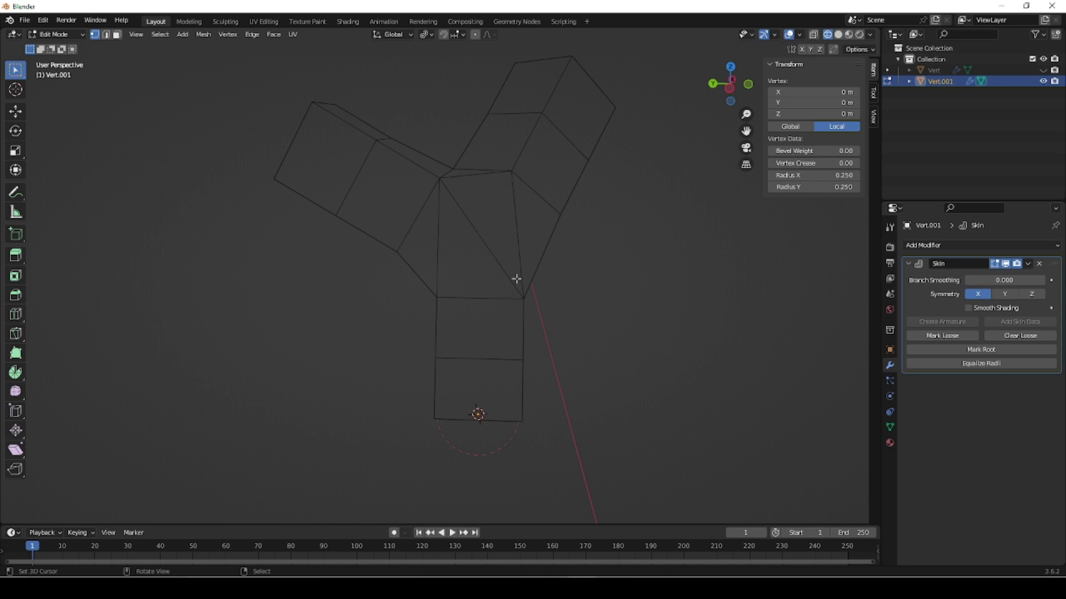
middle_click_drag(615, 347, 403, 328)
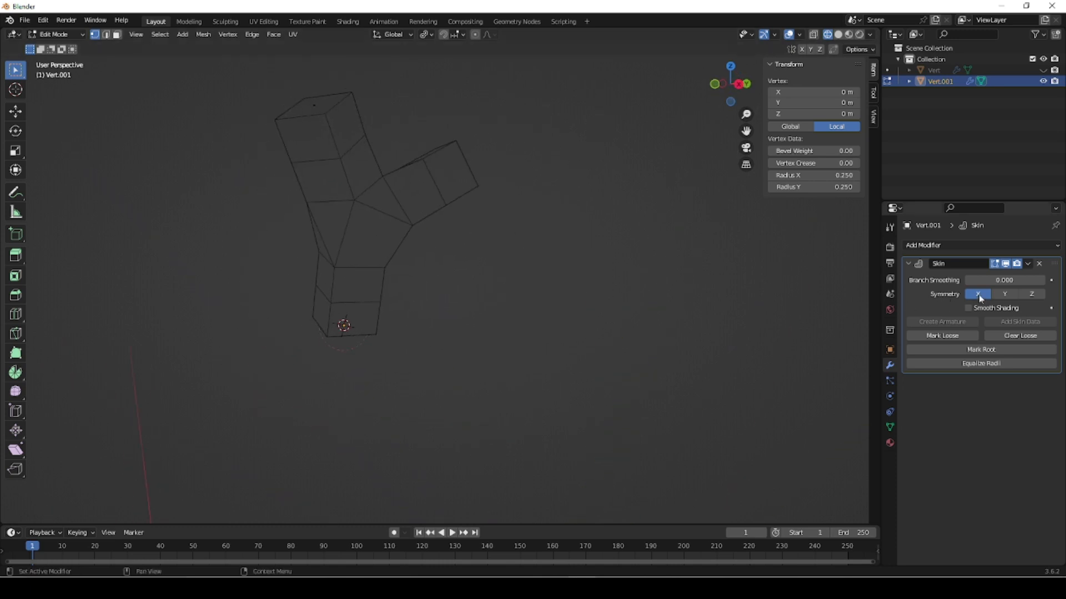
key("ctrl+z")
middle_click_drag(424, 378, 516, 375)
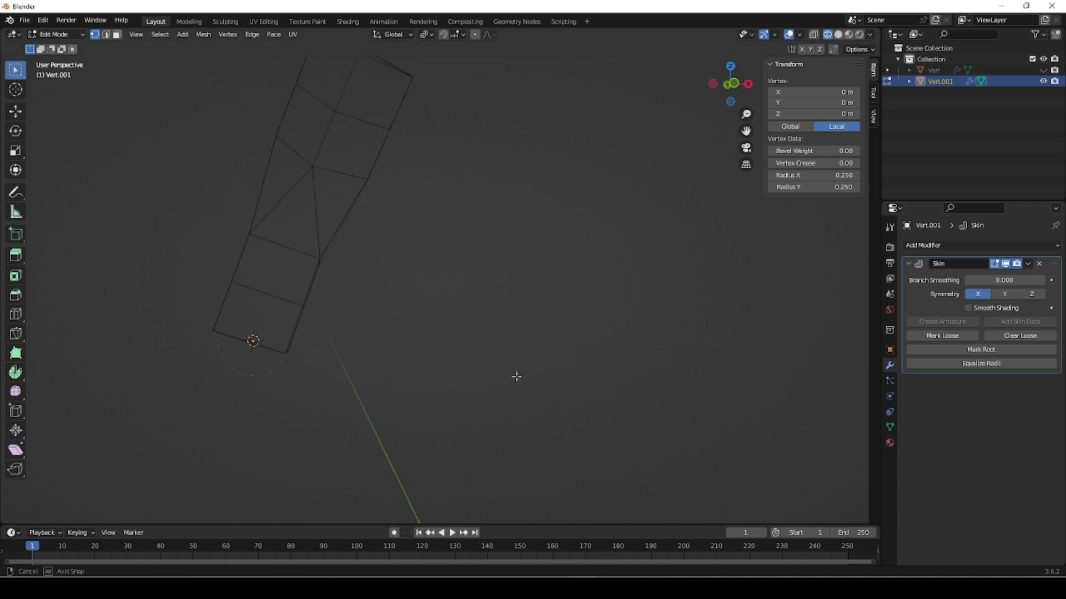
left_click(980, 298)
middle_click_drag(397, 326, 435, 326)
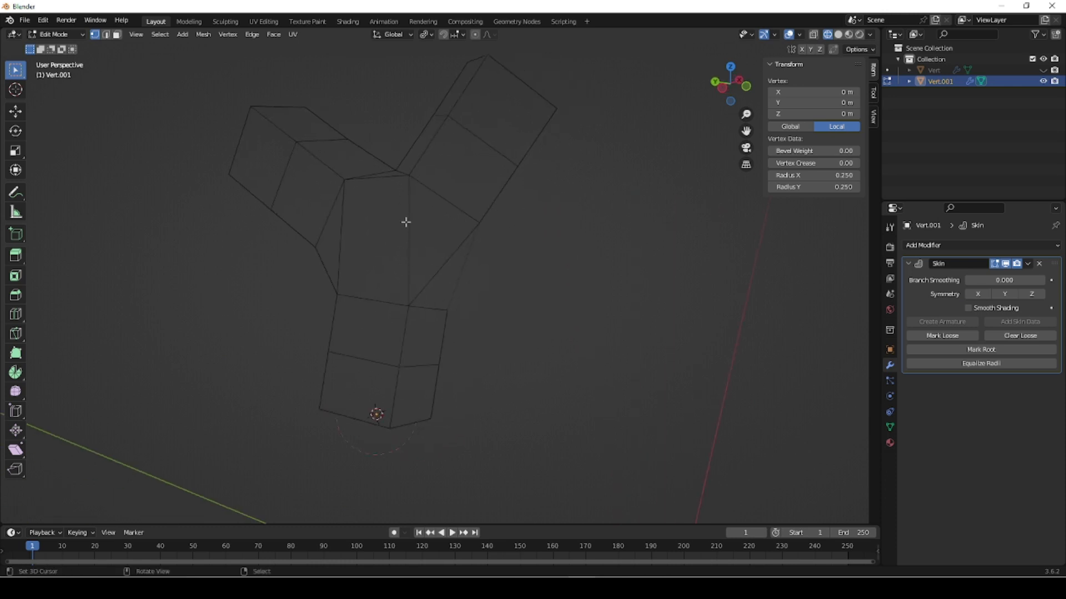
- Enable the Skin modifier's symmetry on the X, Y and Z axes
middle_click_drag(485, 340, 368, 323)
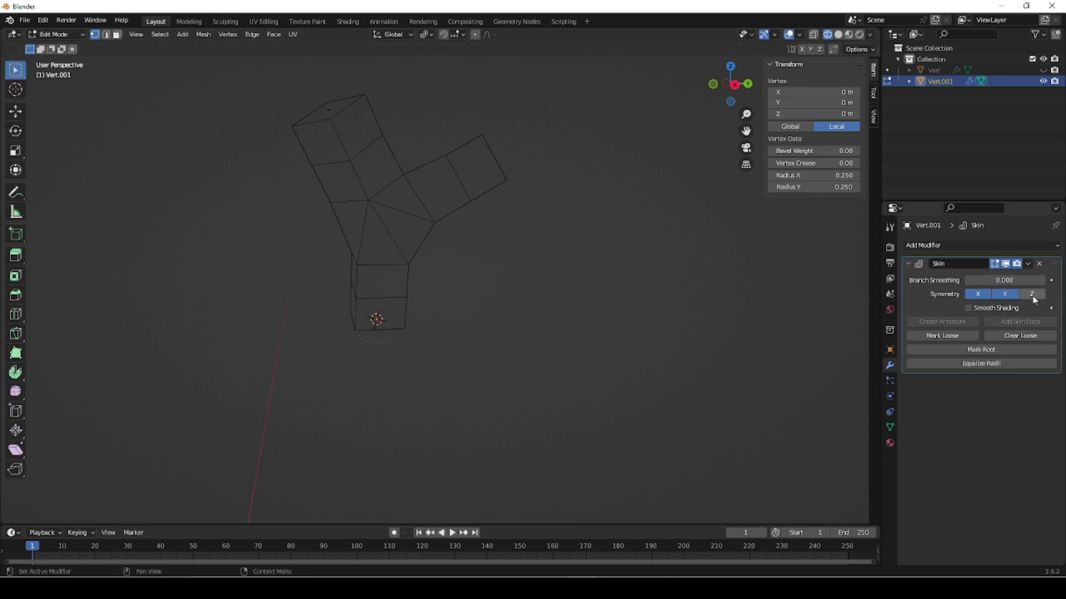
middle_click_drag(502, 297, 389, 302)
left_click(1036, 296)
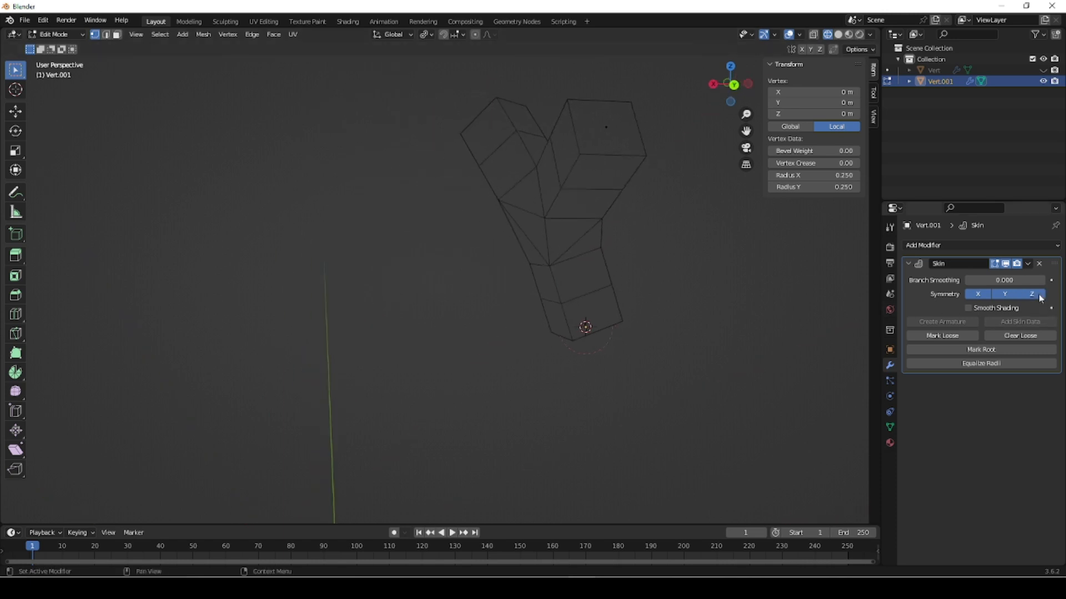
- Remove the Skin modifier from the Y-shaped test object Vert.001 and delete the object
left_click(1039, 264)
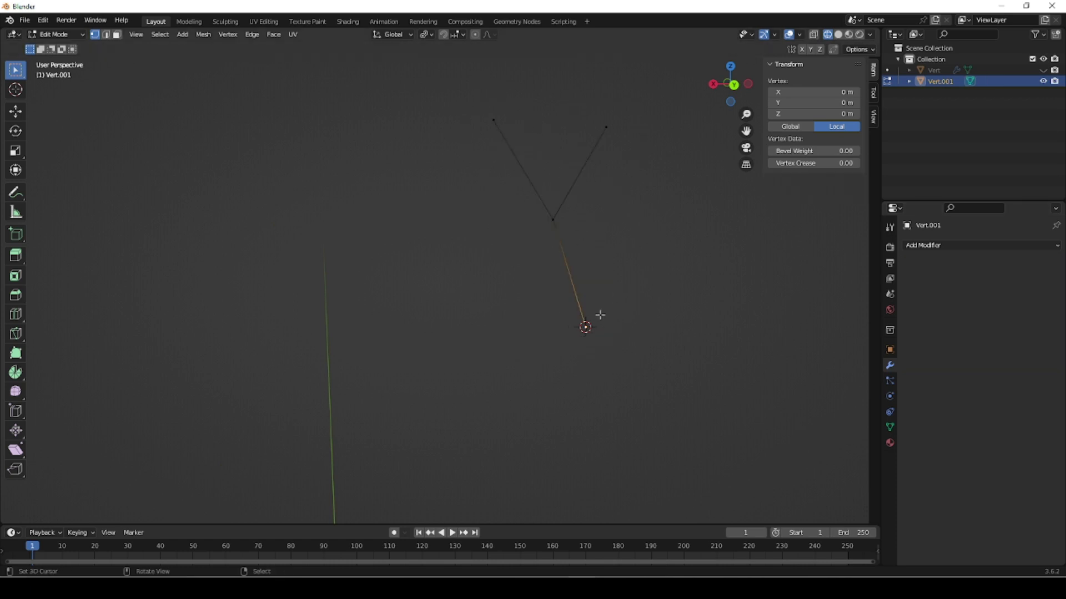
key("Tab")
key("Delete")
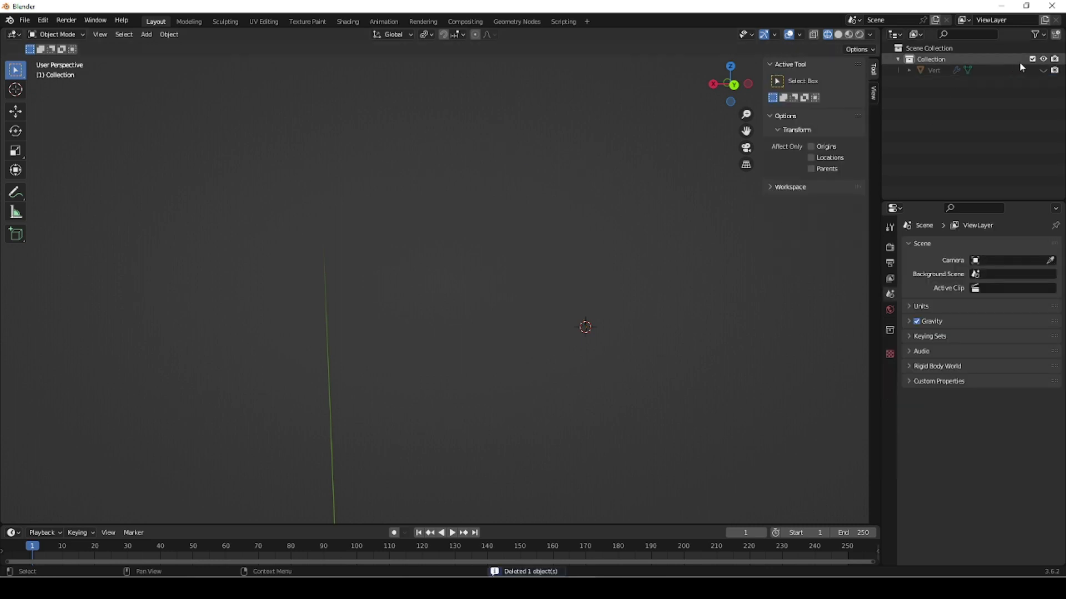
- Unhide the Vert body object, select it and display it in solid shading
left_click(1038, 68)
middle_click_drag(537, 315, 599, 339)
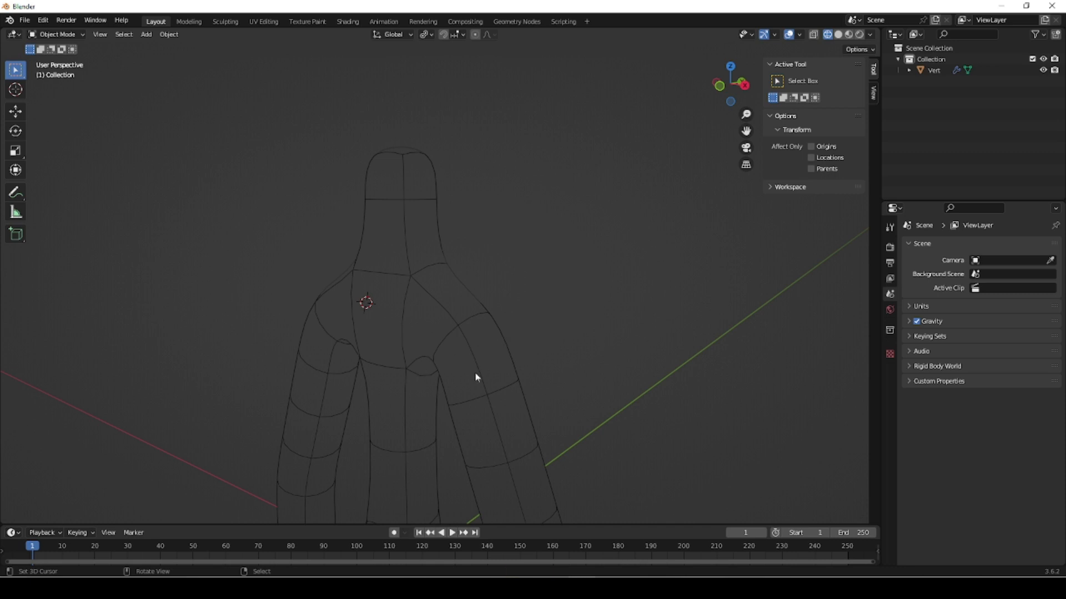
key("a")
key("shift+z")
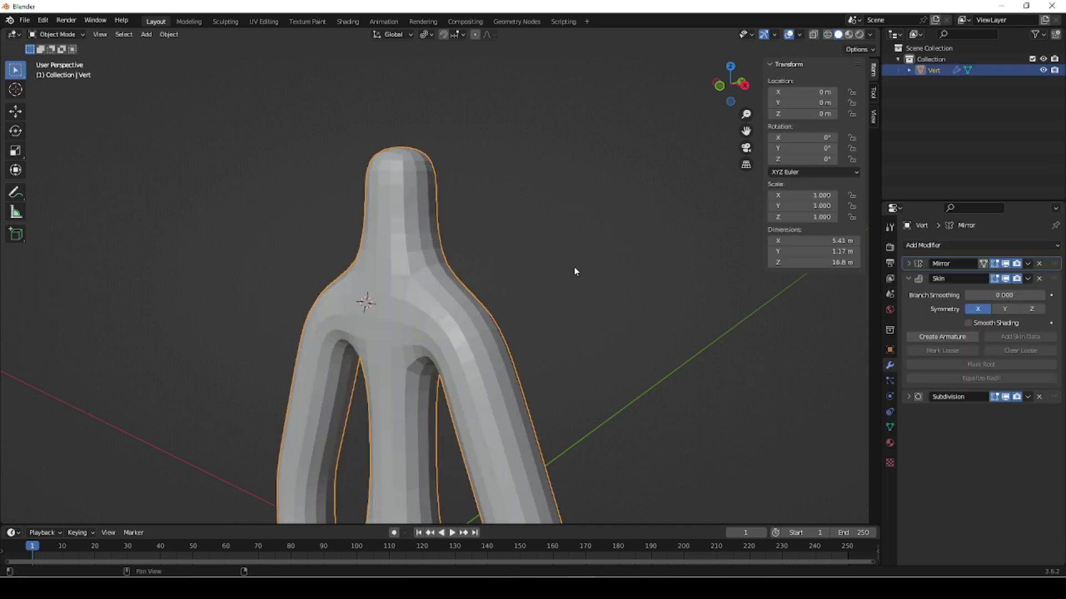
- Apply Shade Smooth to the body and enable Smooth Shading in its Skin modifier, comparing the surface with it on and off
middle_click_drag(581, 414, 617, 372, "shift")
right_click(617, 371)
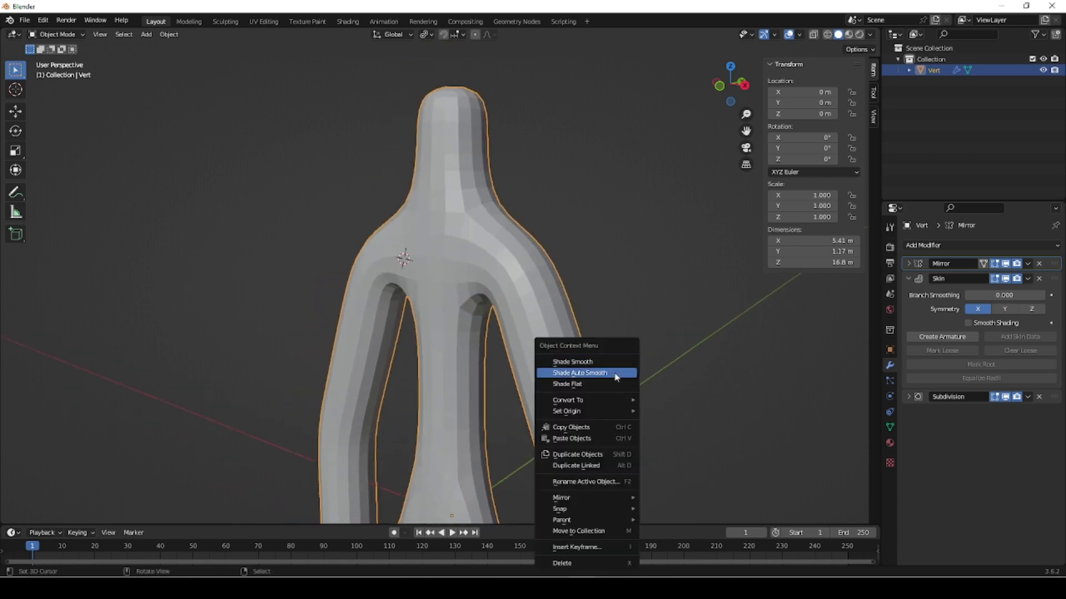
left_click(584, 363)
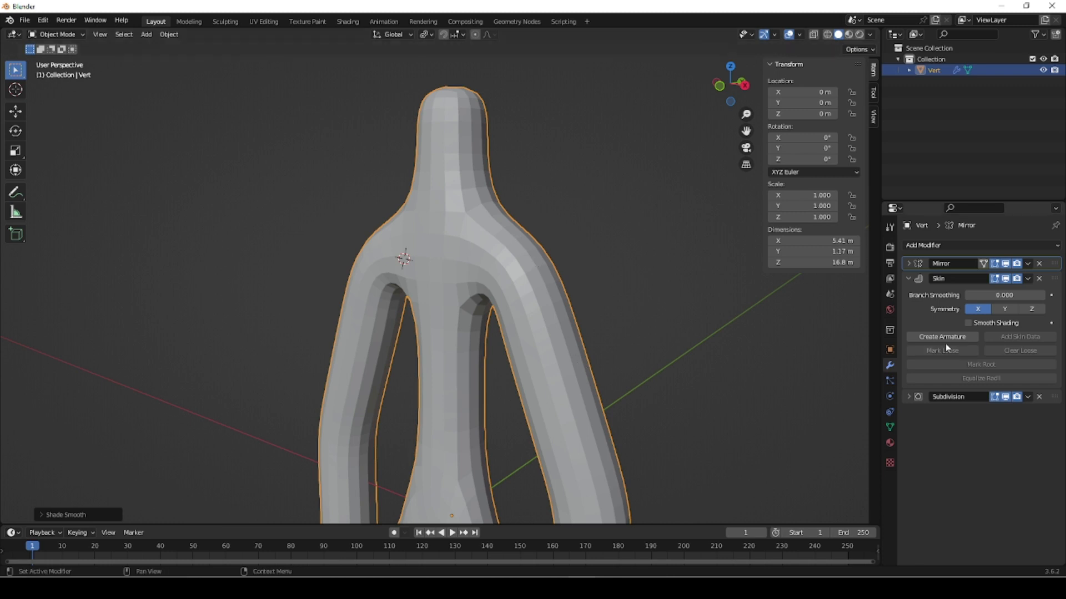
left_click(968, 323)
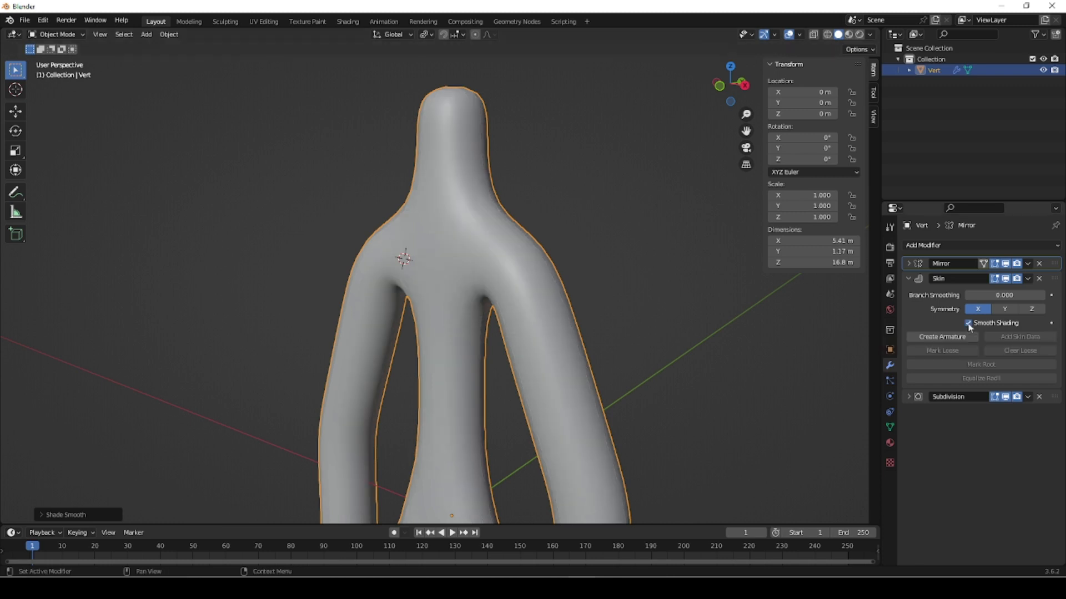
left_click(968, 324)
left_click(968, 324)
left_click(968, 324)
left_click(968, 324)
left_click(968, 324)
left_click(968, 324)
middle_click_drag(445, 419, 621, 367)
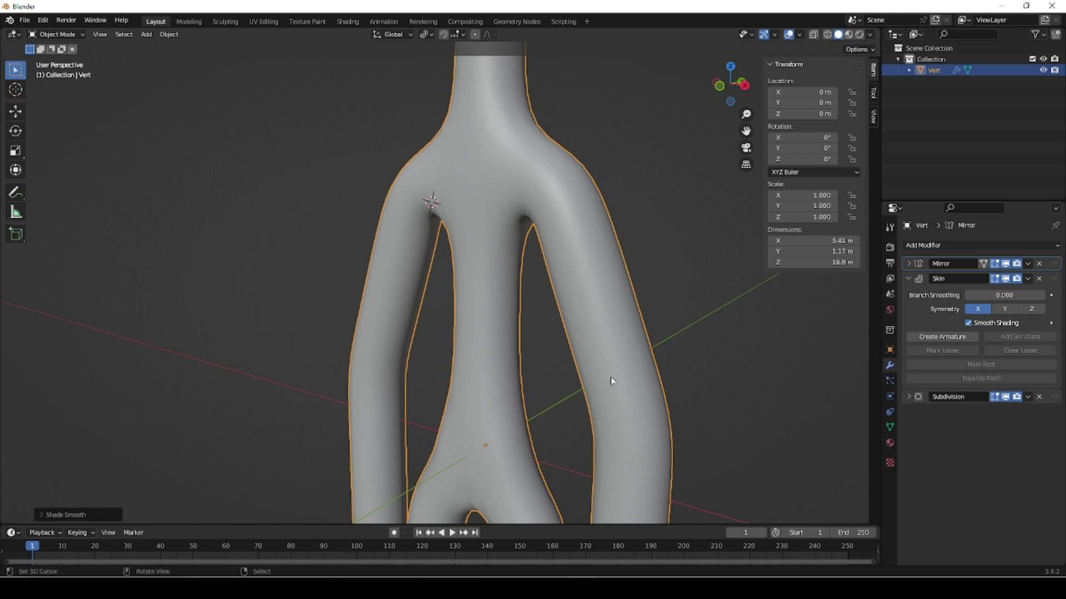
- Show the body from the front in wireframe with X-ray on, and enter Edit Mode on it
key("KP_1")
middle_click_drag(590, 309, 505, 330, "shift")
scroll(506, 331, "down", 6)
scroll(508, 332, "down", 2)
scroll(509, 332, "up", 3)
scroll(507, 332, "up", 2)
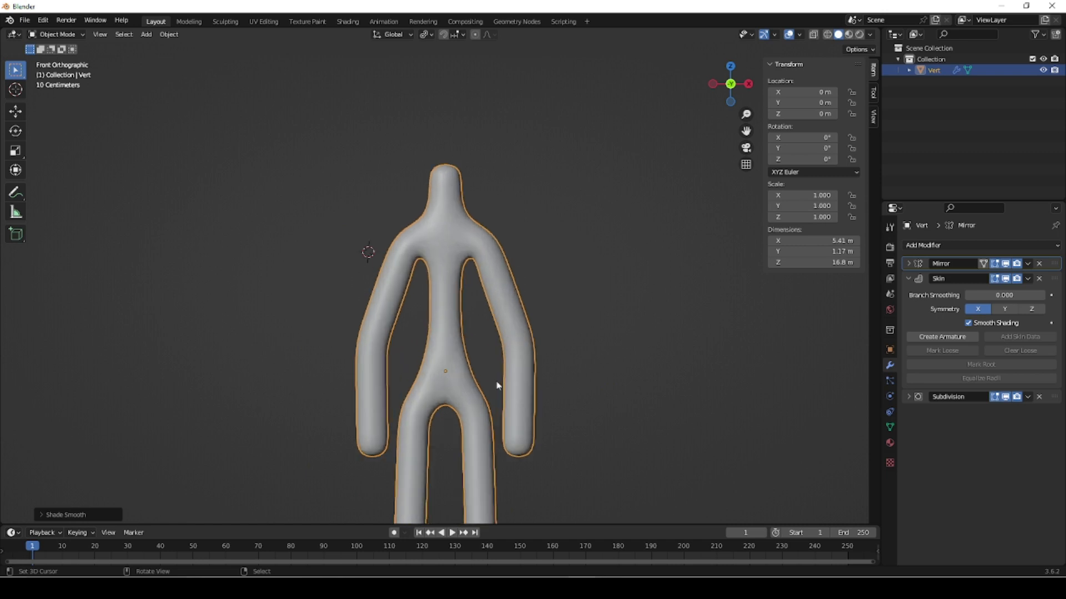
scroll(507, 328, "down", 4, "shift")
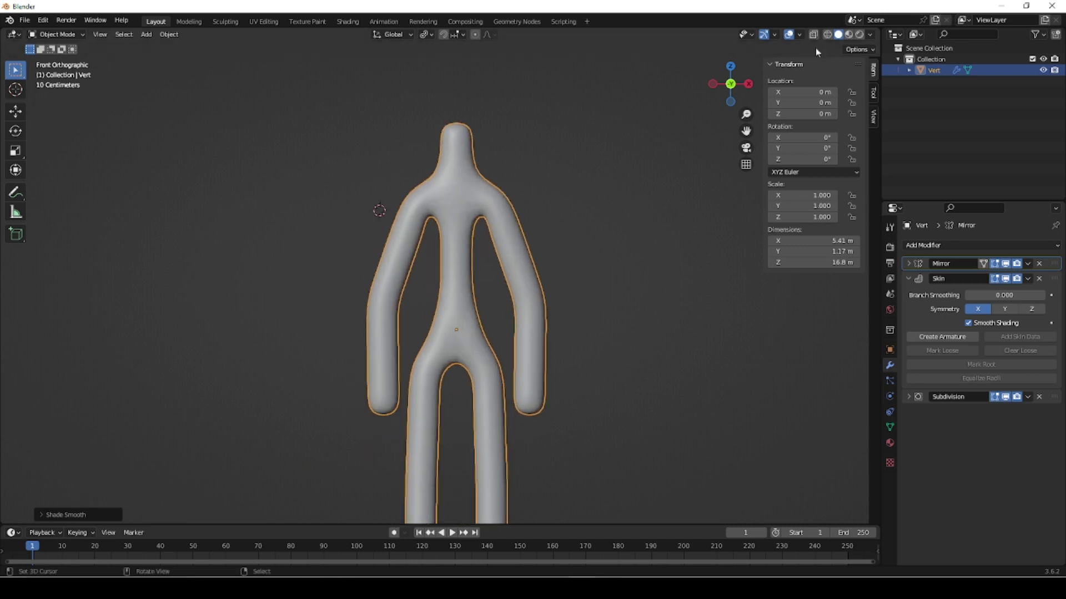
left_click(827, 35)
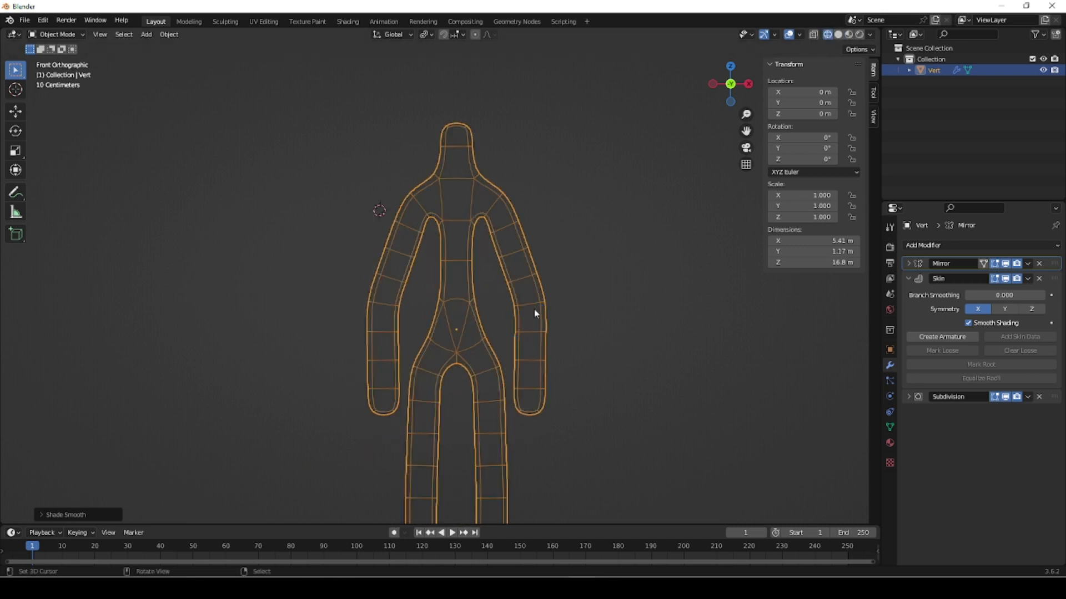
key("Tab")
left_click(814, 35)
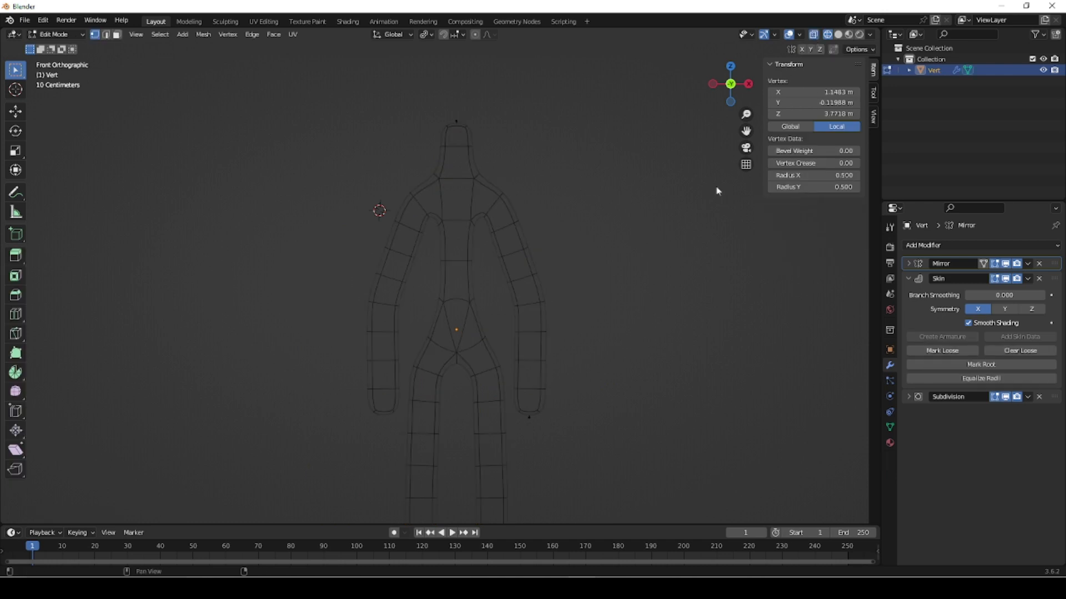
- Reduce the skin radius of the arm's end vertex to about 0.12 and of the elbow vertex to about 0.20
right_click(530, 420)
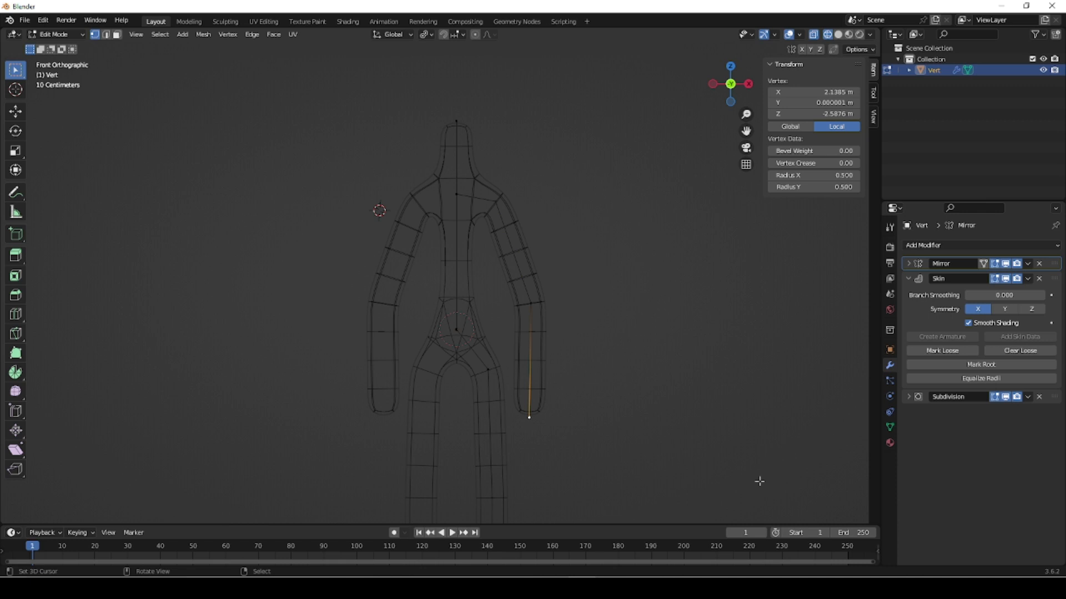
key("ctrl+a")
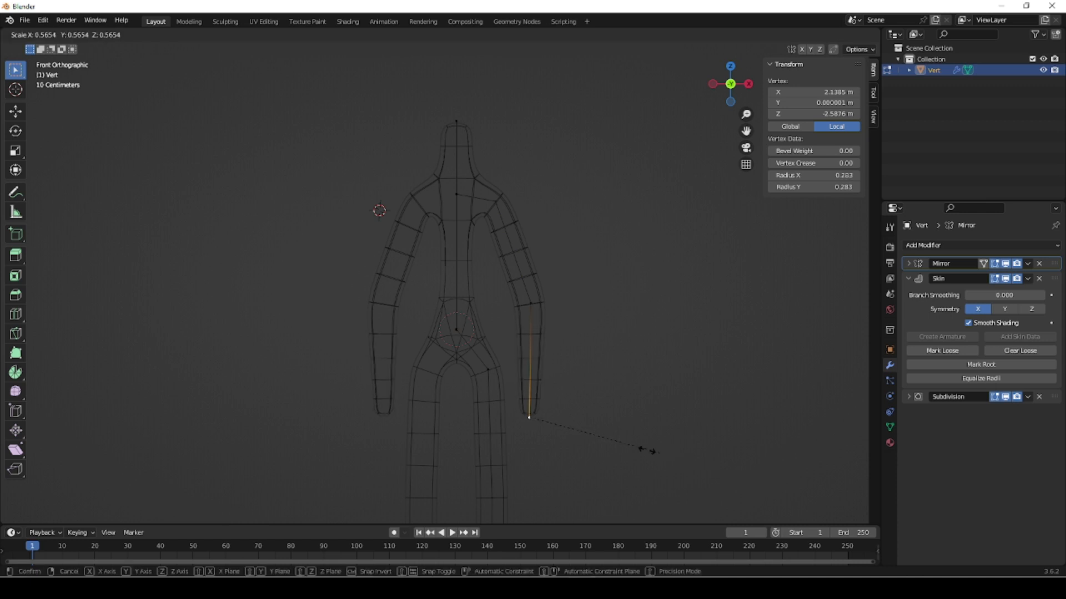
left_click(584, 431)
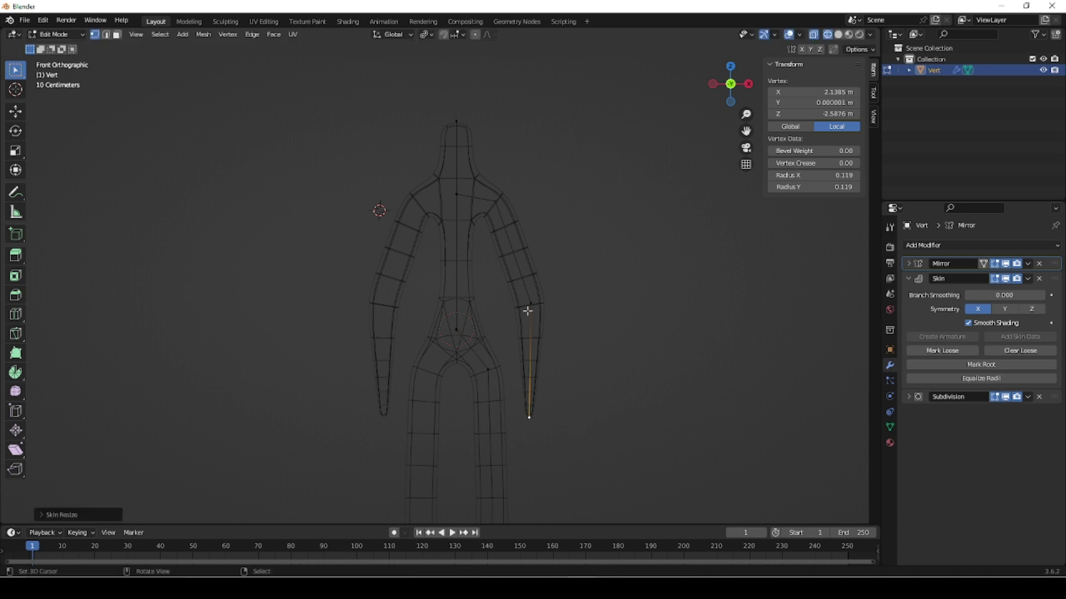
left_click(536, 306)
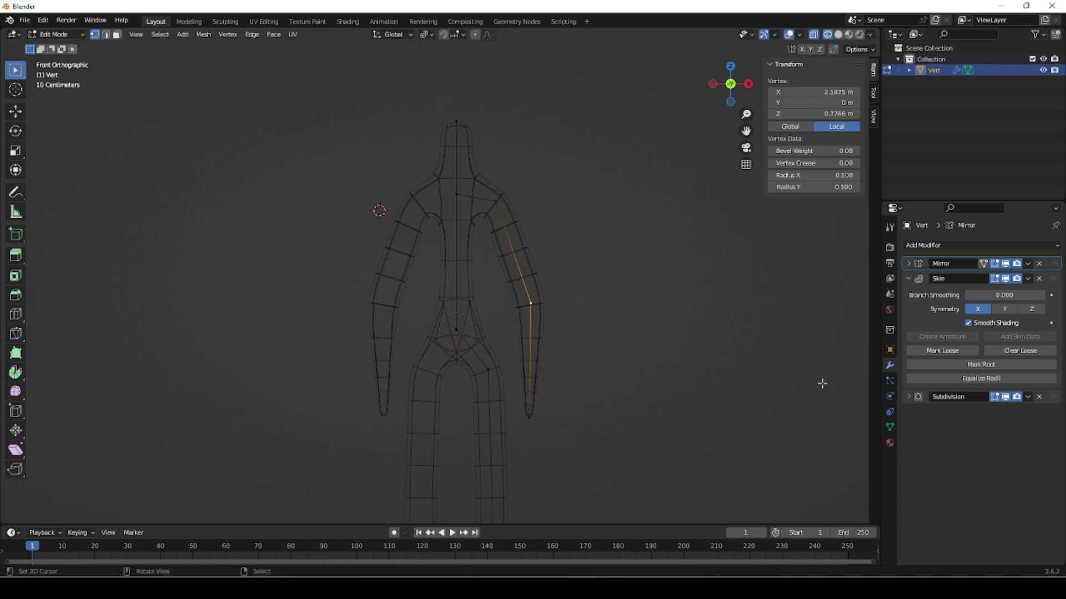
key("ctrl+a")
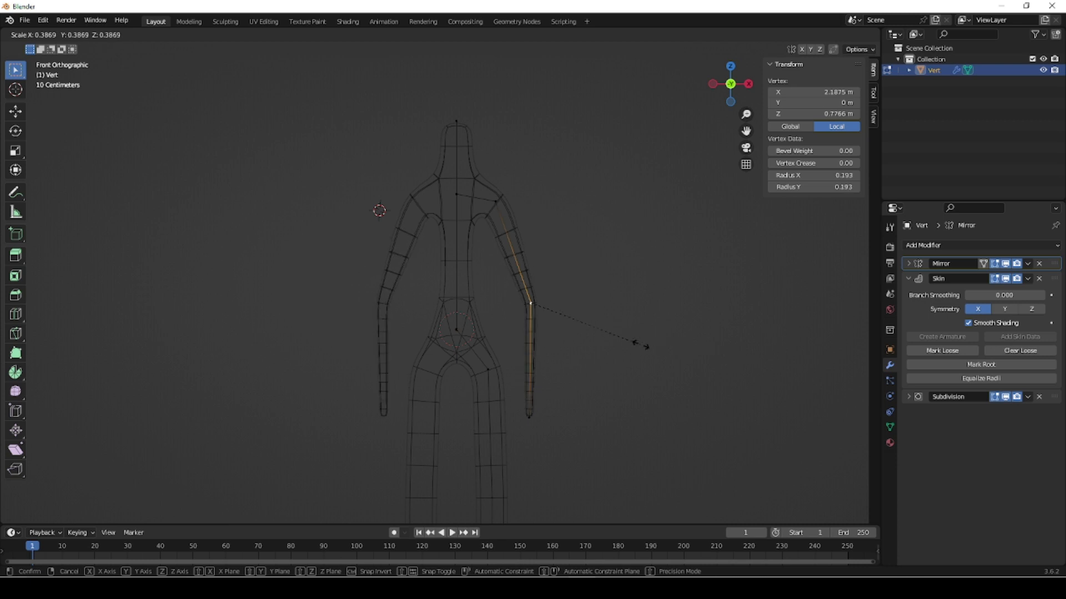
left_click(638, 345)
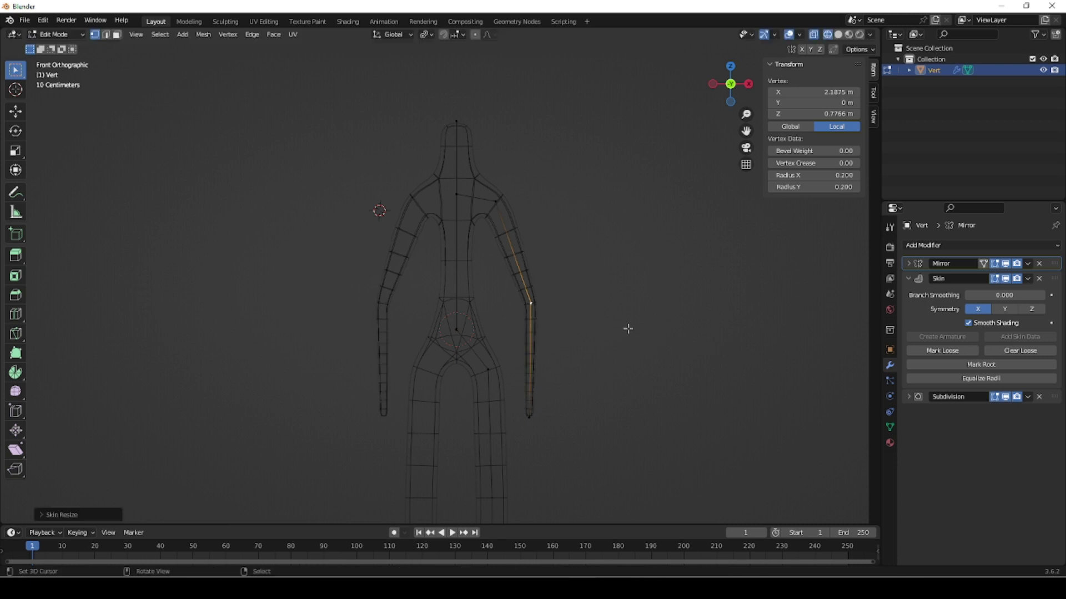
- Shrink the shoulder vertex's skin radius to about 0.31 and move it outward and down to about X 1.43 m, Z 3.30 m
left_click(495, 203)
key("ctrl+a")
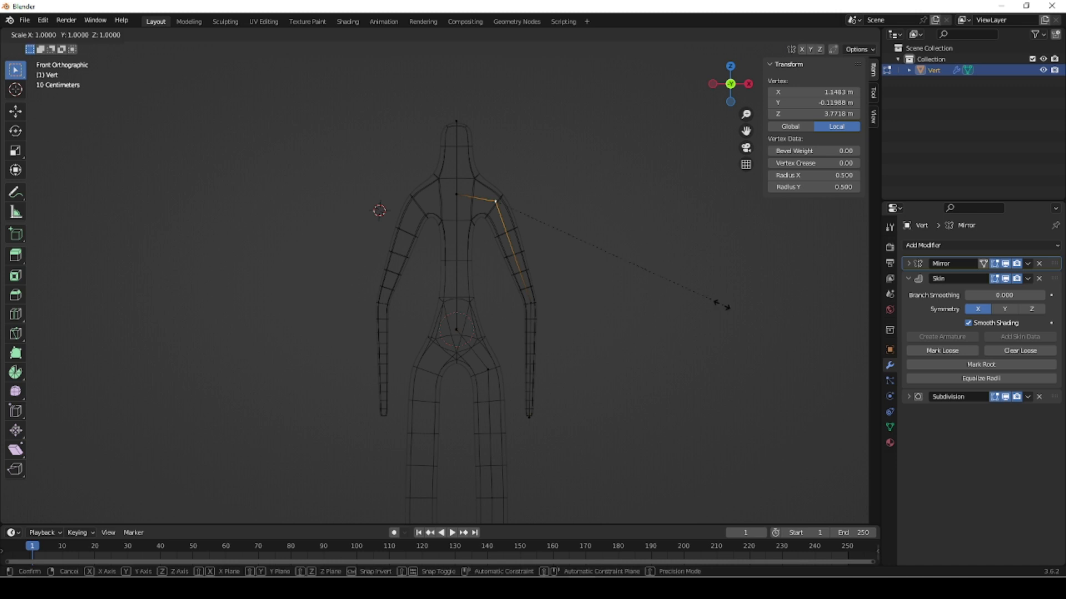
left_click(635, 268)
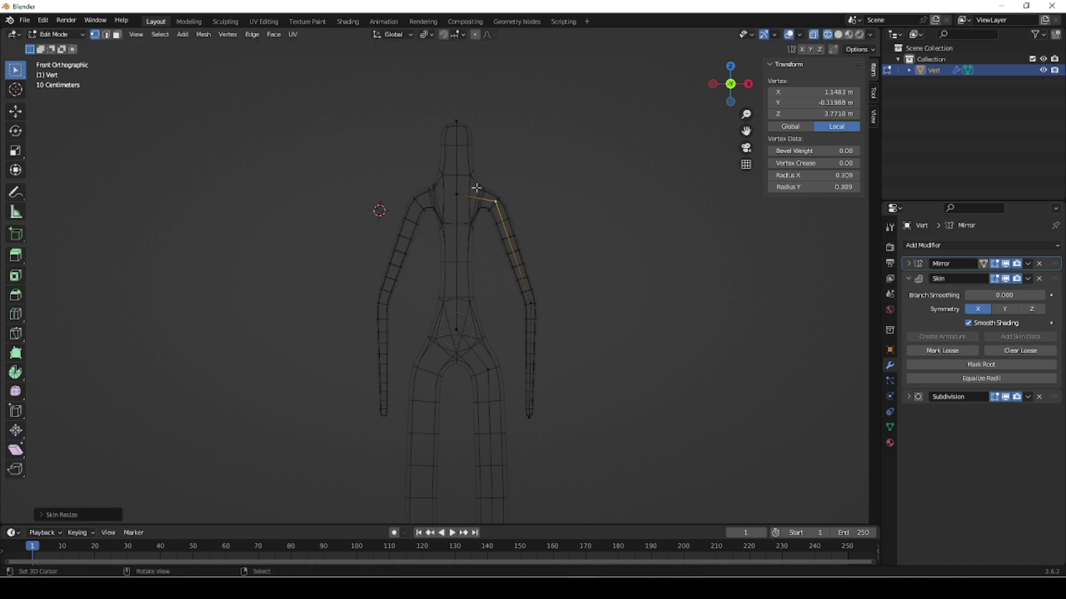
key("g")
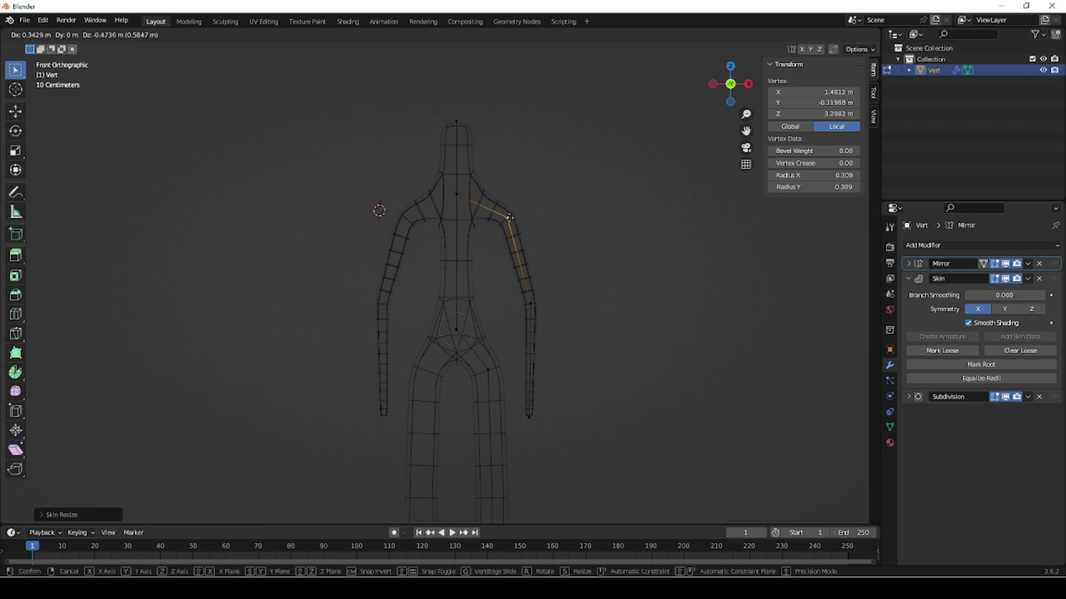
left_click(507, 218)
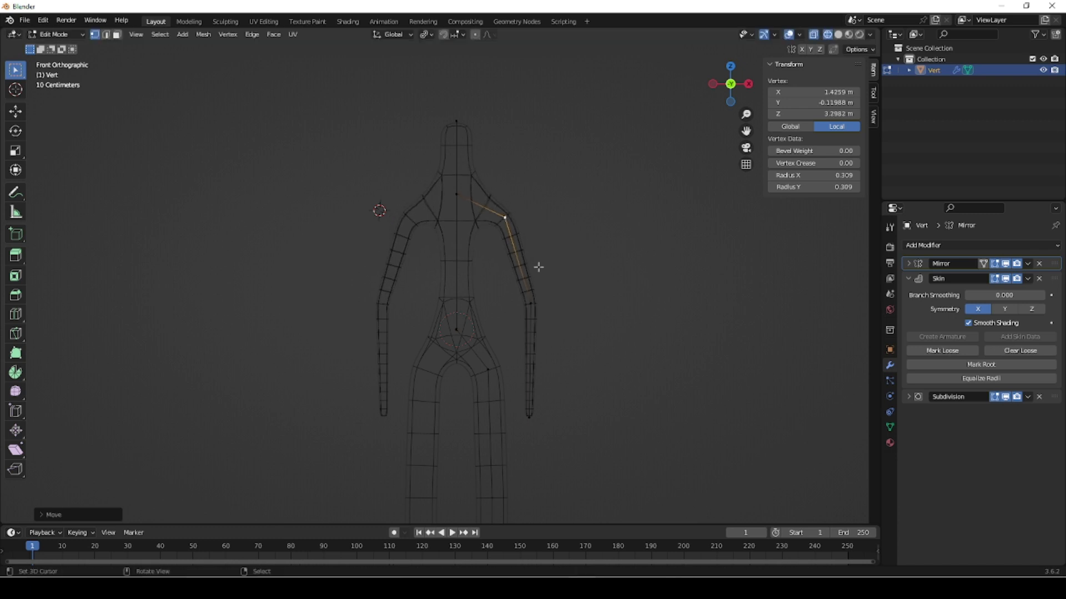
- Add a single centred loop cut on the forearm edge between elbow and hand, and return to vertex selection
middle_click_drag(581, 388, 569, 331, "shift")
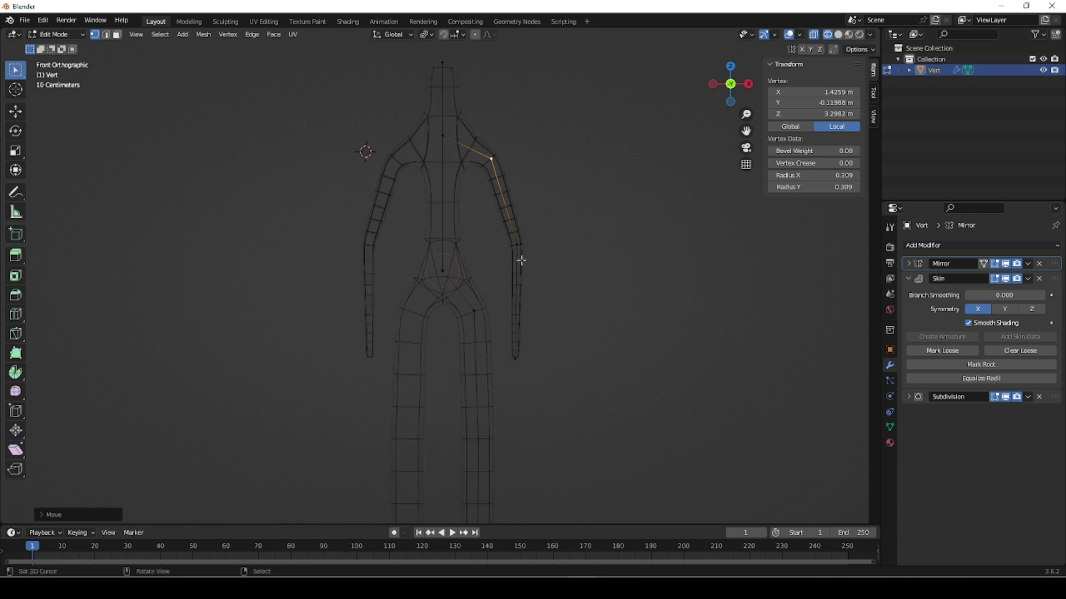
left_click(510, 274)
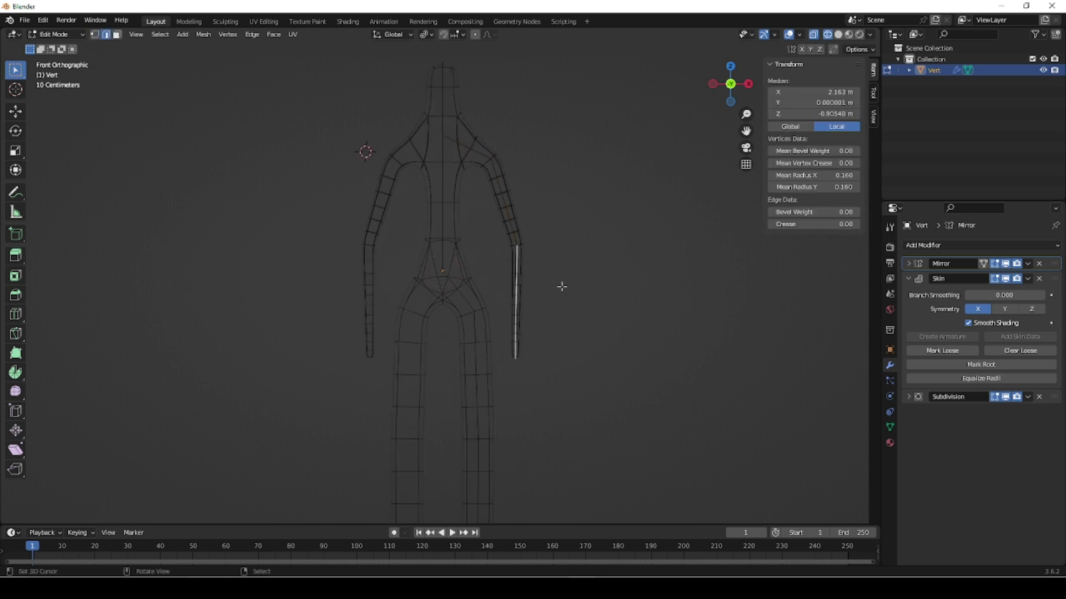
key("ctrl+r")
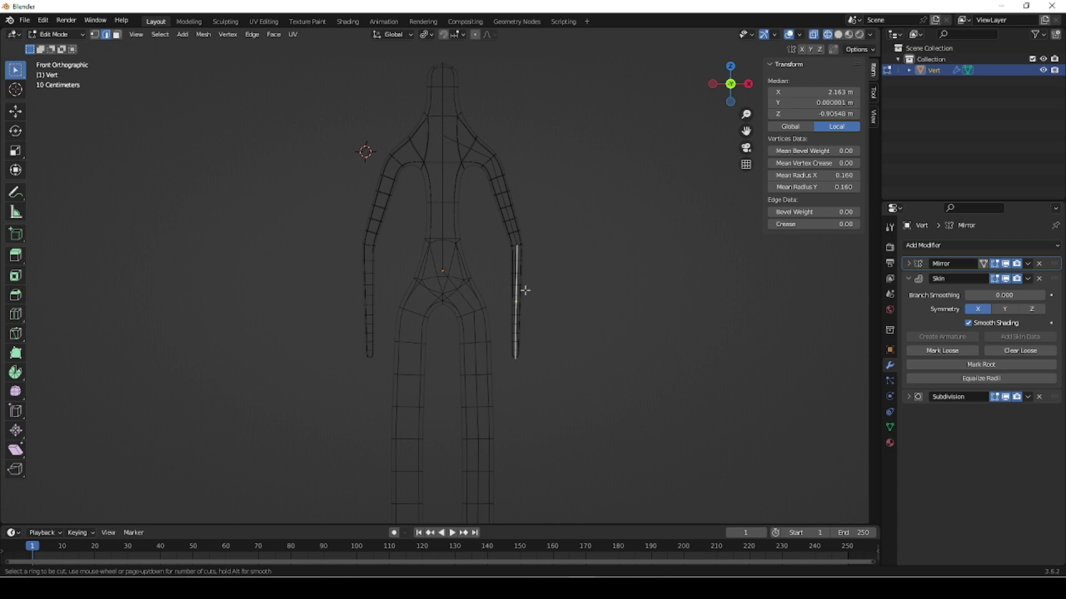
scroll(513, 289, "up", 1)
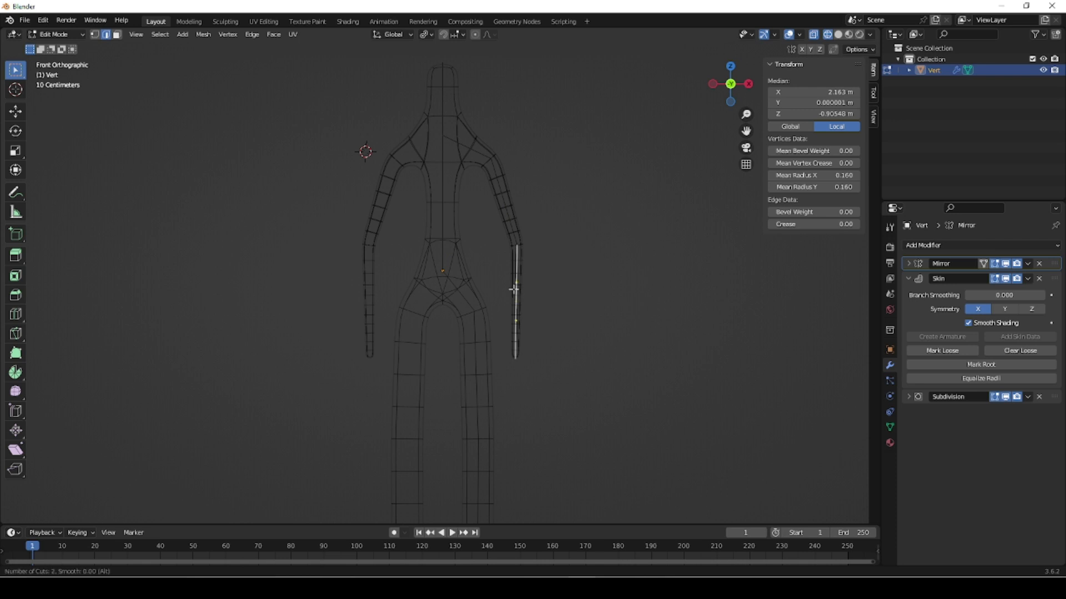
left_click(514, 289)
right_click(514, 289)
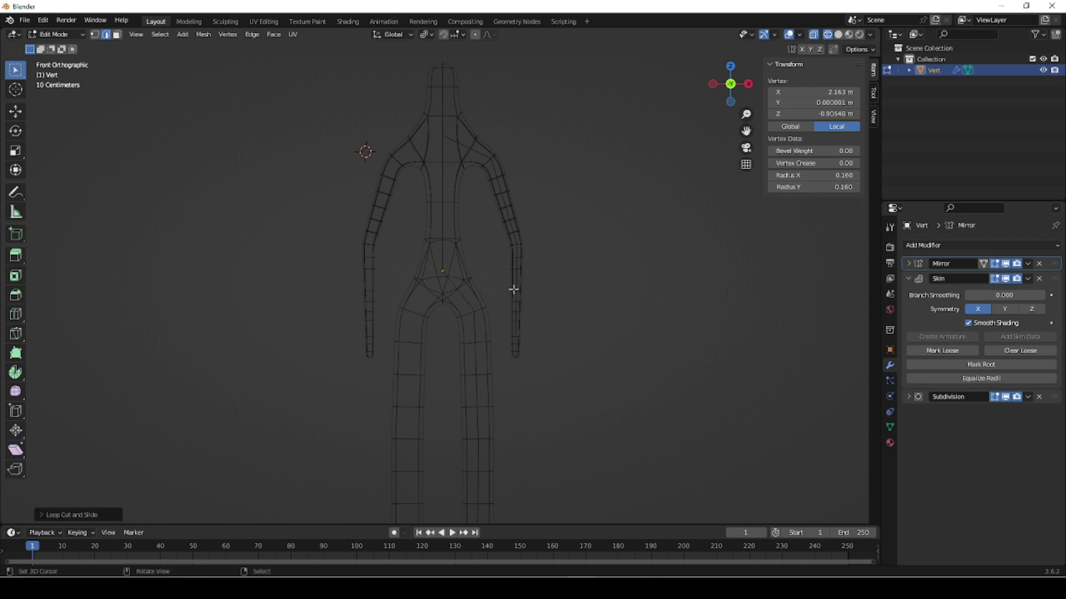
key("1")
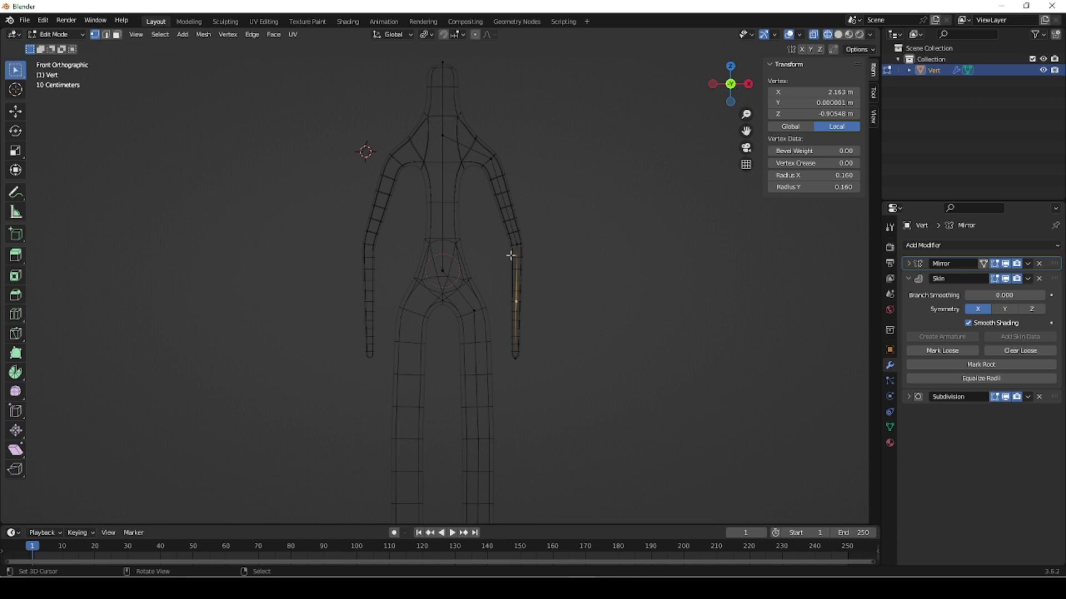
scroll(521, 275, "up", 3)
scroll(524, 274, "up", 2)
scroll(611, 328, "up", 2)
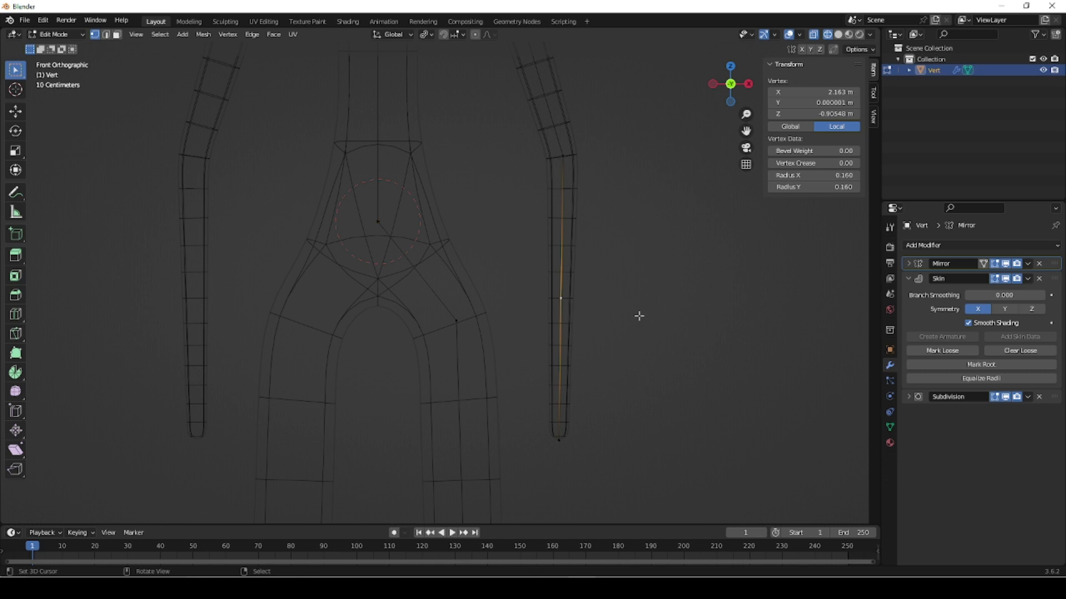
key("shift+a")
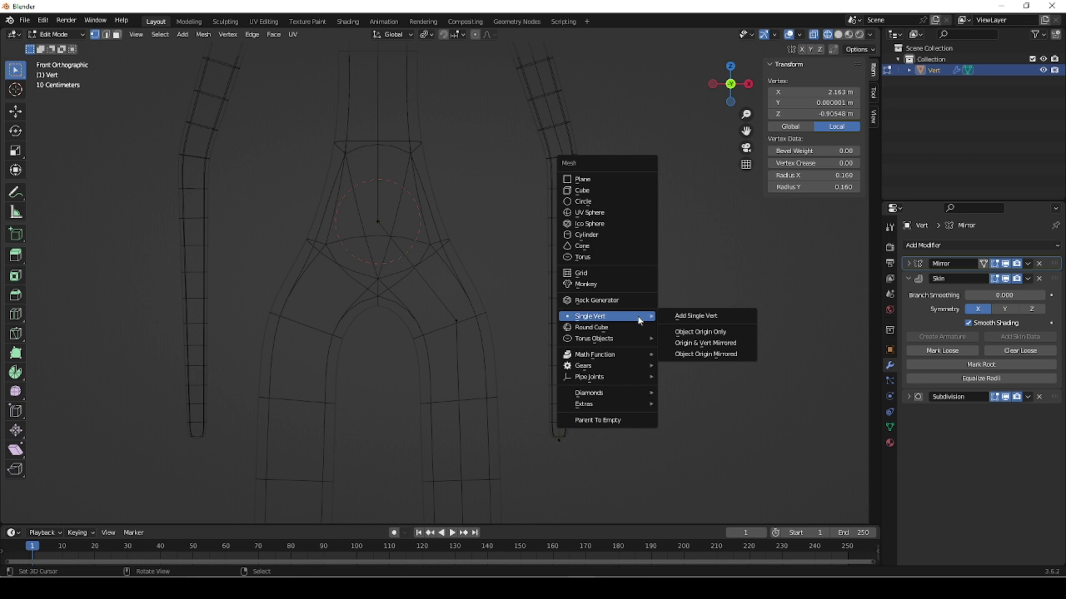
key("Escape")
key("s")
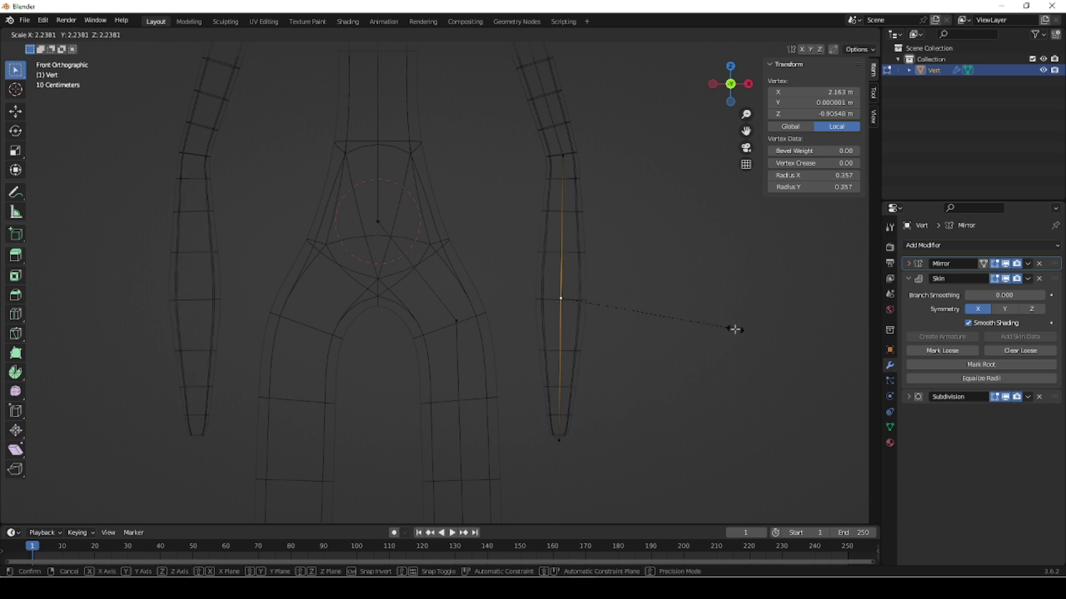
key("Escape")
- Enable proportional editing and enlarge the forearm's middle vertex to a skin radius of about 0.54, with a proportional size of about 1.46
left_click(475, 34)
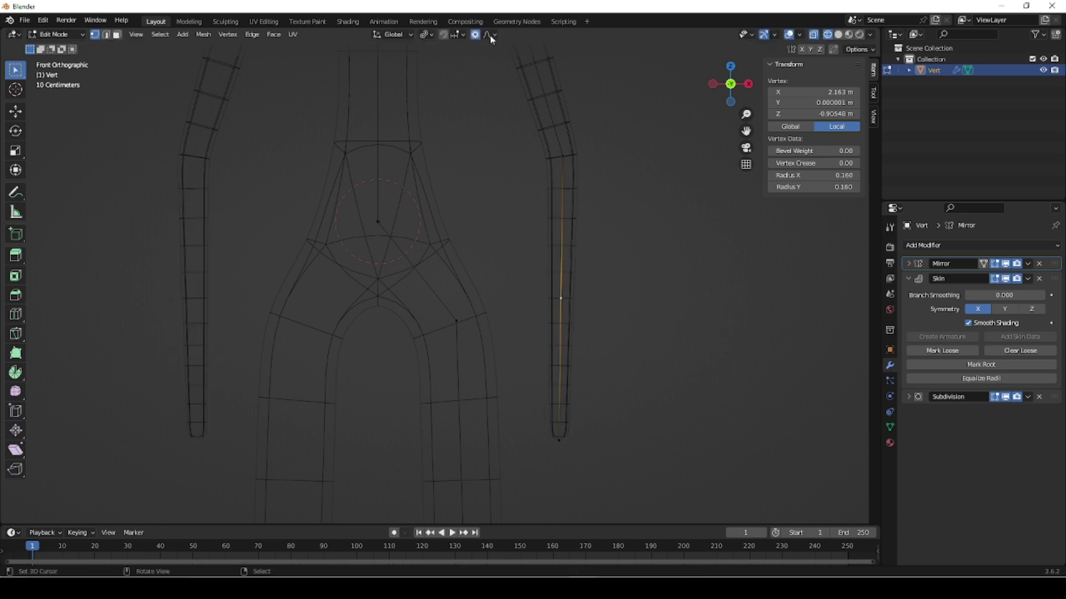
left_click(490, 36)
key("ctrl+a")
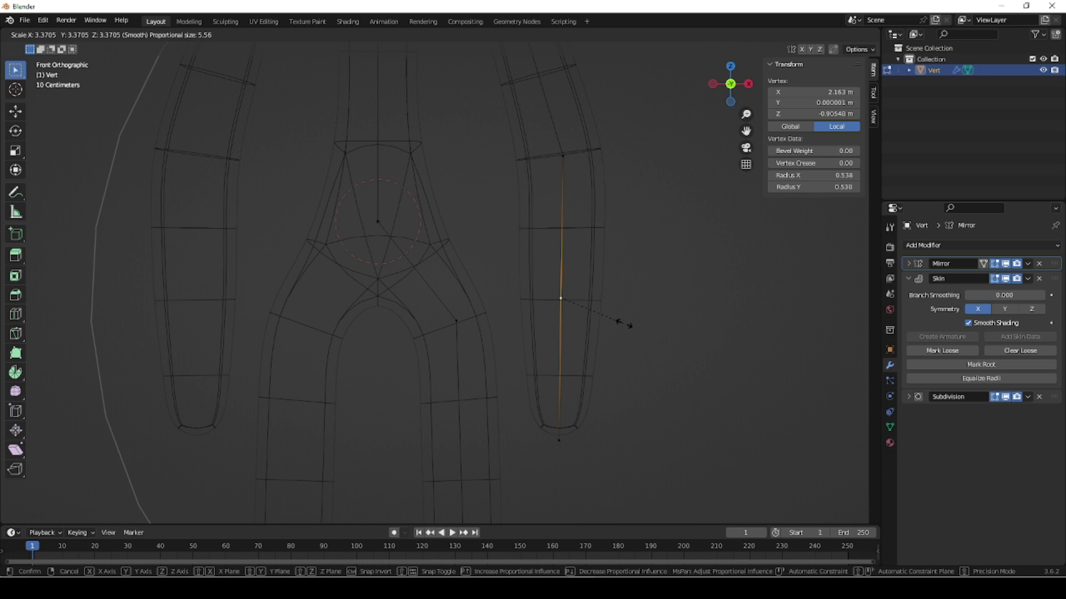
scroll(630, 325, "up", 3)
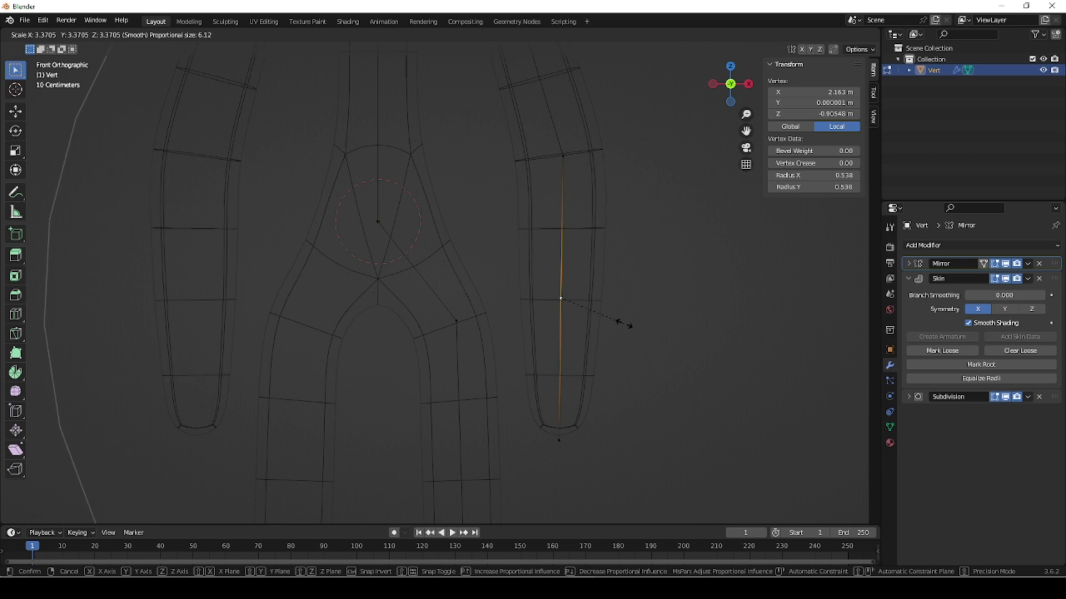
scroll(629, 325, "up", 12)
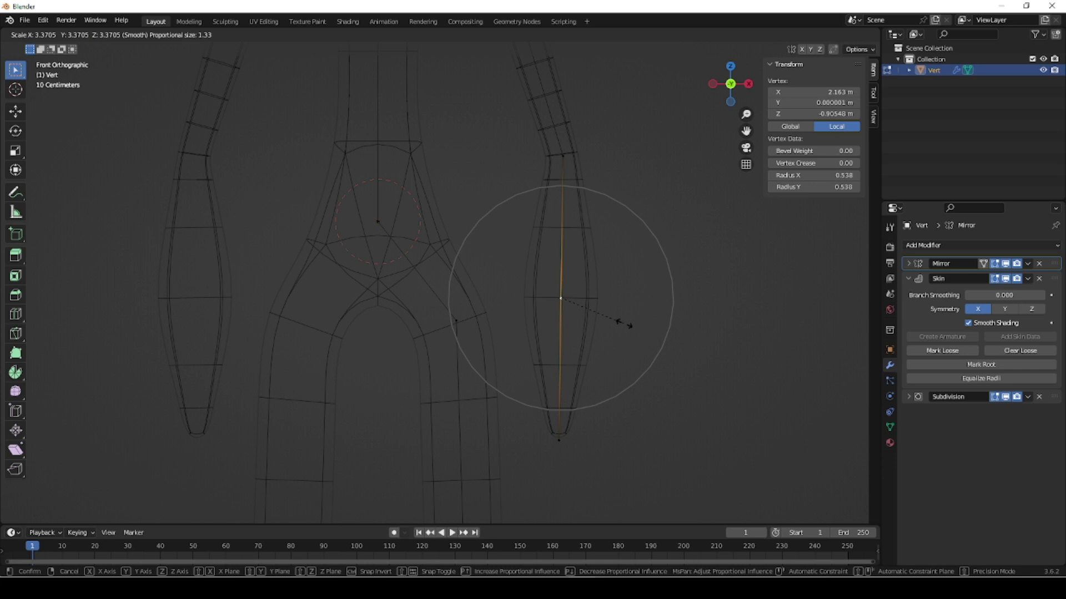
scroll(630, 325, "down", 1)
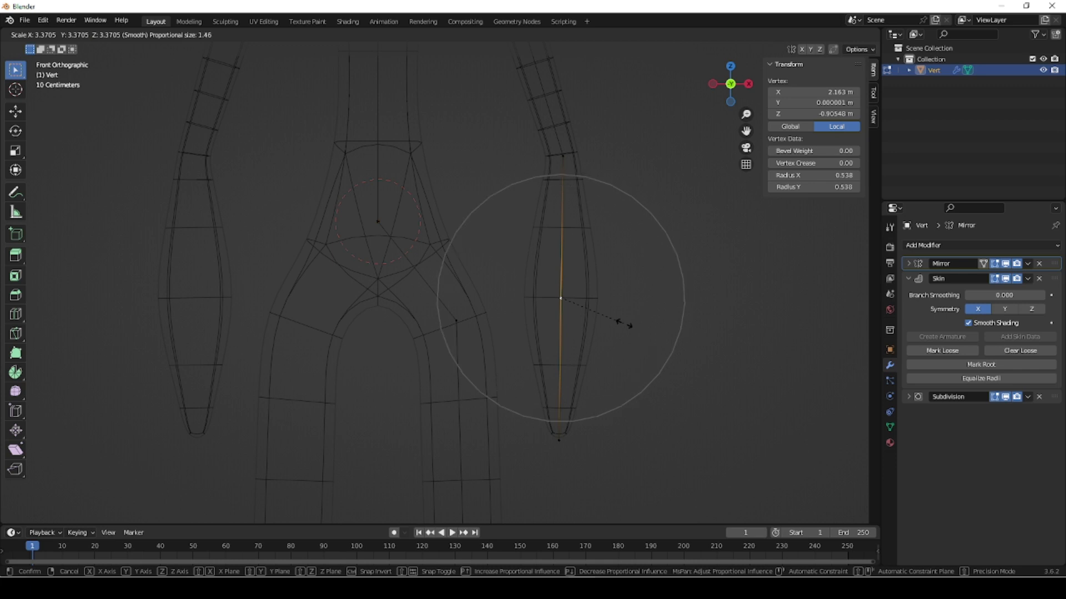
left_click(629, 326)
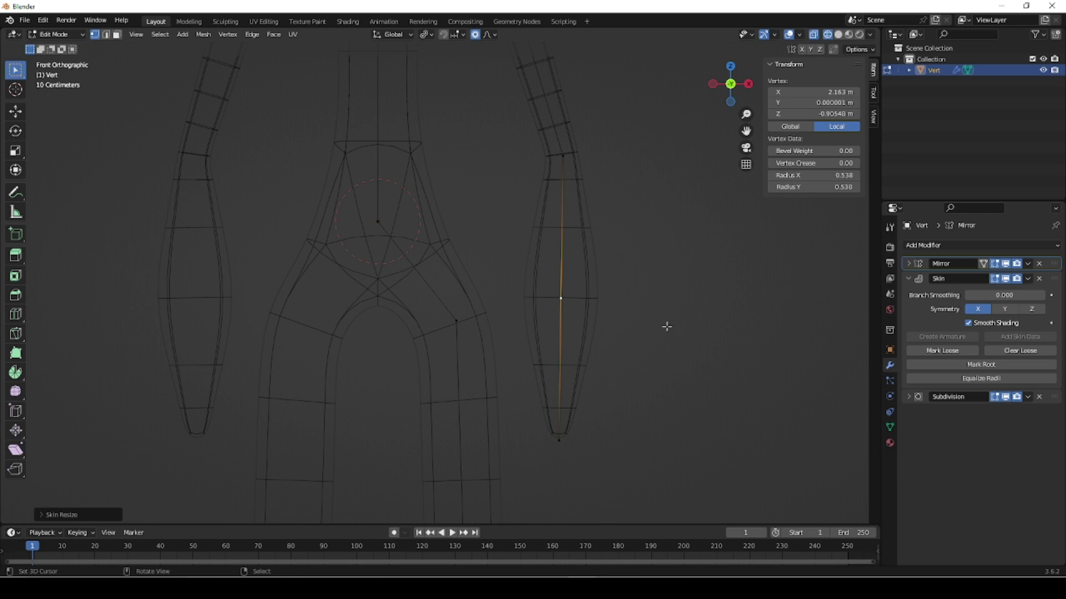
- Reduce the skin radius of the forearm's middle vertex to about 0.40 with proportional editing on
key("s")
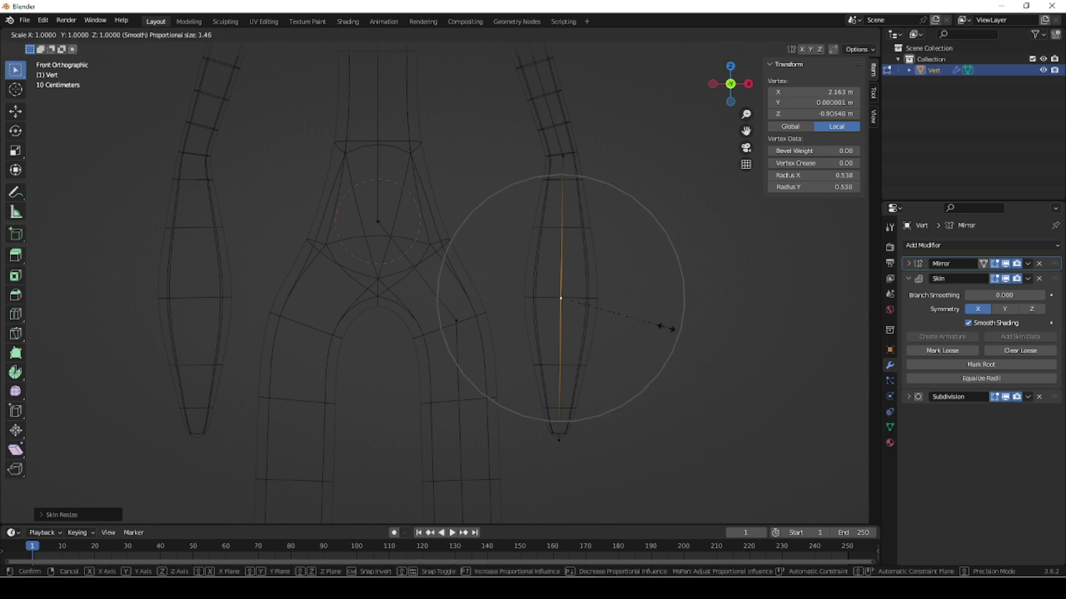
left_click(652, 326)
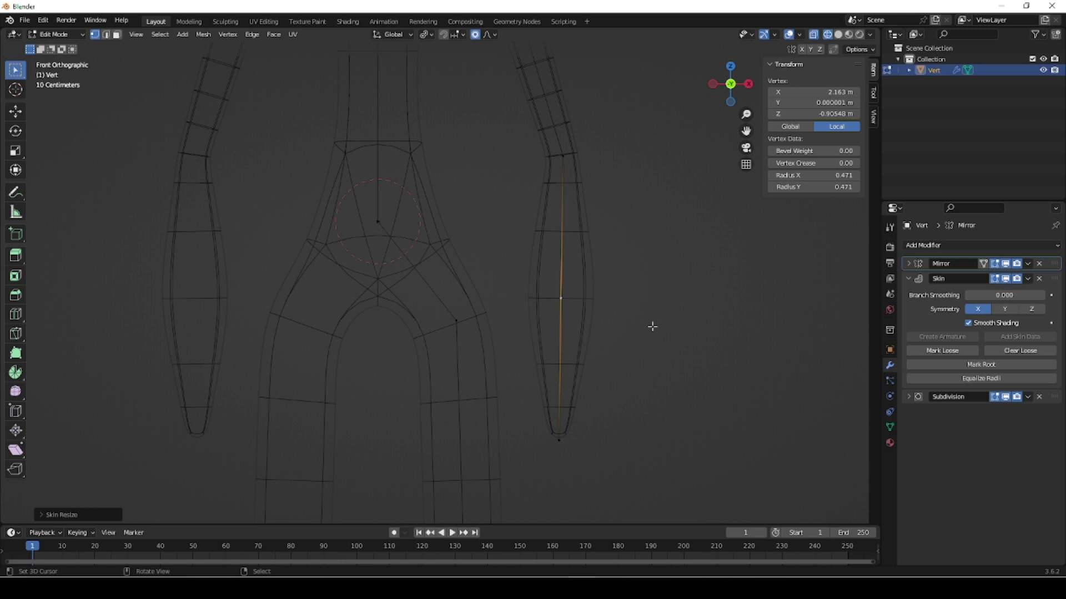
key("ctrl+a")
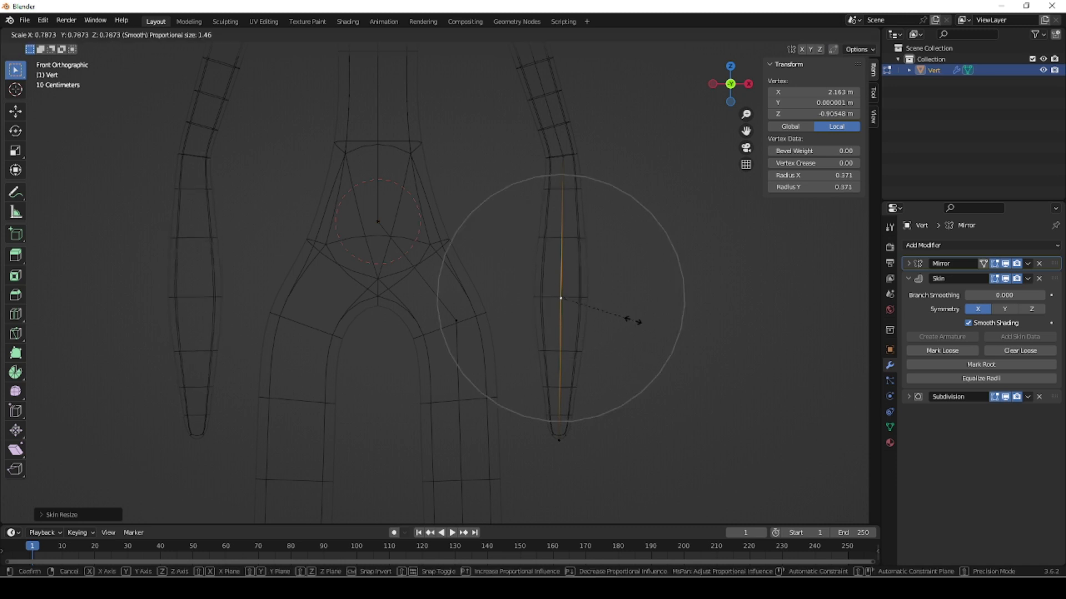
left_click(638, 320)
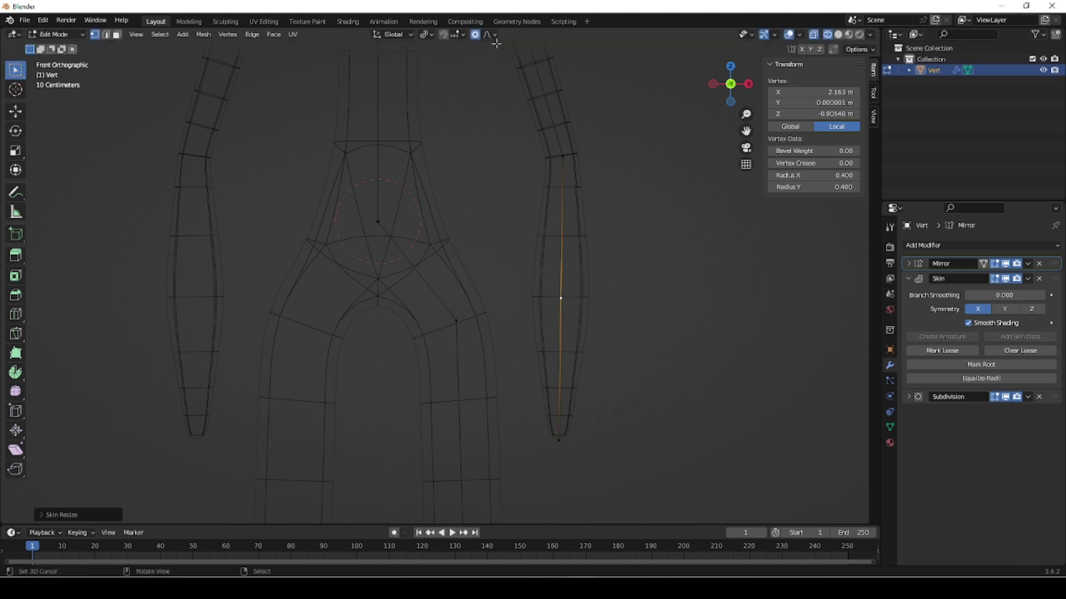
- Examine the proportional editing options, including Connected Only and the falloff types, on the forearm's middle vertex and the hip vertex
left_click(492, 37)
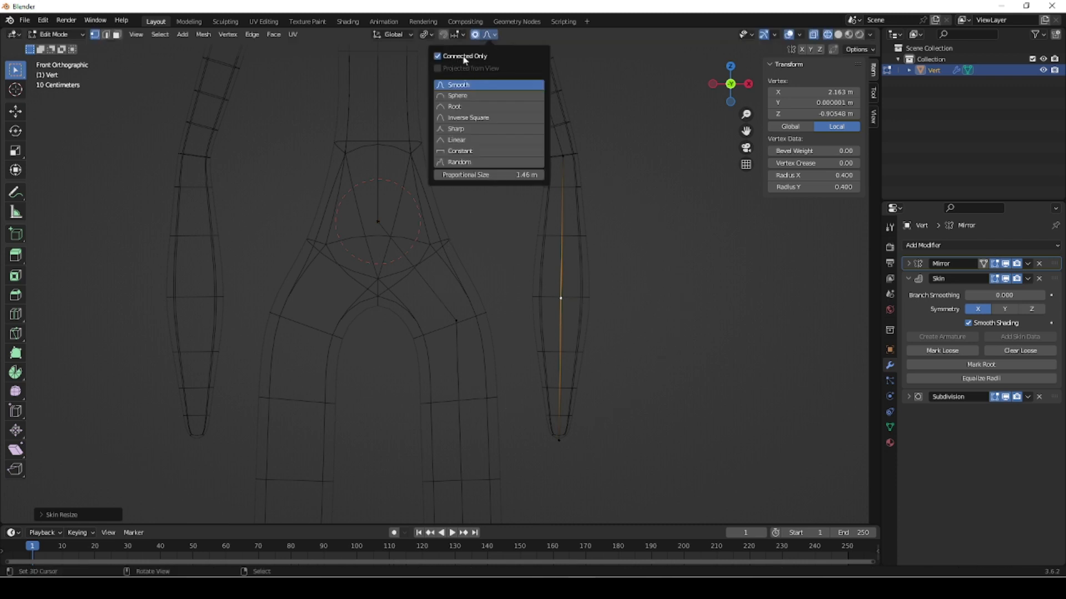
key("ctrl+a")
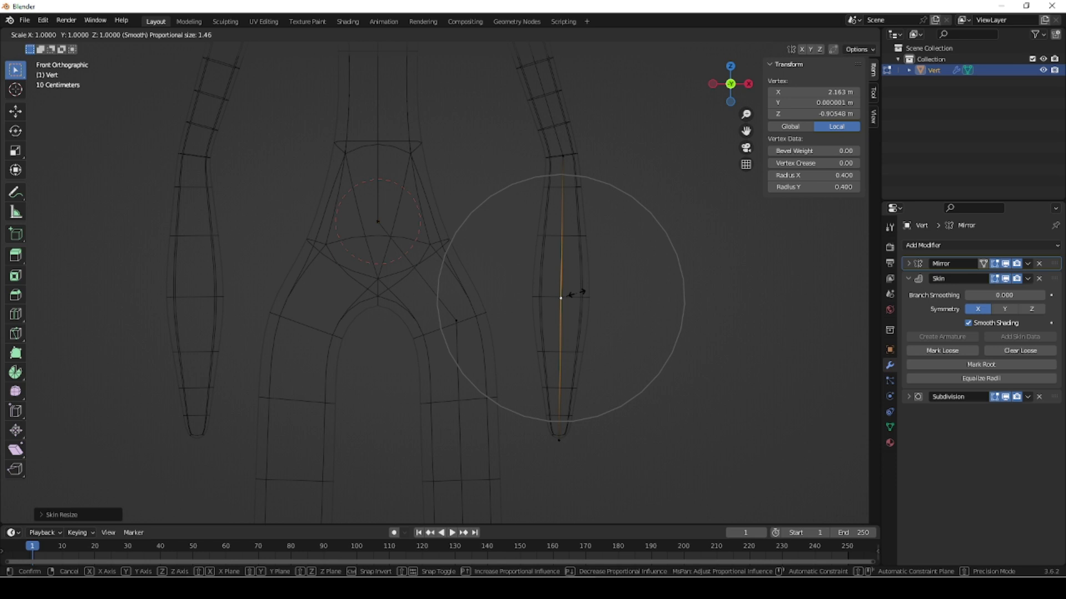
left_click(576, 293)
left_click(456, 317)
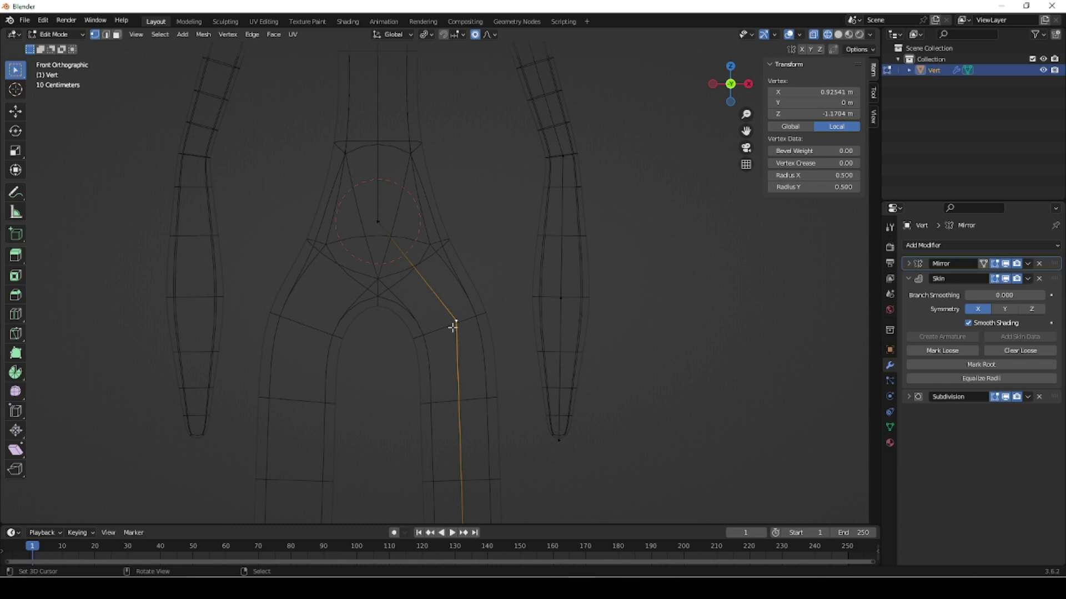
left_click(495, 35)
scroll(601, 226, "down", 2)
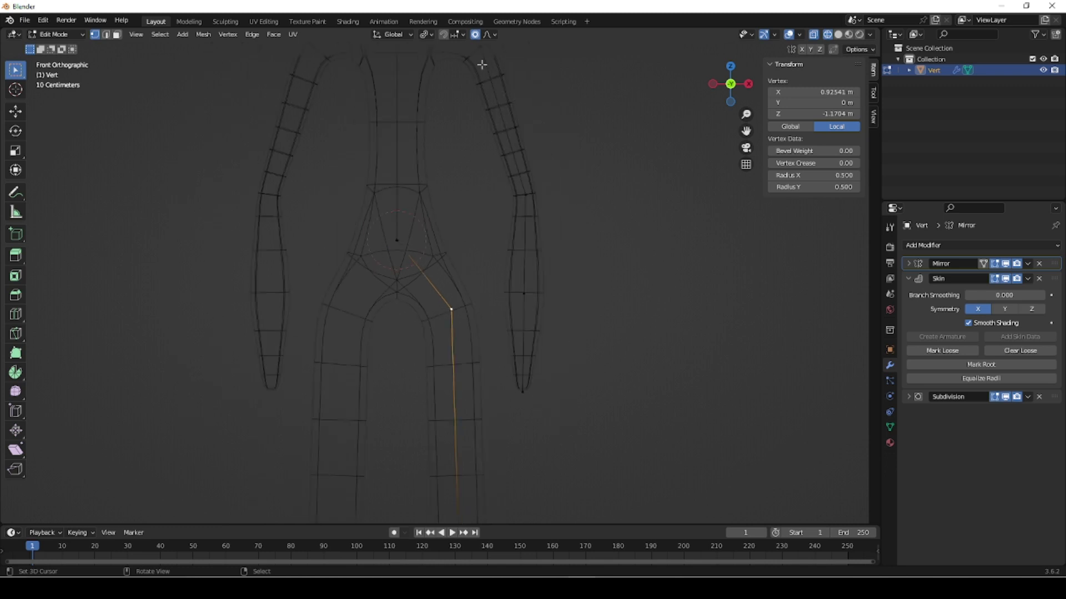
- Select the forearm's middle vertex and try moving it outward with proportional editing on
left_click(522, 297, "alt")
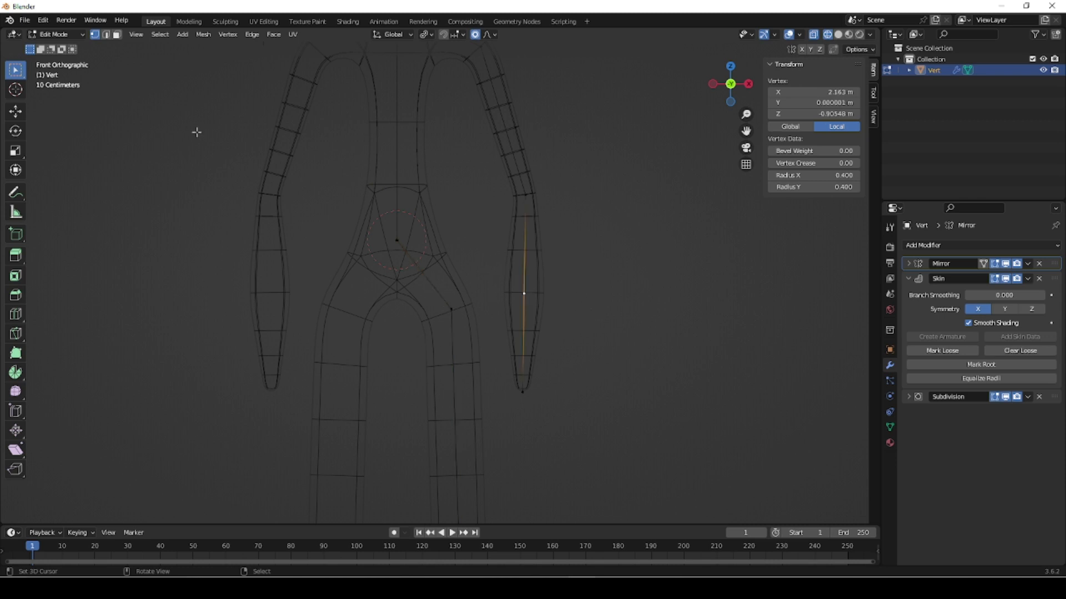
left_click(222, 35)
key("g")
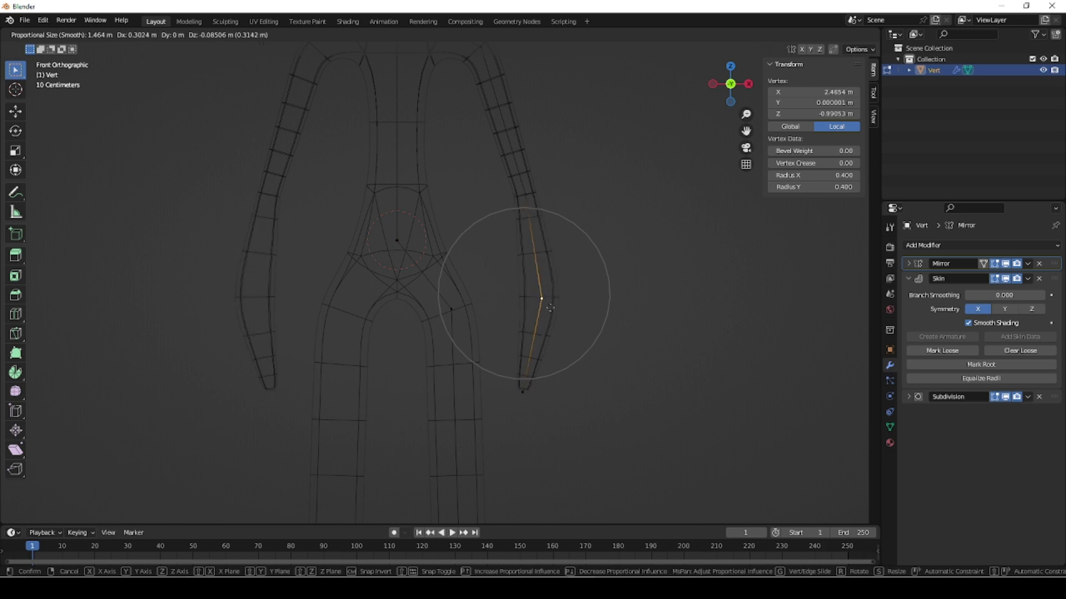
key("Escape")
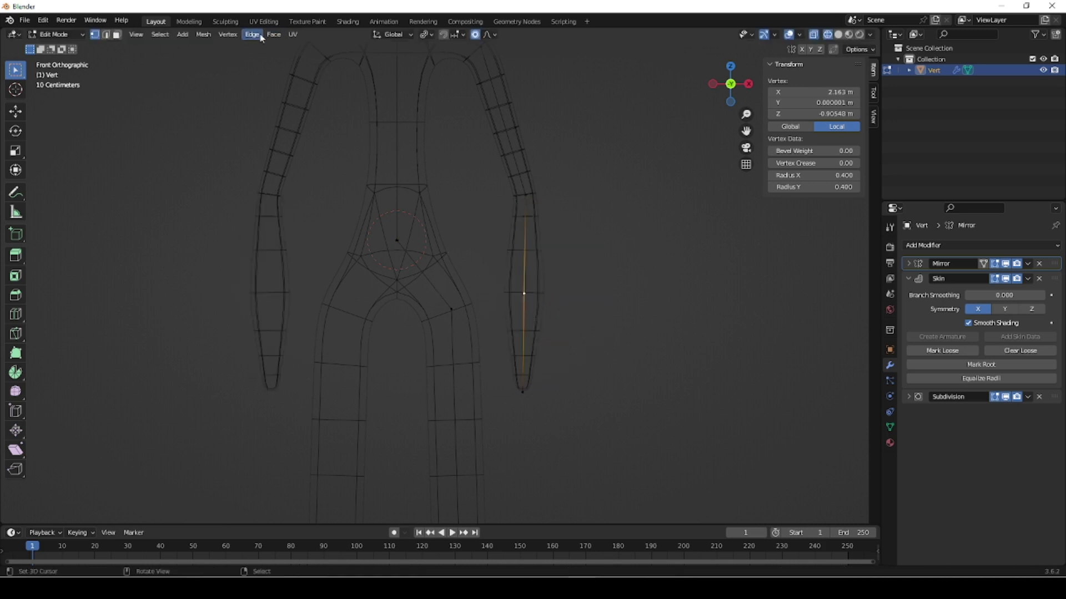
- Slide the forearm's middle vertex up along its edge towards the elbow, to a Z of about -0.02 m
left_click(228, 35)
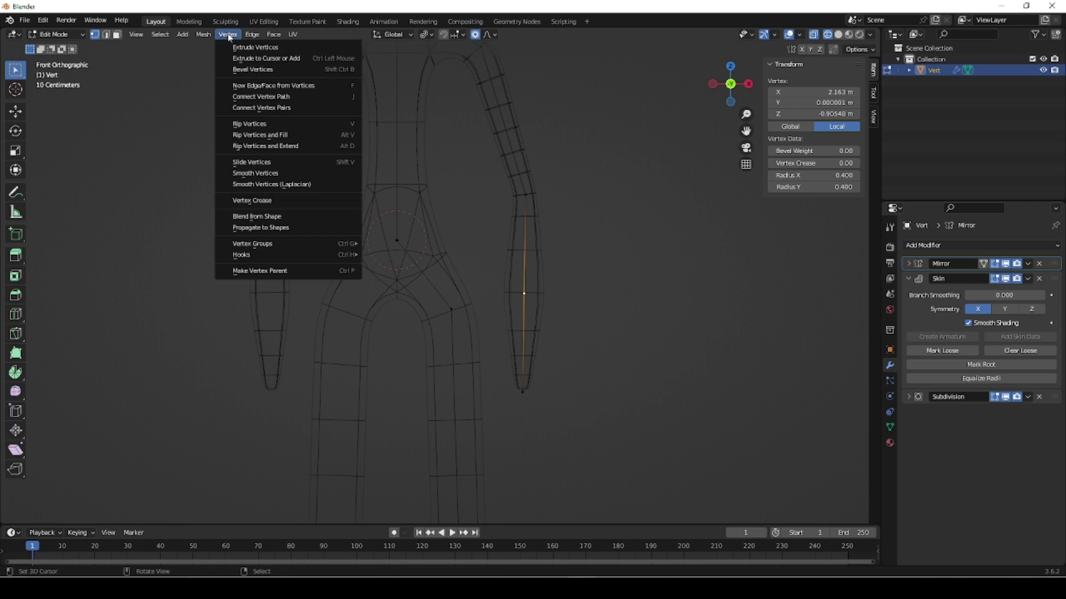
left_click(281, 165)
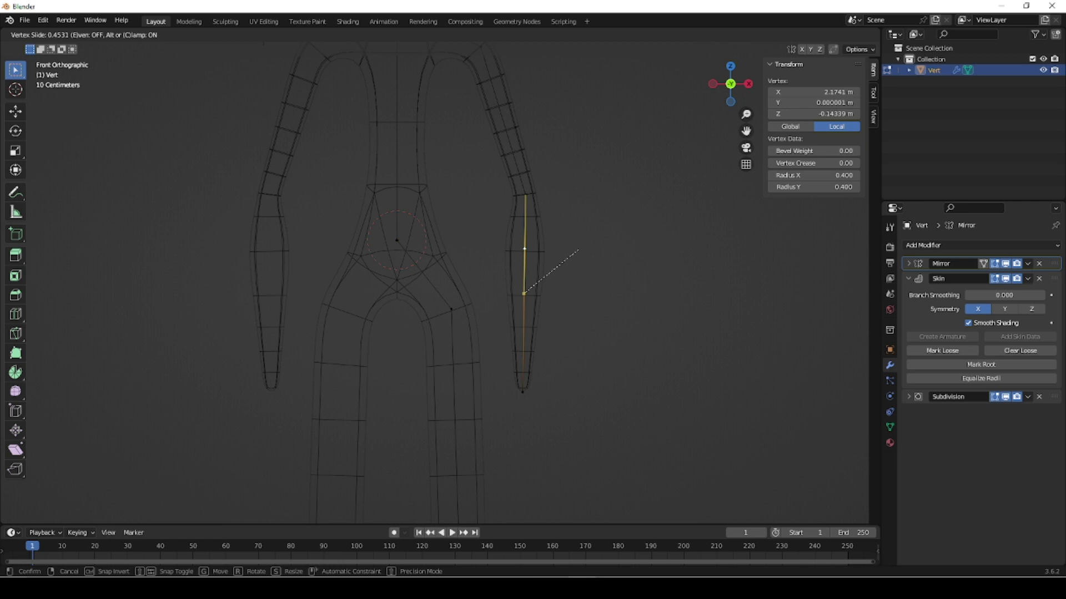
left_click(580, 243)
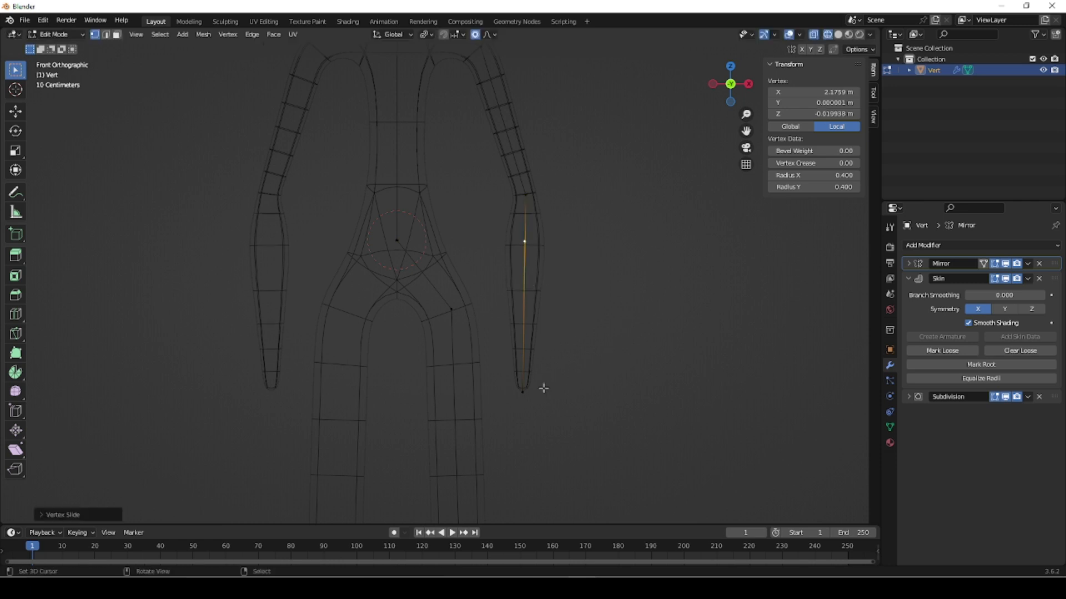
- Slide the vertex at the hand end up along its edge to shorten the forearm, to a Z of about -1.65 m
left_click(522, 391)
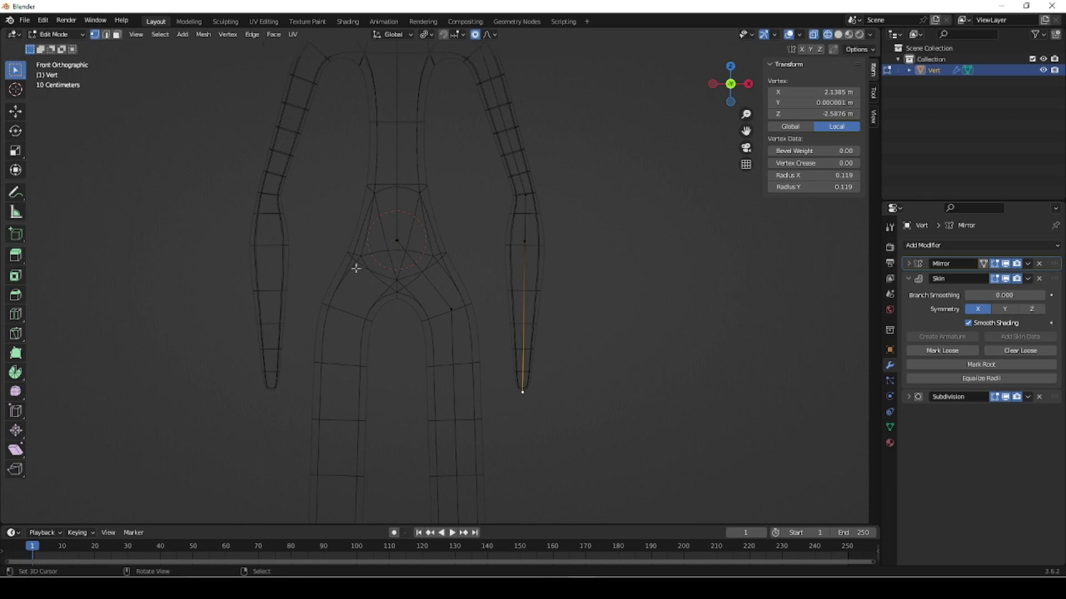
left_click(228, 34)
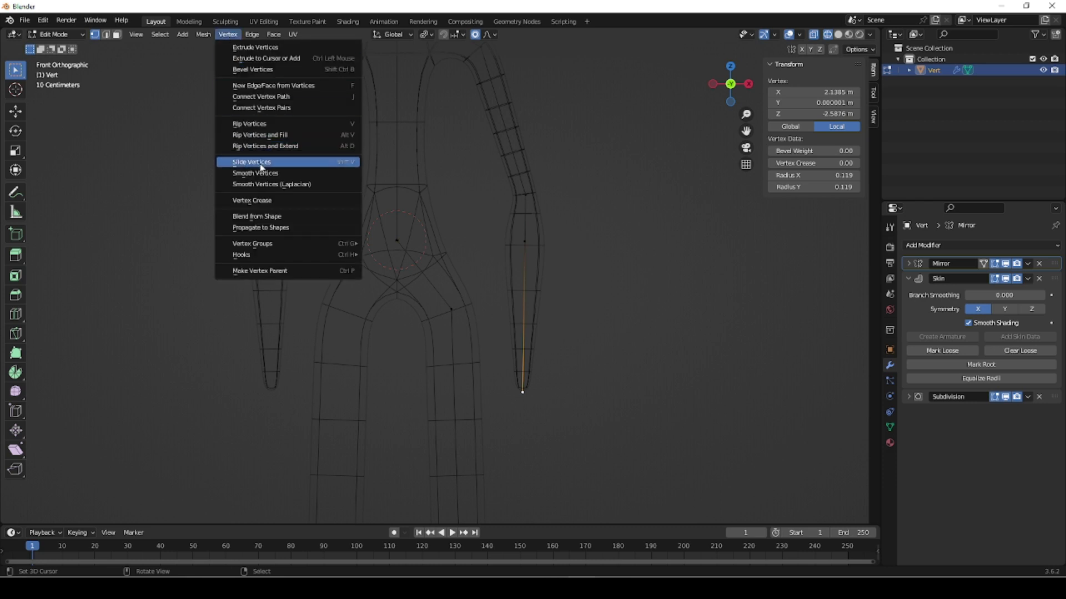
left_click(261, 167)
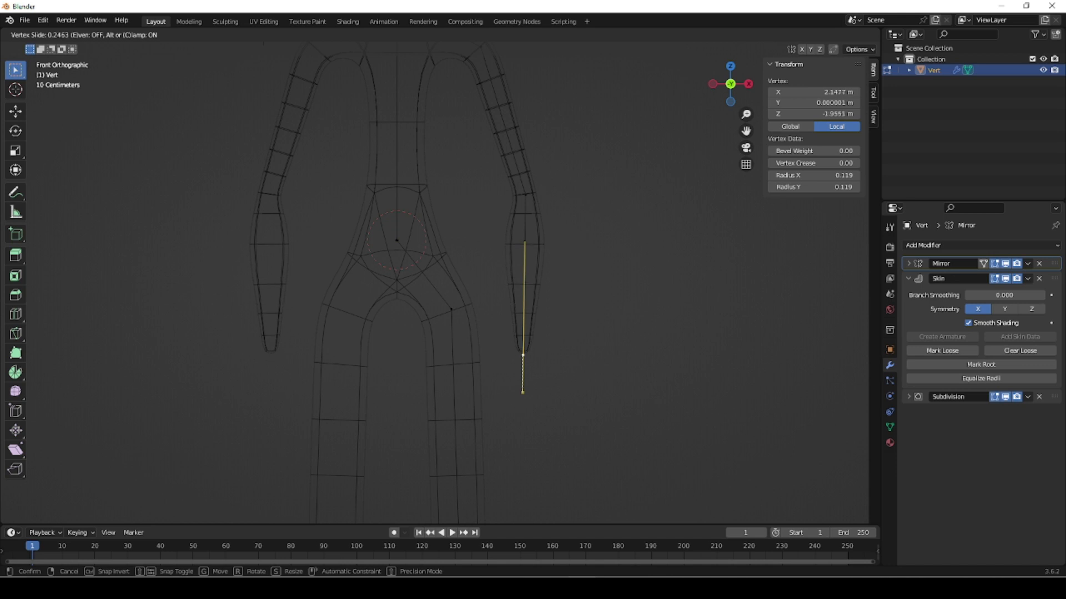
left_click(525, 336)
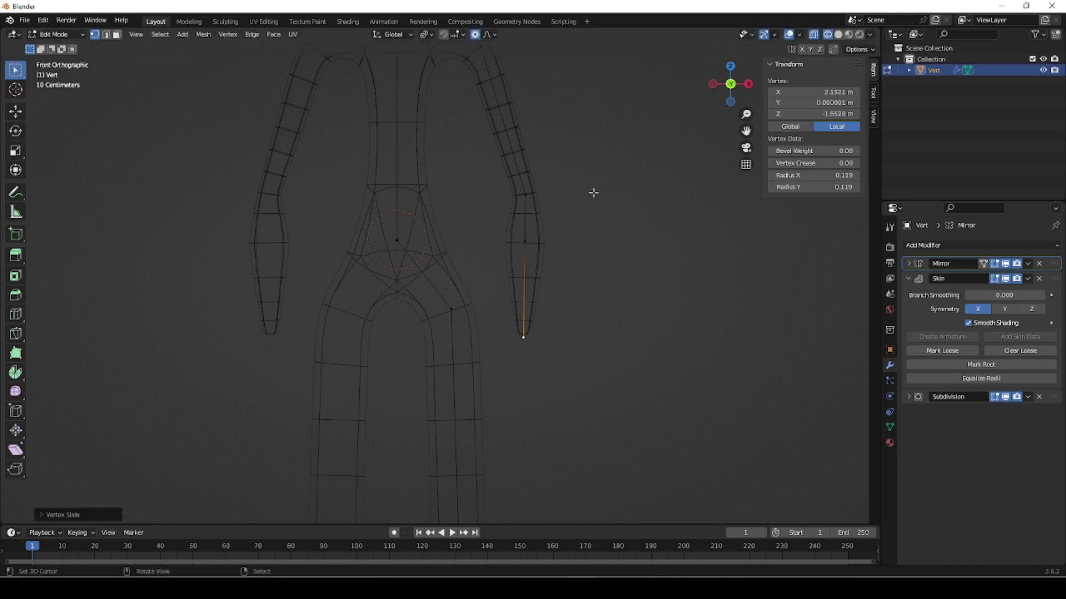
- Add two evenly spaced loop cuts on the upper-arm edge between shoulder and elbow, and return to vertex selection
left_click(503, 120)
scroll(564, 172, "down", 3)
middle_click_drag(547, 165, 559, 209, "shift")
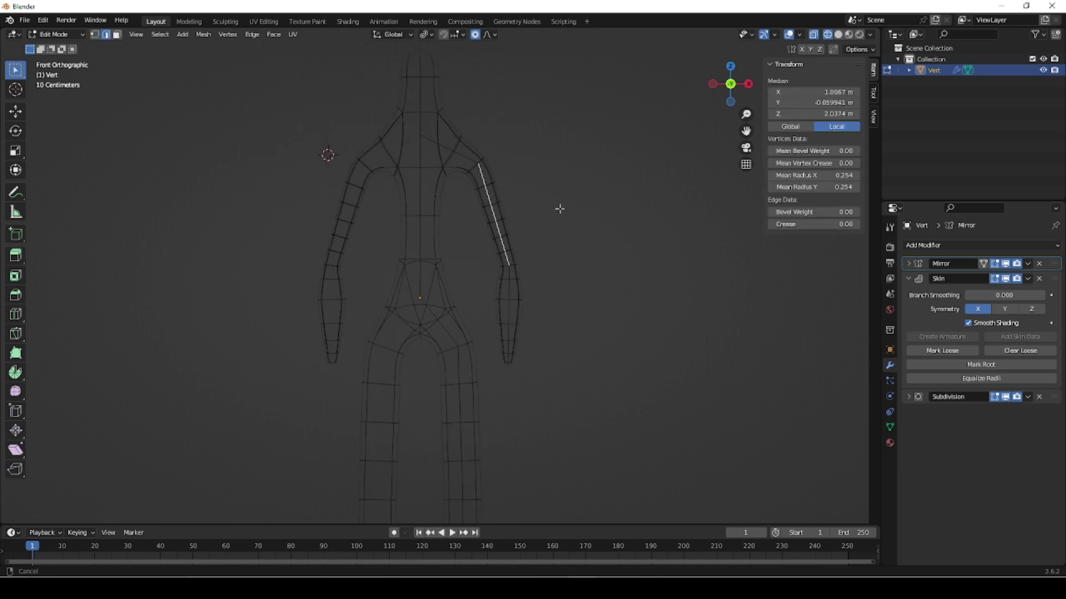
scroll(541, 206, "up", 2)
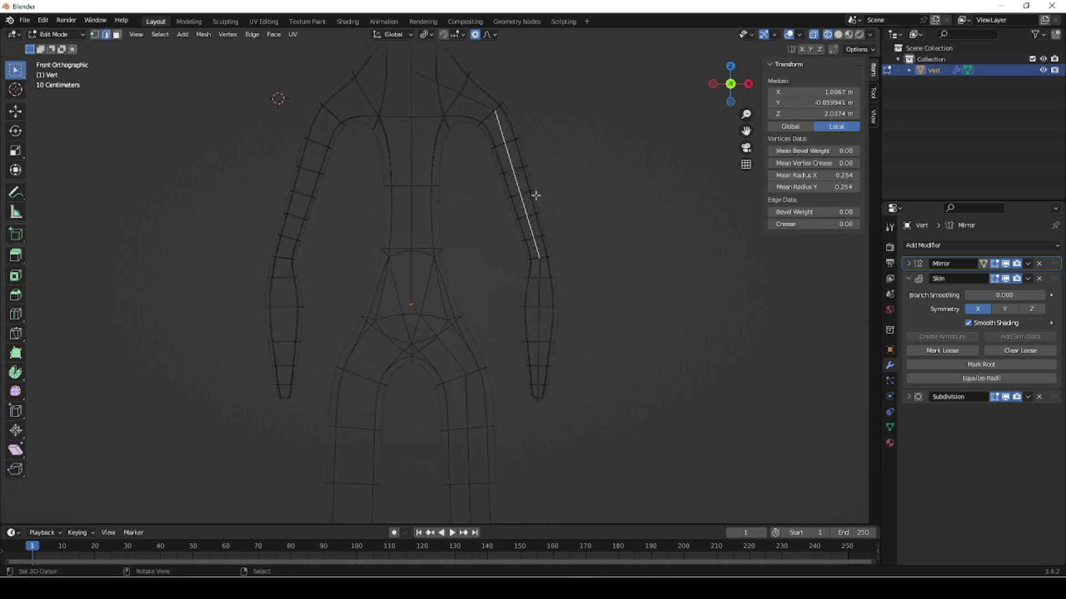
key("ctrl+r")
scroll(511, 167, "up", 1)
left_click(511, 167)
right_click(511, 167)
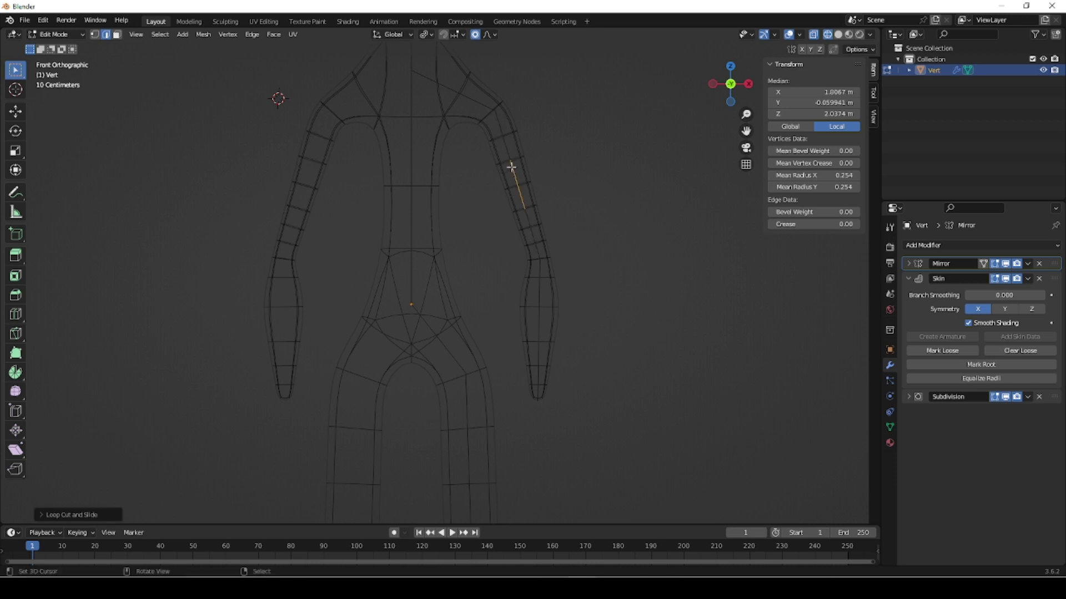
key("1")
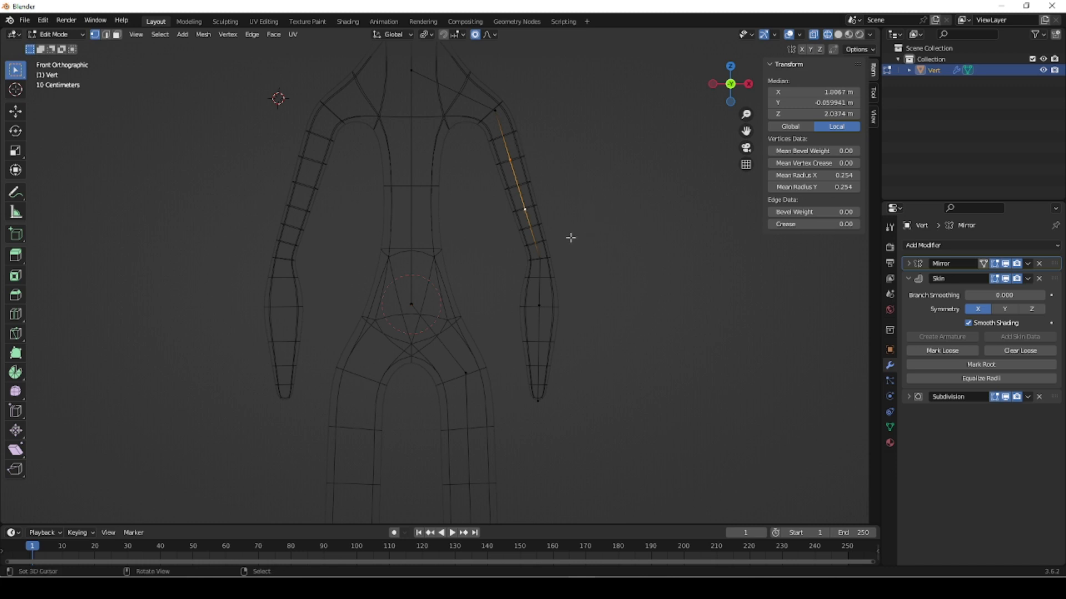
- Enlarge the two upper-arm vertices to a mean skin radius of about 0.44, and check the mesh in solid shading before returning to wireframe
key("s")
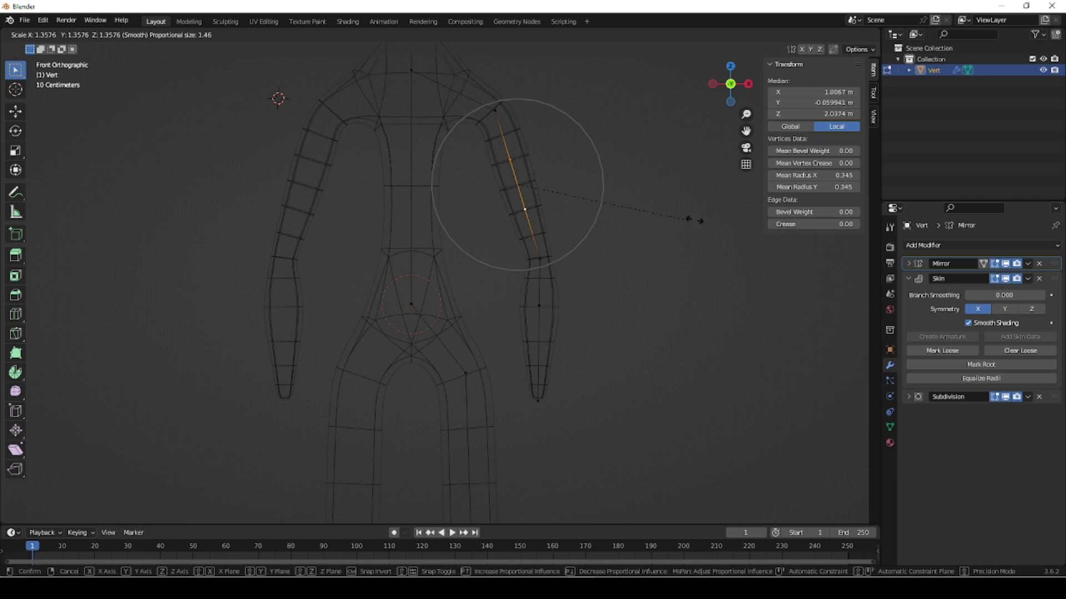
left_click(737, 220)
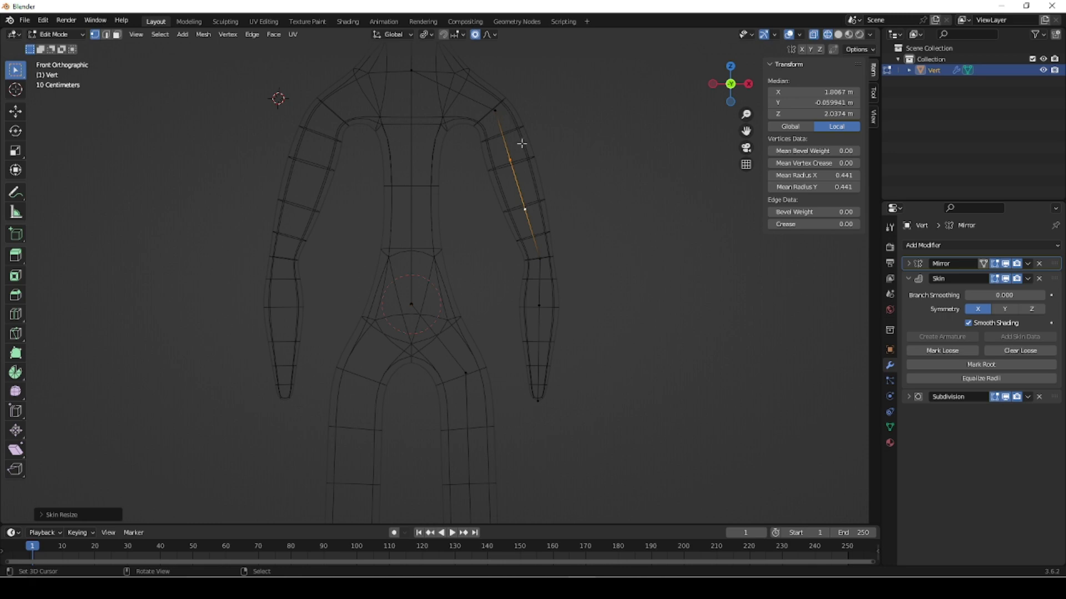
middle_click_drag(628, 311, 601, 313)
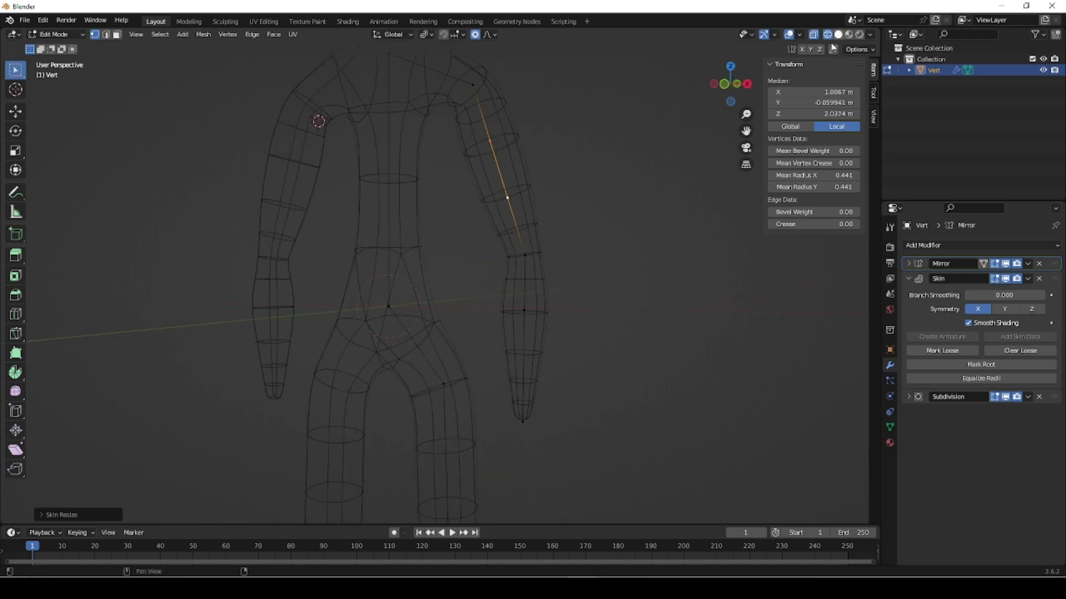
left_click(838, 35)
mouse_move(578, 250)
middle_mouse_down()
mouse_move(485, 259)
mouse_move(621, 245)
mouse_move(604, 265)
mouse_move(638, 227)
middle_mouse_up()
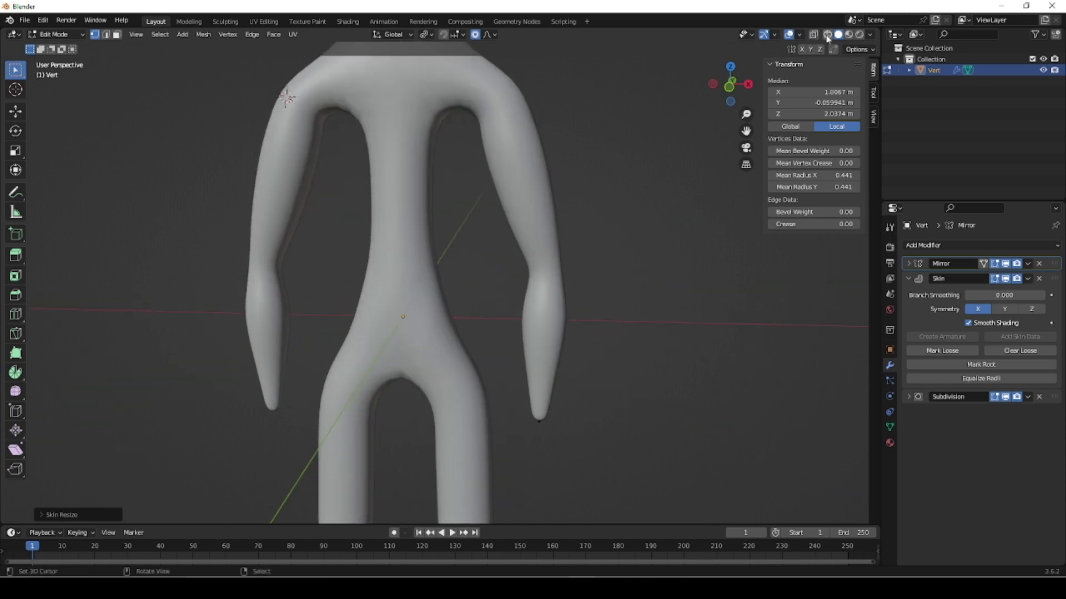
left_click(827, 35)
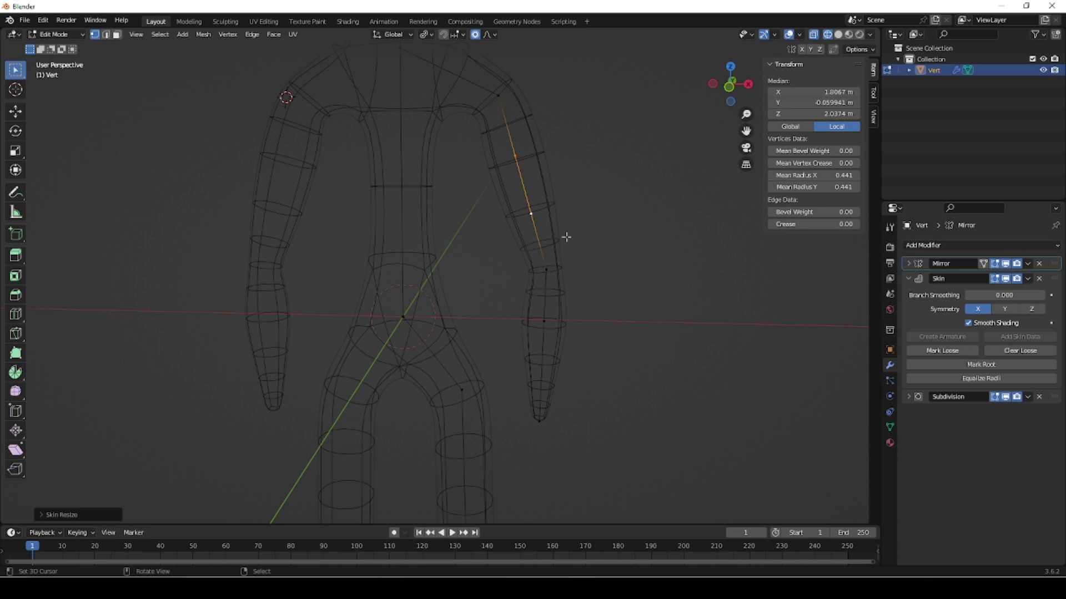
middle_click_drag(581, 258, 595, 269)
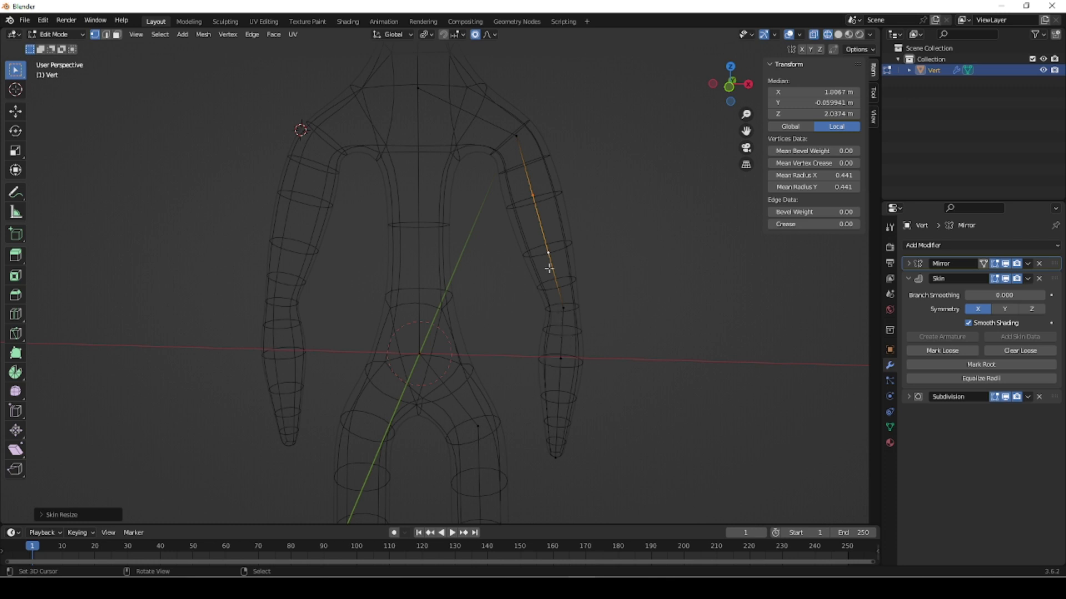
- Scale the skin of the elbow-side upper-arm vertex along X only, to a Radius X of about 0.20
left_click(633, 256)
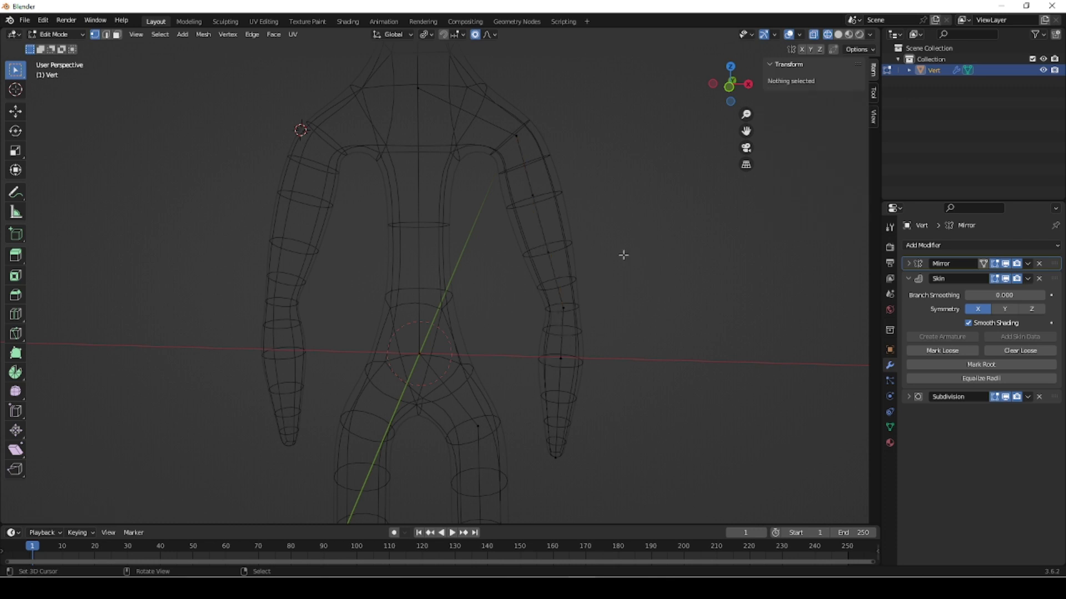
left_click(548, 252)
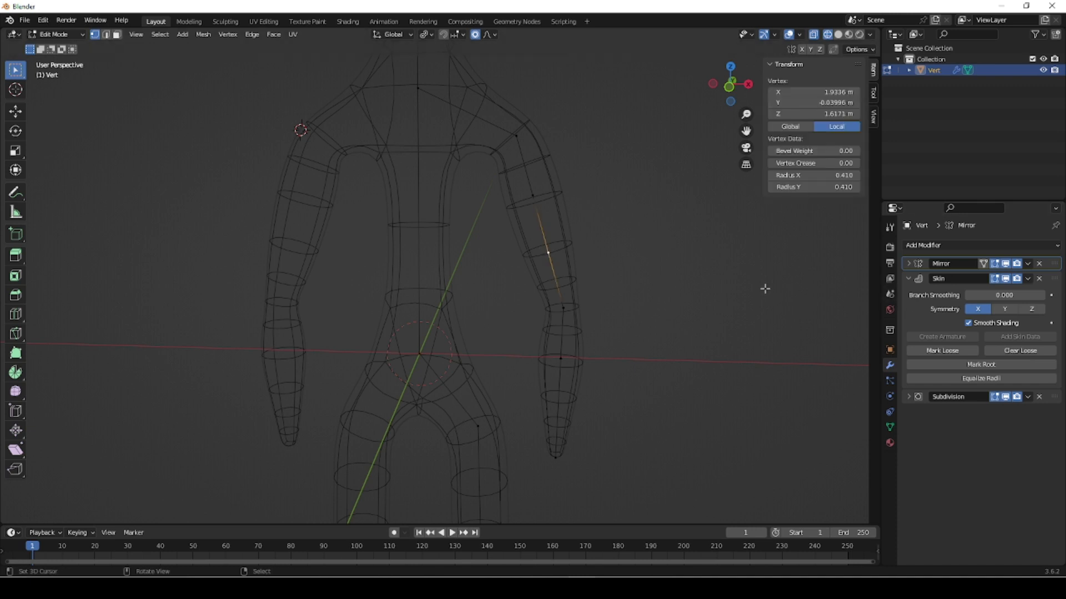
key("s")
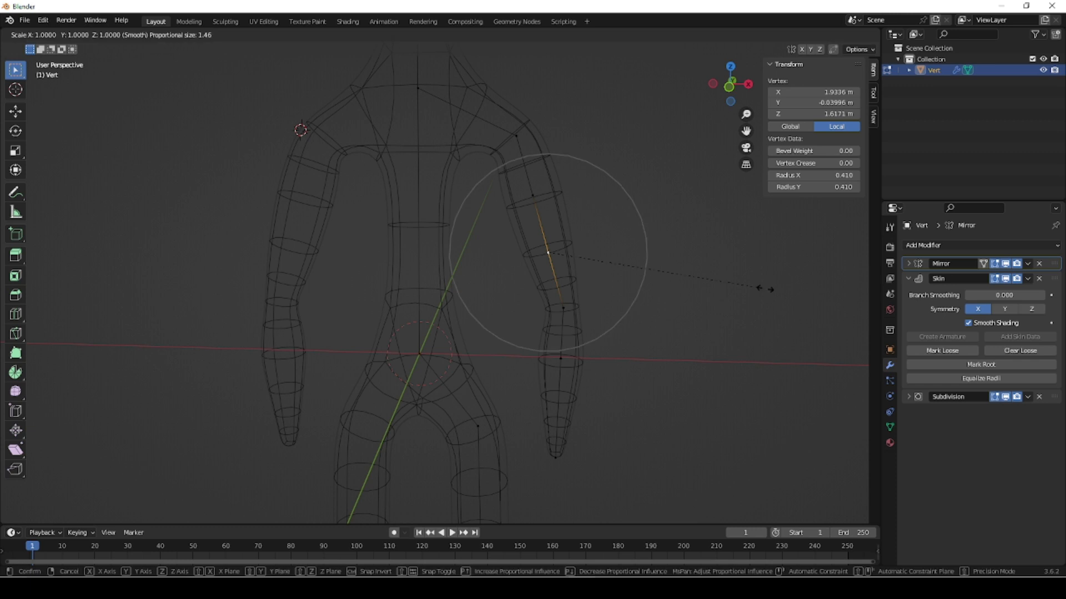
key("x")
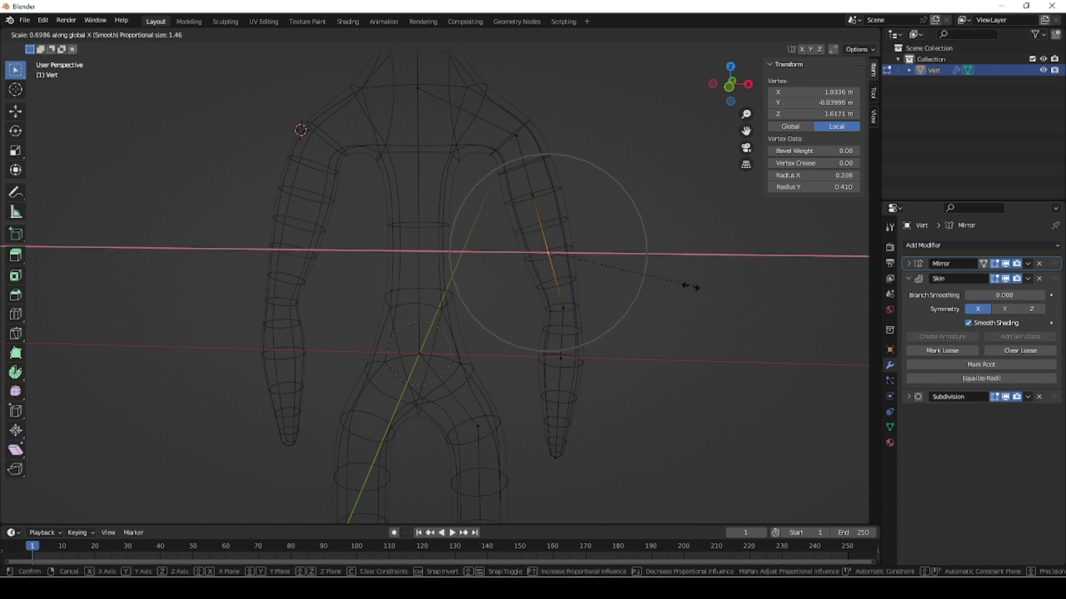
left_click(650, 280)
middle_click_drag(692, 293, 593, 252)
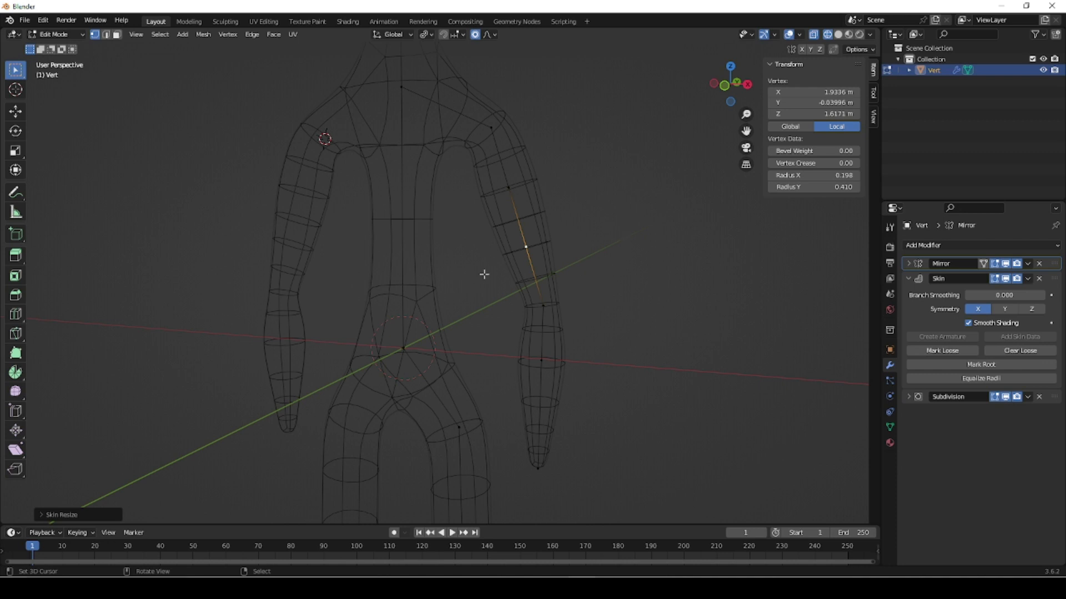
- Equalize the X and Y skin radii of the elbow-side upper-arm vertex and try resizing its skin evenly
left_click(999, 380)
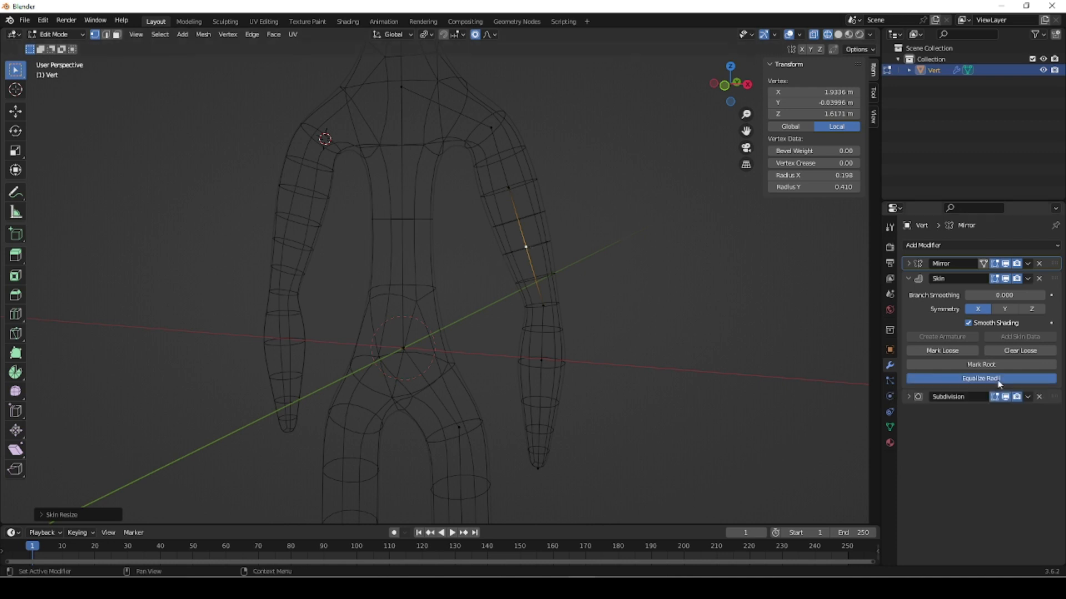
mouse_move(618, 259)
middle_mouse_down()
mouse_move(522, 275)
mouse_move(623, 278)
middle_mouse_up()
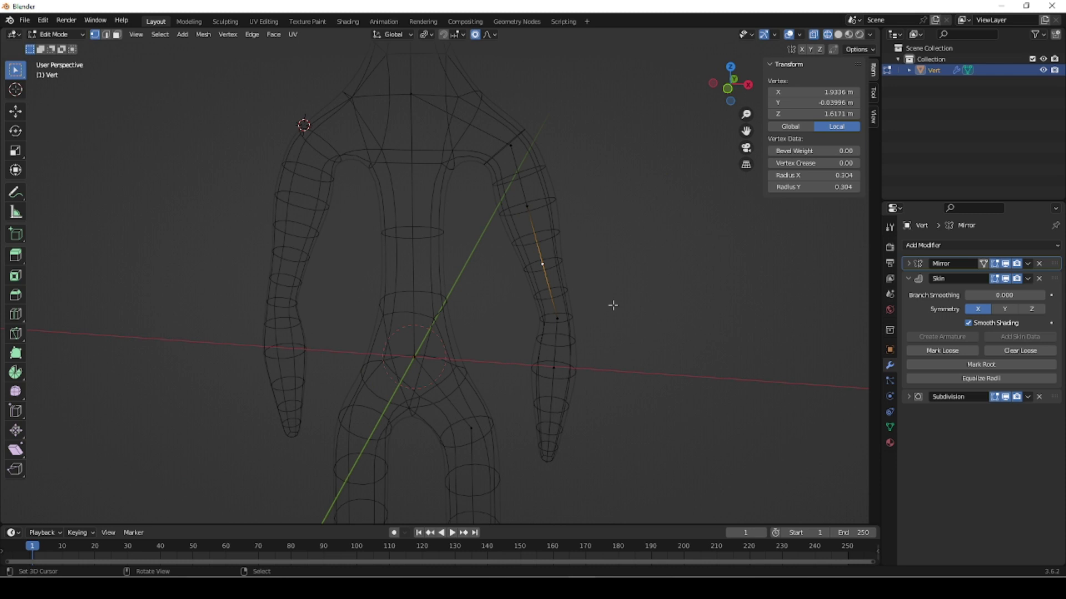
key("ctrl+a")
left_click(616, 304)
- In front view, slide the elbow-side upper-arm vertex down along its edge towards the elbow, to a Z of about 1.21 m
key("KP_1")
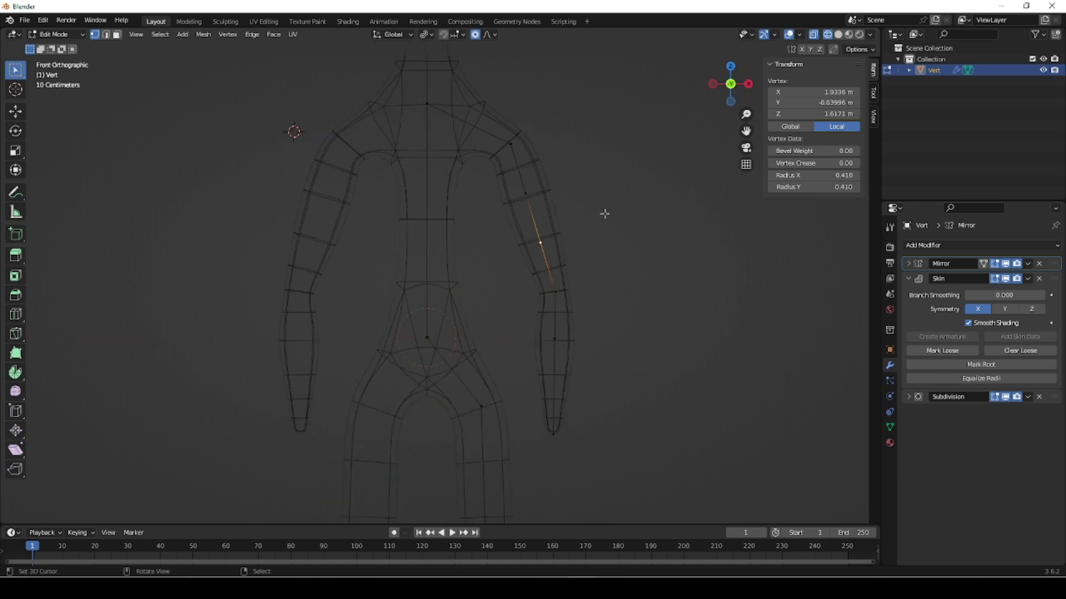
key("alt+a")
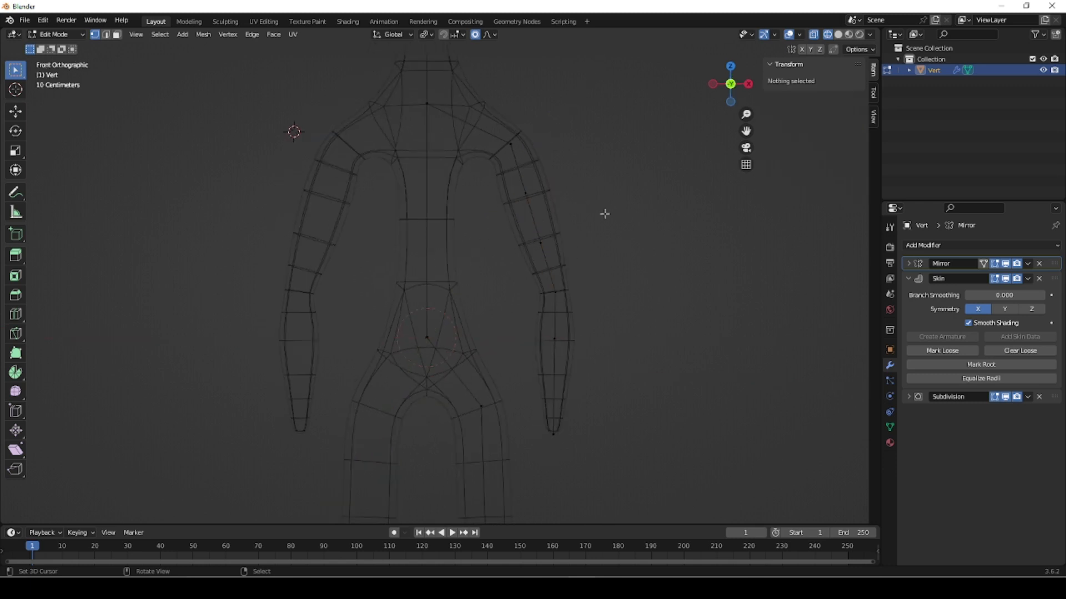
left_click(541, 244)
left_click(237, 35)
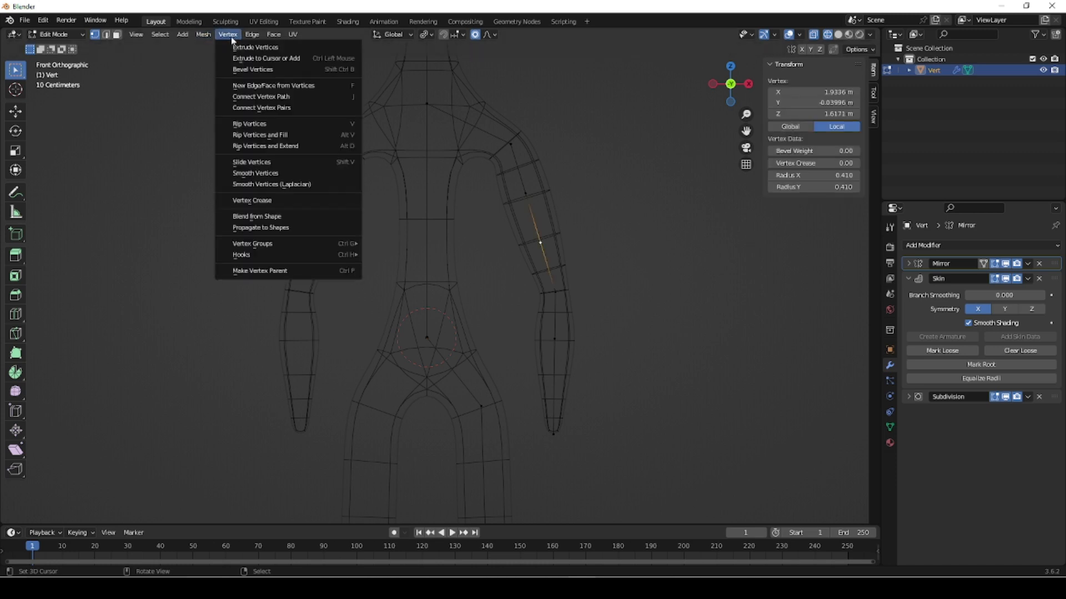
left_click(253, 162)
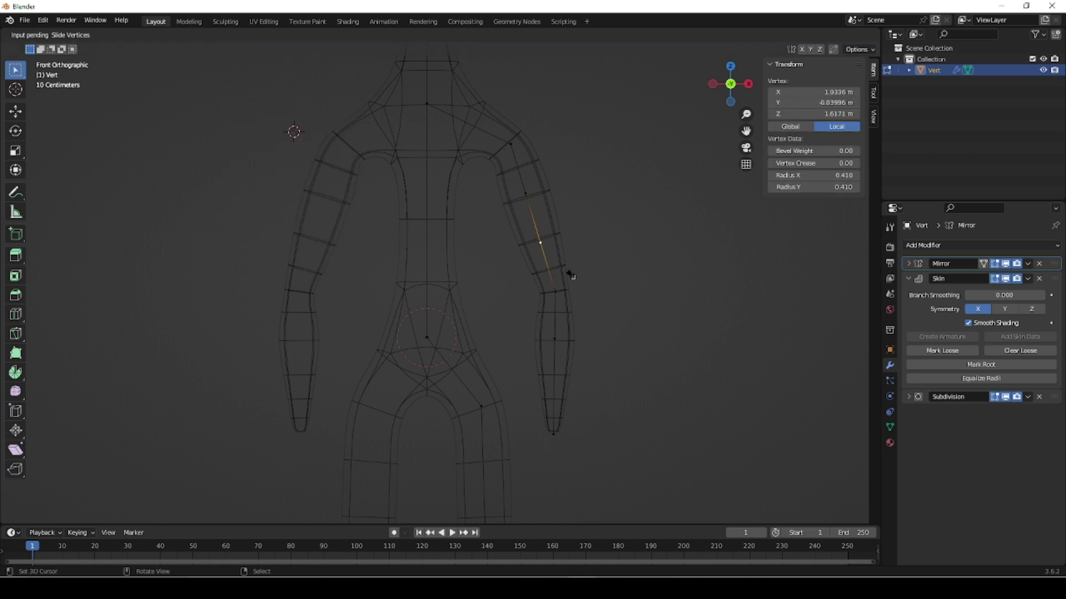
left_click(541, 243)
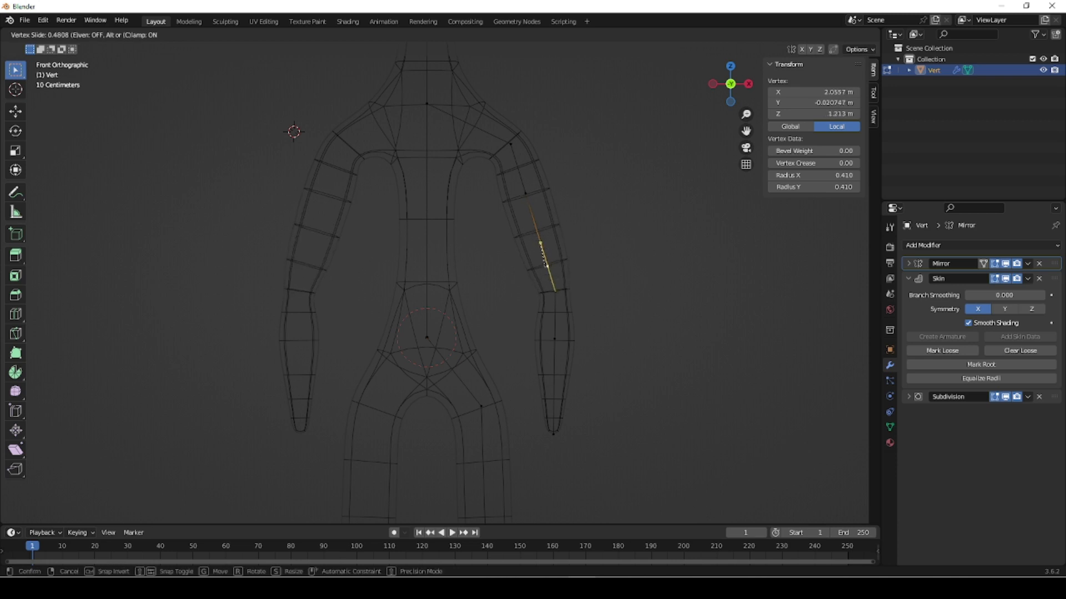
left_click(537, 211)
- Slide the shoulder-side upper-arm vertex up along its edge towards the shoulder, to a Z of about 2.82 m
right_click(523, 195)
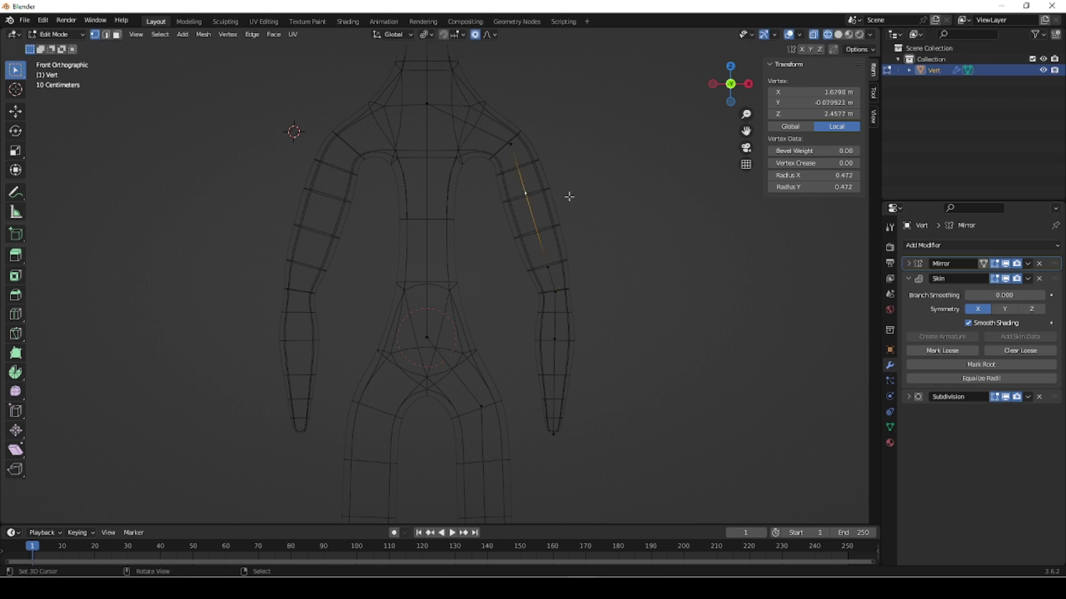
key("shift+v")
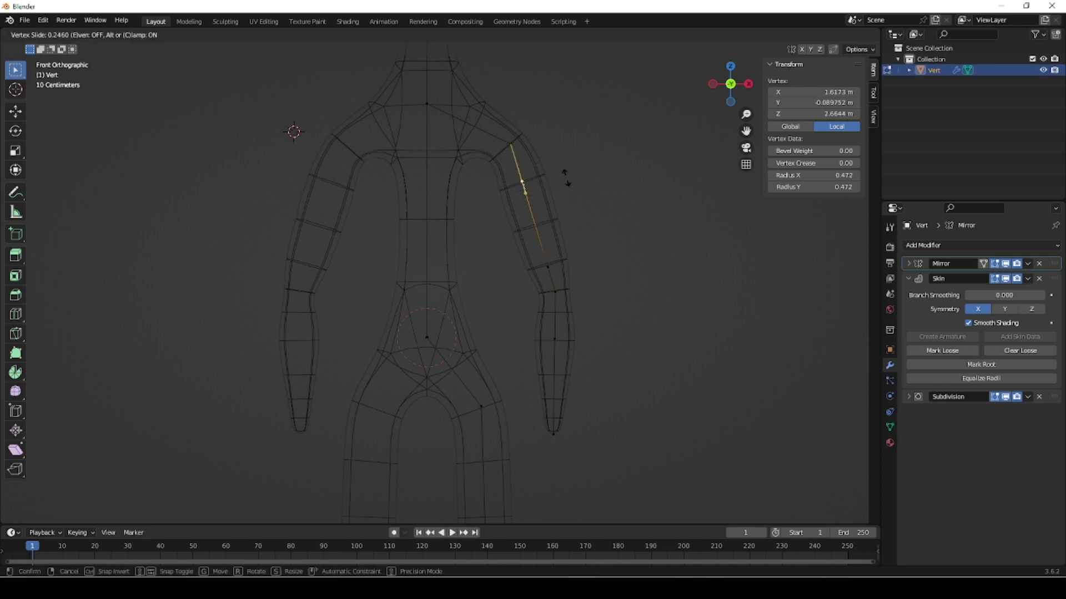
left_click(604, 250)
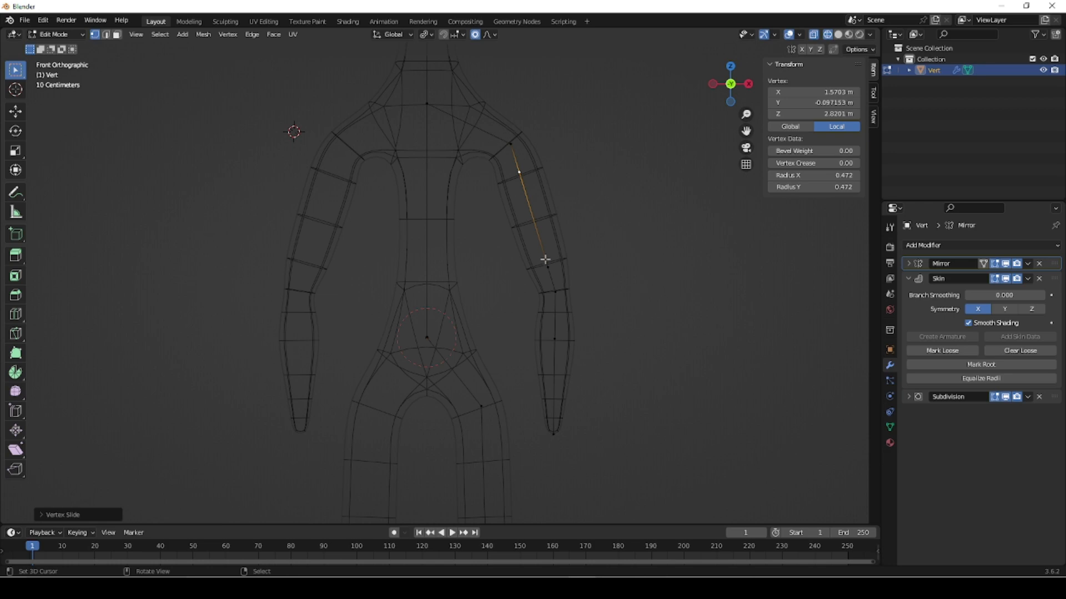
- Add three evenly spaced loop cuts to the long vertical spine edge of the torso, keeping them centred without sliding
middle_click_drag(602, 274, 616, 295)
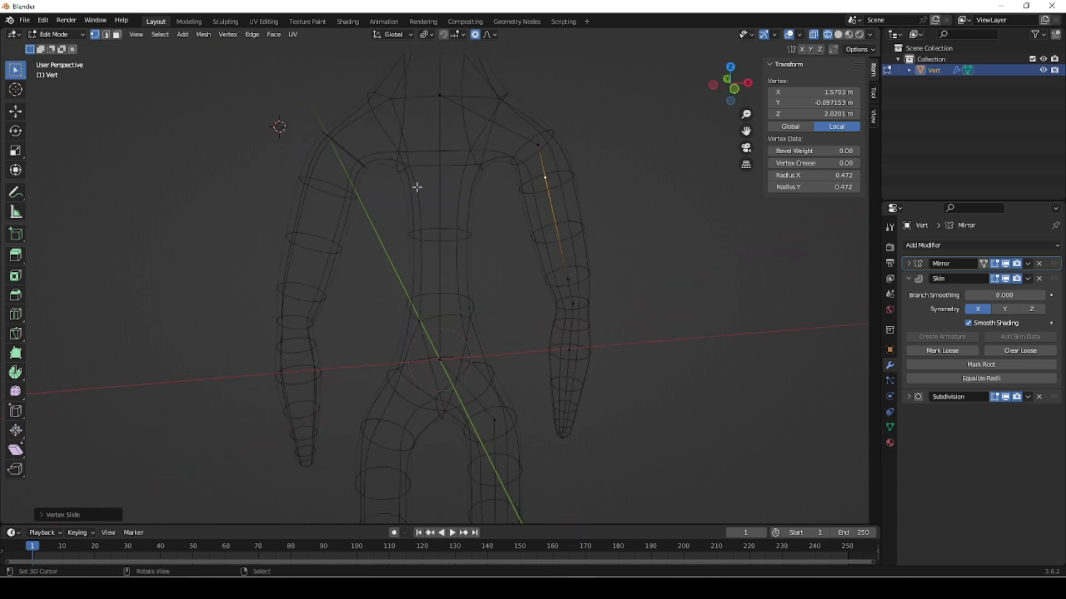
key("2")
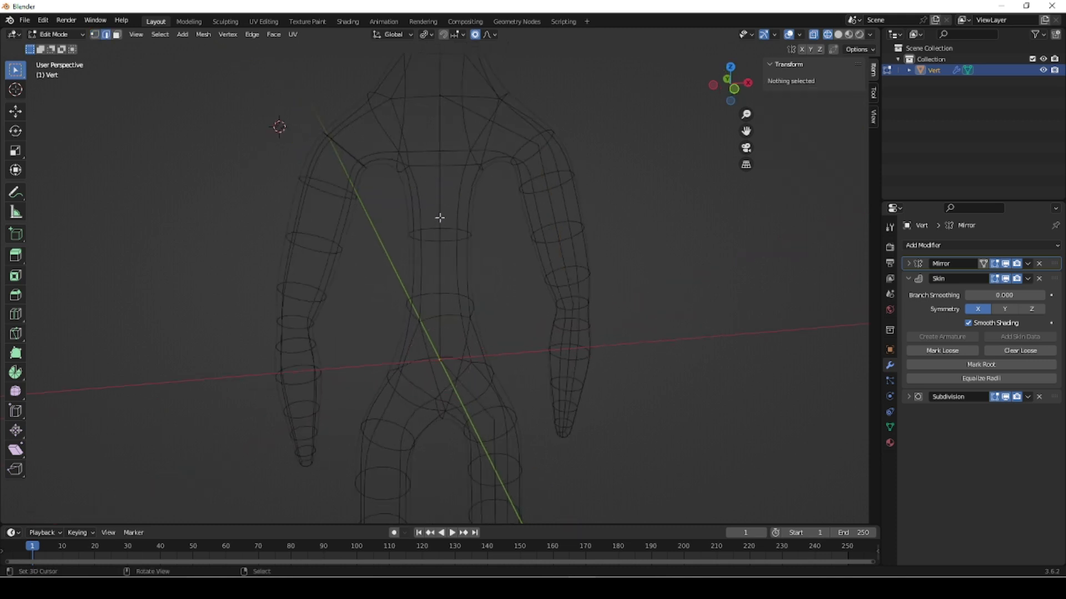
left_click(440, 253)
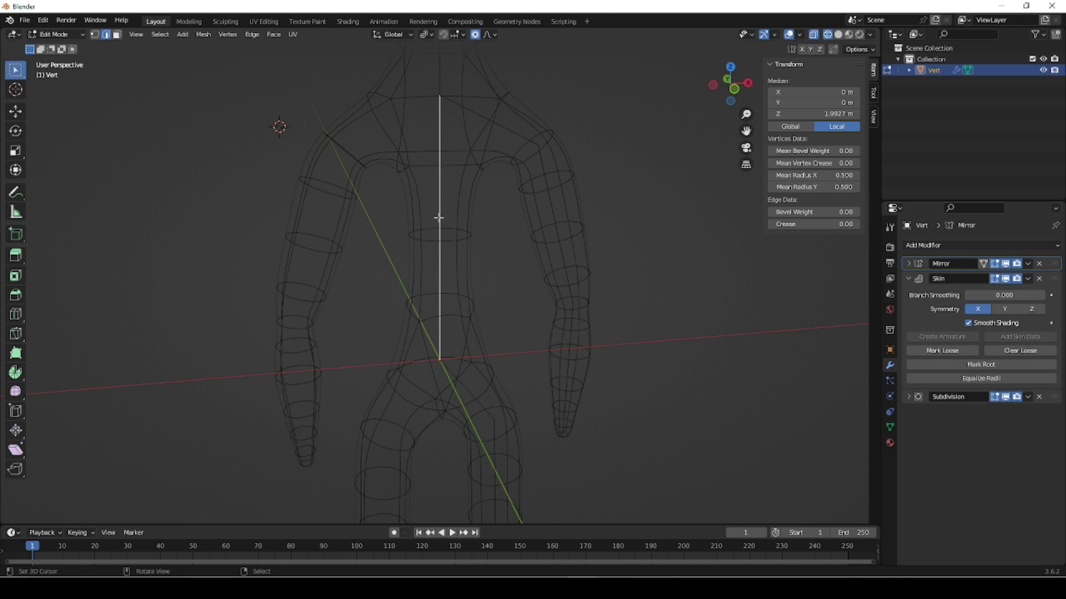
key("ctrl+r")
scroll(439, 218, "up", 2)
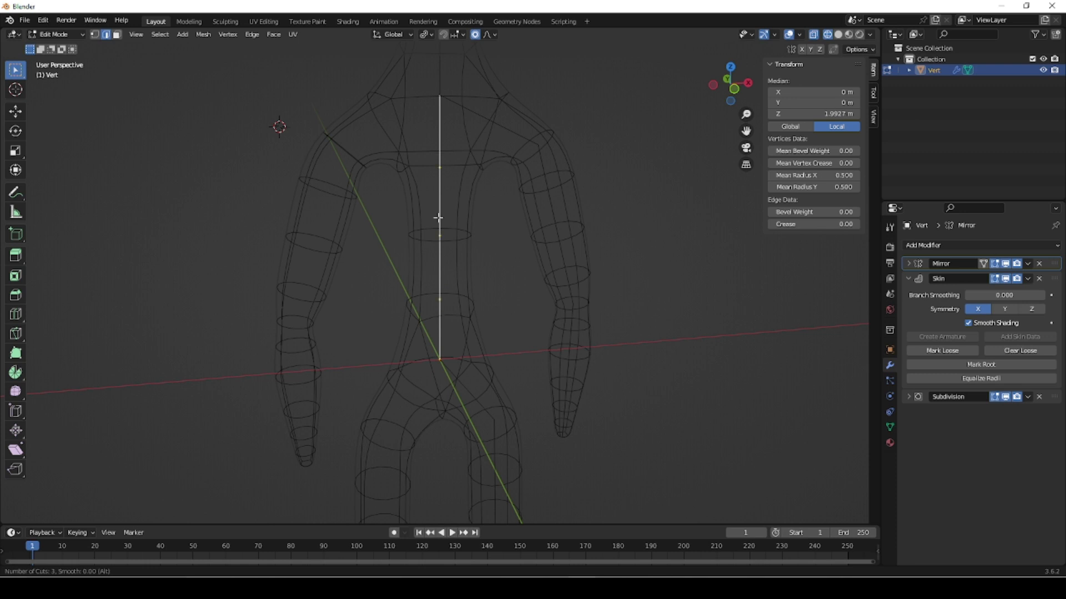
left_click(438, 218)
right_click(438, 218)
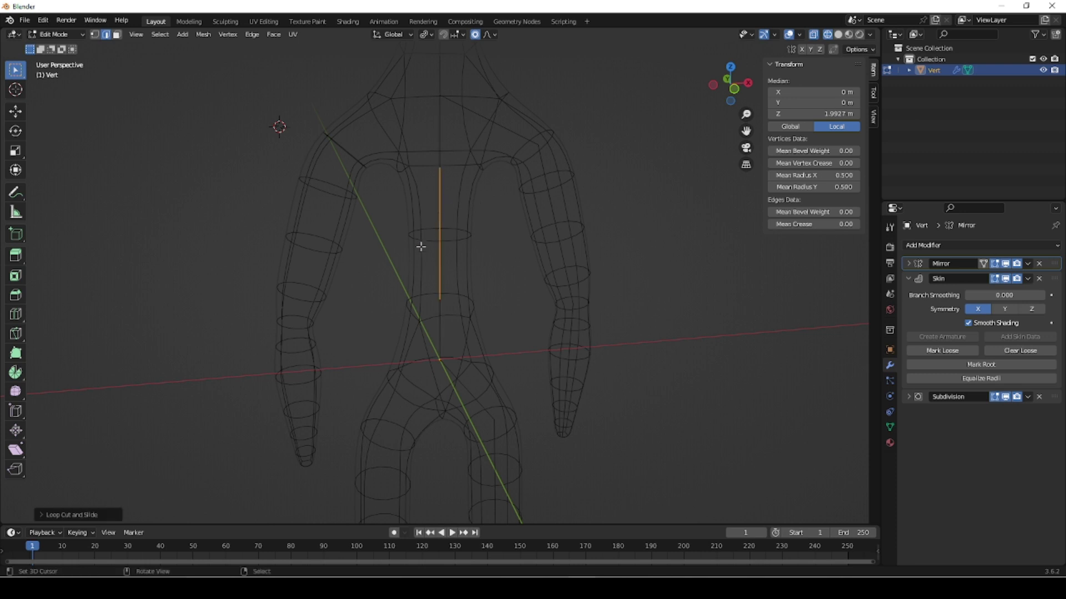
- Select the three new spine vertices and move them down along Z with proportional editing, to a median Z of about 1.66 m
key("1")
right_click(438, 184)
right_click(441, 236)
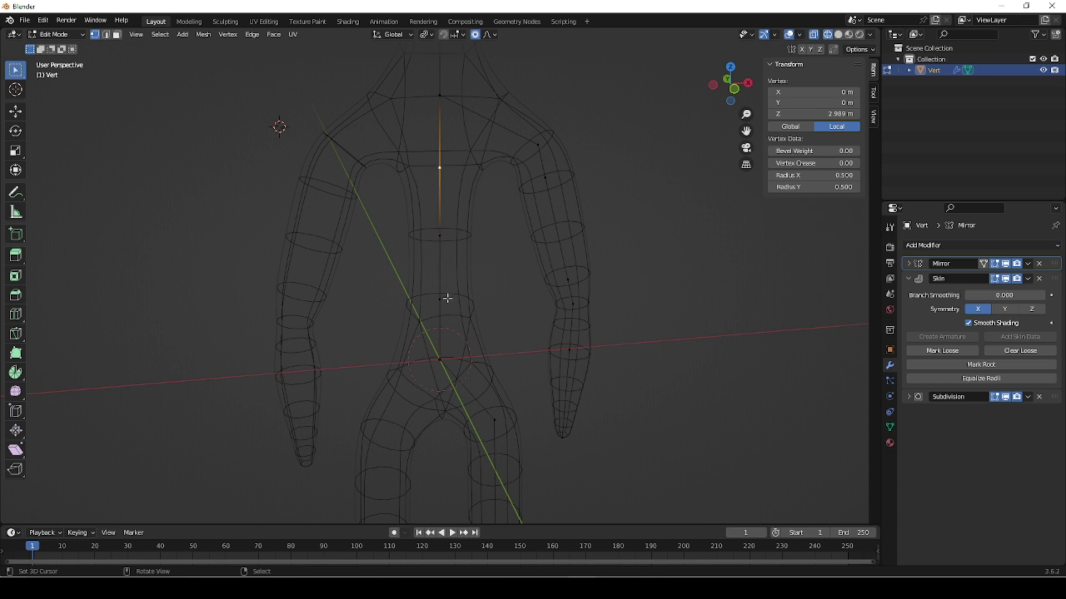
right_click(452, 290)
left_click_drag(431, 156, 452, 317)
key("g")
key("z")
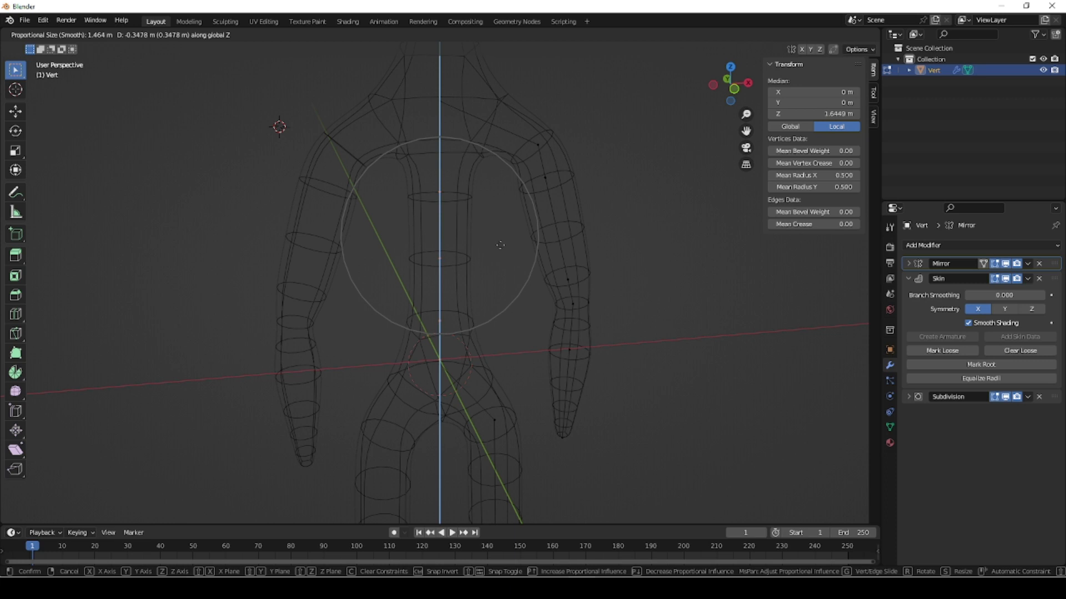
left_click(500, 247)
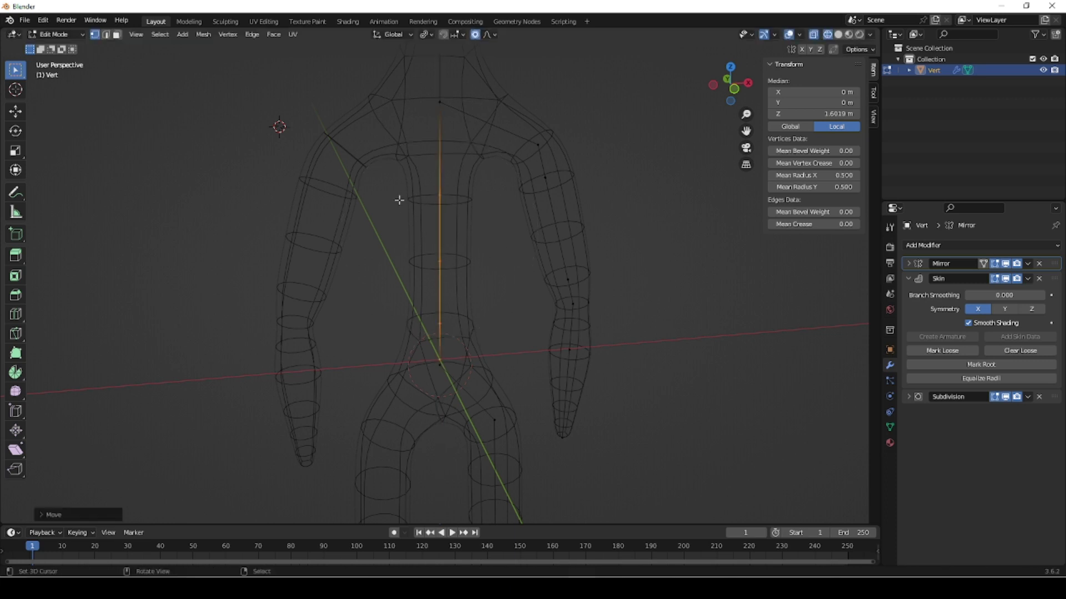
- In right side view, extrude the uppermost of the three new spine vertices forward to about Y -1.17 m and Z 2.39 m
key("KP_5")
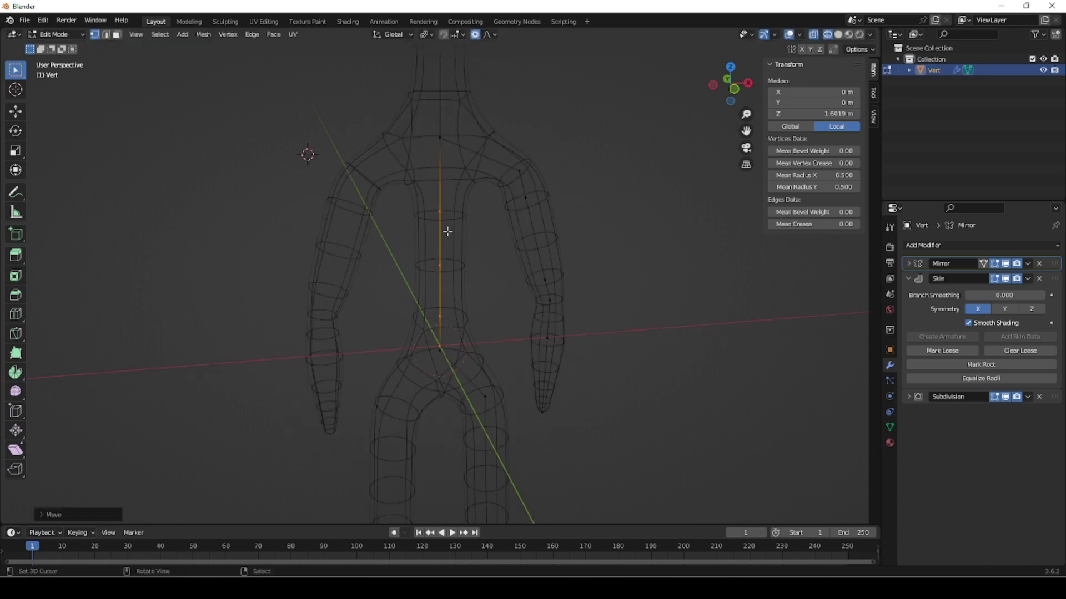
key("KP_1")
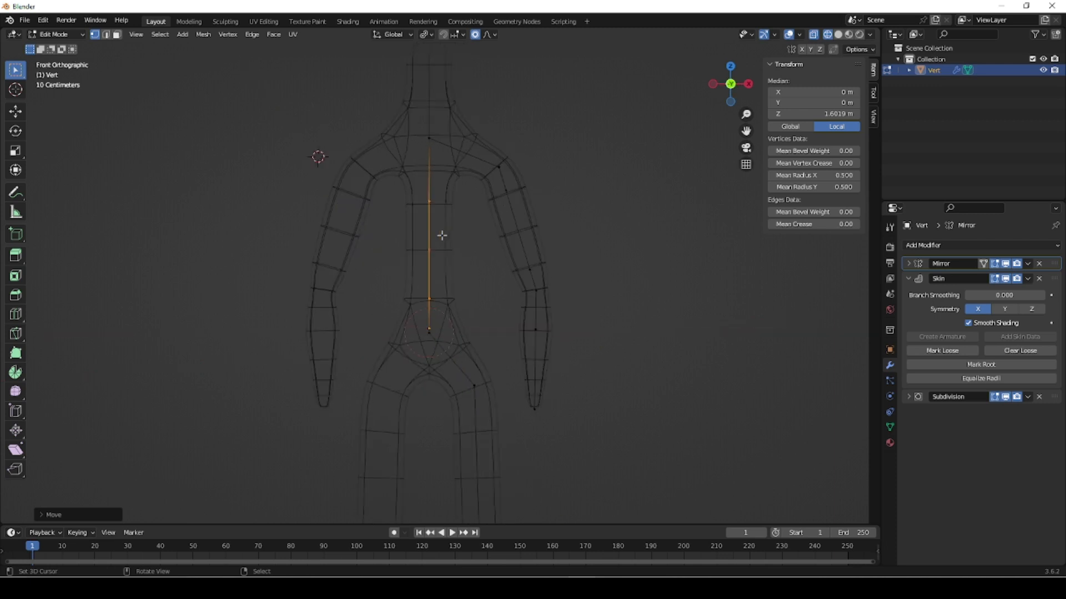
key("KP_3")
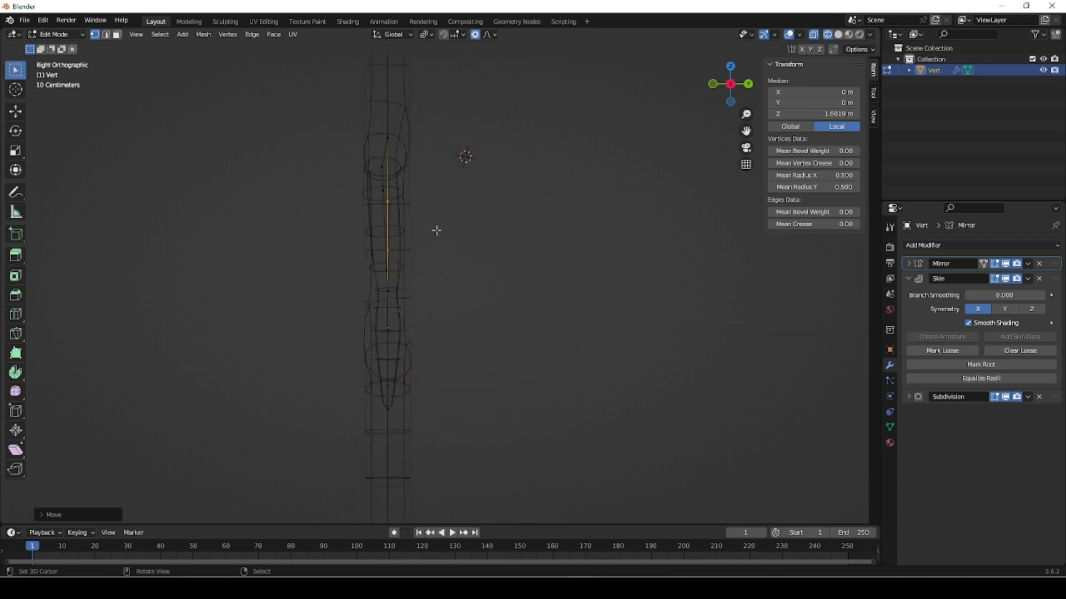
scroll(391, 179, "up", 2)
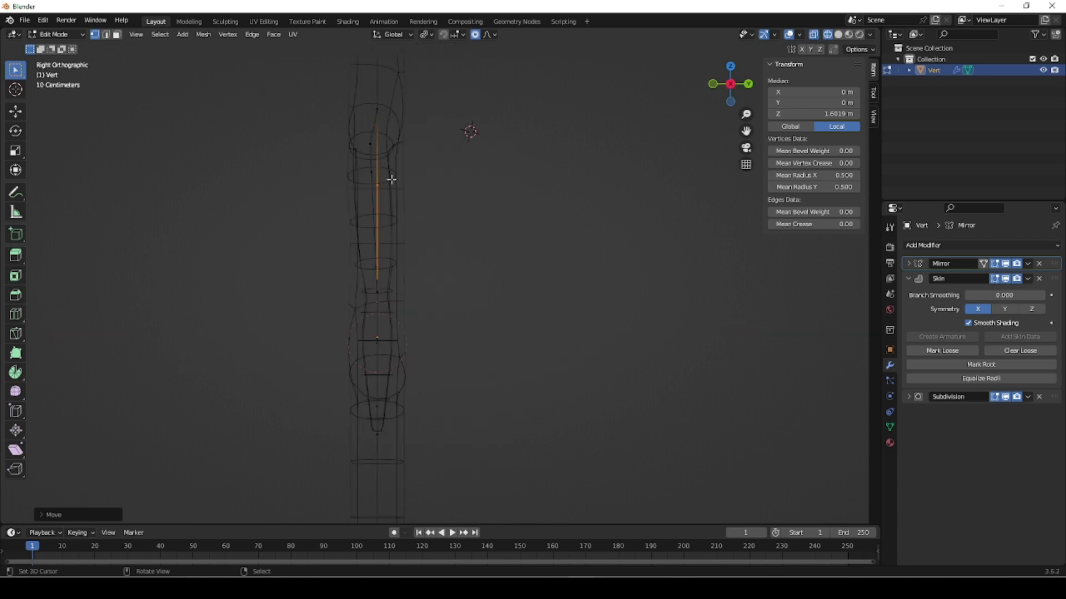
middle_click_drag(449, 203, 452, 202, "shift")
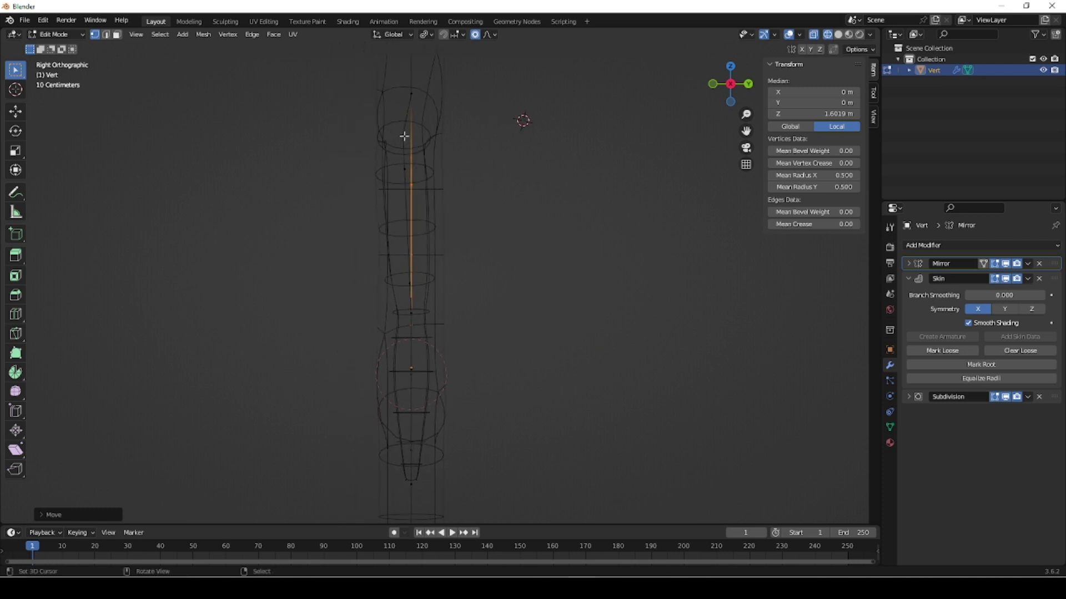
left_click(404, 191)
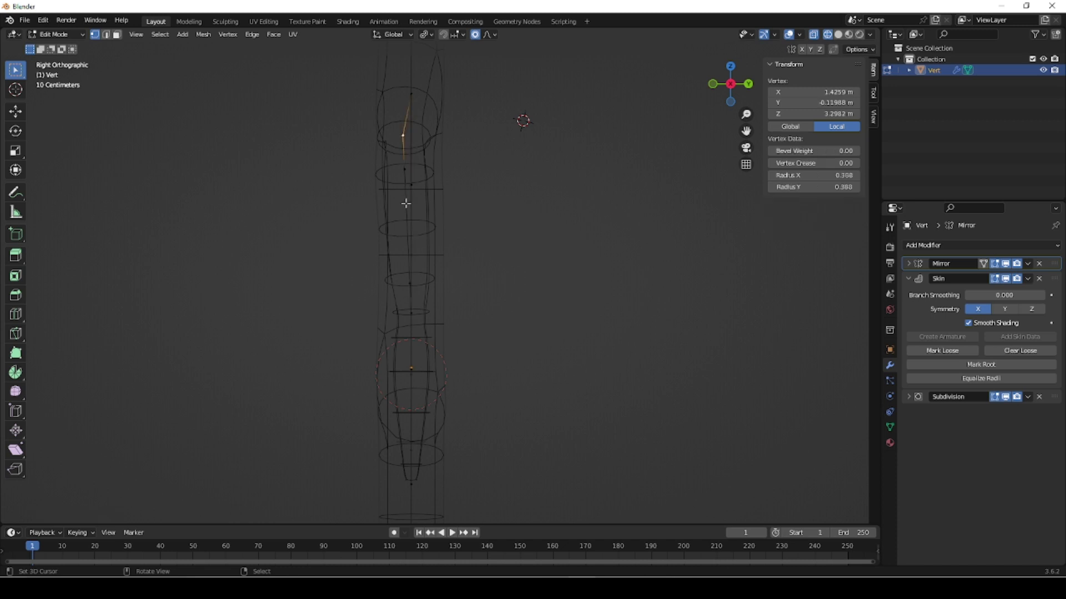
middle_click_drag(464, 216, 523, 221)
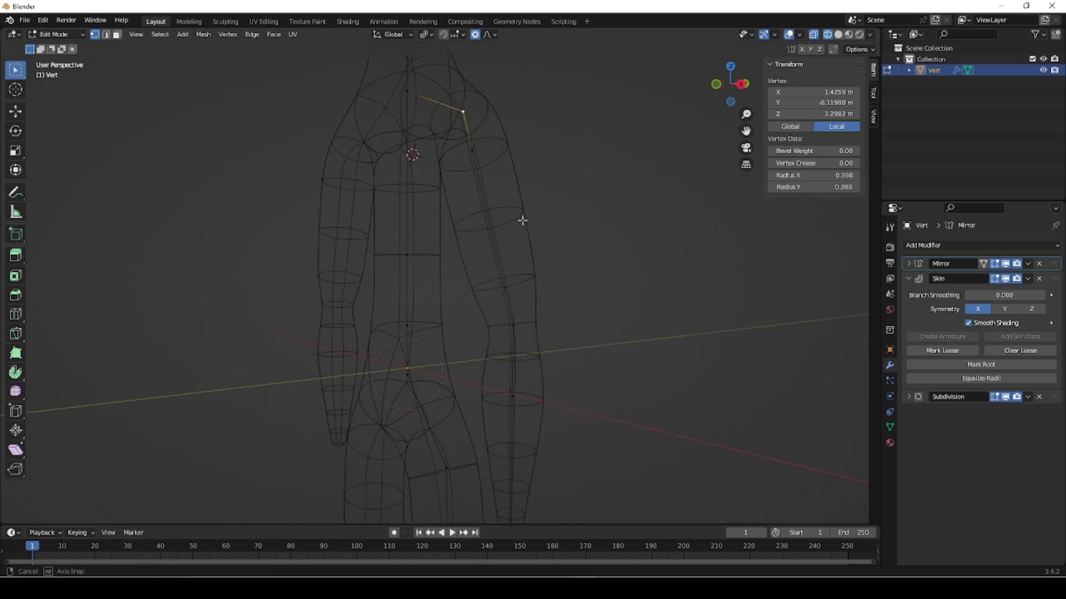
key("KP_1")
key("KP_3")
left_click(411, 185)
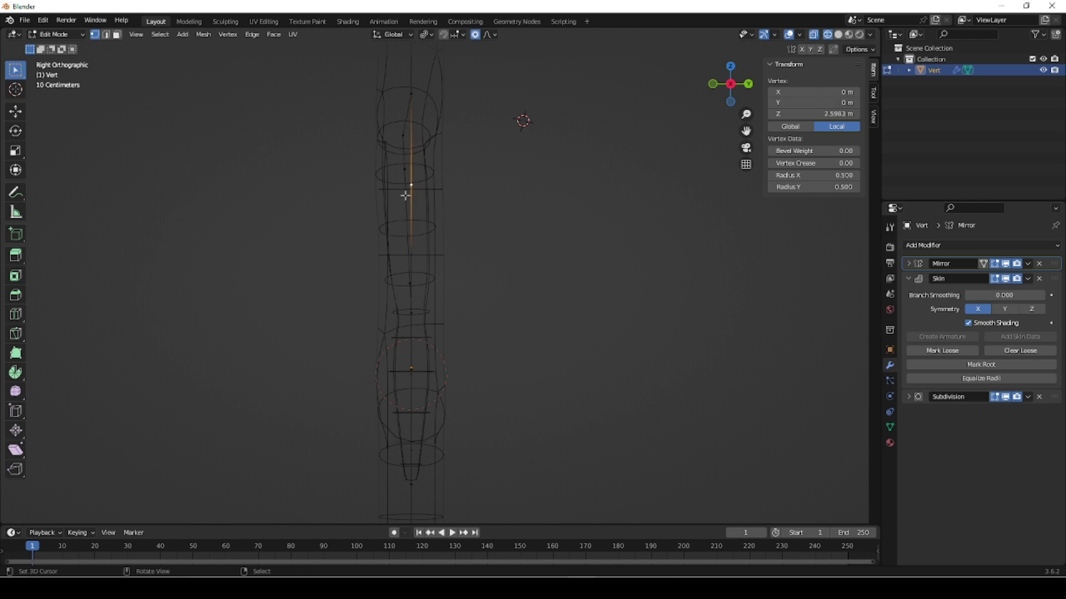
middle_click_drag(463, 256, 532, 281)
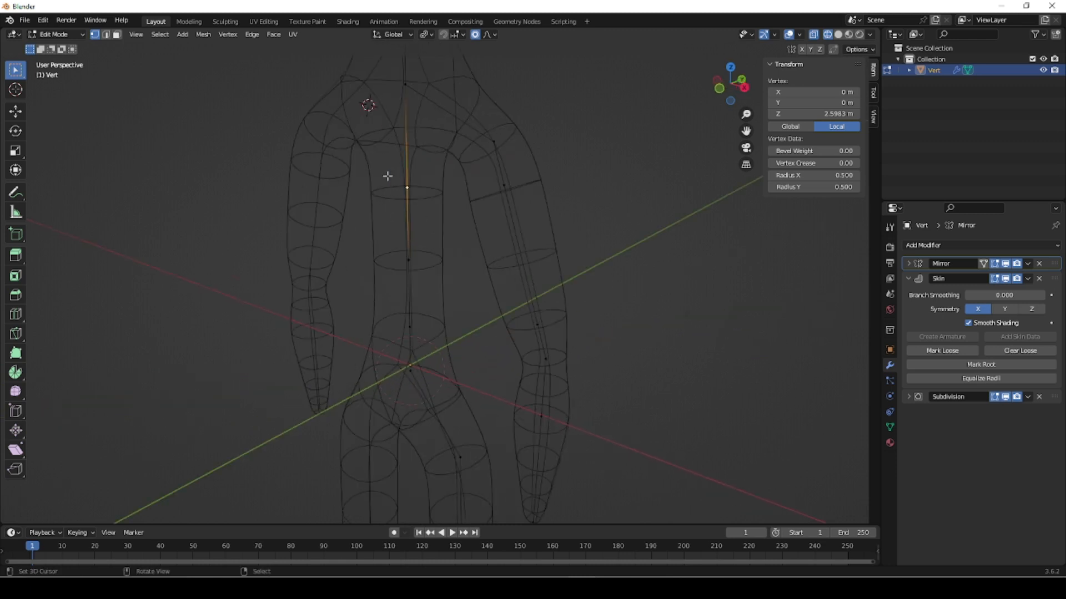
key("KP_1")
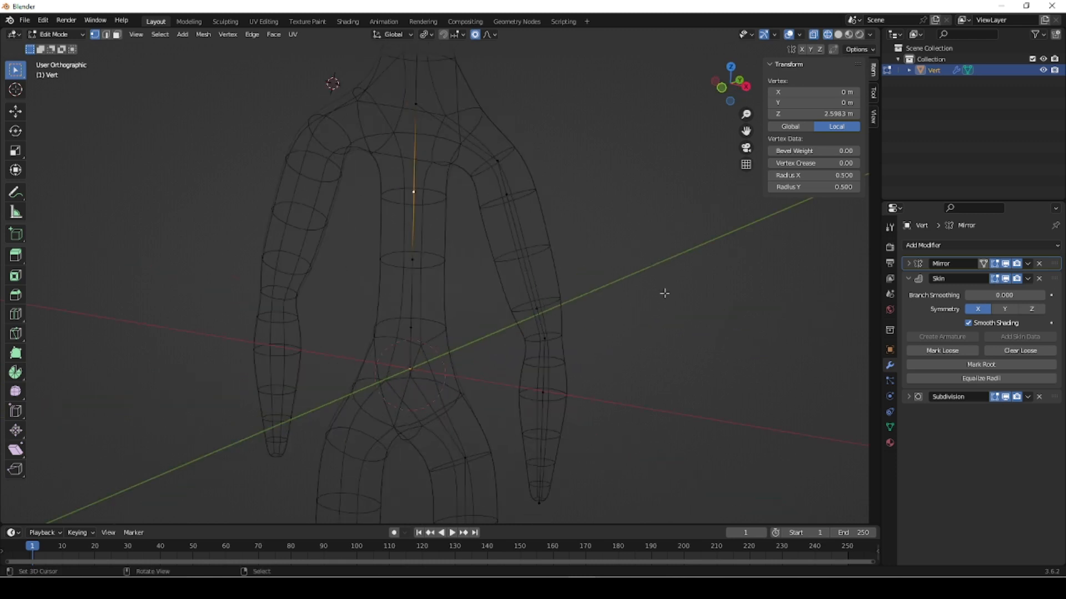
key("KP_3")
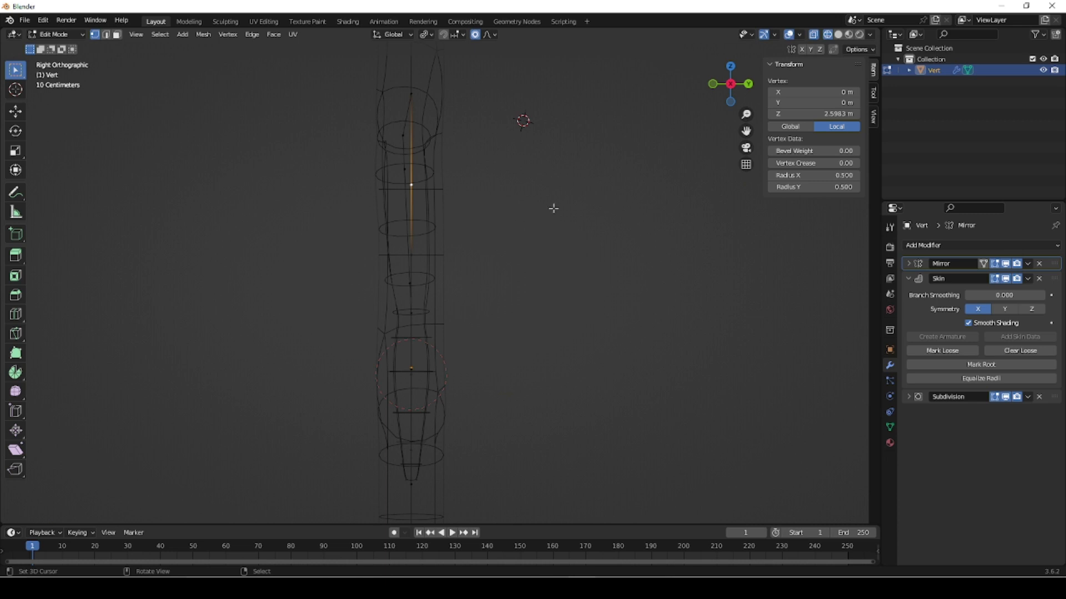
key("e")
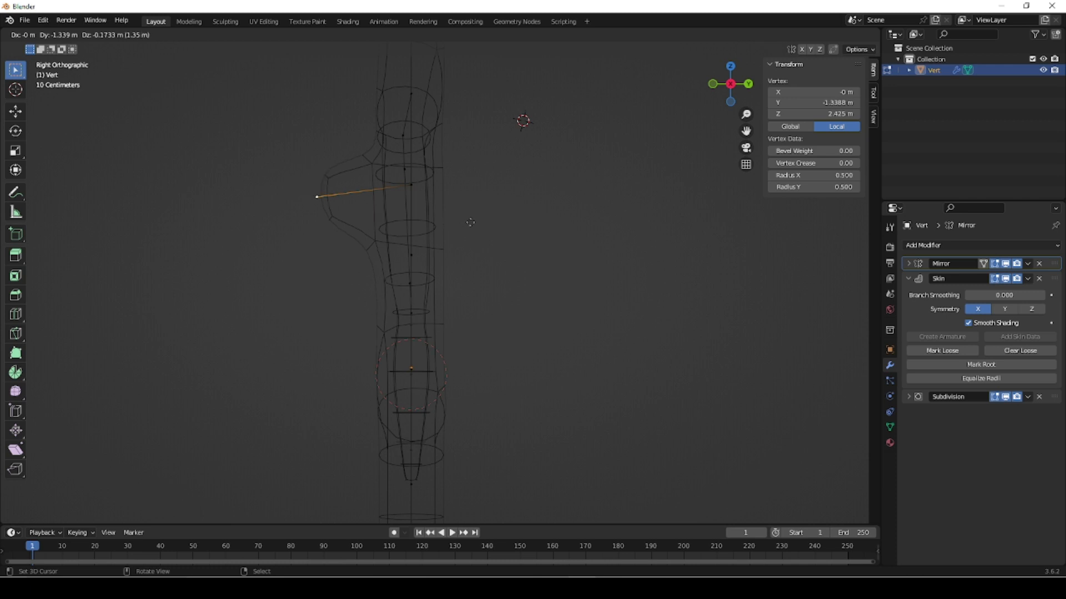
left_click(477, 240)
middle_click_drag(477, 240, 601, 288)
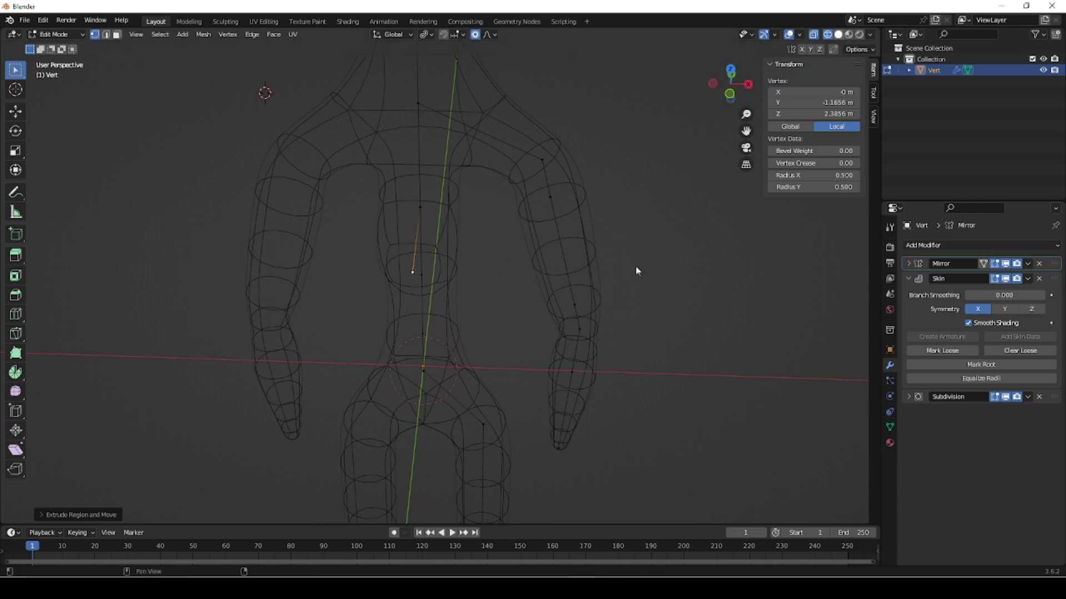
- Mark the spine vertex at the base of the chest extrusion as loose and inspect the bulge in solid shading
key("shift+z")
middle_click_drag(630, 267, 559, 247)
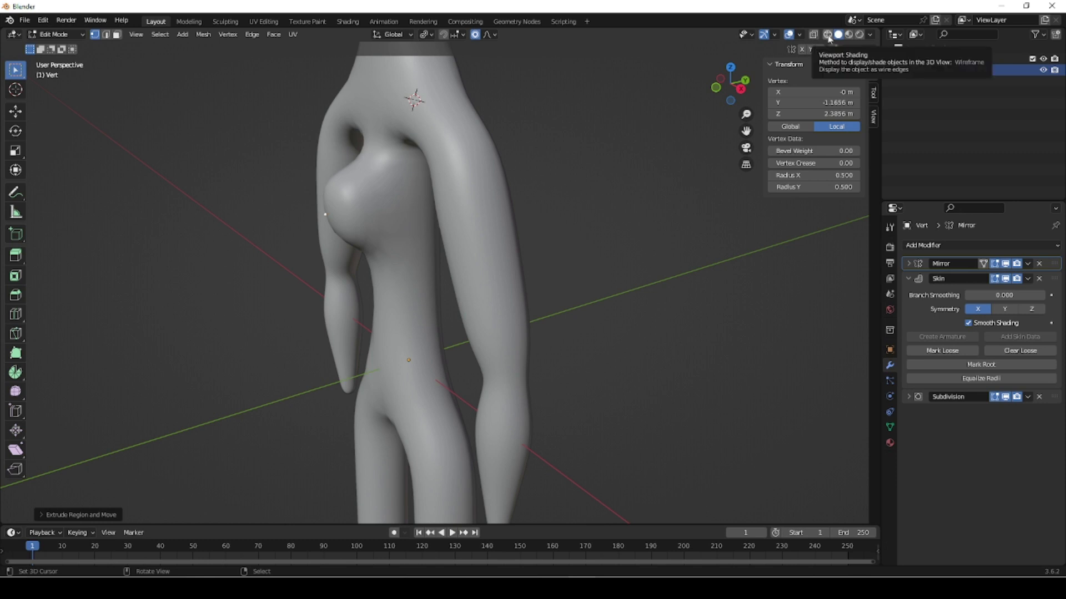
key("shift+z")
key("e")
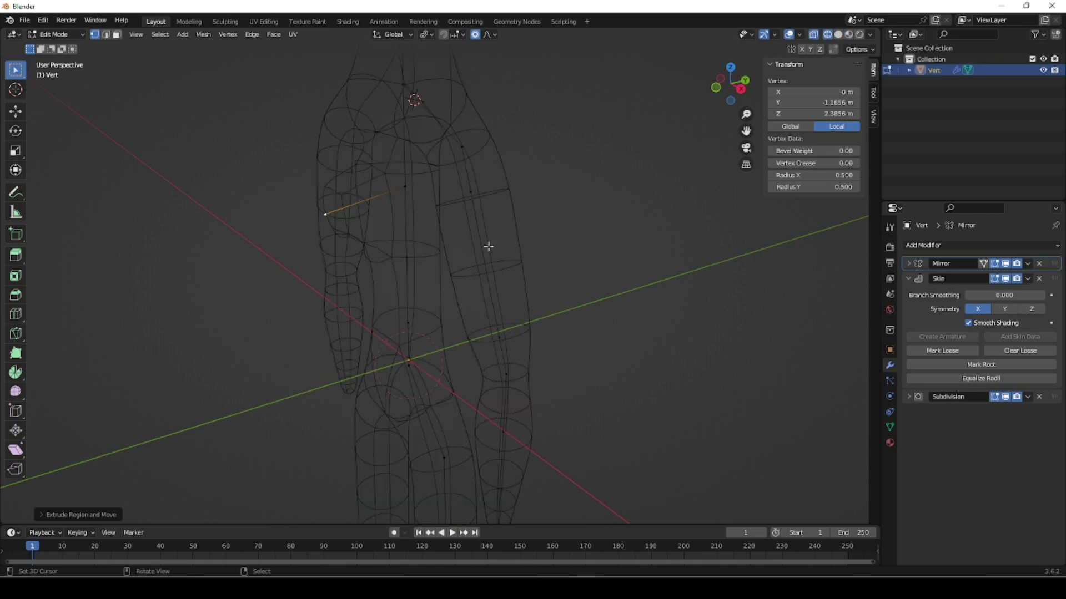
left_click(404, 186)
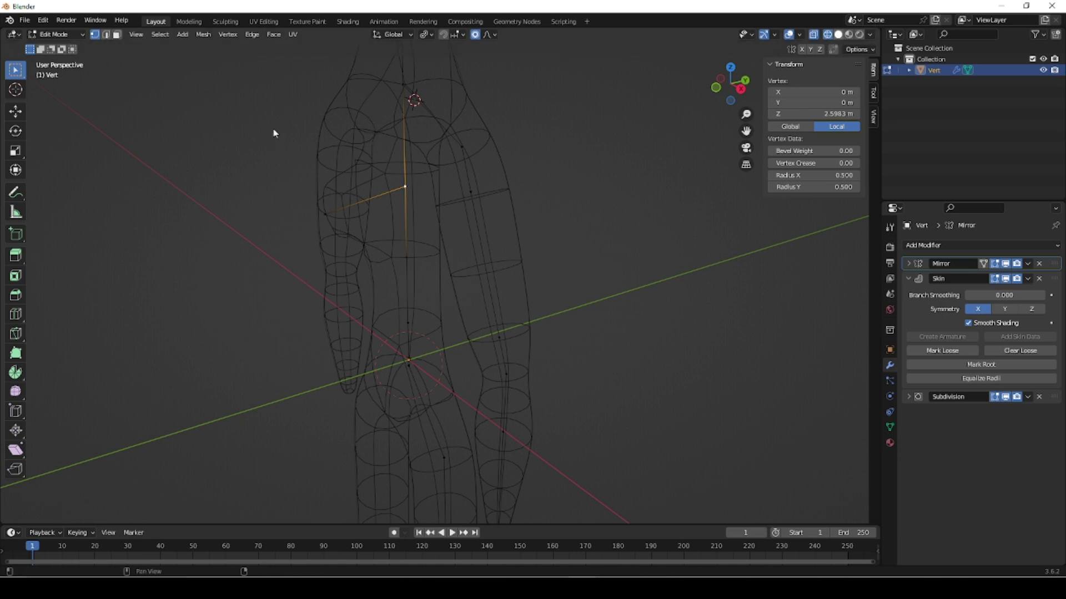
key("shift+z")
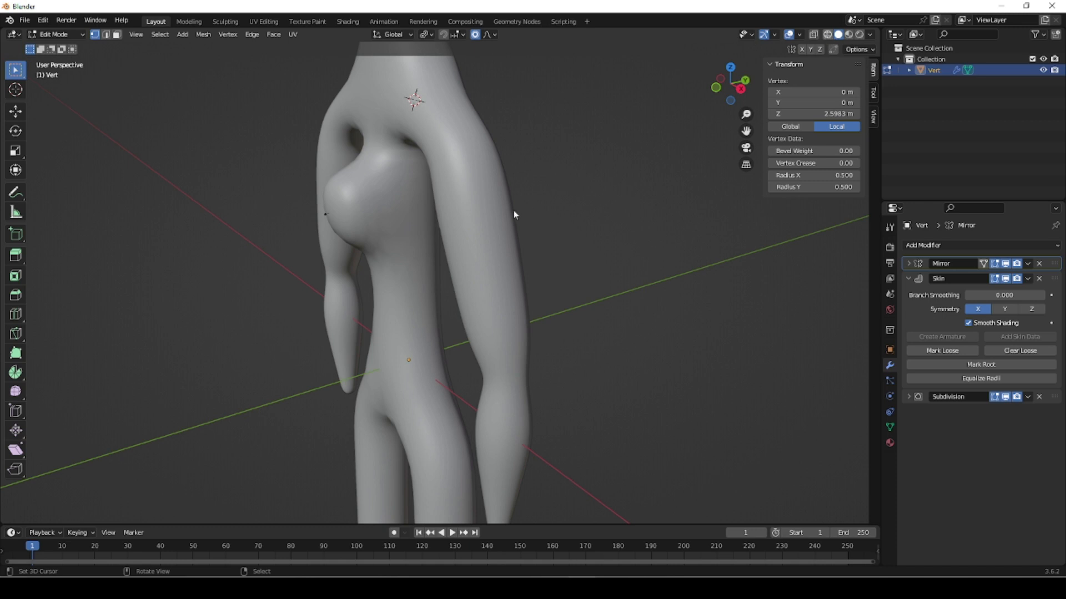
key("shift+z")
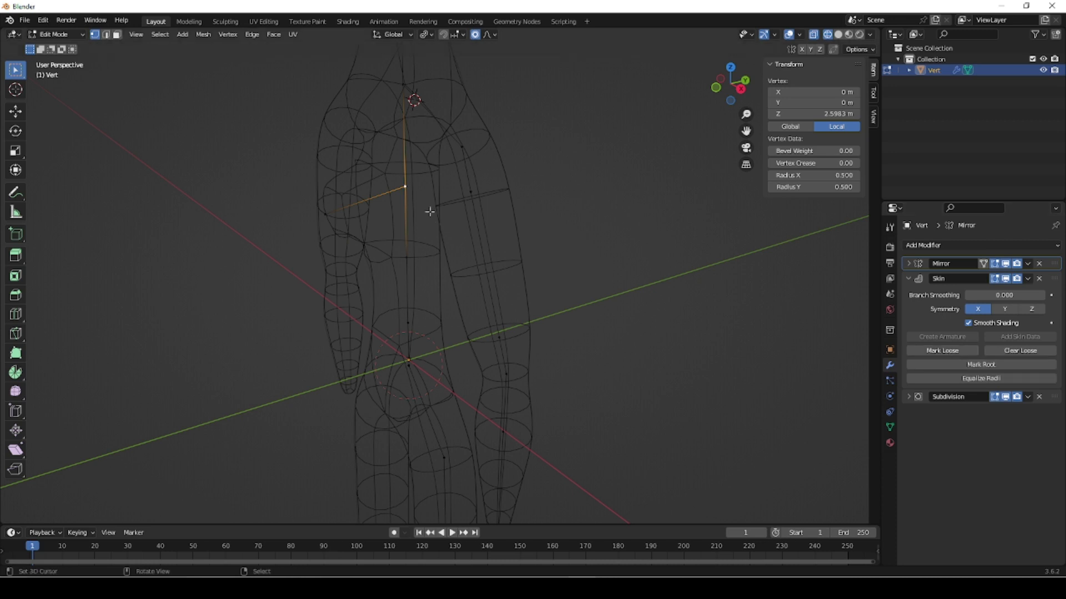
left_click(934, 353)
key("shift+z")
middle_click_drag(409, 235, 434, 238)
- Enlarge the skin of the extruded chest vertex evenly to a Radius X and Y of about 1.24
left_click(343, 229)
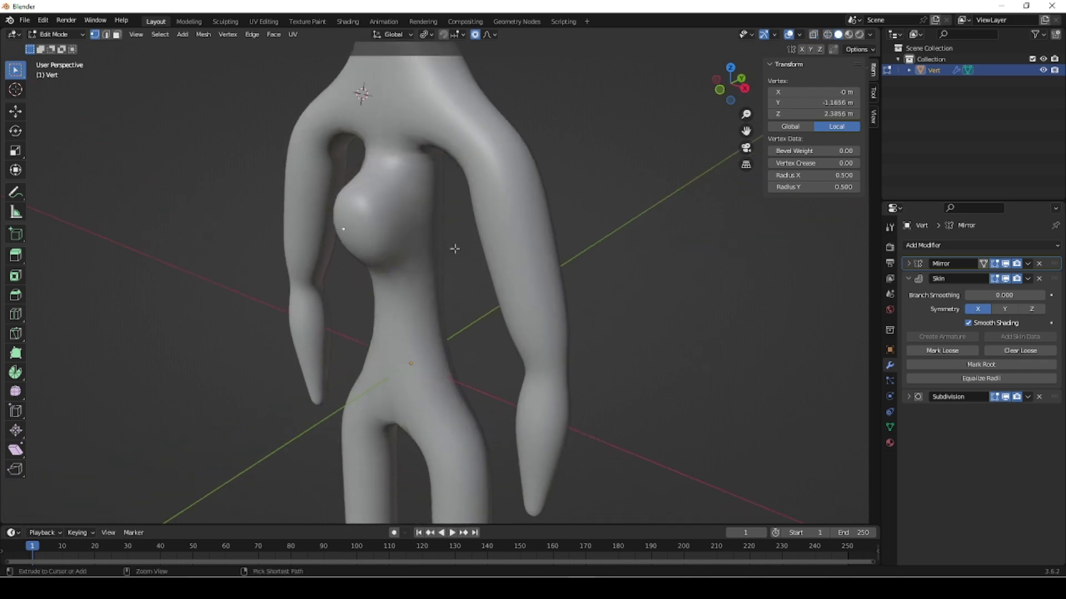
key("s")
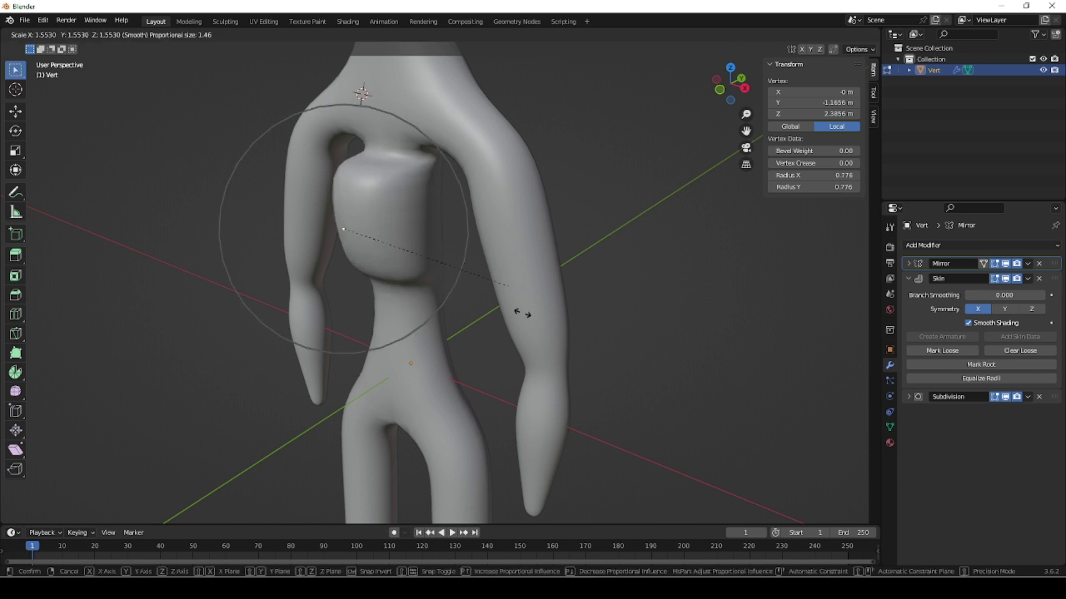
left_click(602, 338)
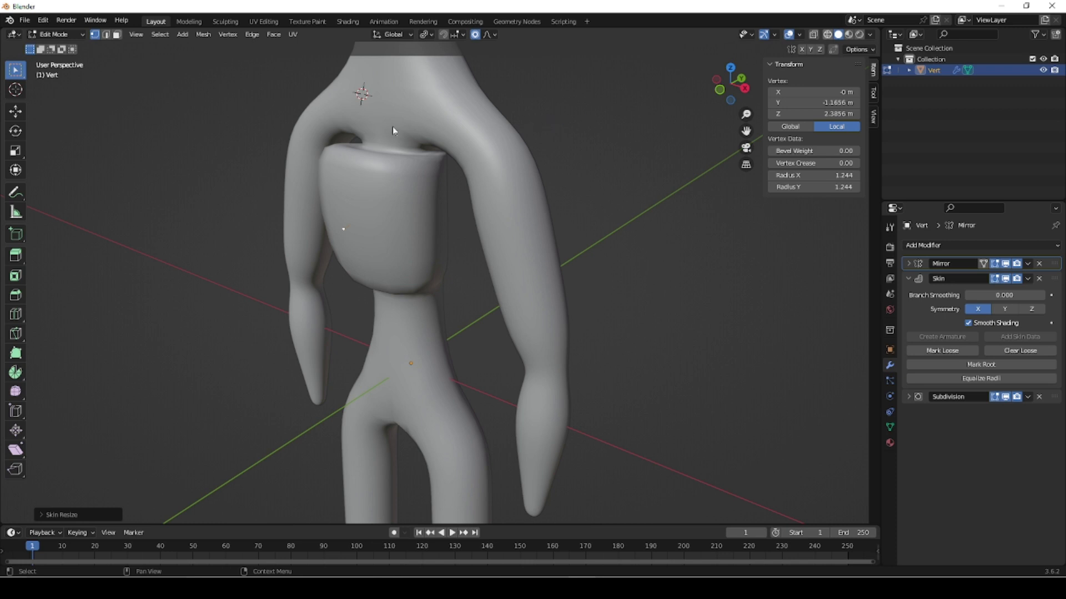
- Mark the neck-base vertex where the shoulders branch off as loose and inspect the body in solid shading
key("shift+z")
left_click(404, 87)
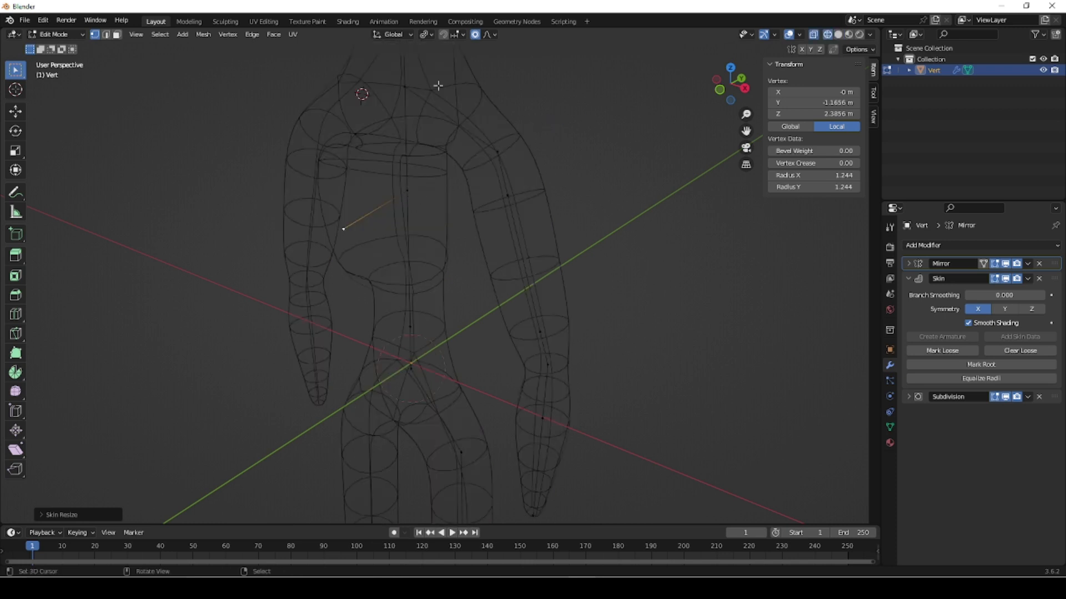
left_click(944, 351)
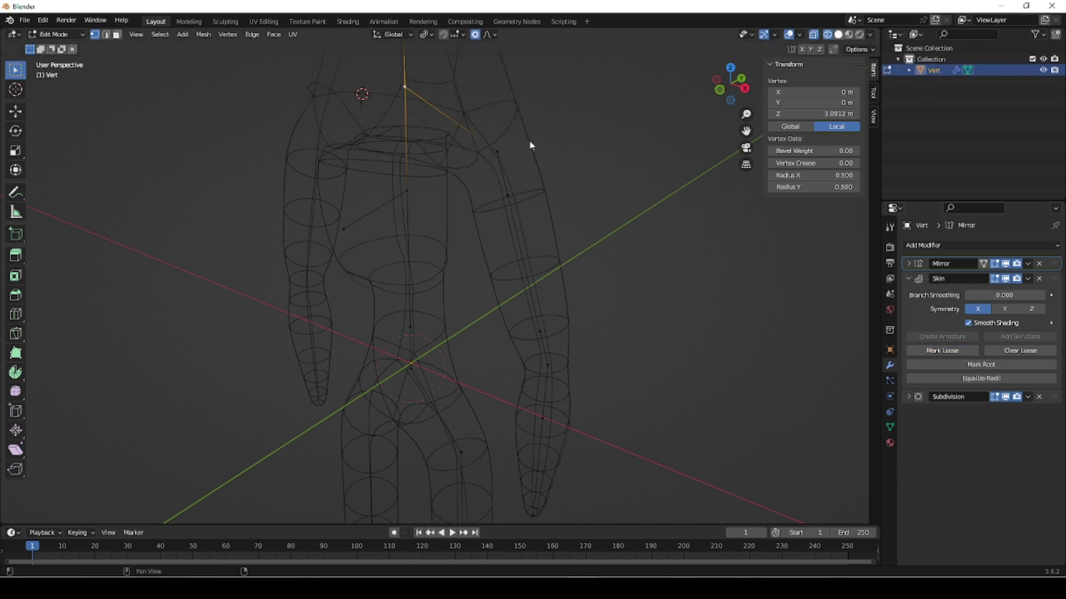
key("shift+z")
middle_click_drag(430, 207, 478, 194)
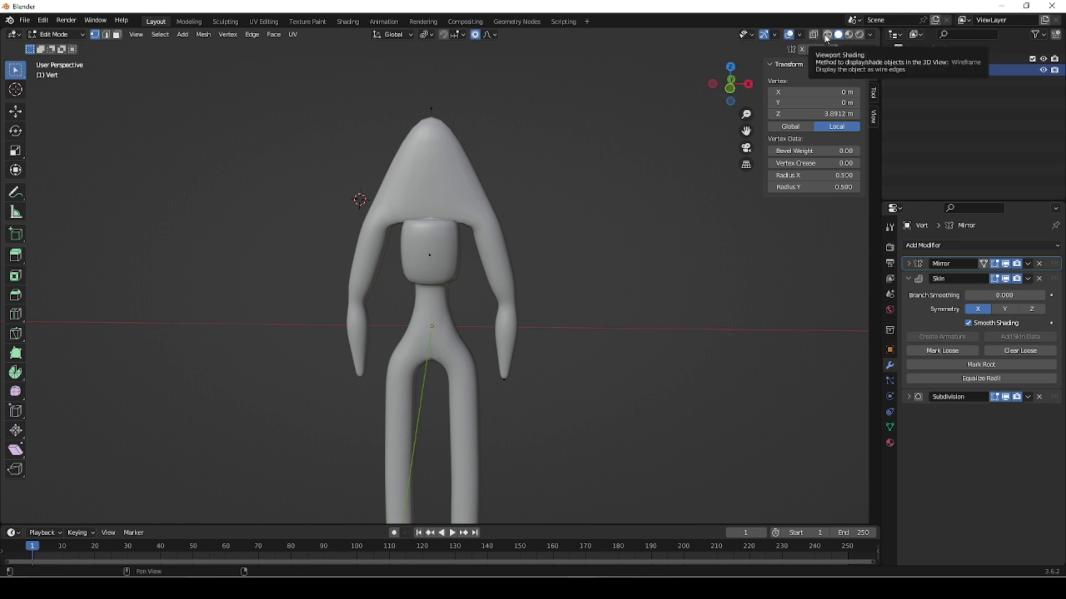
- In front wireframe view, add a single centred loop cut to the vertical edge between the neck base and the top vertex
key("KP_1")
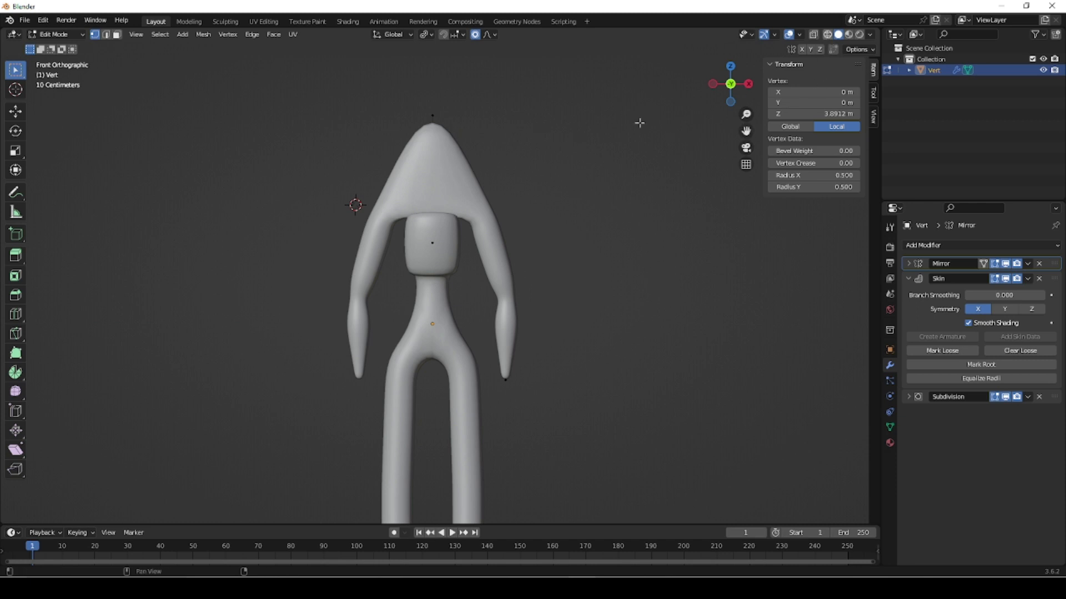
key("shift+z")
key("2")
left_click(433, 163)
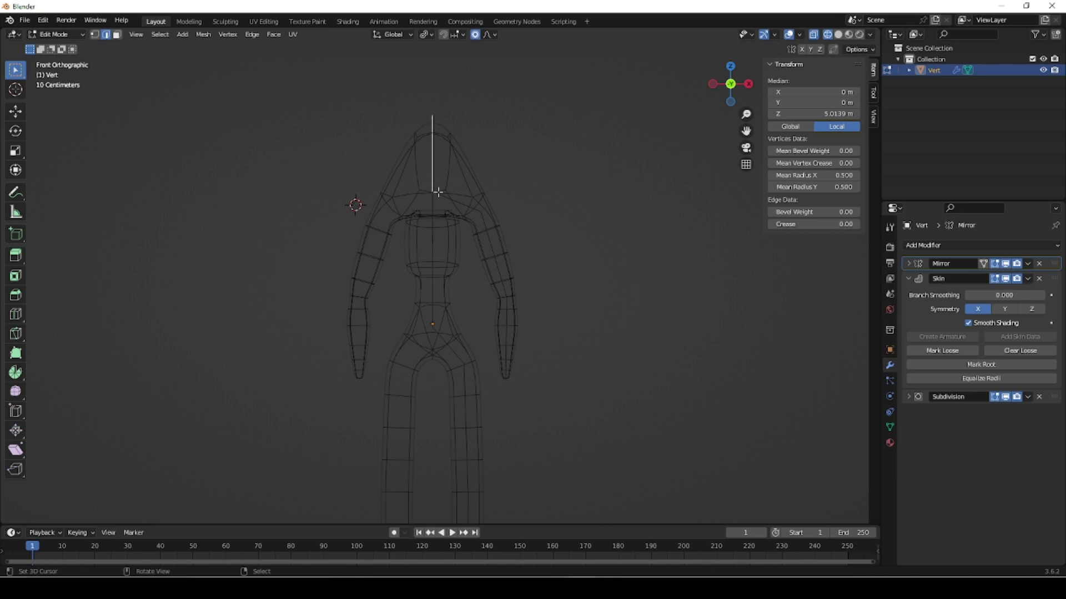
key("ctrl+r")
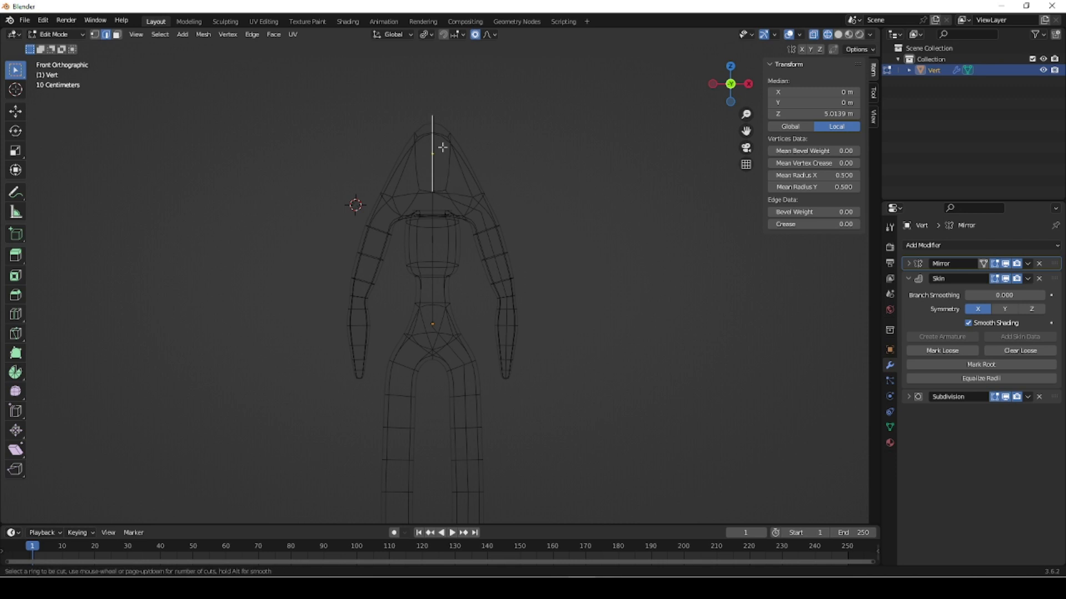
scroll(430, 156, "up", 4)
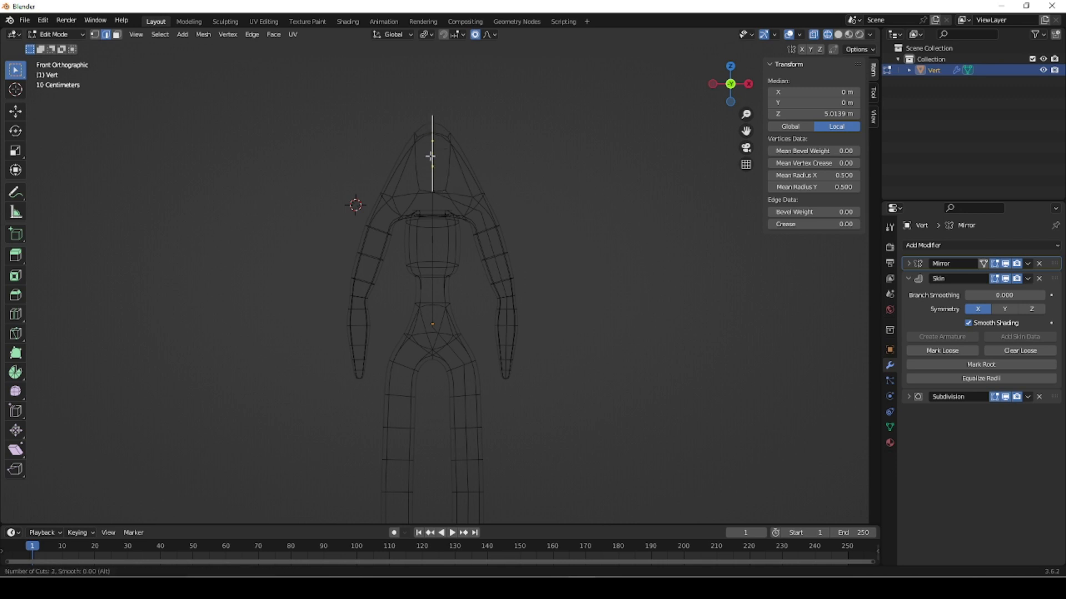
left_click(430, 155)
right_click(431, 156)
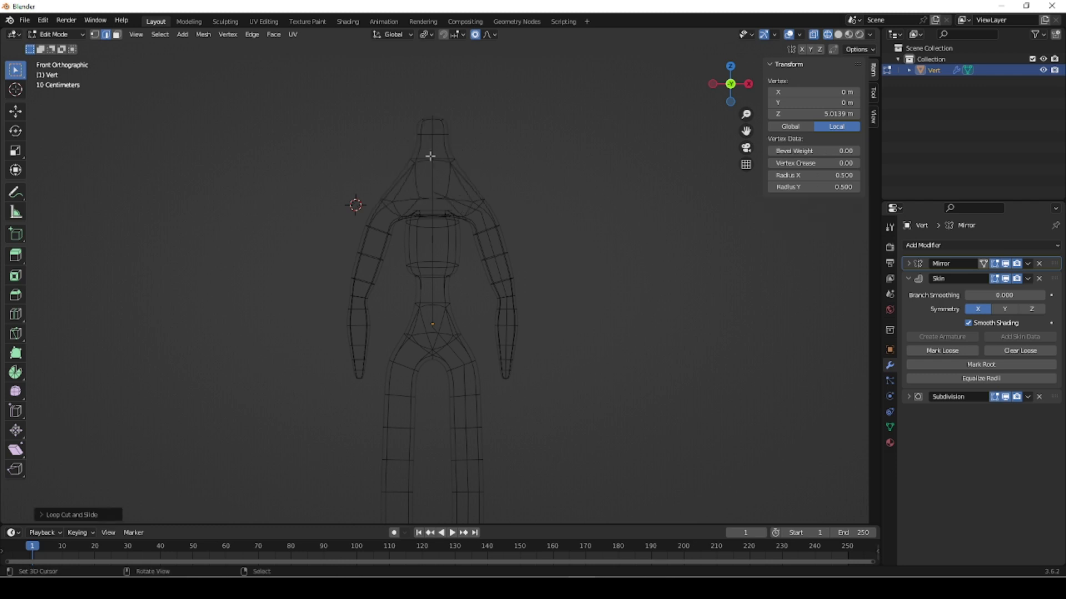
- Lower the new neck vertex along Z to about 4.54 m with proportional editing, disable proportional editing and inspect the body in solid shading
key("1")
left_click(433, 153)
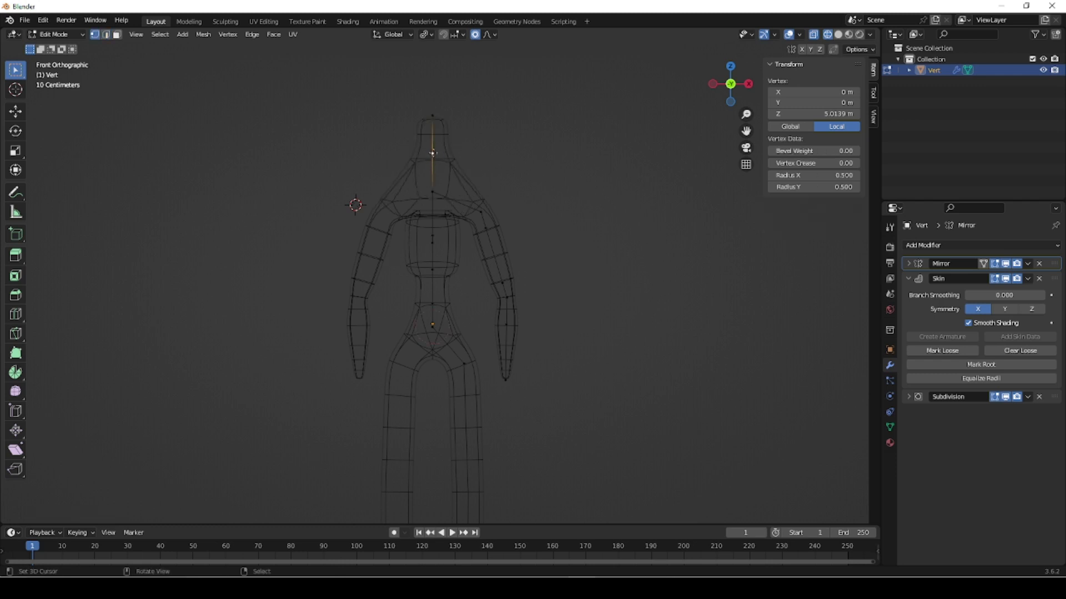
key("g")
key("z")
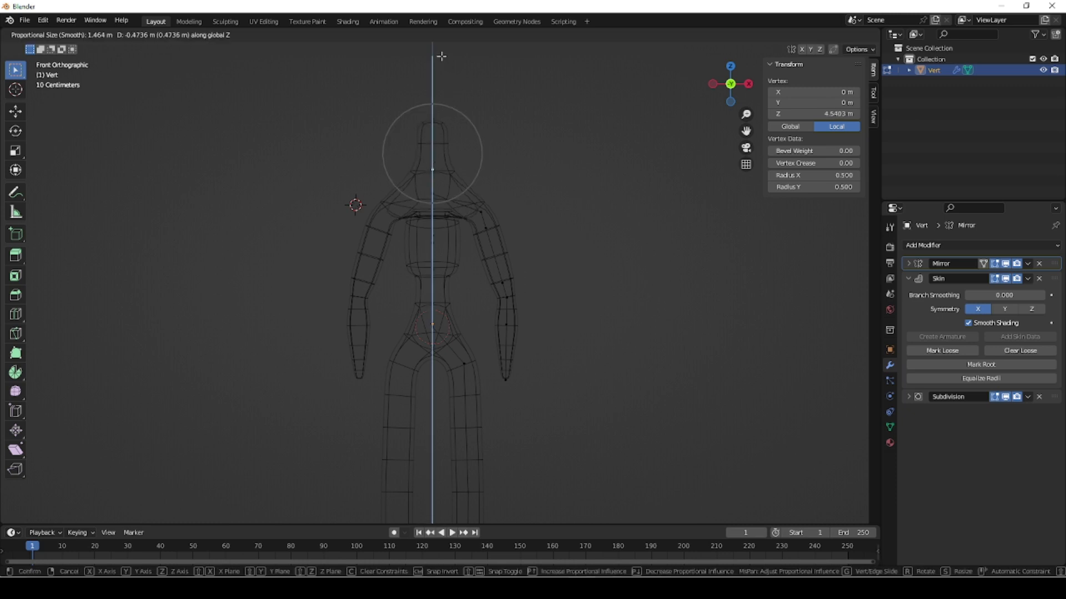
left_click(433, 170)
key("o")
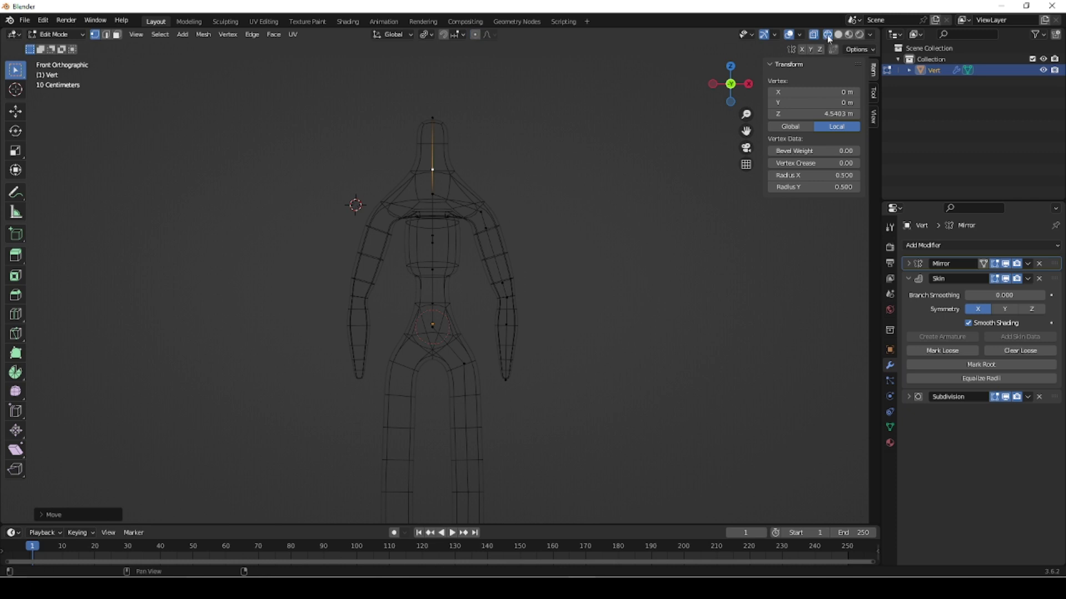
key("shift+z")
middle_click_drag(576, 220, 530, 232)
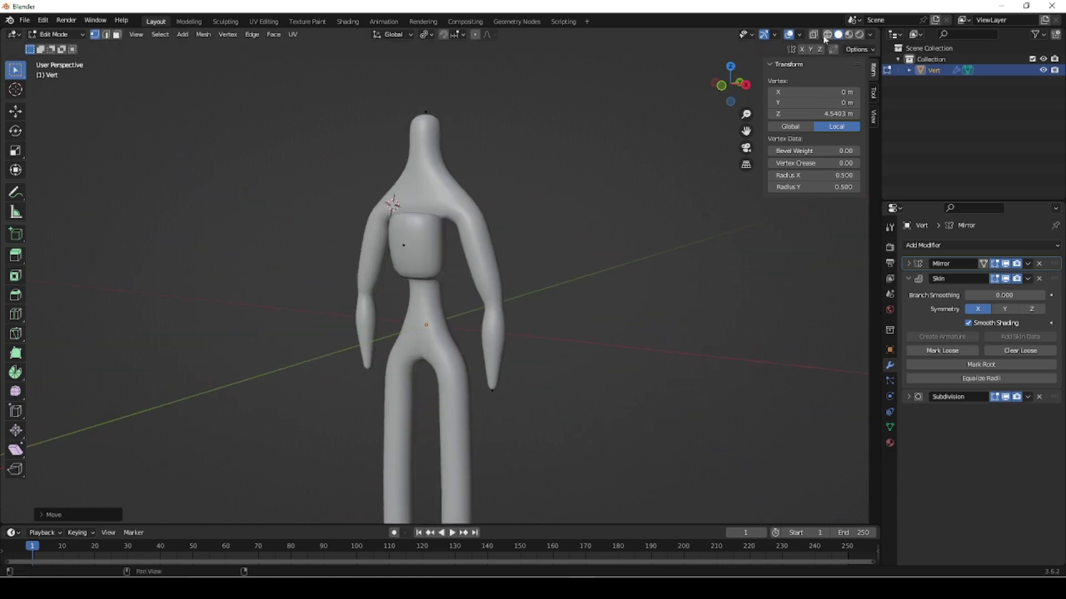
- Delete the extruded chest vertex in front of the spine
key("shift+z")
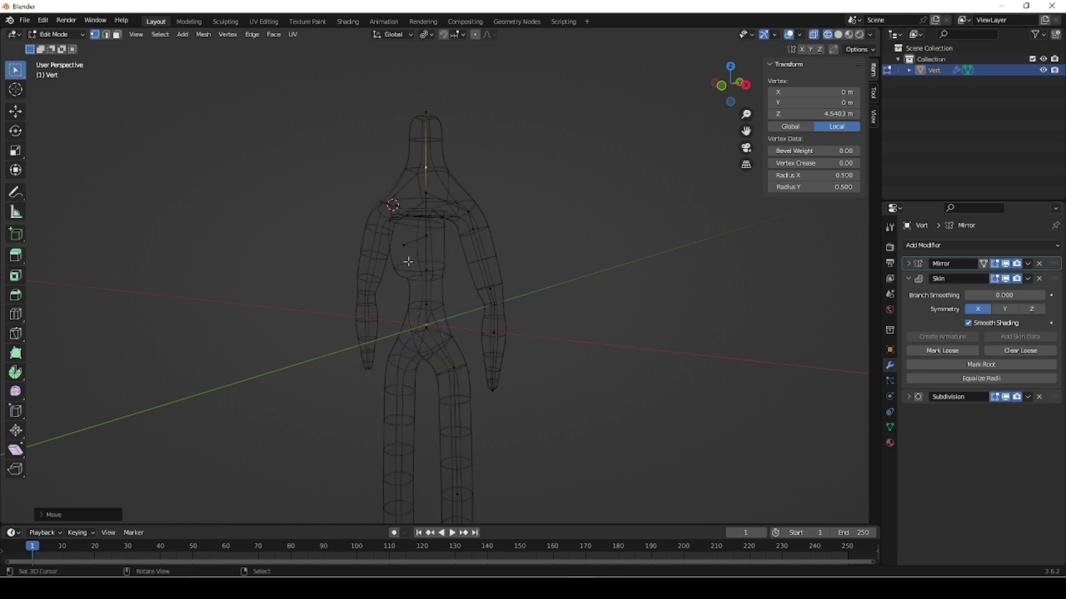
scroll(432, 237, "up", 4)
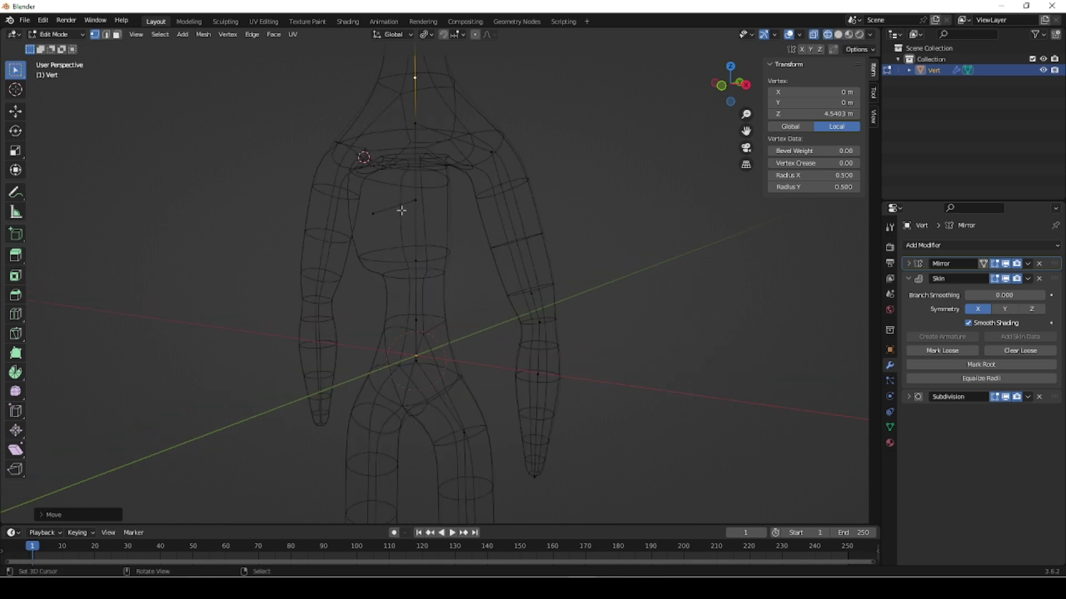
left_click(371, 228)
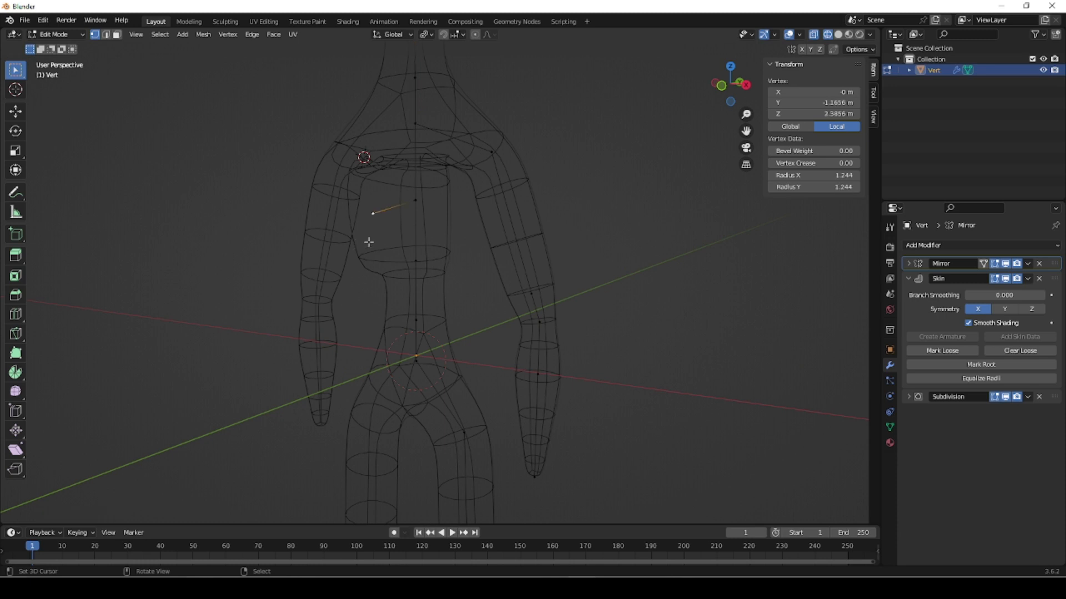
key("x")
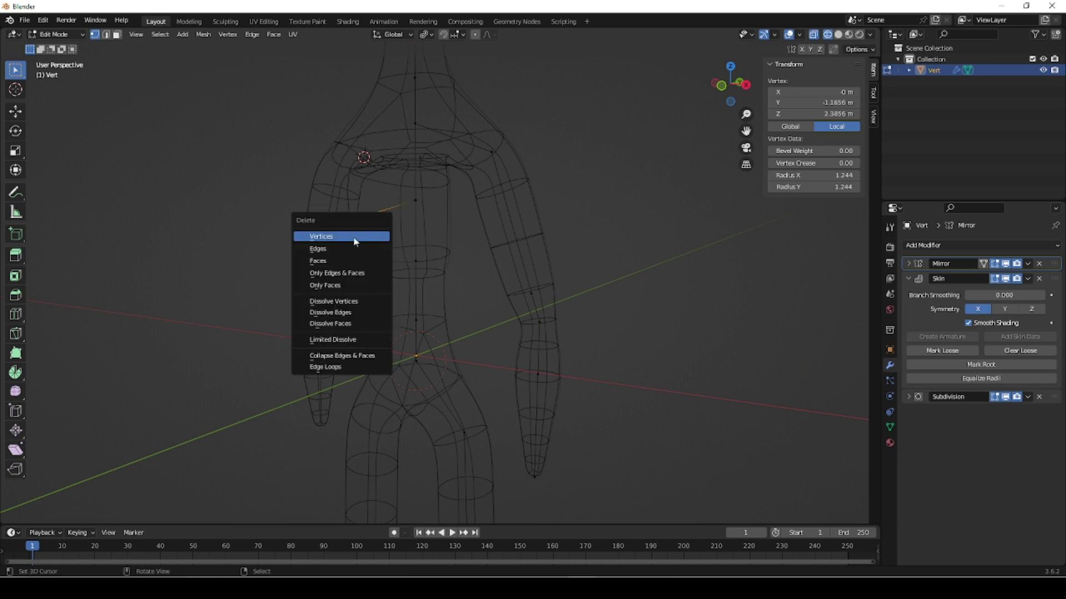
left_click(353, 240)
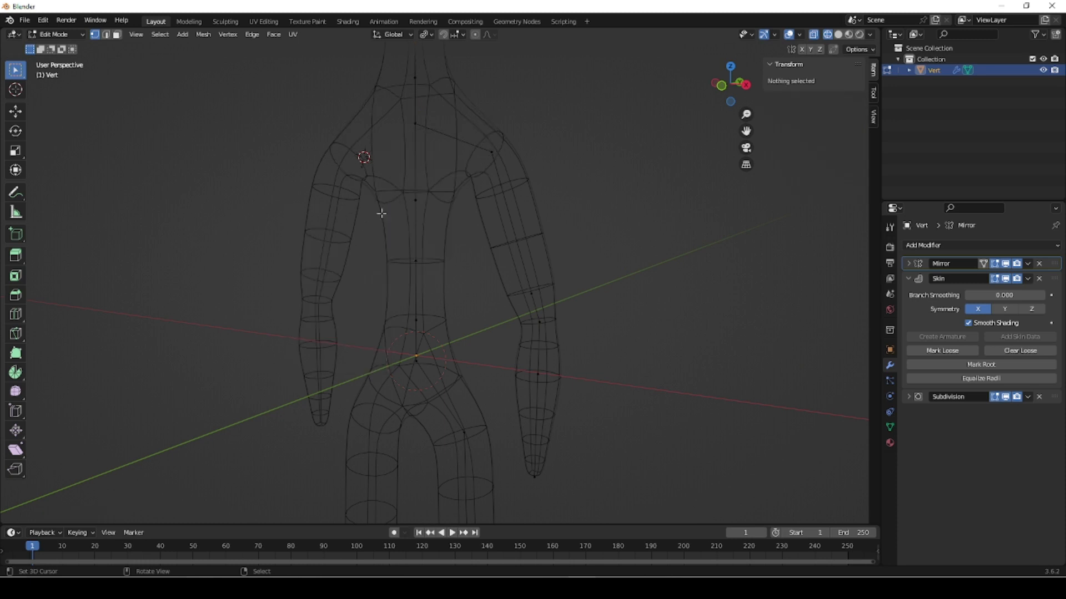
- In right side view, extrude the shoulder-branch vertex forward to about Y -1.25 m and Z 3.05 m, and mark the branch vertex as loose
left_click(414, 128)
key("KP_1")
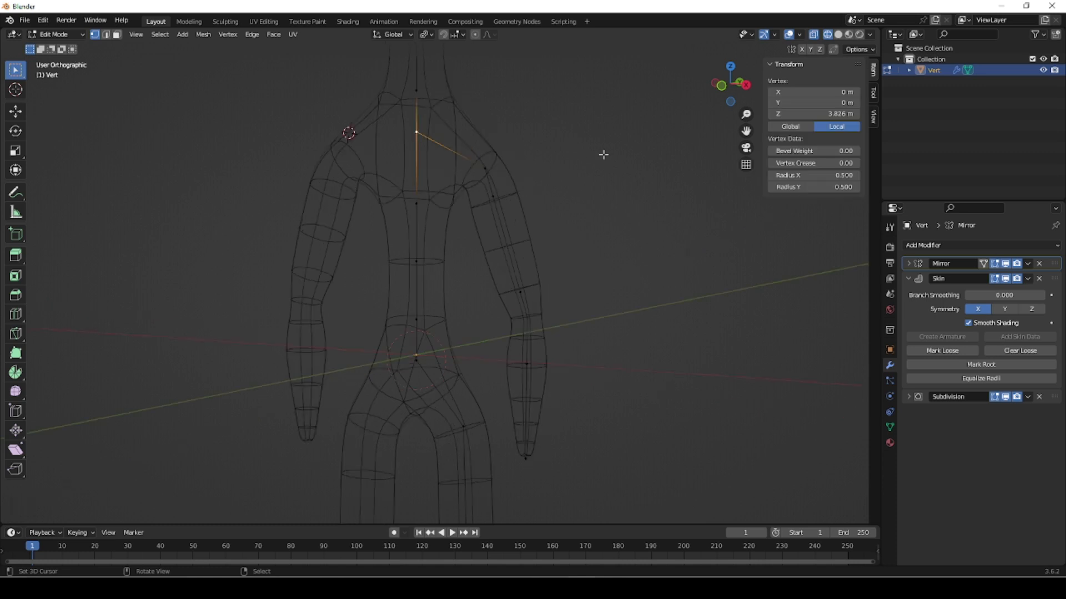
key("KP_3")
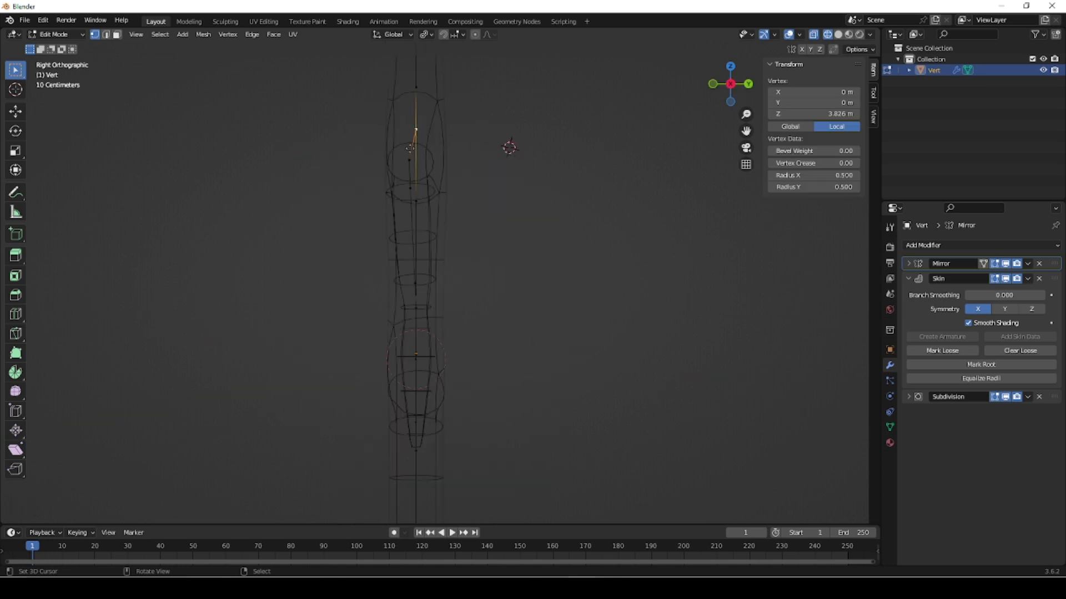
key("e")
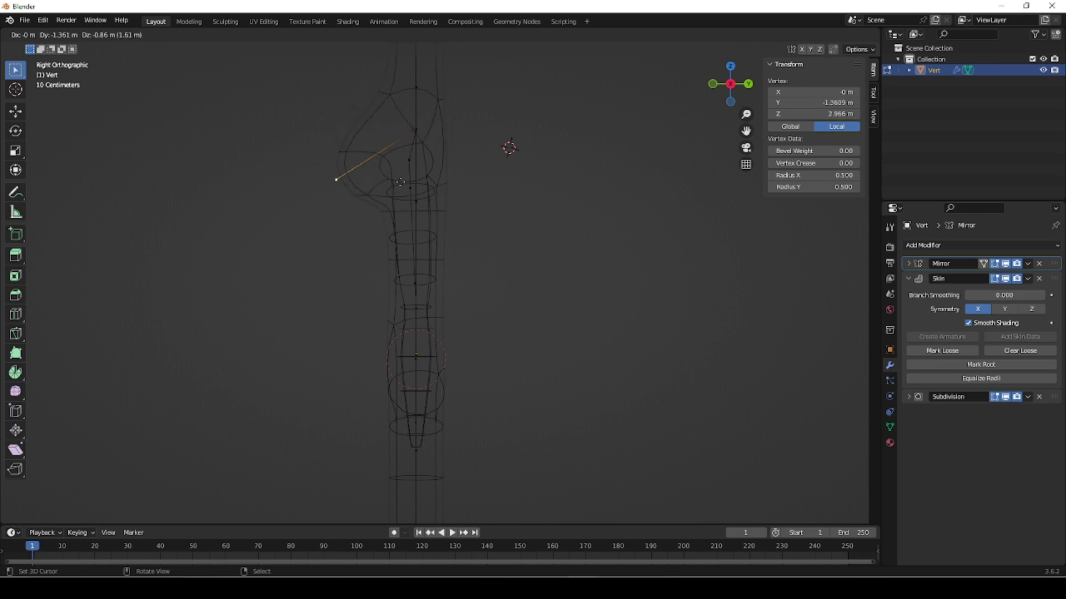
left_click(416, 130)
left_click(415, 130)
left_click(955, 348)
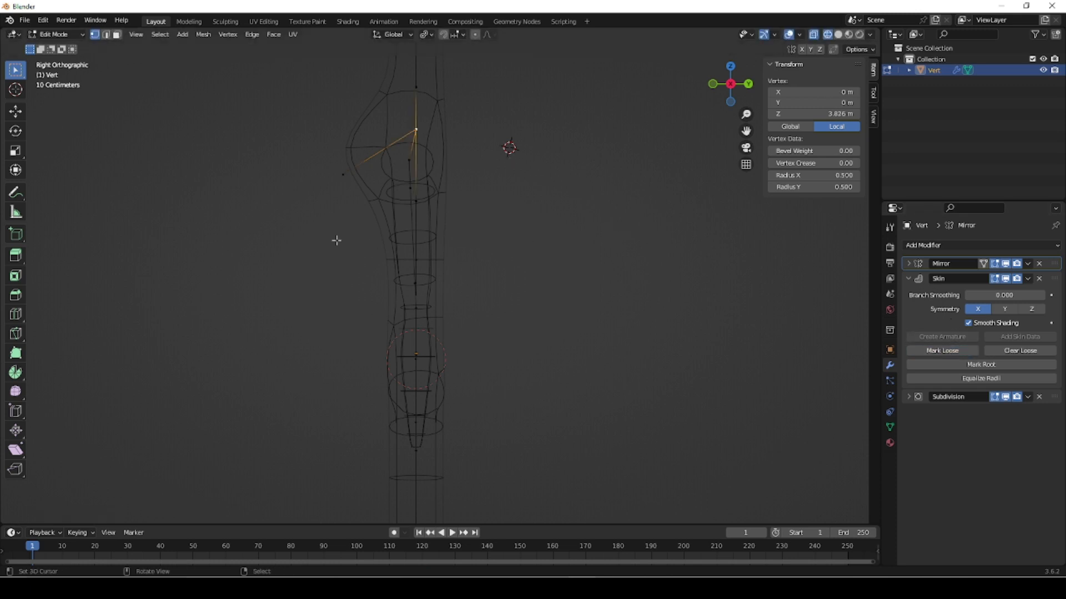
- Enlarge the skin of the new chest vertex evenly to a Radius X and Y of about 0.84 and inspect it in solid shading
left_click(342, 174)
key("ctrl+a")
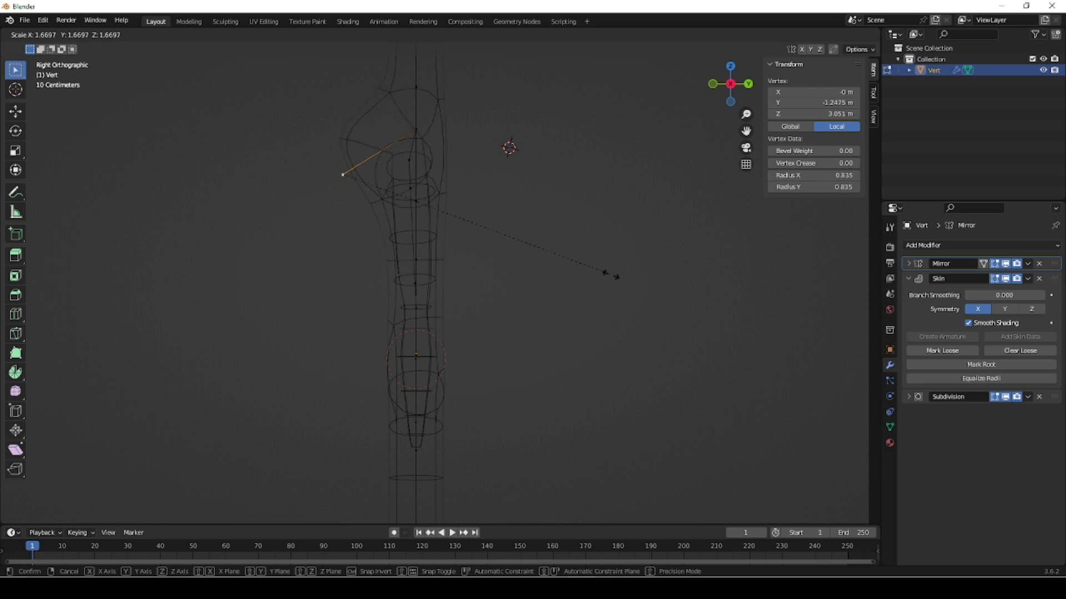
left_click(611, 276)
middle_click_drag(337, 266, 466, 271)
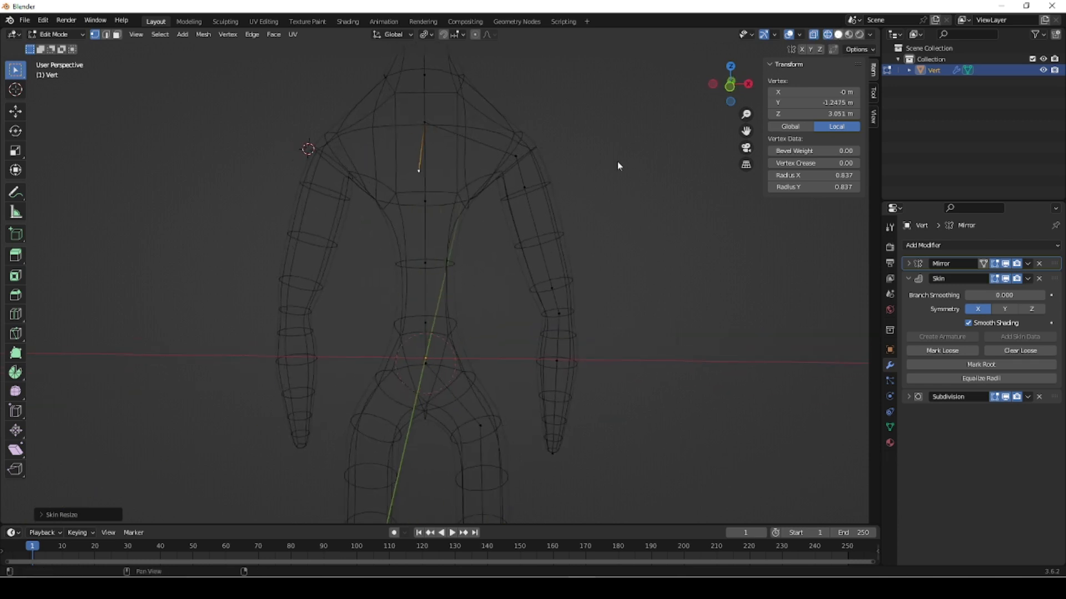
key("alt+z")
mouse_move(617, 162)
middle_mouse_down()
mouse_move(568, 172)
mouse_move(534, 213)
mouse_move(483, 215)
mouse_move(540, 172)
mouse_move(594, 155)
middle_mouse_up()
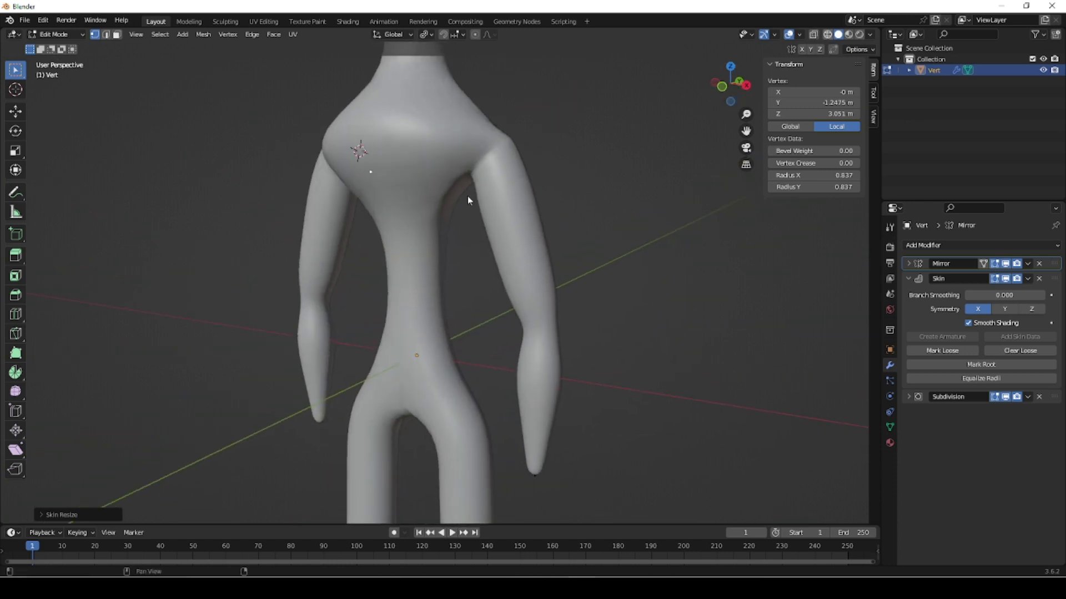
- Return to wireframe and evenly enlarge the skin of the spine vertex just below the chest
key("alt+z")
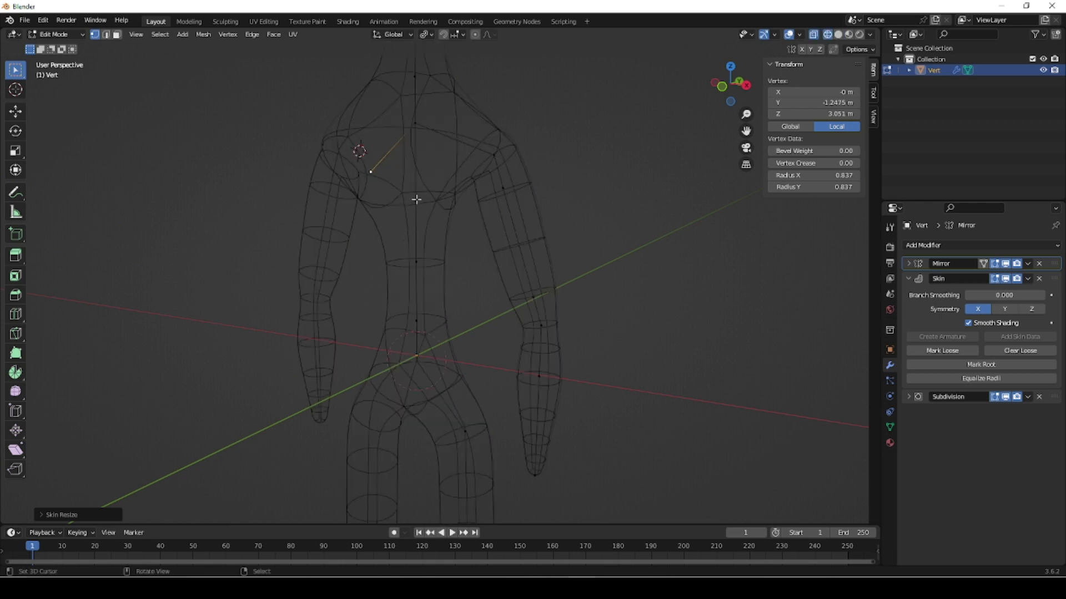
key("ctrl+z")
key("ctrl+a")
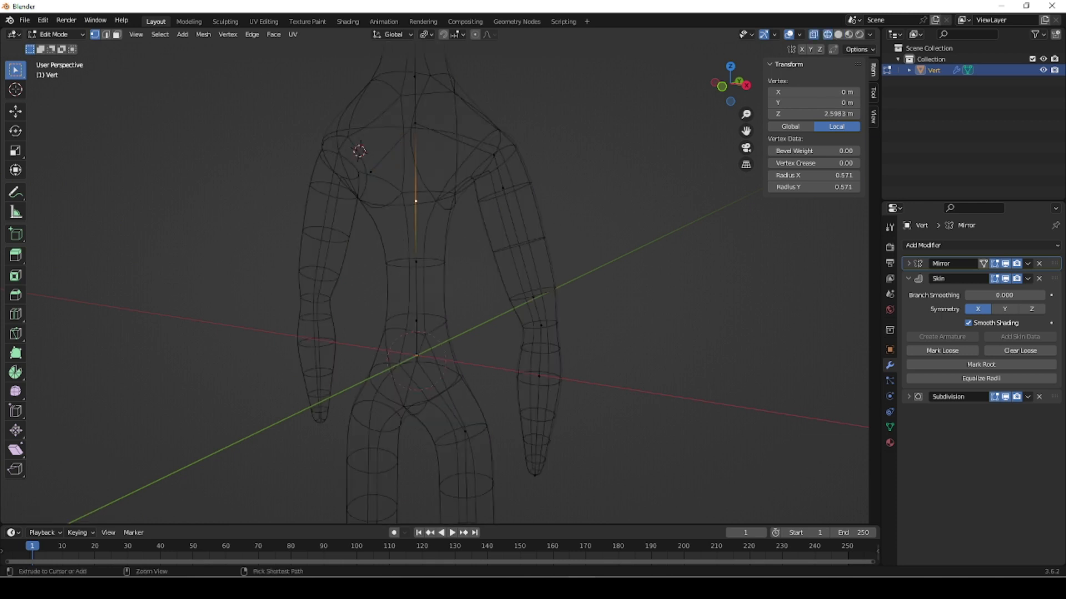
left_click(404, 266)
- Enlarge the skin radii of the waist vertex to about 0.79 and the spine vertex above the hips to about 0.63, checking in solid shading
left_click(469, 277)
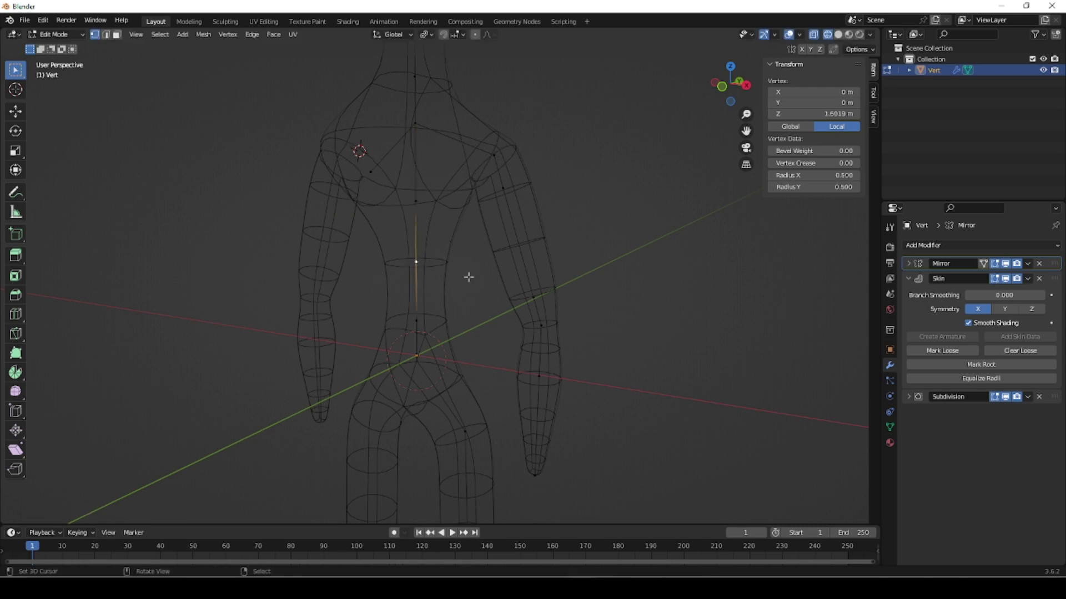
key("ctrl+a")
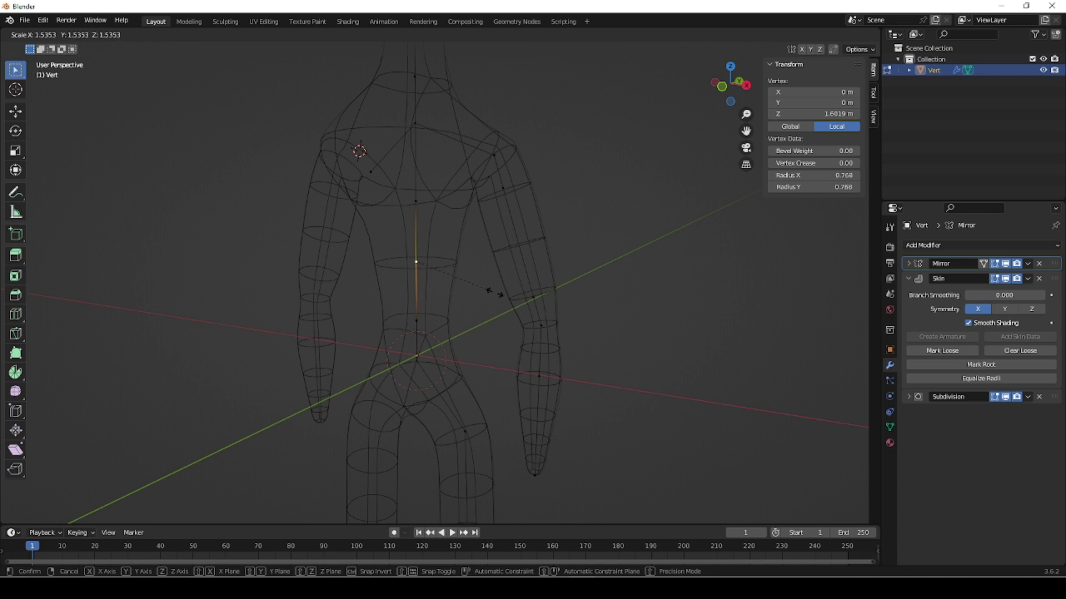
left_click(497, 293)
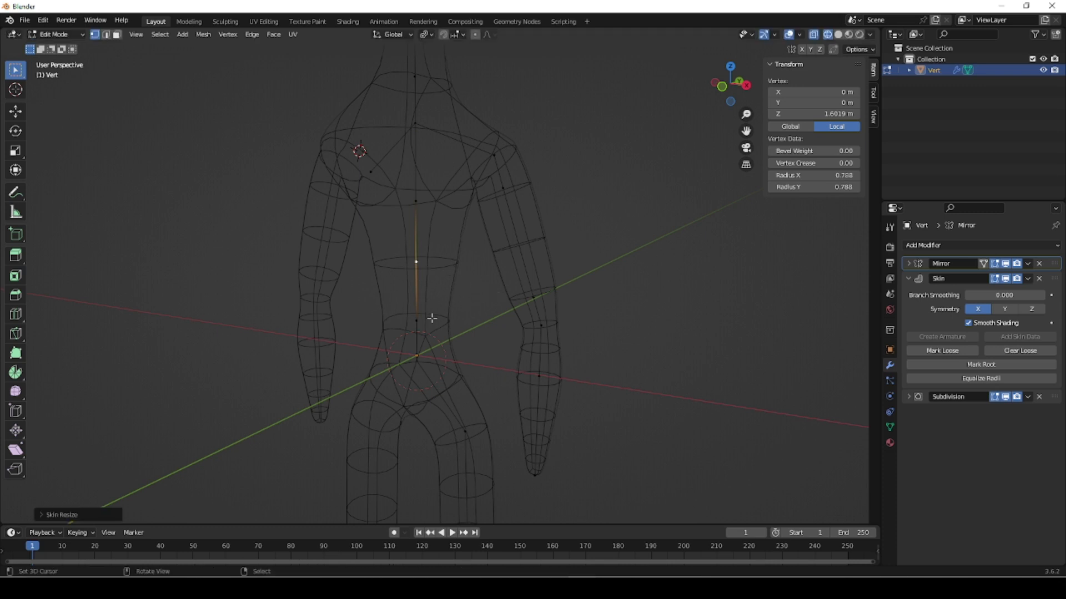
left_click(467, 315)
key("ctrl+a")
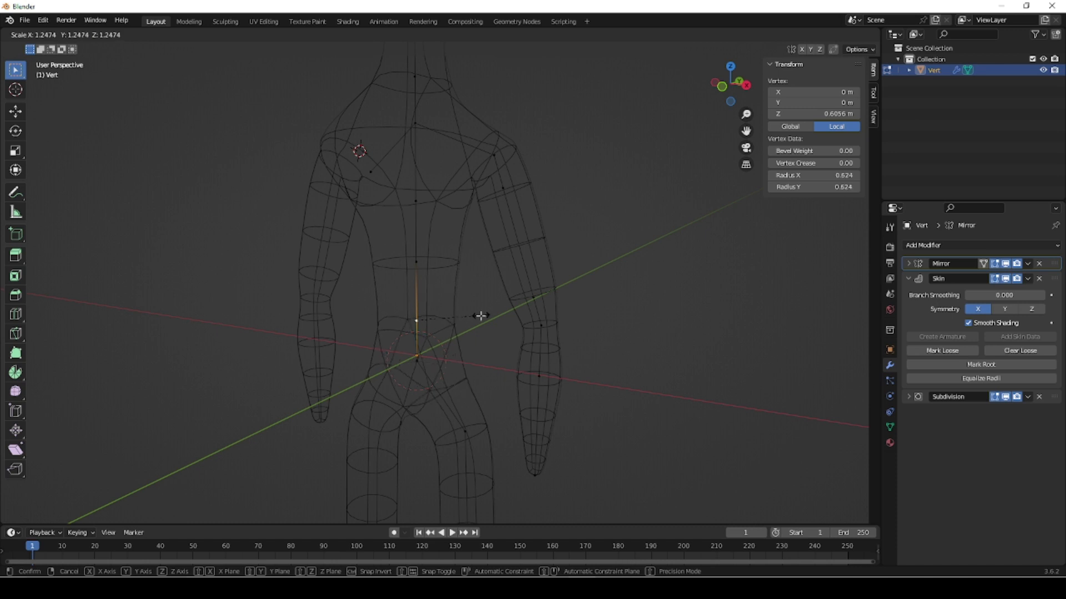
left_click(482, 315)
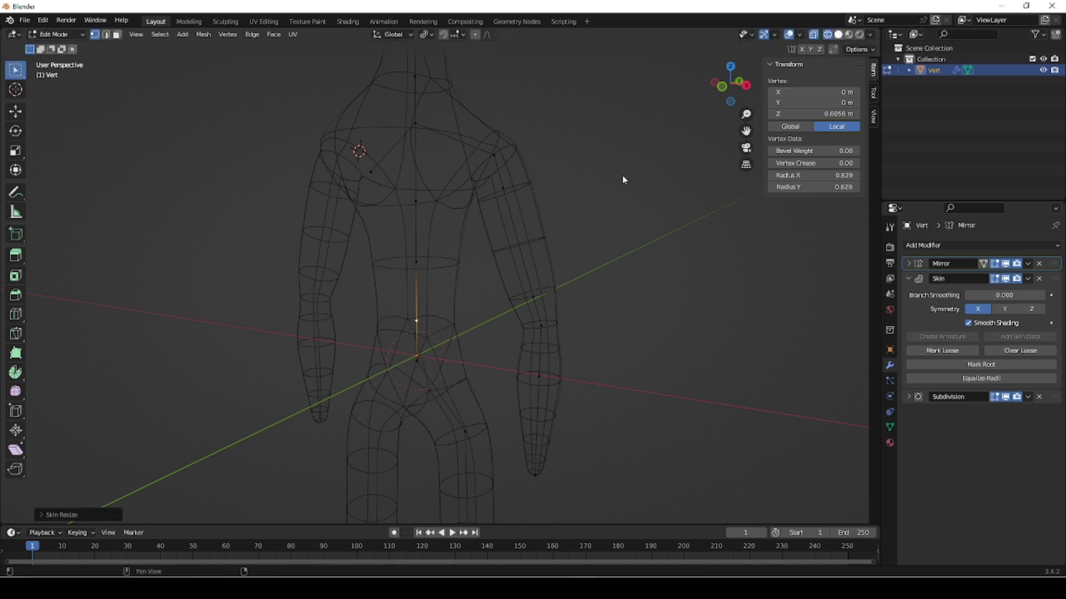
key("alt+z")
mouse_move(578, 216)
middle_mouse_down()
mouse_move(740, 235)
mouse_move(393, 218)
middle_mouse_up()
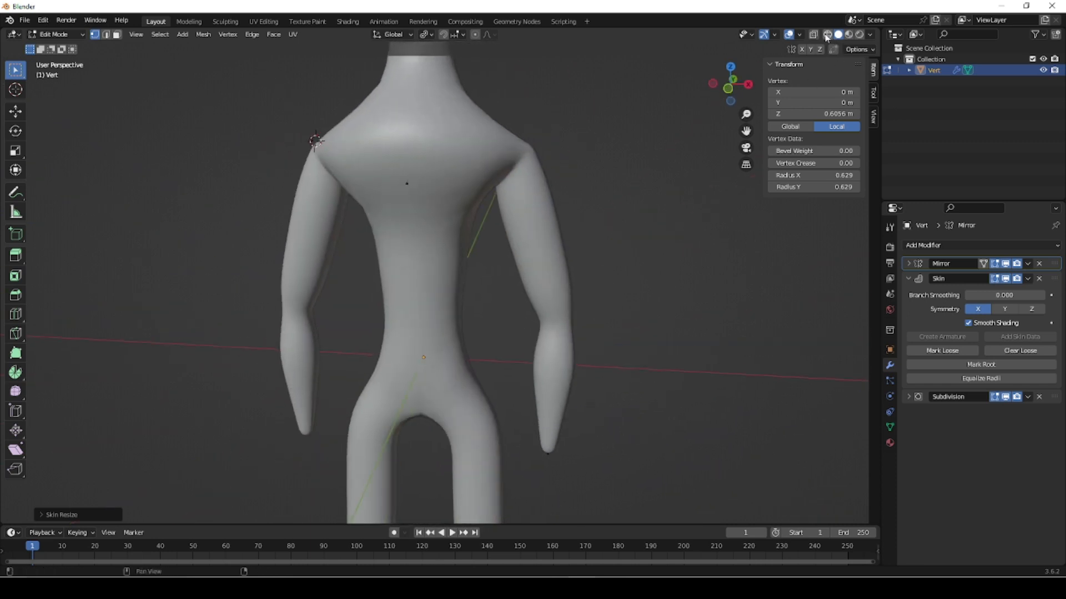
- Mark the shoulder vertex as loose, enlarge its skin radii to about 0.58 and inspect the whole body in solid shading
key("alt+z")
mouse_move(628, 217)
middle_mouse_down()
mouse_move(533, 212)
mouse_move(504, 164)
middle_mouse_up()
left_click(503, 163)
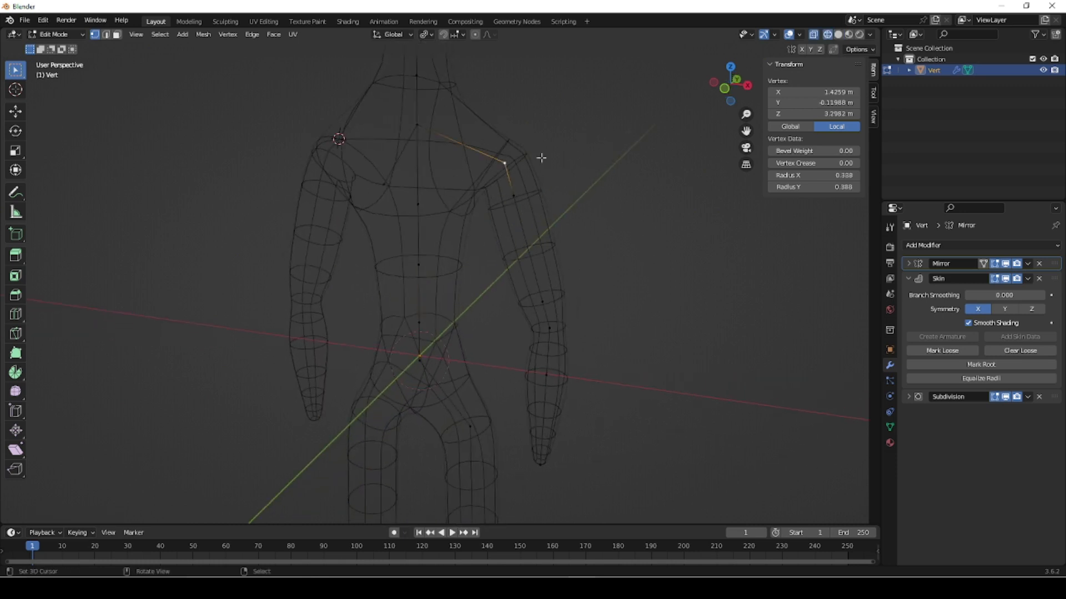
left_click(951, 352)
key("ctrl+a")
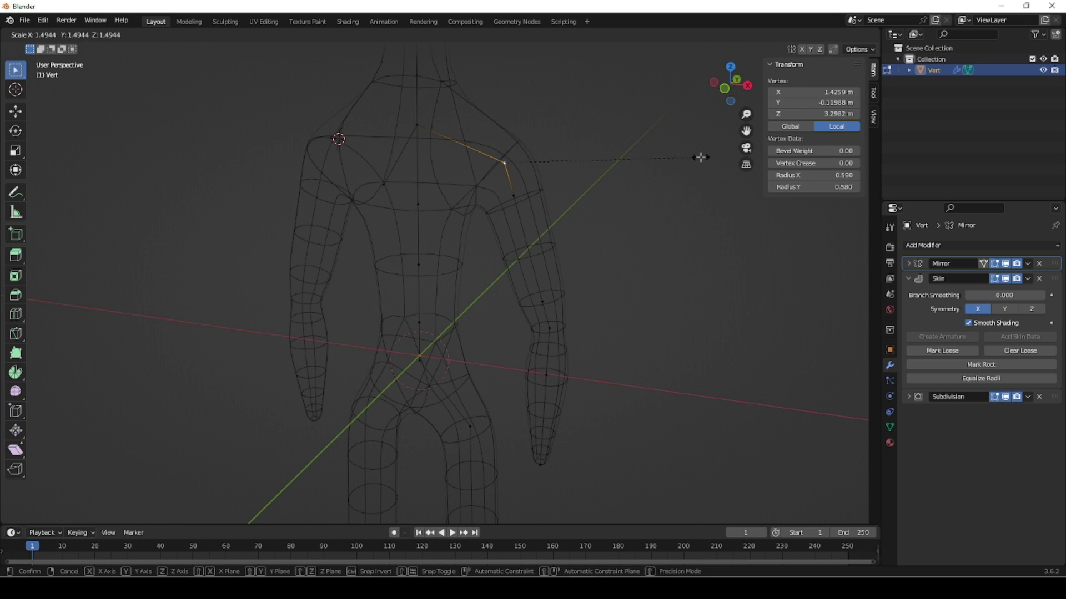
left_click(698, 159)
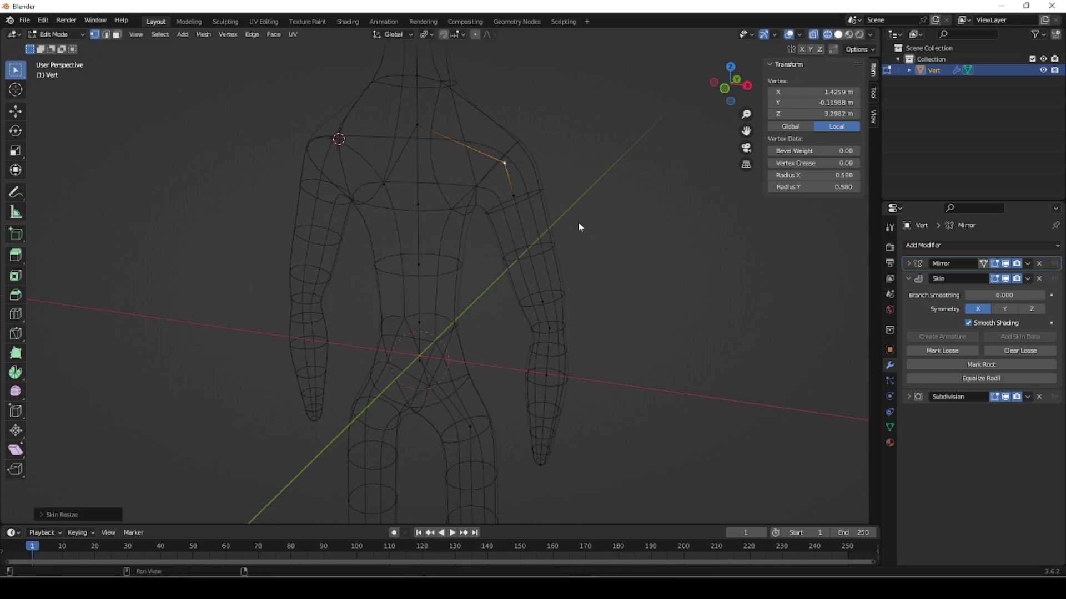
key("alt+z")
middle_click_drag(587, 219, 571, 234)
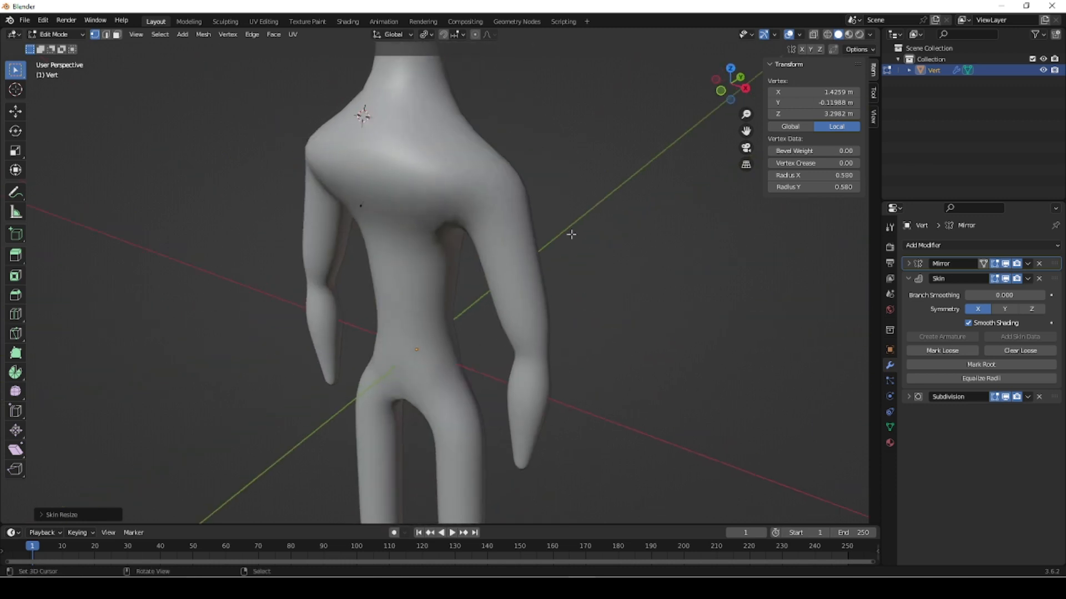
scroll(577, 235, "down", 5)
middle_click_drag(464, 312, 497, 239)
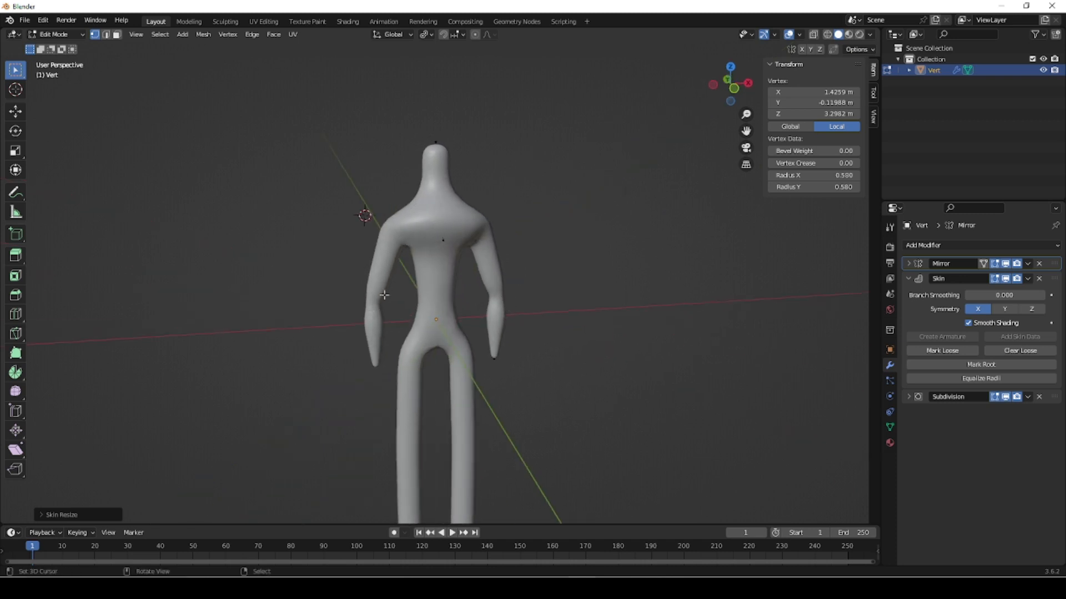
middle_click_drag(573, 365, 499, 366)
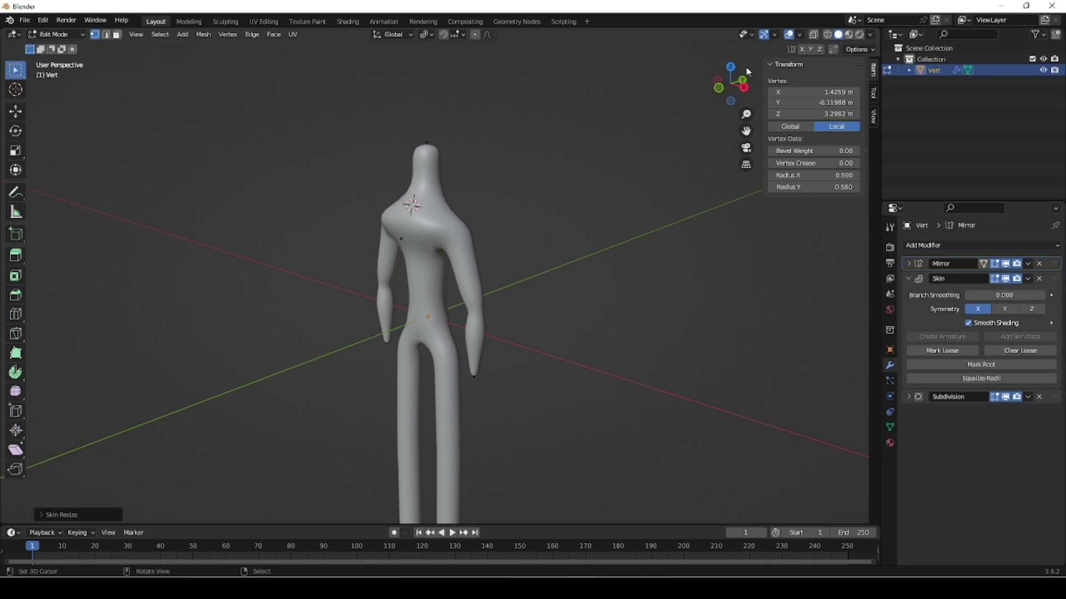
- Hide the Skin modifier's result in edit mode and examine the humanoid's bare vertex skeleton in wireframe
key("Tab")
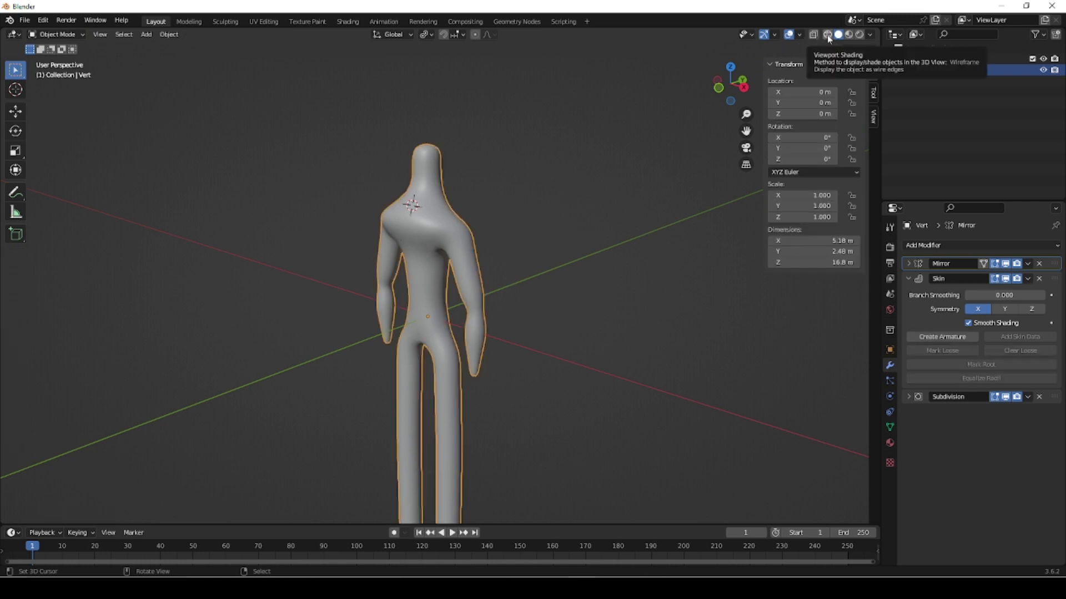
key("shift+z")
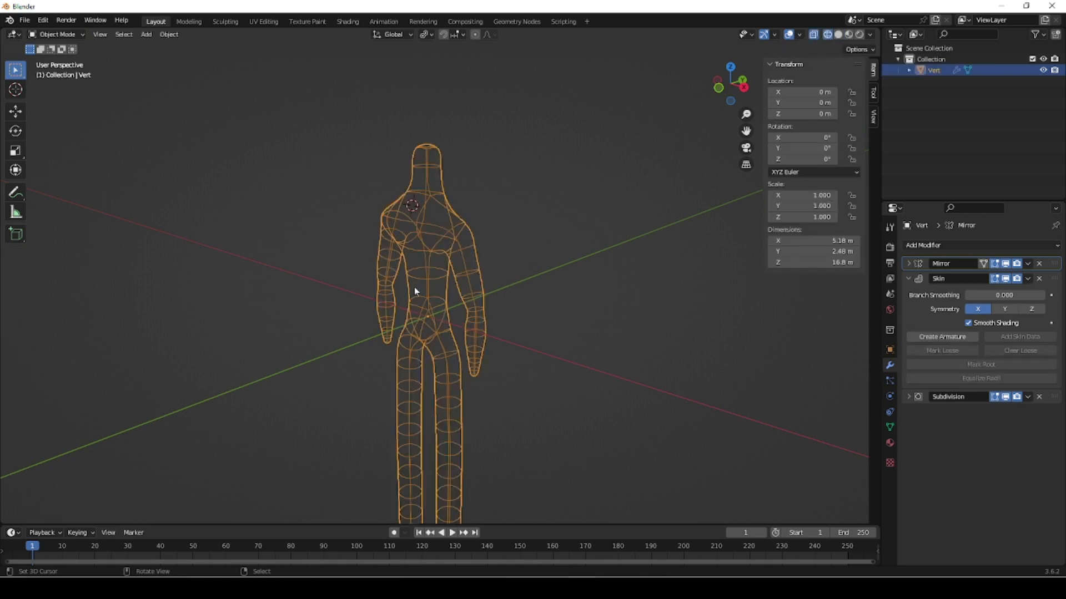
key("Tab")
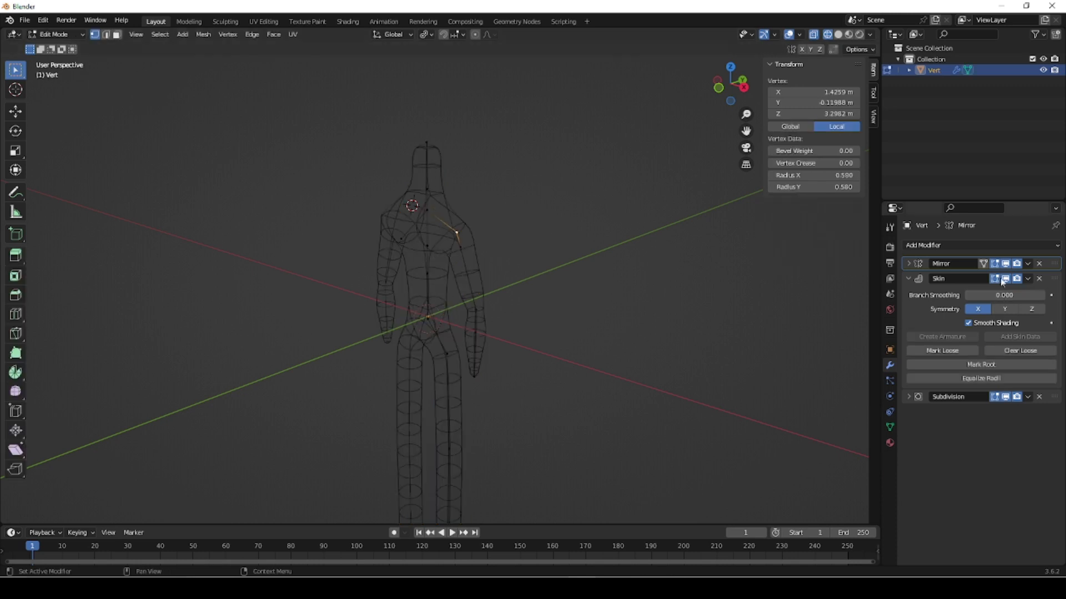
left_click(994, 279)
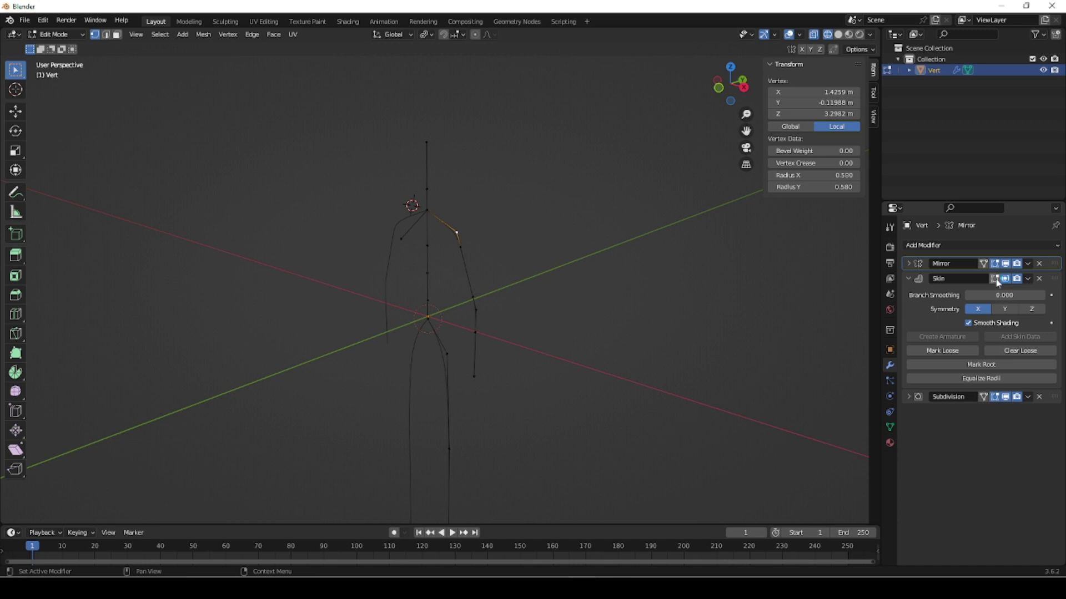
middle_click_drag(527, 317, 431, 174)
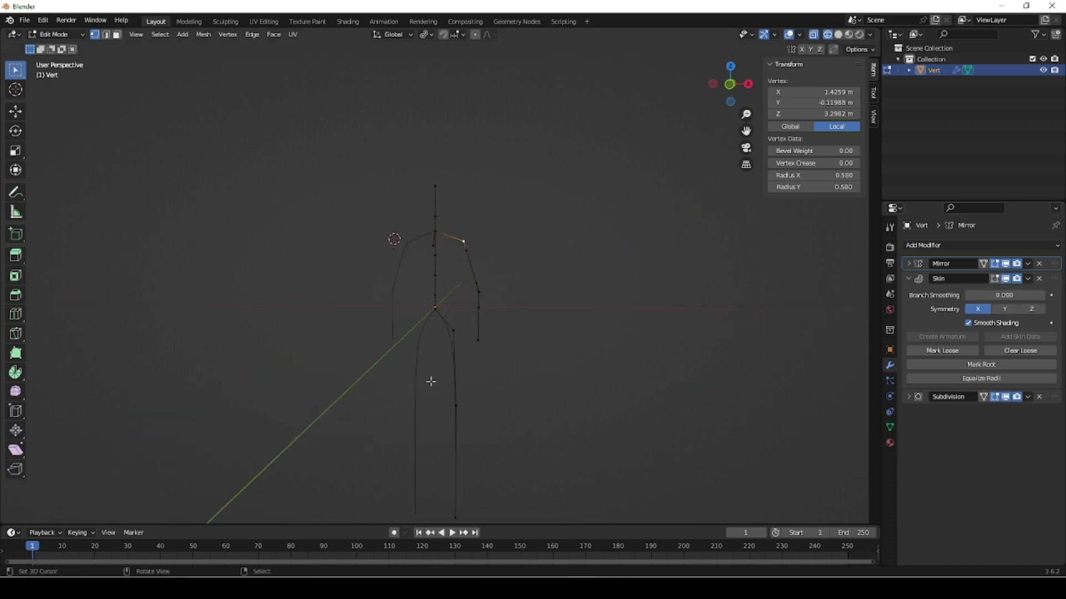
scroll(548, 359, "down", 3)
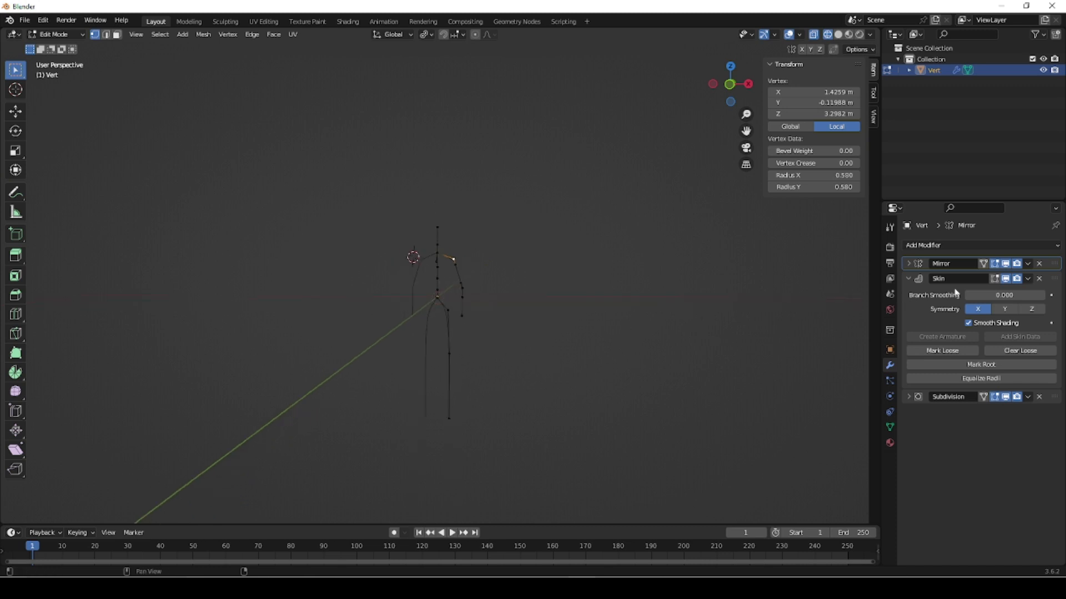
- In the right side view, raise the front chest vertex to about Y -1.27 m and Z 3.34 m and inspect the torso in solid shading
left_click(839, 34)
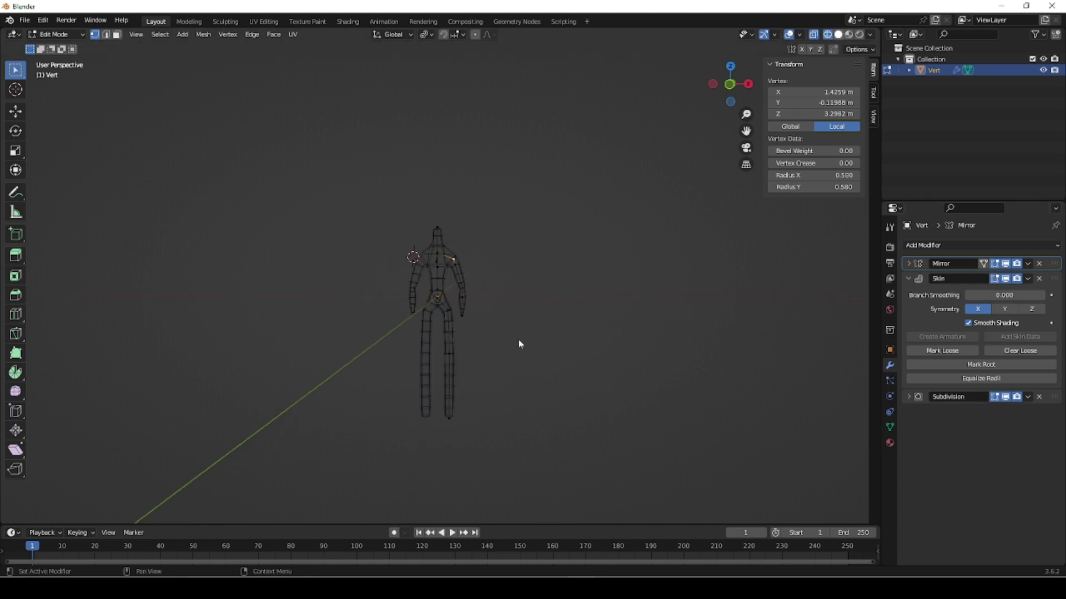
middle_click_drag(522, 324, 434, 331)
scroll(437, 271, "up", 4)
key("KP_5")
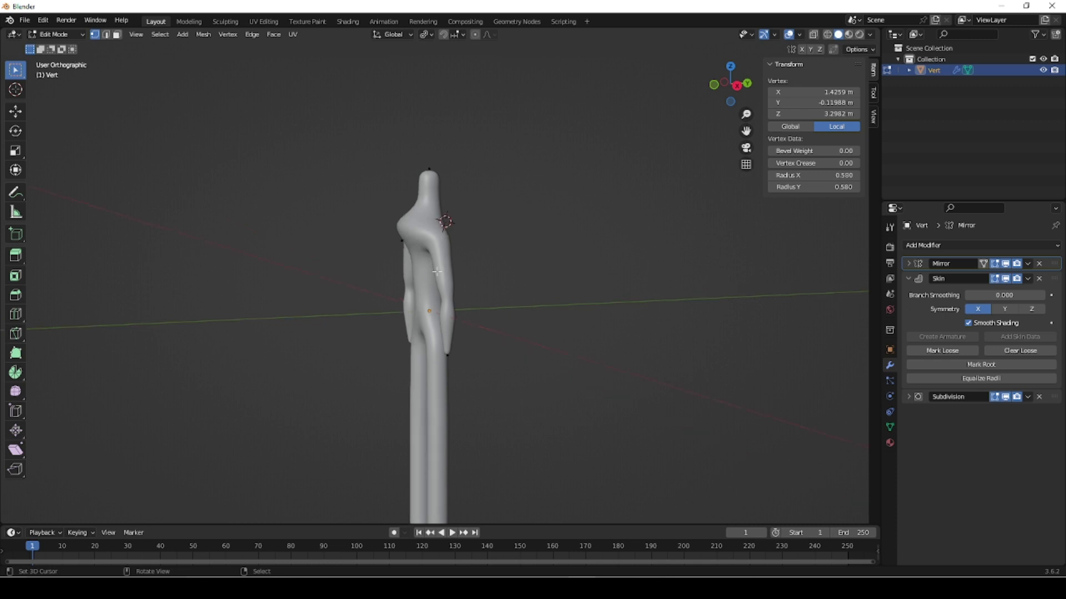
key("KP_1")
middle_click_drag(437, 271, 435, 271)
key("KP_3")
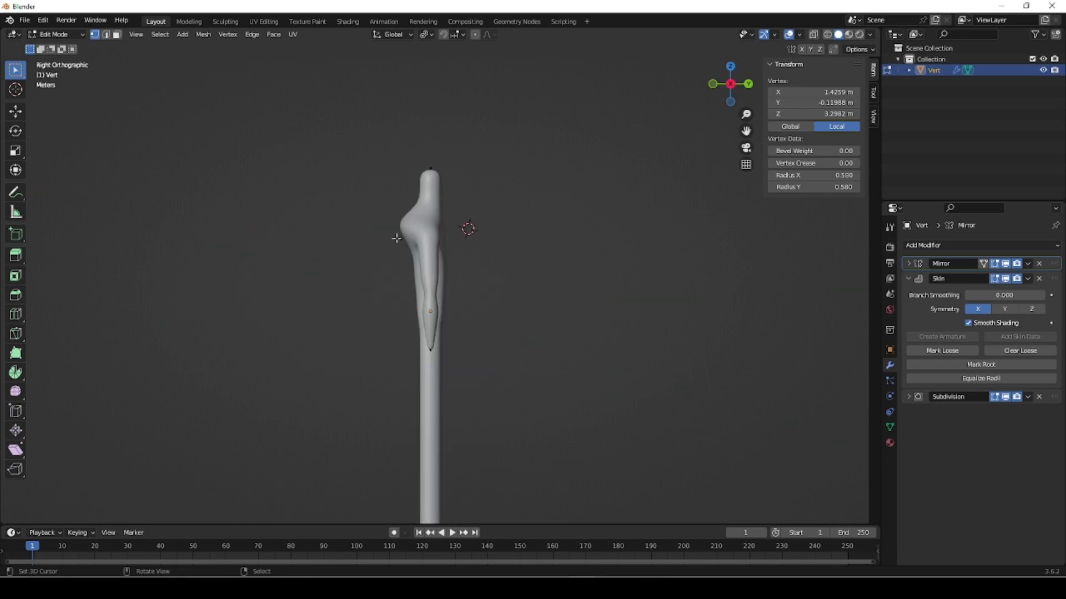
left_click_drag(399, 239, 348, 327)
scroll(388, 266, "up", 5)
middle_click_drag(344, 257, 381, 322, "shift")
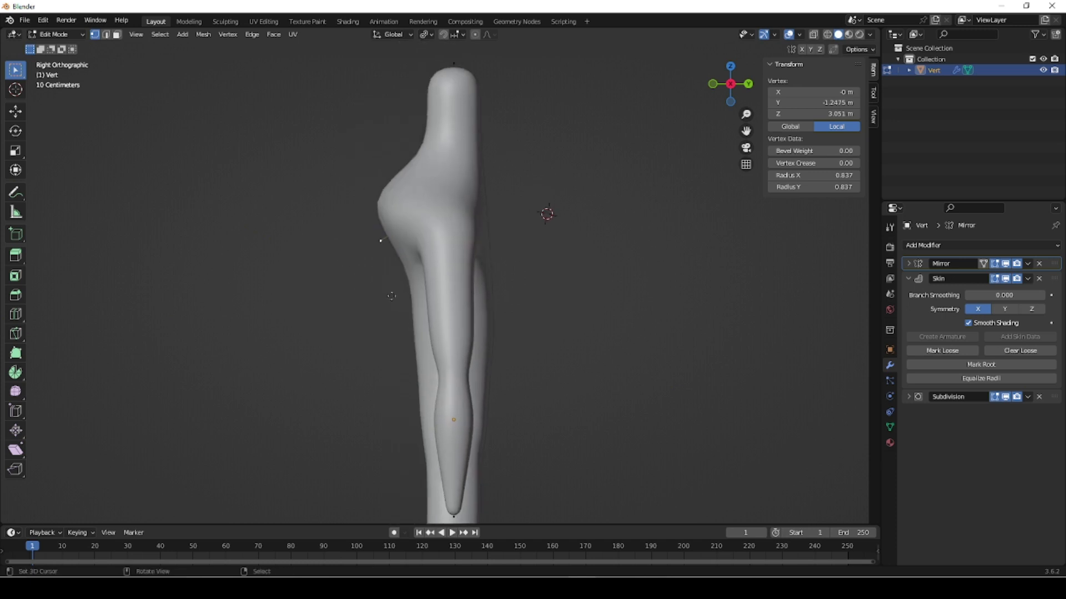
key("g")
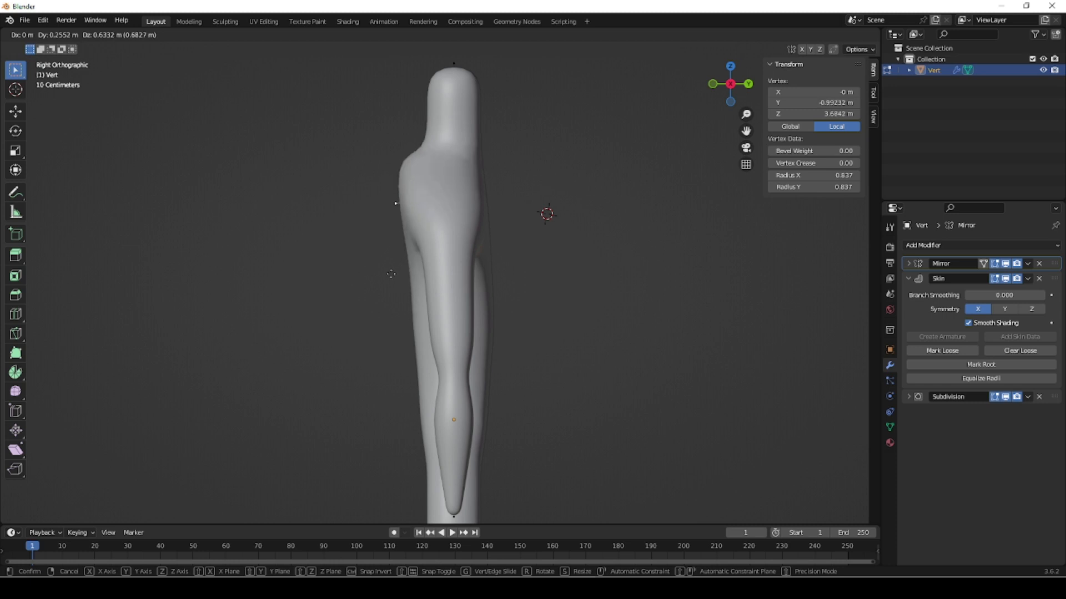
left_click(385, 290)
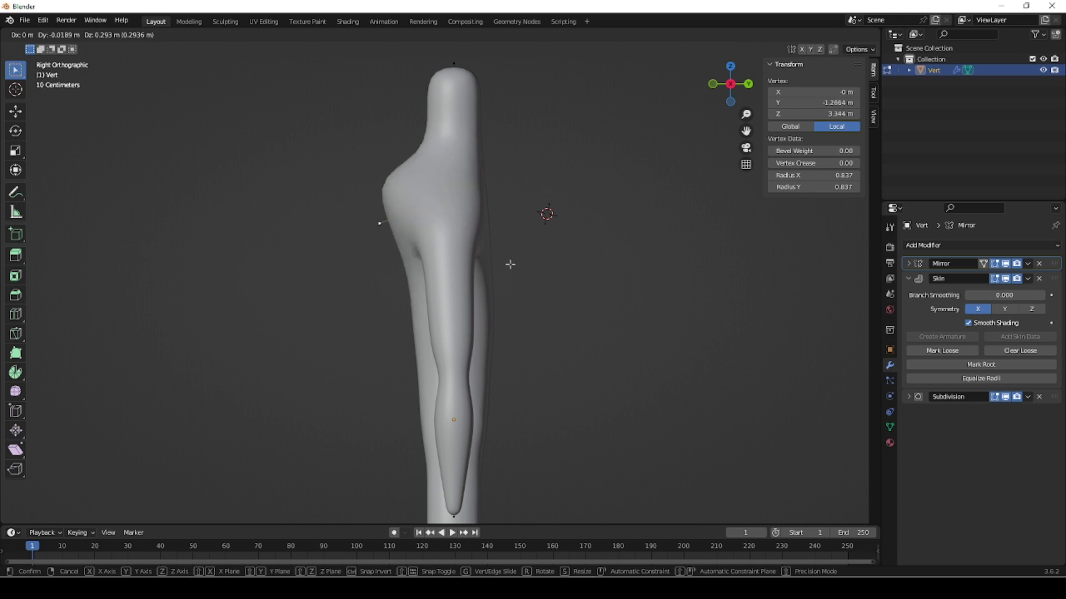
middle_click_drag(537, 303, 555, 321)
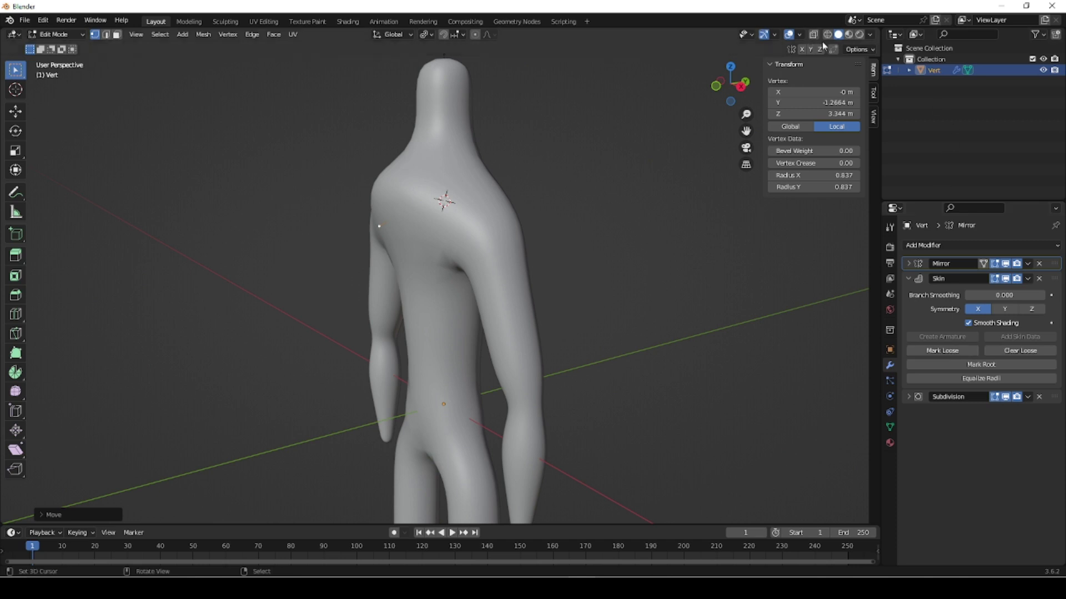
- Return to wireframe and clear the loose mark from the shoulder vertex
key("shift+z")
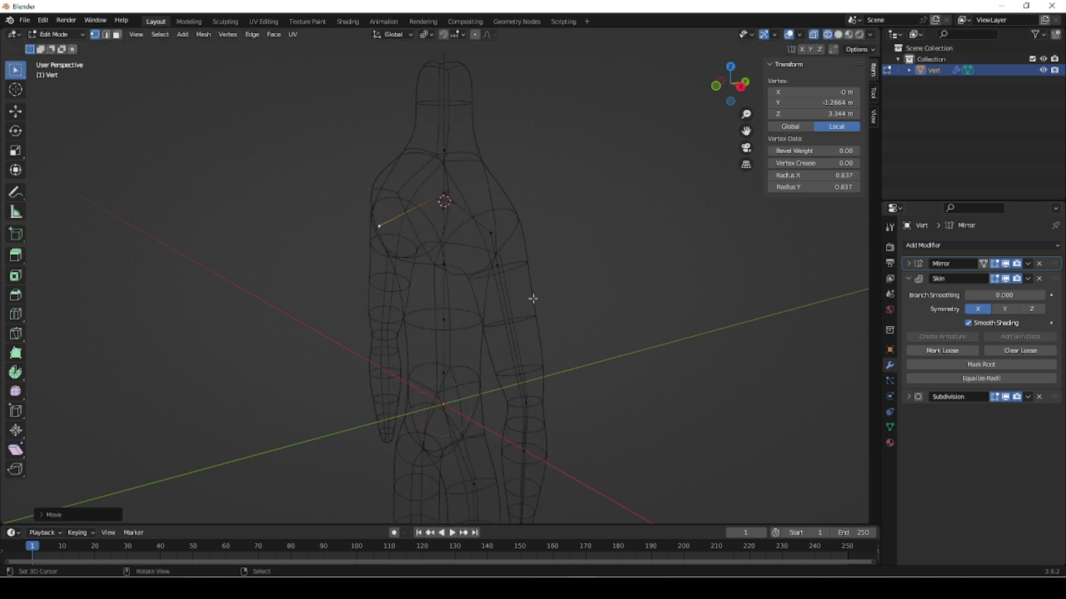
middle_click_drag(466, 331, 499, 331)
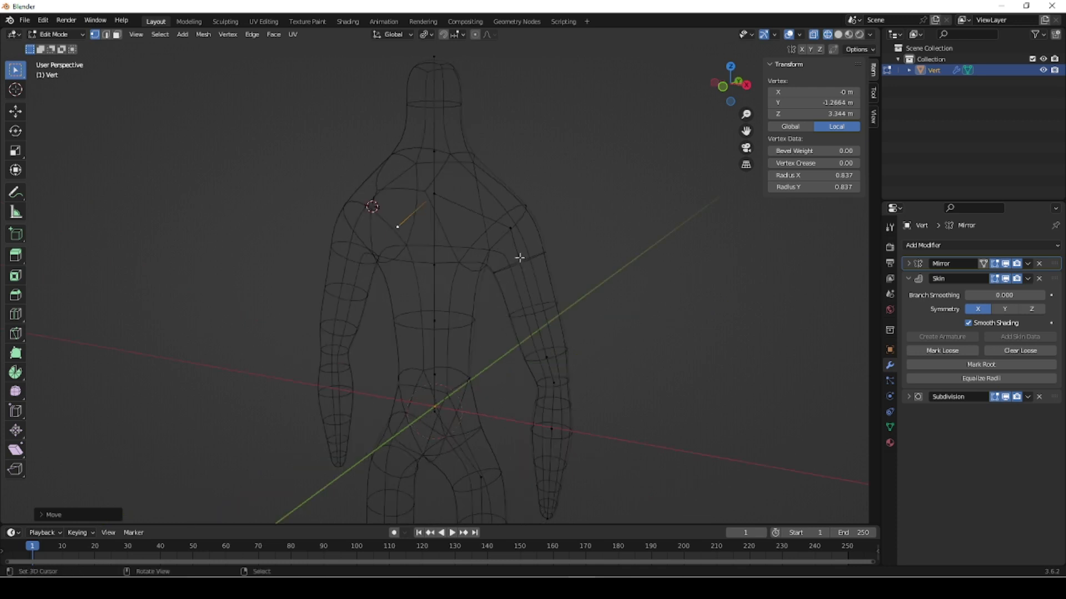
right_click(623, 281)
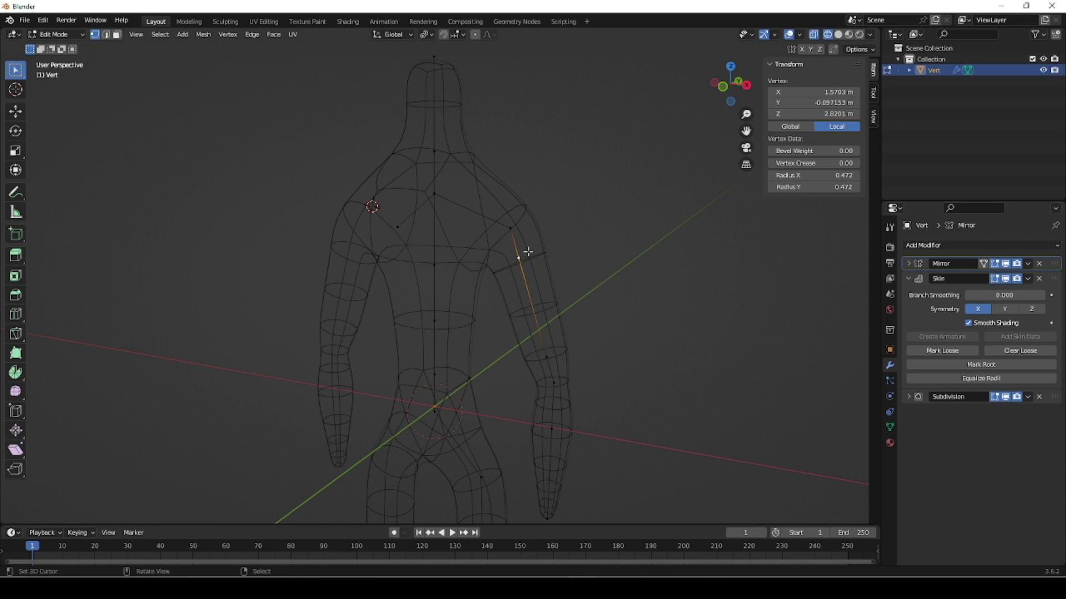
key("ctrl+z")
left_click(1028, 354)
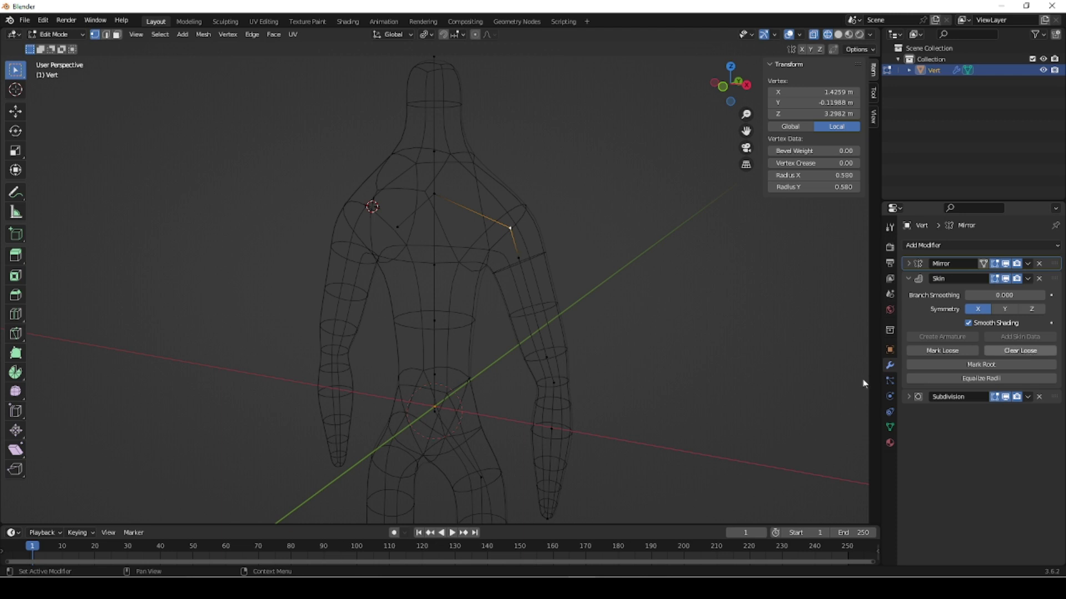
scroll(613, 312, "down", 4)
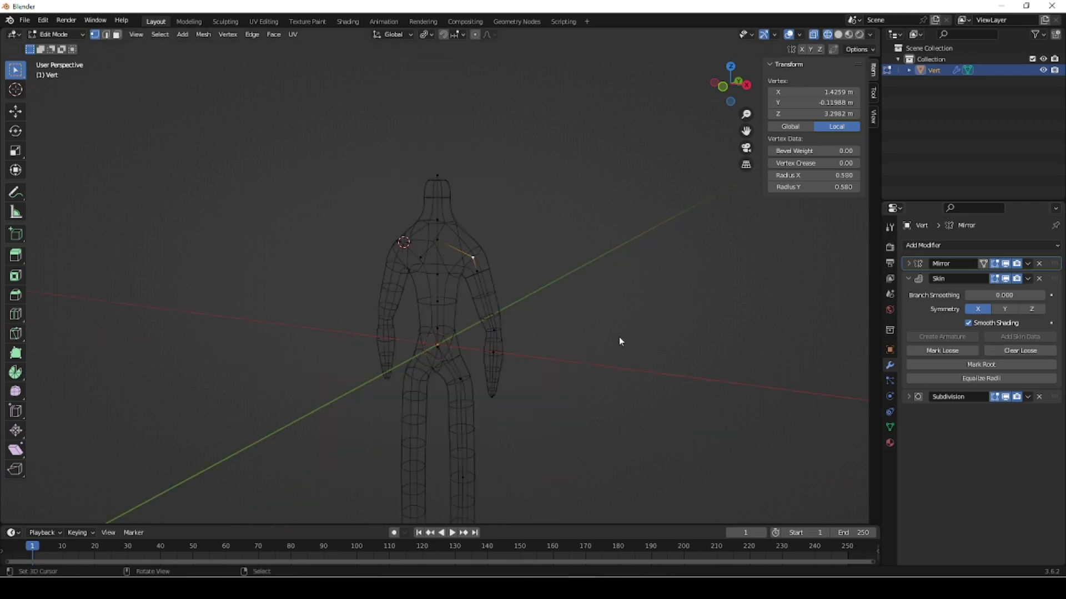
- Place the 3D cursor beside the humanoid, add a new single-vertex object there and give it a Skin modifier
key("Tab")
right_click(629, 316, "shift")
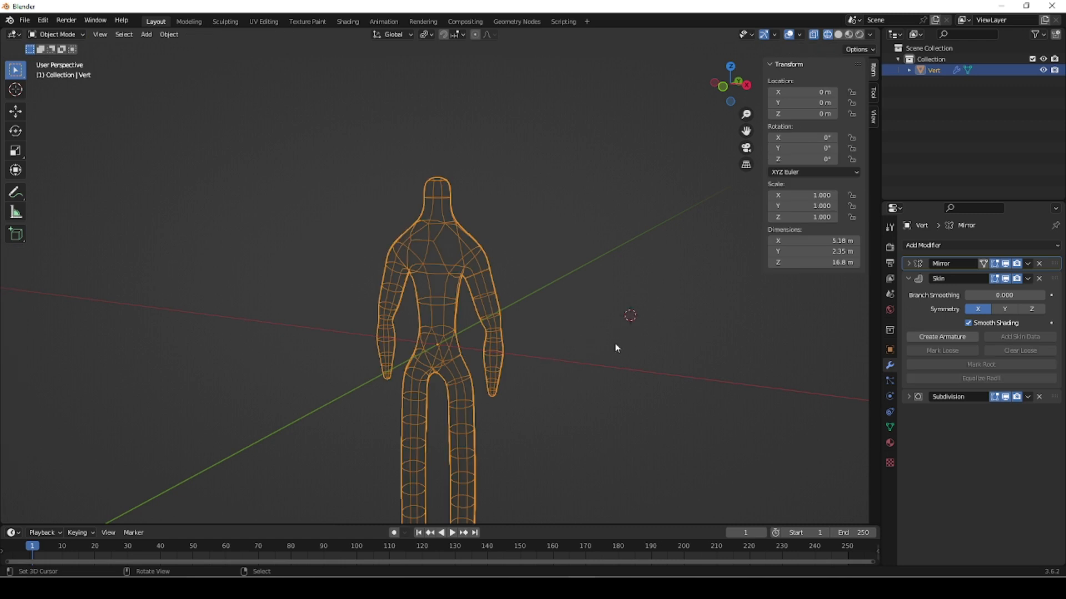
key("shift+a")
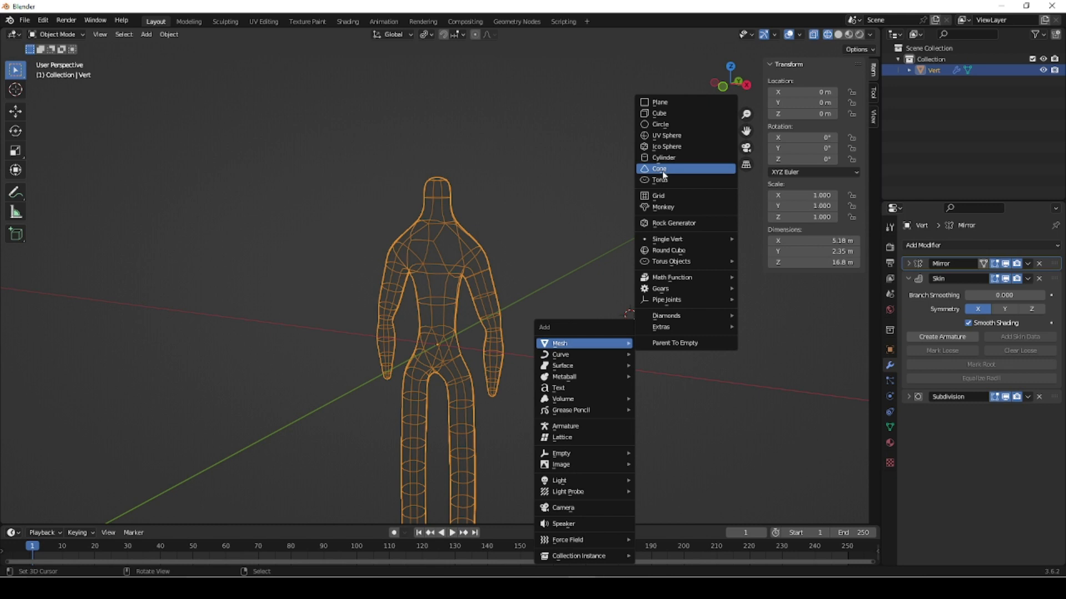
mouse_move(670, 239)
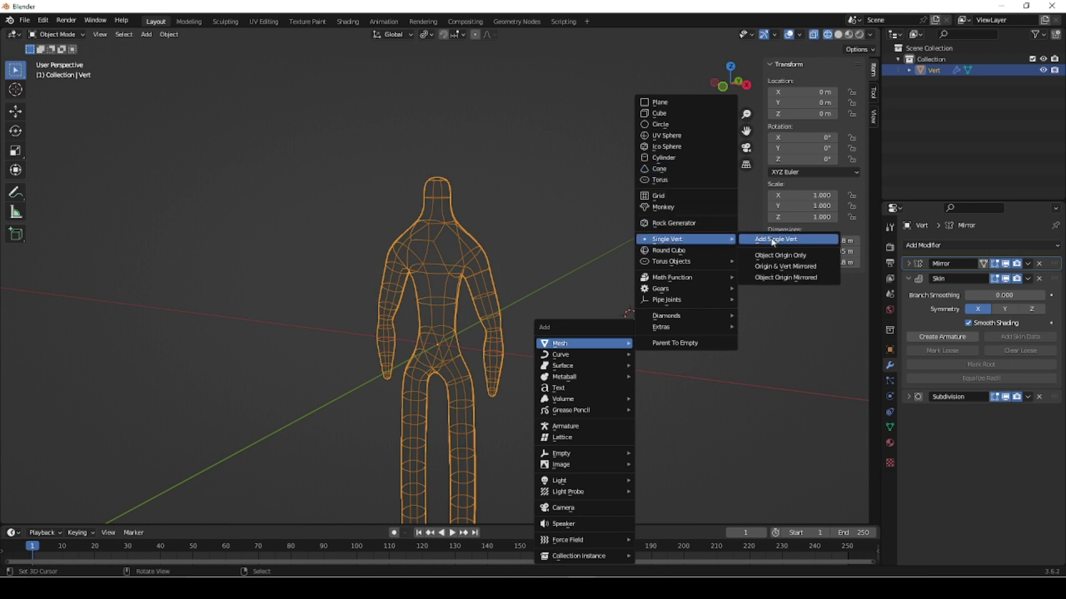
key("Return")
left_click(975, 245)
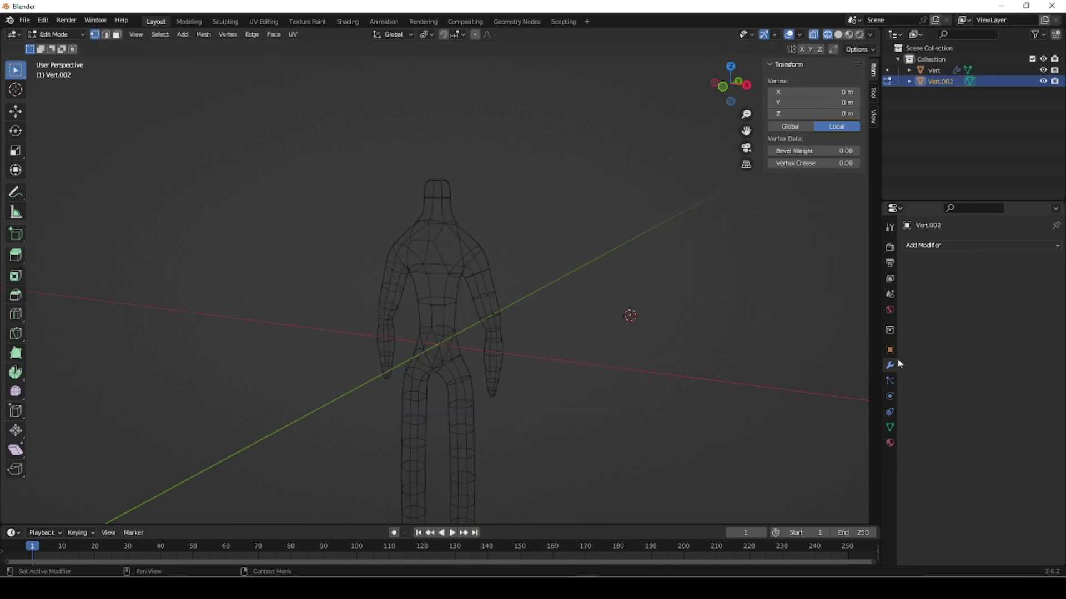
left_click(837, 425)
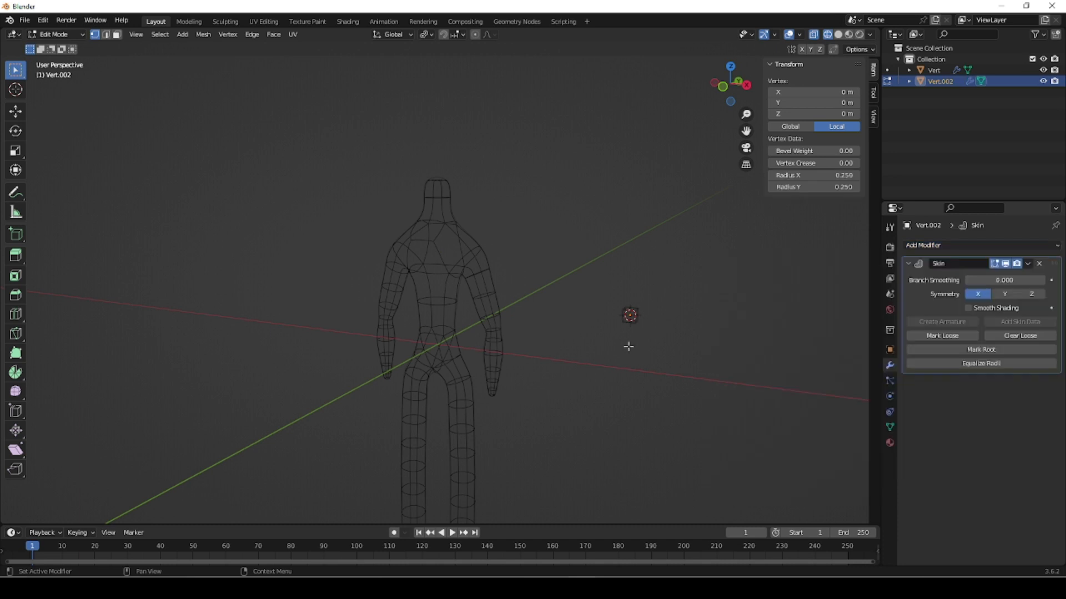
- Extrude the new vertex twice upward to form a bent two-segment branch
scroll(649, 335, "up", 4)
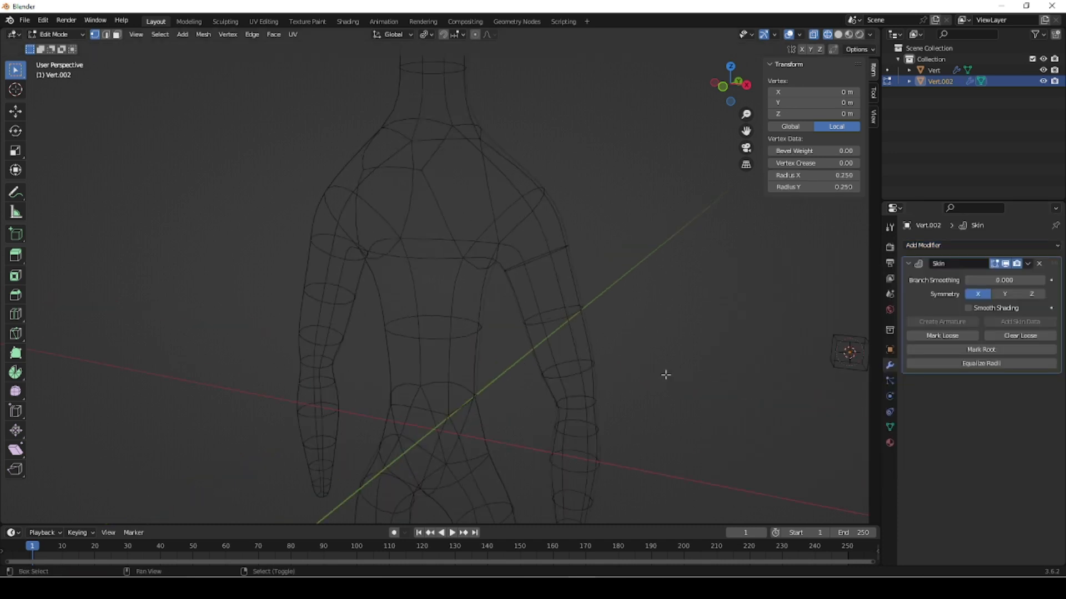
middle_click_drag(664, 374, 352, 329, "shift")
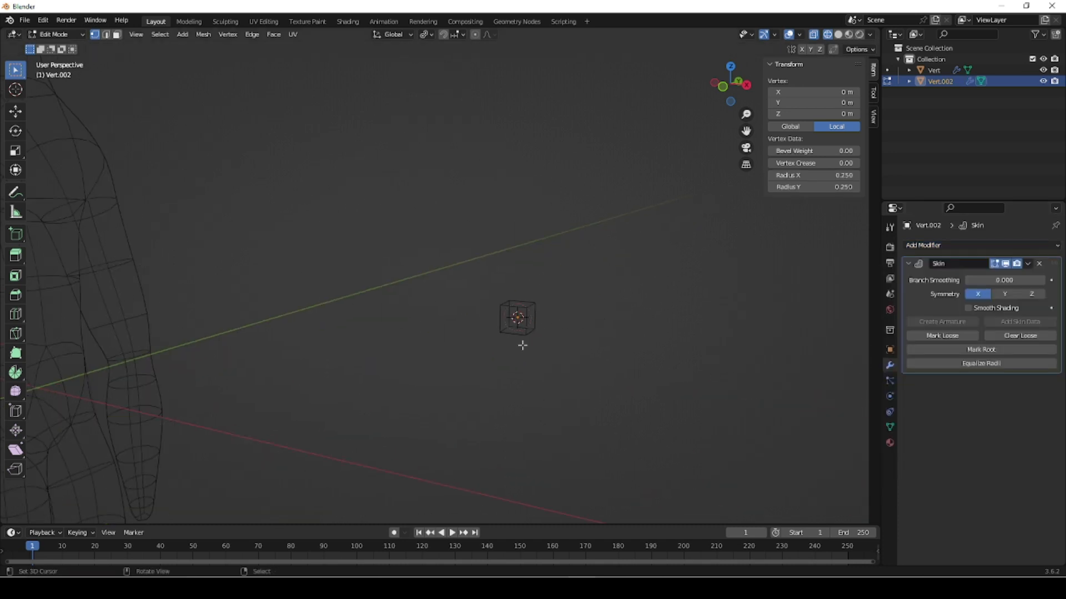
key("e")
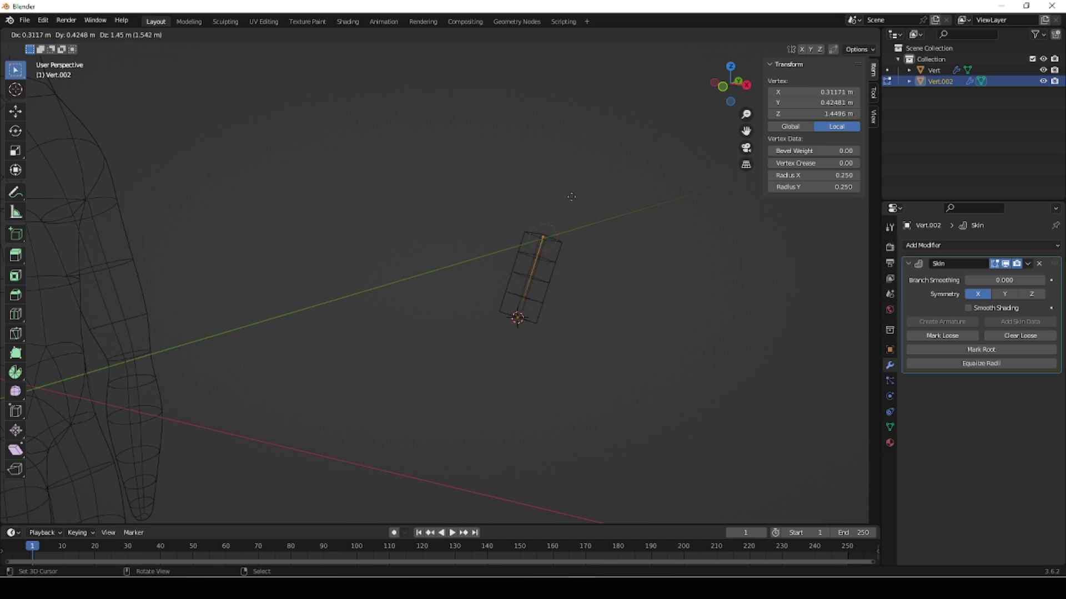
left_click(590, 190)
key("e")
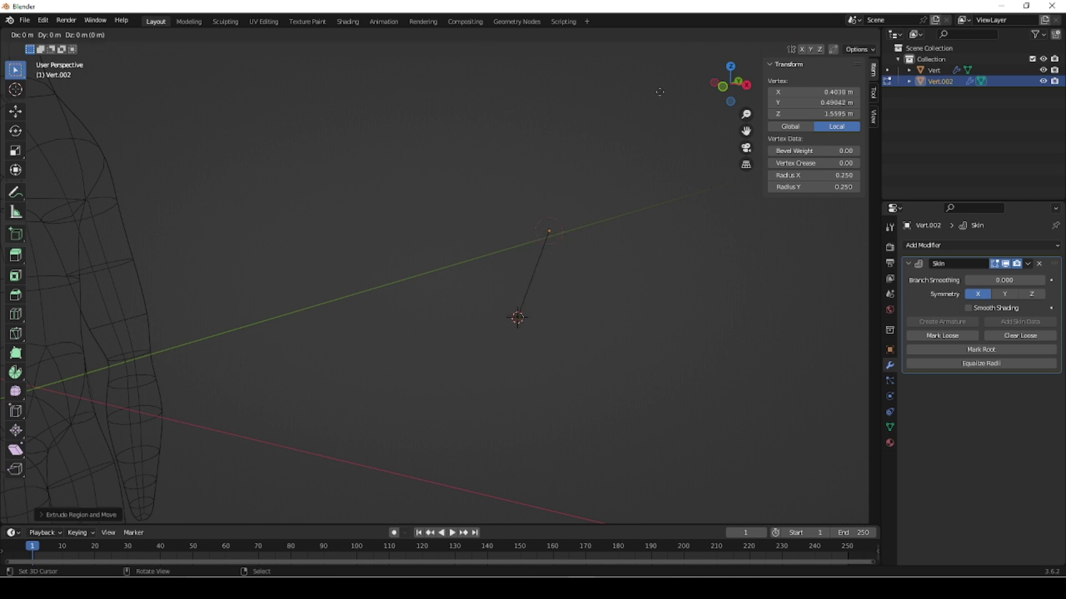
left_click(651, 113)
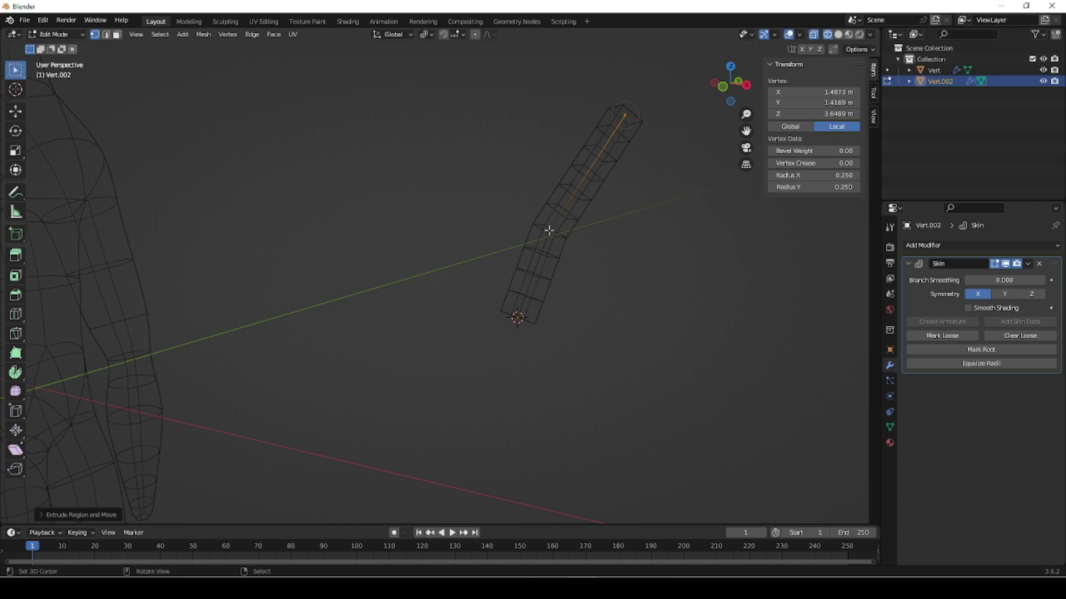
- Extrude three more branches from the middle junction vertex: one upward, one out to the upper left and one to the right
left_click(528, 267)
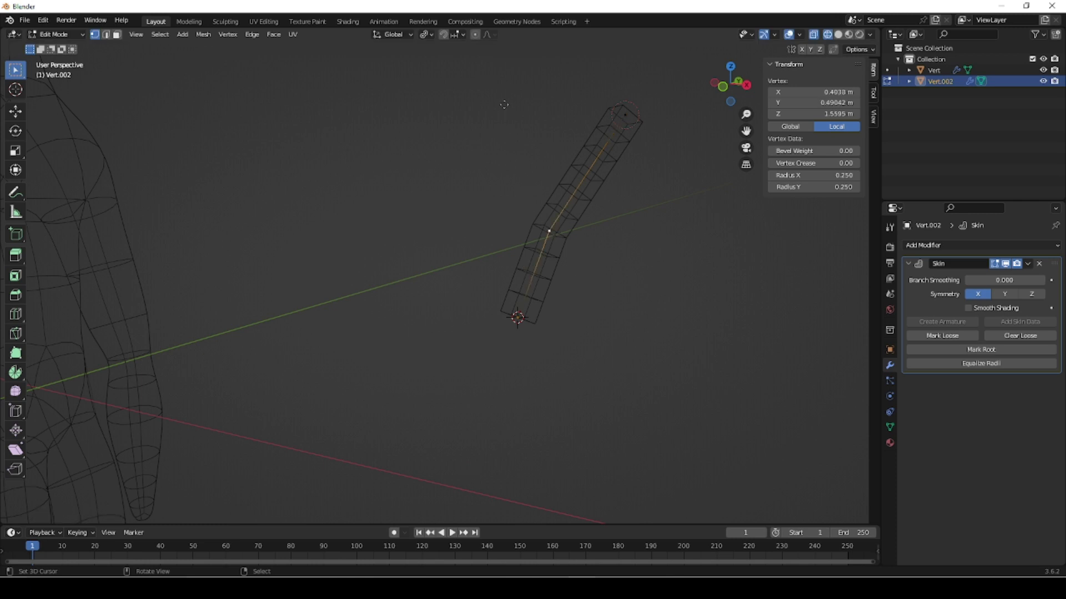
key("e")
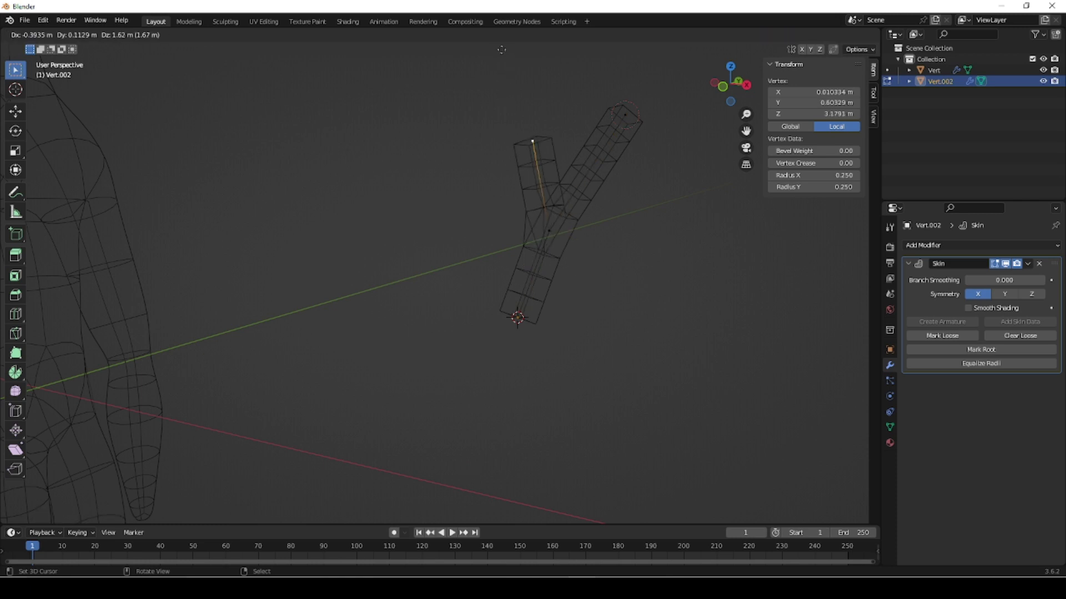
left_click(524, 480)
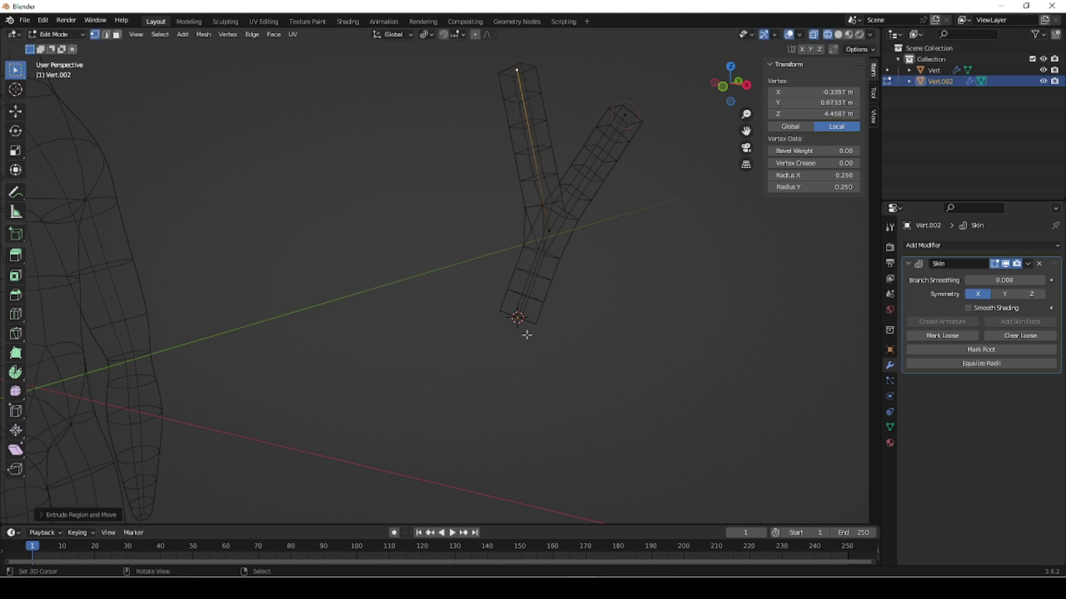
left_click(547, 235)
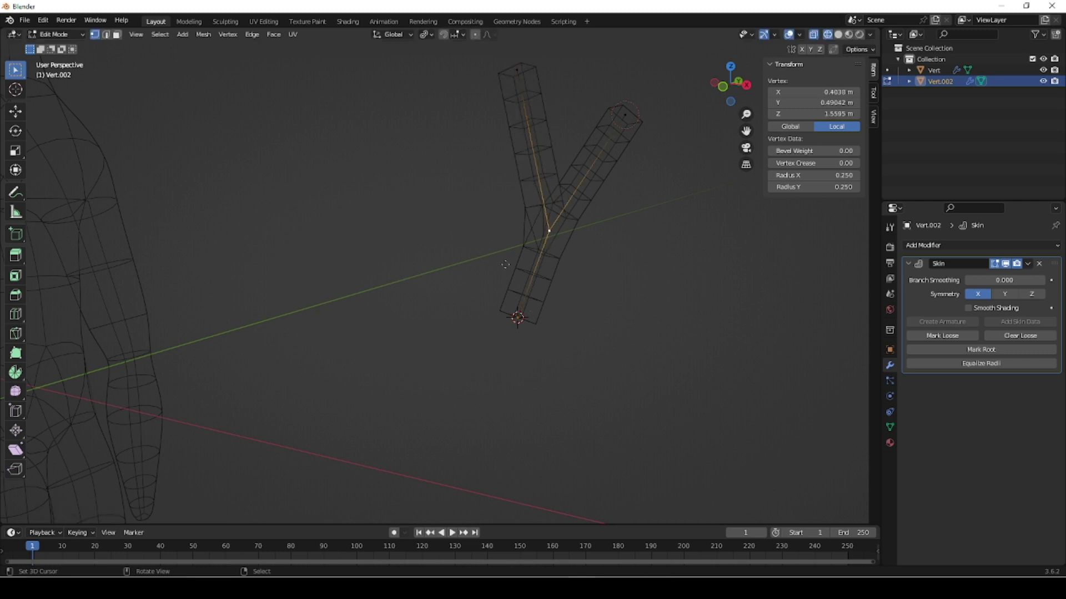
key("e")
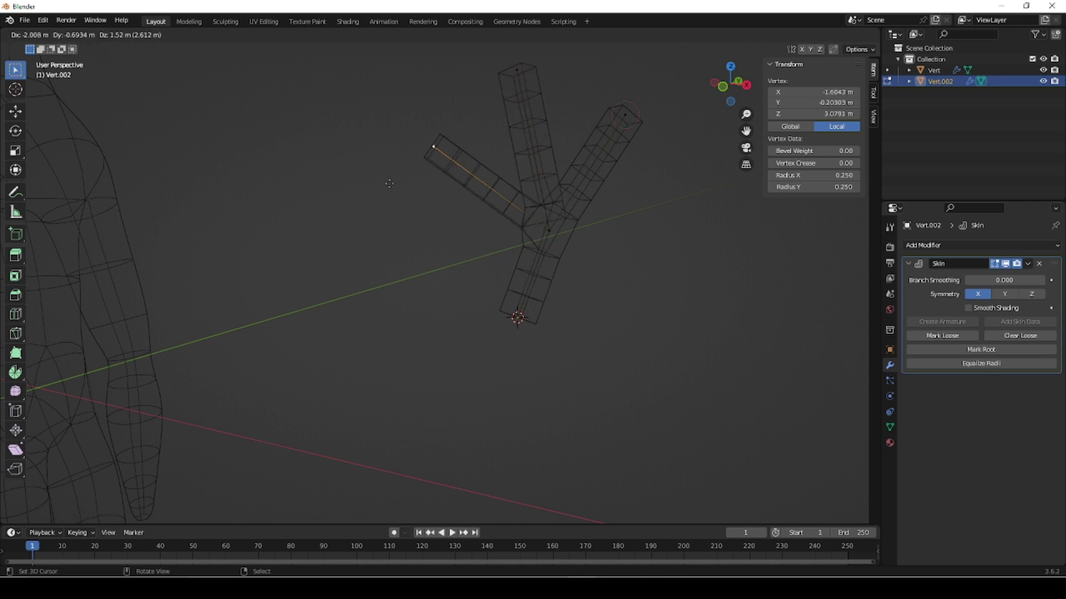
left_click(417, 192)
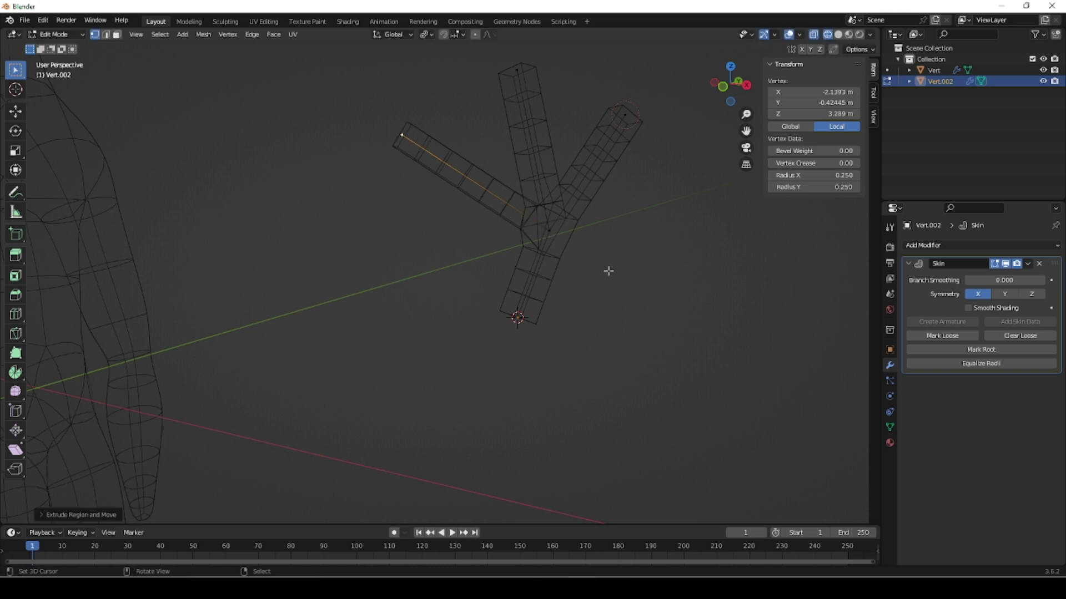
left_click(566, 261)
key("e")
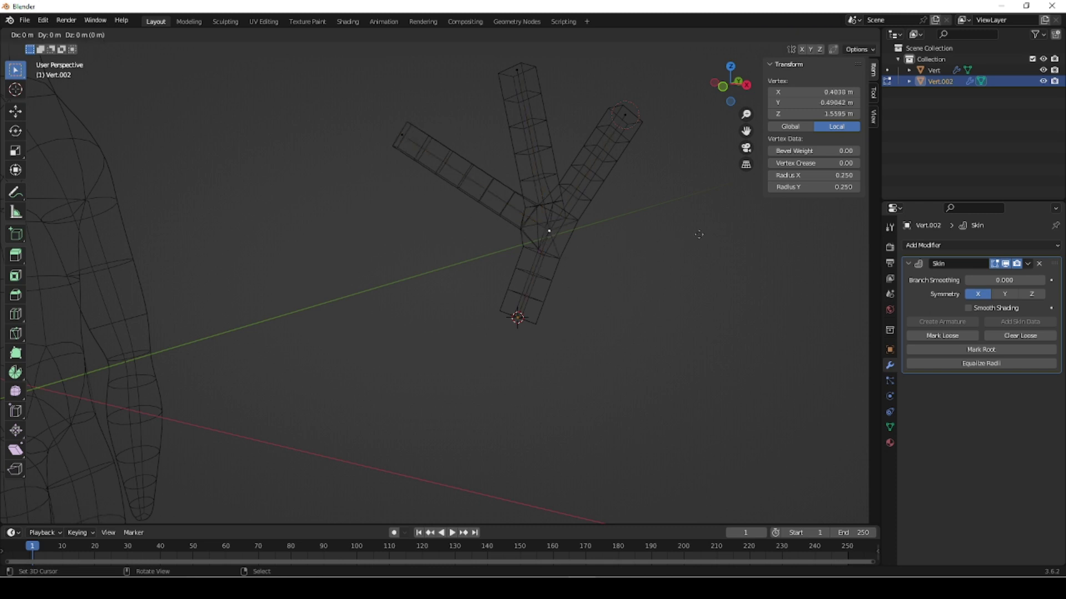
left_click(717, 244)
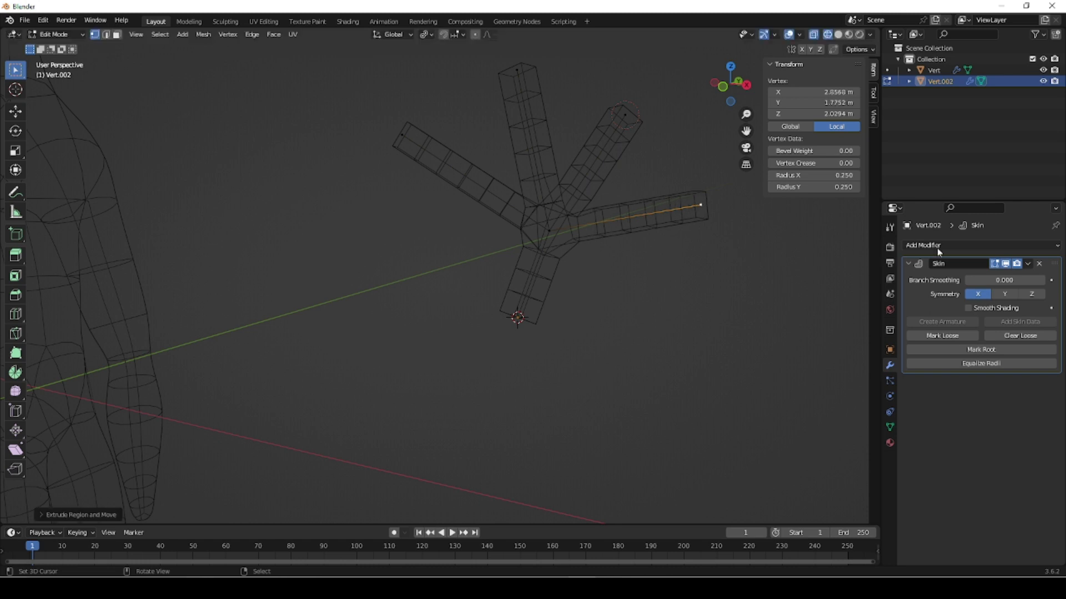
- Add a Subdivision Surface modifier to the branching object, set its viewport levels to 2 and inspect the junction in solid shading
left_click(1050, 244)
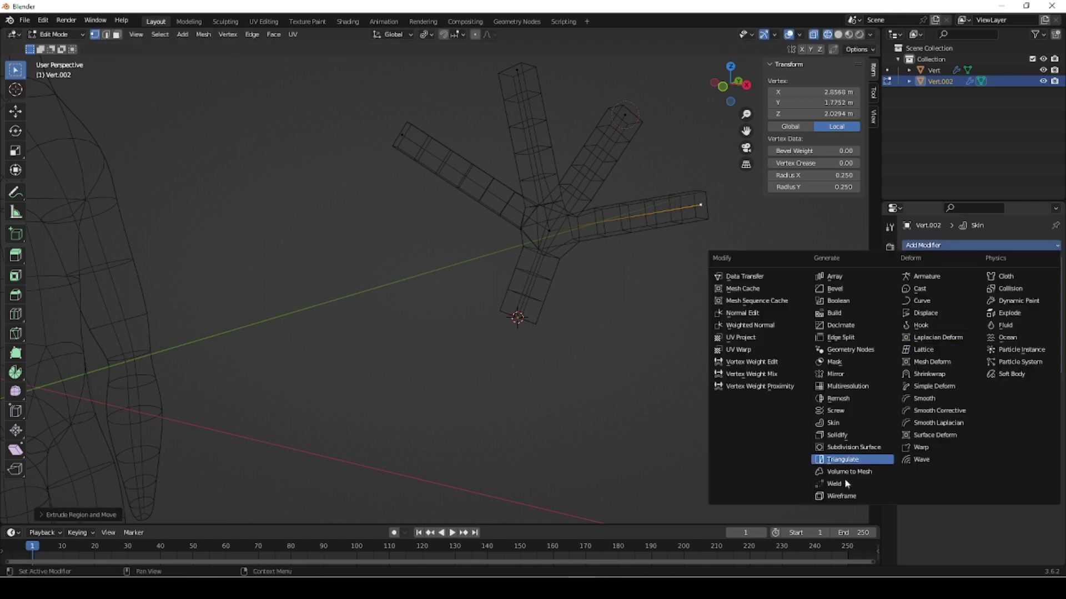
left_click(855, 450)
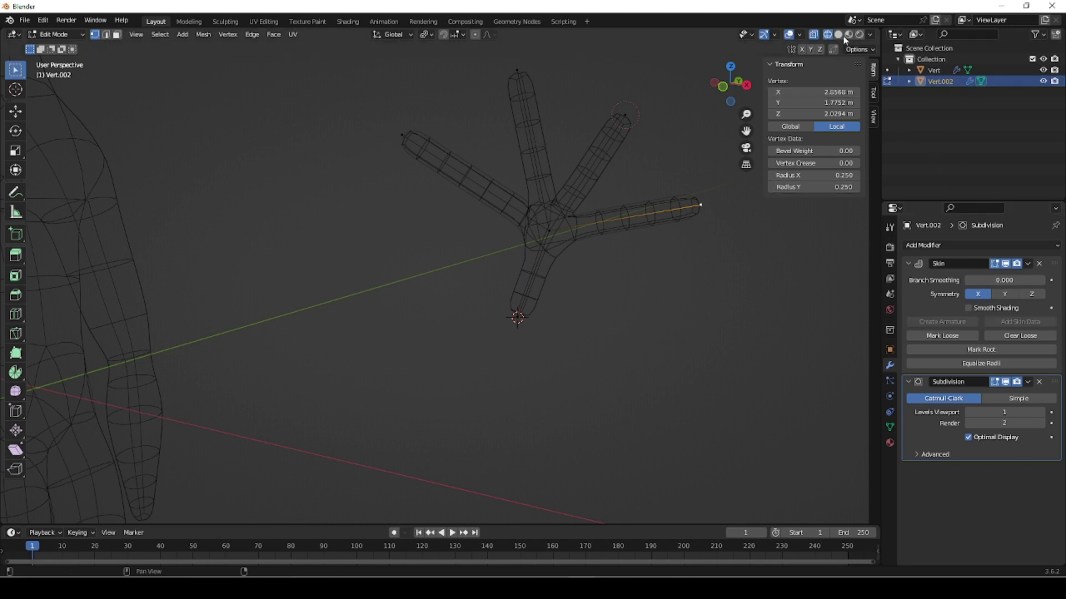
key("shift+z")
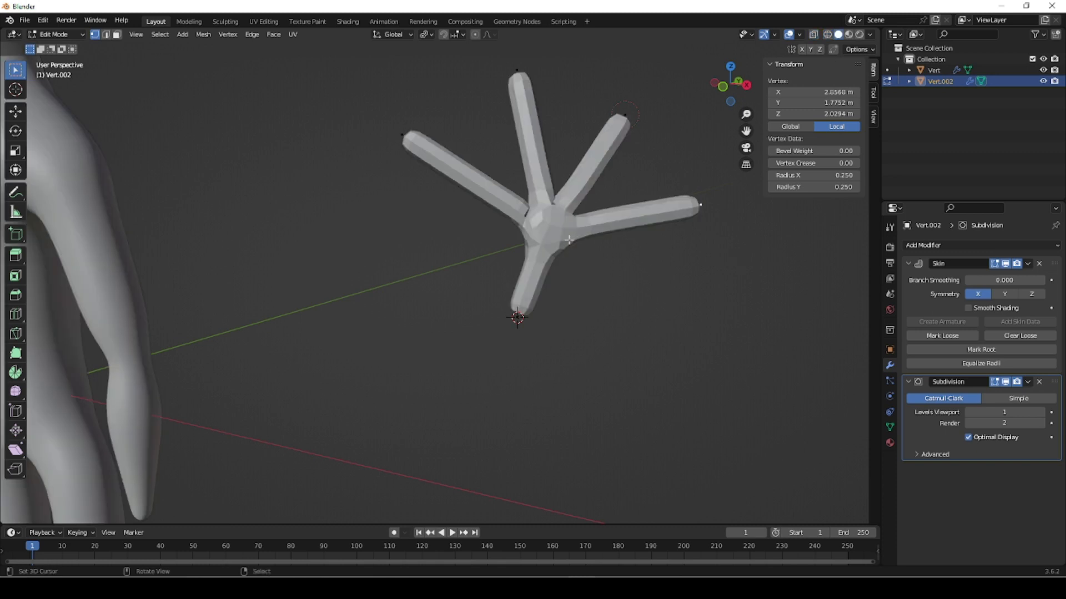
middle_click_drag(595, 302, 593, 317)
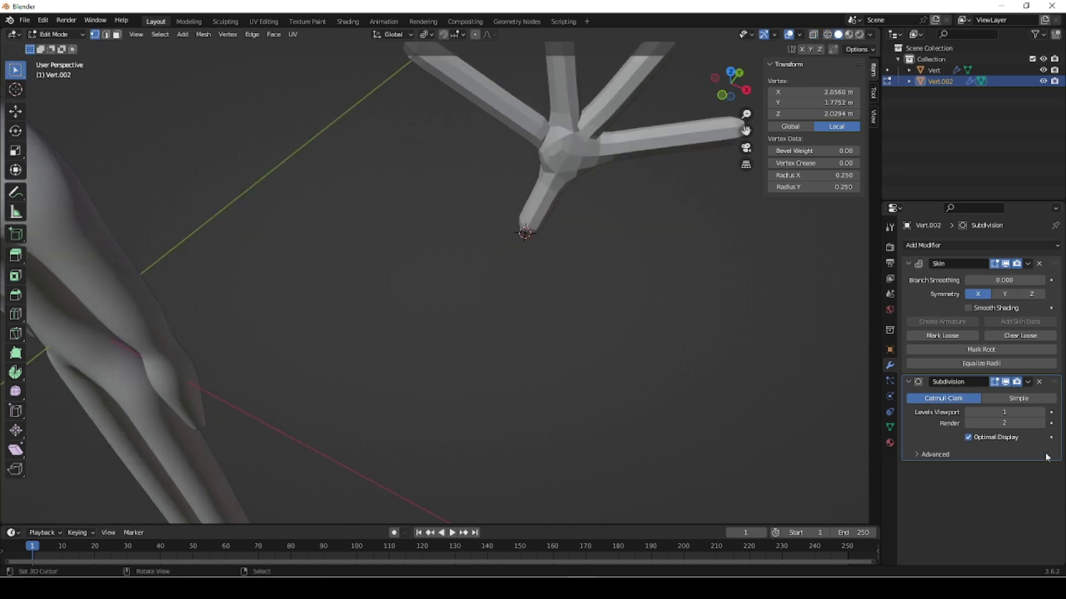
left_click(1043, 413)
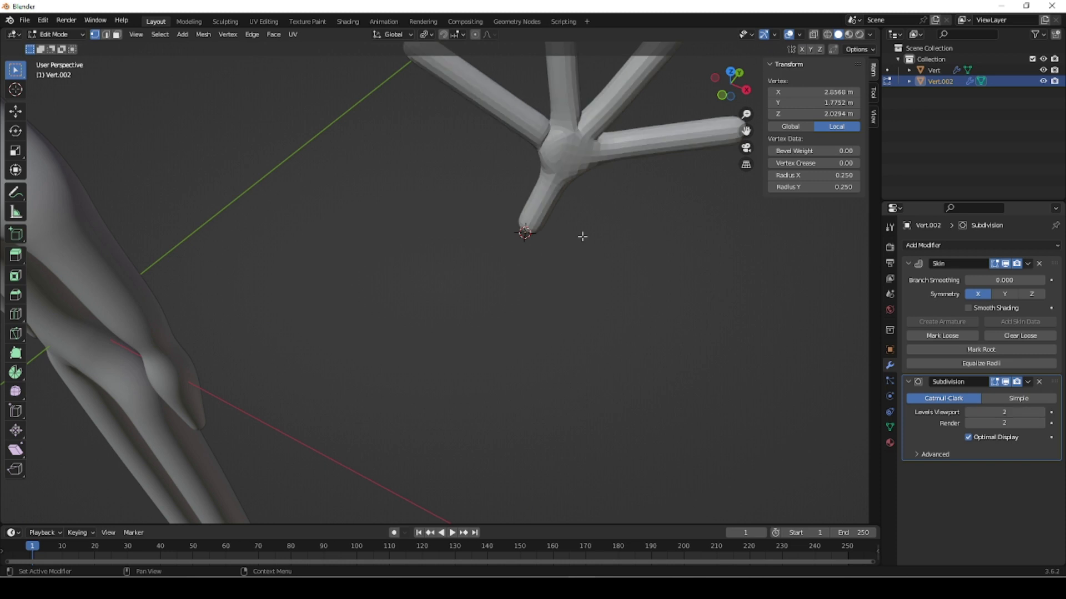
middle_click_drag(630, 221, 437, 355, "shift")
scroll(571, 371, "up", 2)
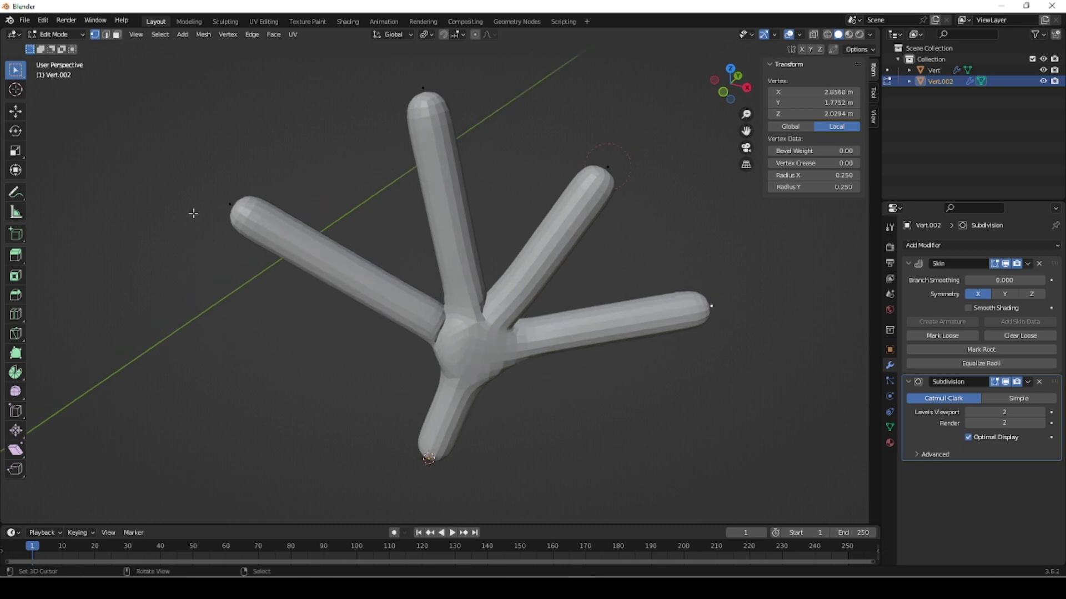
- Move the left branch's end vertex down and inward to about X -1.56 m, Y -0.49 m, Z 2.78 m
left_click(245, 217)
key("g")
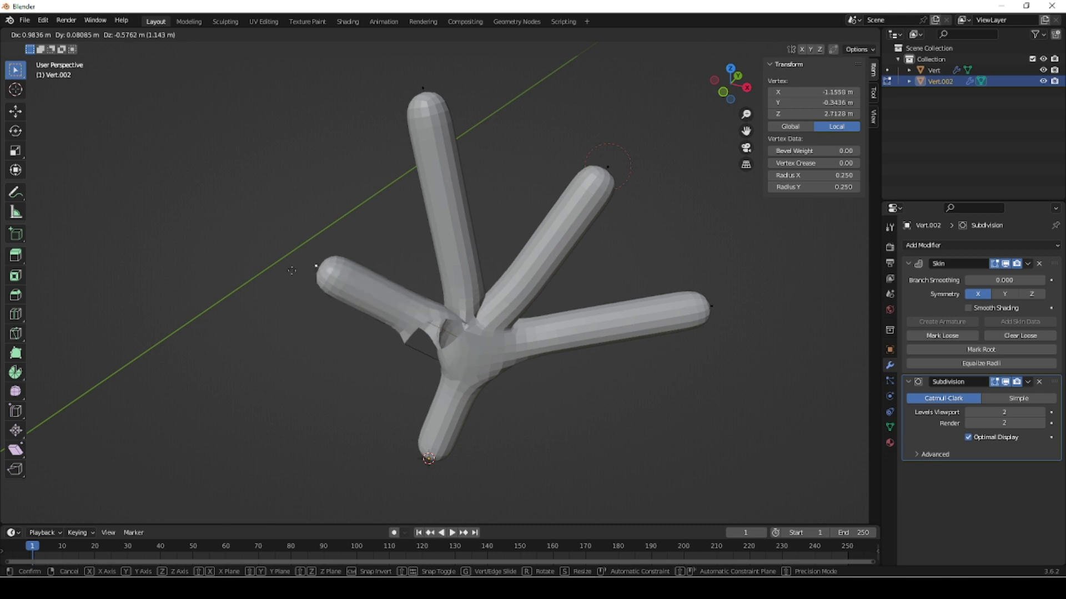
left_click(253, 263)
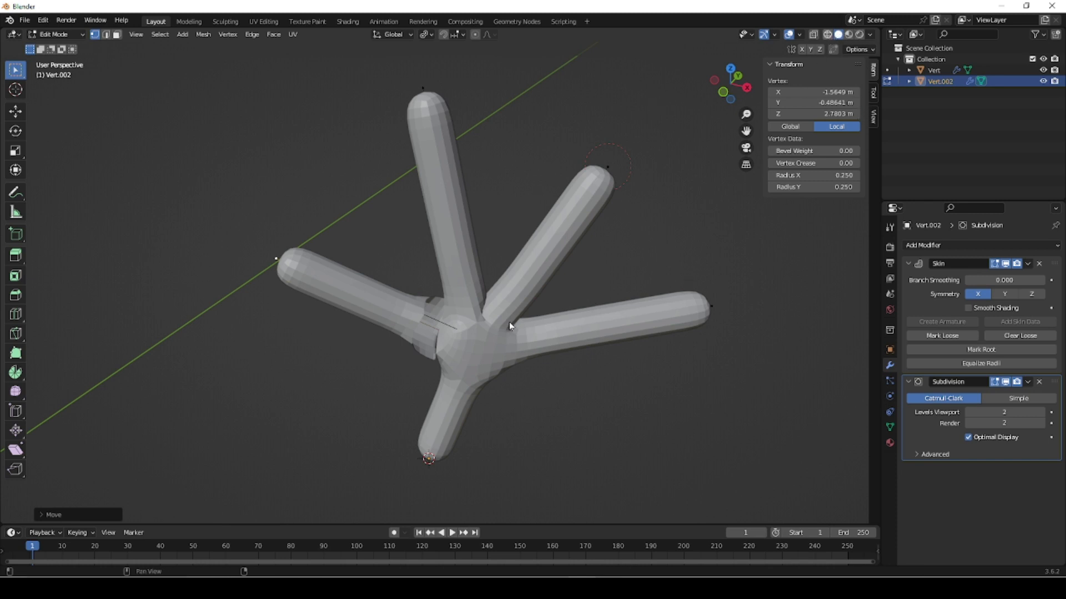
- In wireframe display, mark the vertex at the base of the branching object as the skin root
key("shift+z")
right_click(487, 351)
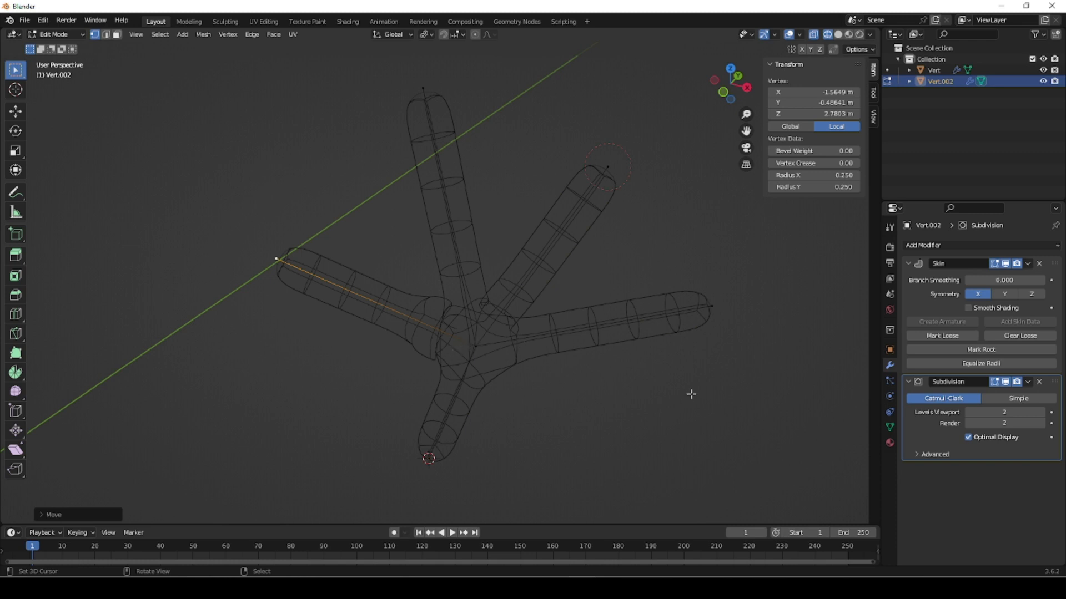
right_click(427, 458)
left_click(975, 364)
- Mark the central junction vertex as loose and inspect the skin around the branches in solid shading
right_click(484, 361)
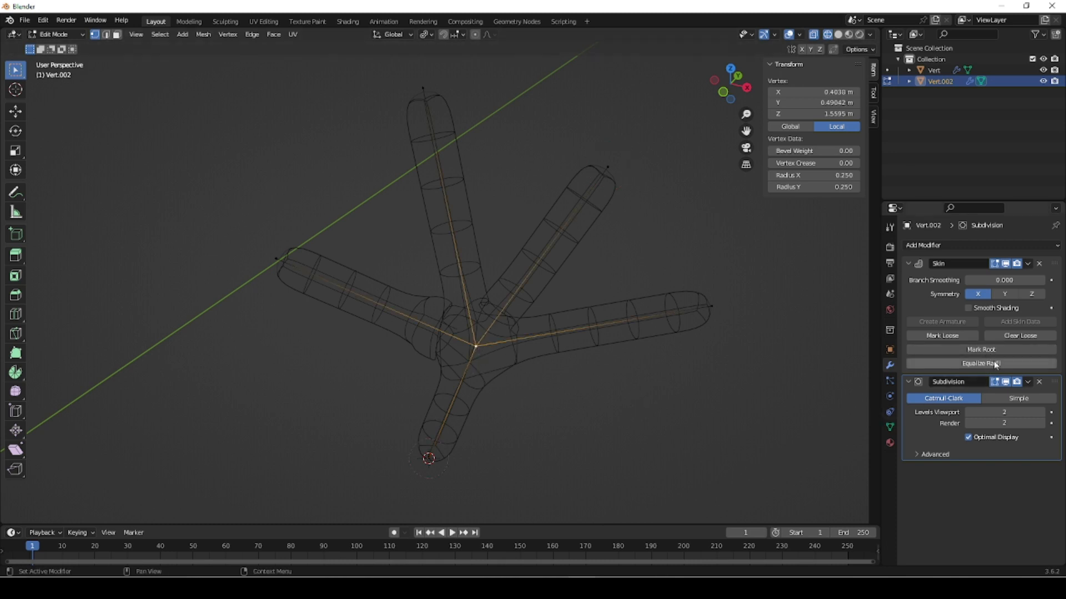
left_click(962, 336)
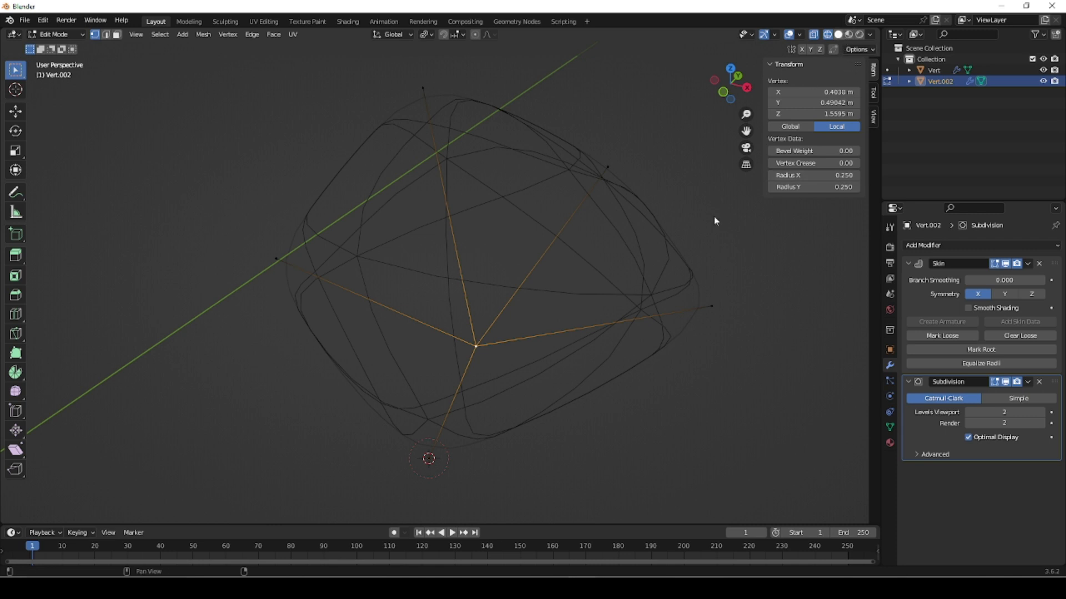
key("shift+z")
middle_click_drag(550, 319, 494, 311)
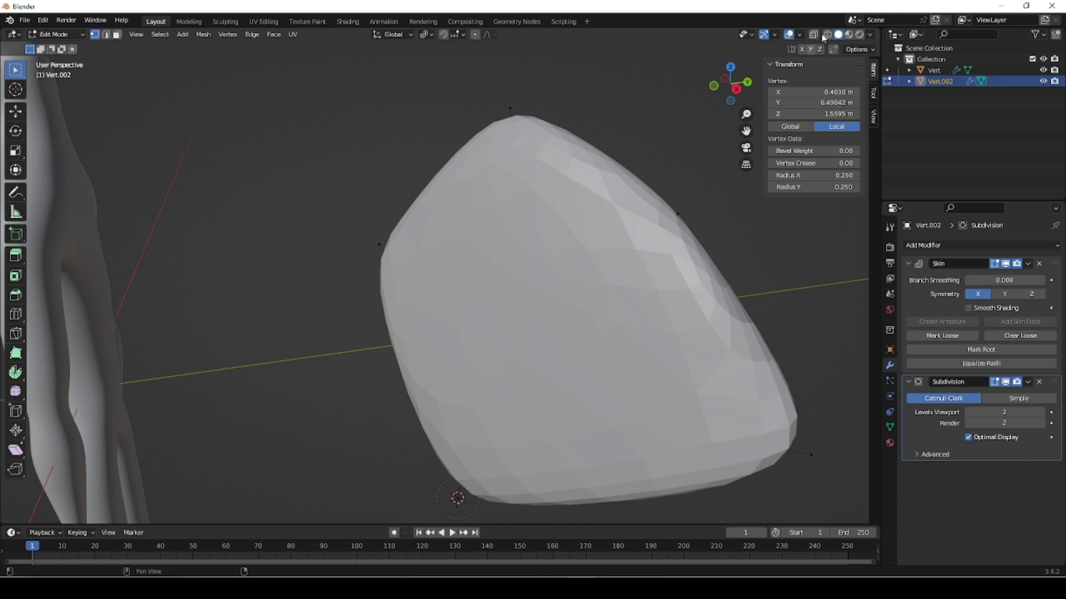
- Return to wireframe and add three evenly spaced loop cuts to the diagonal branch edge between the upright and right branches
key("shift+z")
middle_click_drag(511, 317, 513, 317)
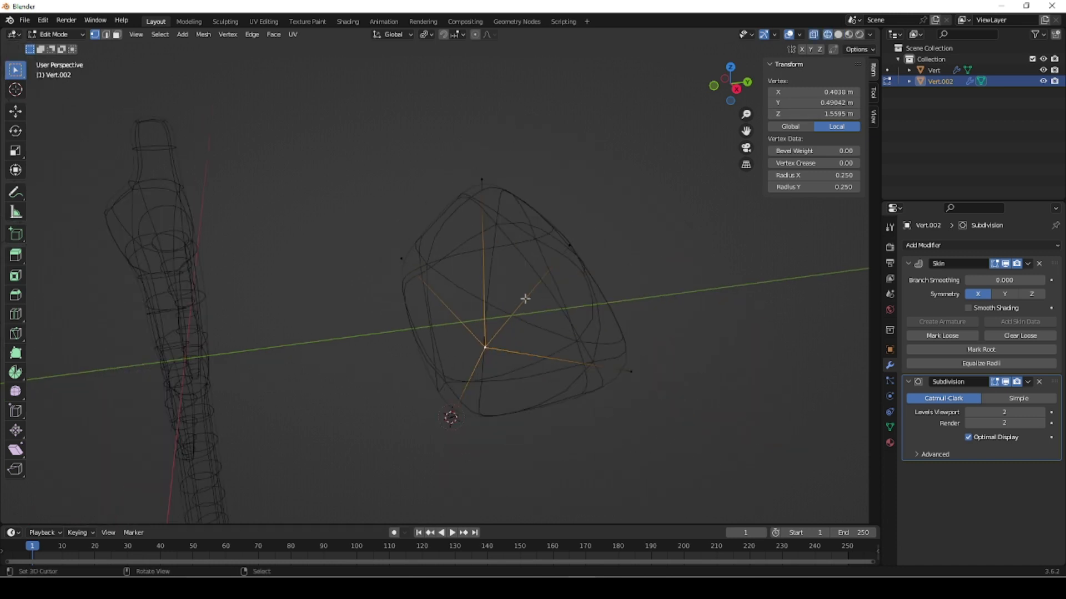
key("alt+a")
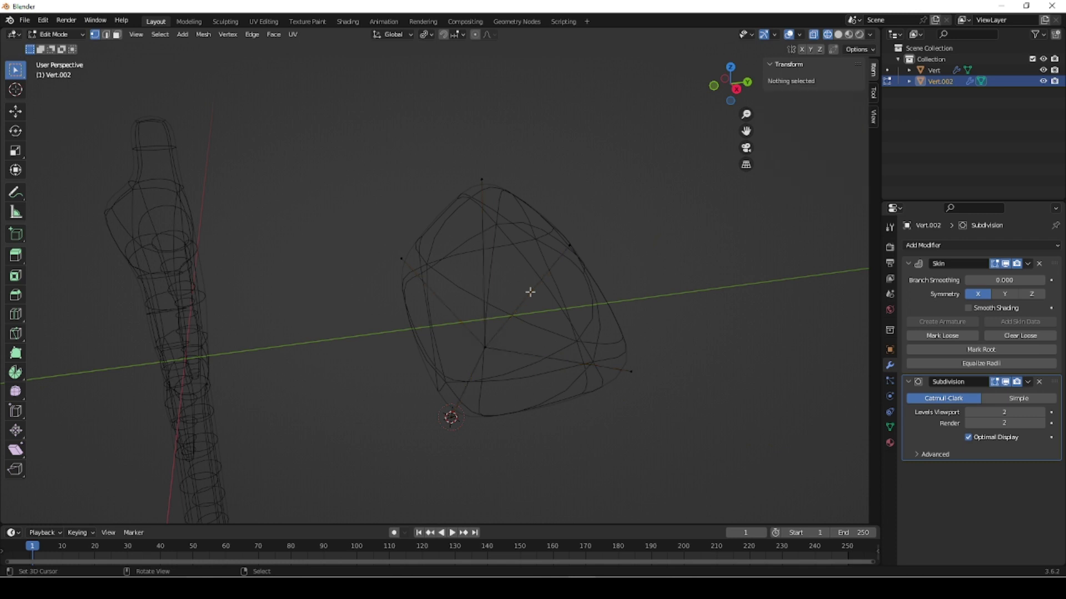
key("2")
left_click(530, 292)
key("ctrl+r")
scroll(530, 292, "up", 1)
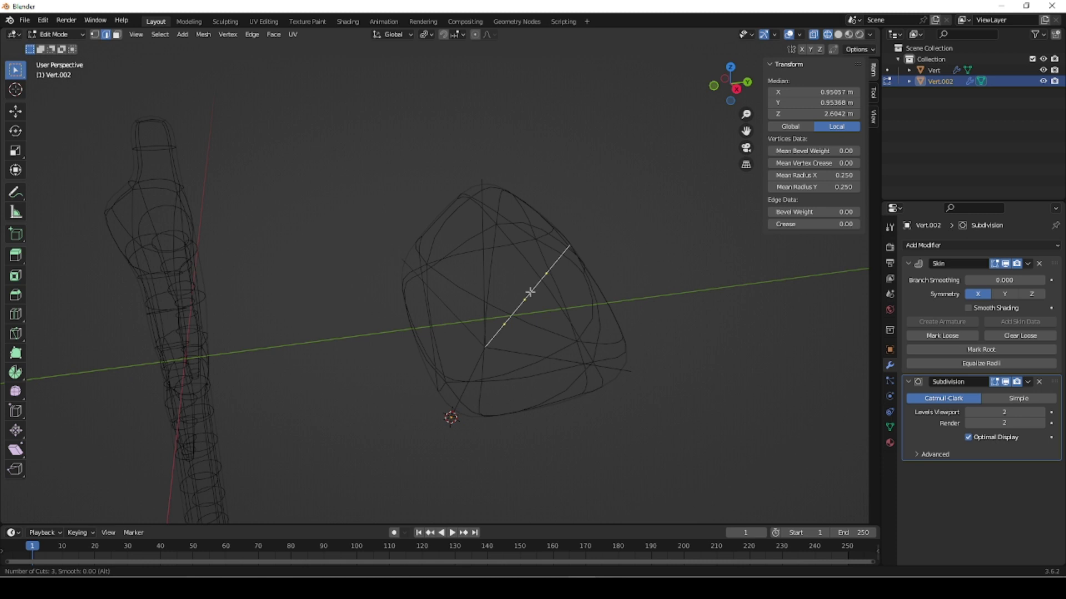
left_click(530, 292)
right_click(530, 292)
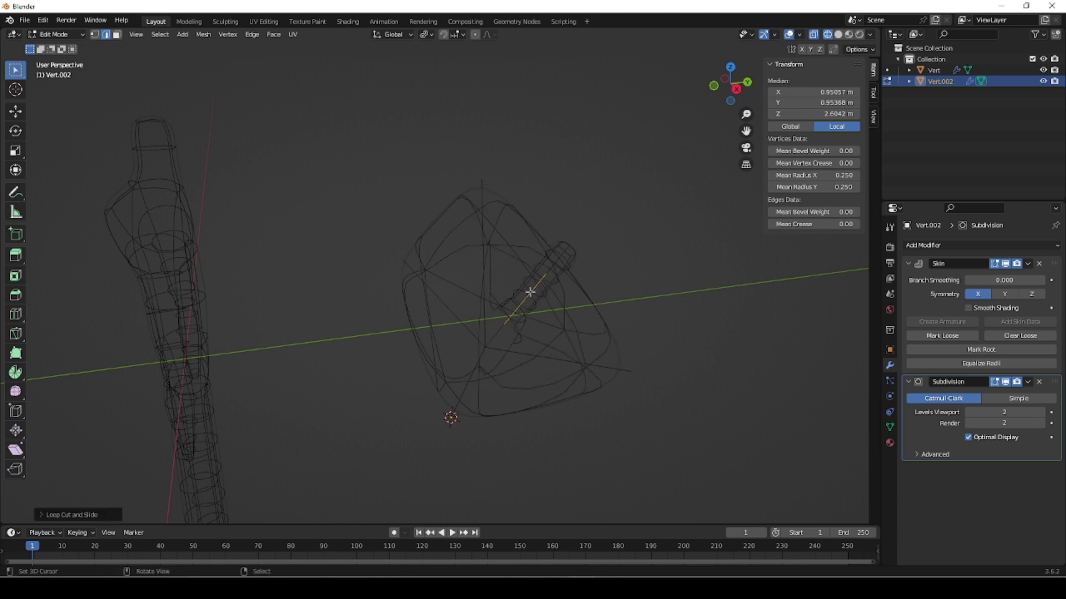
- Add evenly spaced loop cuts along the right branch edge and the upright branch edge
left_click(576, 365)
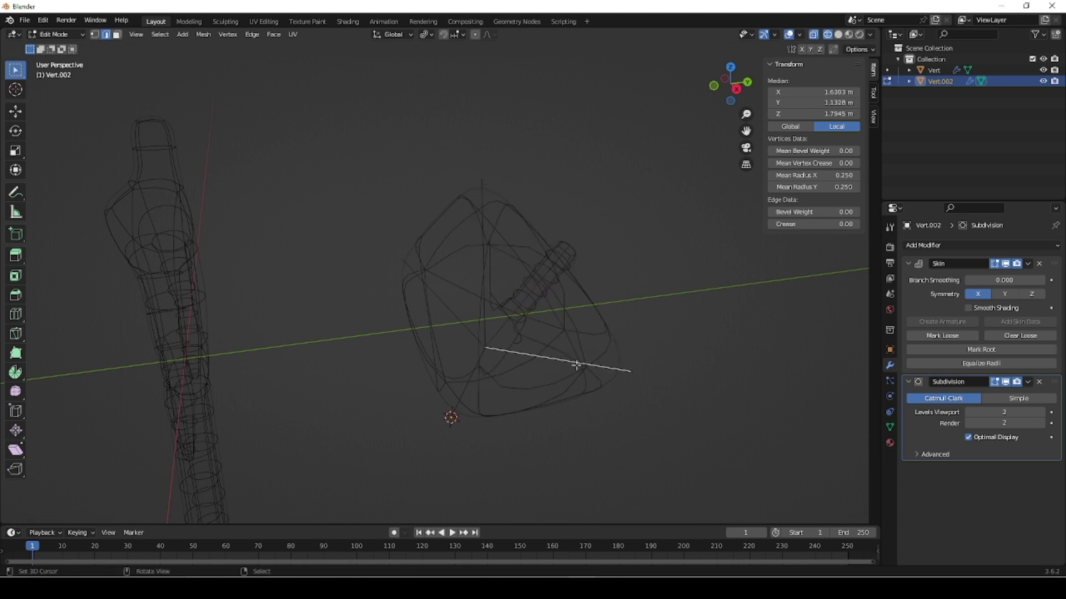
key("ctrl+r")
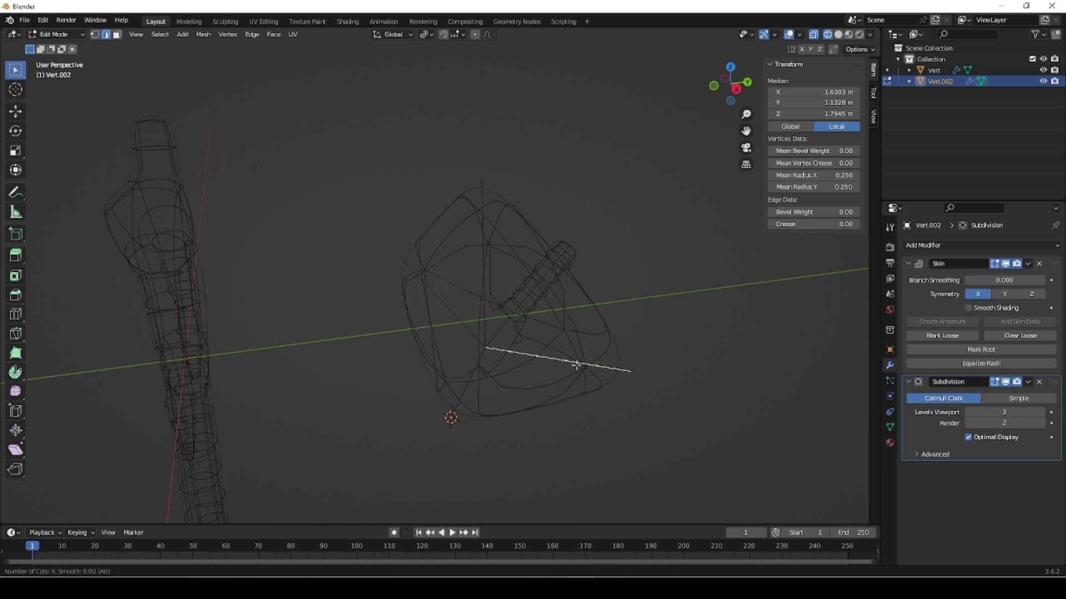
right_click(576, 365)
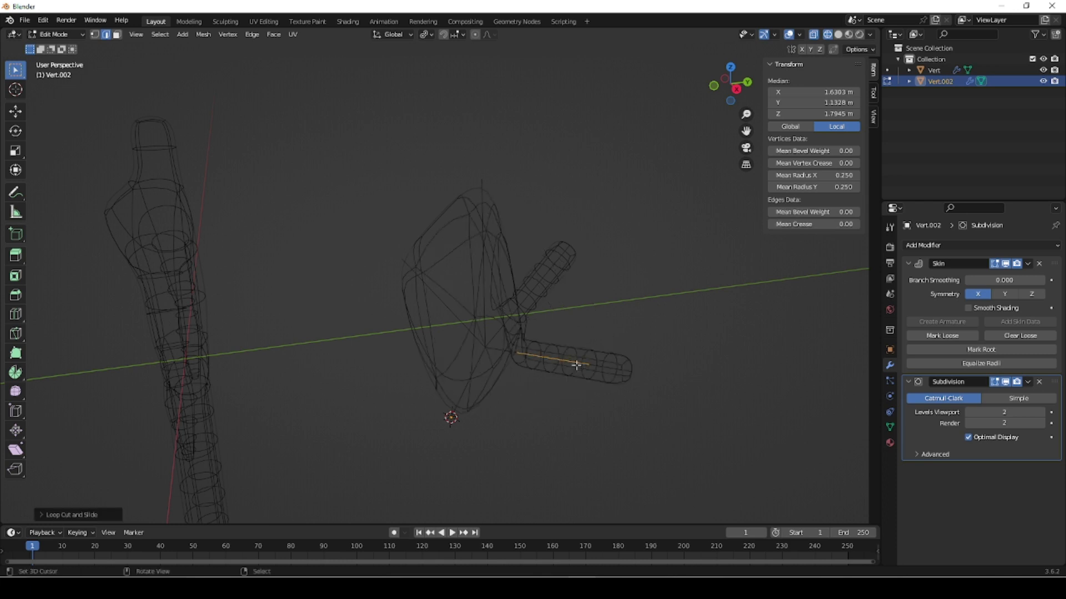
left_click(482, 239)
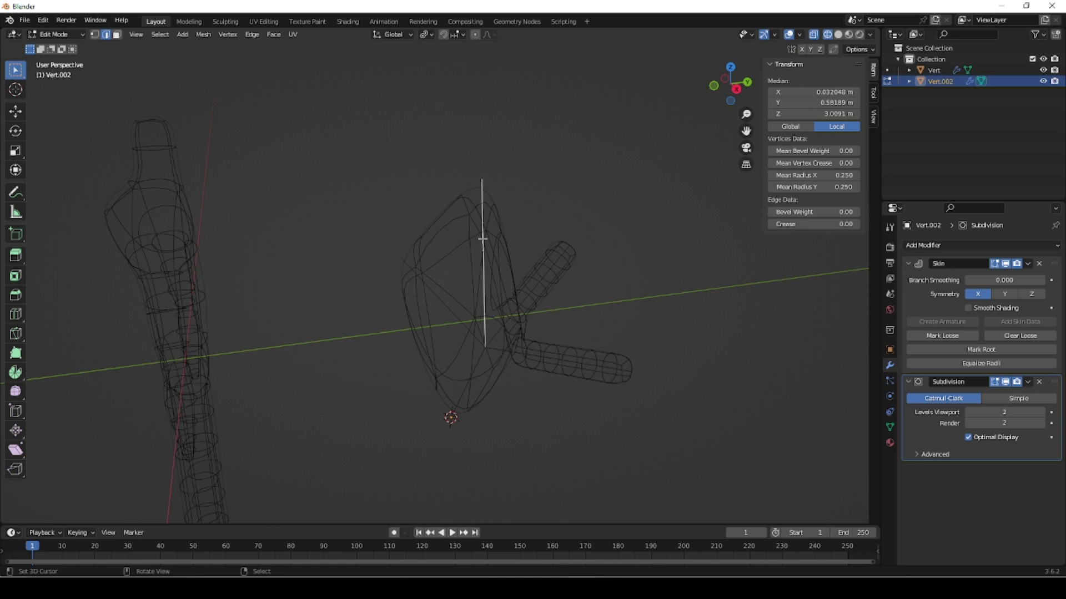
key("ctrl+r")
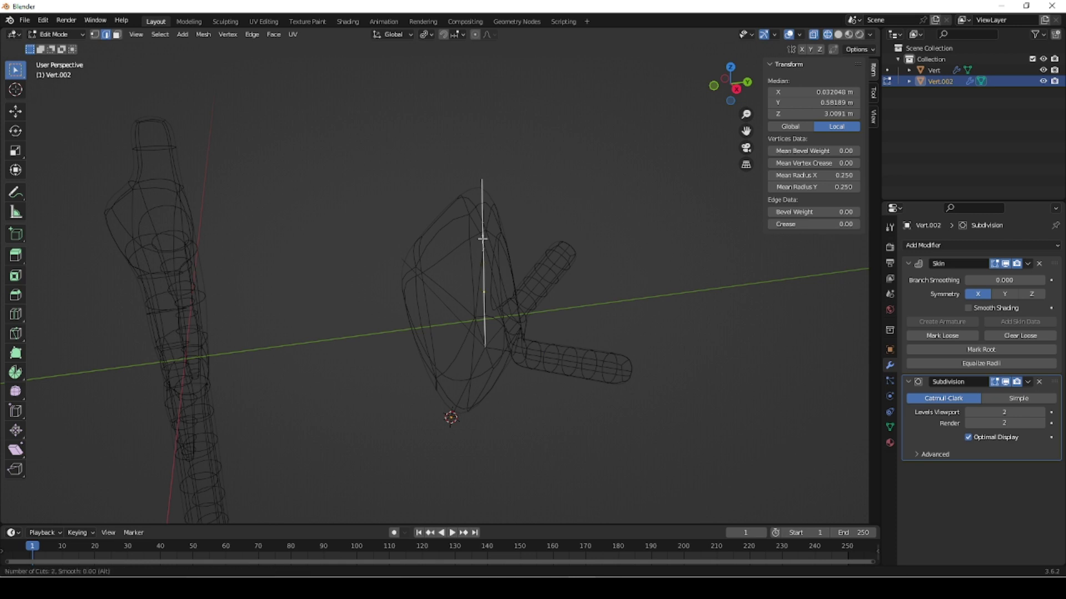
left_click(483, 239)
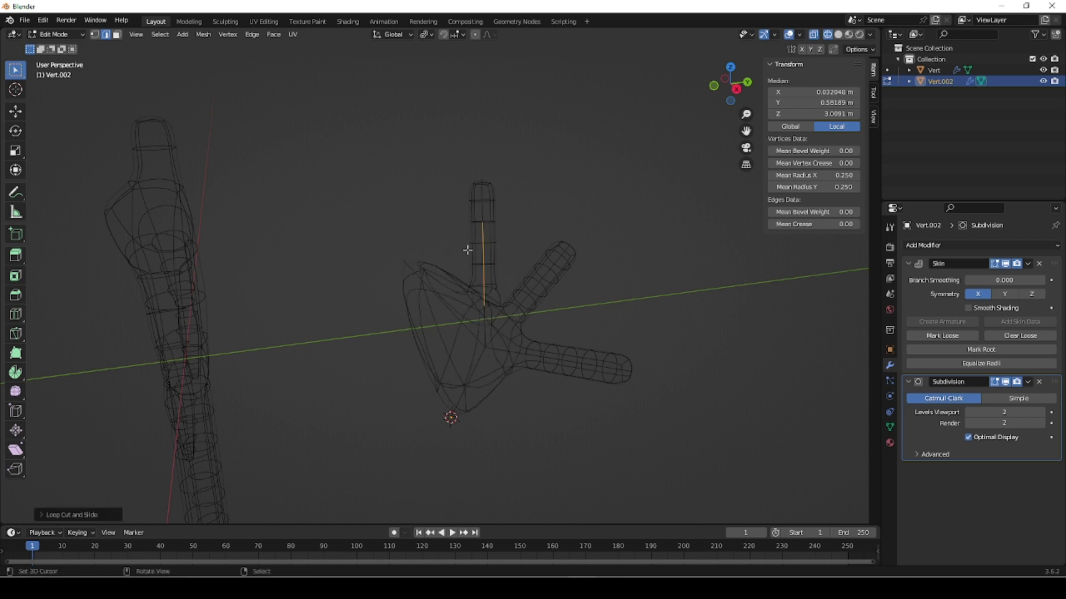
- Add three loop cuts along the remaining left branch edge and inspect the hand-like form from several angles in solid shading
left_click(438, 301)
key("ctrl+r")
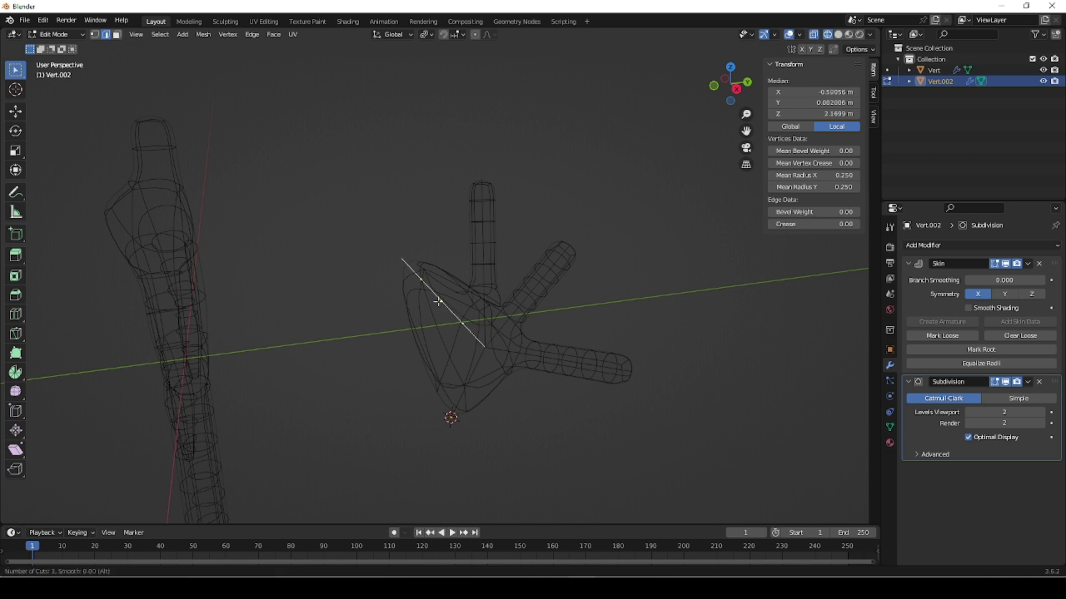
left_click(438, 301)
middle_click_drag(533, 402, 611, 391)
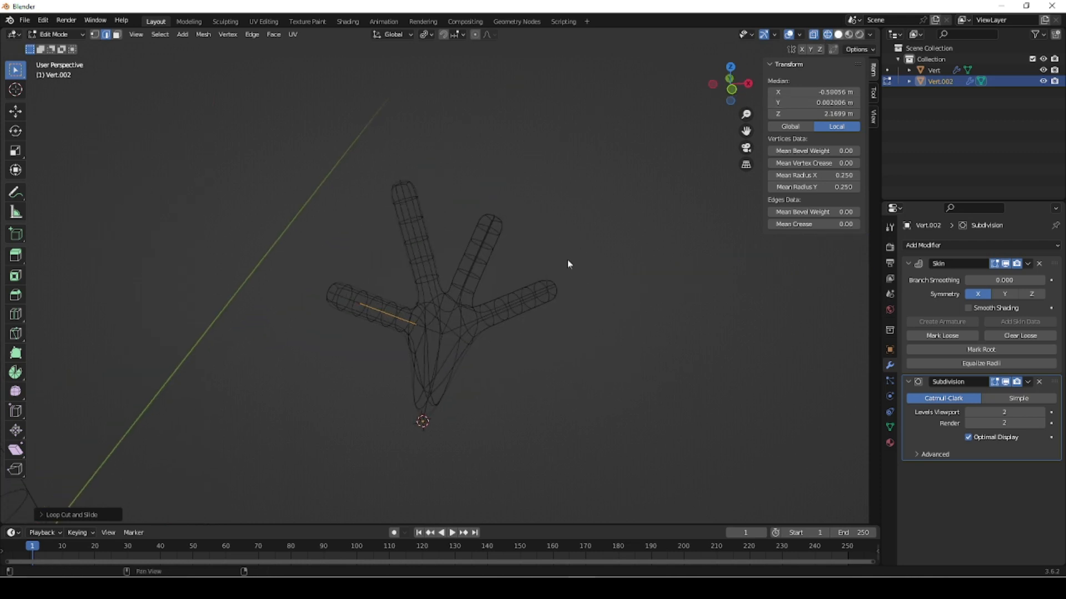
key("alt+z")
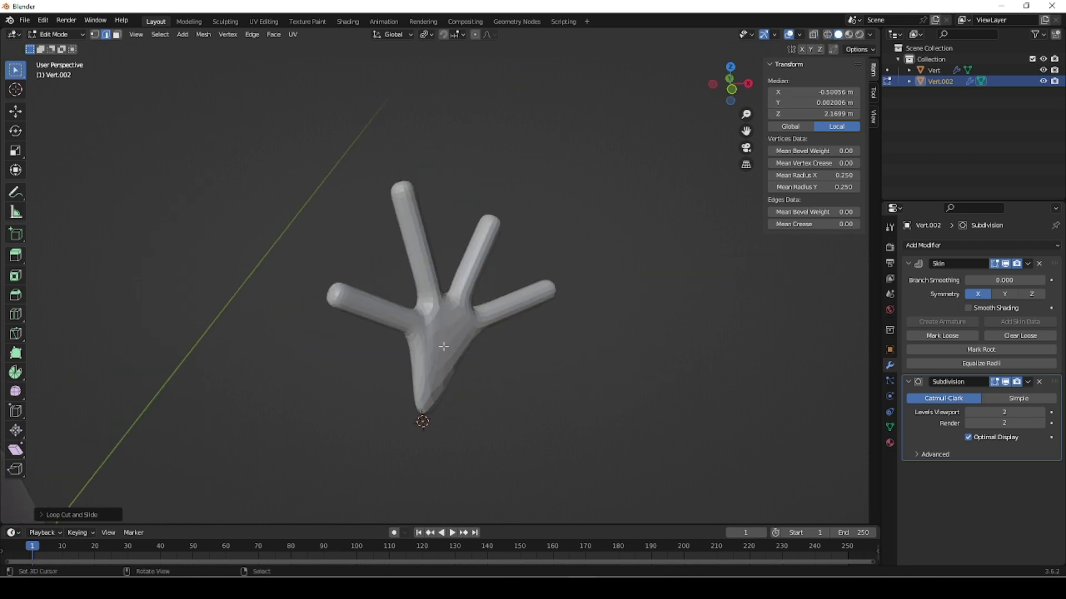
mouse_move(496, 362)
middle_mouse_down()
mouse_move(465, 356)
mouse_move(362, 281)
middle_mouse_up()
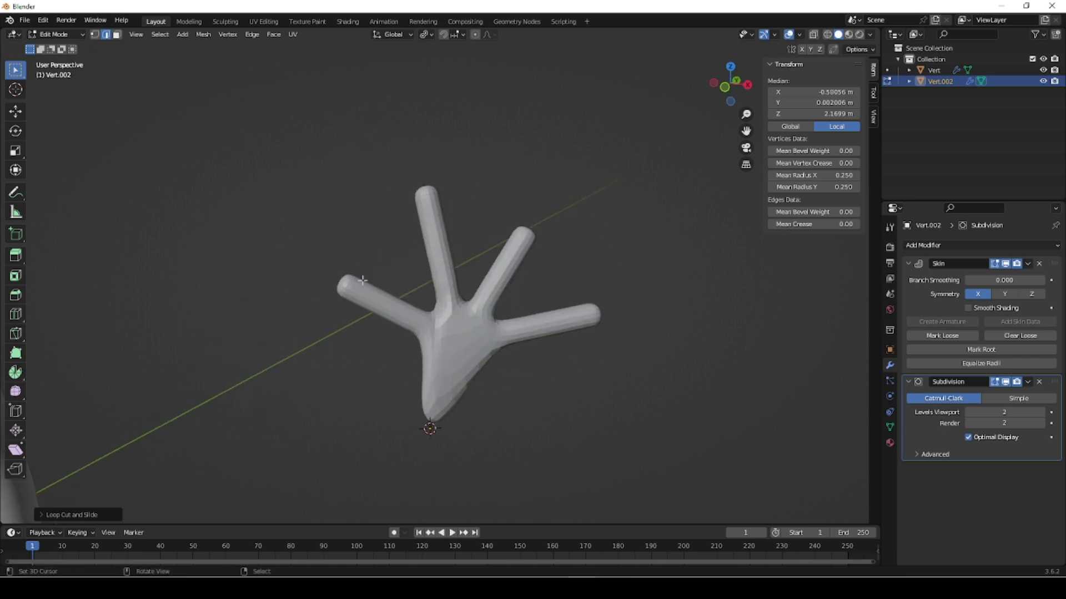
middle_click_drag(475, 386, 448, 353)
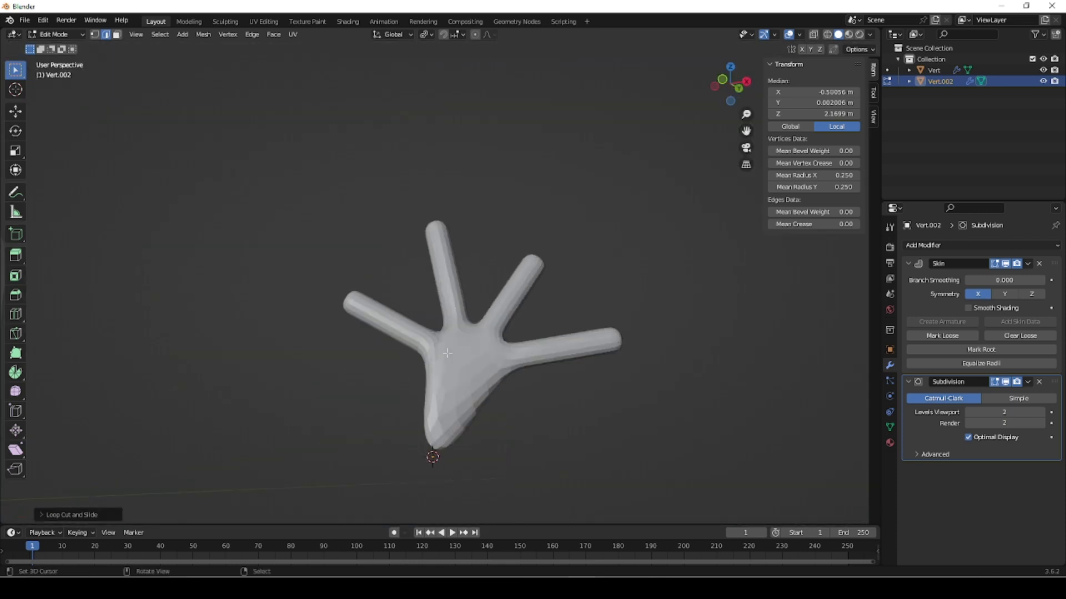
- Enable Smooth Shading in the Skin modifier of the hand-like form and inspect the smoothed surface
key("KP_1")
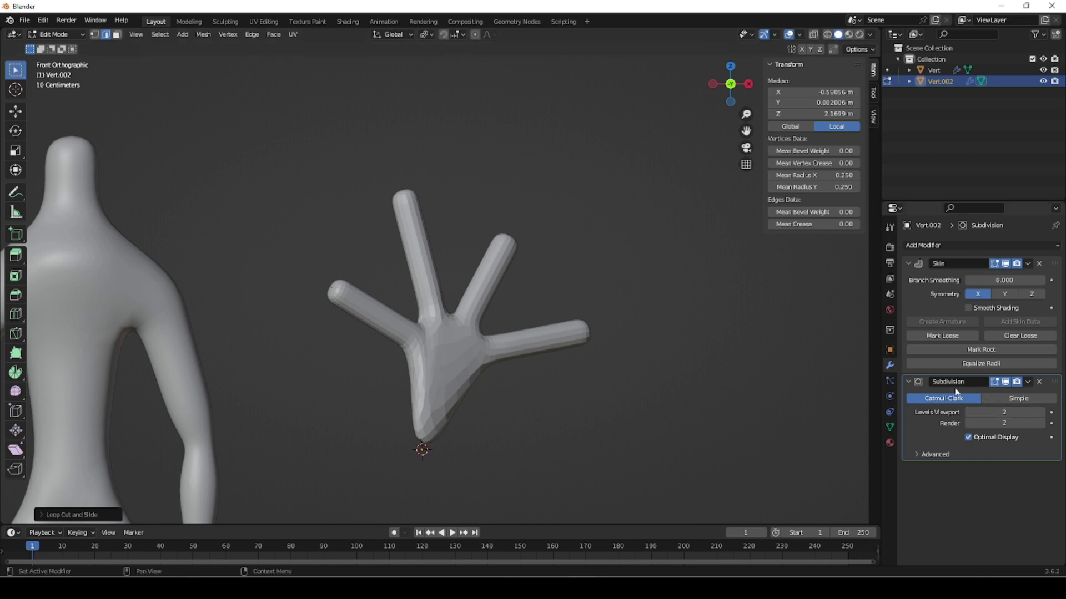
left_click(969, 308)
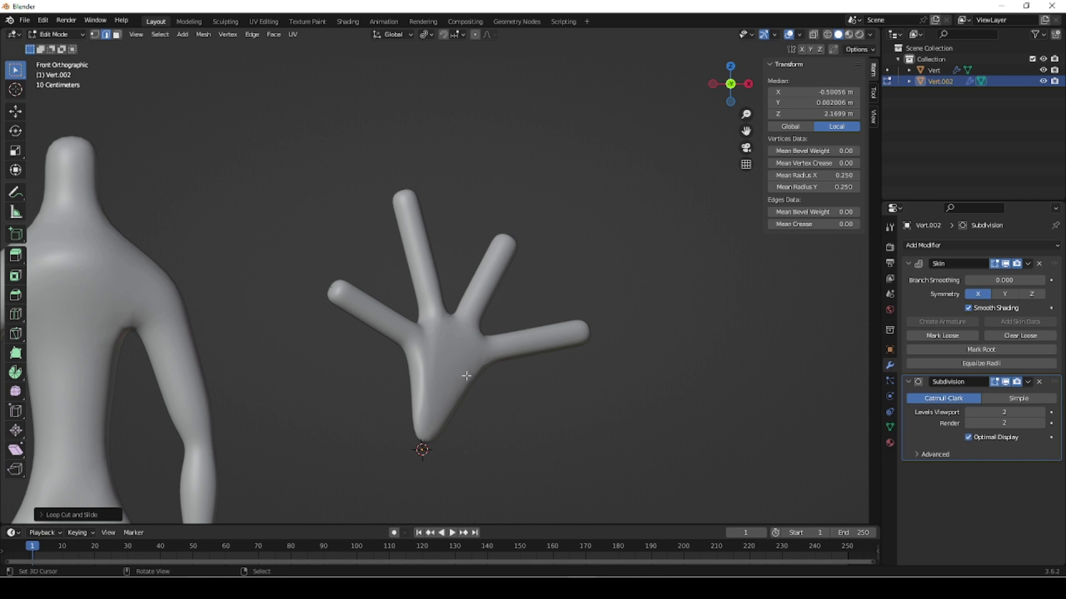
middle_click_drag(453, 372, 468, 344)
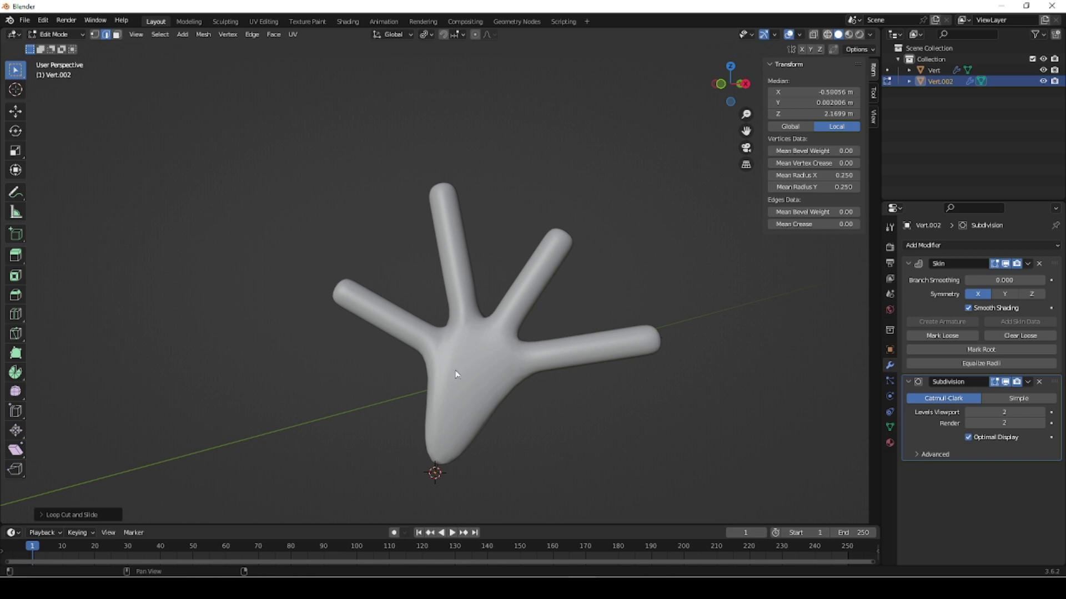
- Clear the loose marking on the central junction vertex in wireframe and return to solid shading
key("shift+z")
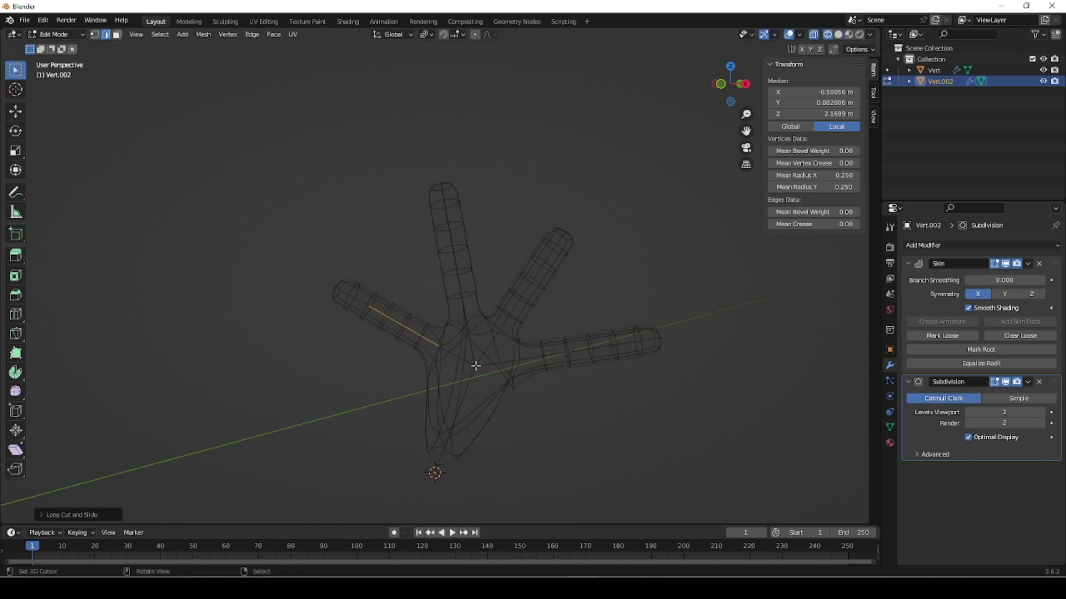
key("1")
right_click(476, 366)
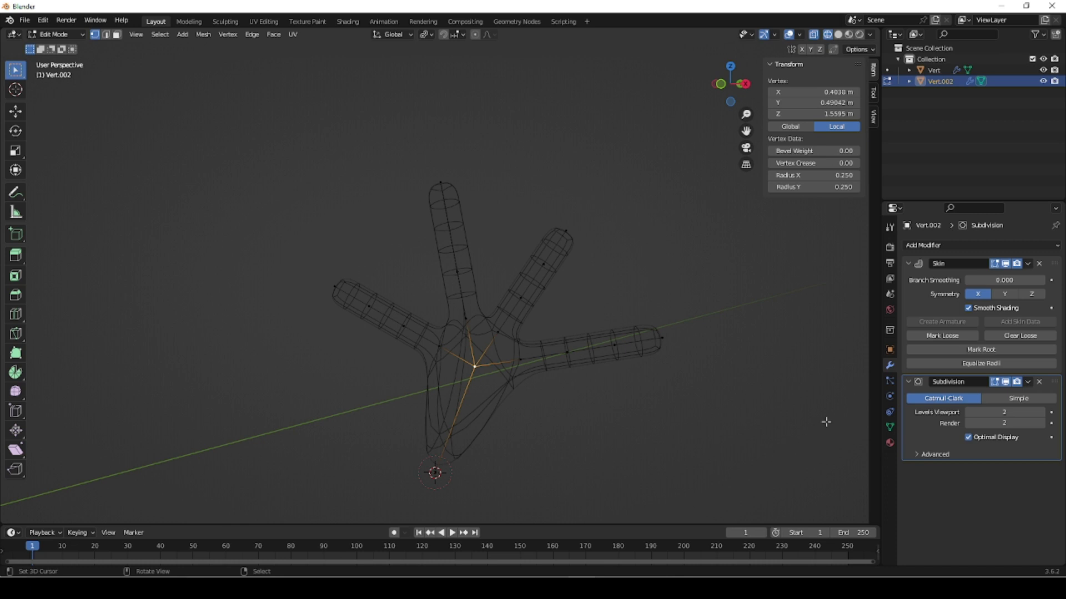
left_click(1021, 336)
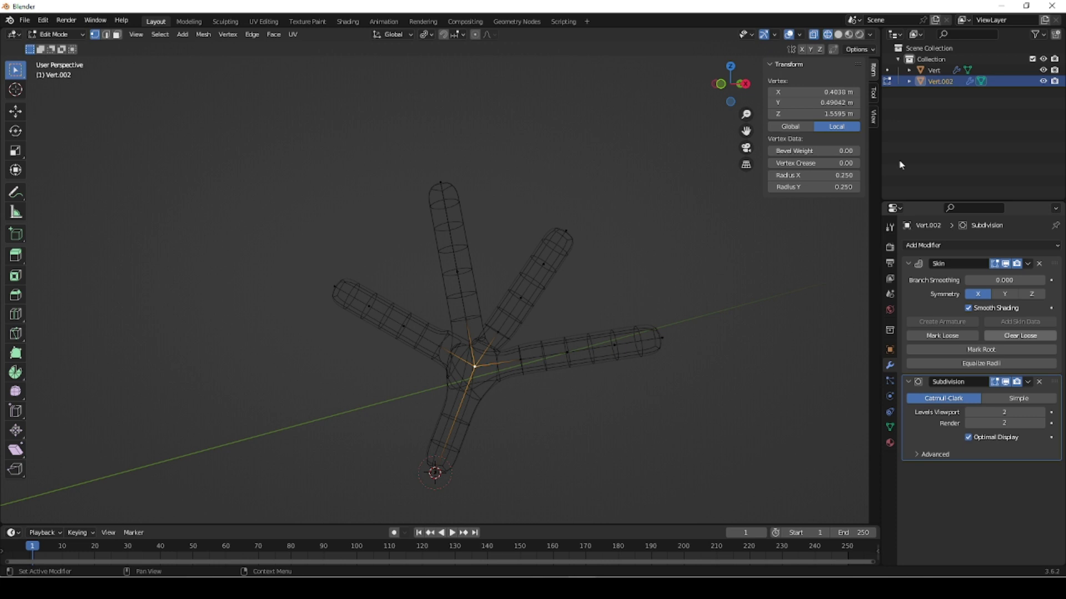
key("shift+z")
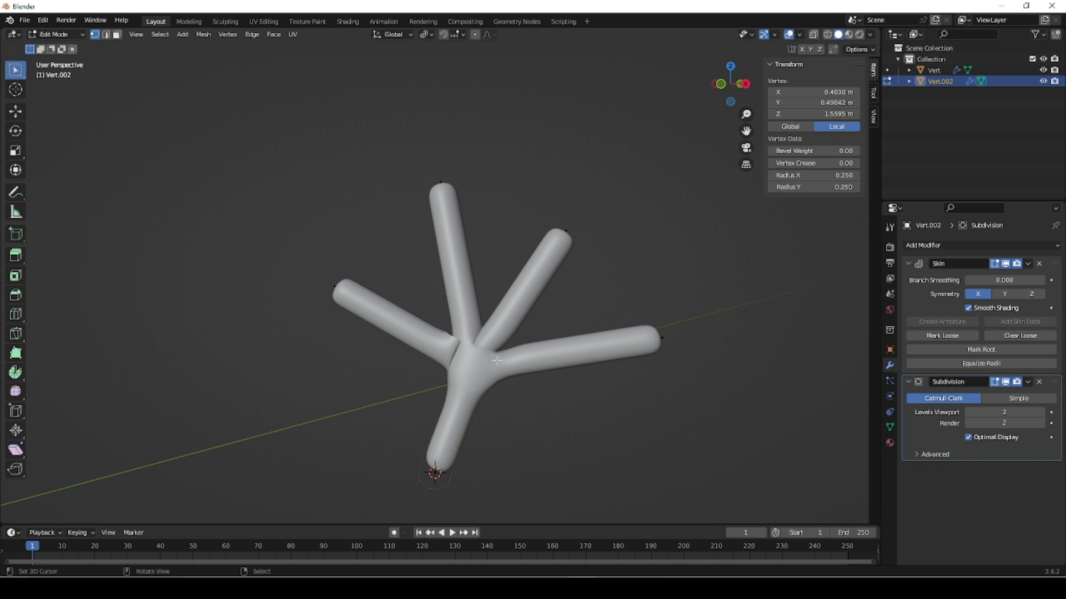
- Alternate the junction vertex between marked loose and cleared loose to compare the skin, ending with it cleared
left_click(955, 337)
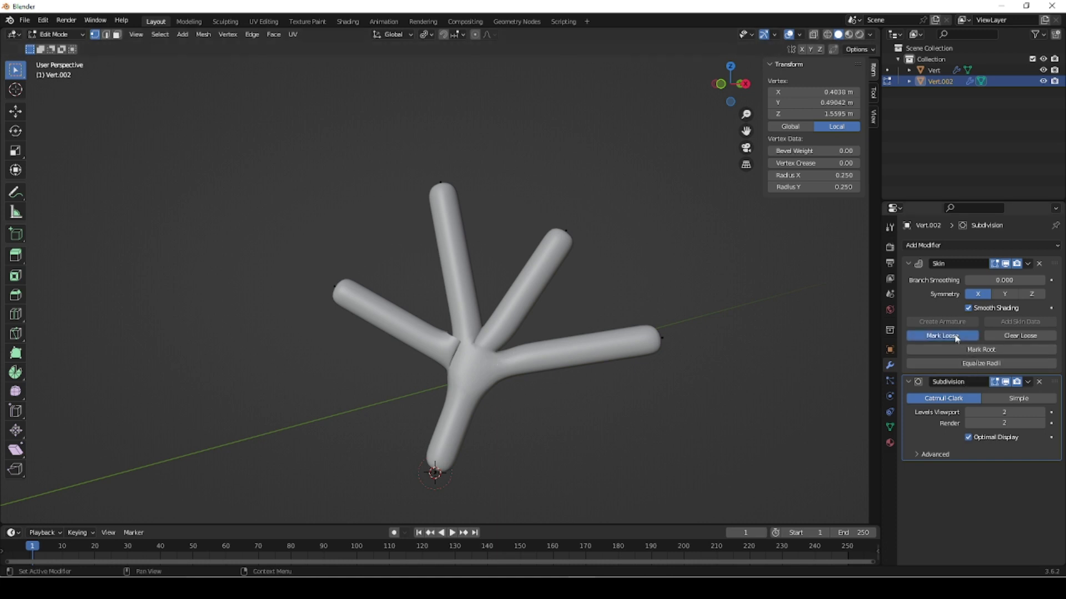
left_click(1041, 336)
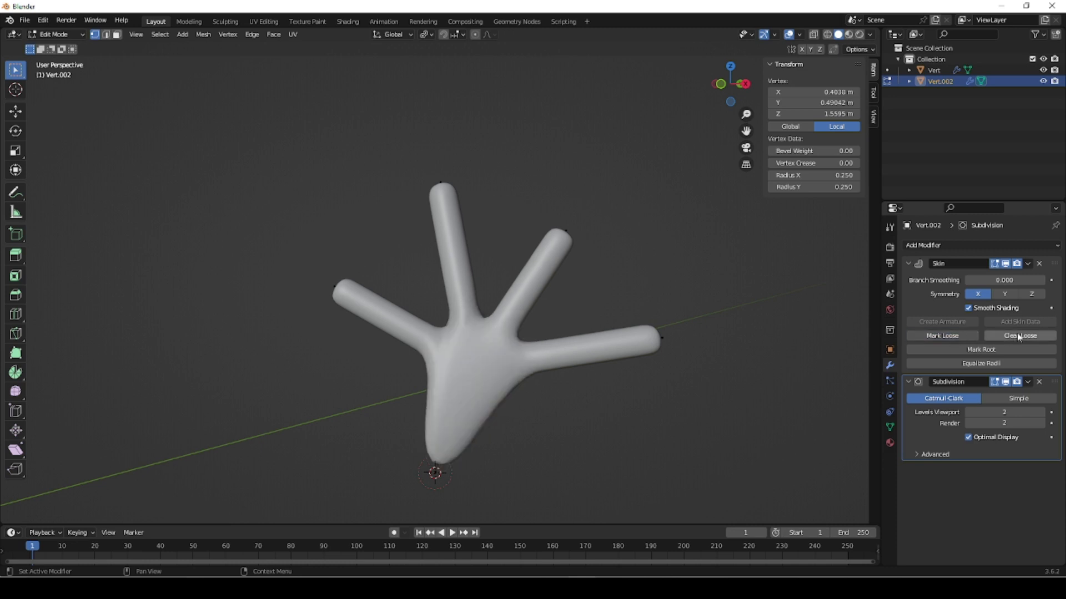
left_click(1019, 336)
left_click(956, 337)
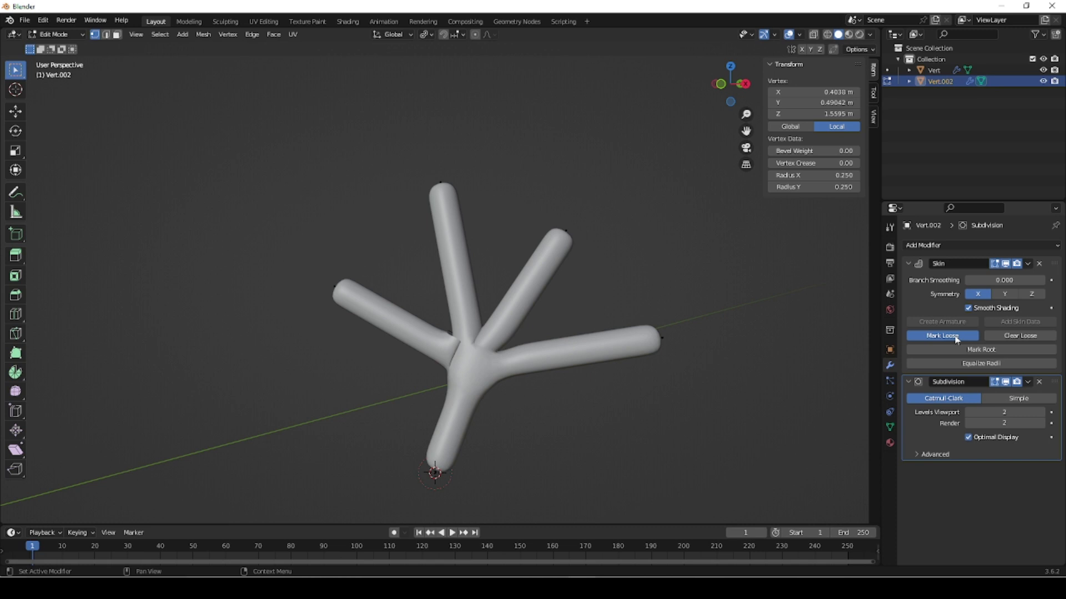
left_click(1016, 337)
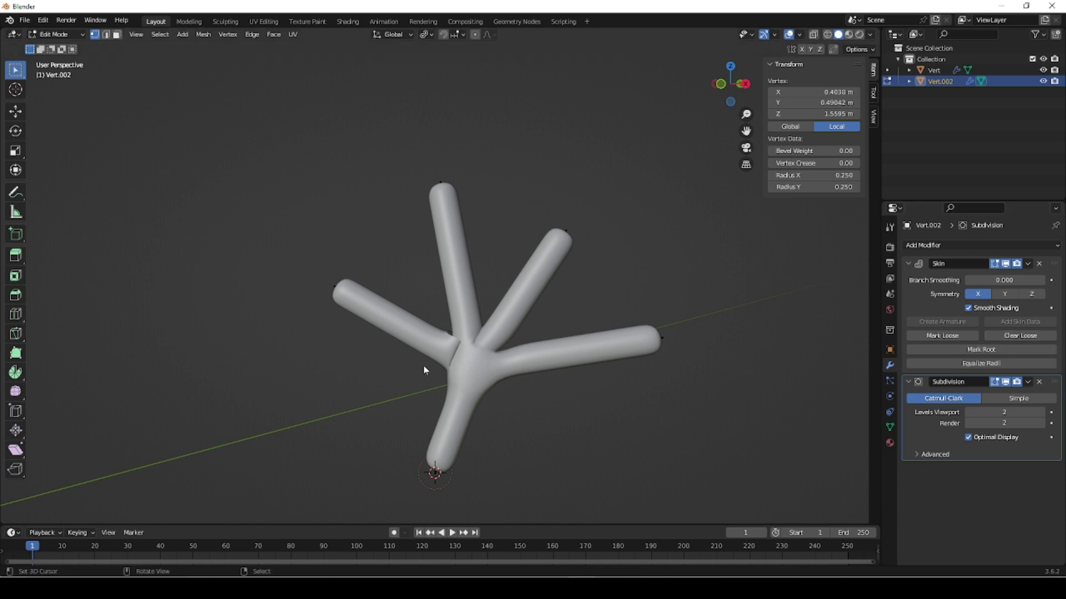
- Return to Object Mode and delete the hand-like branching object
key("Tab")
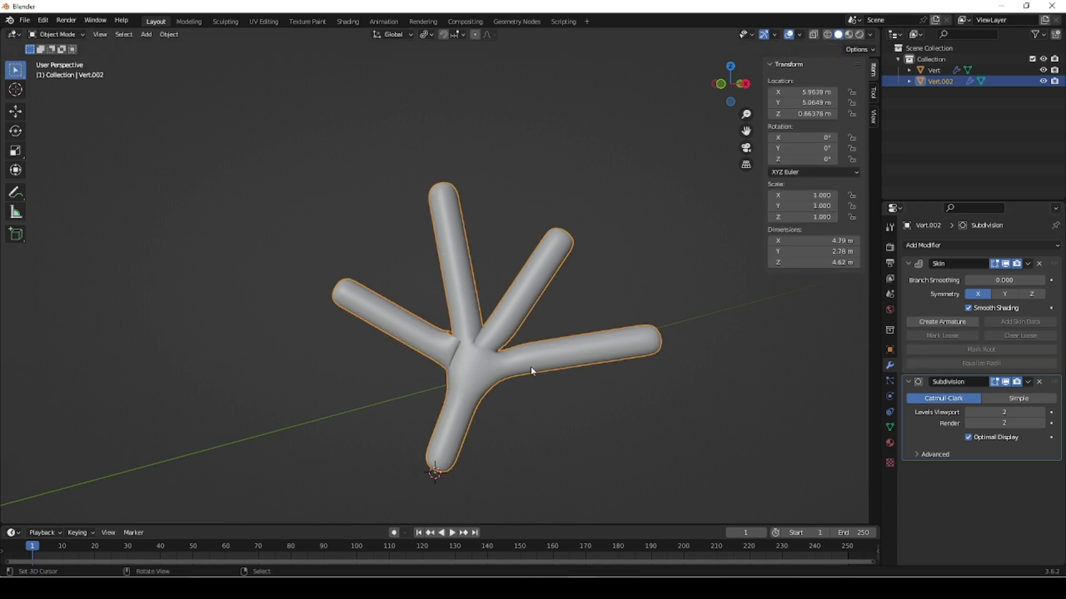
key("Delete")
middle_click_drag(402, 406, 518, 376)
key("shift+a")
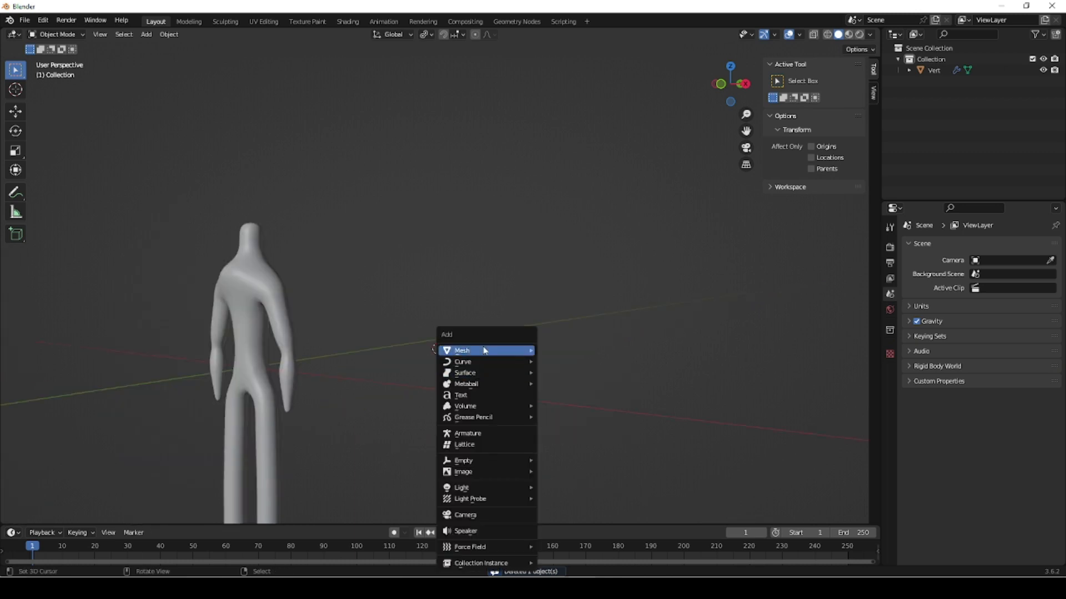
mouse_move(490, 352)
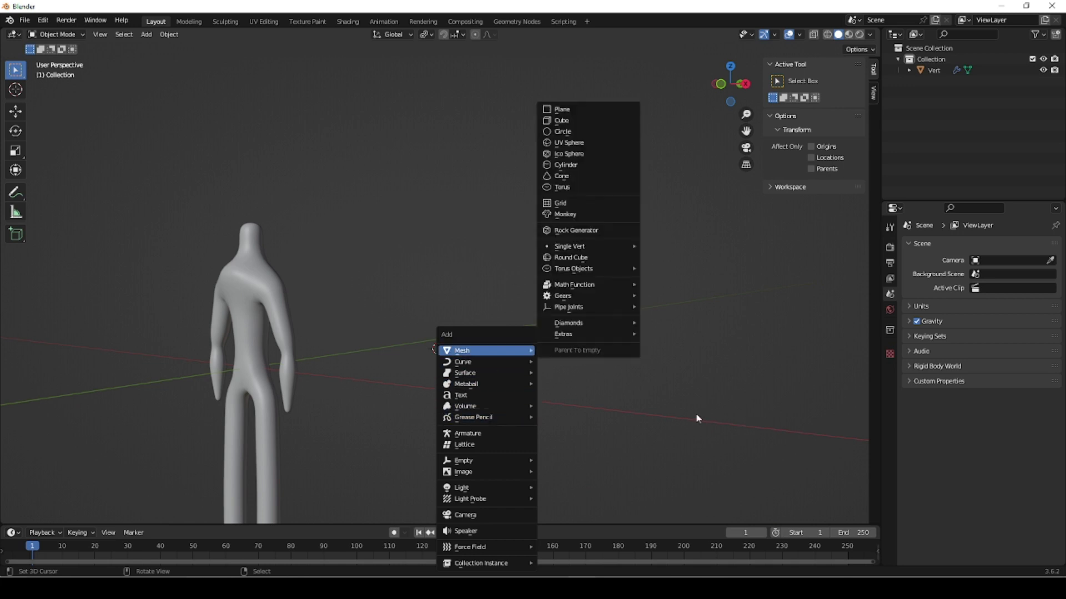
left_click(634, 417)
- Snap the 3D cursor to the world origin, then select and frame the humanoid
key("shift+s")
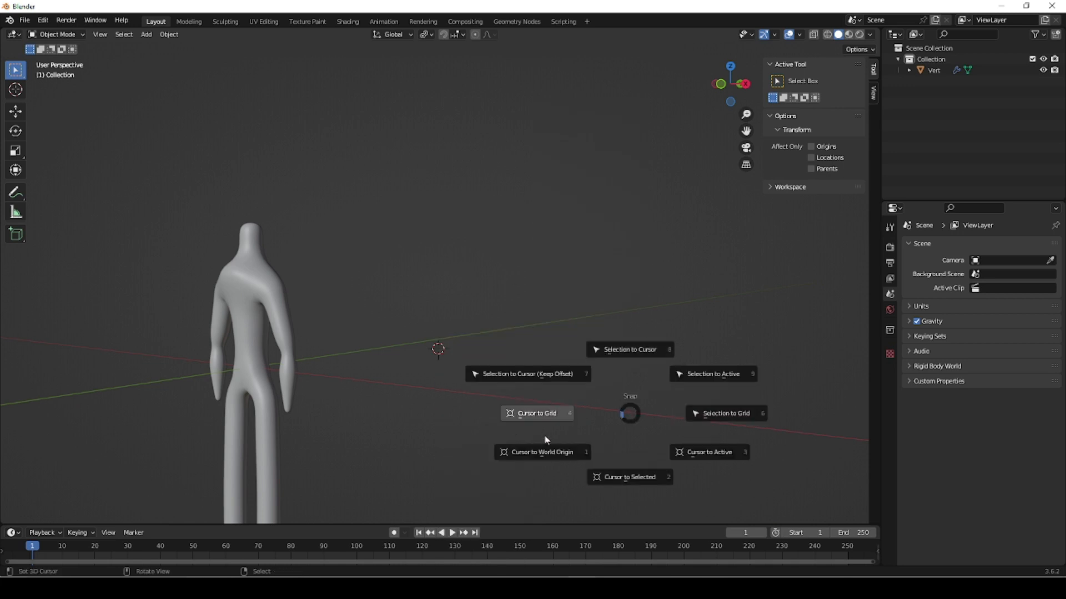
left_click(519, 451)
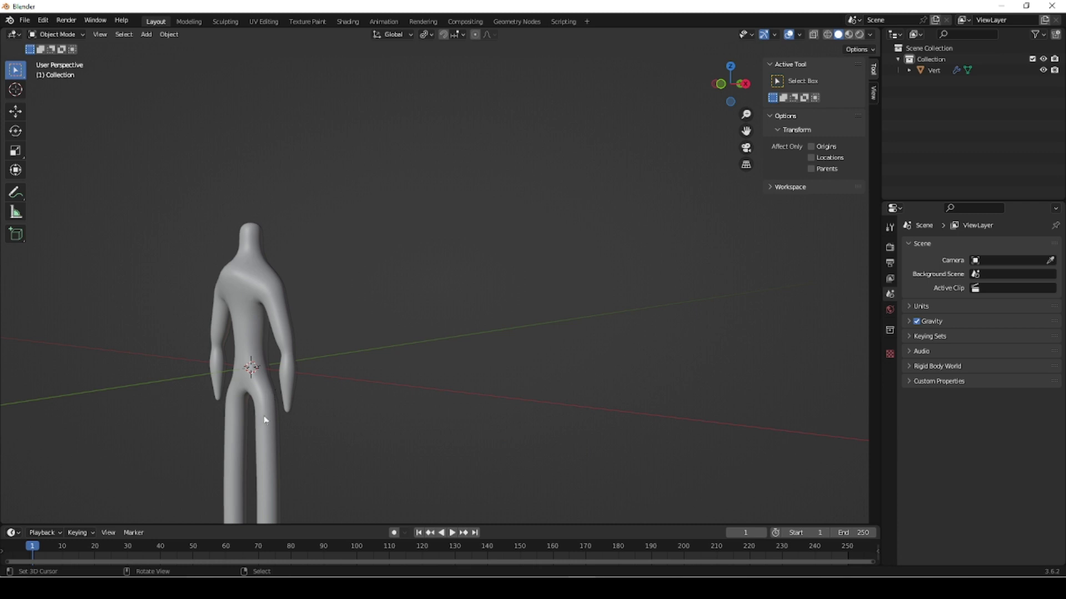
left_click(271, 436)
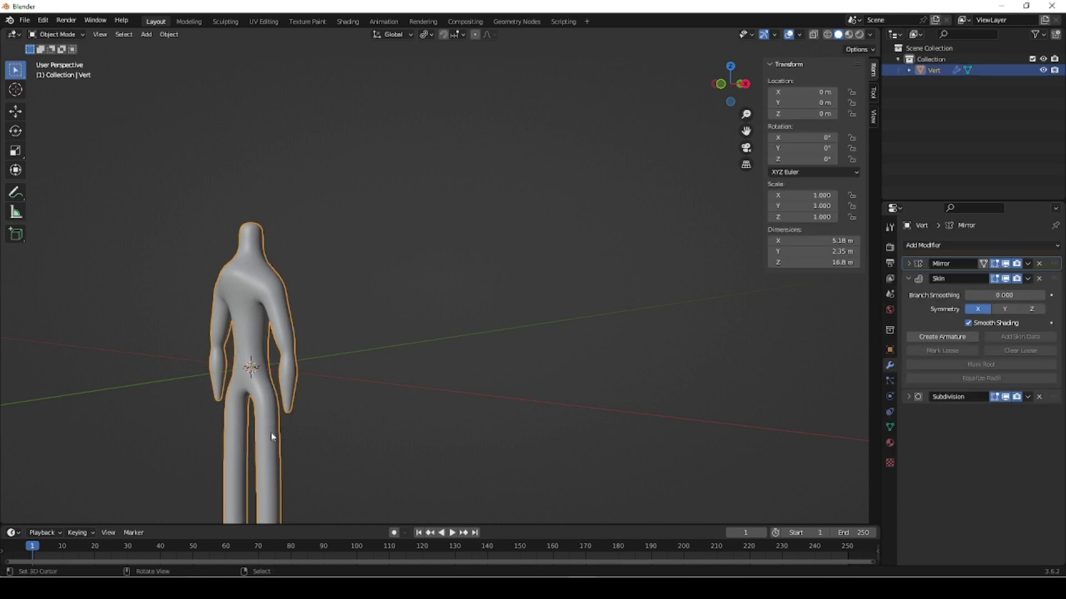
key("KP_Decimal")
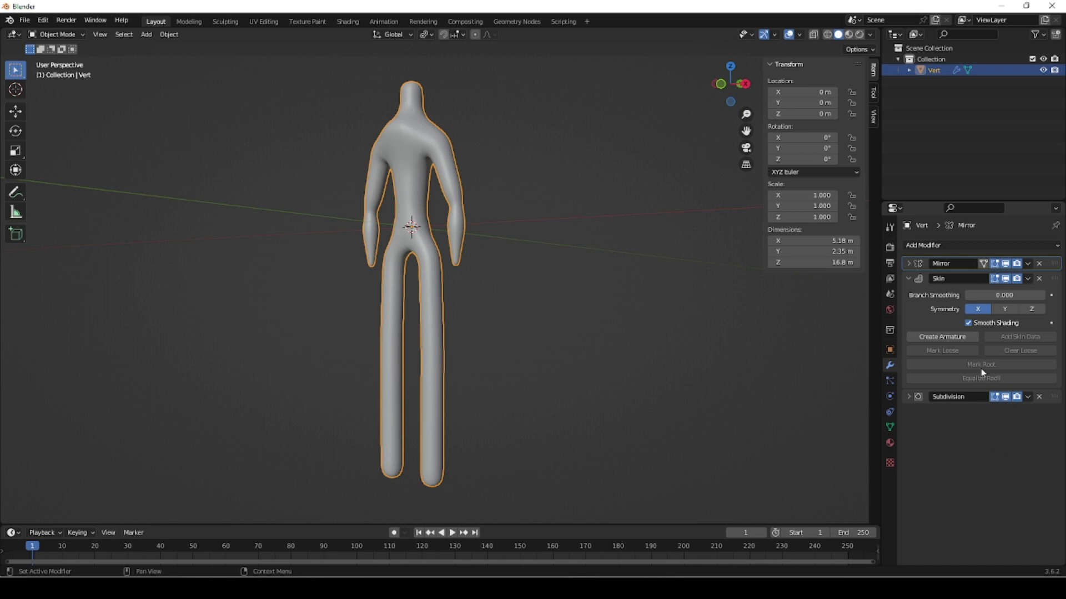
- Create an armature from the humanoid's Skin modifier and inspect its bones at the hips, spine and arms
left_click(1052, 246)
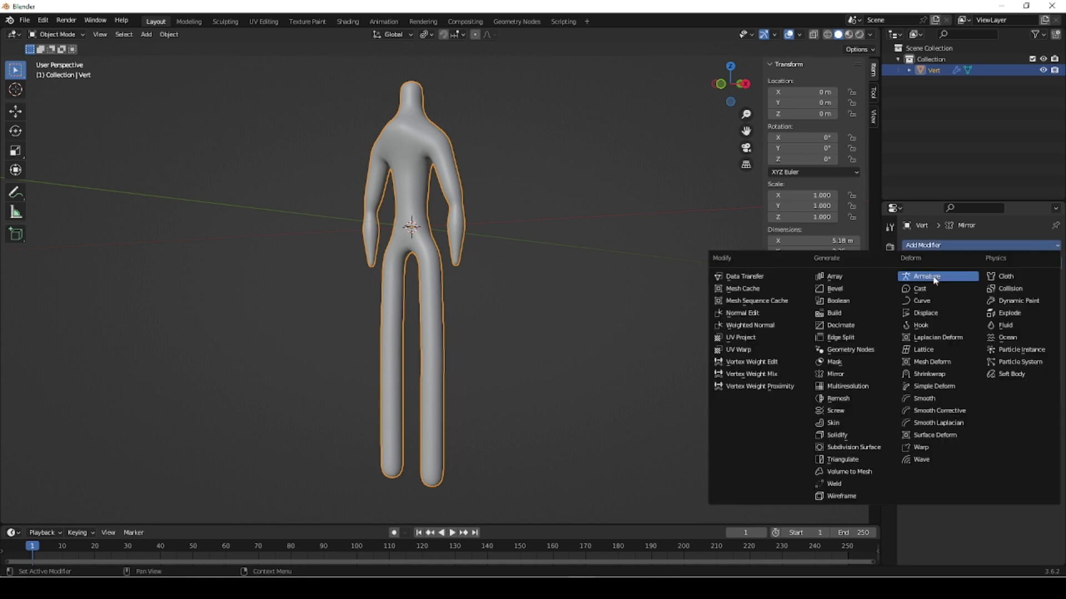
left_click(968, 541)
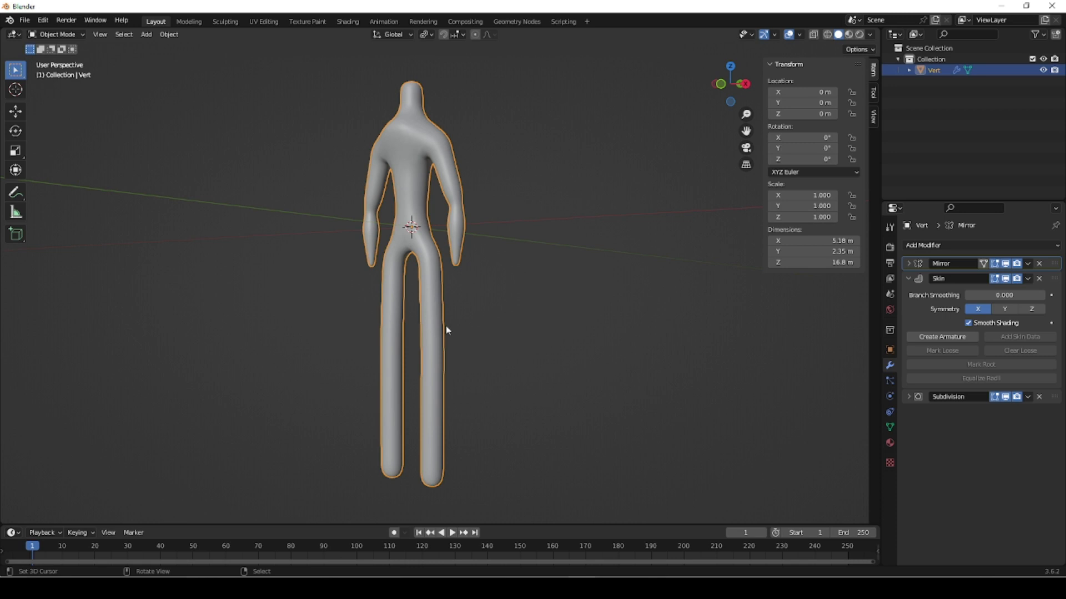
left_click(935, 339)
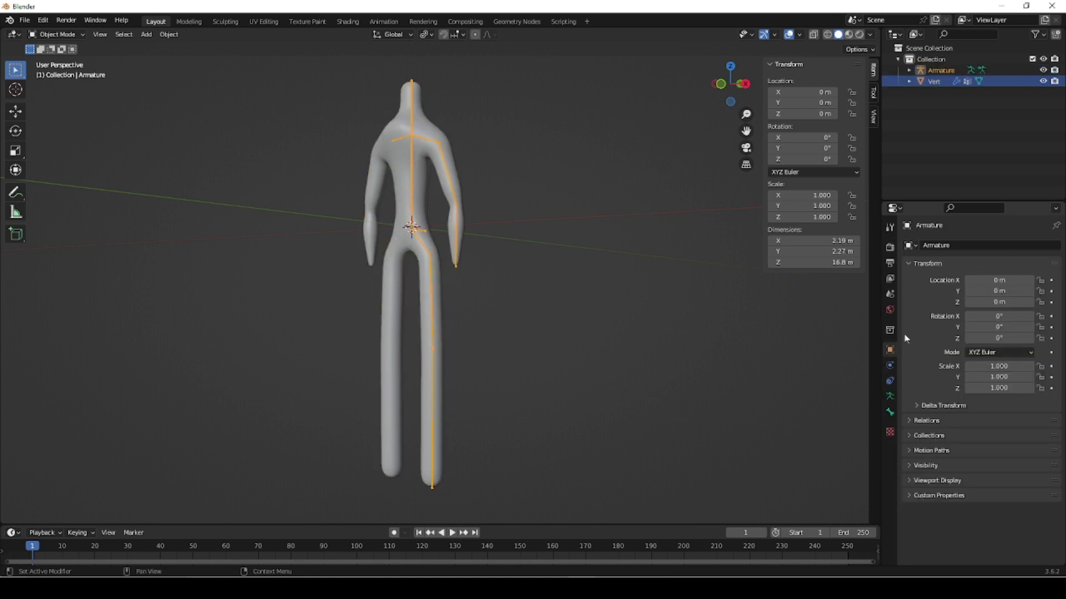
middle_click_drag(494, 308, 456, 333)
scroll(433, 222, "up", 5)
middle_click_drag(523, 298, 434, 160)
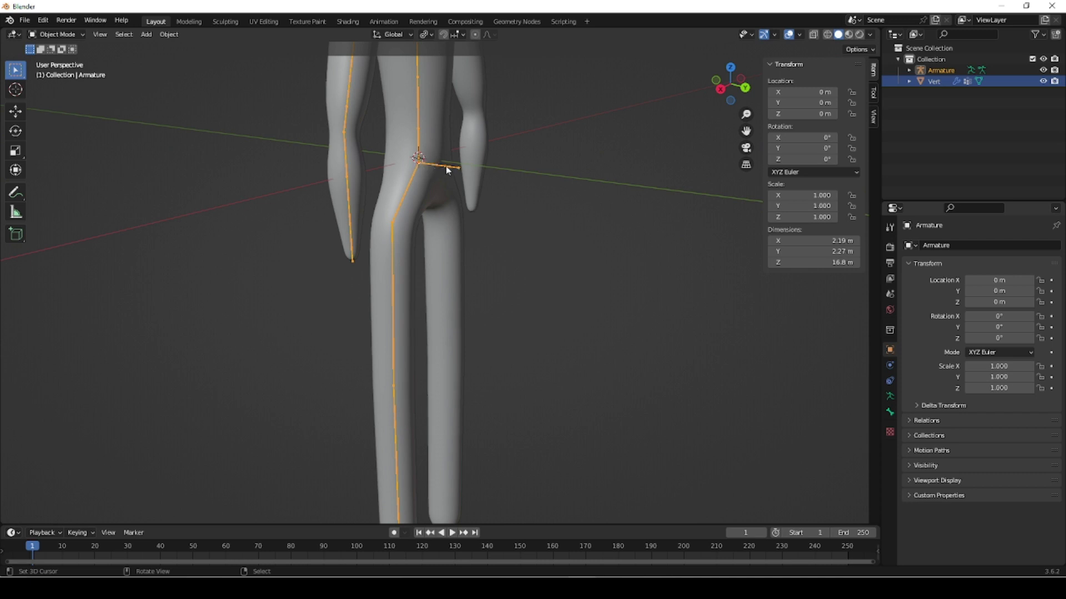
scroll(534, 266, "down", 2)
middle_click_drag(514, 343, 627, 346)
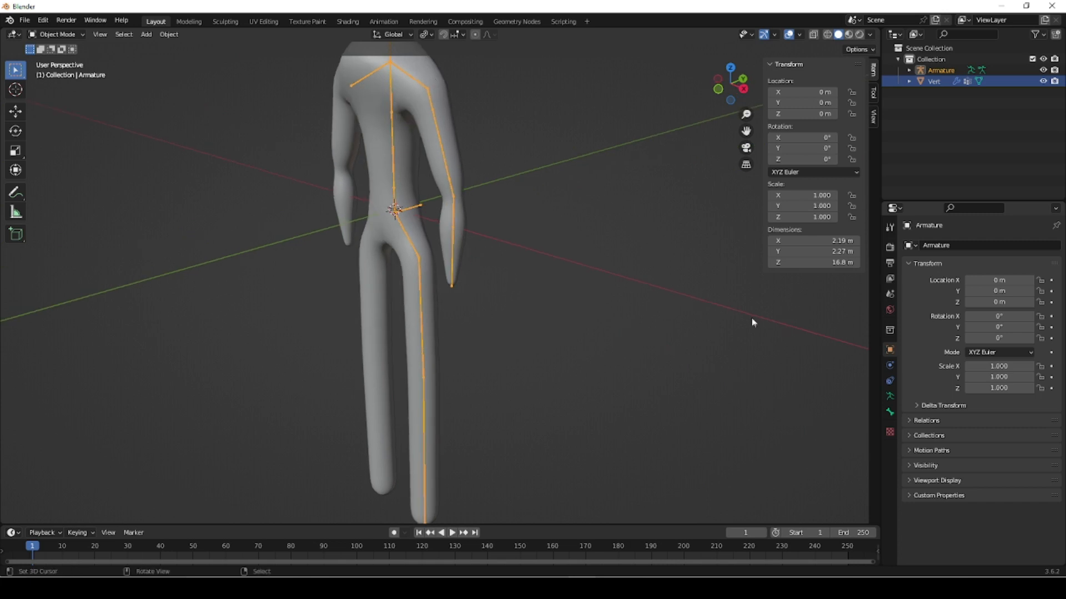
middle_click_drag(664, 348, 628, 348)
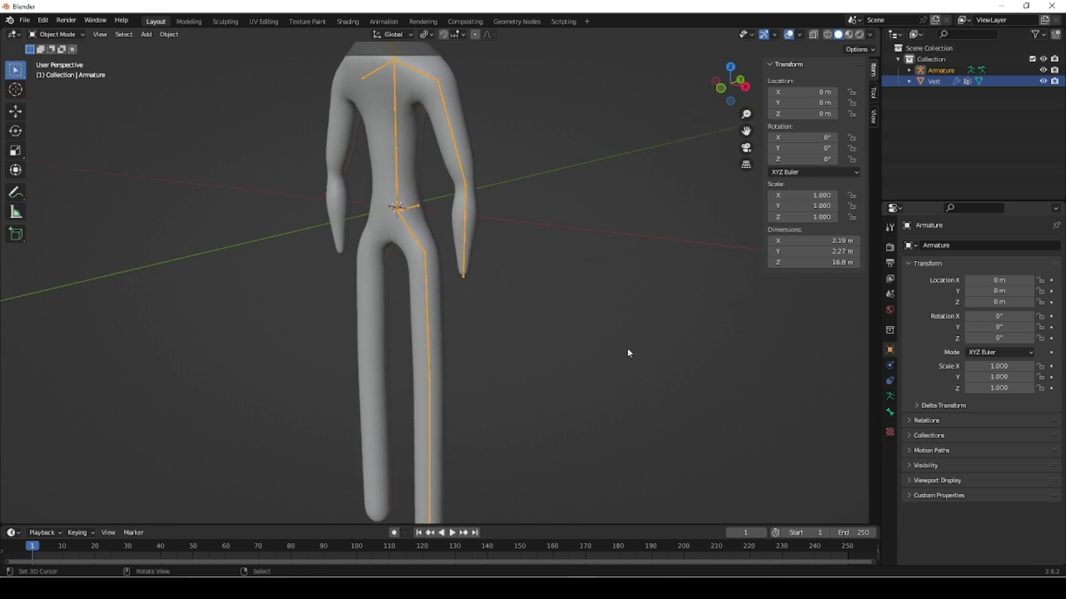
scroll(628, 349, "down", 3)
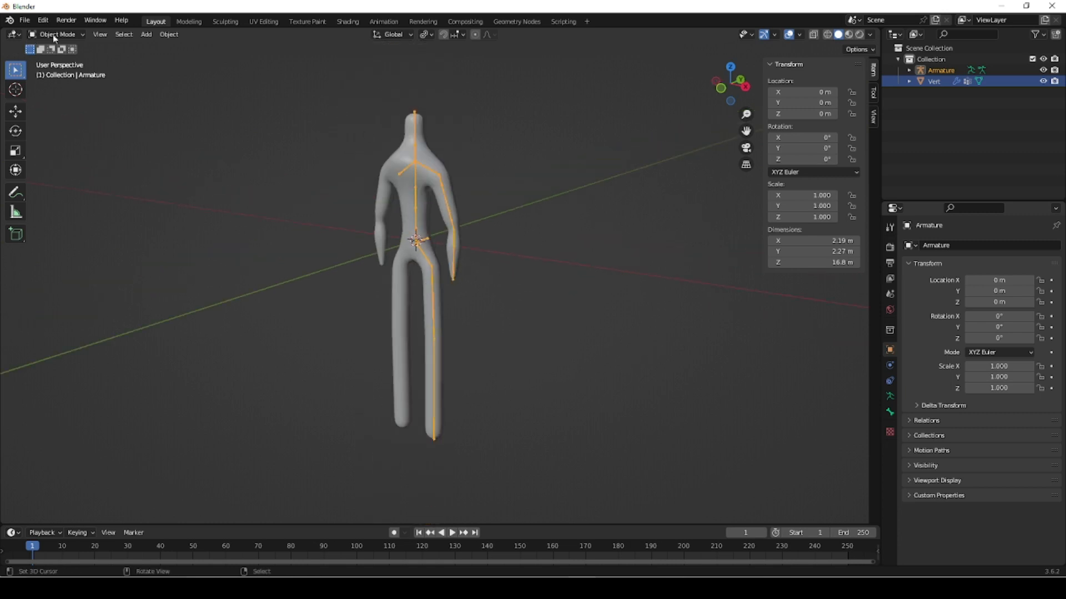
- Switch the armature to Pose Mode and select the forearm bone just below the elbow
left_click(81, 35)
left_click(62, 72)
scroll(480, 260, "up", 2)
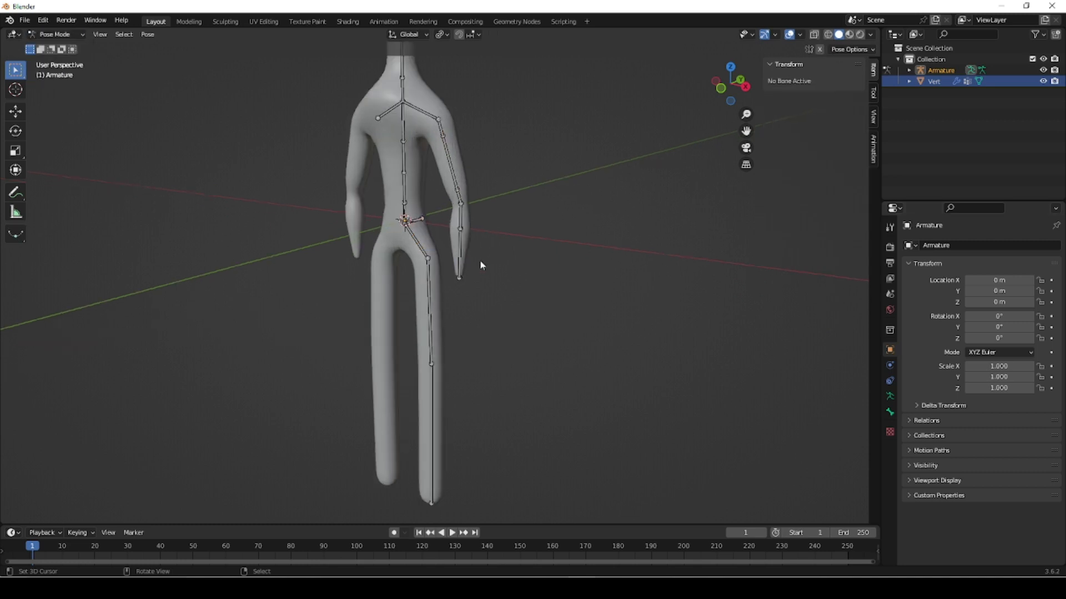
mouse_move(482, 266)
middle_mouse_down()
mouse_move(504, 272)
mouse_move(477, 269)
middle_mouse_up()
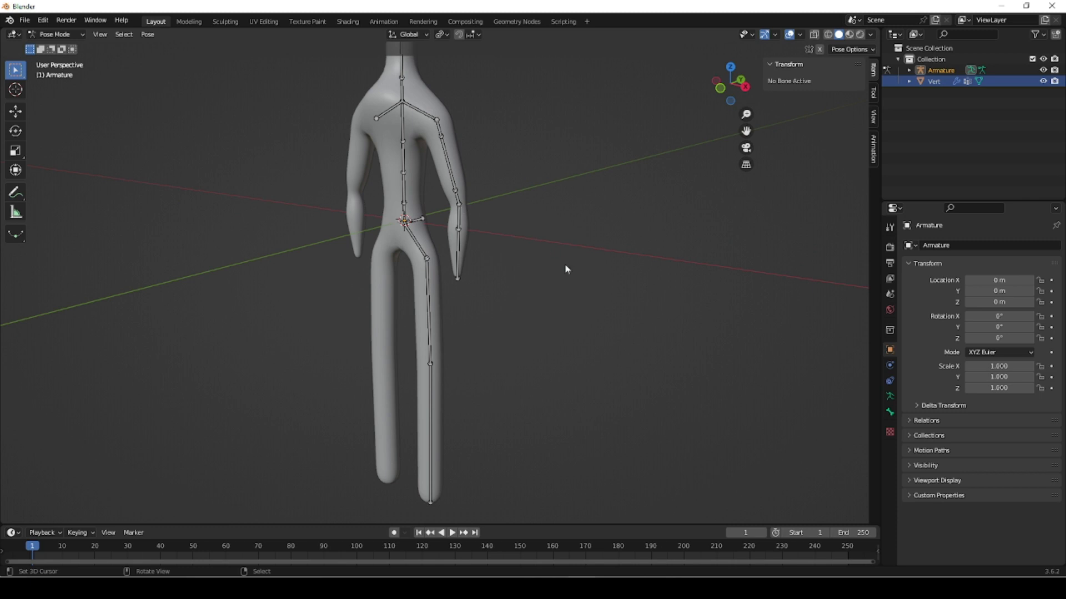
left_click(458, 205)
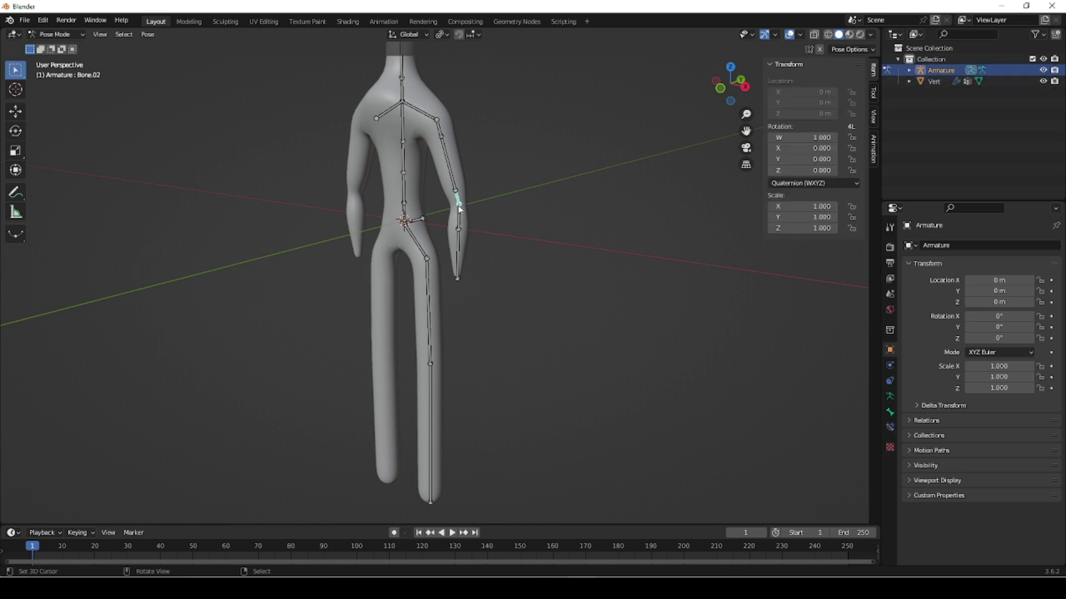
left_click(459, 216)
- Rotate the forearm bone forward at the elbow in the right side view and inspect how both mirrored arms bend
key("KP_1")
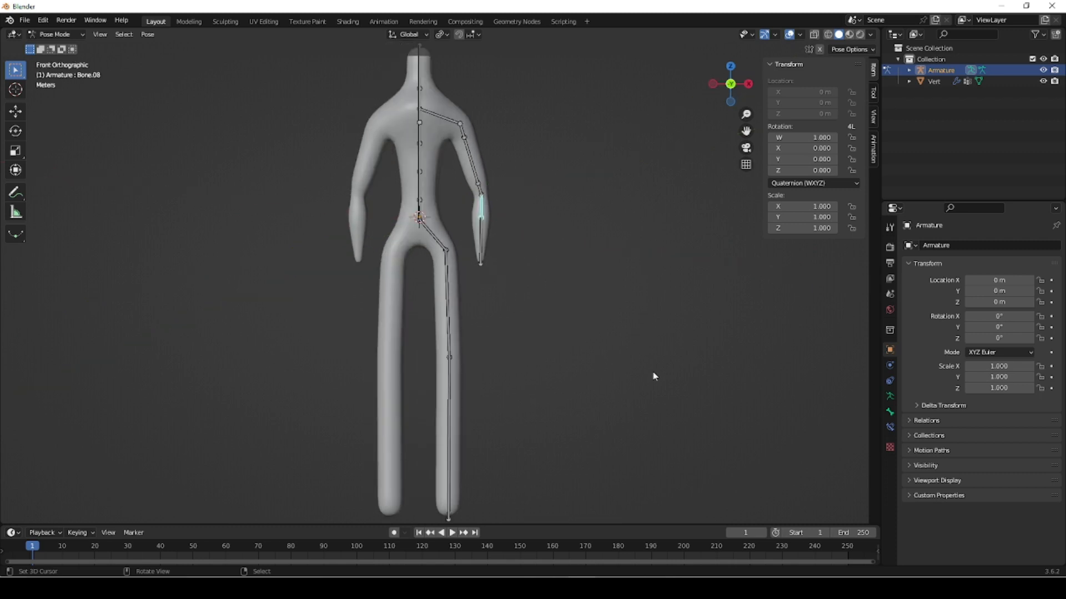
key("KP_3")
scroll(424, 219, "up", 3)
middle_click_drag(470, 240, 541, 335, "shift")
scroll(544, 285, "up", 2)
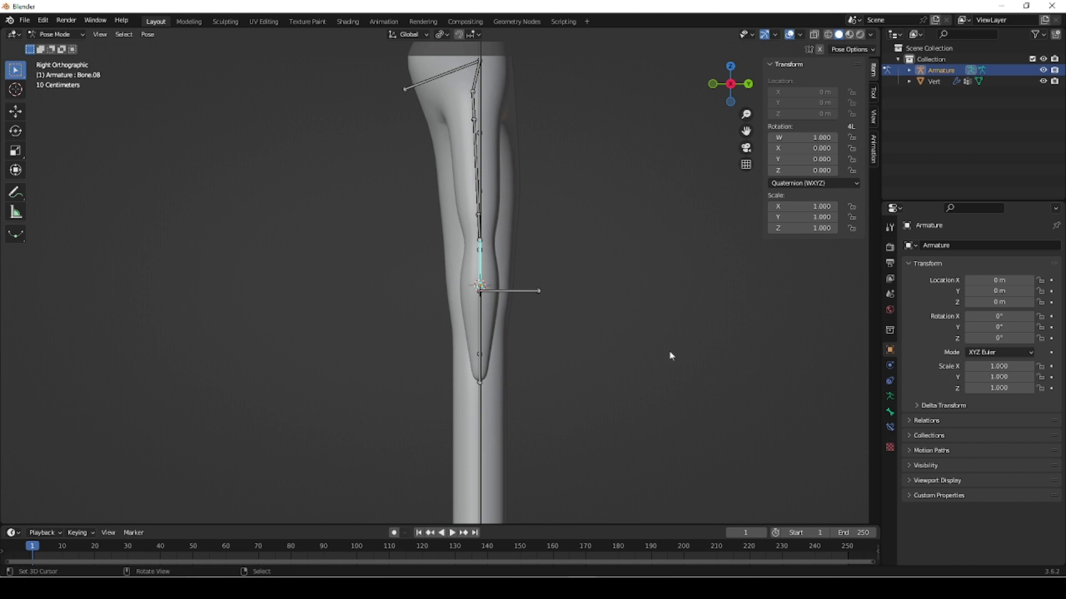
key("r")
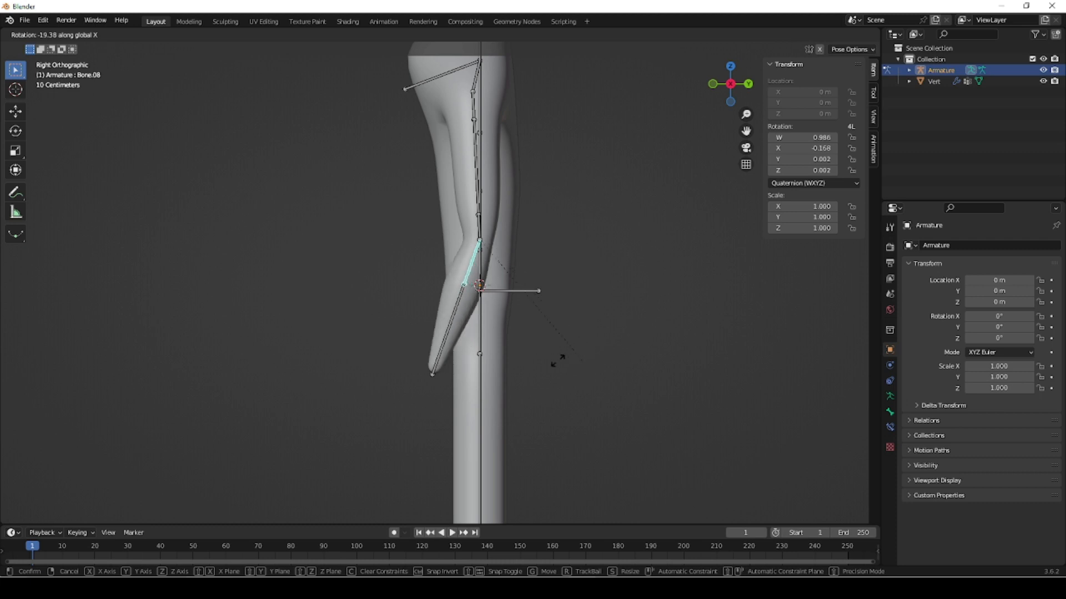
left_click(502, 358)
middle_click_drag(402, 370, 364, 281)
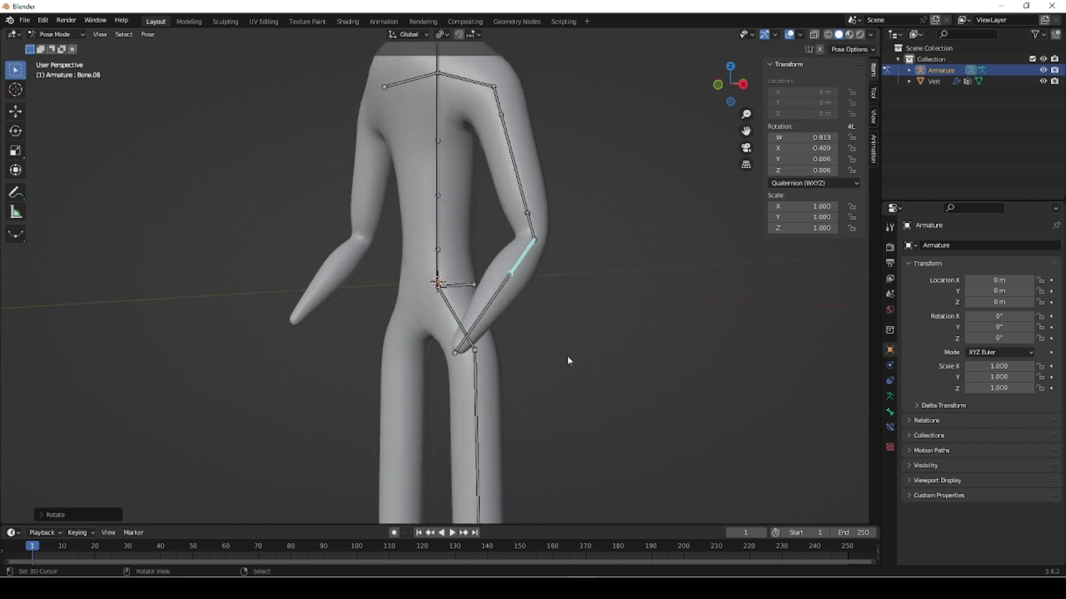
scroll(566, 358, "down", 3)
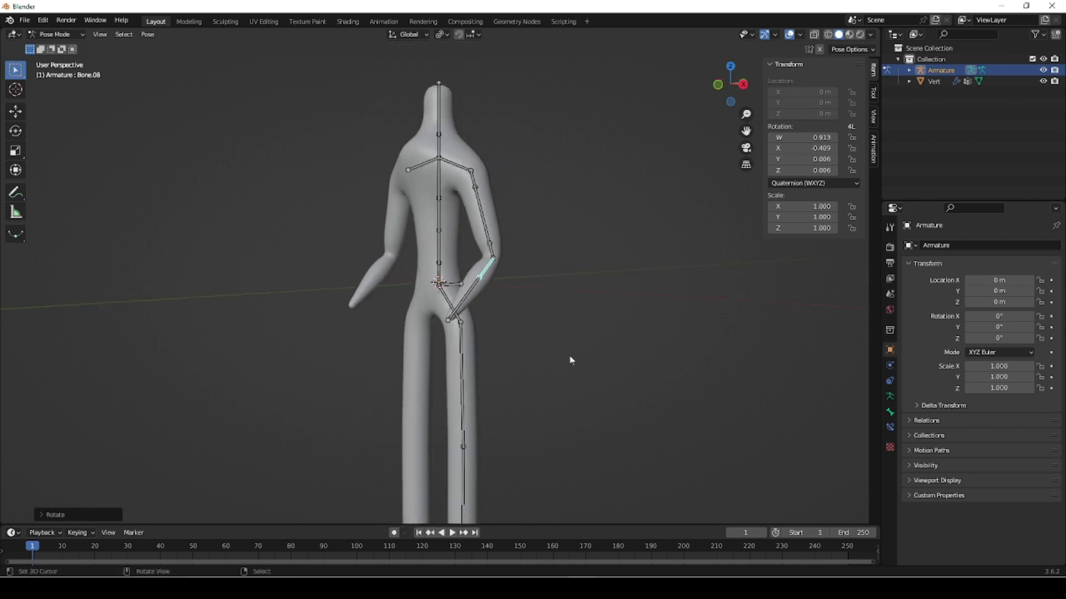
- Clear the forearm bone's rotation and insert a Rotation keyframe for its straight pose at frame 1
key("alt+r")
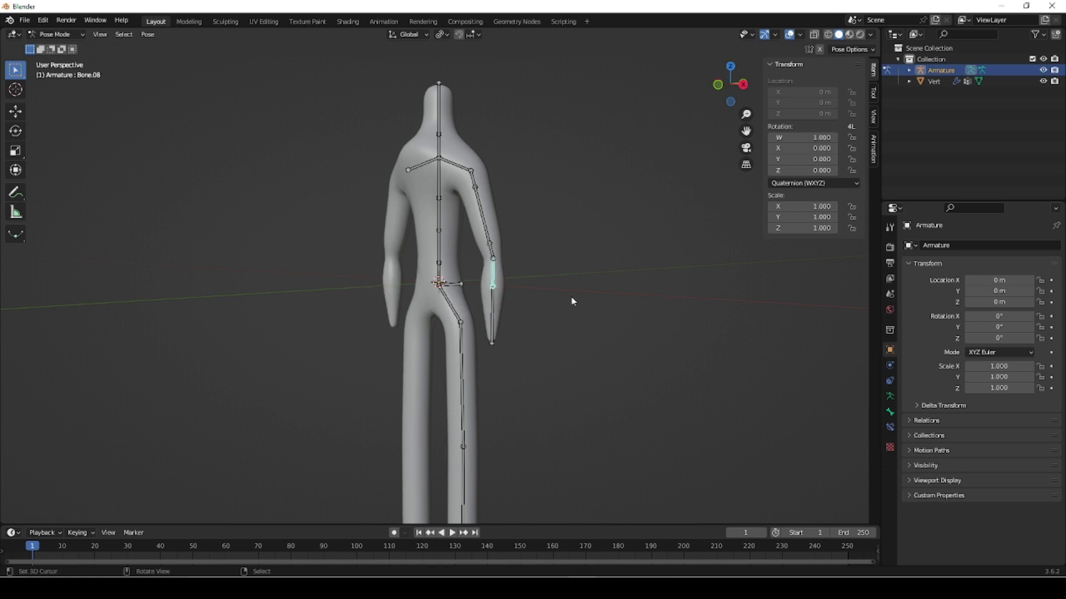
key("i")
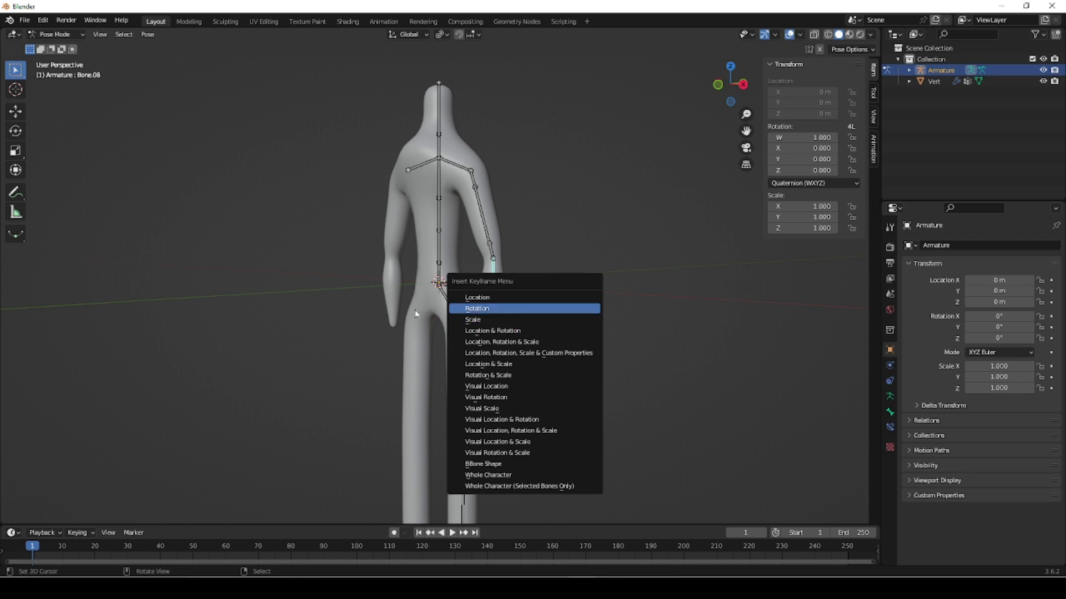
left_click(481, 308)
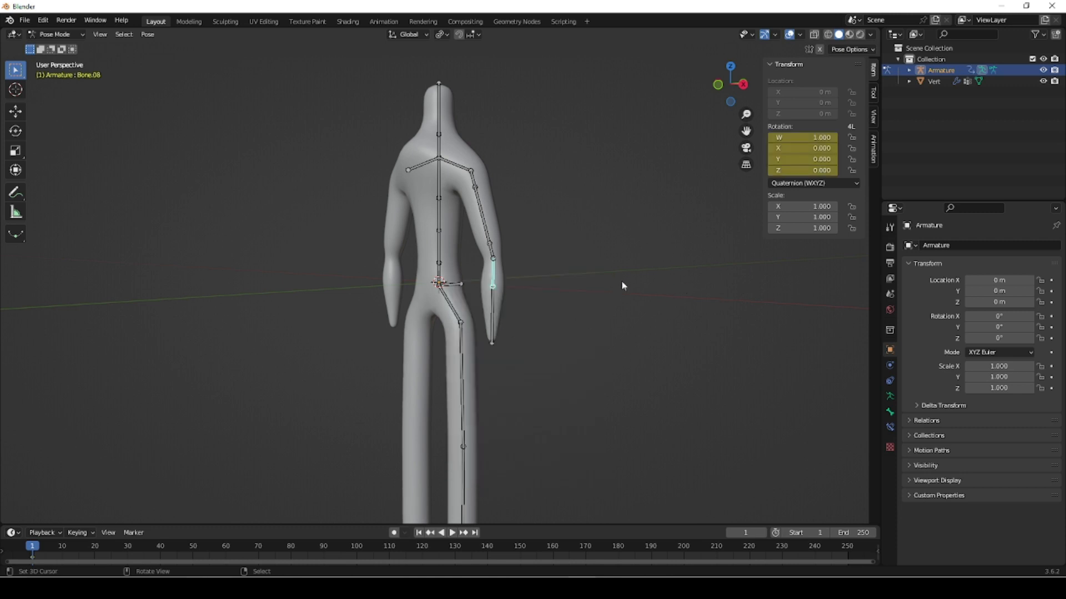
- At frame 50, rotate the forearm bone about global X until the hand points up, and insert a Rotation keyframe
left_click(746, 533)
type("50")
key("Return")
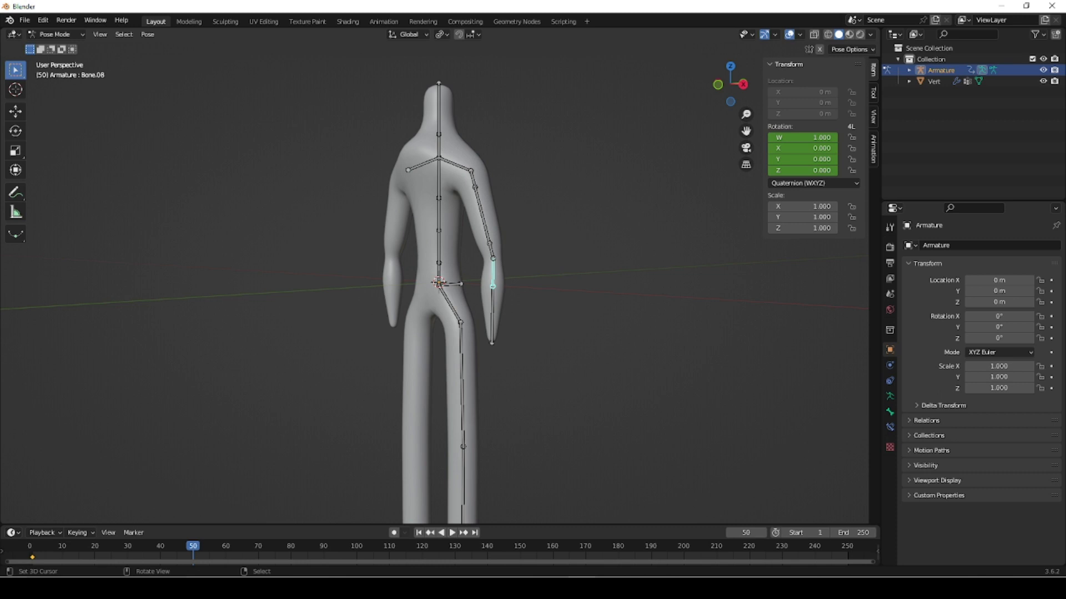
key("r")
key("x")
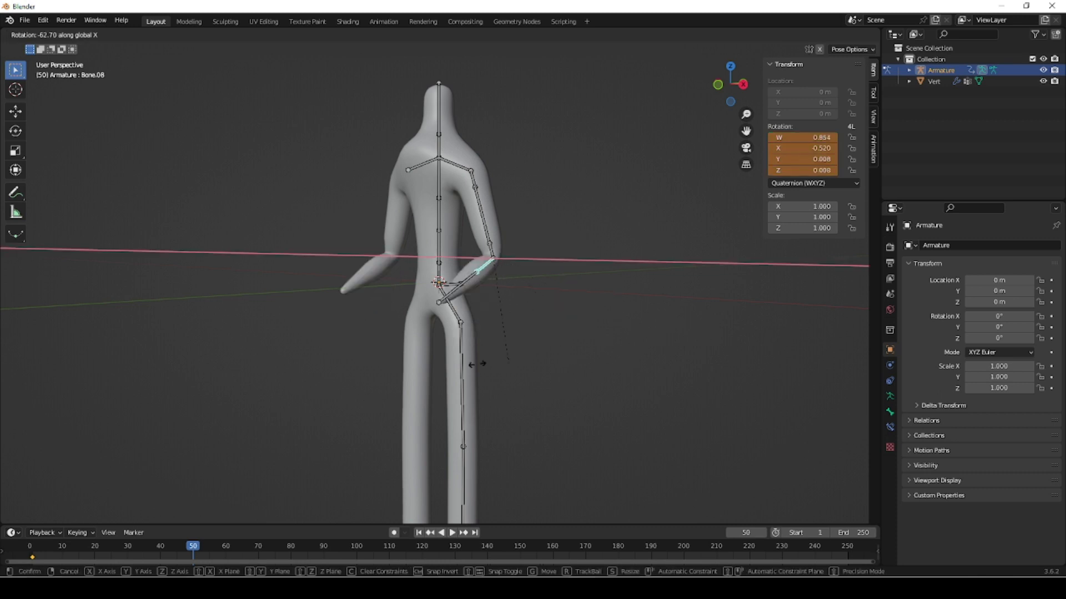
left_click(432, 324)
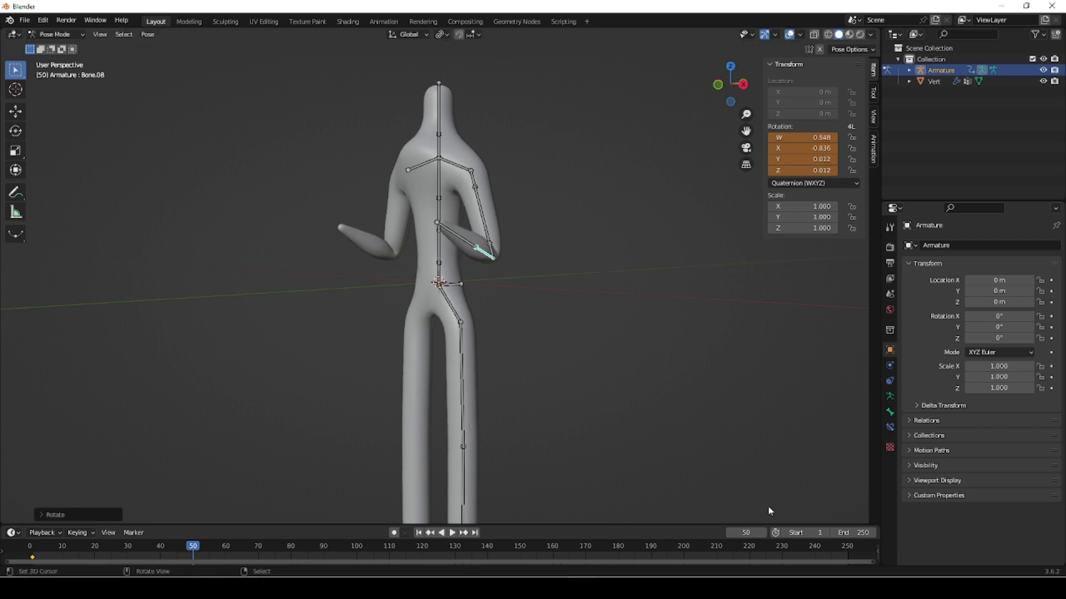
key("i")
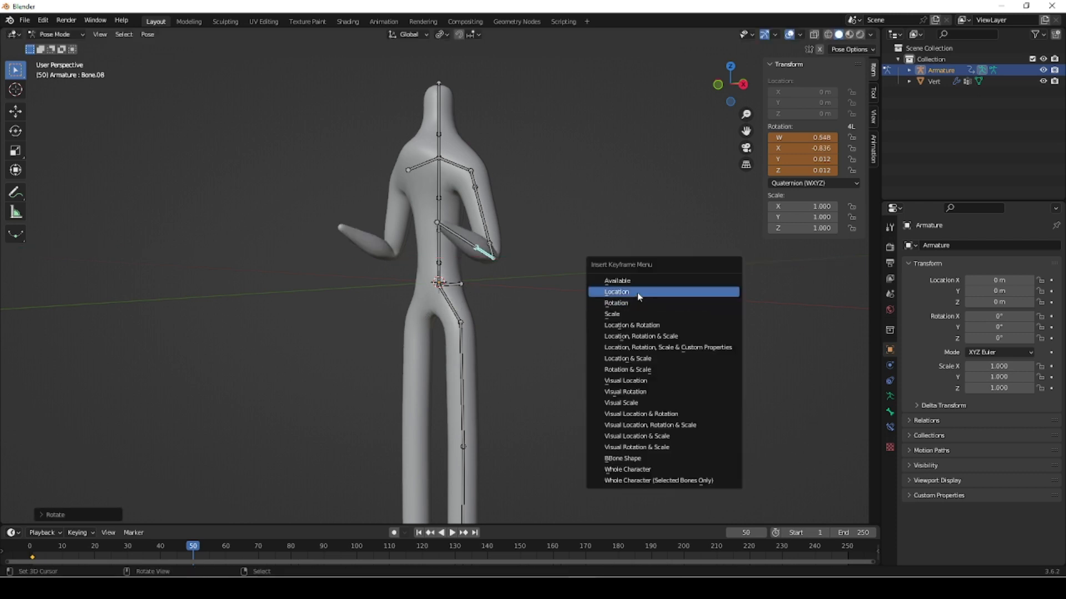
left_click(651, 303)
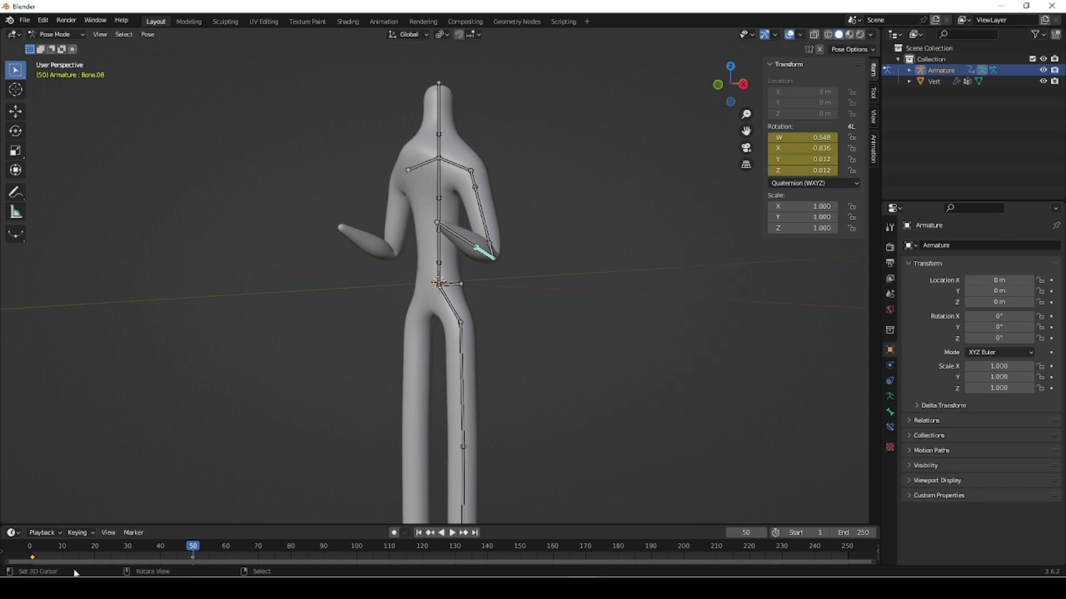
- Duplicate the frame 1 keyframe of the straight arm and snap the copy to the current frame, 100
left_click(743, 532)
type("100")
key("Return")
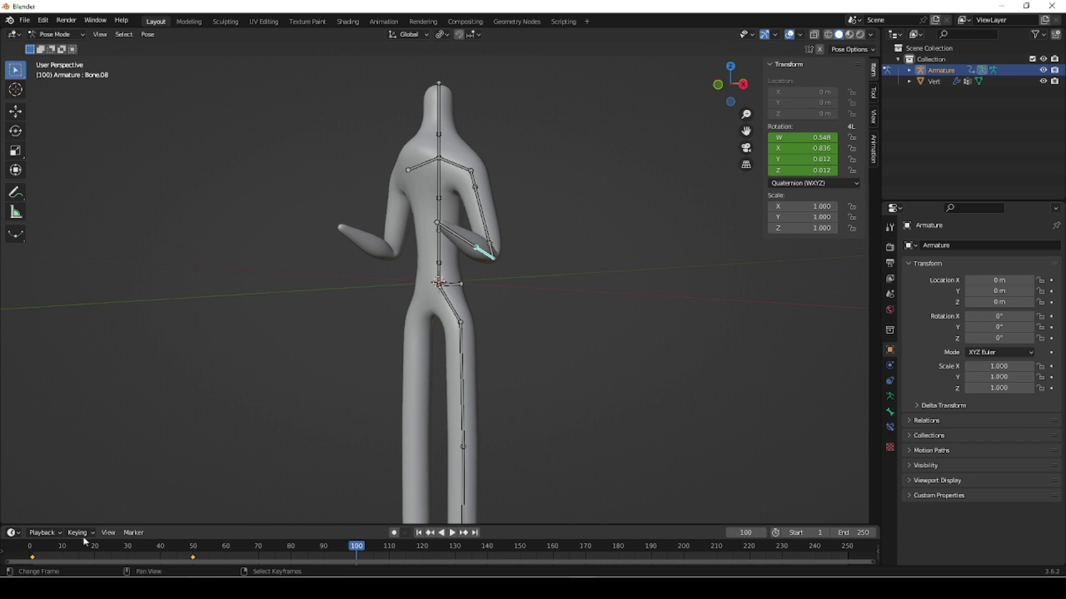
left_click(77, 554)
key("g")
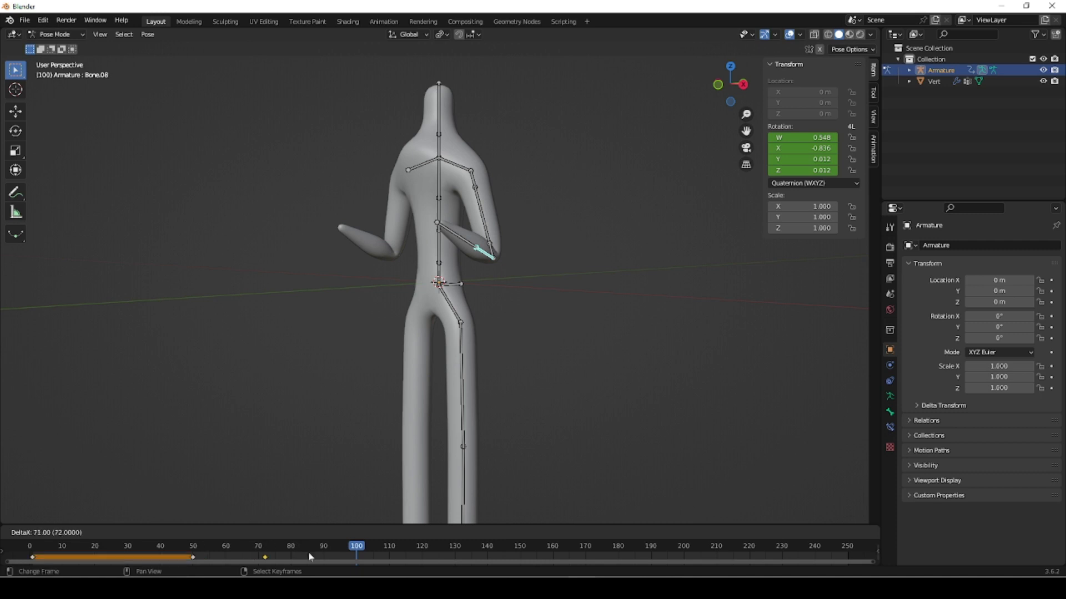
left_click(308, 551)
key("shift+s")
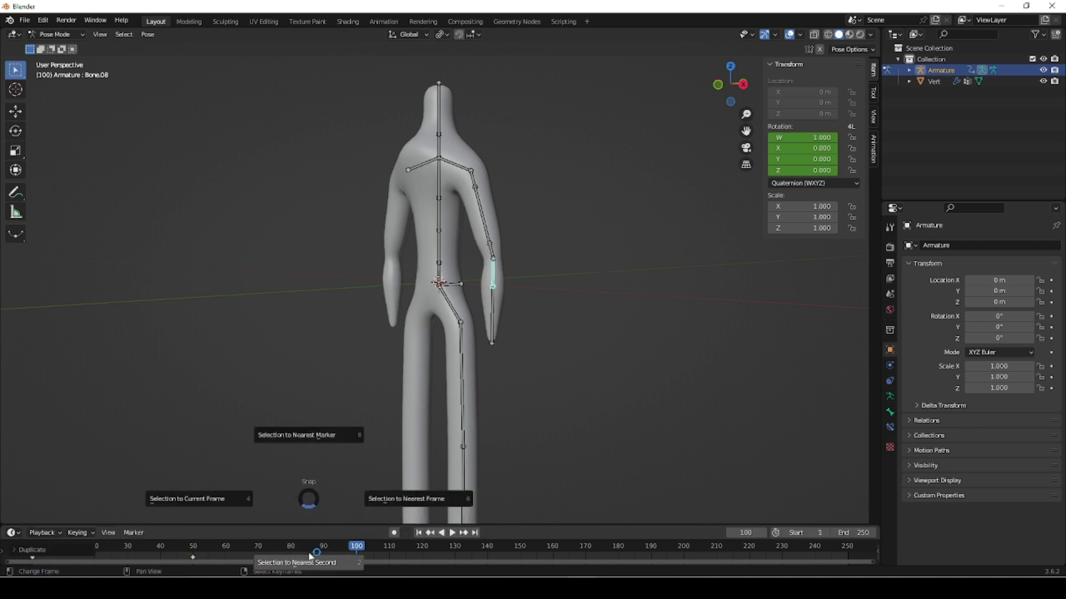
left_click(206, 502)
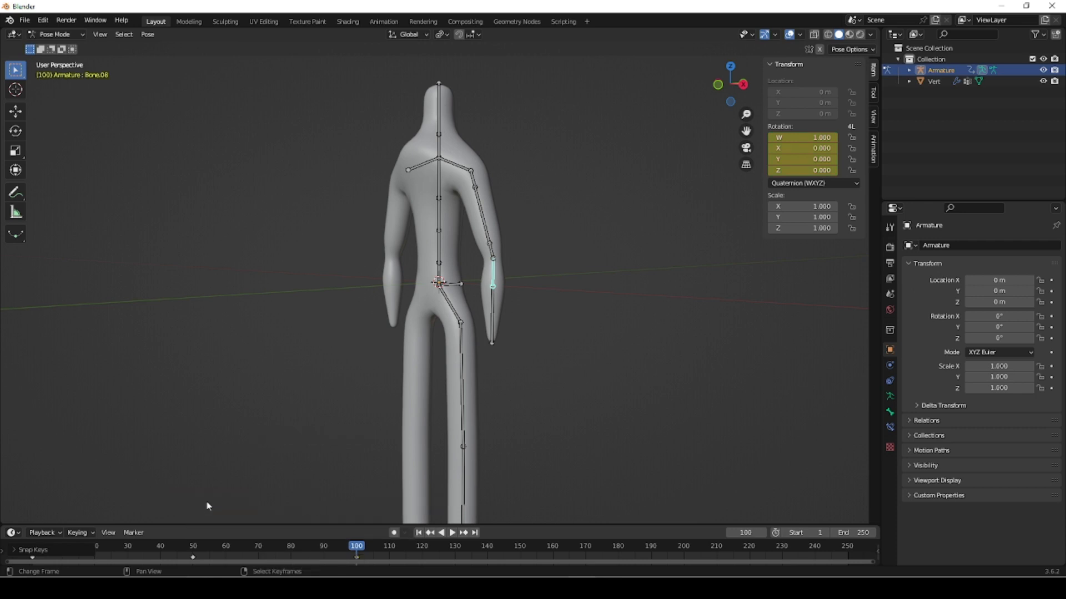
- Set the animation's end frame to 100
double_click(854, 533)
type("100")
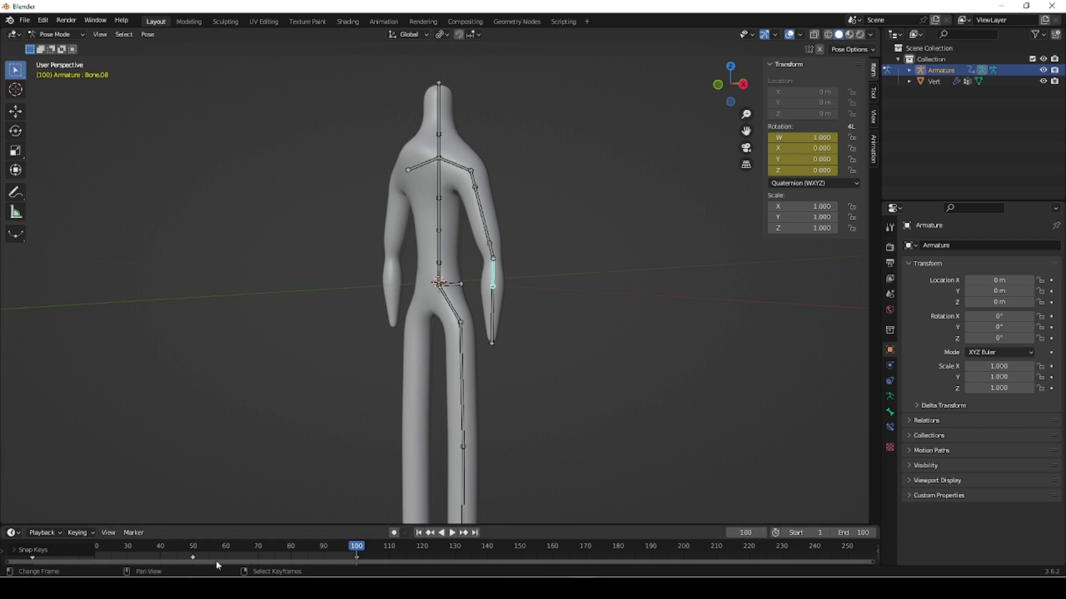
scroll(521, 548, "down", 3)
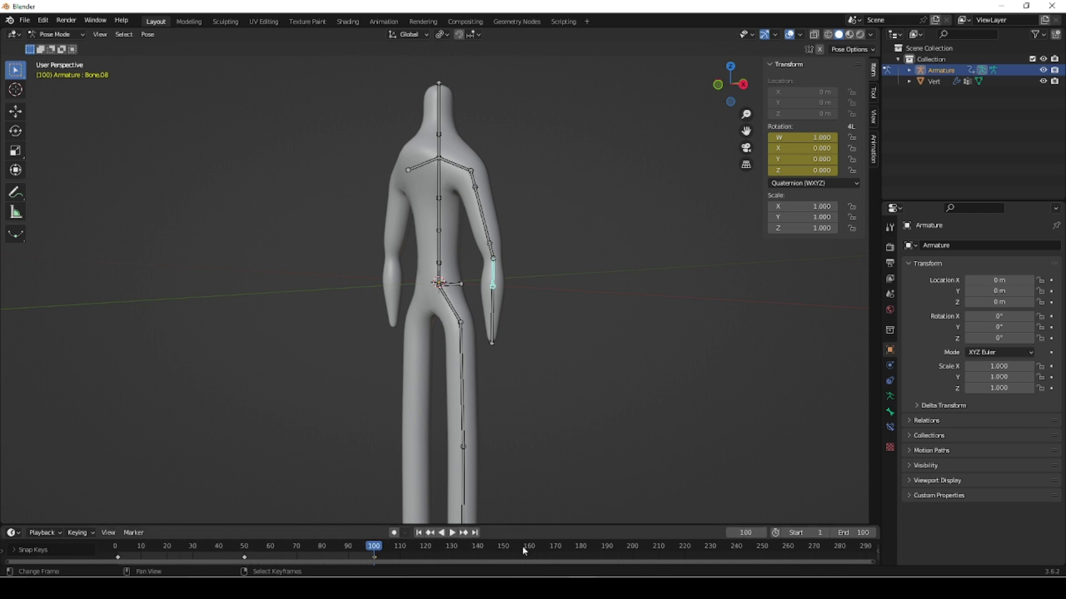
- Scale the forearm keyframes by about 0.4 from frame 1 so the bent and final straight poses sit at frames 20 and 40
left_click(258, 558)
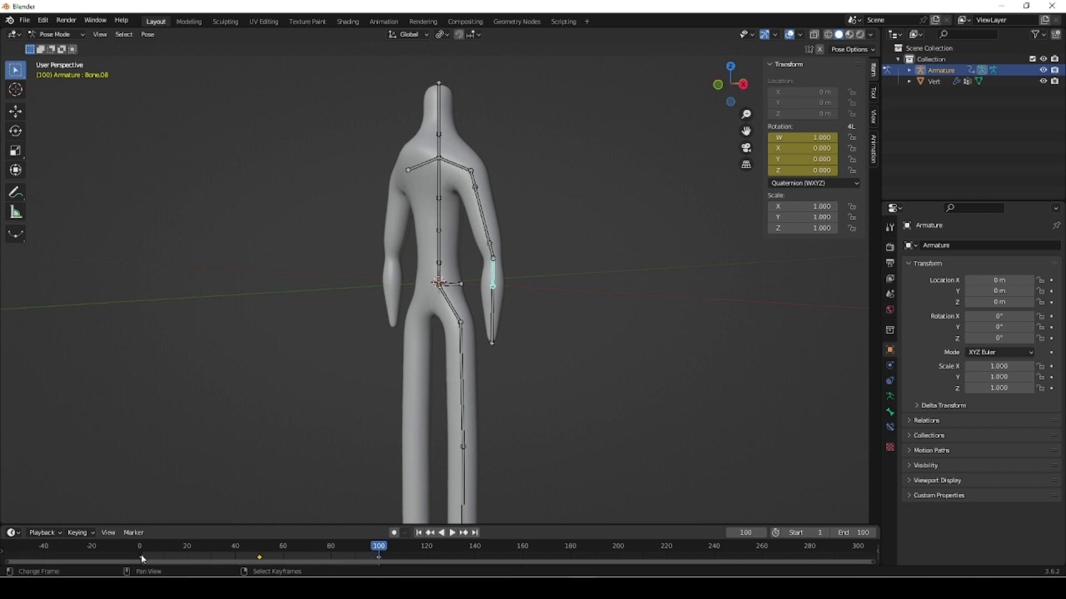
left_click(745, 533)
type("1")
key("Return")
key("s")
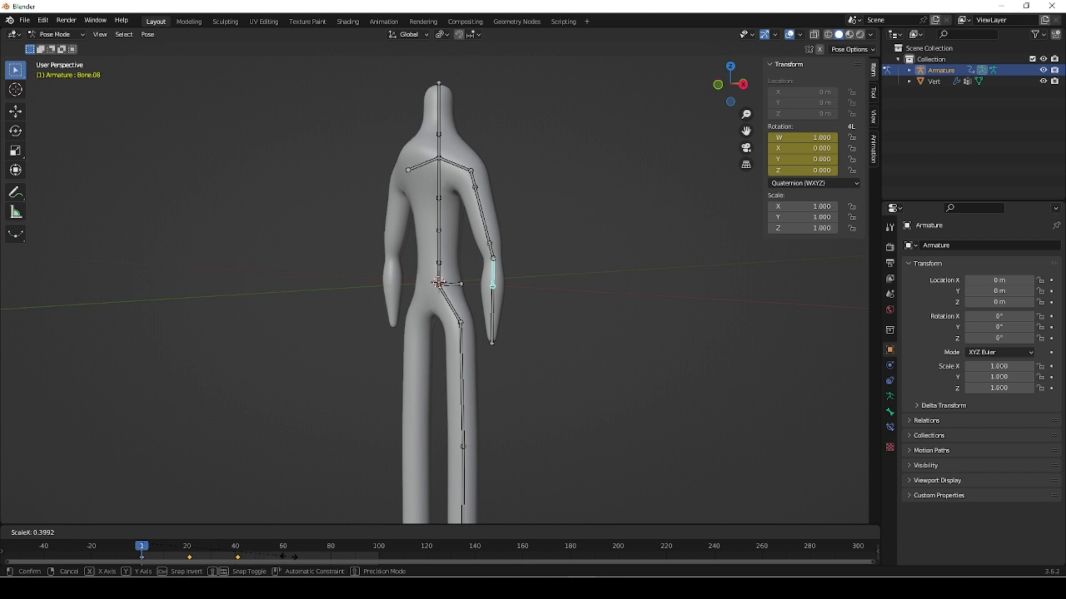
left_click(288, 561)
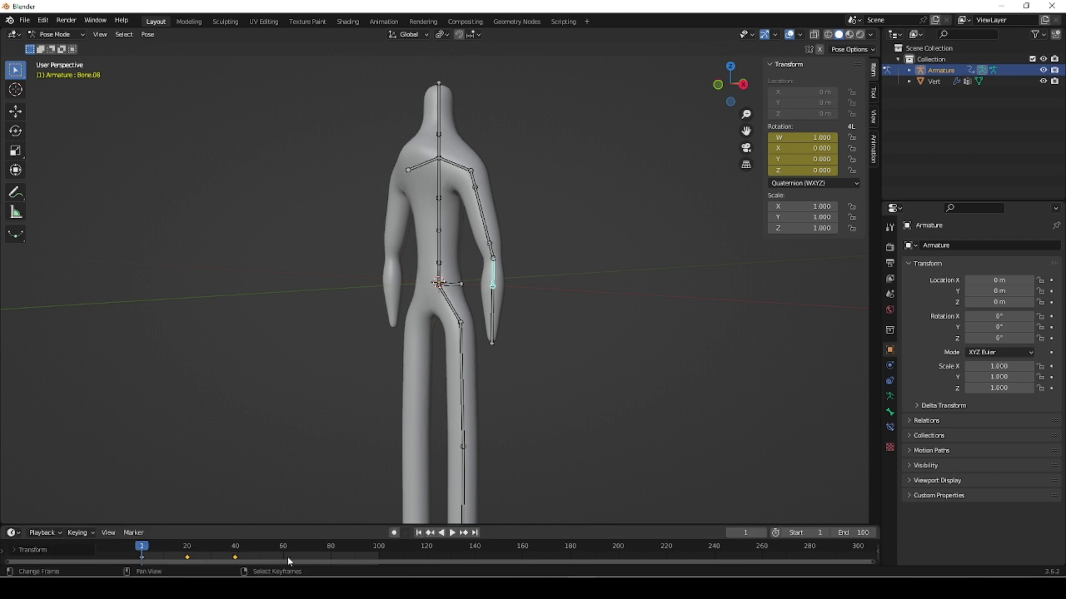
- Set the animation's end frame to 40 and play the forearm animation
double_click(854, 533)
type("40")
key("Return")
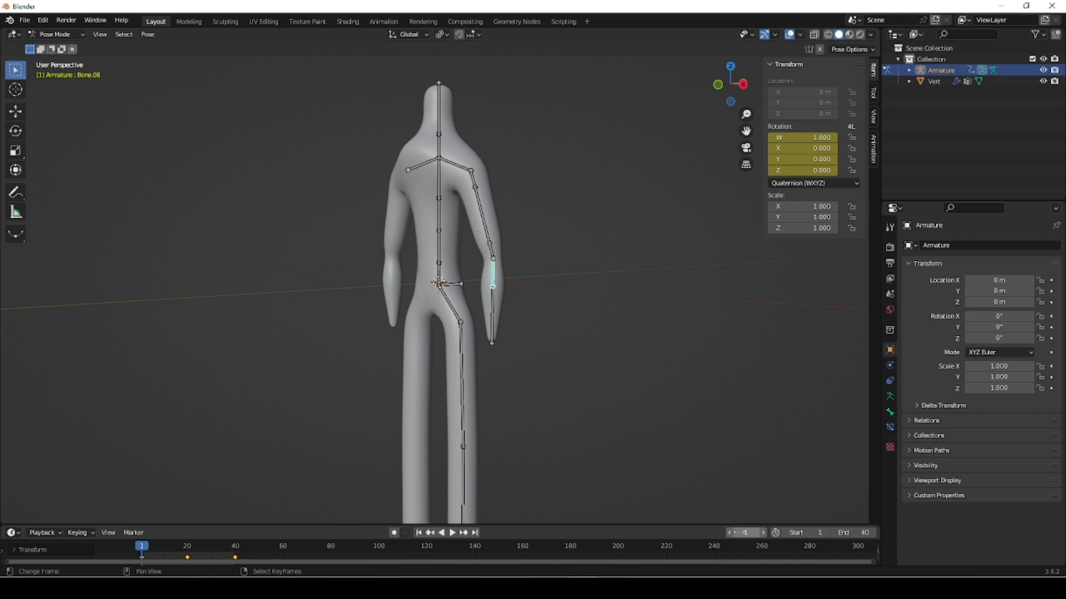
left_click(453, 533)
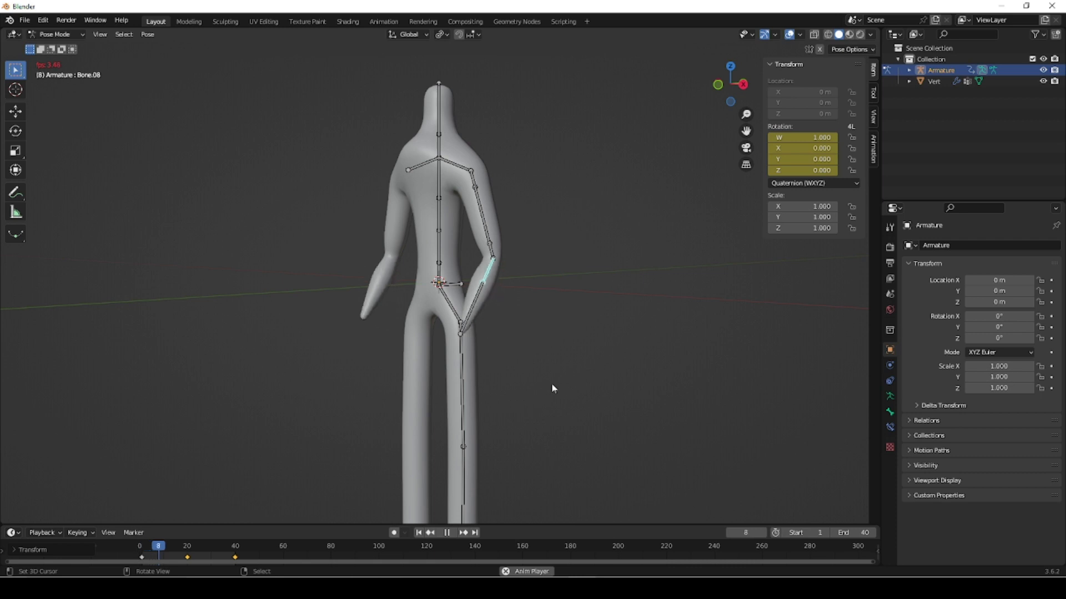
- Stop the playback and switch the armature to Object Mode
left_click(79, 35)
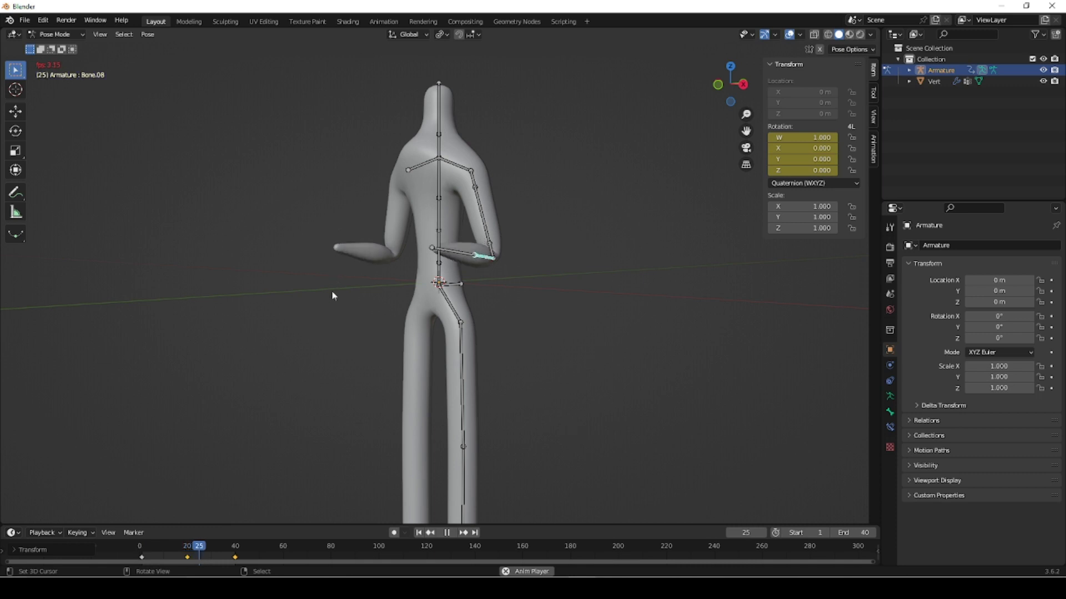
key("Tab")
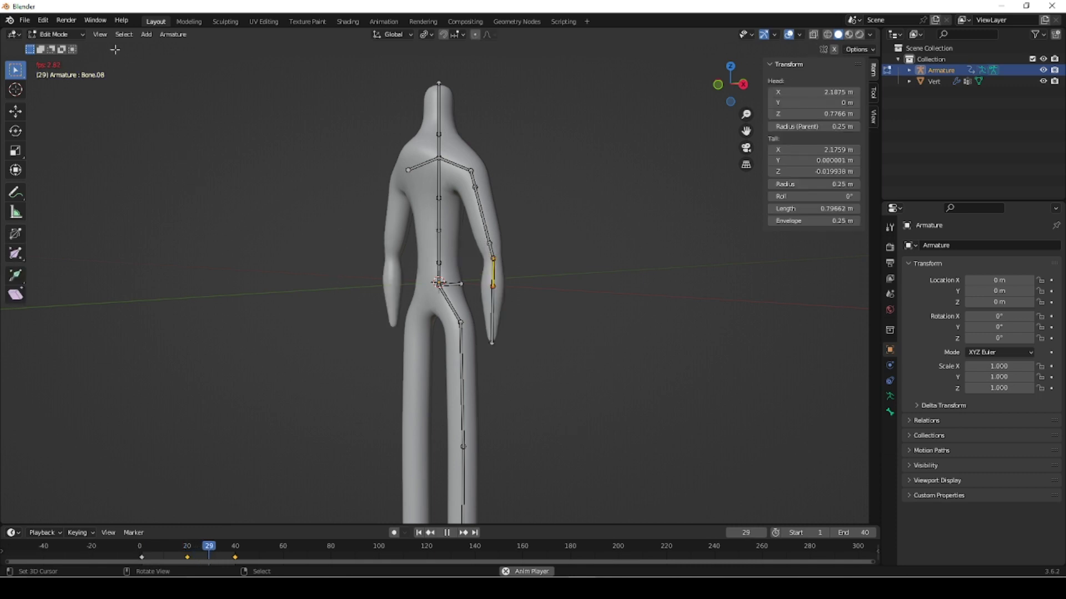
left_click(446, 532)
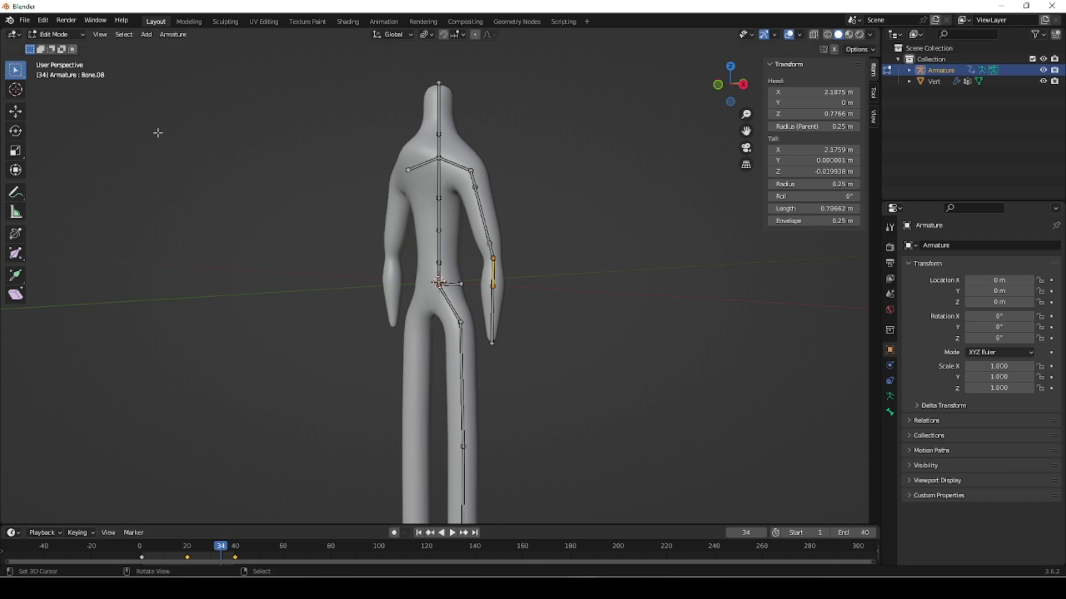
left_click(55, 35)
left_click(65, 49)
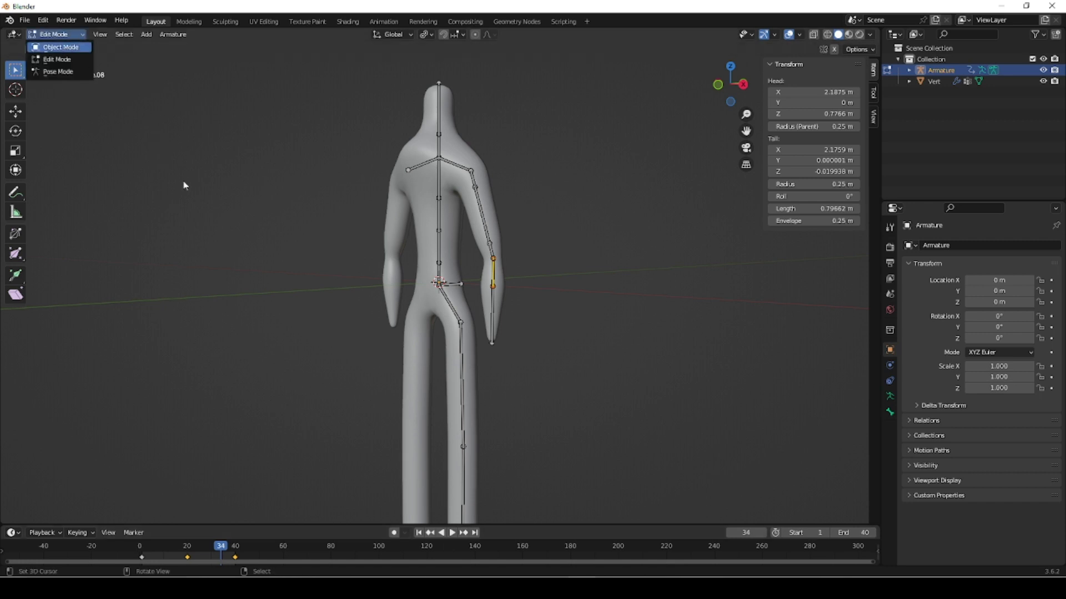
key("Tab")
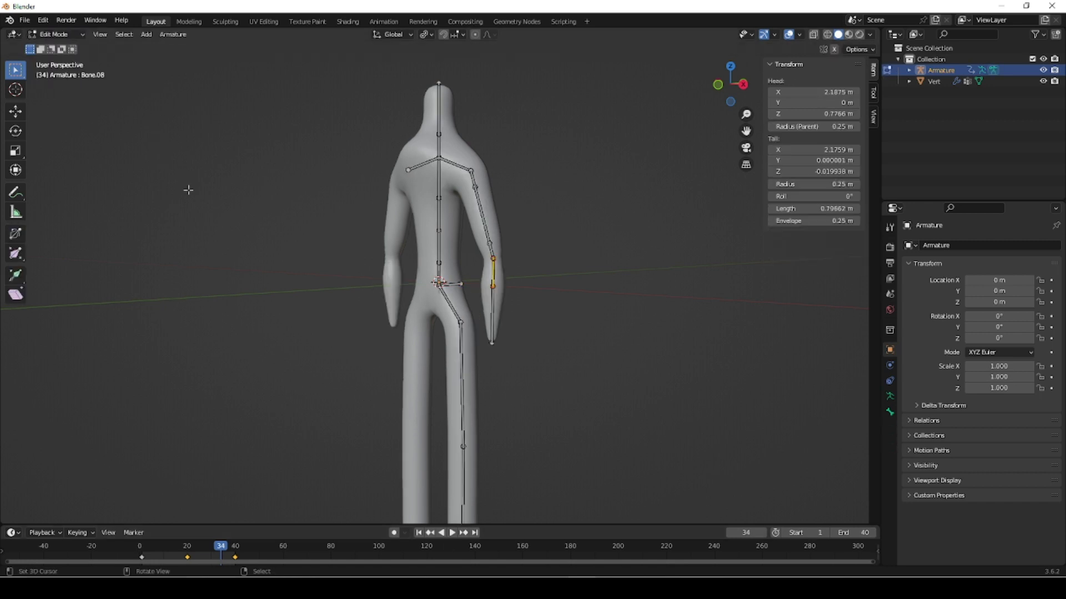
key("Tab")
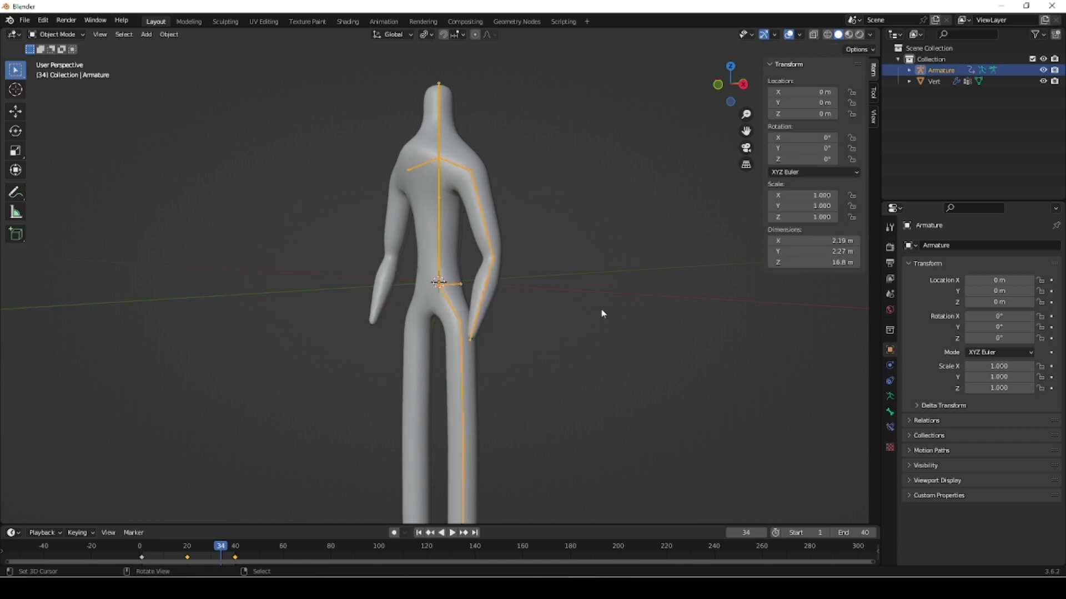
- Hide the armature and play the animation from the first frame to check how the arms bend without the bones
left_click(554, 314)
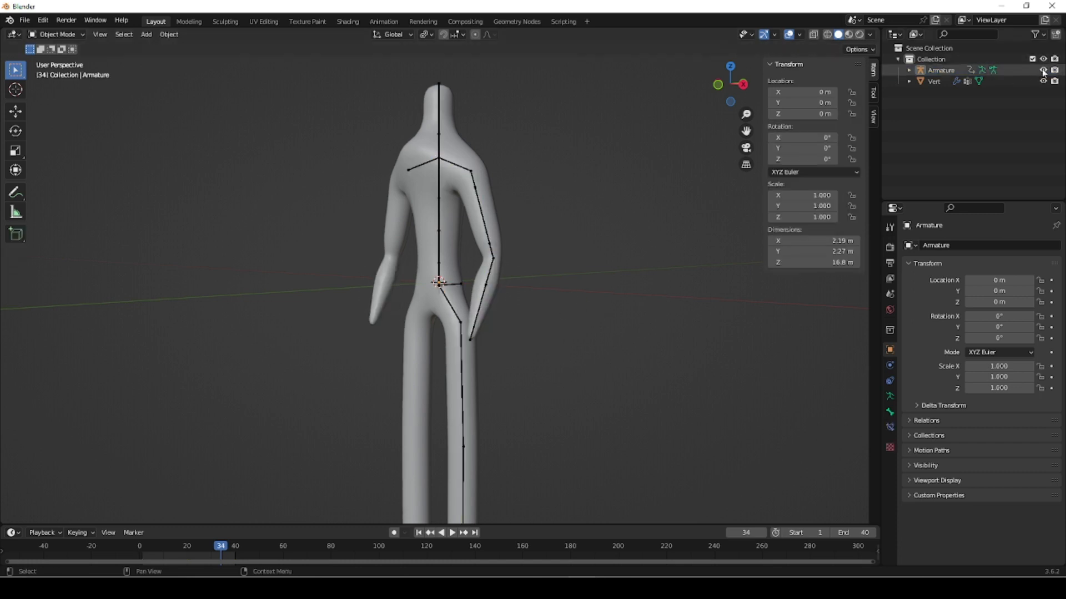
key("h")
left_click(420, 533)
left_click(452, 533)
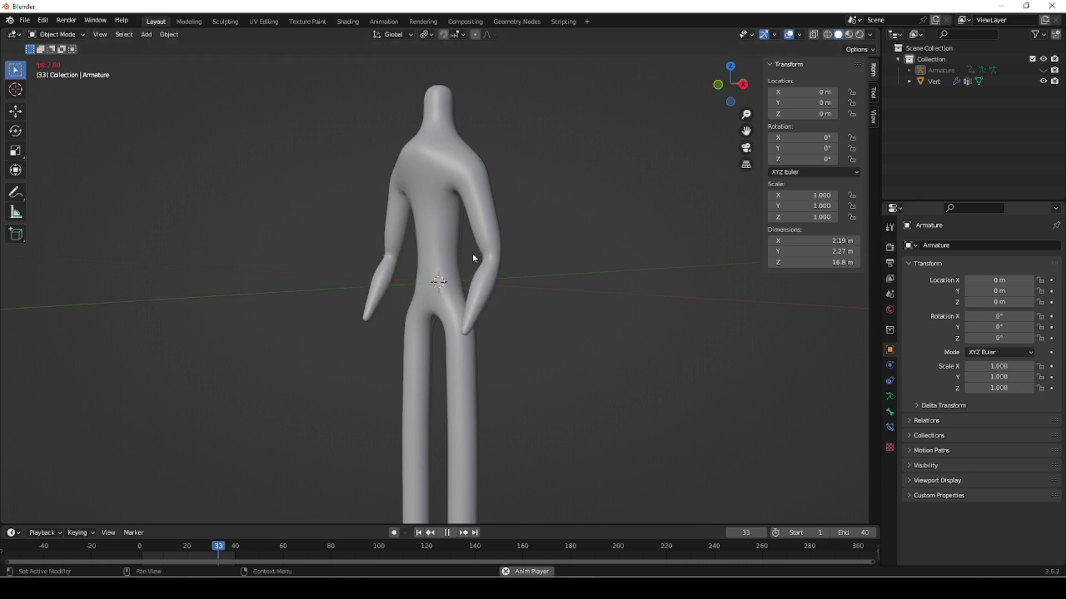
key("space")
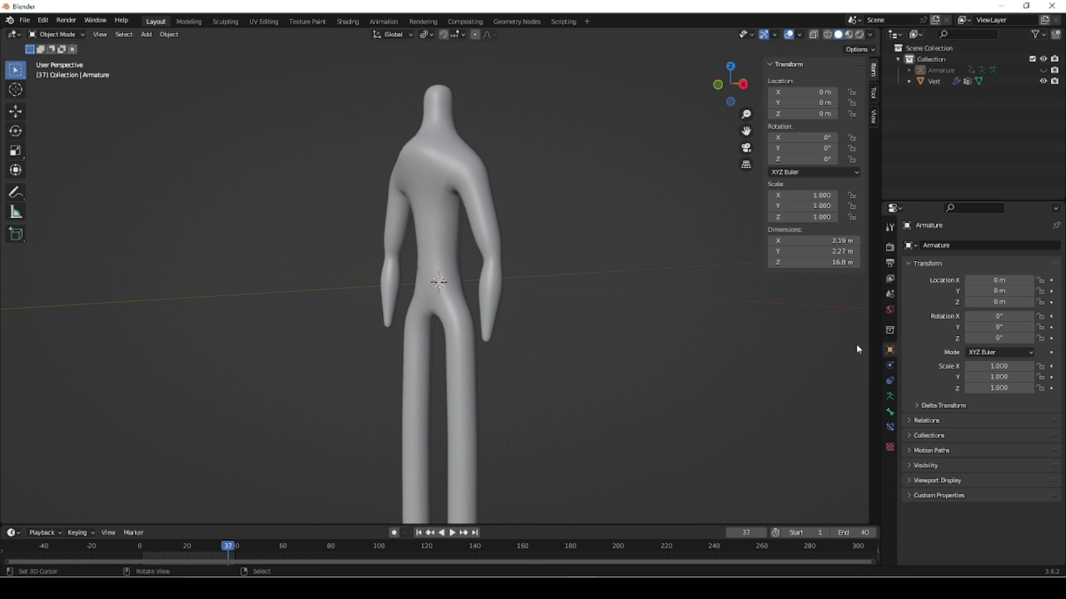
- Select the humanoid mesh and open the list of modifiers that can be added
left_click(447, 176)
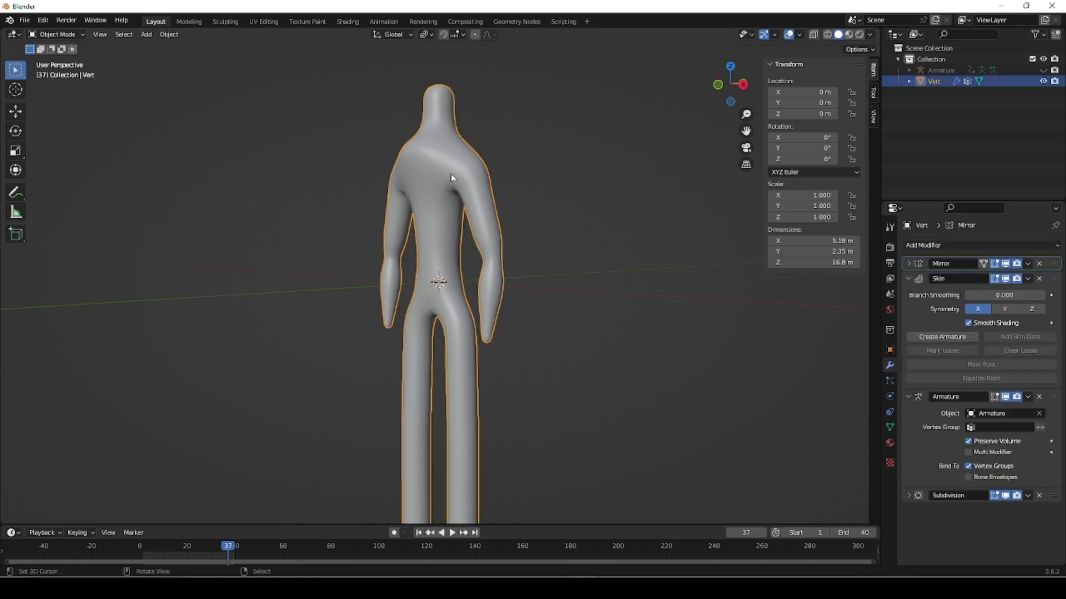
left_click(1058, 246)
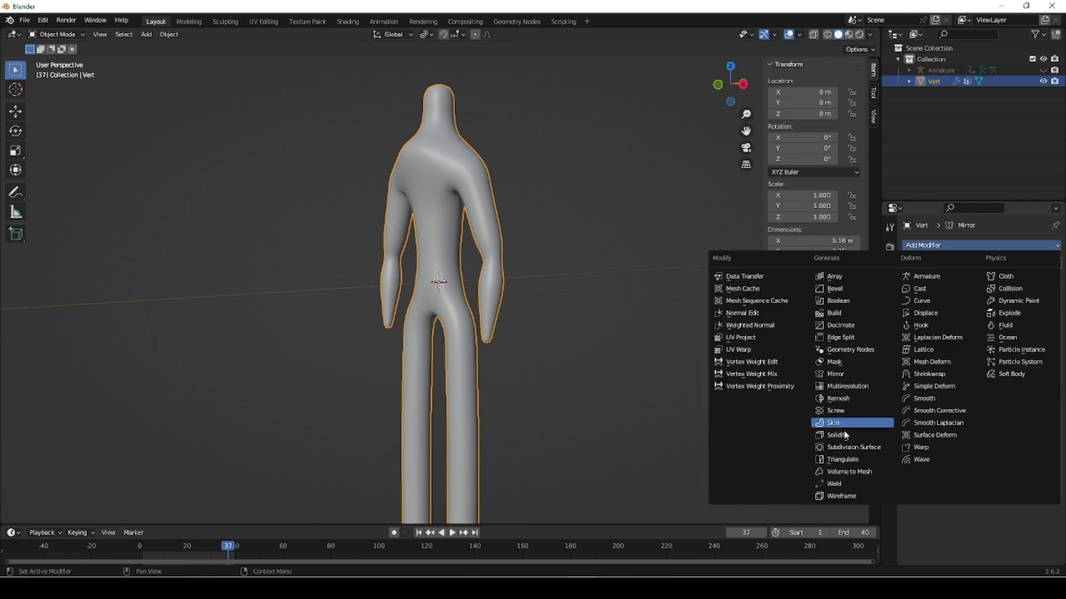